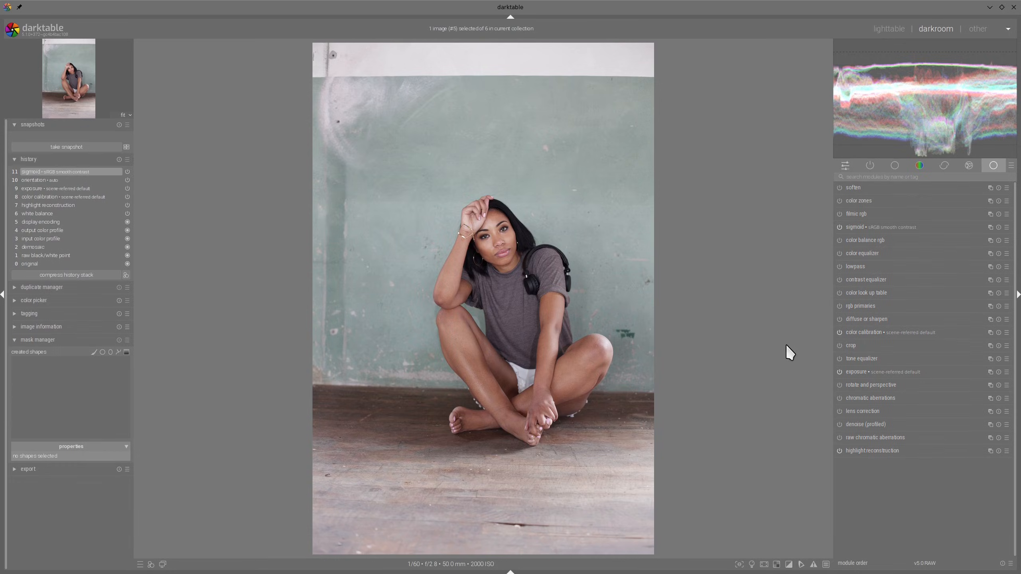
Step: Enable the lens correction and profiled denoise modules on the portrait
click(839, 411)
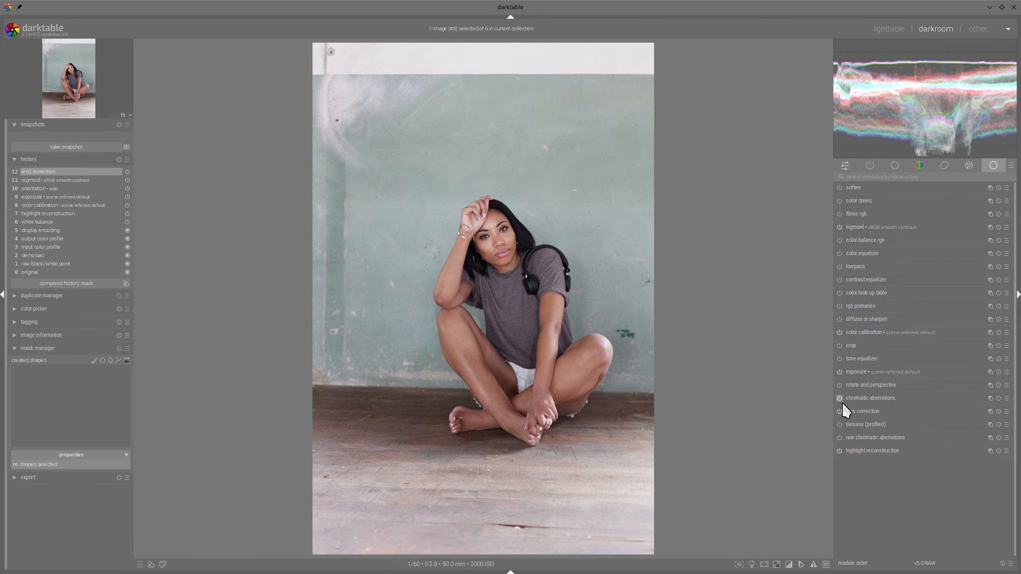
click(839, 425)
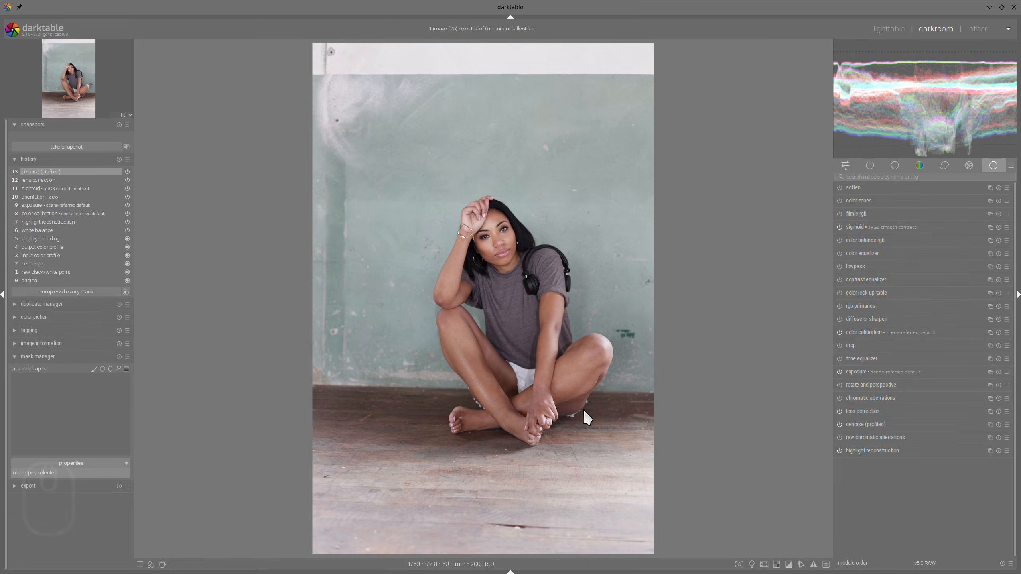
scroll(583, 409, down, 1)
mouse_move(340, 48)
mouse_down()
mouse_move(269, 92)
mouse_move(297, 60)
mouse_up()
key(alt+F11)
Step: Crop the photo tighter around the seated woman at the original aspect ratio, cutting off the white wall strip and the pipe
click(853, 347)
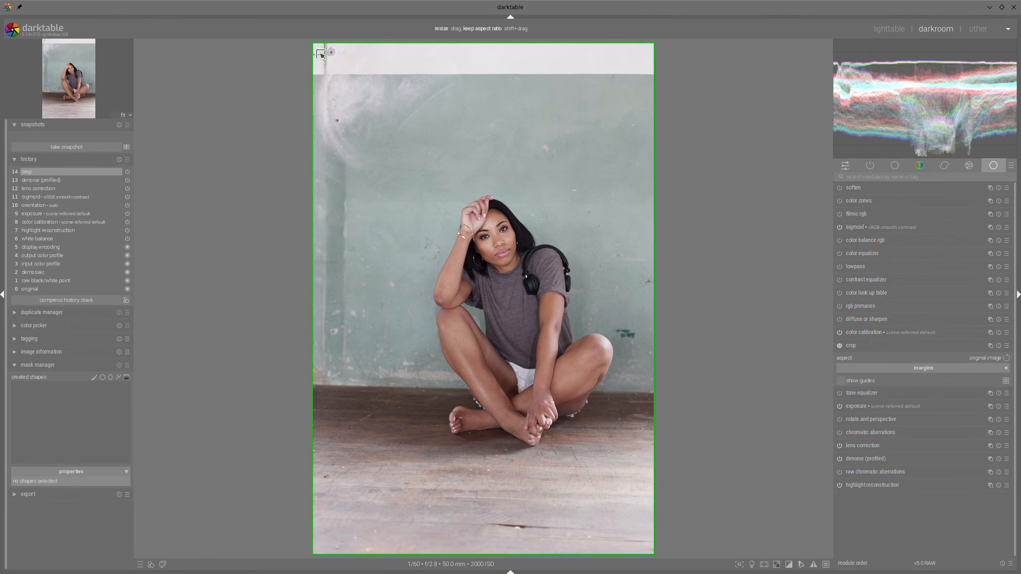
drag(326, 54, 382, 127)
drag(522, 237, 539, 214)
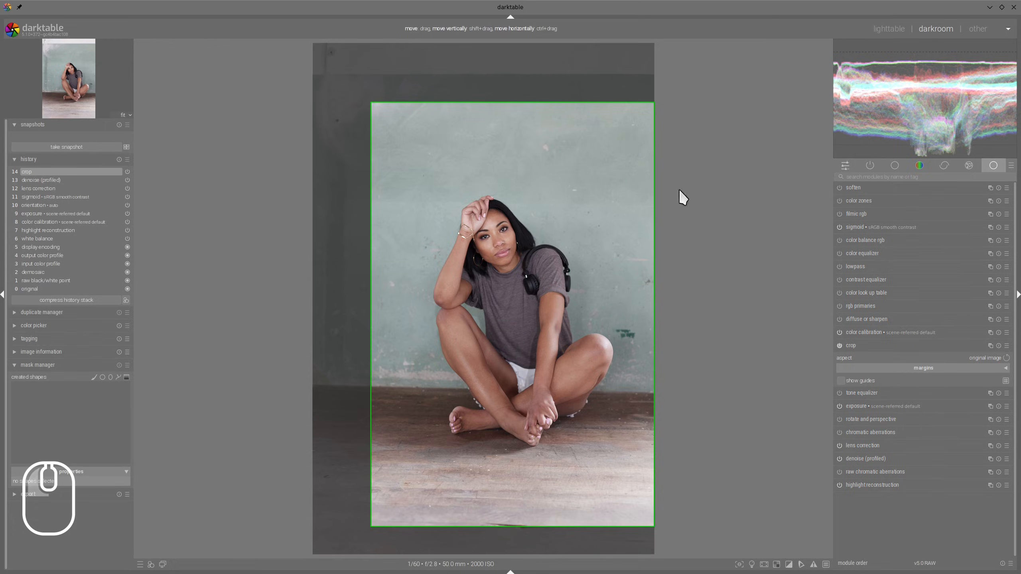
click(868, 342)
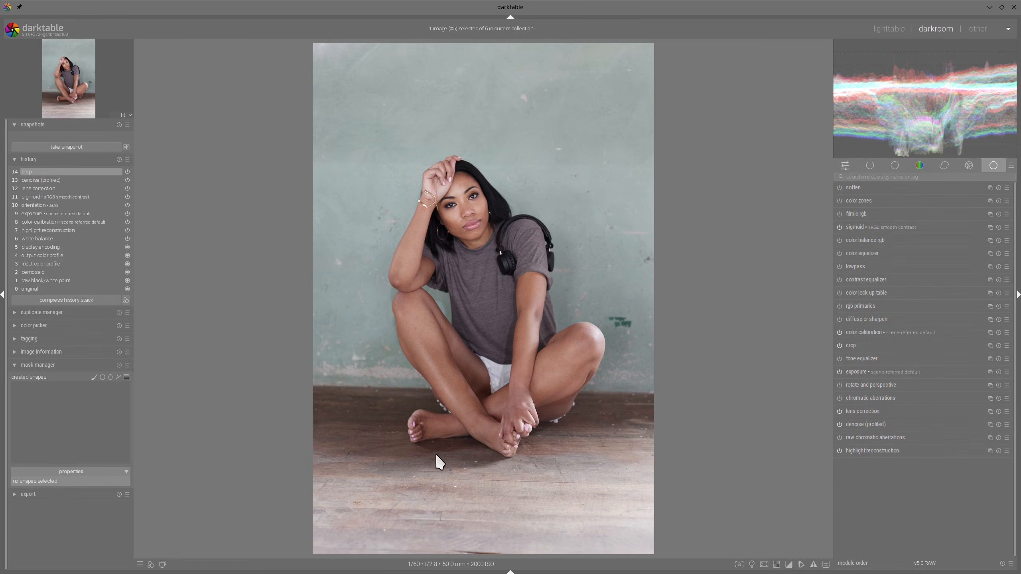
mouse_move(286, 481)
mouse_down()
mouse_move(360, 473)
mouse_move(696, 555)
mouse_move(299, 515)
mouse_move(355, 465)
mouse_up()
key(alt+F11)
Step: Add a second exposure instance with a drawn and parametric mask, and place a tilted gradient across the floor at the woman's feet
right_click(990, 372)
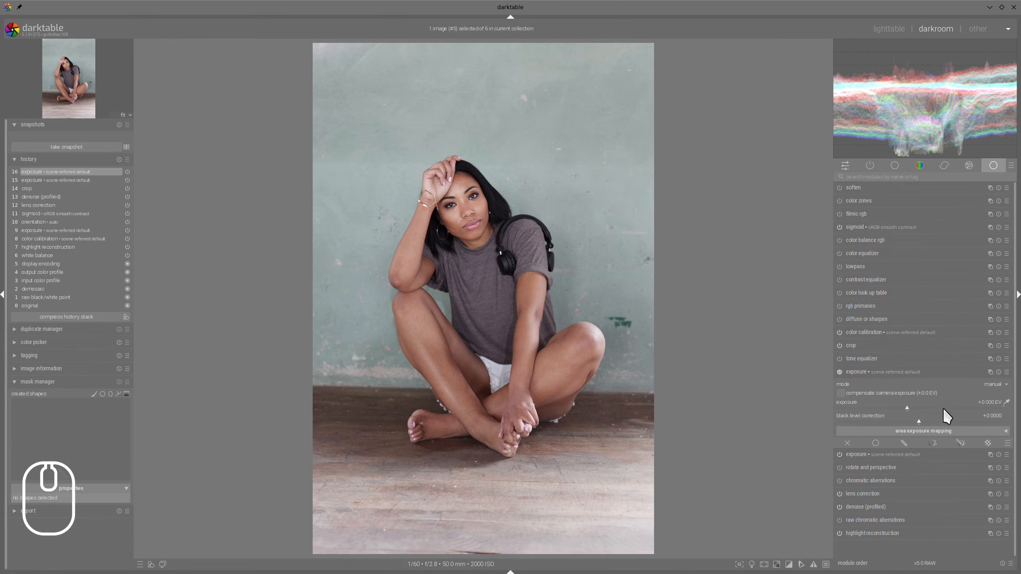
click(960, 442)
click(998, 318)
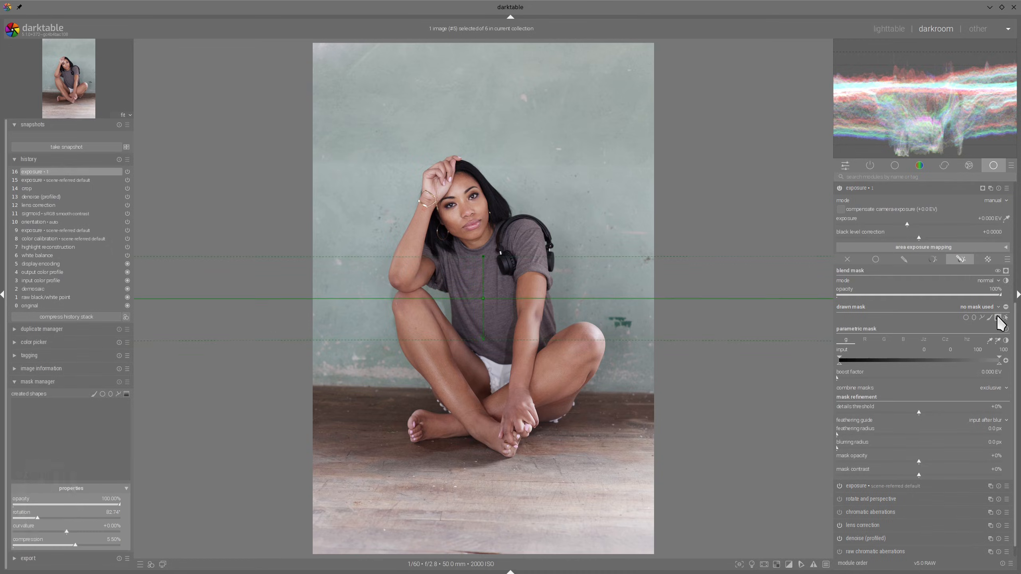
click(515, 462)
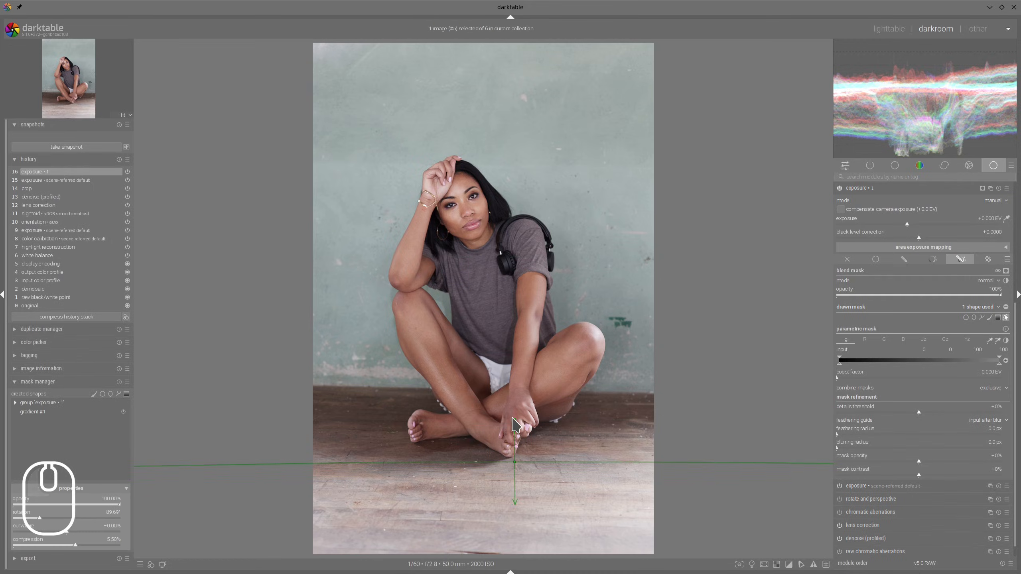
drag(515, 425, 503, 422)
drag(515, 463, 505, 449)
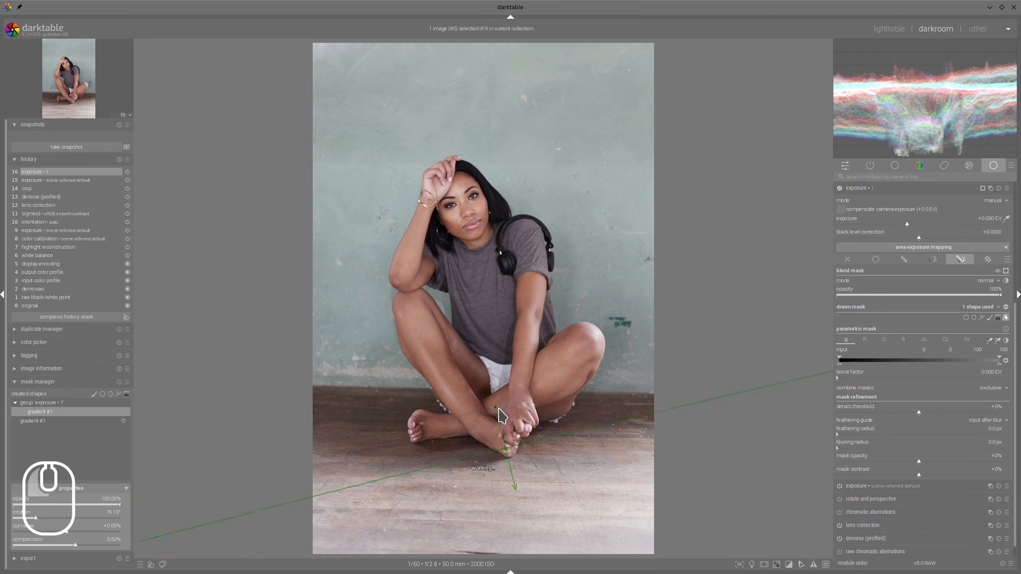
drag(497, 408, 497, 407)
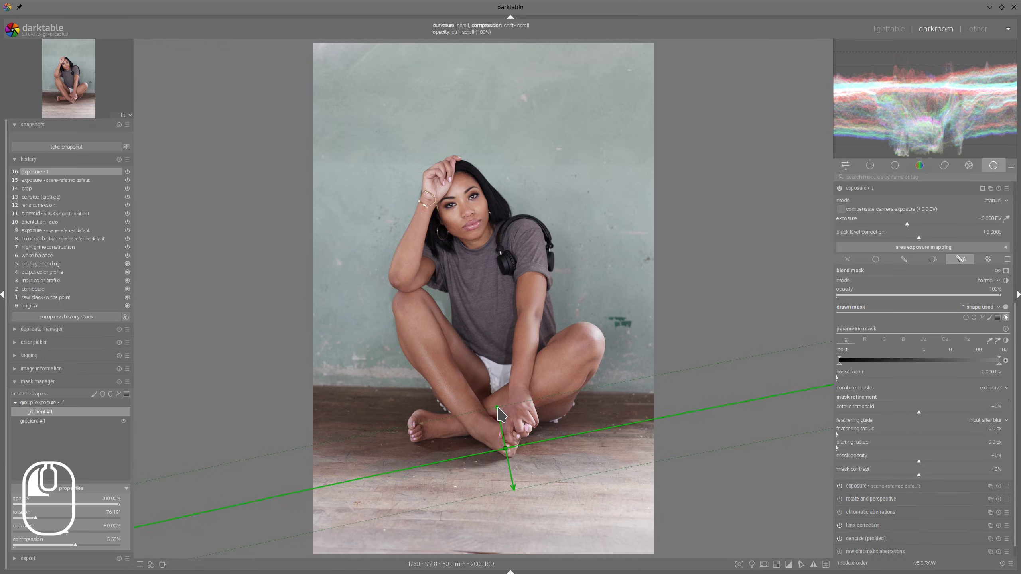
Step: Check the gradient mask in the mask overlay and invert the drawn mask so it covers the floor
click(1006, 271)
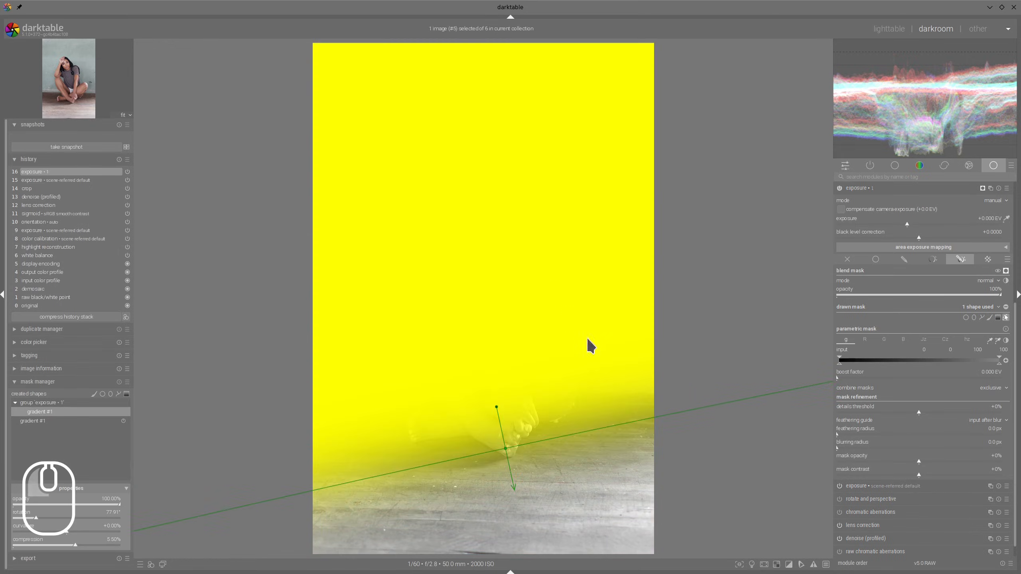
click(1006, 307)
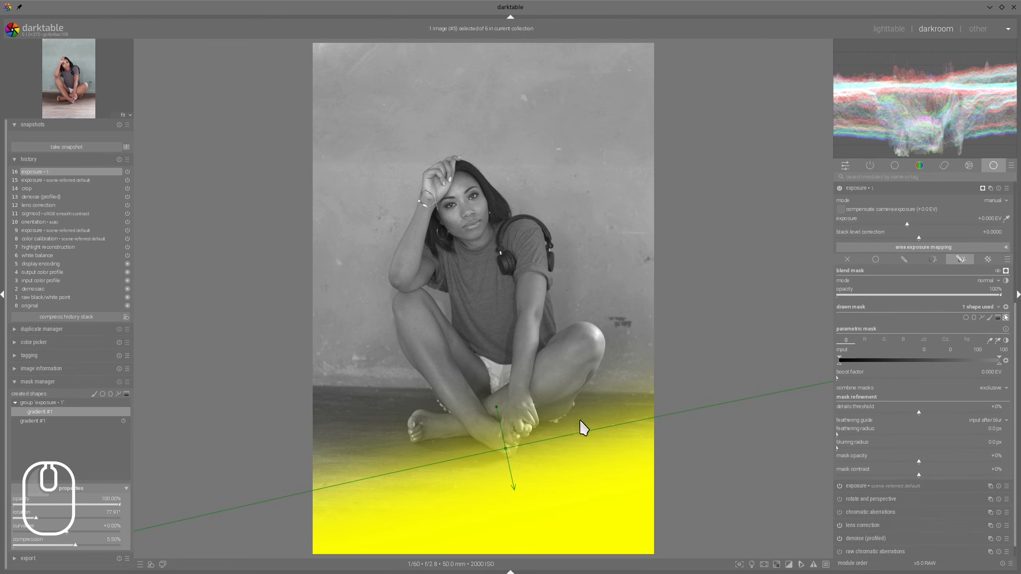
click(1006, 271)
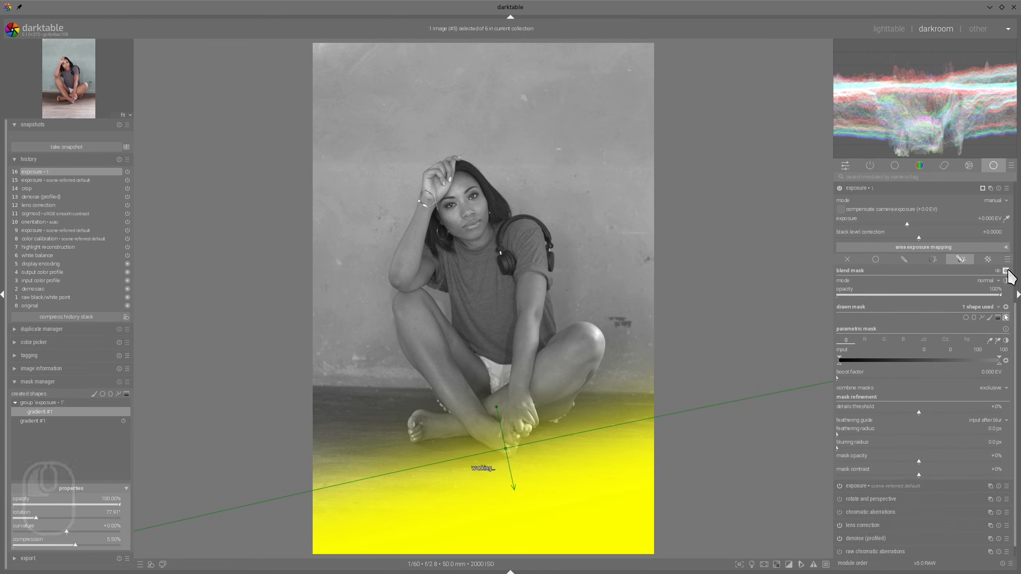
Step: Darken the masked floor to about -1.66 EV and fine-tune the gradient's rotation and position near the feet
drag(906, 225, 875, 228)
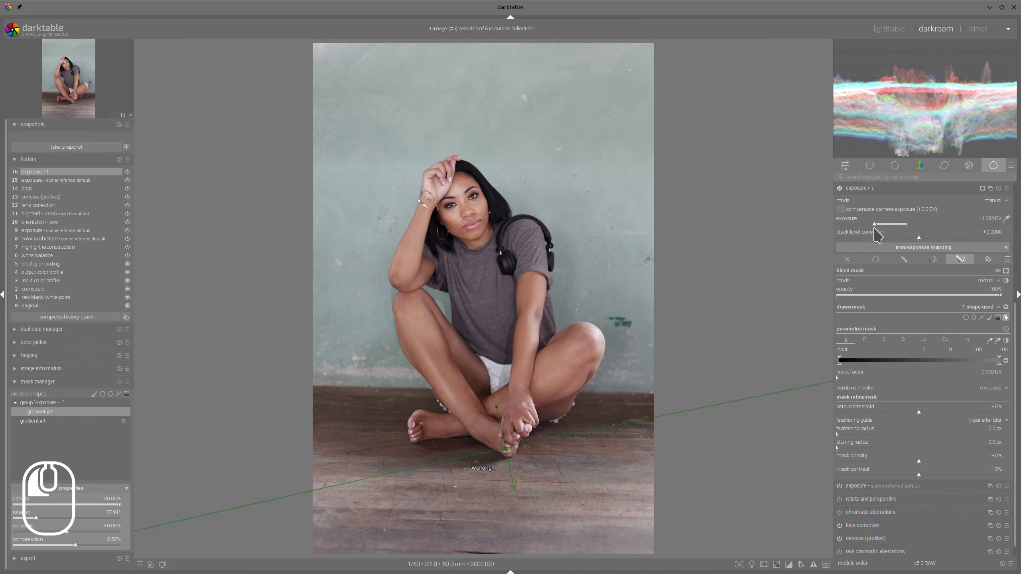
drag(497, 406, 499, 406)
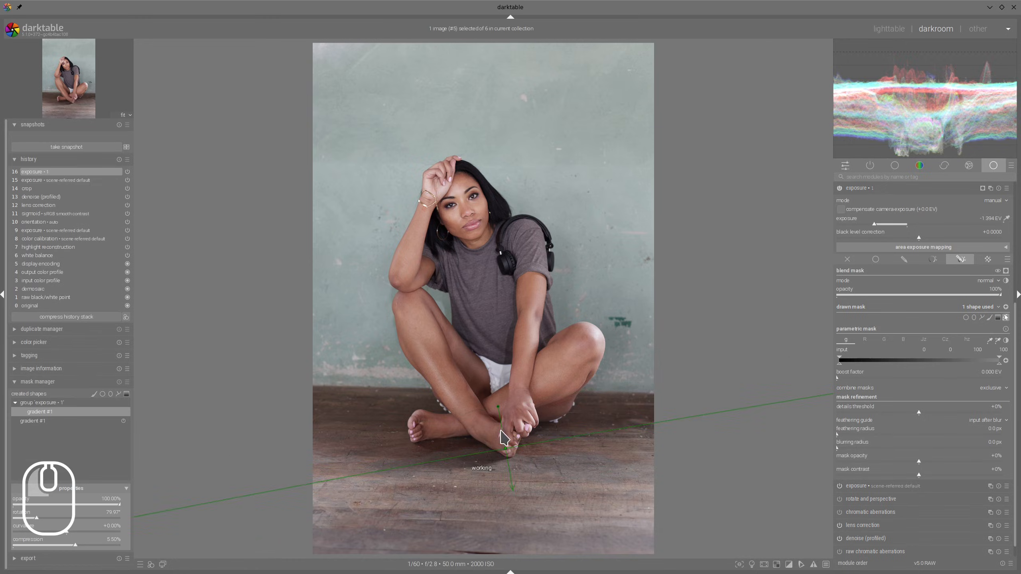
drag(506, 449, 502, 443)
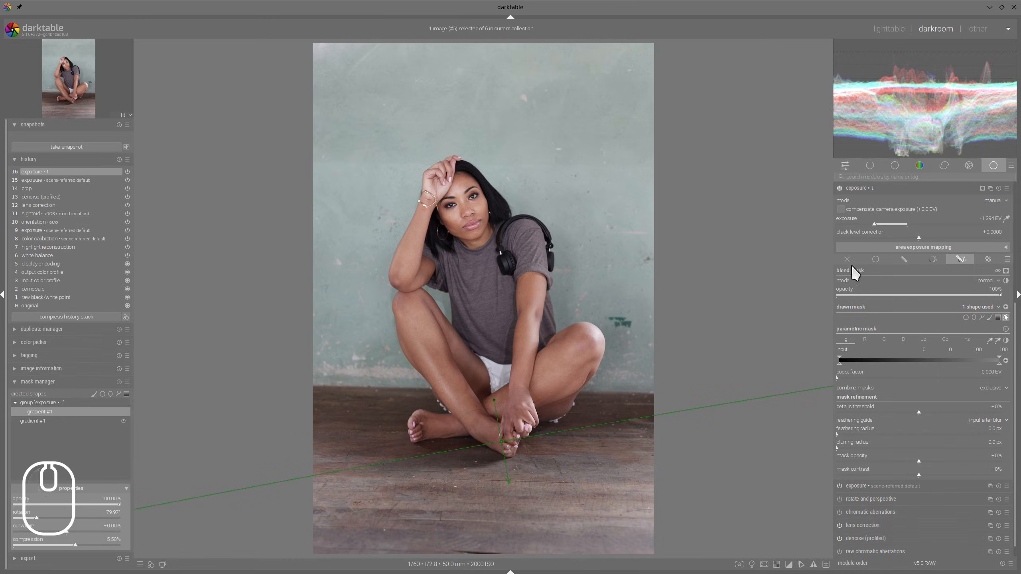
click(871, 226)
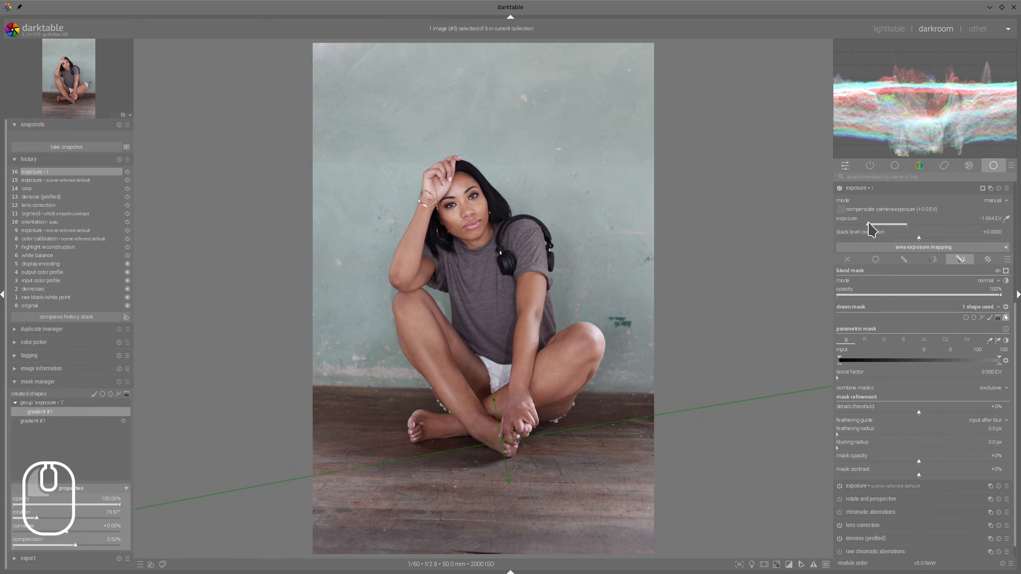
click(877, 188)
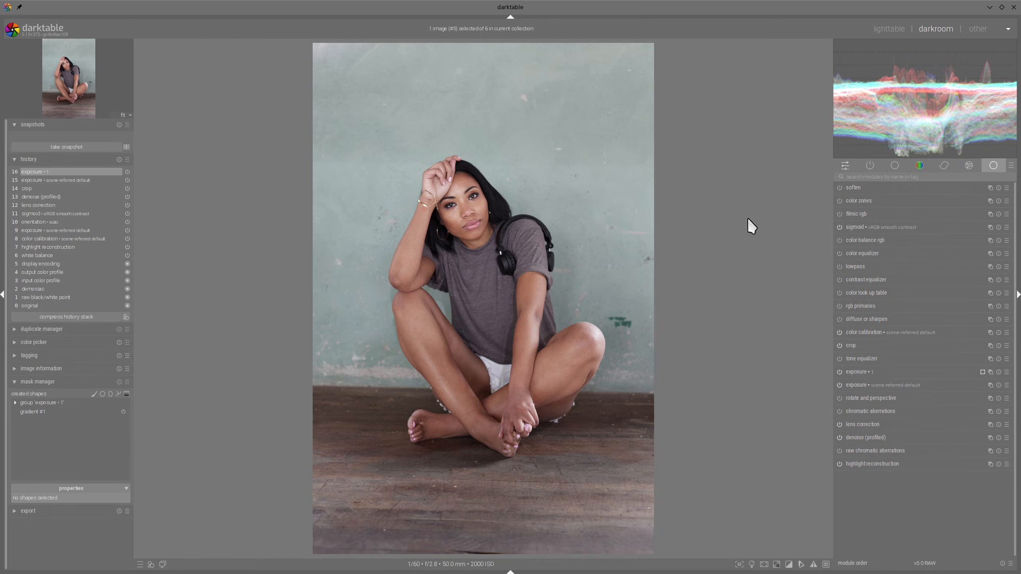
Step: Enable color balance rgb and set shadows brilliance to about -37.6%, highlights brilliance to +15.5% and power luminance to about -9%
click(839, 240)
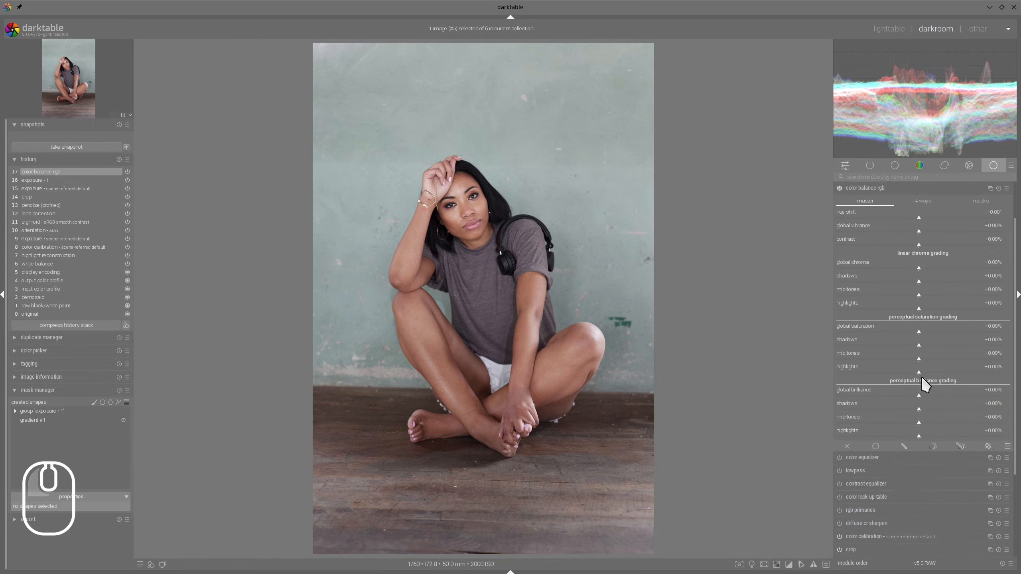
drag(895, 409, 888, 408)
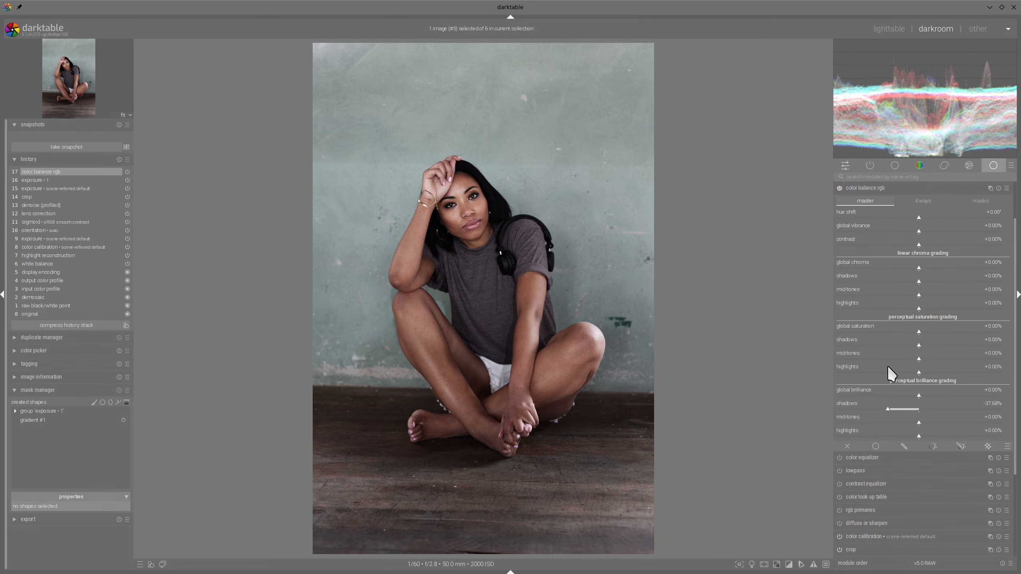
click(931, 432)
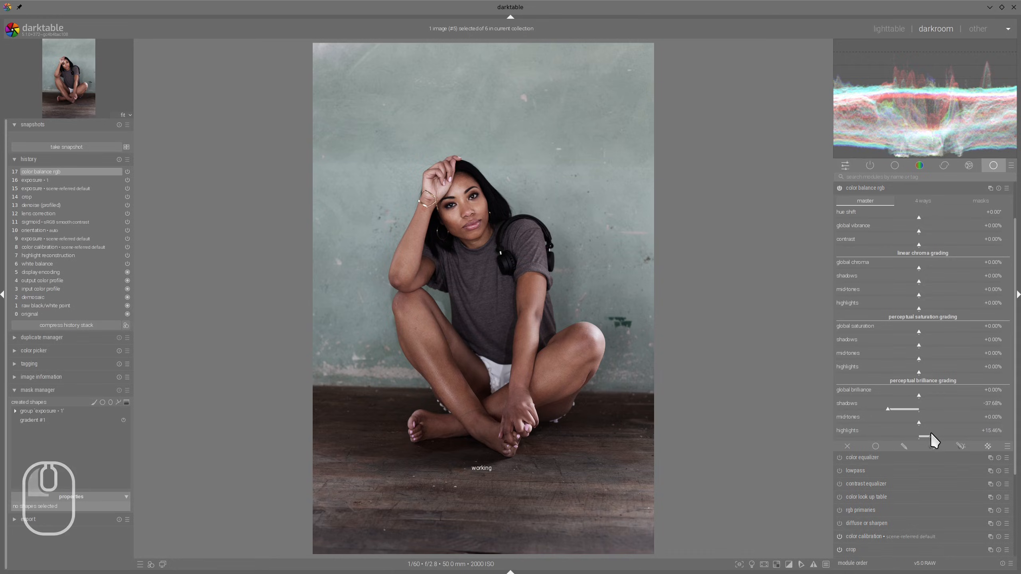
click(935, 200)
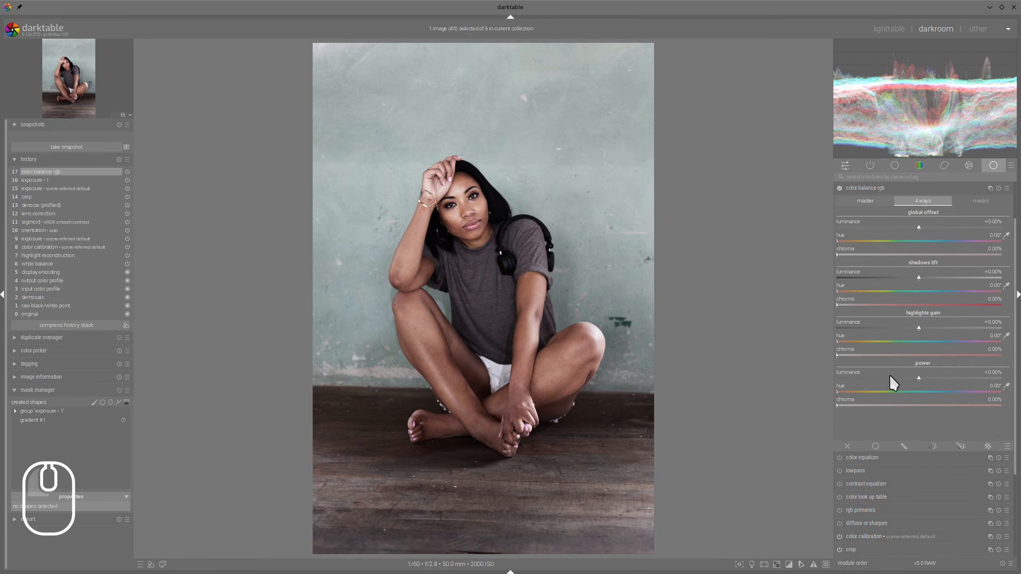
drag(919, 377, 893, 377)
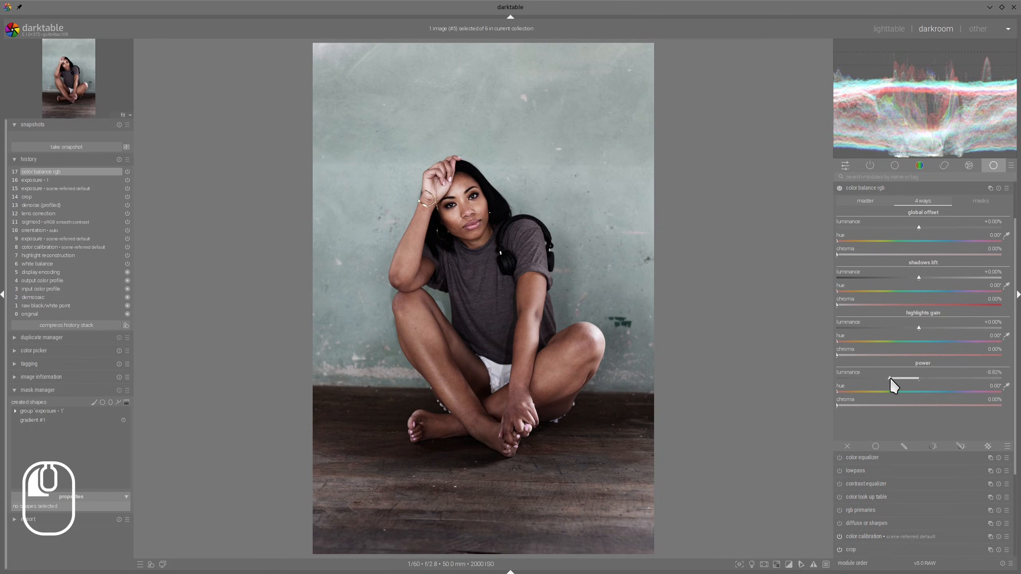
Step: Adjust the color balance rgb luminance masks: shadows fall-off about 140.6%, middle-gray fulcrum 11.6%, highlights fall-off 150.7%
click(981, 200)
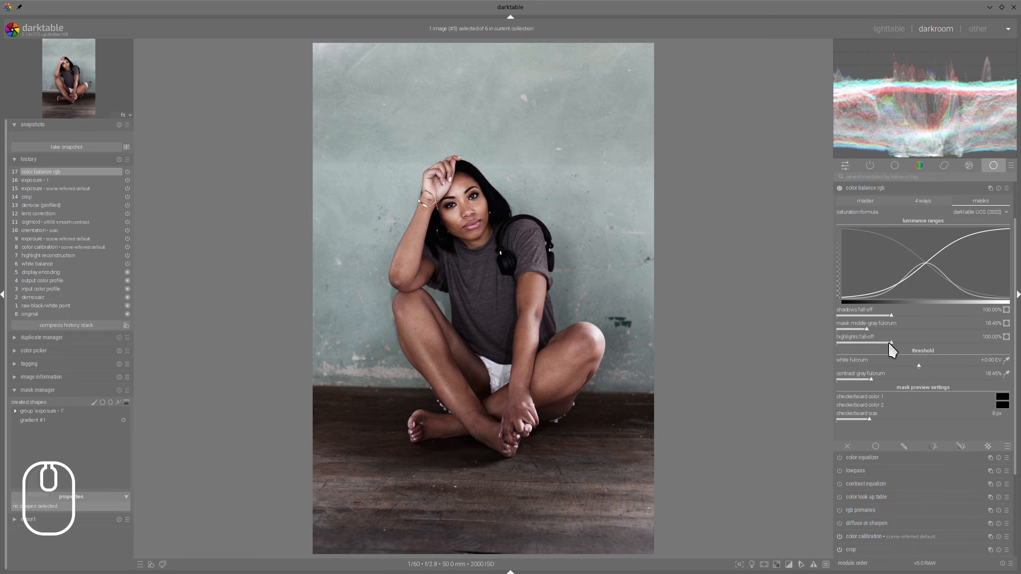
drag(891, 342, 858, 329)
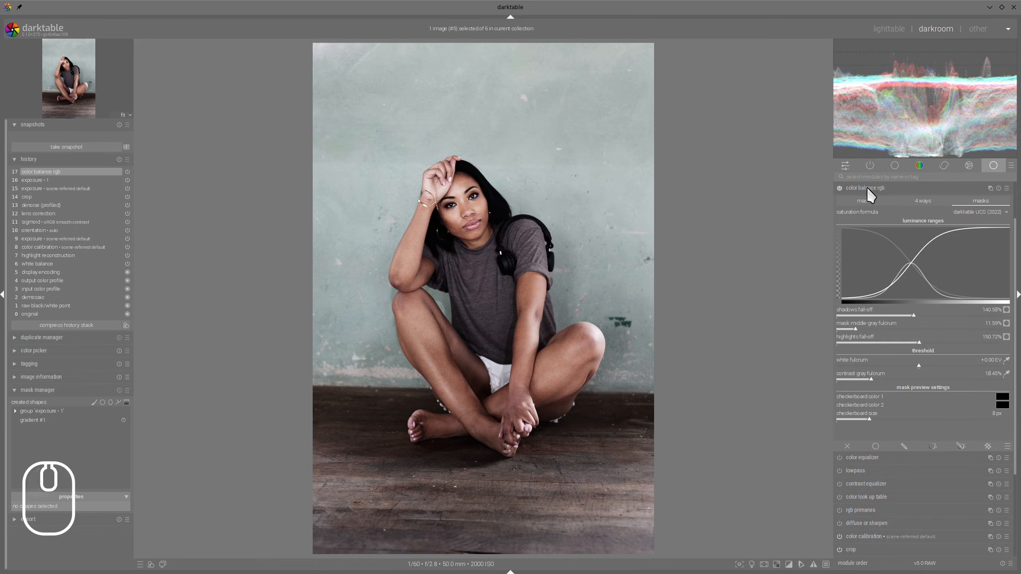
click(867, 187)
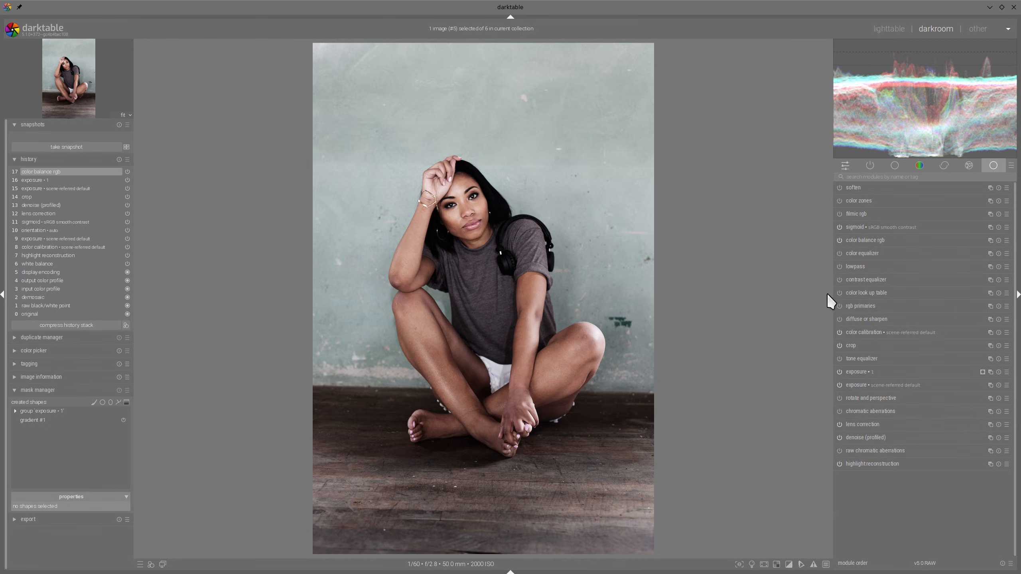
Step: Enable rgb primaries and shift the blue hue to about -7.8°, red hue to +4.3° and green hue to +10.5°
click(839, 305)
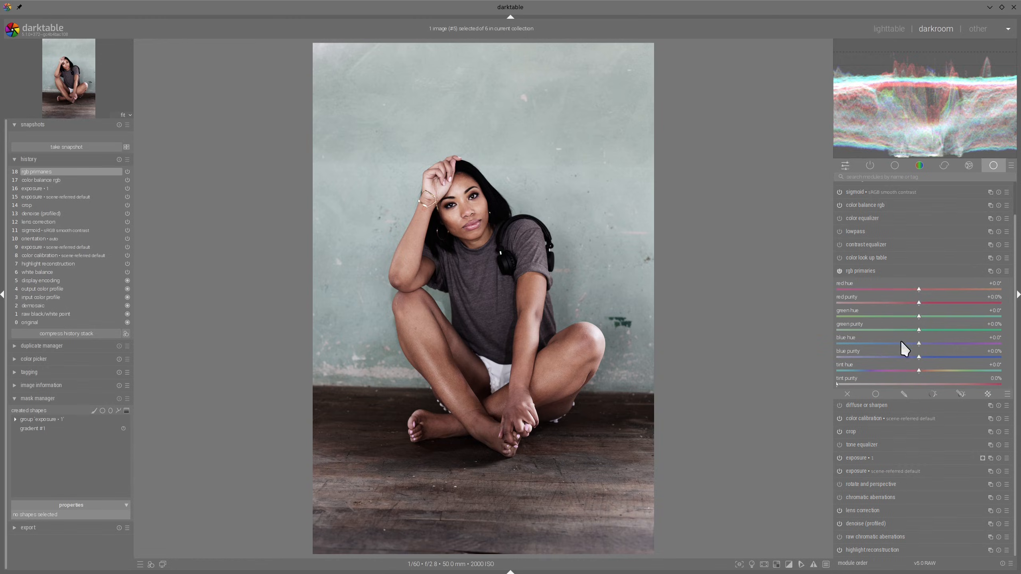
drag(920, 344, 900, 346)
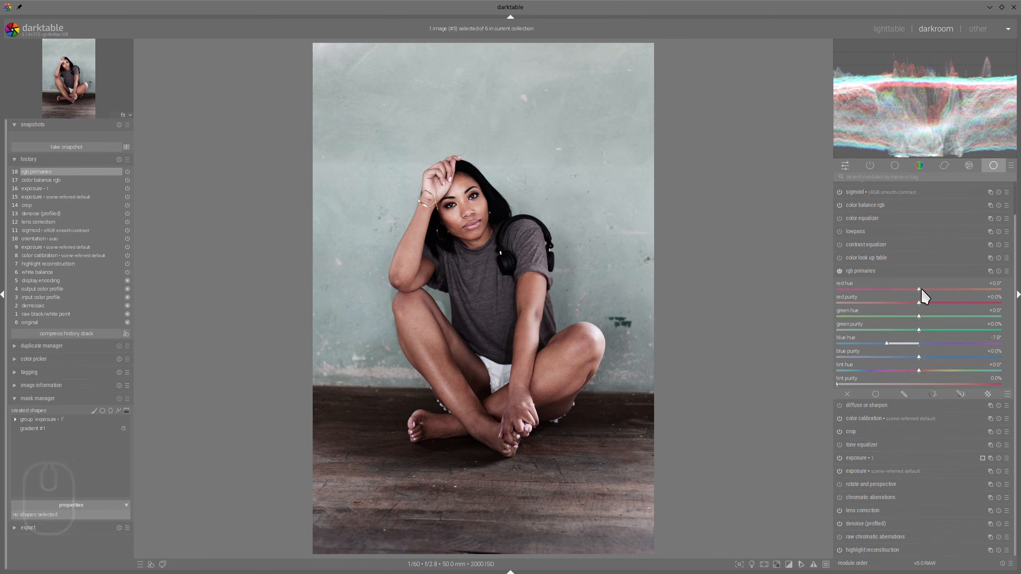
drag(920, 290, 942, 290)
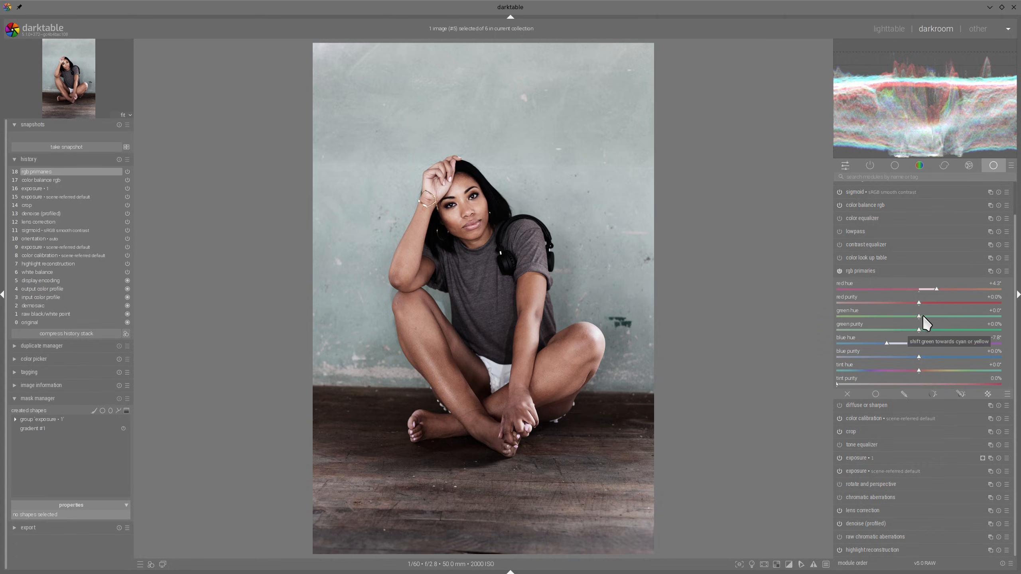
drag(922, 315, 959, 316)
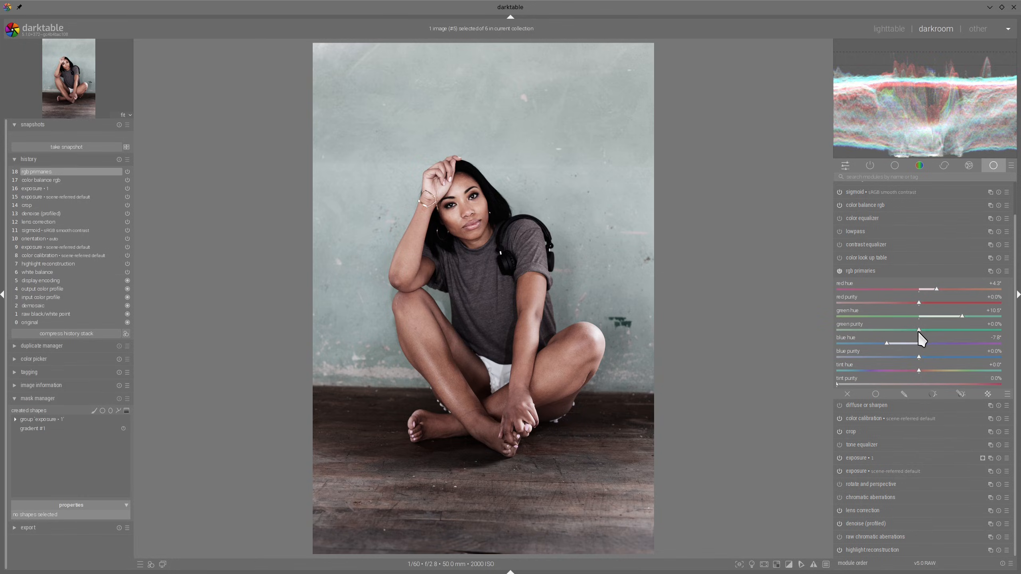
Step: Set rgb primaries red purity to about +25.4%, blue purity to +20.5%, tint hue to -150.4° and tint purity to 5.7%
drag(923, 303, 962, 303)
drag(920, 357, 953, 355)
drag(919, 370, 857, 371)
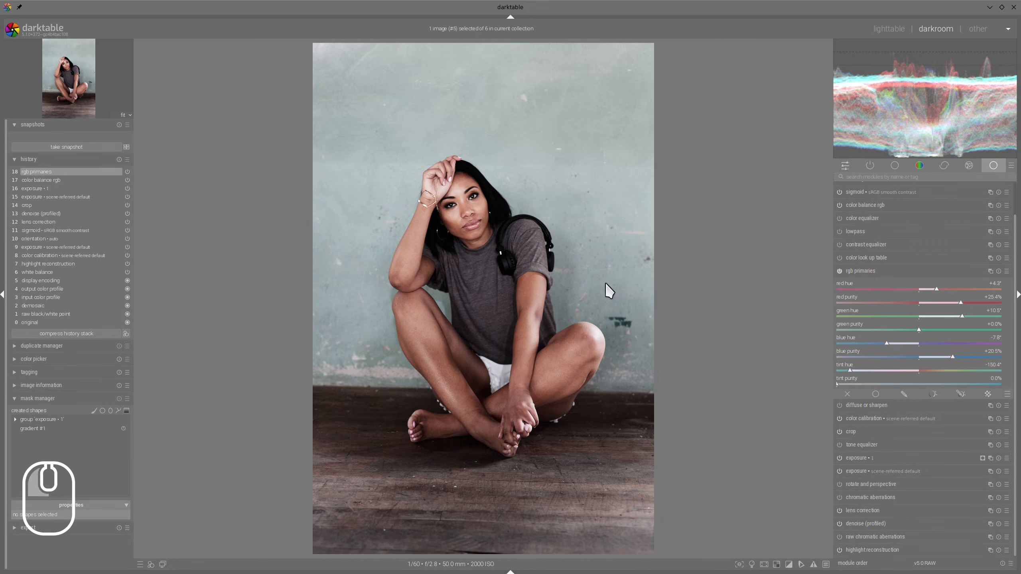
drag(863, 381, 874, 383)
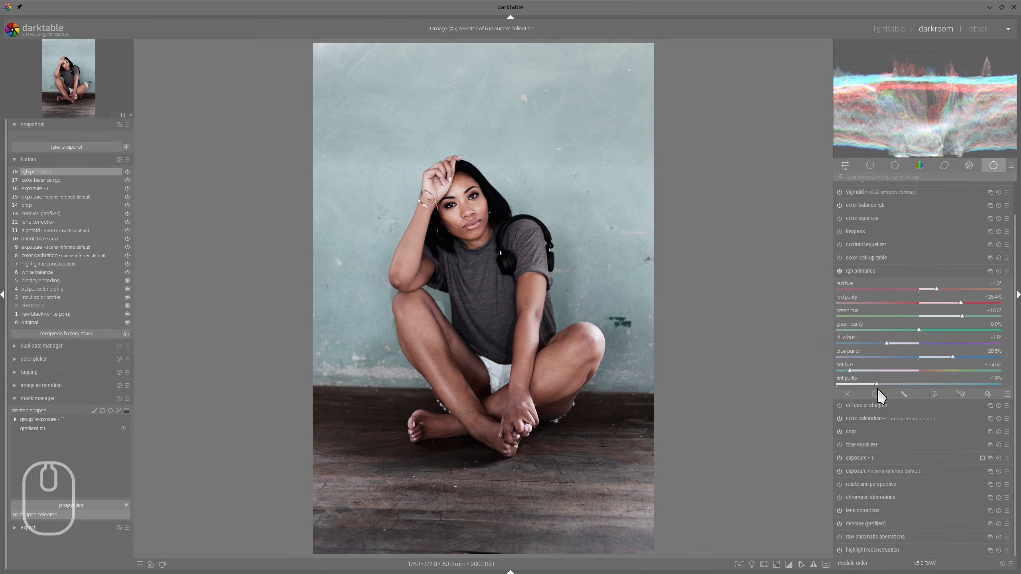
drag(877, 385, 852, 379)
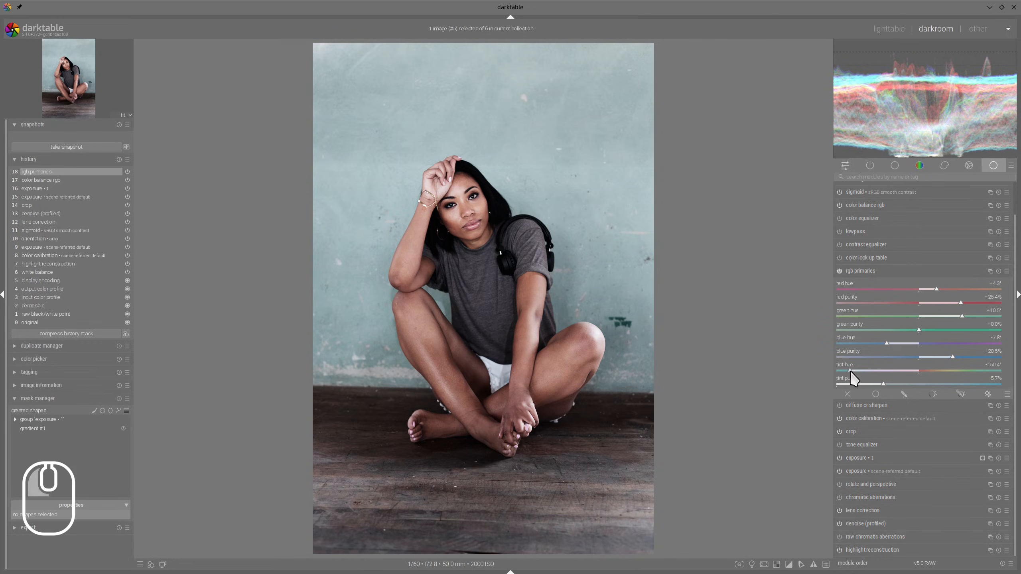
Step: Compare the photo with and without rgb primaries, and view it in color assessment mode
click(839, 271)
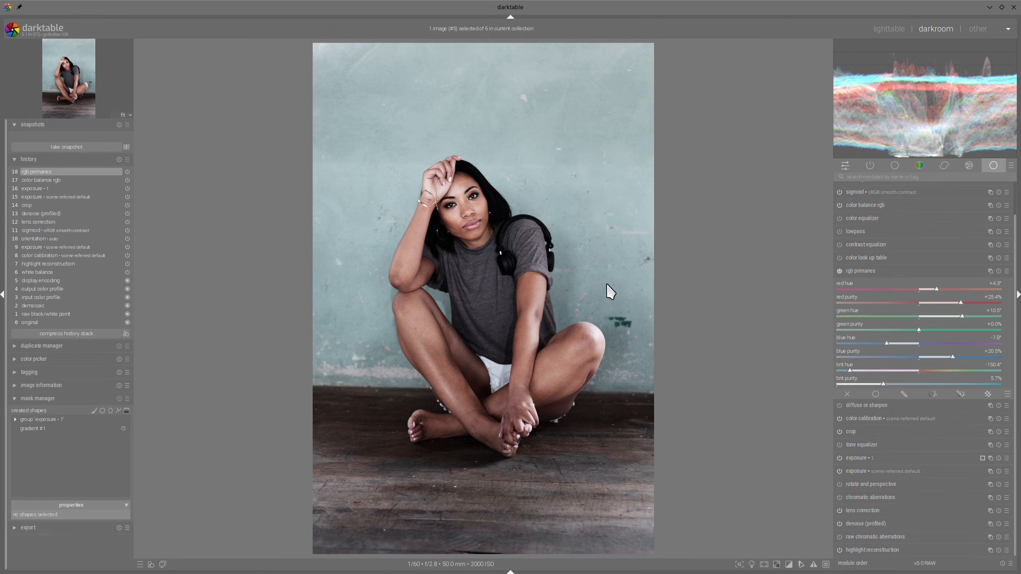
click(752, 564)
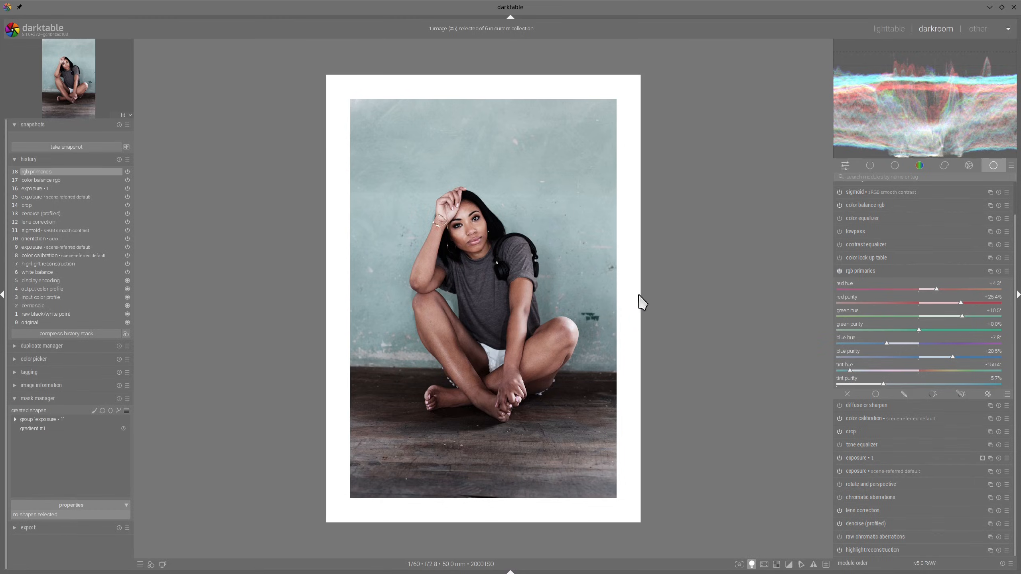
Step: Toggle rgb primaries off and on to recheck its effect, and leave color assessment mode
click(839, 270)
click(840, 272)
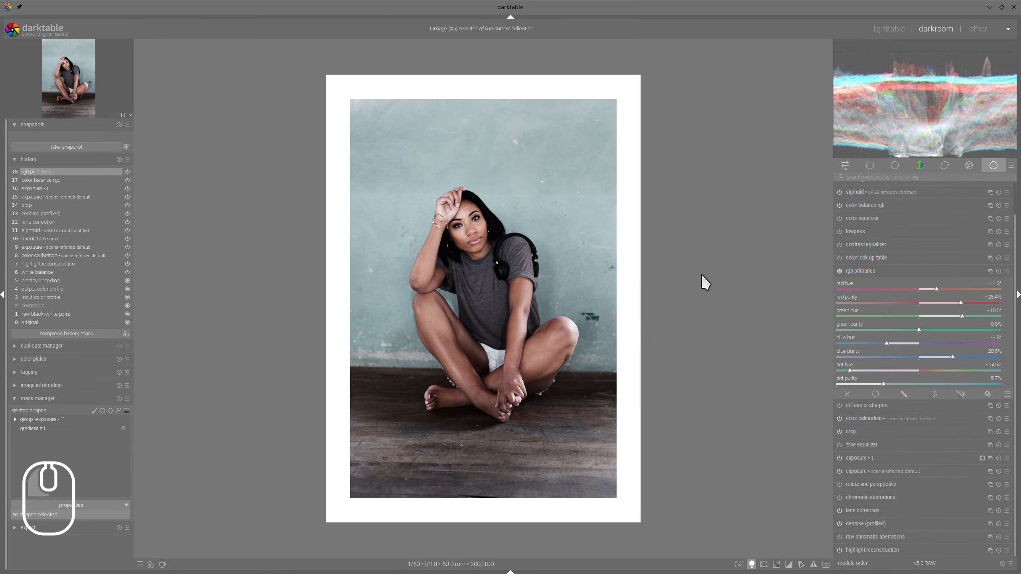
click(753, 565)
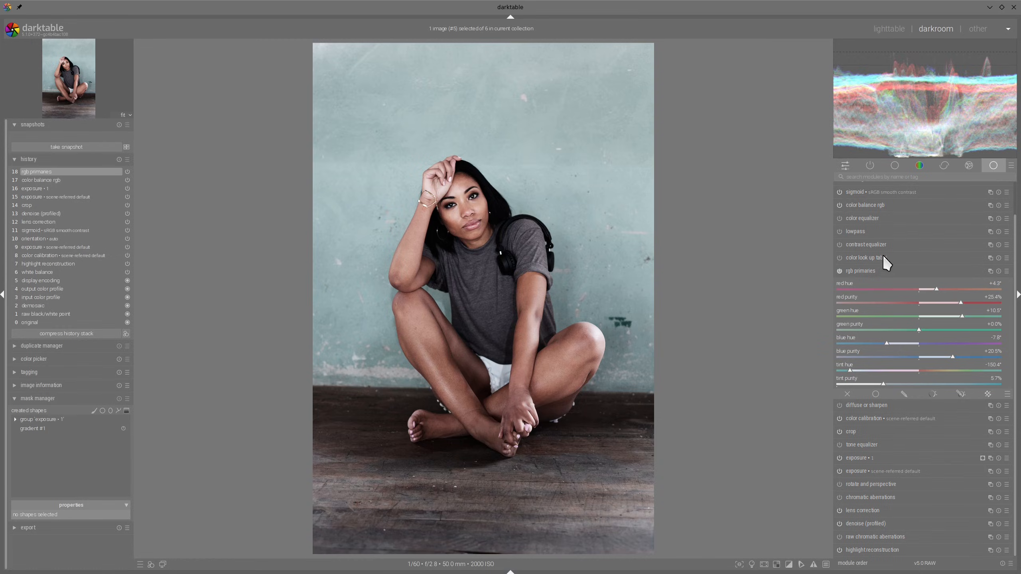
click(863, 272)
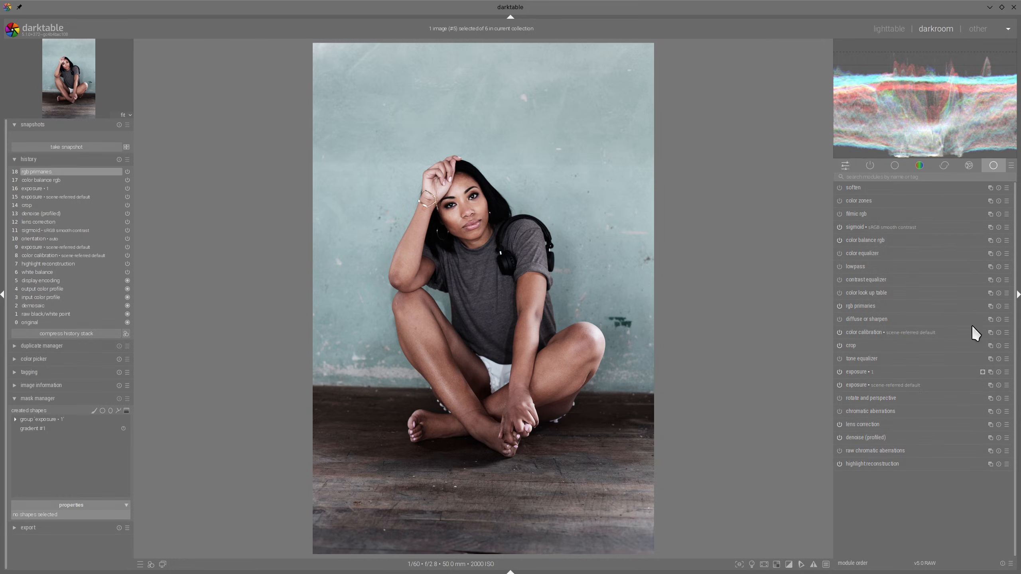
Step: Apply the local contrast fine preset of diffuse or sharpen, and inspect its settings and the result up close
click(1007, 319)
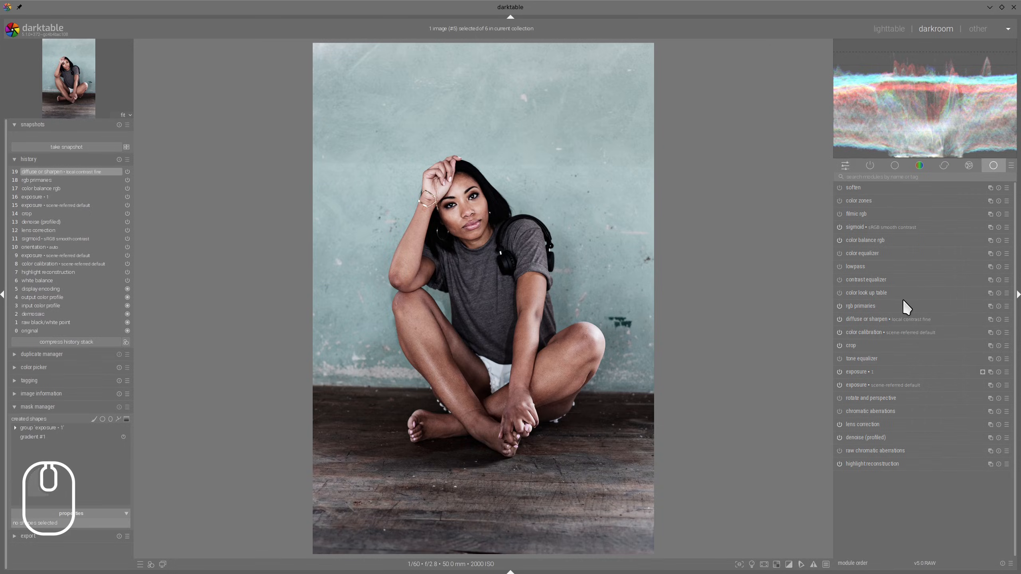
click(865, 319)
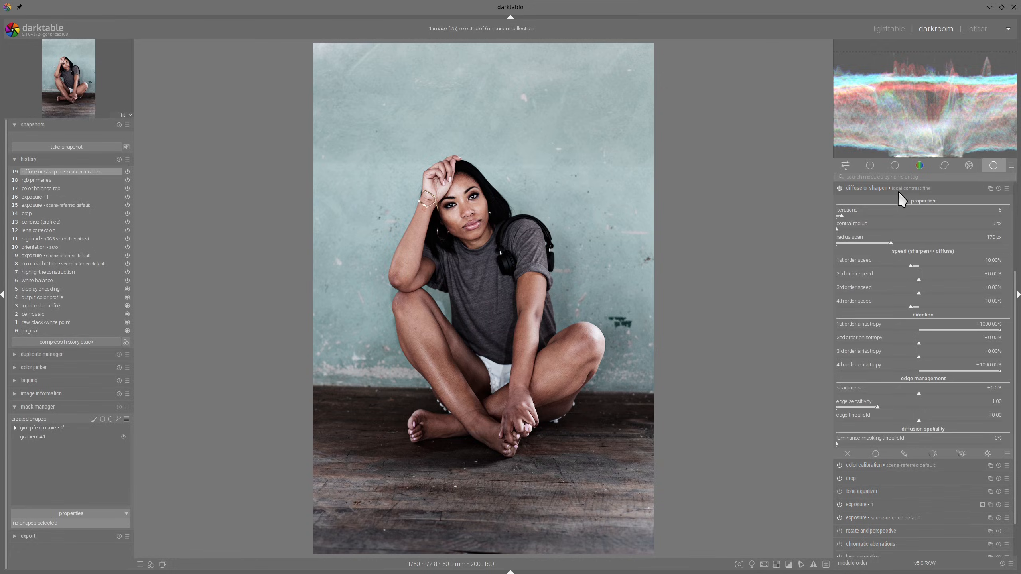
scroll(859, 201, up, 3)
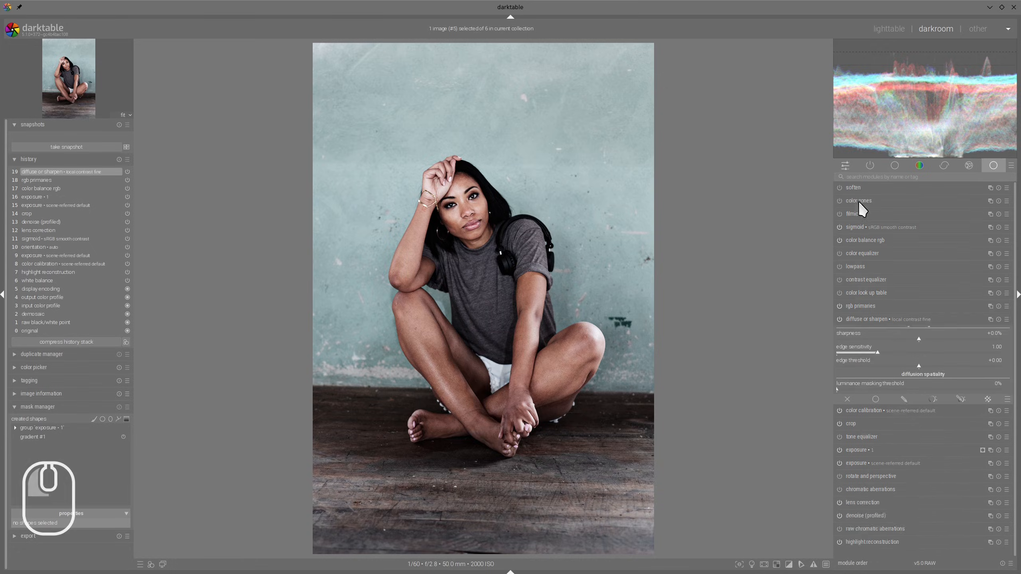
click(865, 320)
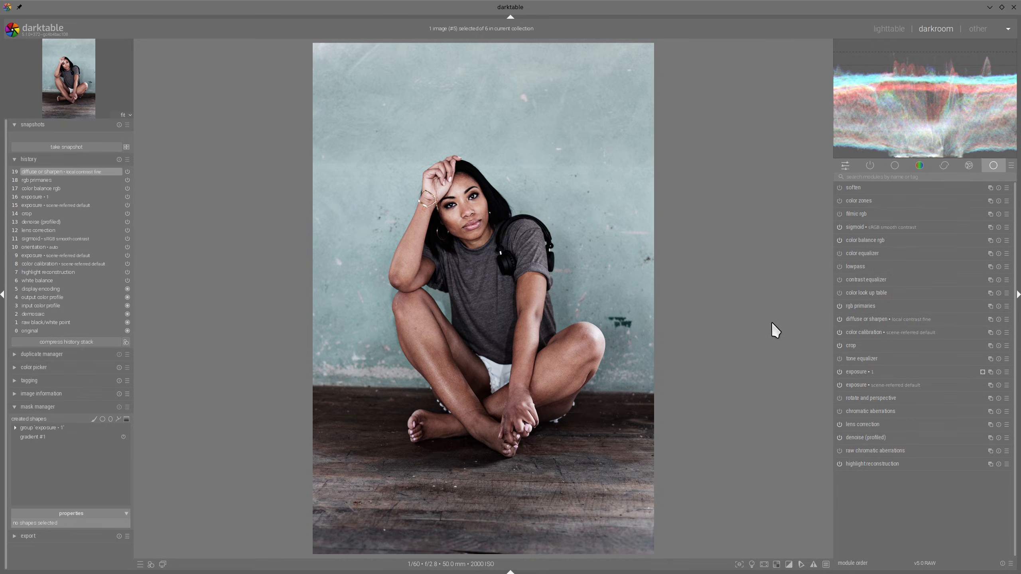
scroll(483, 280, up, 2)
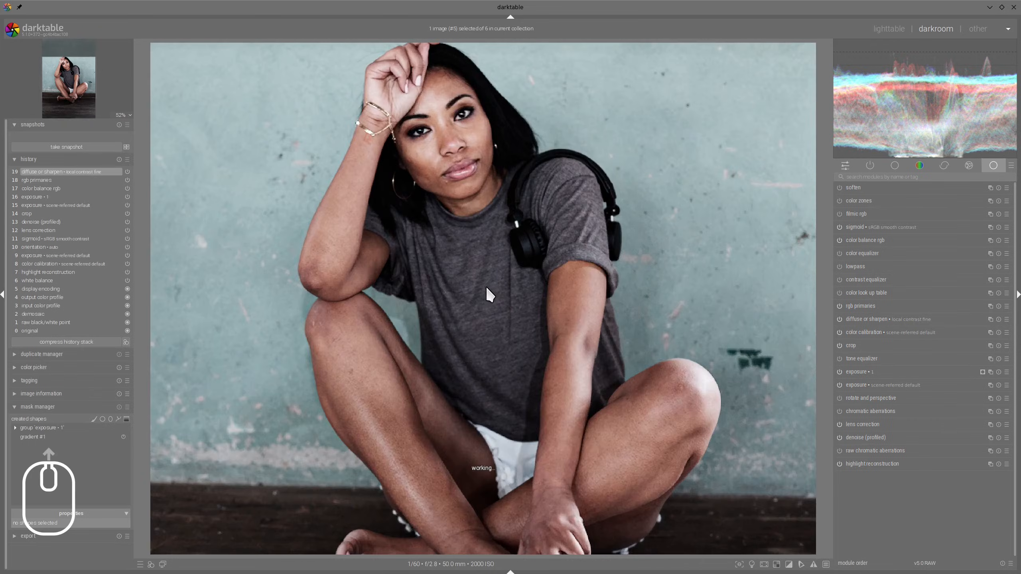
scroll(486, 284, down, 2)
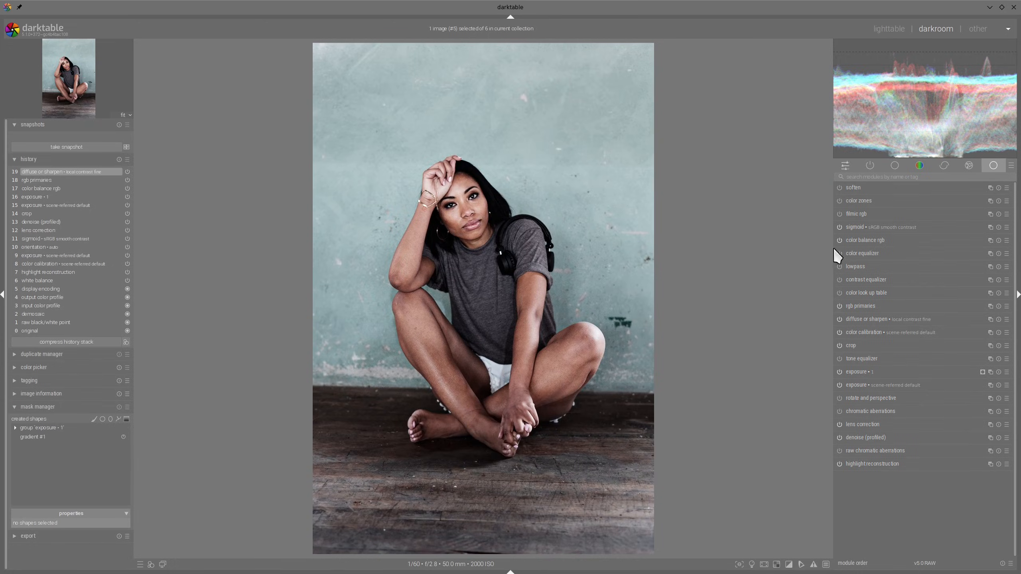
Step: Set sigmoid's display luminance to a target white of about 87.8% and a target black of about 0.227%
click(852, 232)
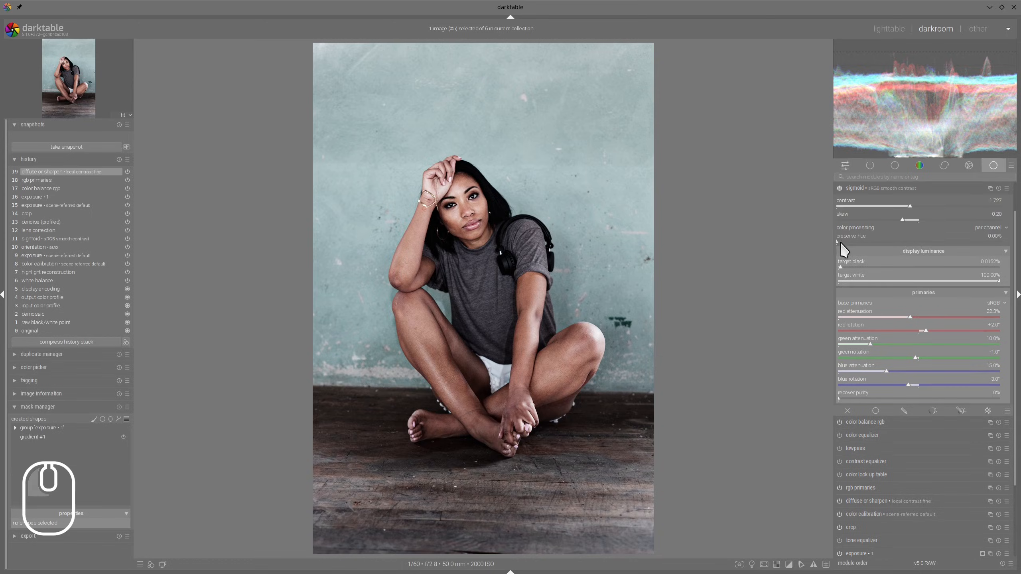
drag(1000, 282, 961, 283)
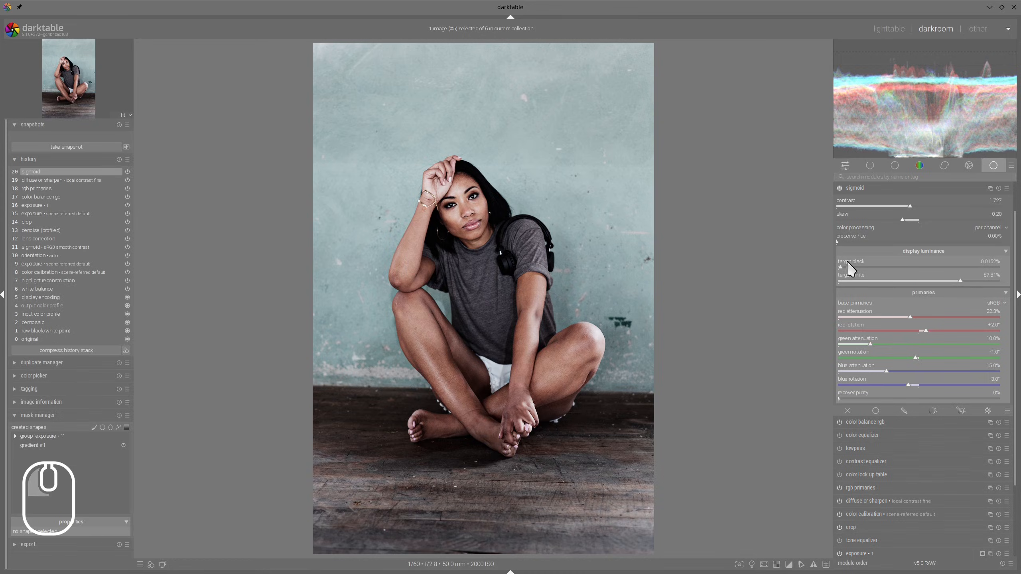
drag(855, 269, 879, 273)
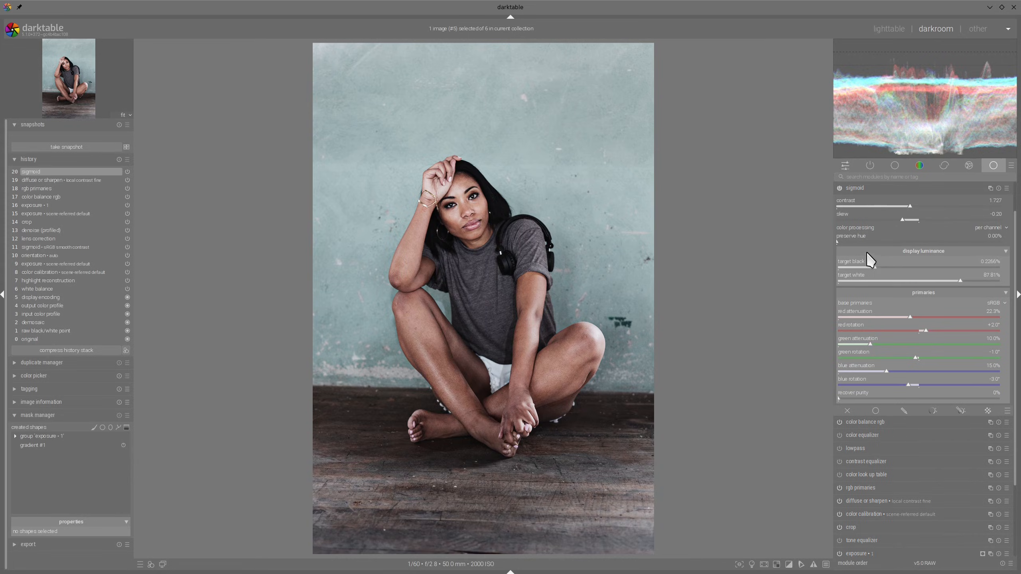
click(860, 188)
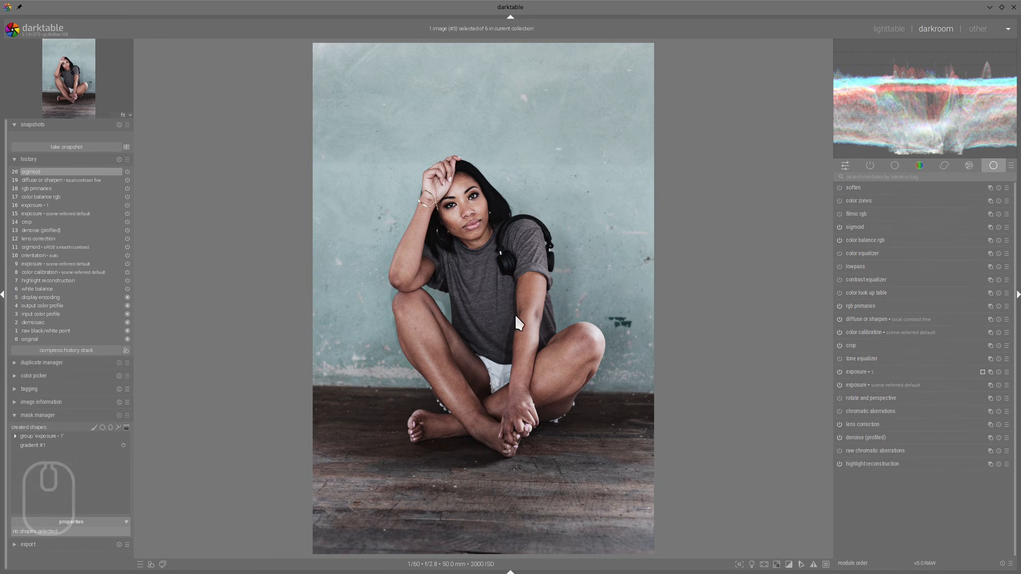
Step: Raise the global offset luminance in color balance rgb to about +0.85%
click(860, 240)
click(924, 201)
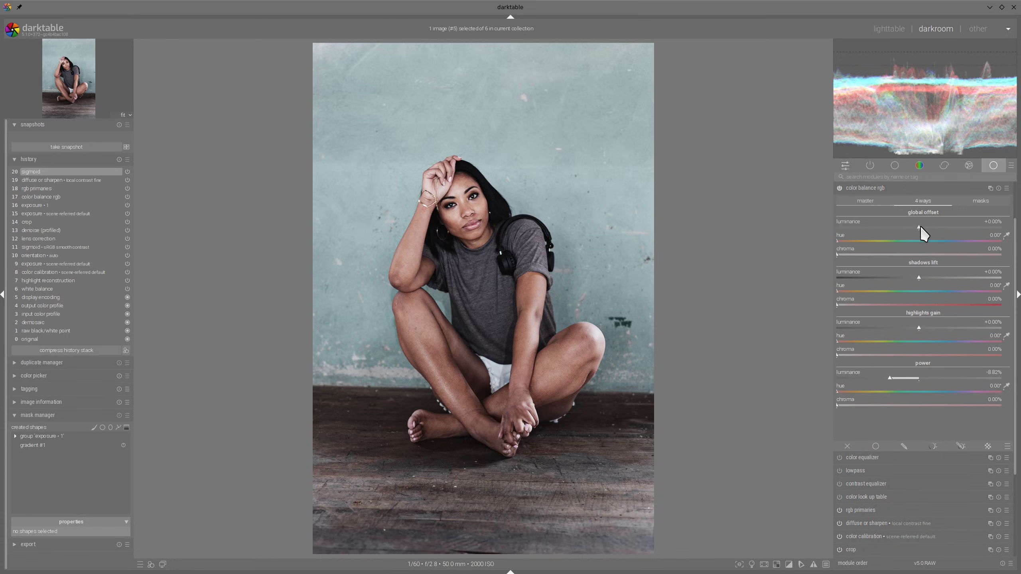
drag(921, 227, 933, 227)
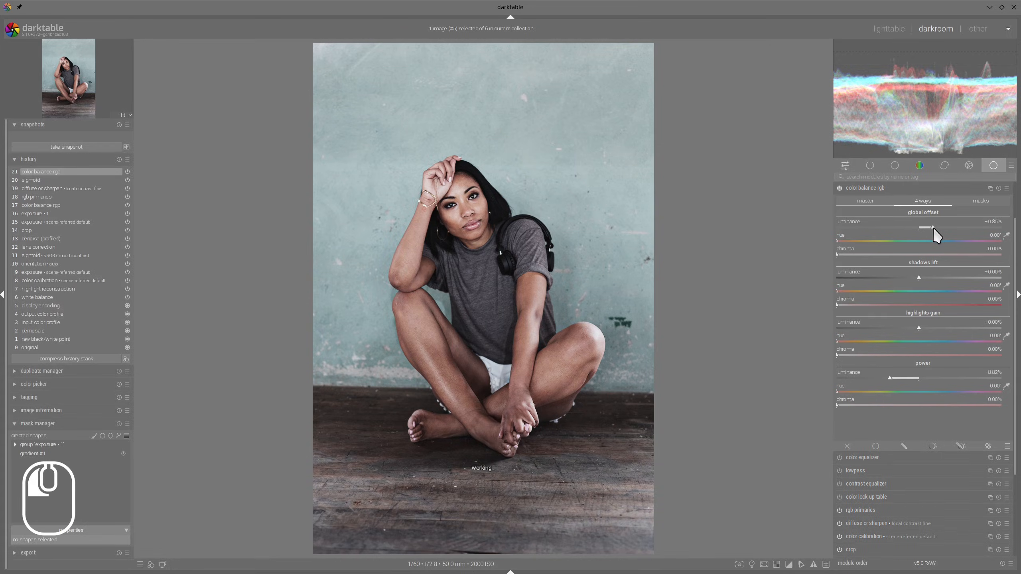
Step: Set the perceptual brilliance grading in color balance rgb to about -56% for shadows and +10.1% for highlights
click(868, 199)
drag(888, 408, 873, 411)
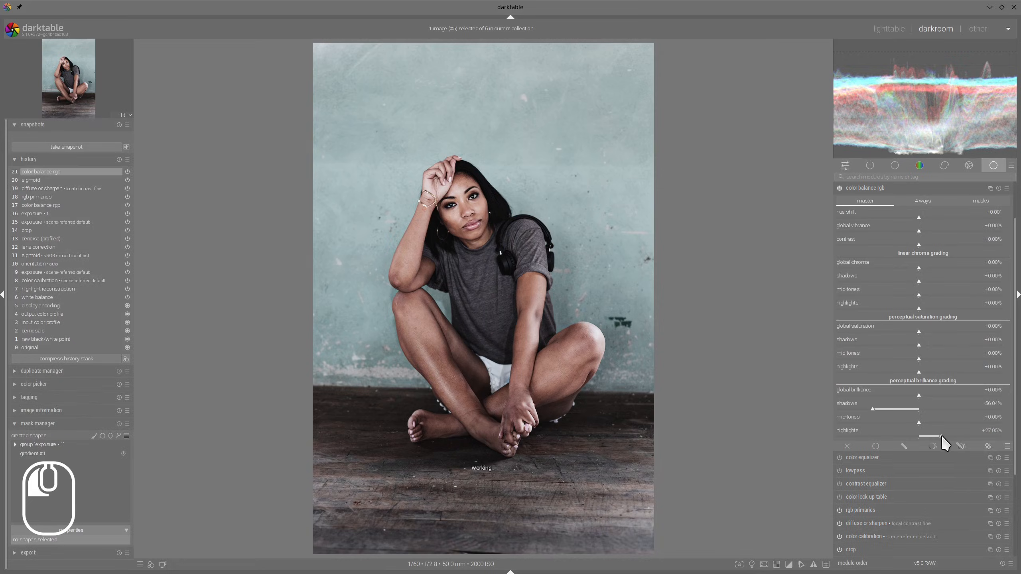
drag(941, 435, 927, 437)
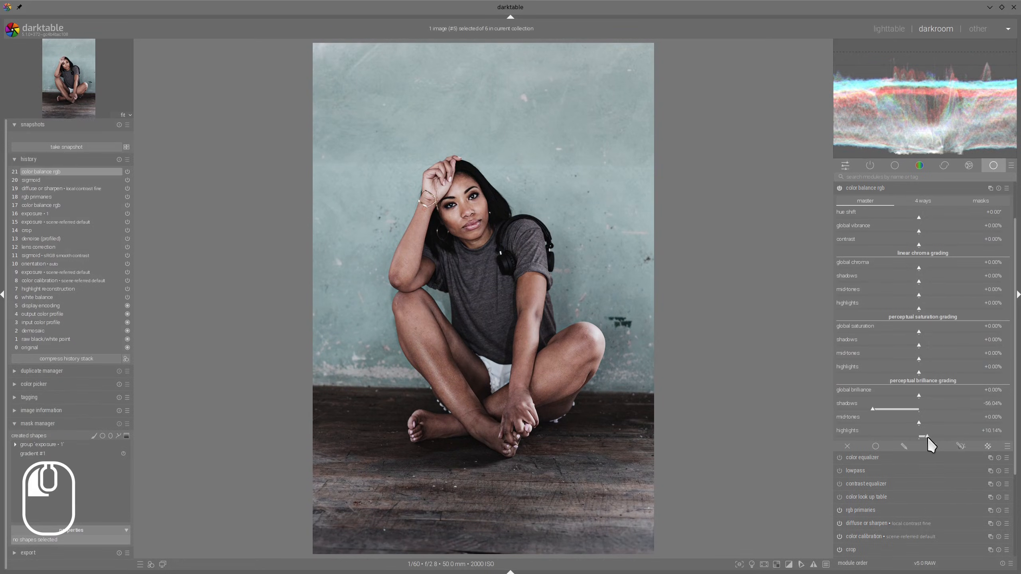
Step: Increase the global offset luminance in color balance rgb to about +1.5%
click(910, 202)
drag(931, 226, 945, 227)
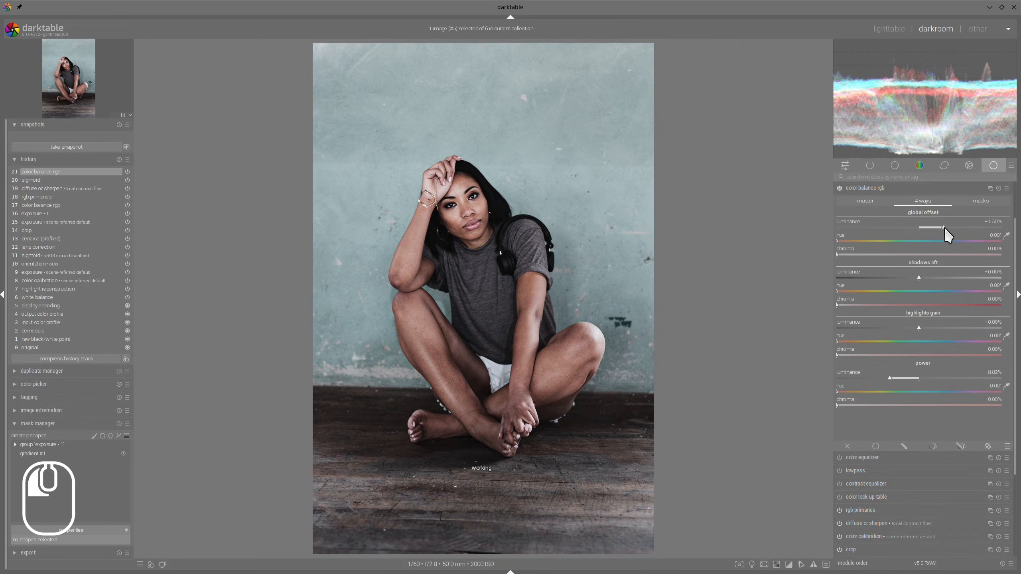
click(884, 187)
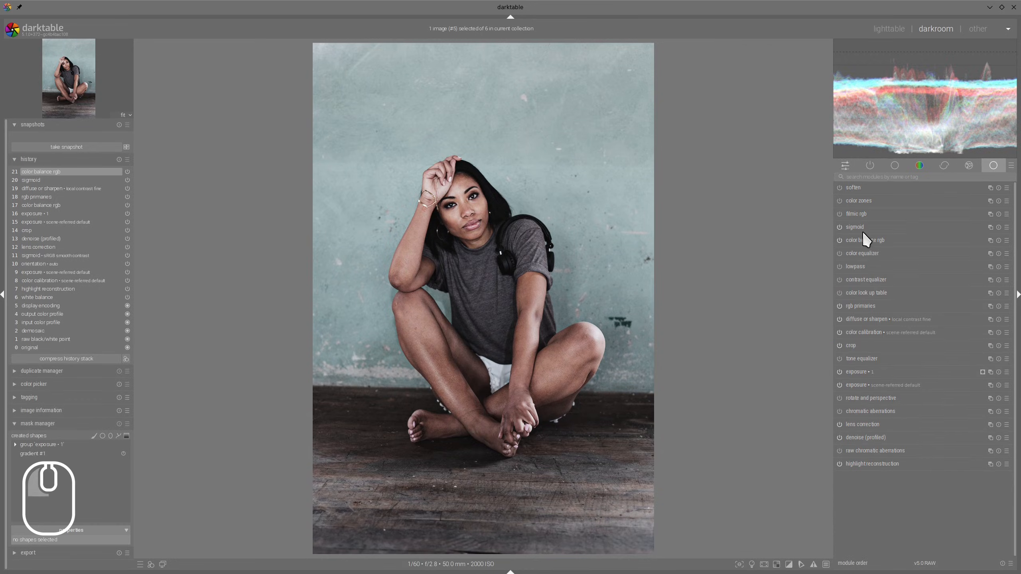
Step: Raise sigmoid's target black slightly further and view the photo in color assessment mode
click(860, 227)
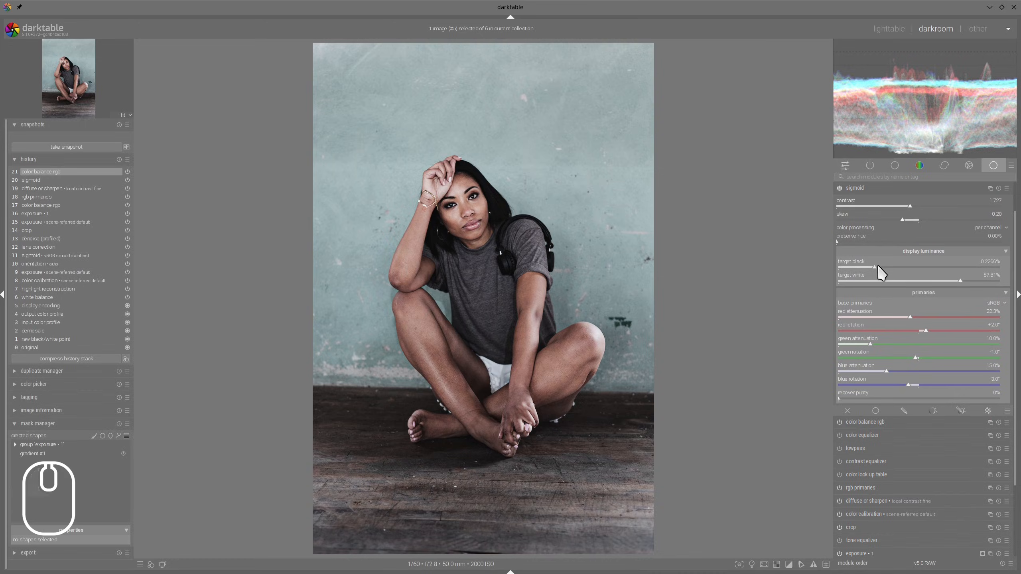
drag(878, 266, 889, 266)
click(867, 187)
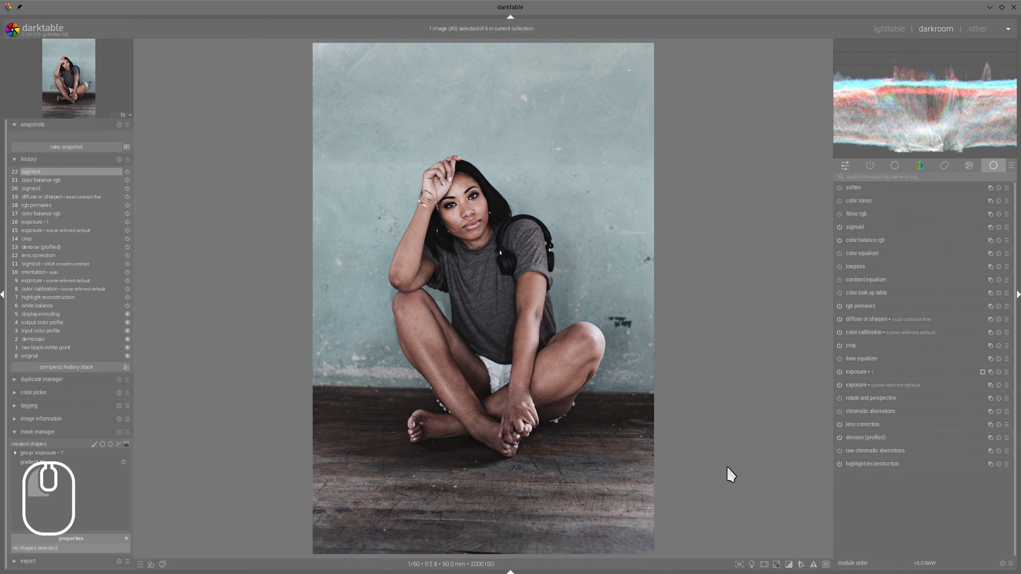
click(752, 565)
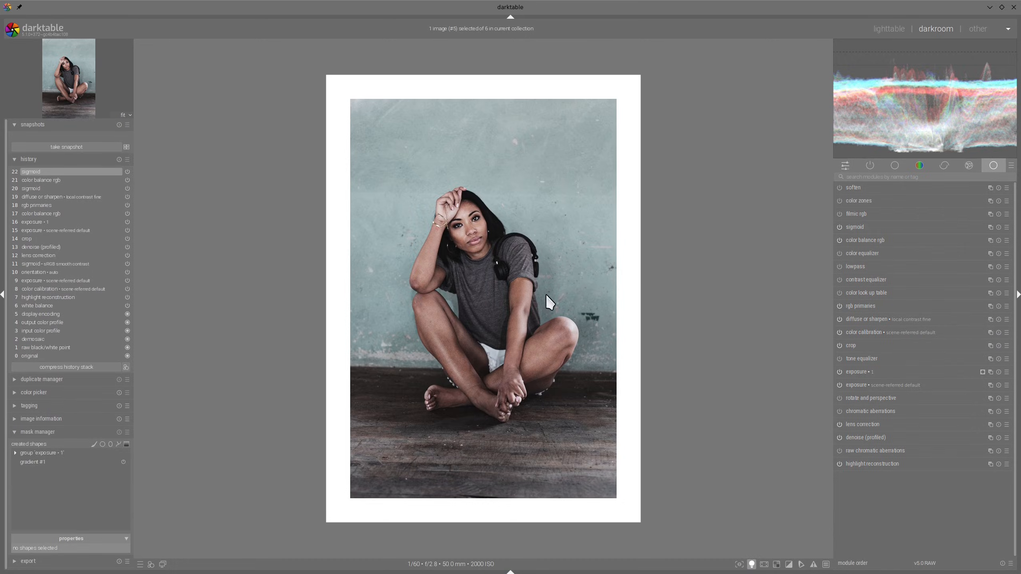
Step: Switch to Firefox and browse enlarged photos in the Cuba travel gallery as color references
key(alt+Tab)
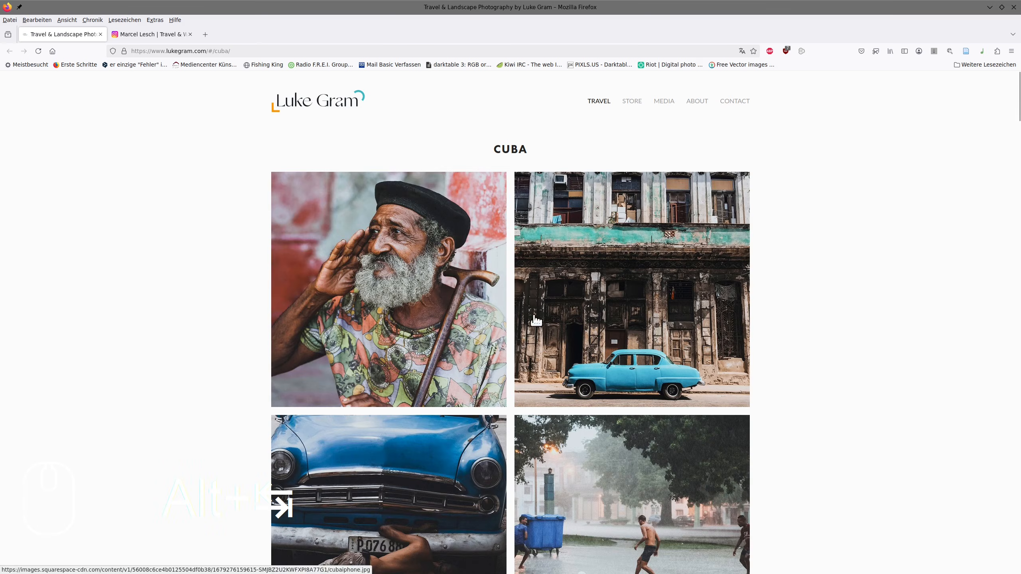
click(441, 295)
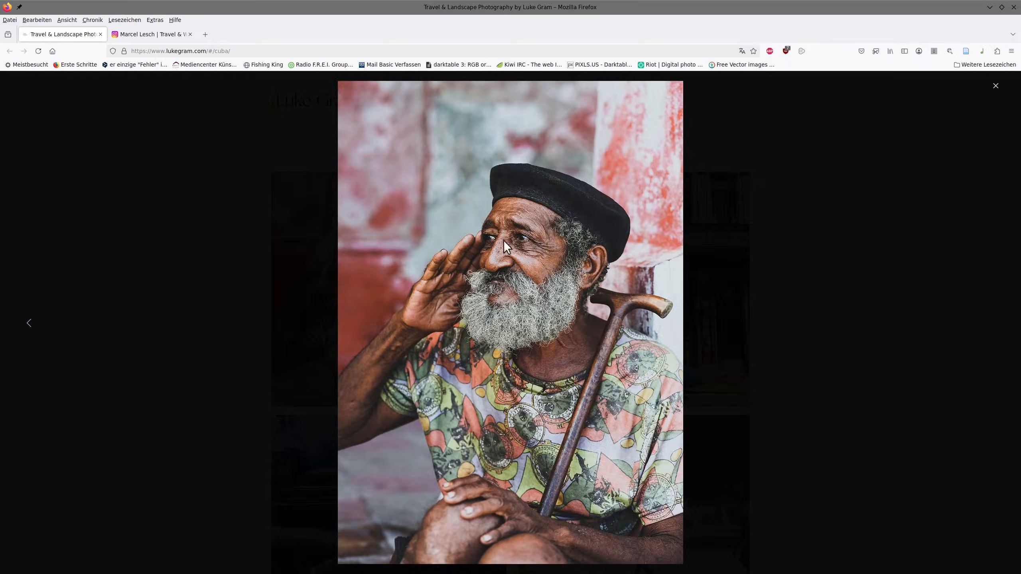
click(994, 328)
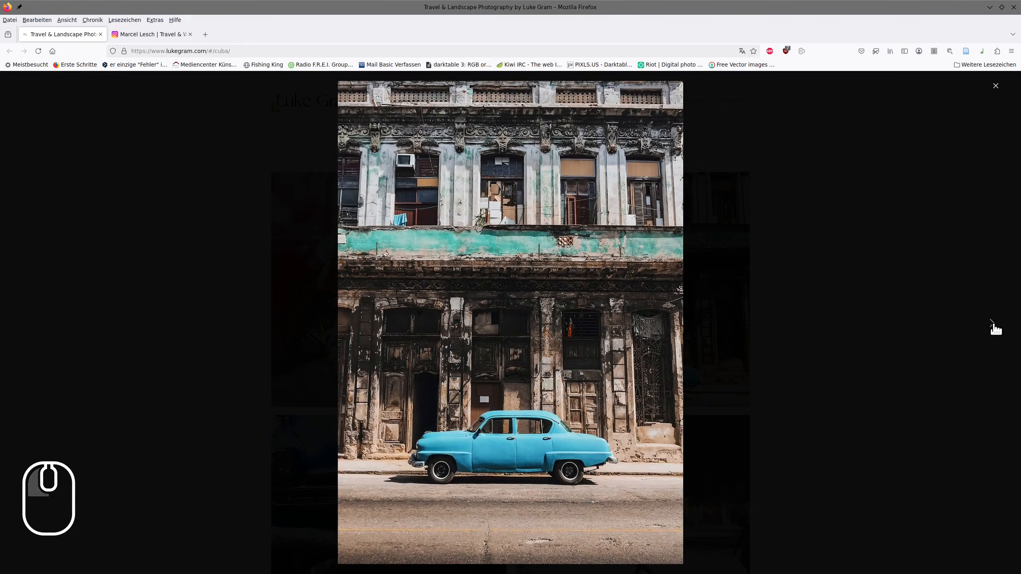
click(995, 328)
click(996, 328)
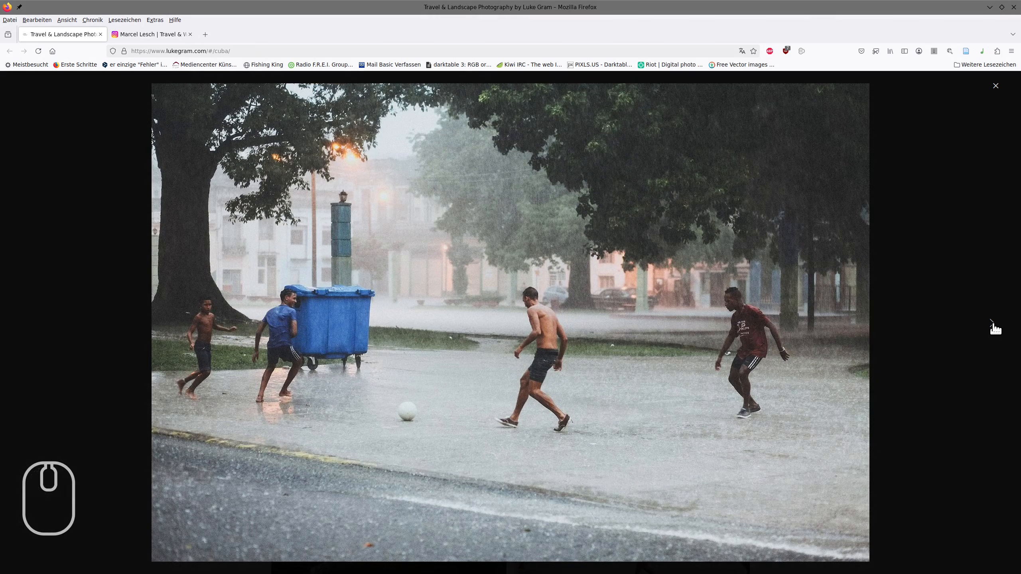
click(996, 327)
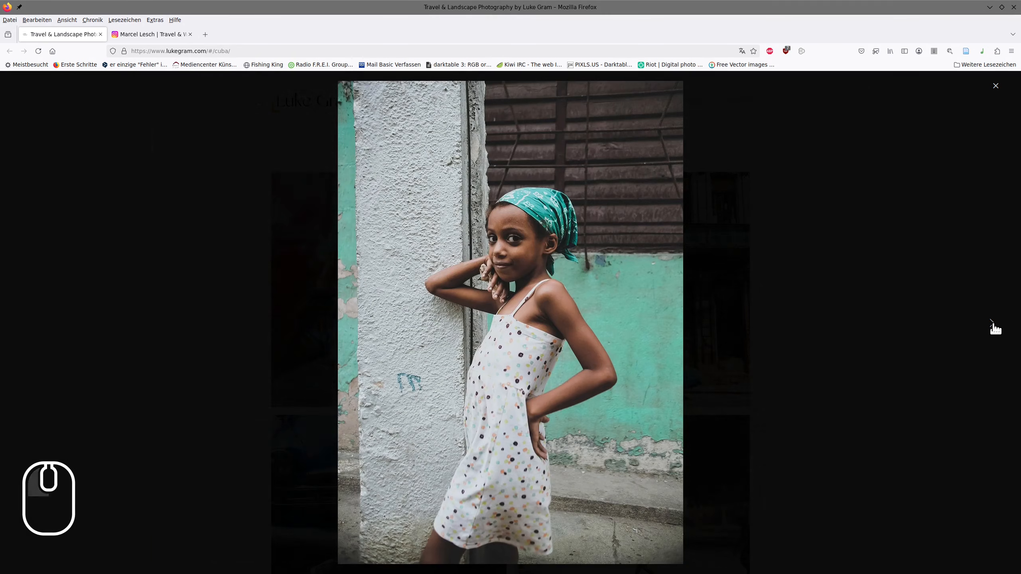
Step: Return to darktable, enable color equalizer and shift its node placement to about -21° for the skin tone sampled on the photo
key(alt+Tab)
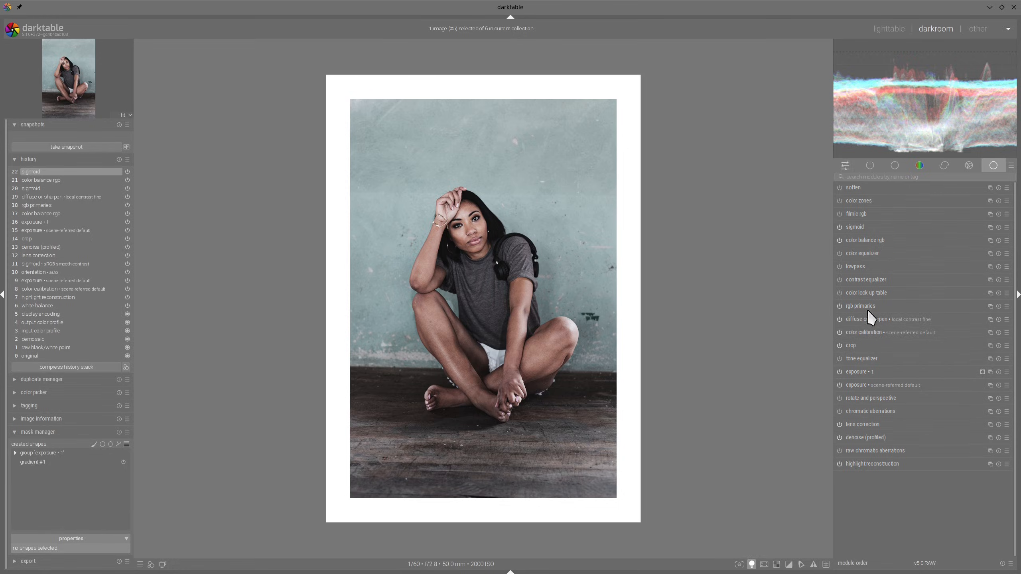
click(839, 253)
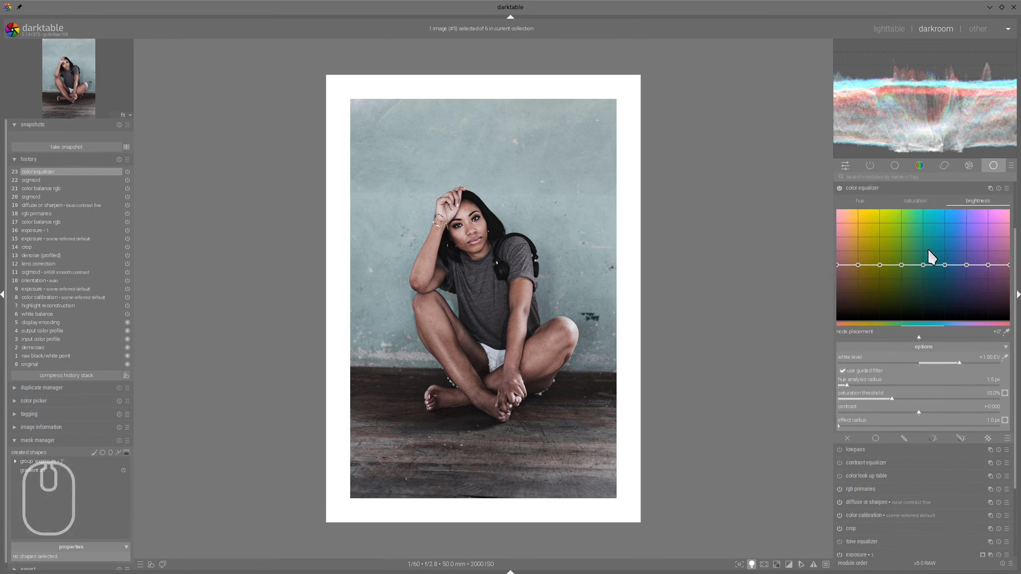
click(1007, 332)
click(535, 353)
drag(918, 335, 846, 266)
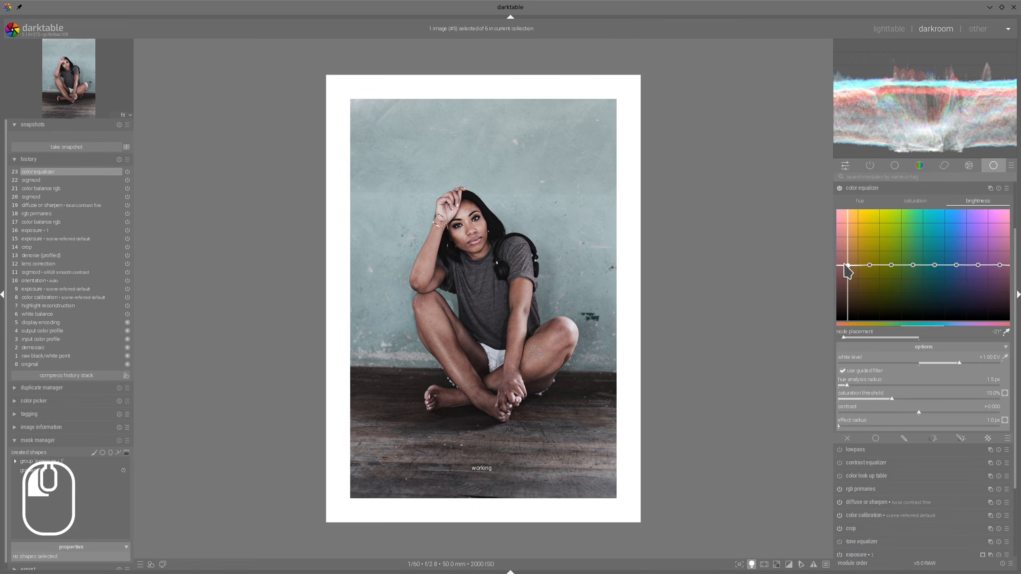
Step: Raise the saturation of the skin-tone node slightly in color equalizer
click(911, 201)
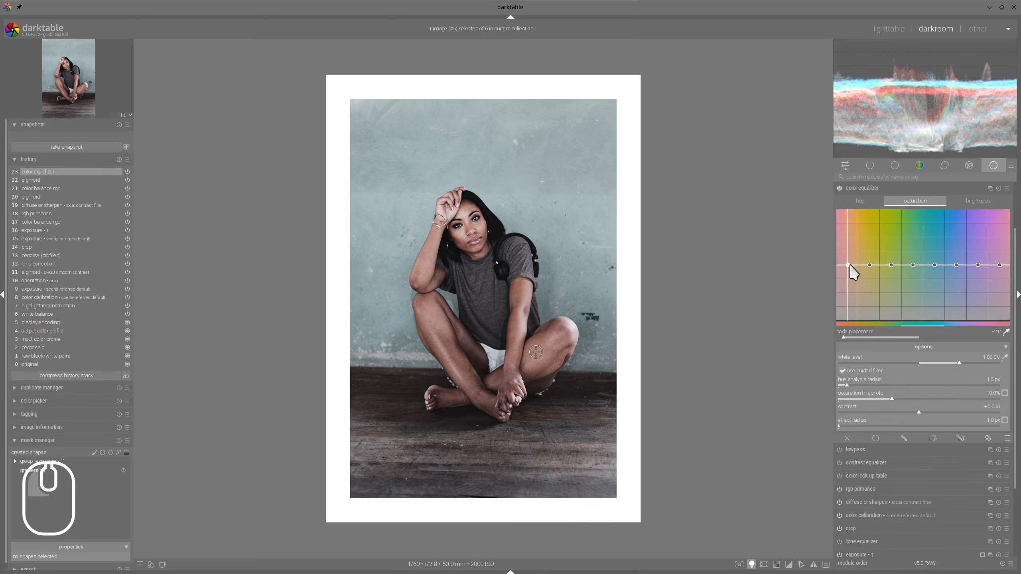
drag(848, 265, 846, 250)
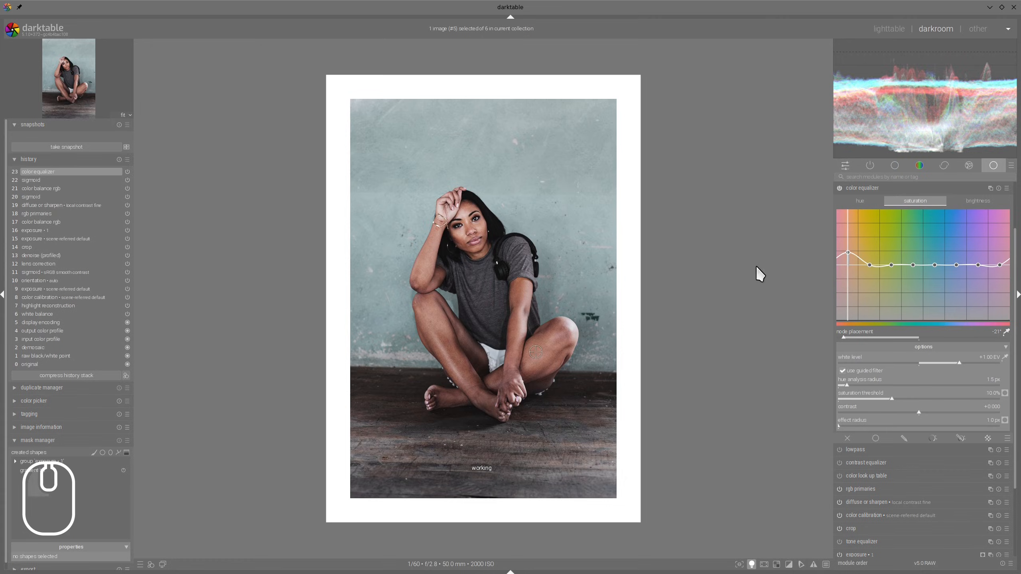
click(870, 189)
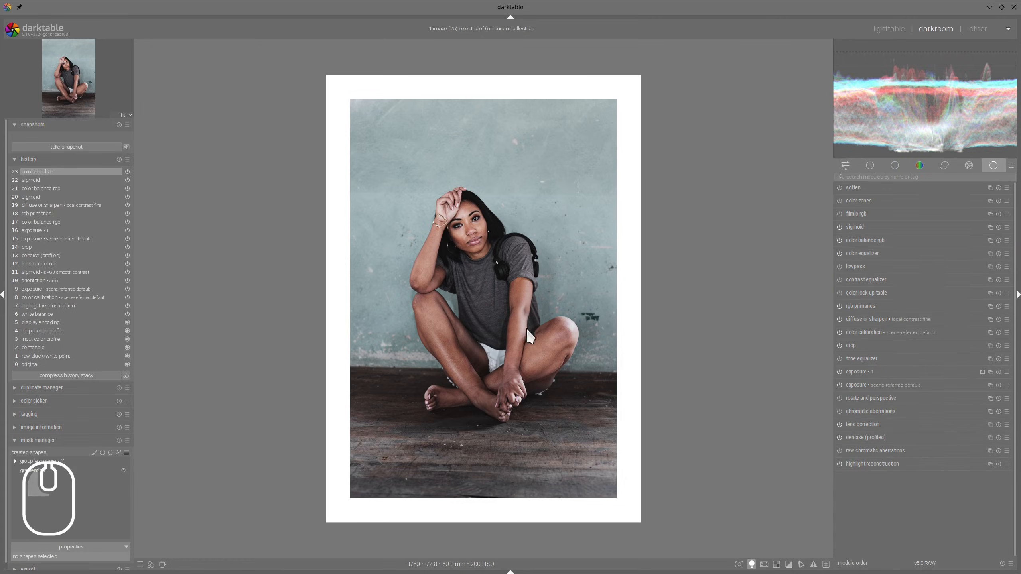
Step: Switch to Firefox, advance through more enlarged Cuba gallery photos and compare their colors with the portrait in darktable
key(alt+Tab)
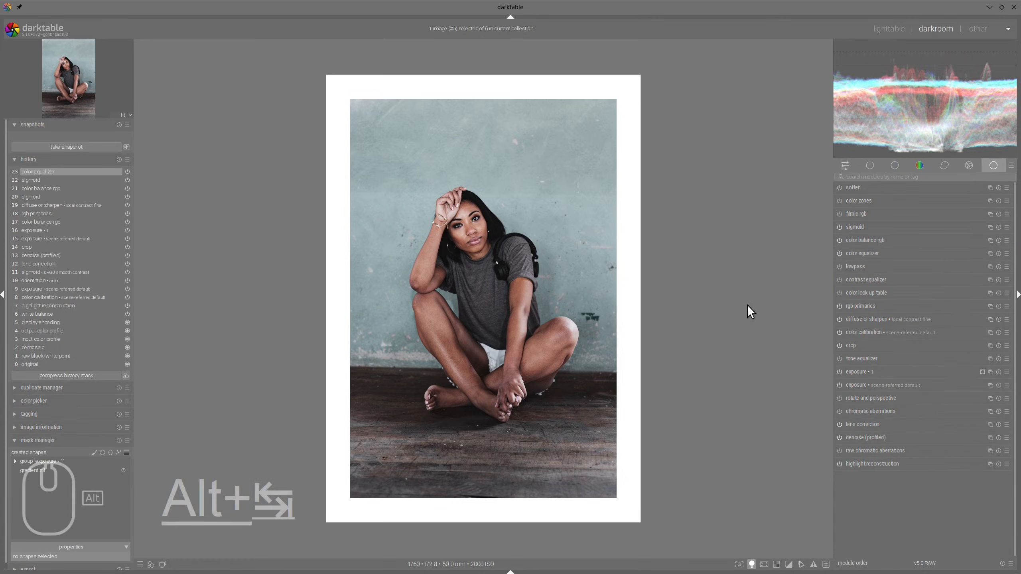
click(999, 327)
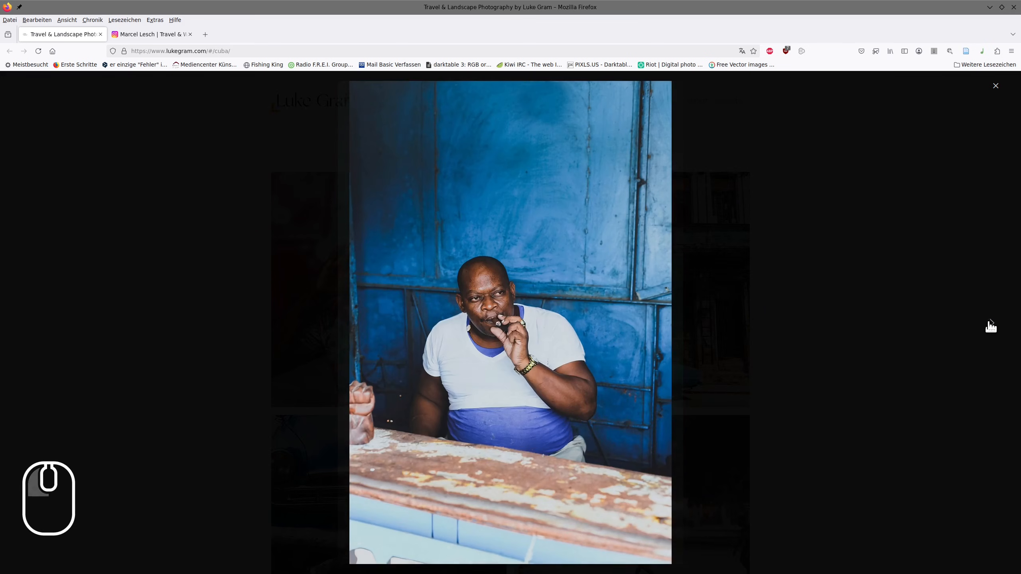
key(alt+Tab)
key(alt+Tab)
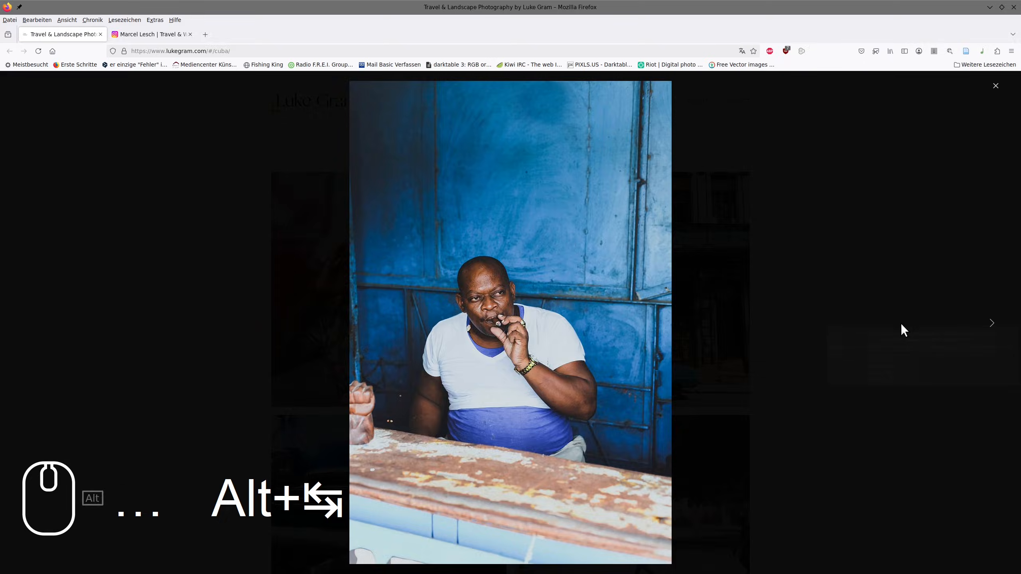
click(999, 326)
key(alt+Tab)
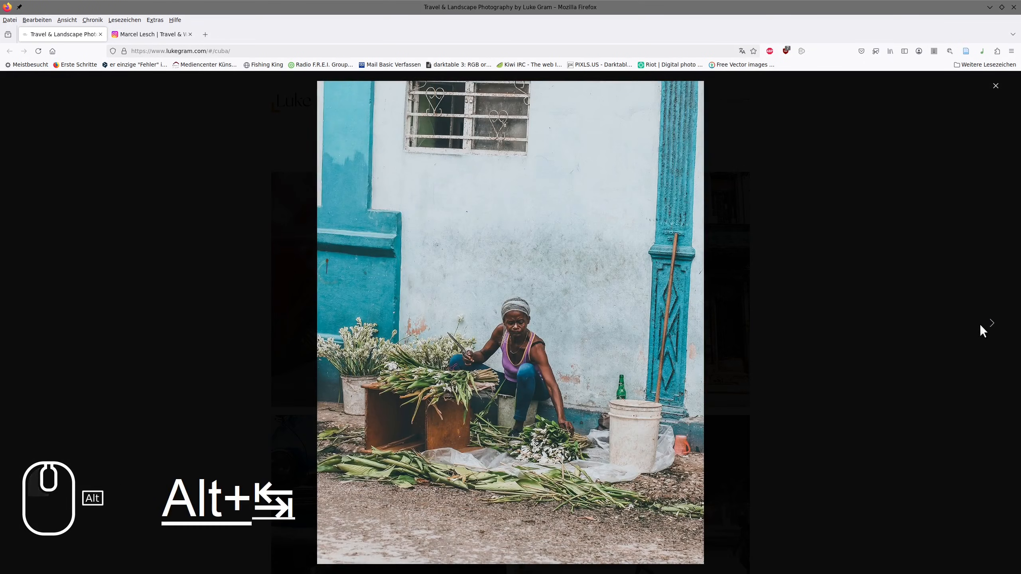
key(alt+Tab)
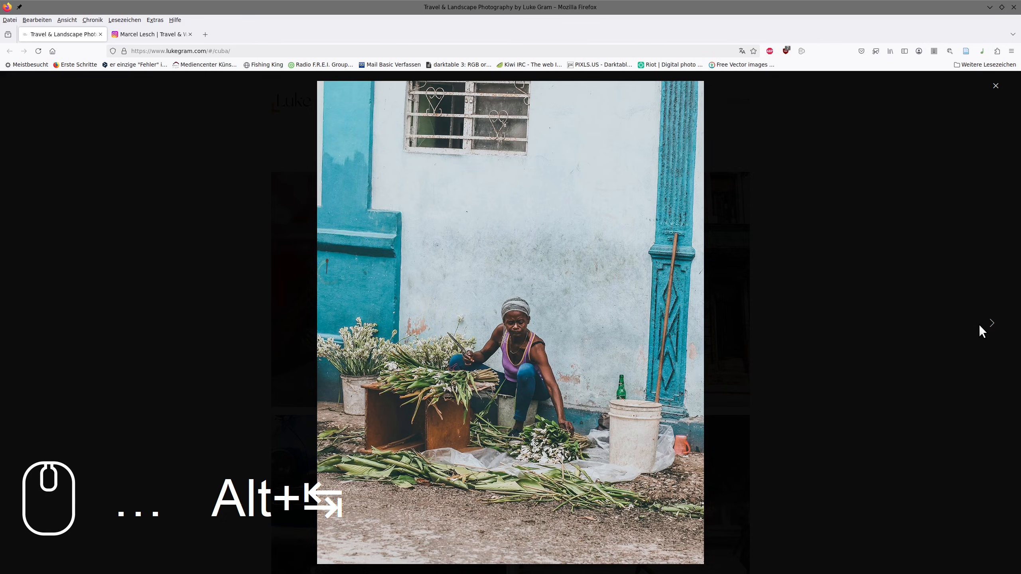
key(alt+Tab)
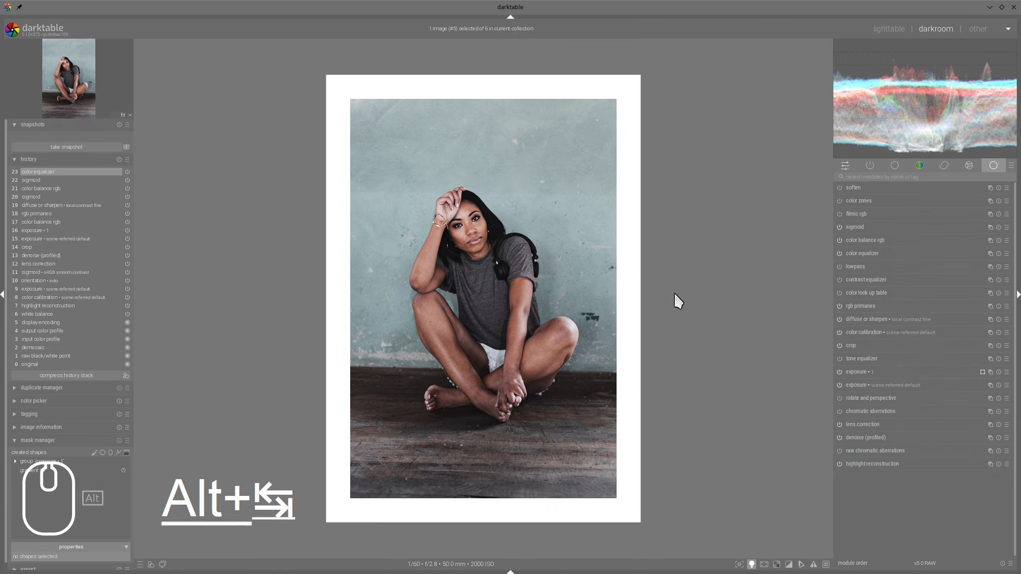
Step: Raise the tint purity in rgb primaries to about 8% and compare the portrait with the gallery photo in Firefox
click(860, 306)
mouse_move(886, 385)
mouse_down()
mouse_move(904, 385)
mouse_move(845, 371)
mouse_move(901, 385)
mouse_up()
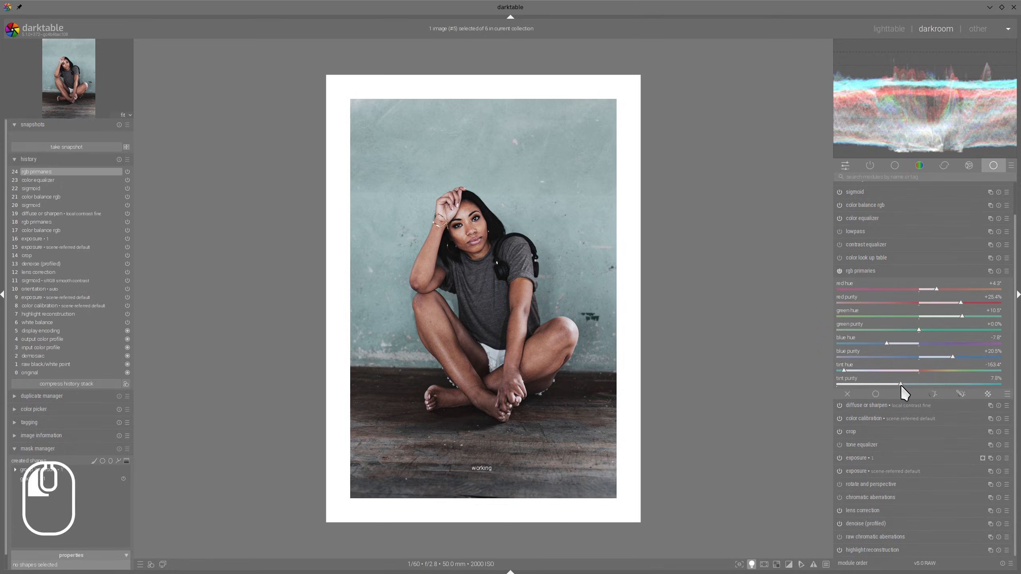
key(alt+Tab)
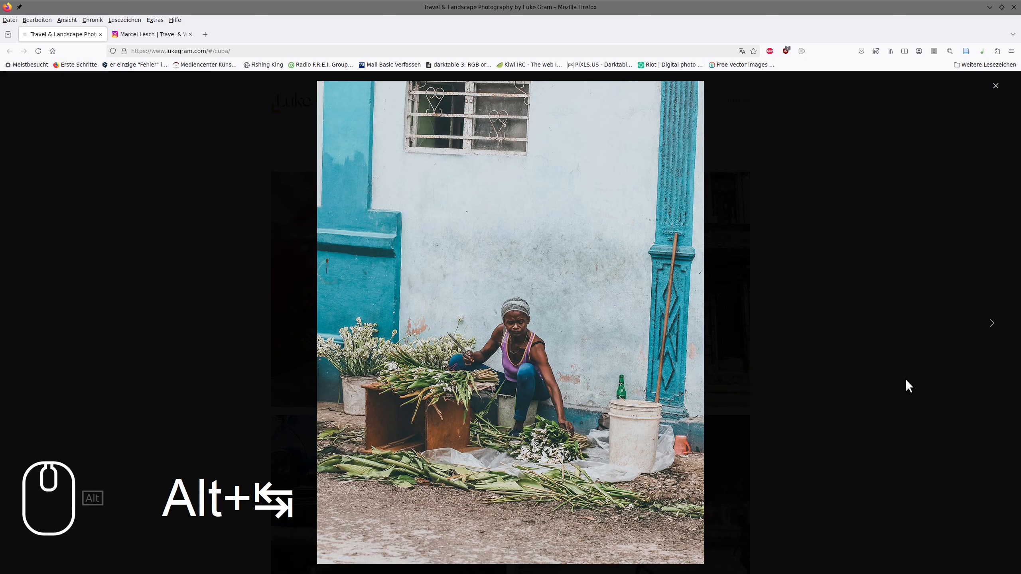
key(alt+Tab)
key(alt+Tab)
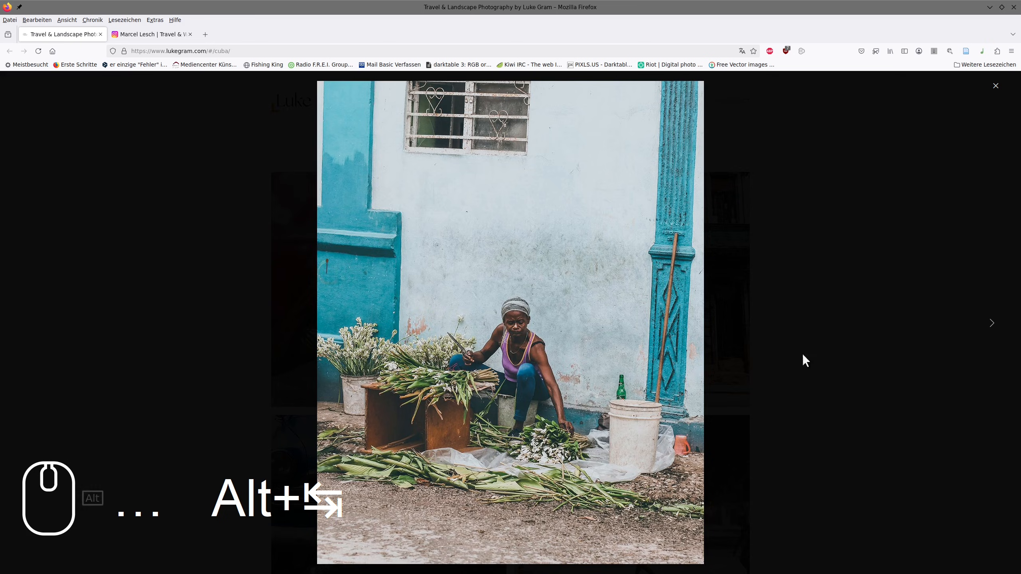
scroll(447, 420, up, 1)
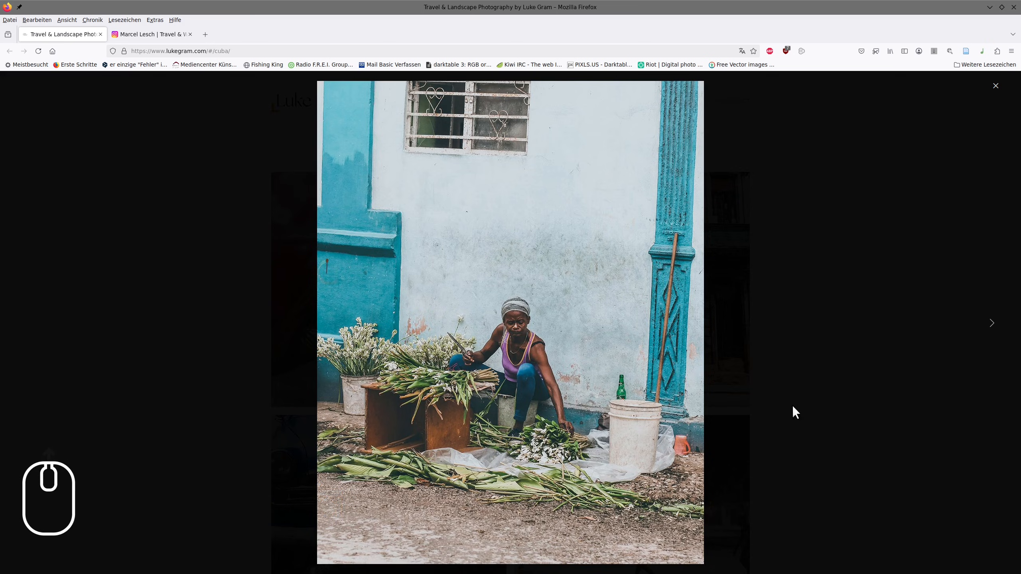
key(alt+Tab)
click(887, 273)
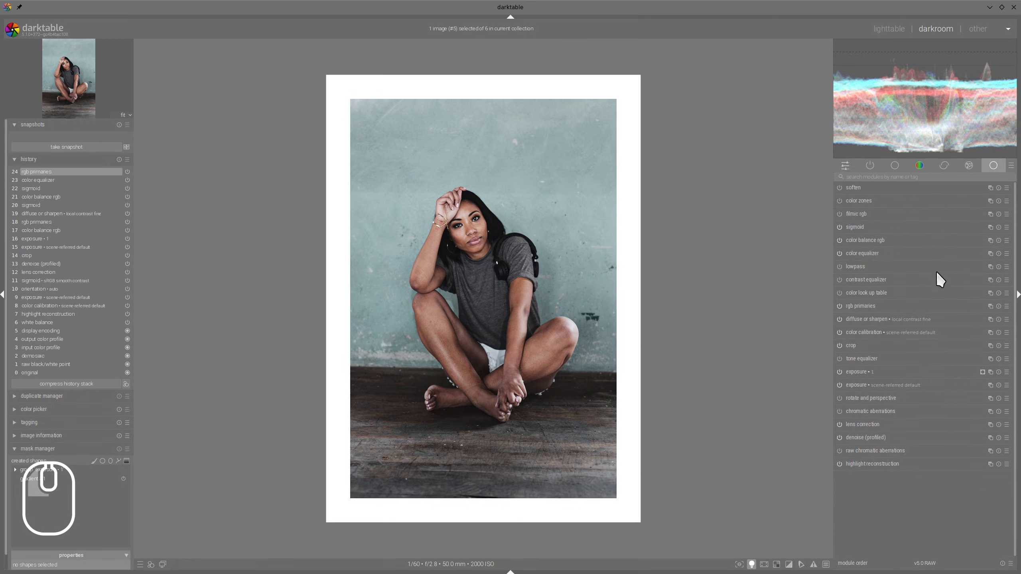
Step: Raise sigmoid's target black to about 0.67% and check the portrait against the reference photo in Firefox
click(859, 227)
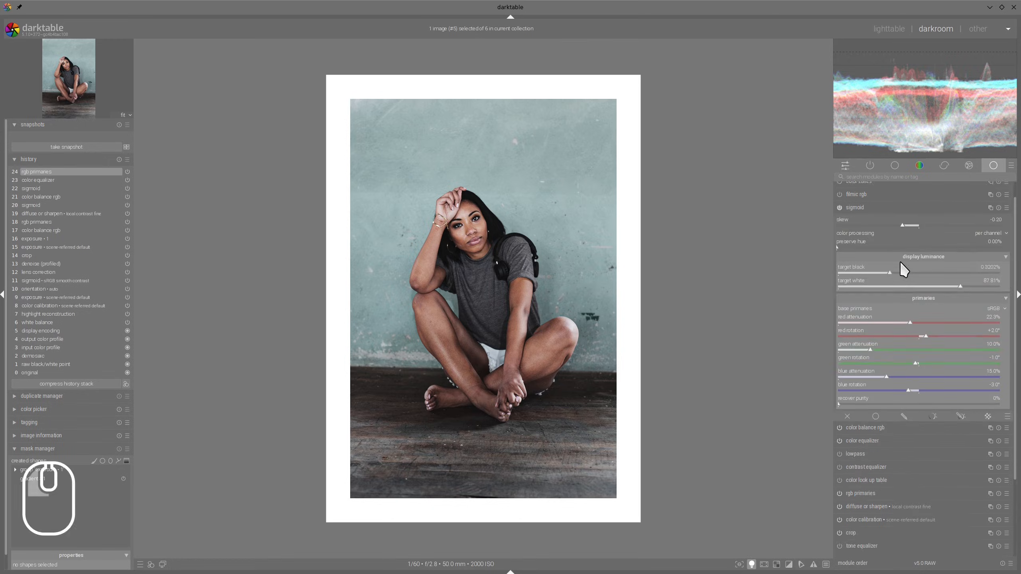
drag(898, 272, 947, 268)
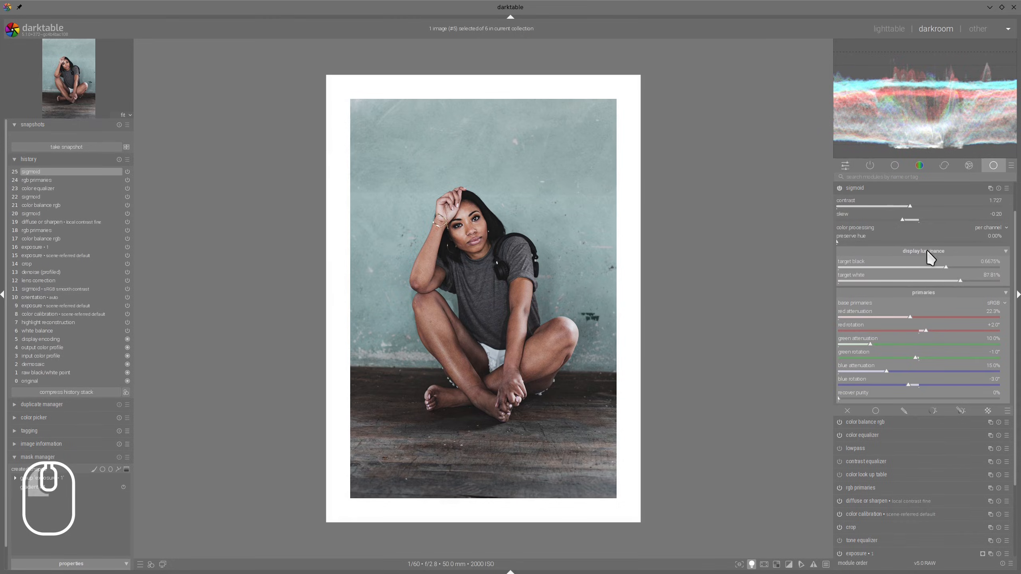
click(878, 189)
key(alt+Tab)
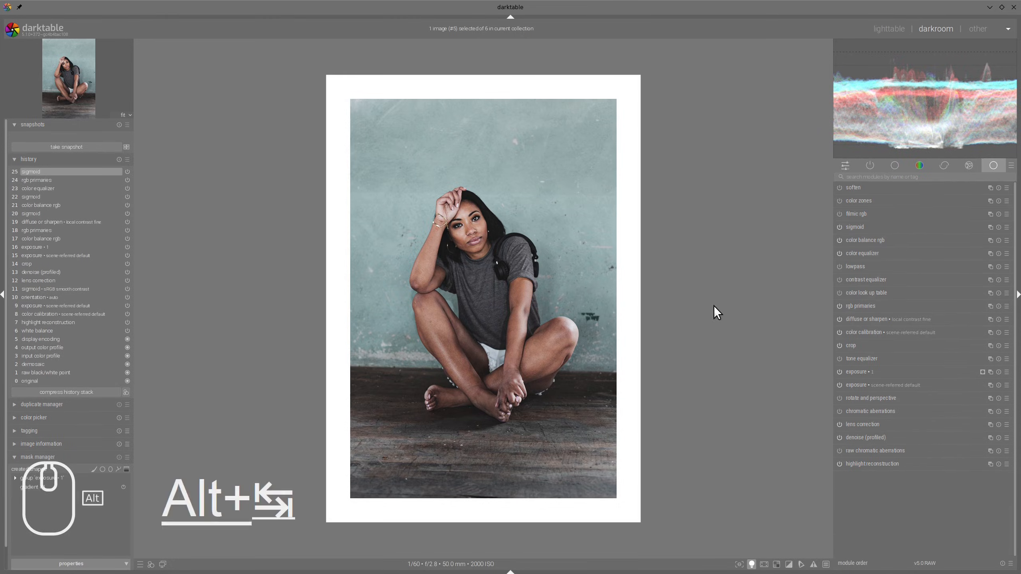
key(alt+Tab)
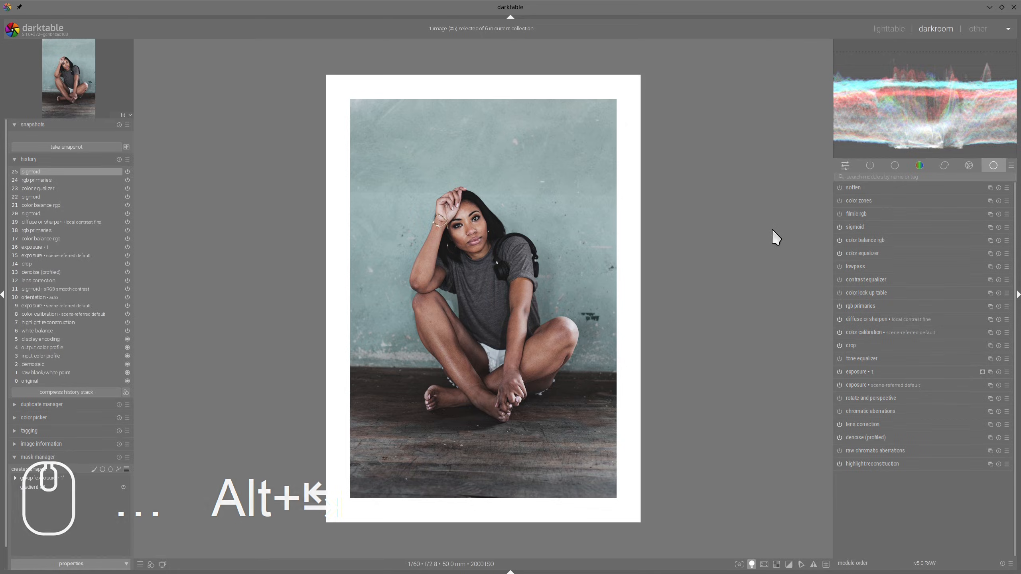
Step: Leave color assessment mode and inspect the portrait's face up close before fitting the whole photo again
click(751, 564)
scroll(455, 214, up, 2)
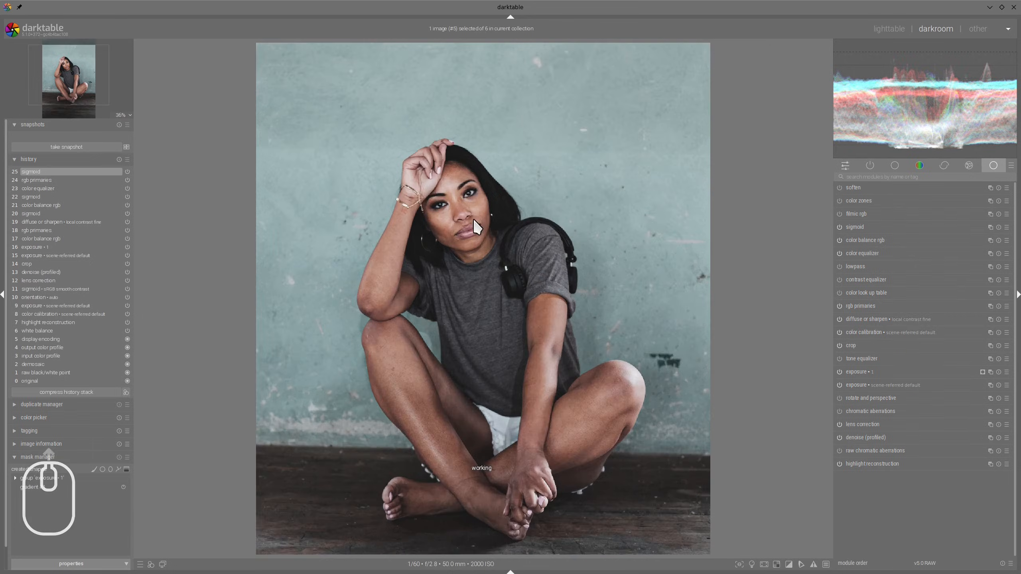
scroll(483, 213, down, 2)
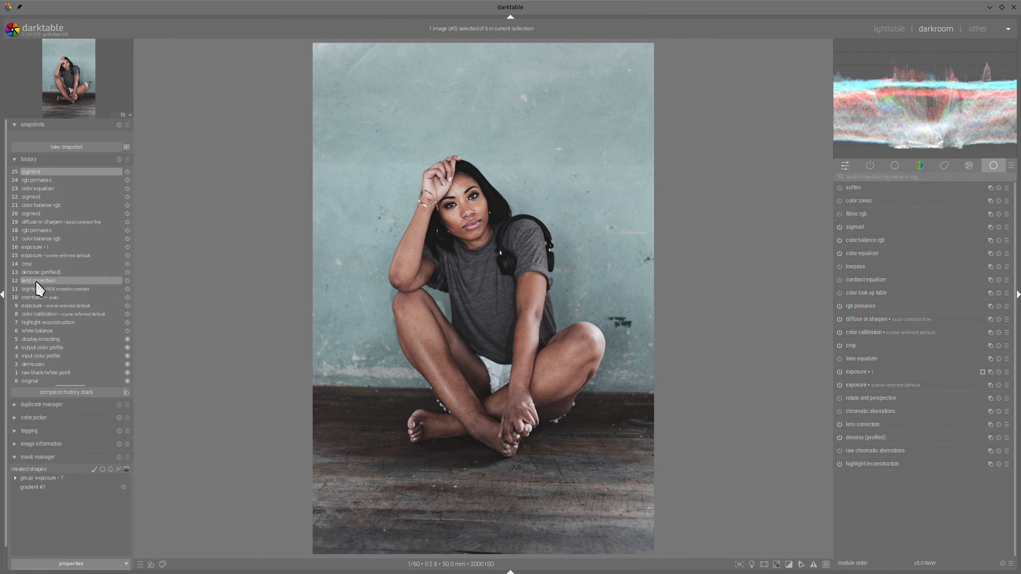
Step: Take a snapshot of the portrait at the crop history state, display it, and return to the latest sigmoid edit
click(22, 264)
click(76, 147)
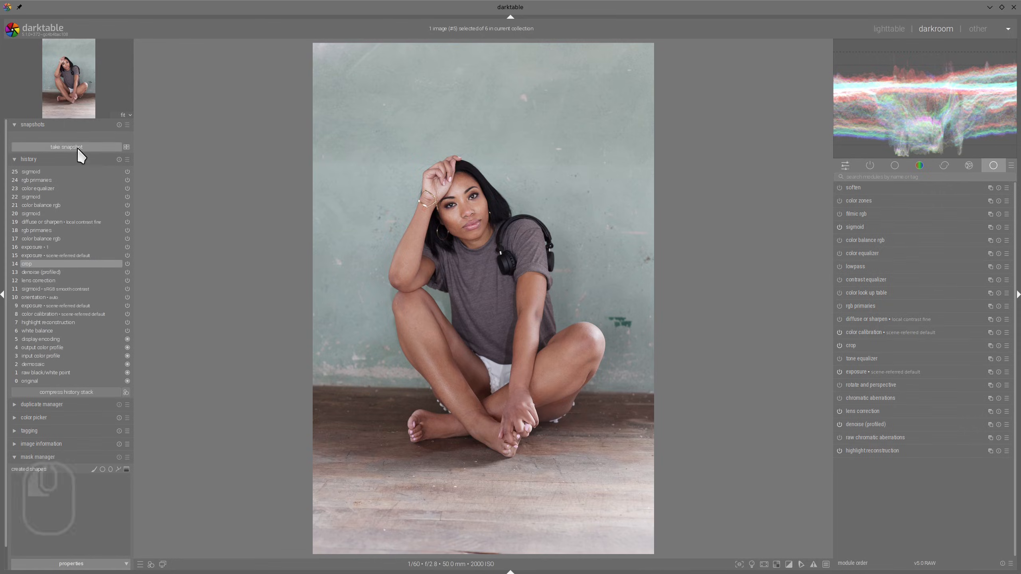
click(61, 136)
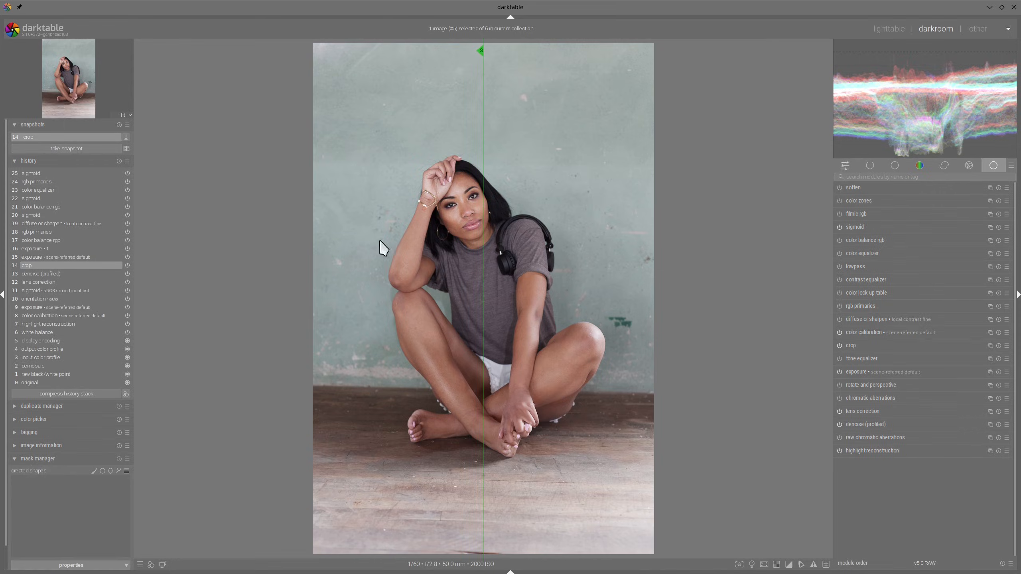
click(57, 173)
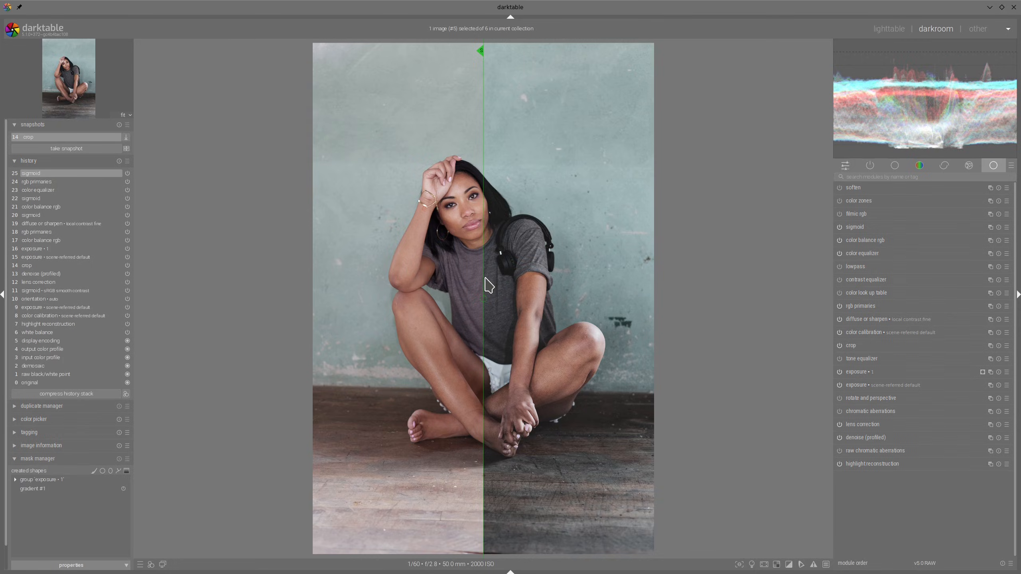
Step: Sweep the snapshot's dividing line across the portrait to compare the image before and after grading
drag(489, 286, 277, 264)
drag(203, 260, 288, 253)
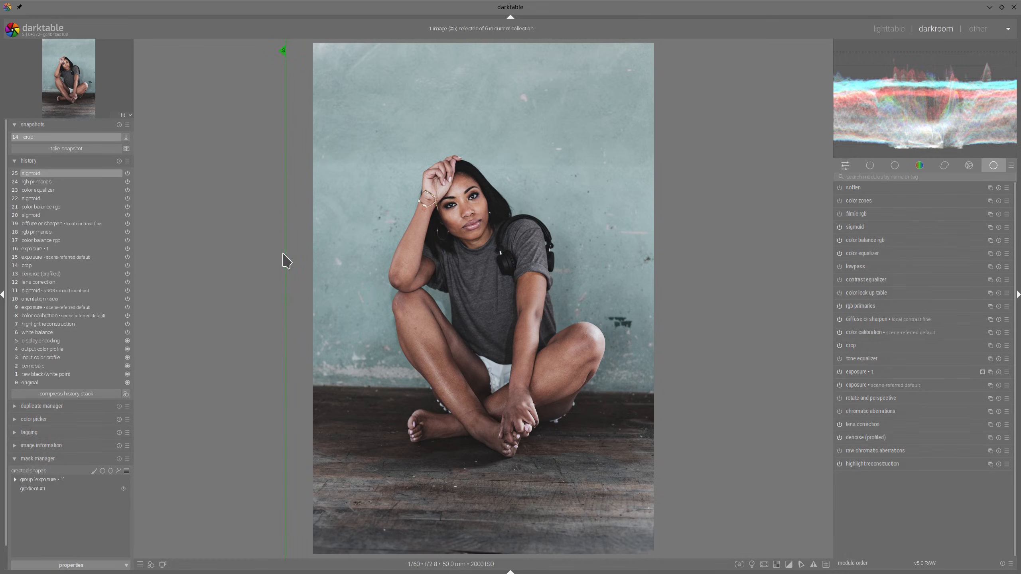
mouse_move(287, 260)
mouse_down()
mouse_move(560, 261)
mouse_move(281, 249)
mouse_up()
Step: Compare the snapshot and the graded portrait side by side in full screen without panels, and clear the snapshot
click(126, 148)
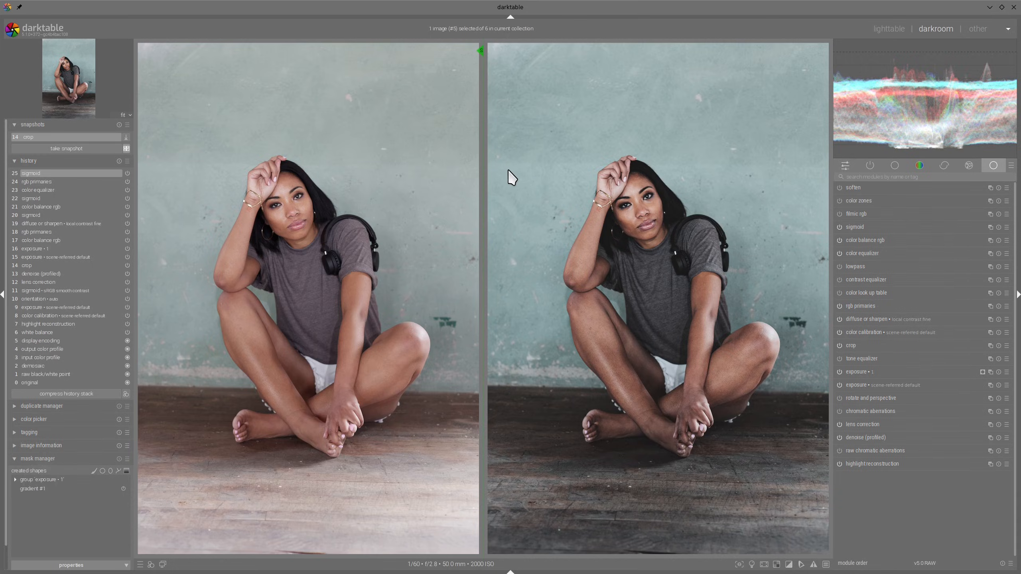
key(Tab)
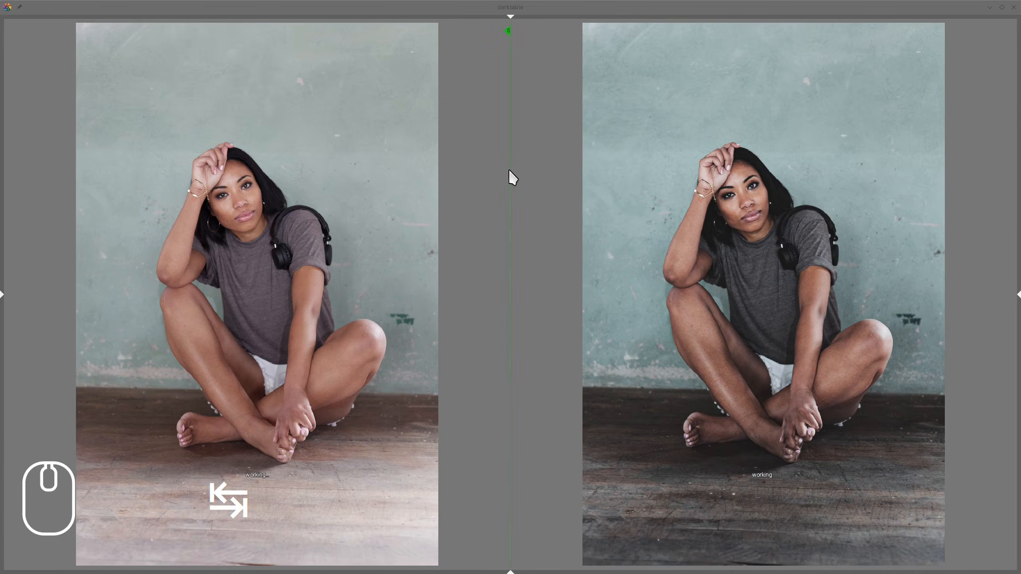
key(F11)
key(F10)
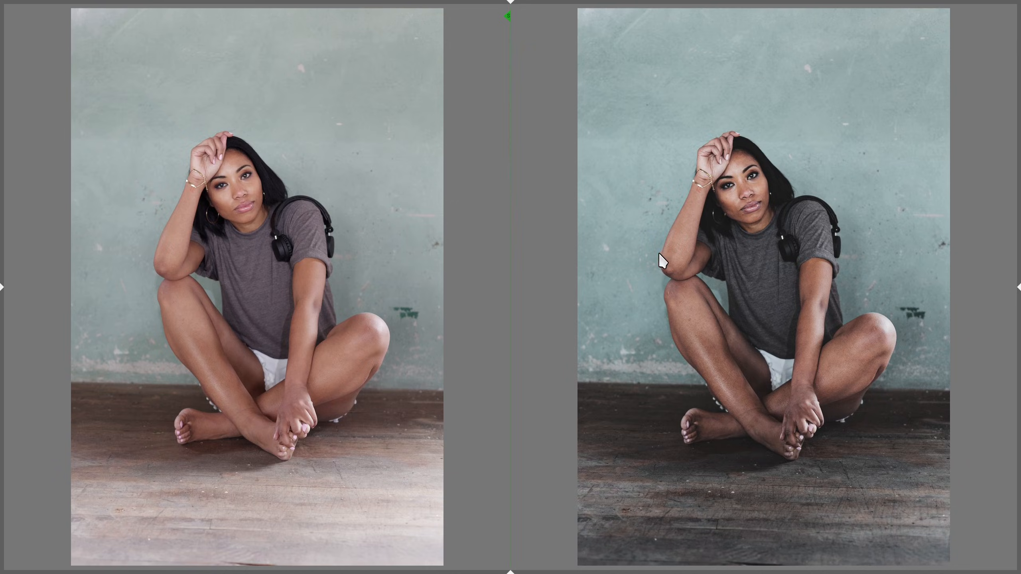
key(Tab)
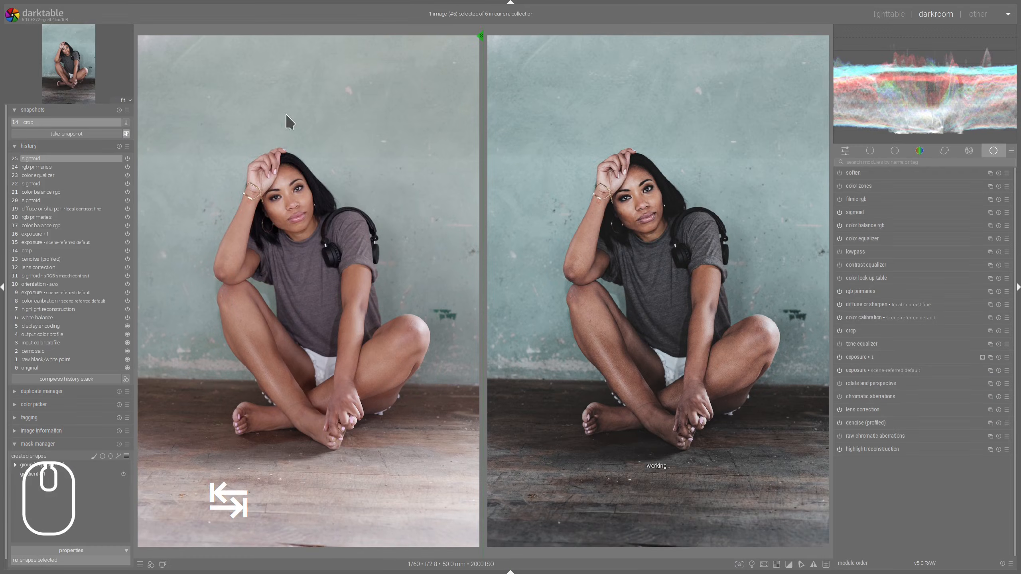
click(120, 110)
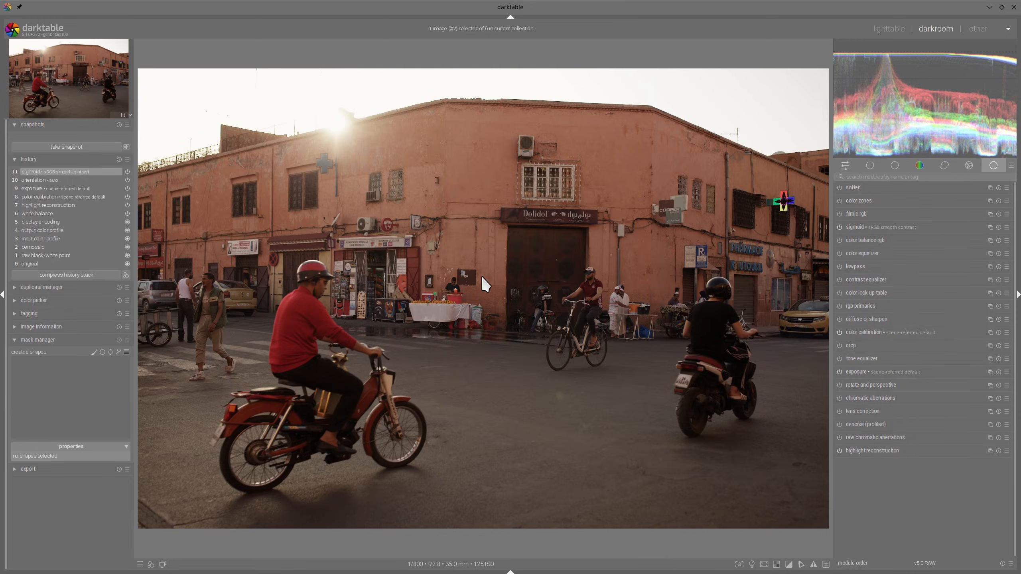
Step: Try lens correction on the street photo with the motorcycles and enable denoise (profiled)
click(840, 410)
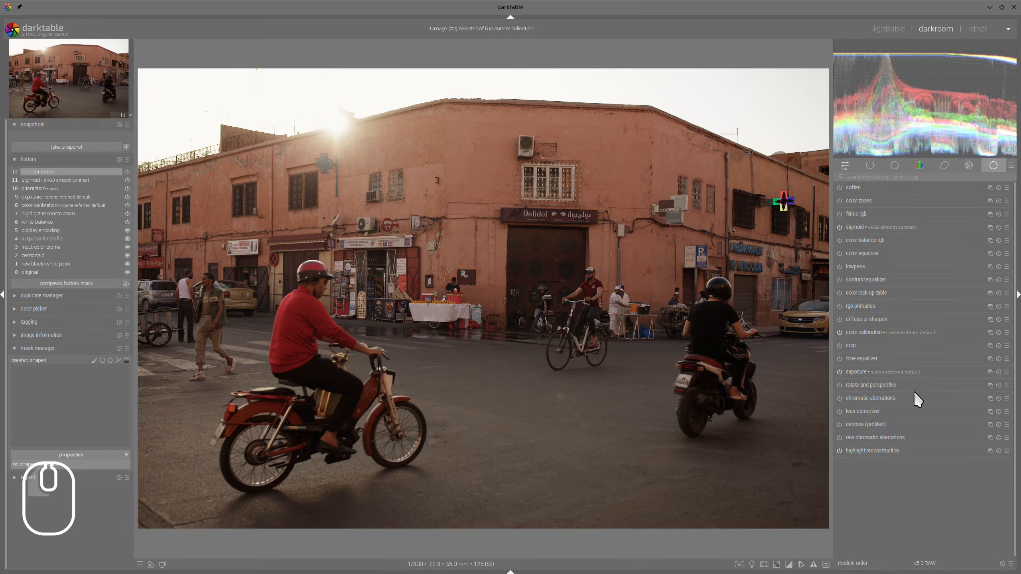
click(839, 425)
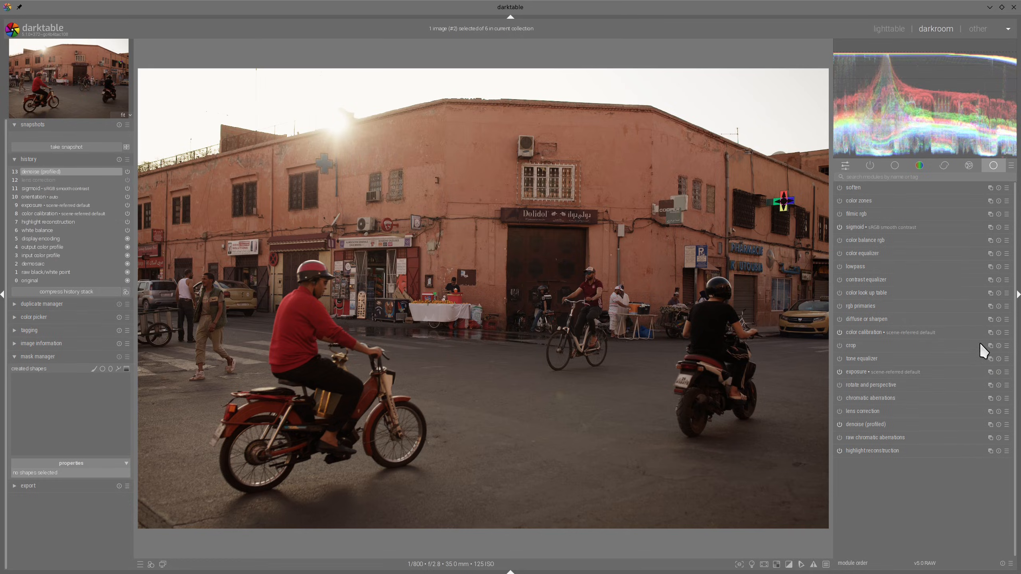
Step: Apply the Lin Inv flach EIGF preset in tone equalizer, auto-adjust its mask exposure compensation and check the advanced curve
click(1000, 361)
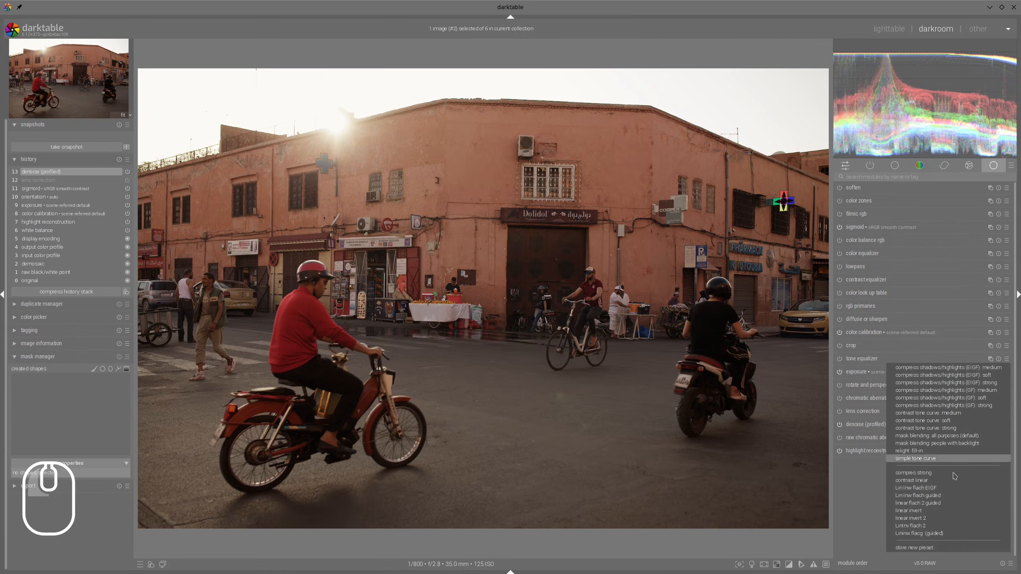
click(924, 488)
click(874, 359)
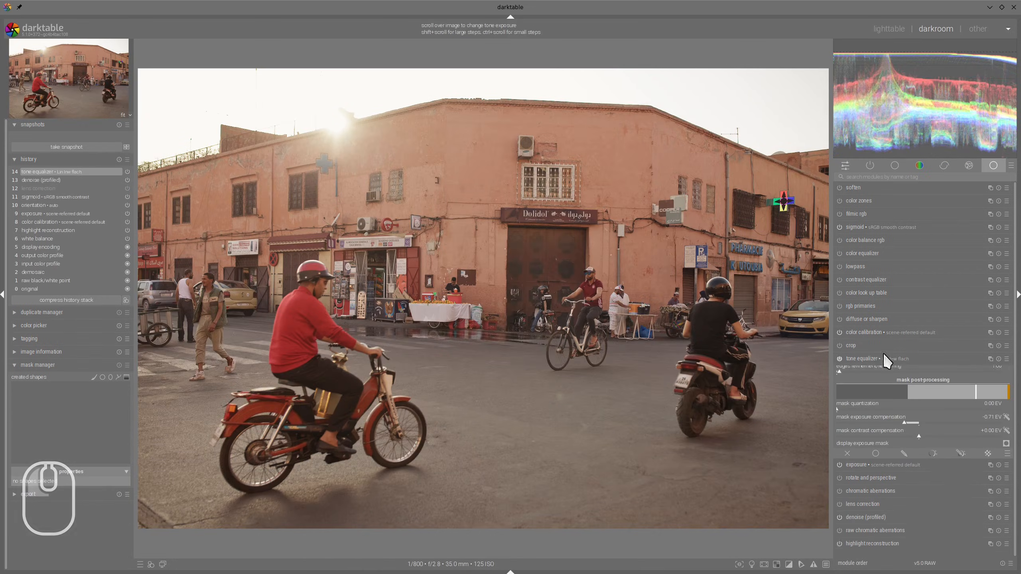
click(1007, 423)
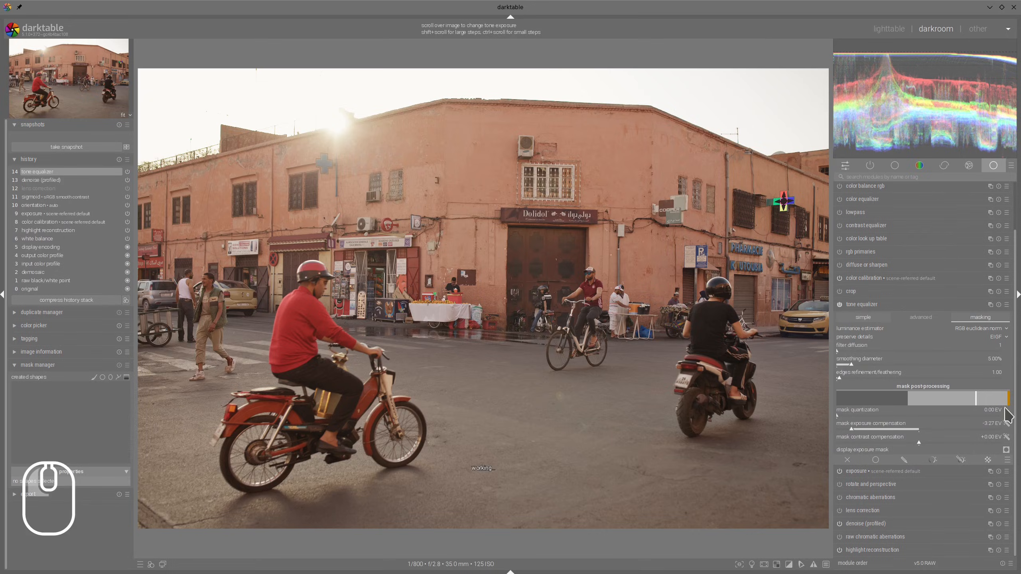
click(922, 319)
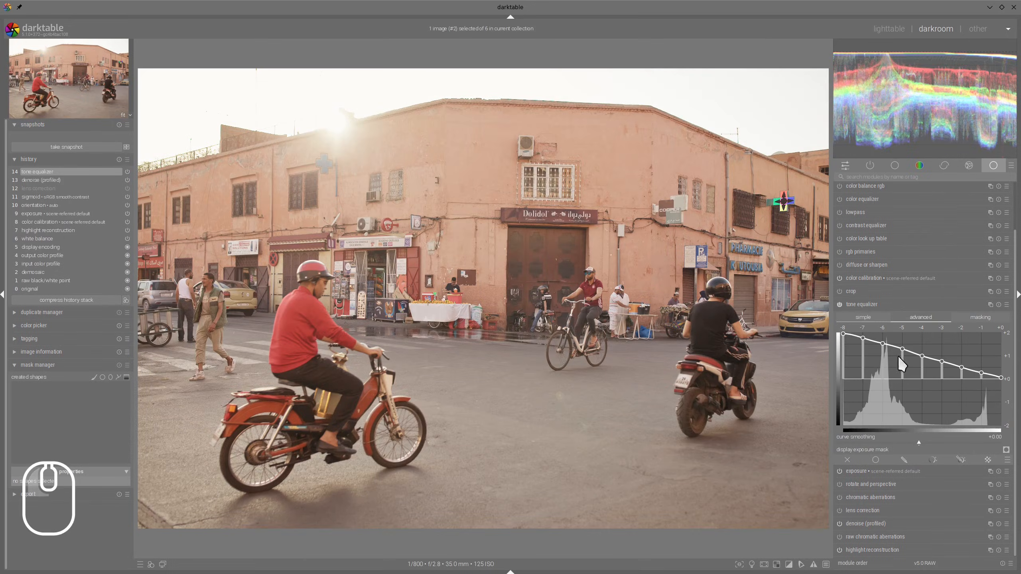
click(879, 305)
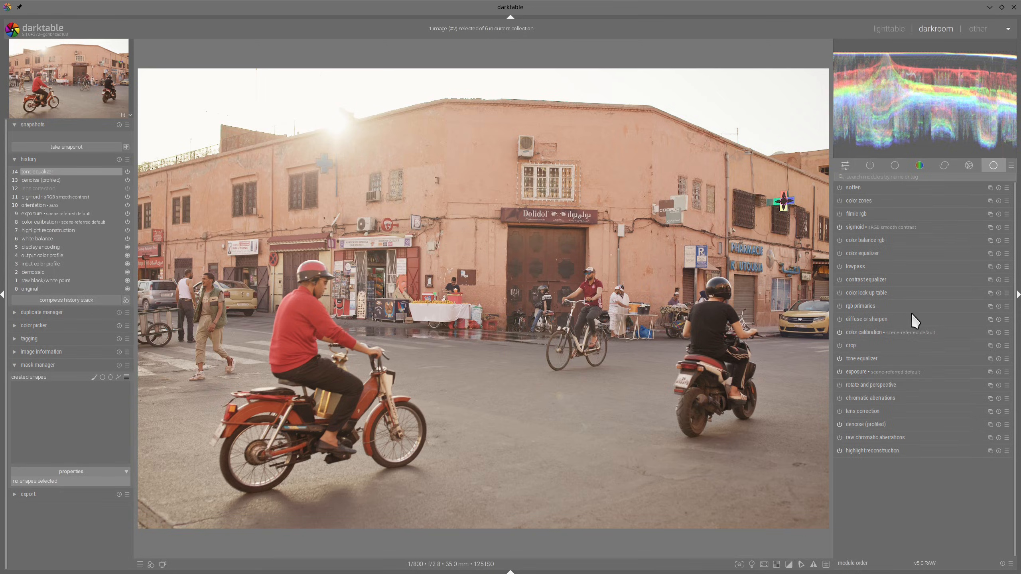
Step: Set the illuminant in color calibration by sampling nearly the whole street photo
click(846, 333)
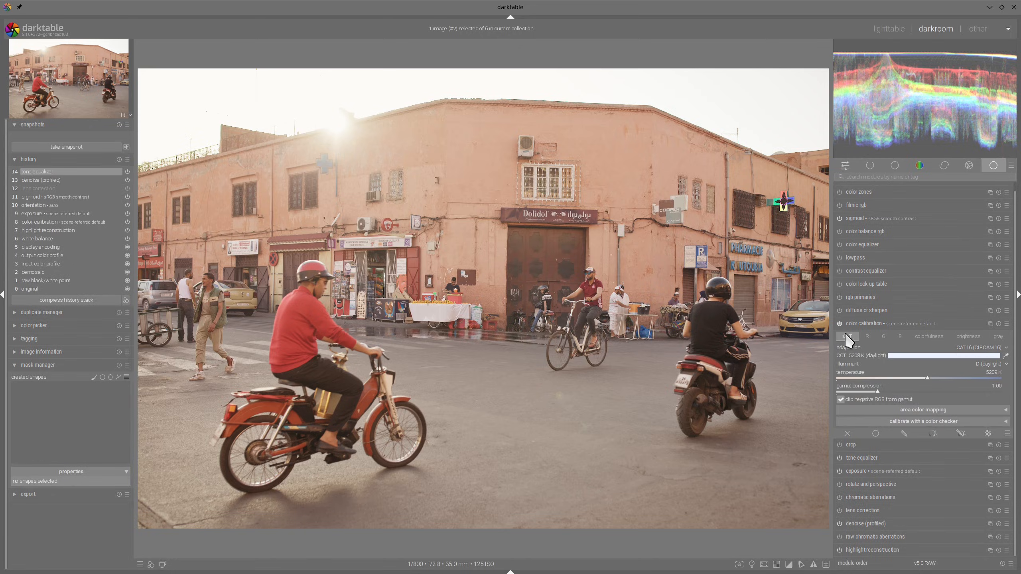
click(1007, 355)
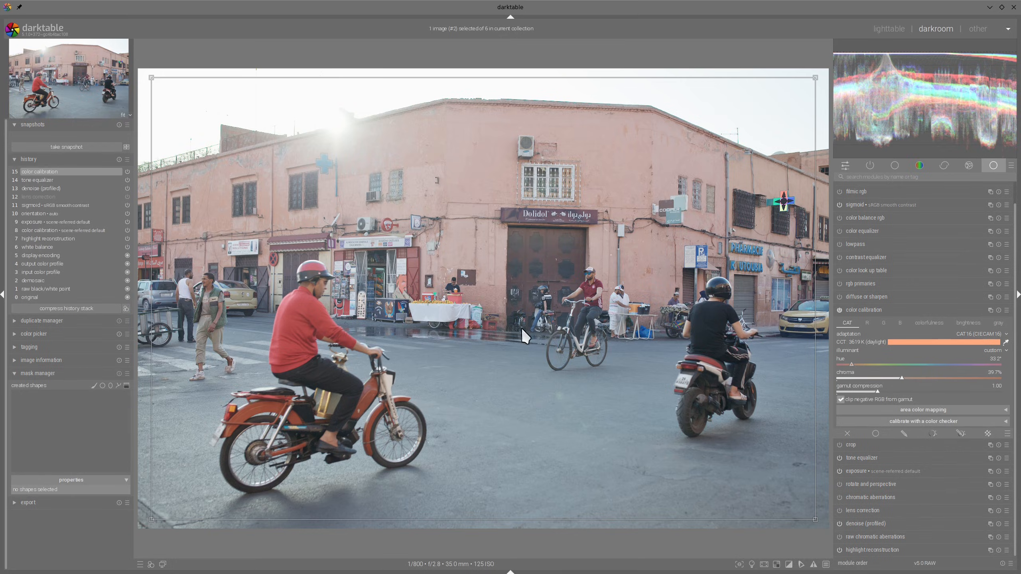
Step: Resample the street photo's illuminant in color calibration for a warmer white balance
click(425, 311)
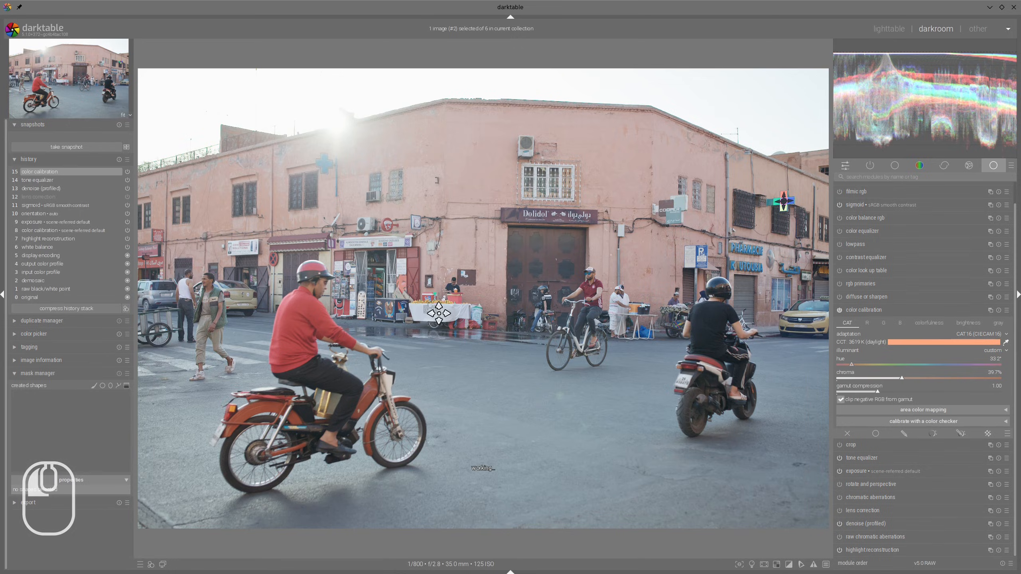
click(915, 316)
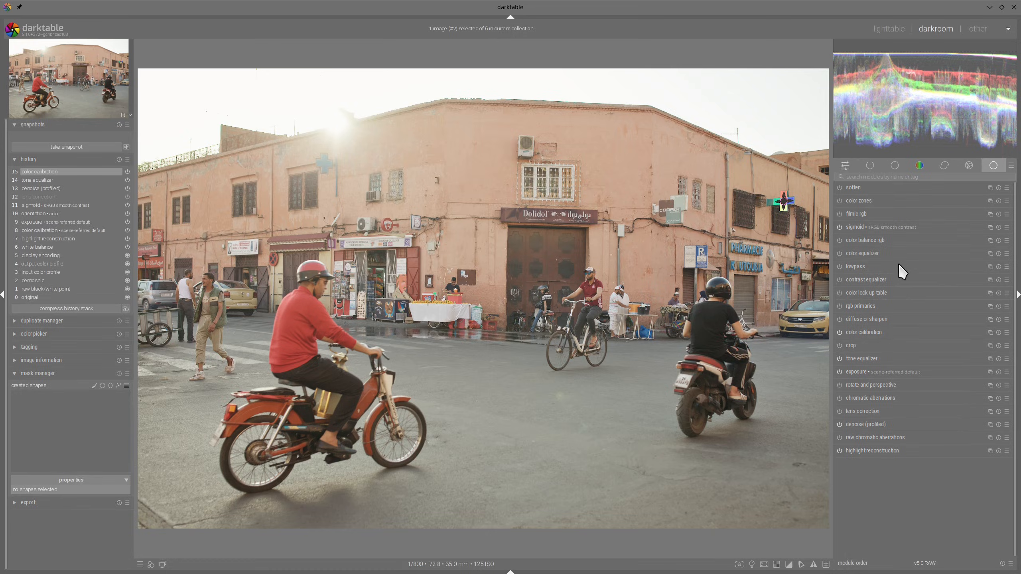
Step: In color balance rgb, set perceptual brilliance to about -52% for shadows and +14% for highlights
click(852, 240)
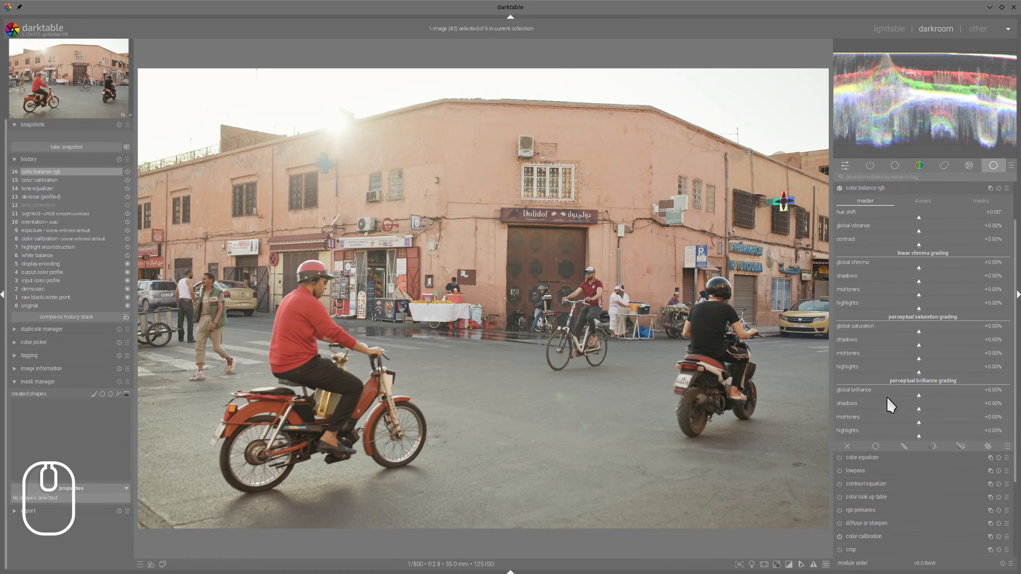
click(887, 409)
scroll(887, 408, down, 3)
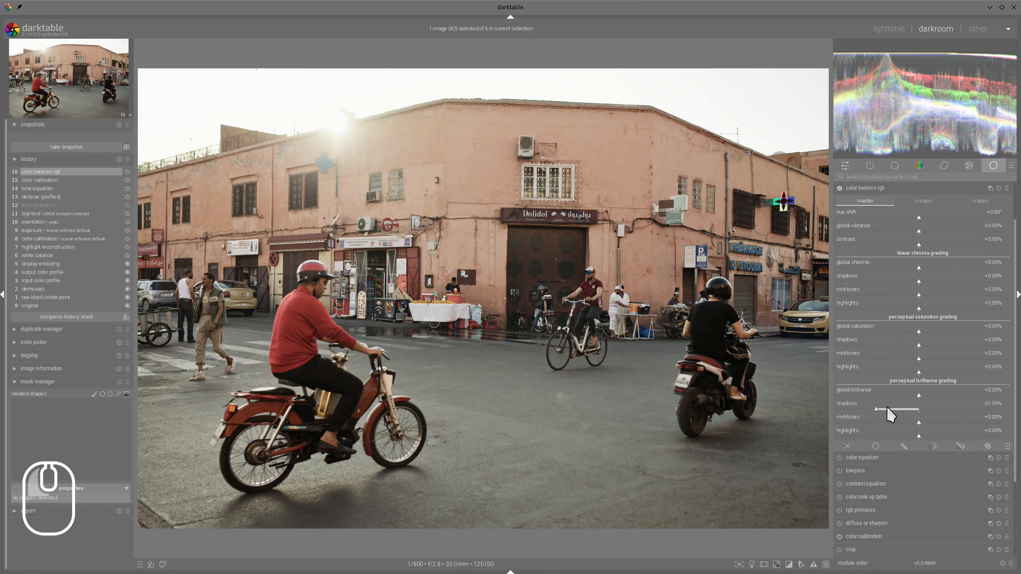
click(931, 434)
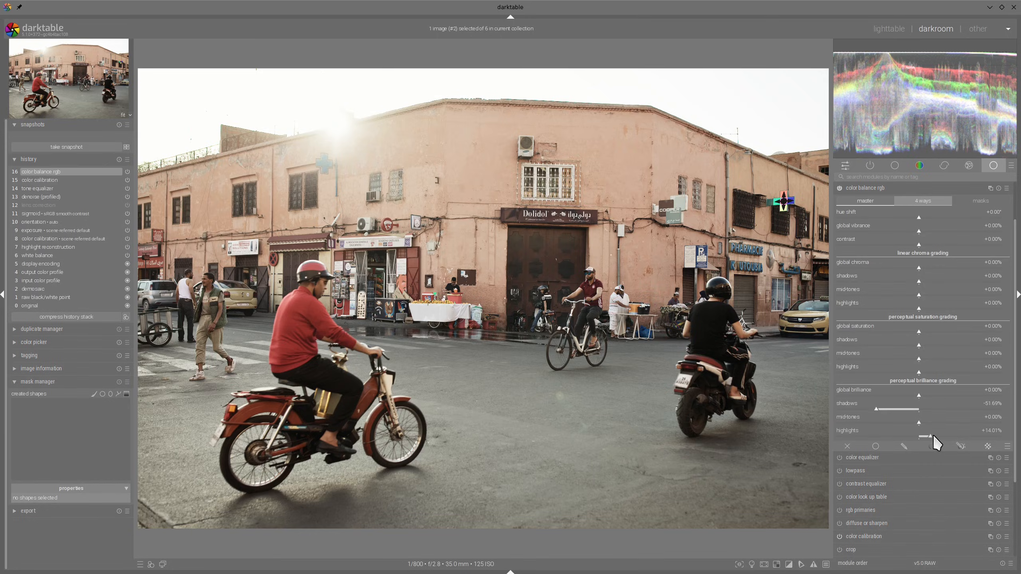
scroll(877, 410, down, 1)
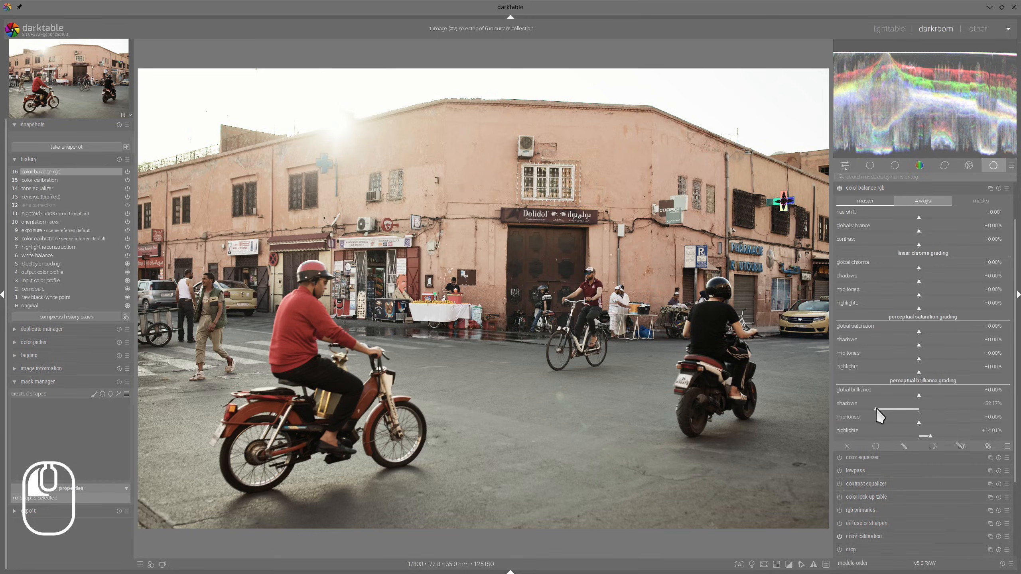
Step: Raise the shadows and highlights fall-off of the color balance rgb luminance masks to about 134.78%
click(973, 202)
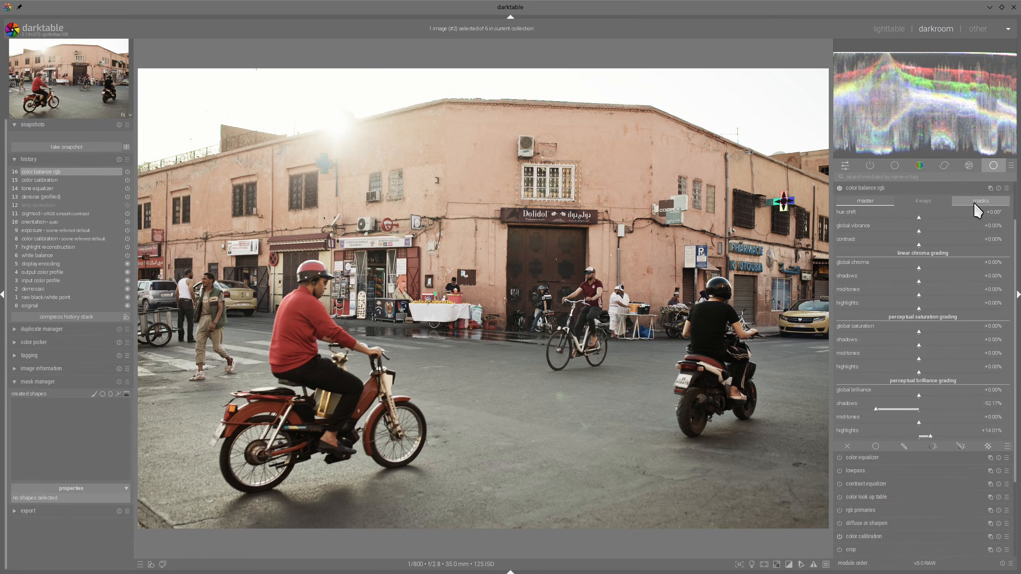
scroll(875, 330, up, 5)
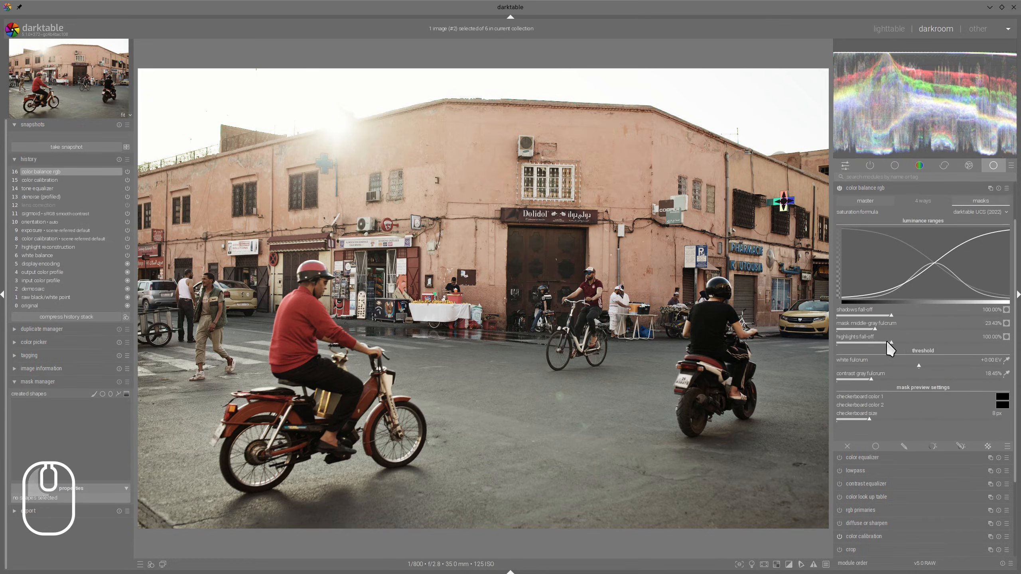
scroll(908, 342, up, 4)
scroll(907, 316, up, 4)
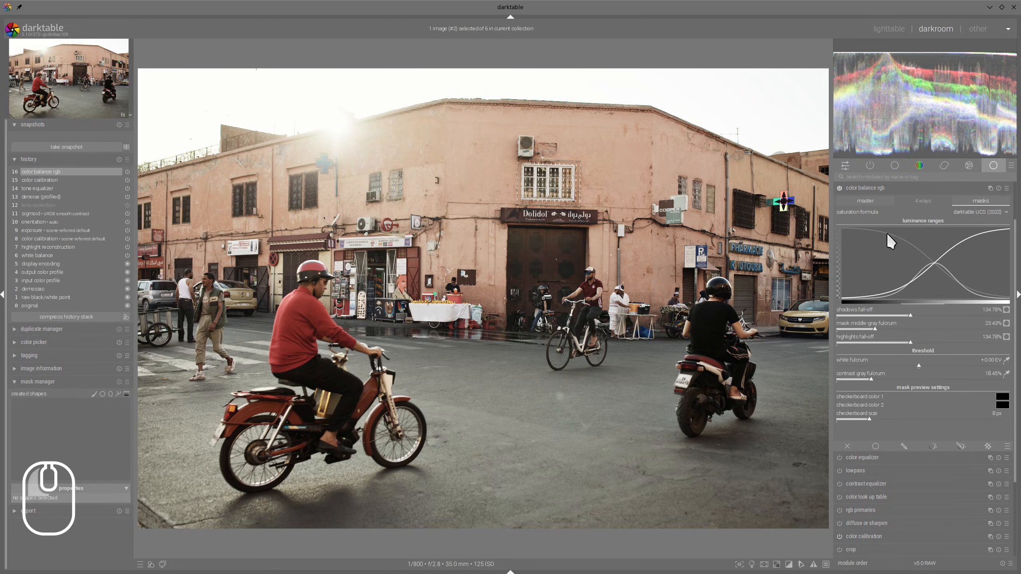
Step: Set the power luminance in the color balance rgb 4 ways controls to about +6.5%
click(917, 202)
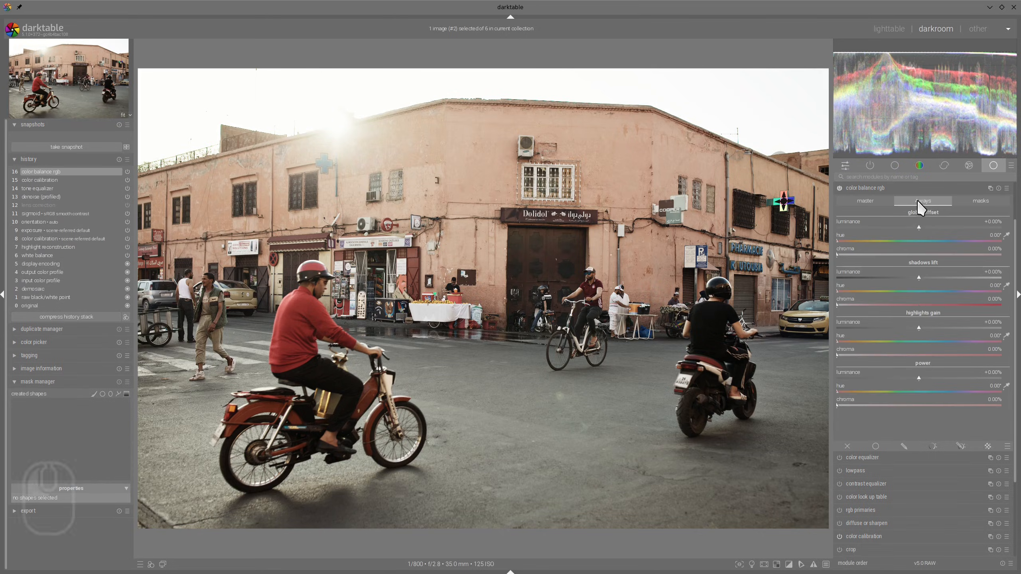
click(933, 378)
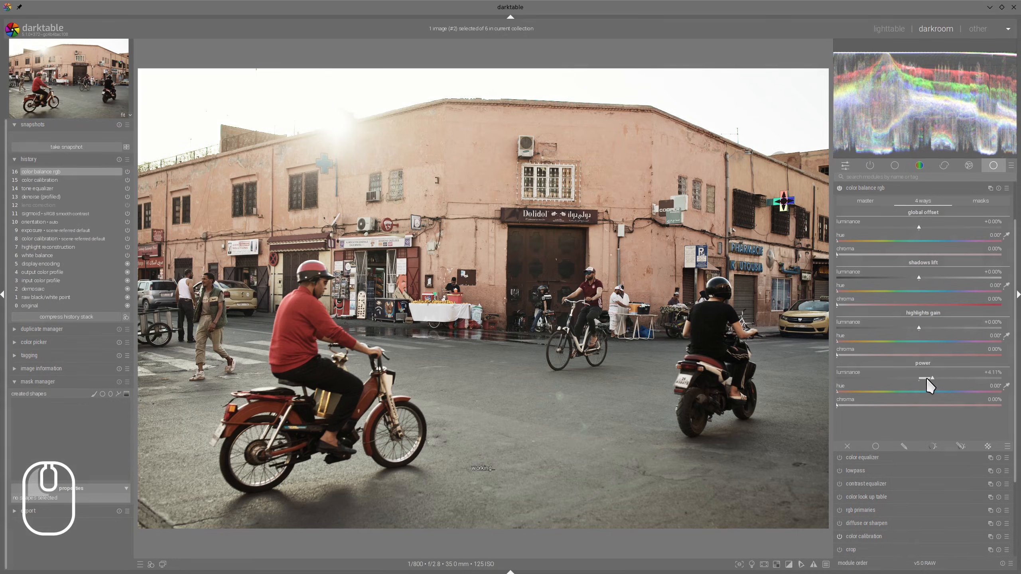
drag(928, 381, 939, 377)
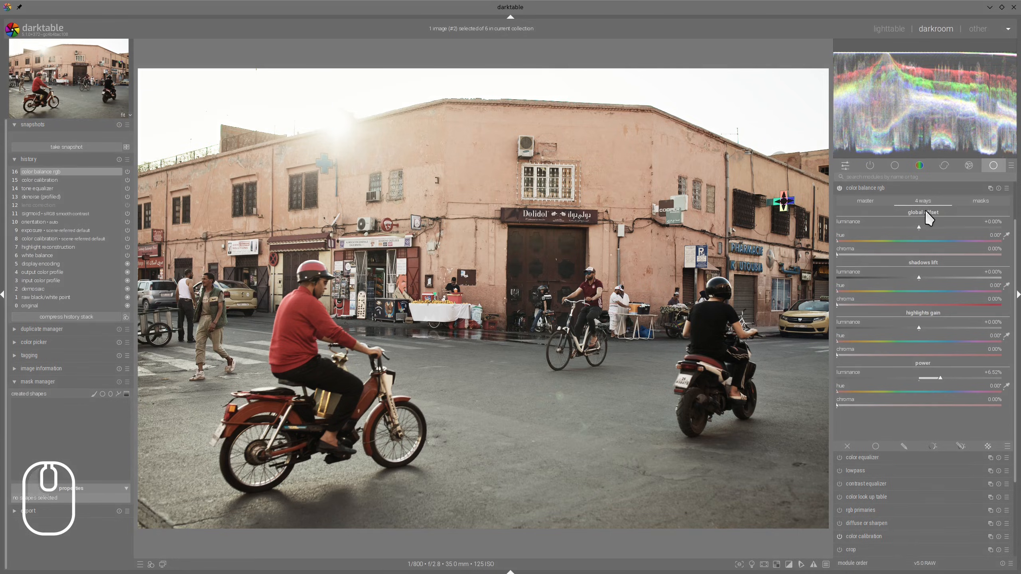
click(861, 199)
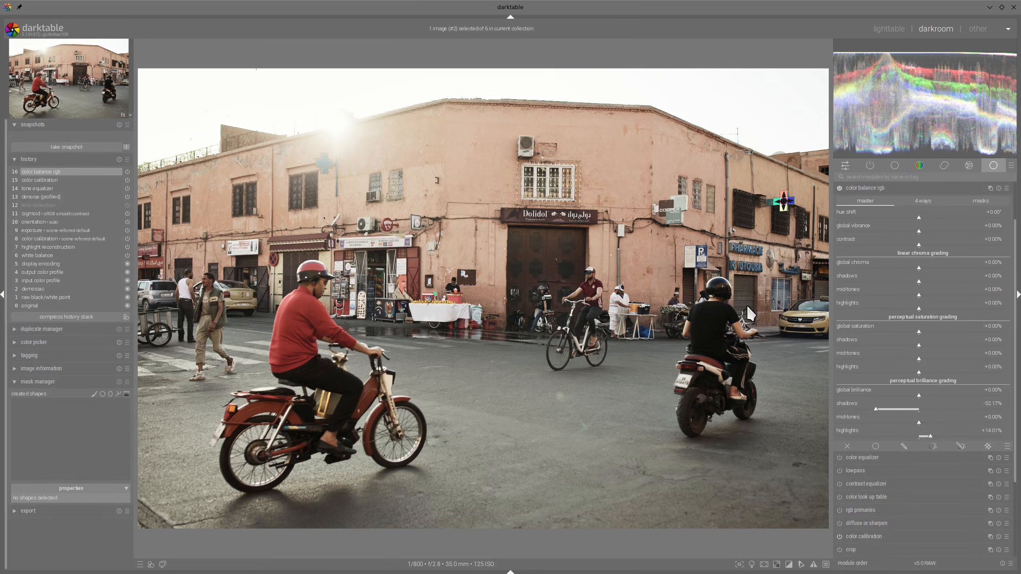
click(889, 187)
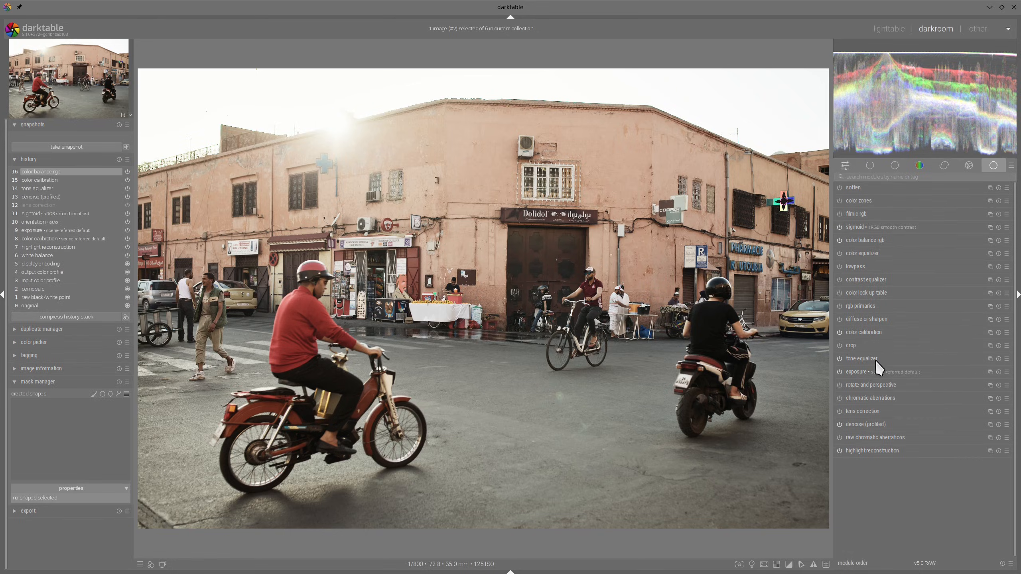
Step: Create a second tone equalizer instance with the mask blending: all purposes preset and set mask exposure compensation to about -3.56 EV
click(987, 357)
click(981, 305)
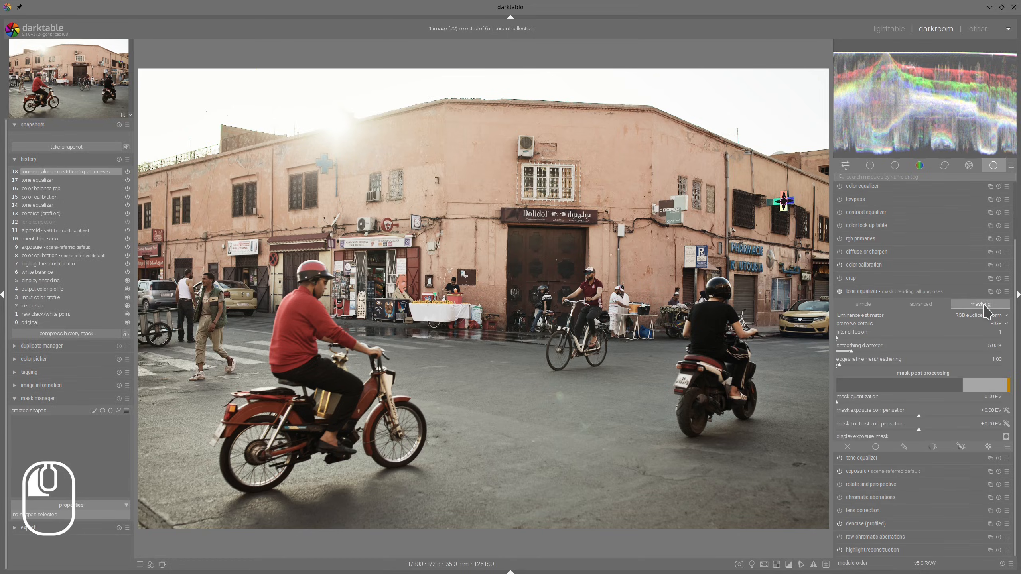
click(873, 418)
click(846, 416)
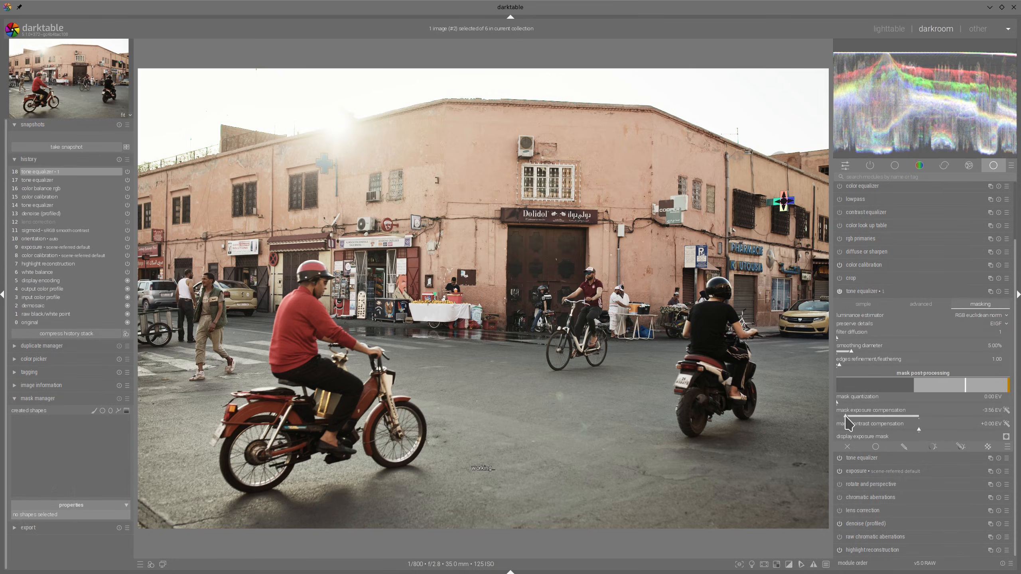
Step: Pull the brightest highlights down by nearly 2 EV on the second tone equalizer's advanced curve
click(920, 306)
mouse_move(990, 340)
mouse_down()
mouse_move(986, 357)
mouse_move(999, 353)
mouse_up()
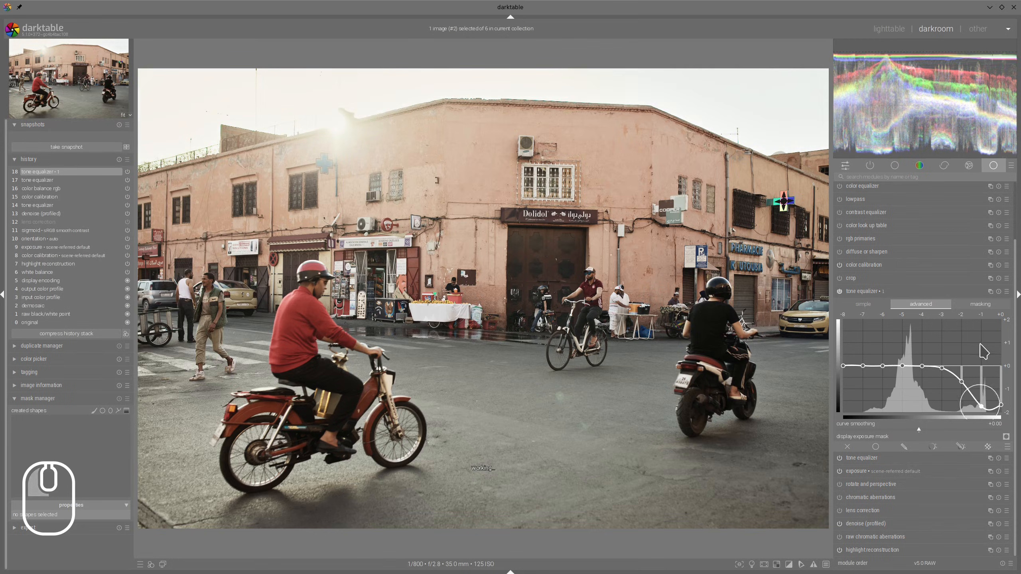
click(903, 291)
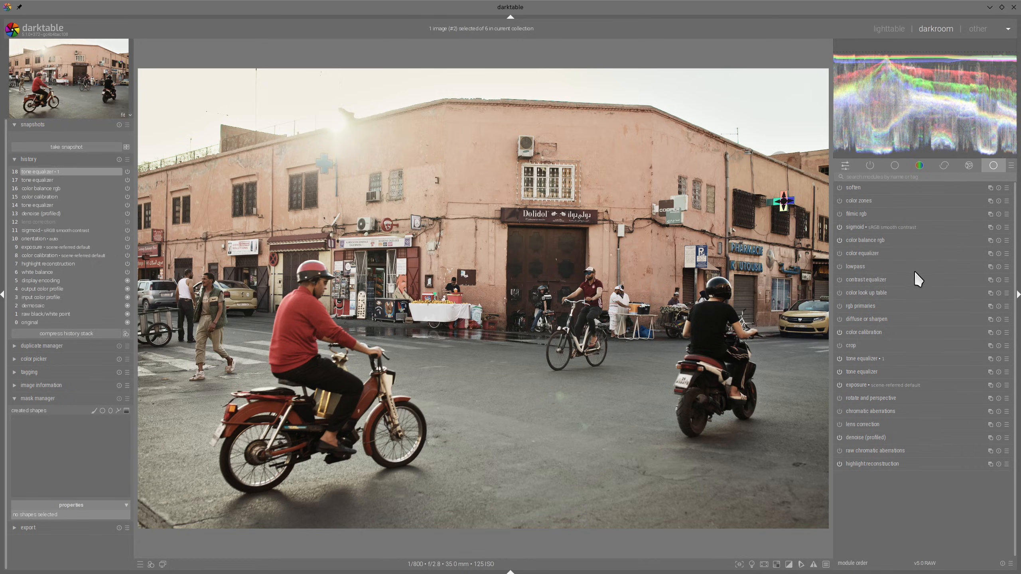
Step: In rgb primaries, set red hue +5.9° and purity +50%, green hue +10.6°, blue hue -10.6° and purity +24.9%
click(840, 306)
drag(919, 345, 875, 348)
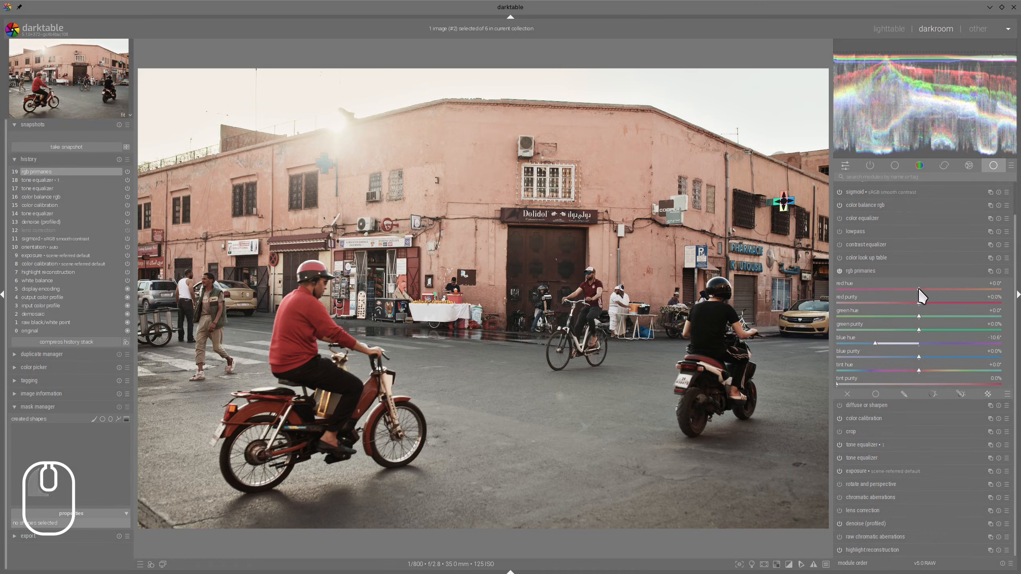
mouse_move(919, 290)
mouse_down()
mouse_move(943, 288)
mouse_move(963, 316)
mouse_move(993, 304)
mouse_up()
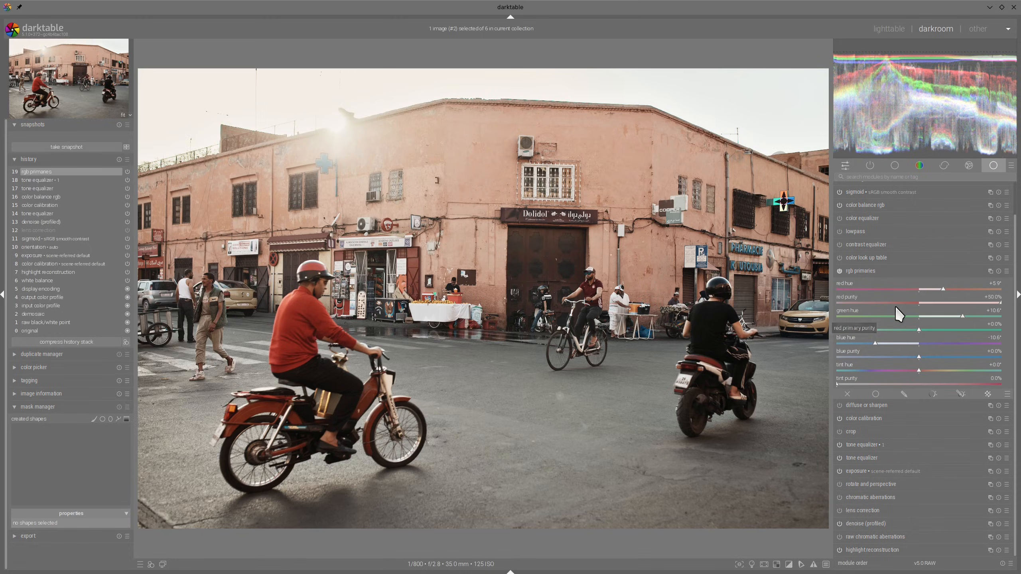
drag(921, 356, 961, 356)
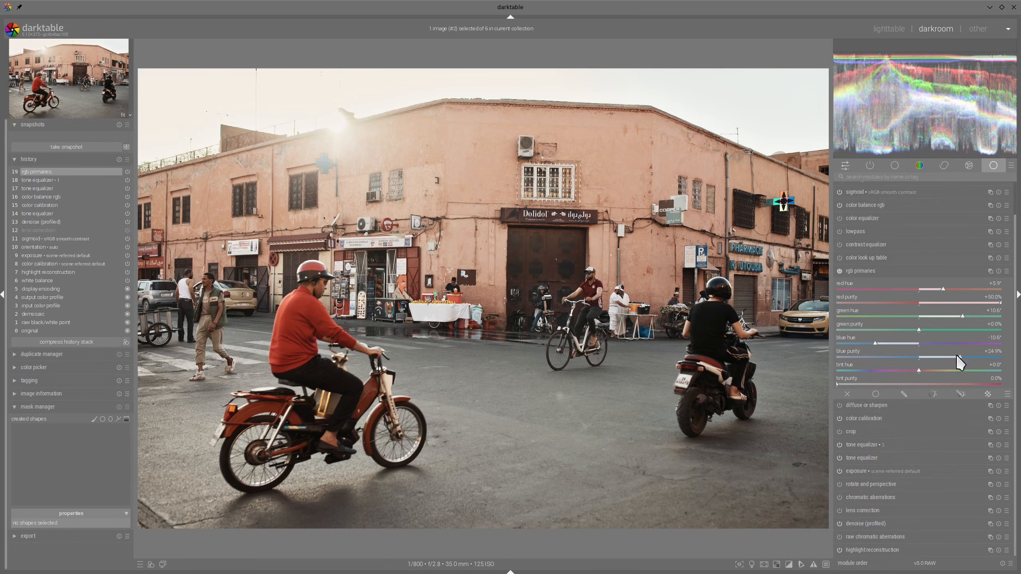
Step: Add a subtle cool blue tint to the photo with the tint hue and tint purity of rgb primaries
mouse_move(916, 369)
mouse_down()
mouse_move(849, 371)
mouse_move(926, 388)
mouse_up()
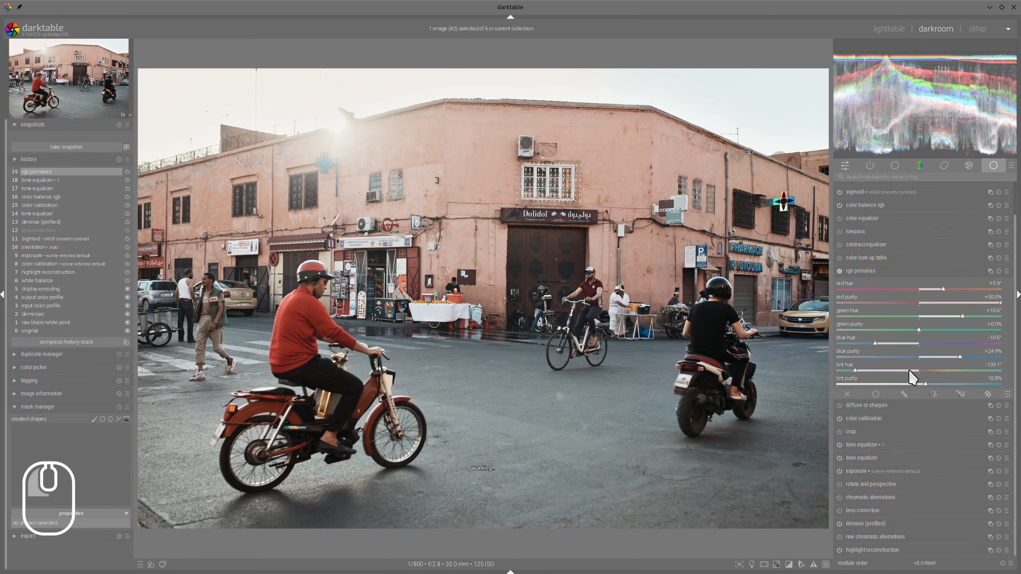
drag(855, 371, 851, 370)
drag(917, 379, 902, 388)
click(872, 272)
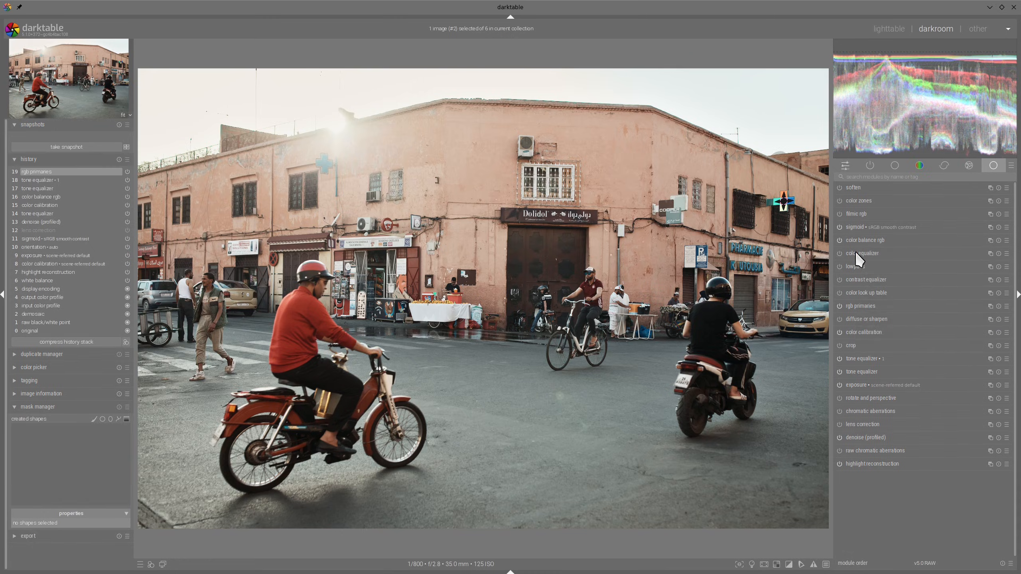
Step: In color equalizer, sample the rider's red sweater, shift the node placement toward red and slightly raise the red node's saturation
click(856, 253)
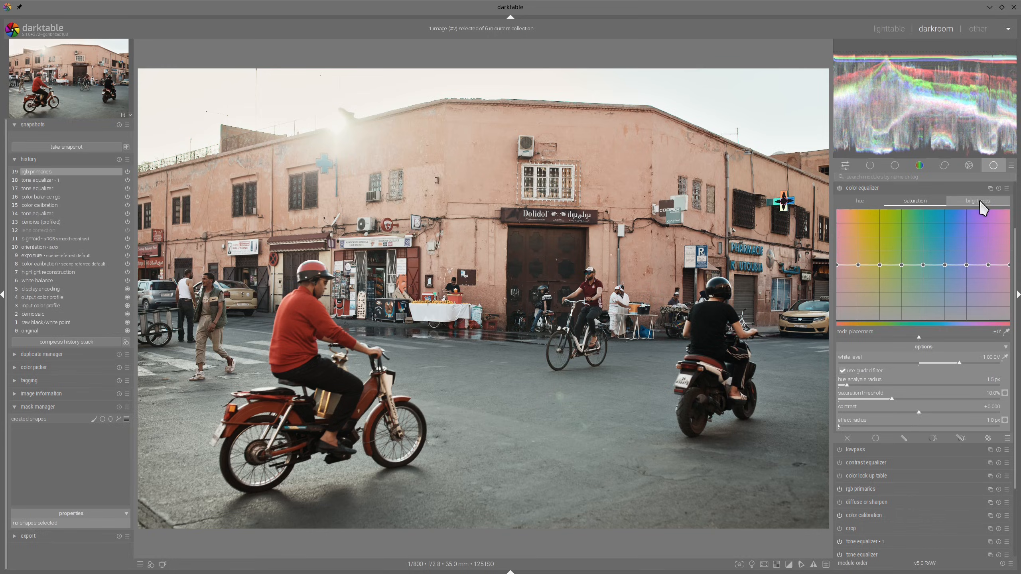
click(1006, 332)
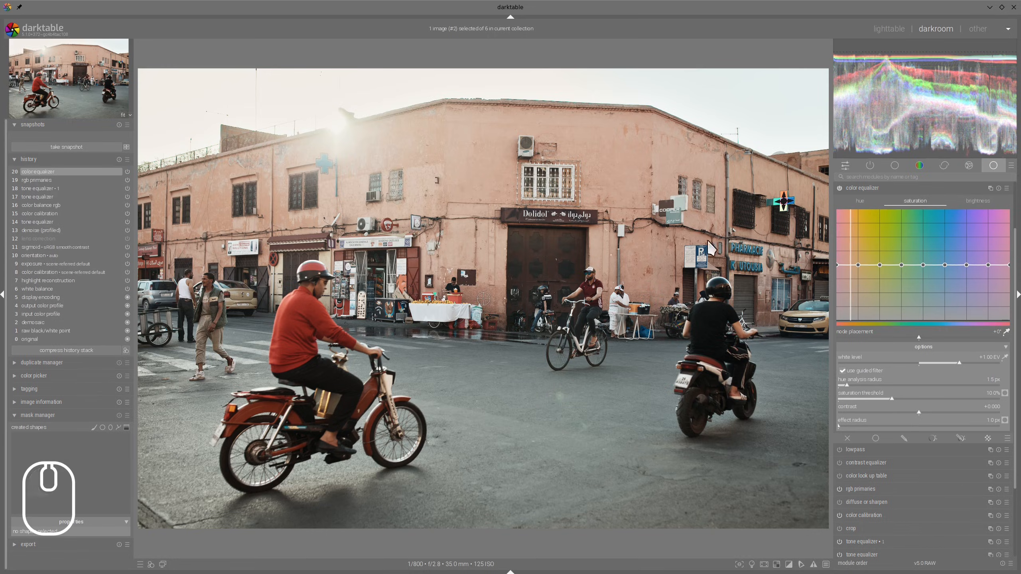
click(308, 310)
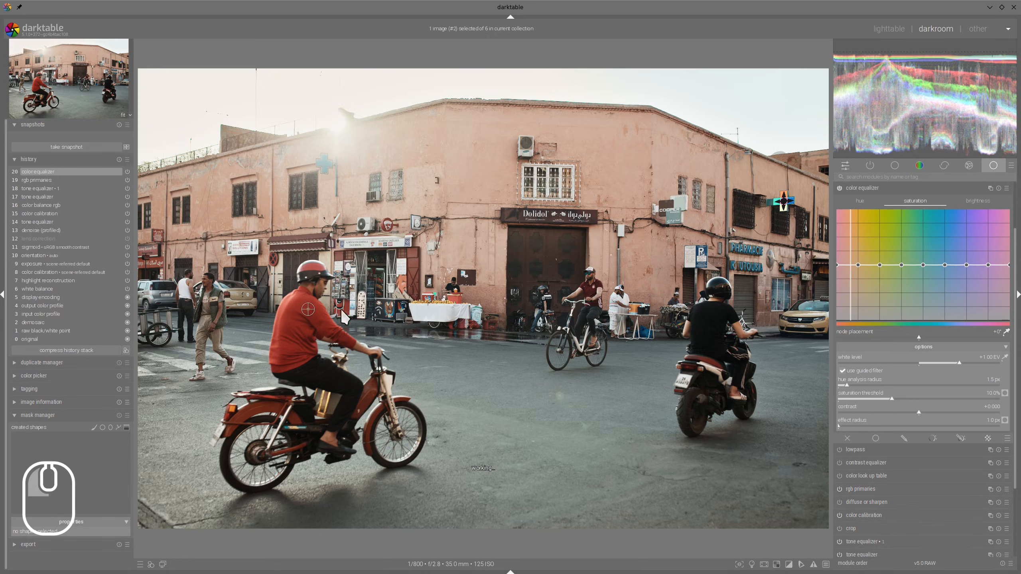
drag(921, 339, 846, 258)
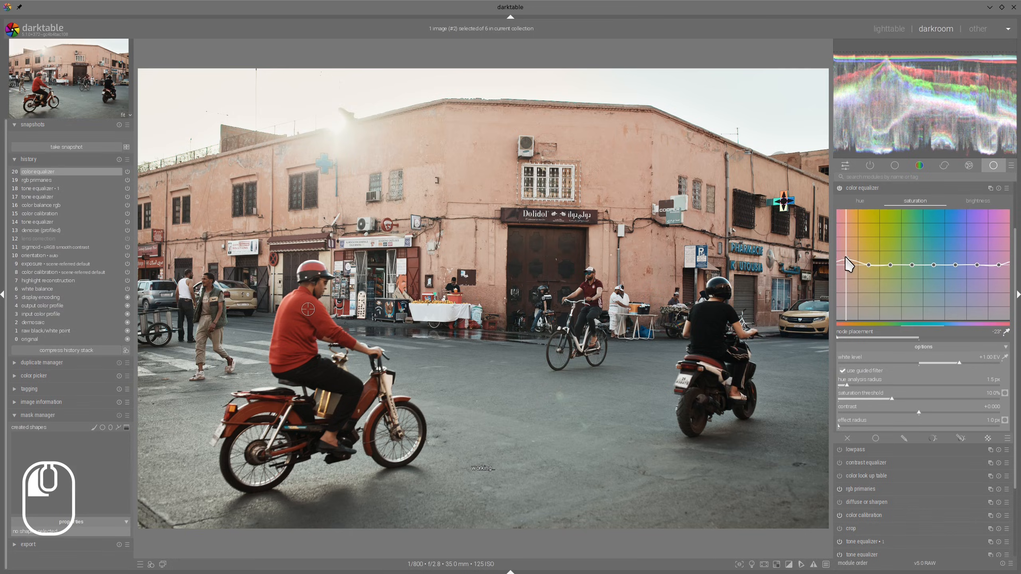
click(868, 190)
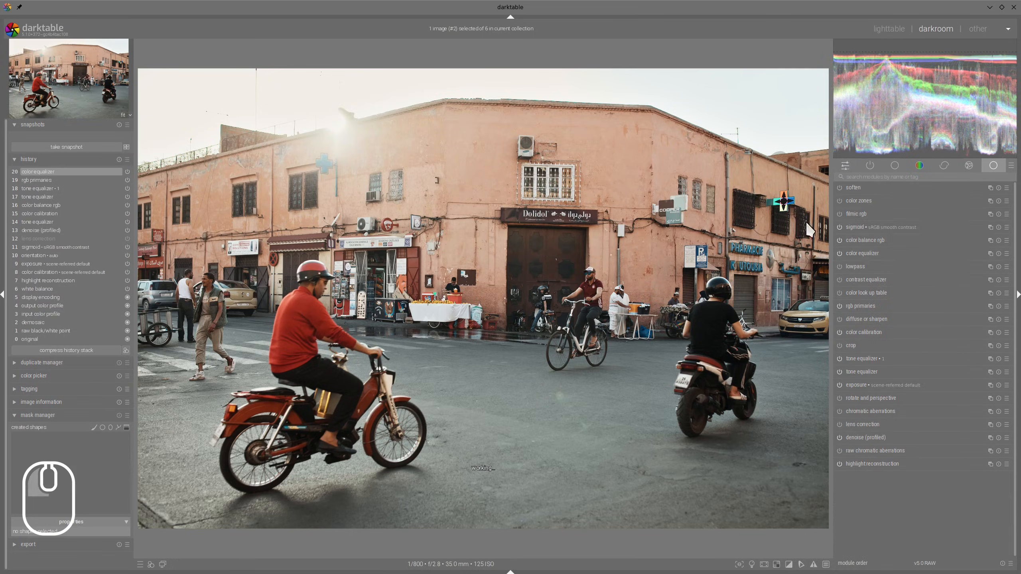
Step: Raise the global offset luminance in the color balance rgb 4 ways controls to about +4%
click(864, 238)
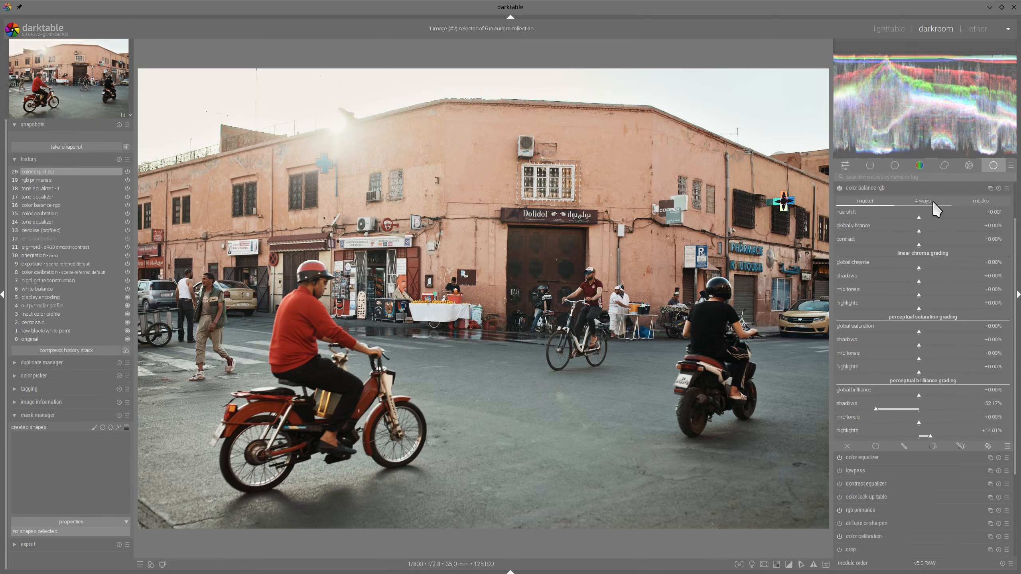
click(932, 201)
drag(920, 225, 986, 224)
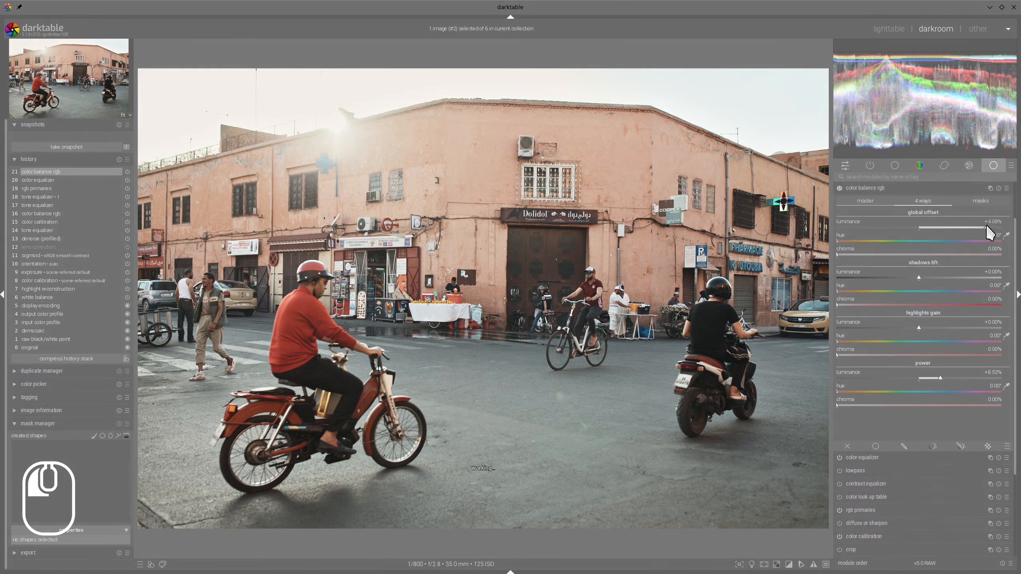
click(883, 186)
Step: Set the sigmoid target black to about 0.32% and target white to about 88%, checking the black and white limits in the scope
click(854, 227)
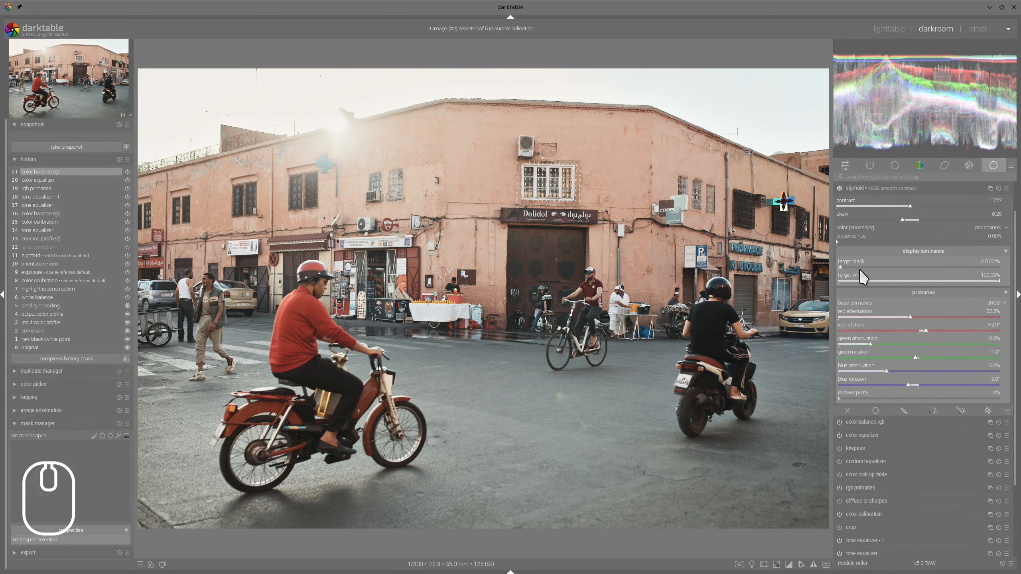
drag(861, 269, 890, 266)
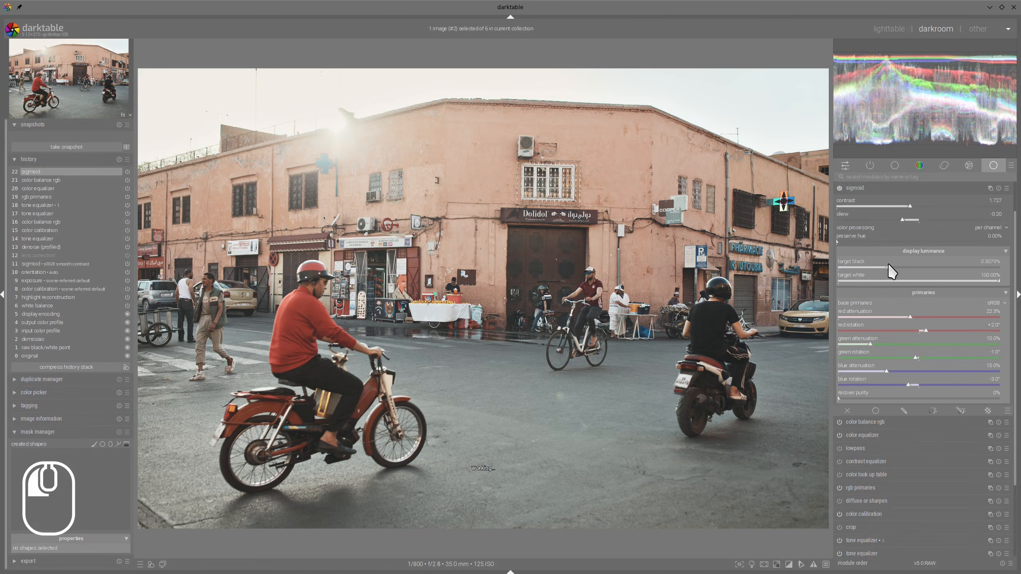
drag(1000, 281, 962, 282)
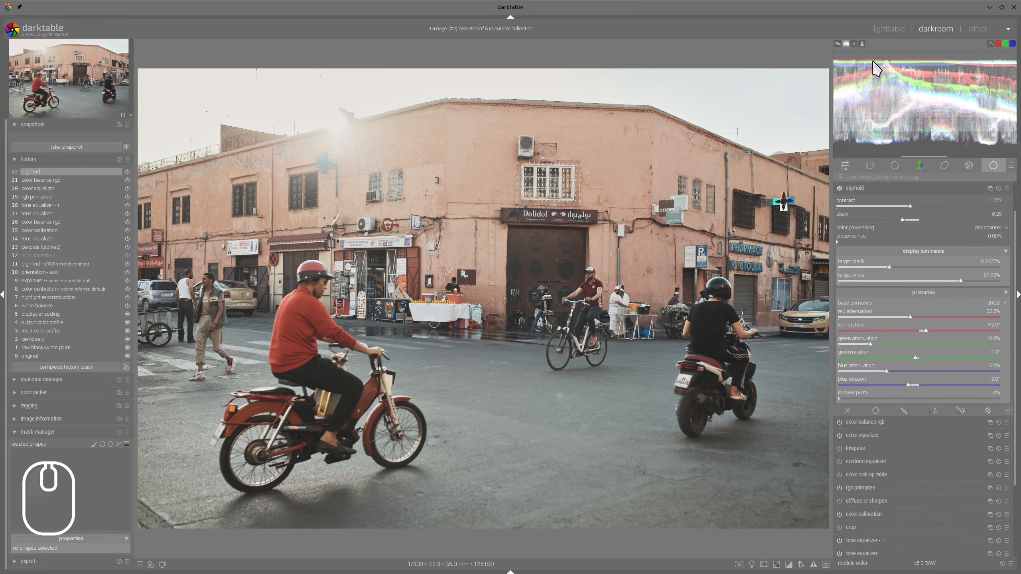
mouse_move(833, 64)
mouse_down()
mouse_move(939, 64)
mouse_move(1015, 129)
mouse_move(861, 141)
mouse_move(843, 105)
mouse_move(862, 69)
mouse_up()
key(alt+F11)
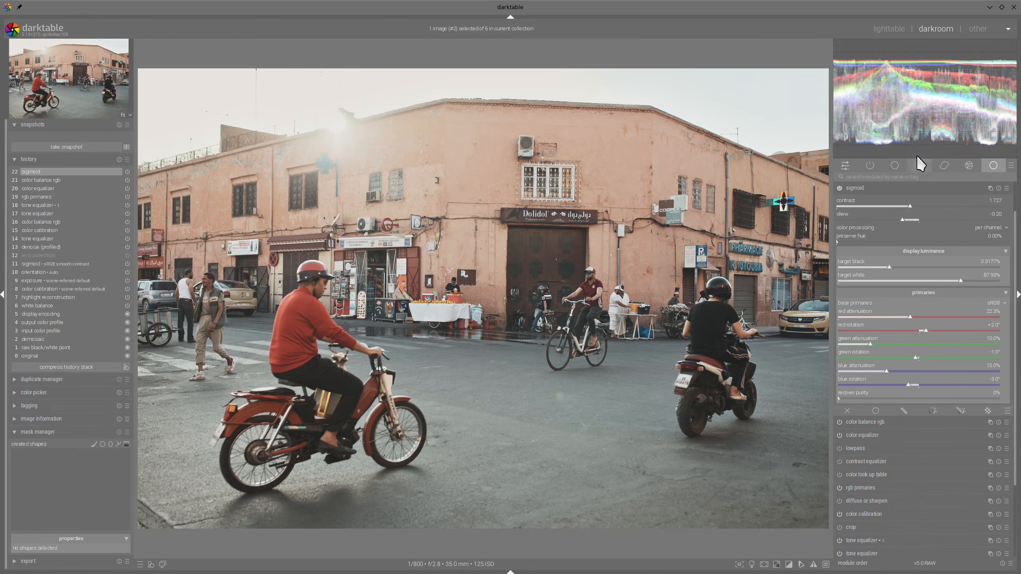
click(873, 186)
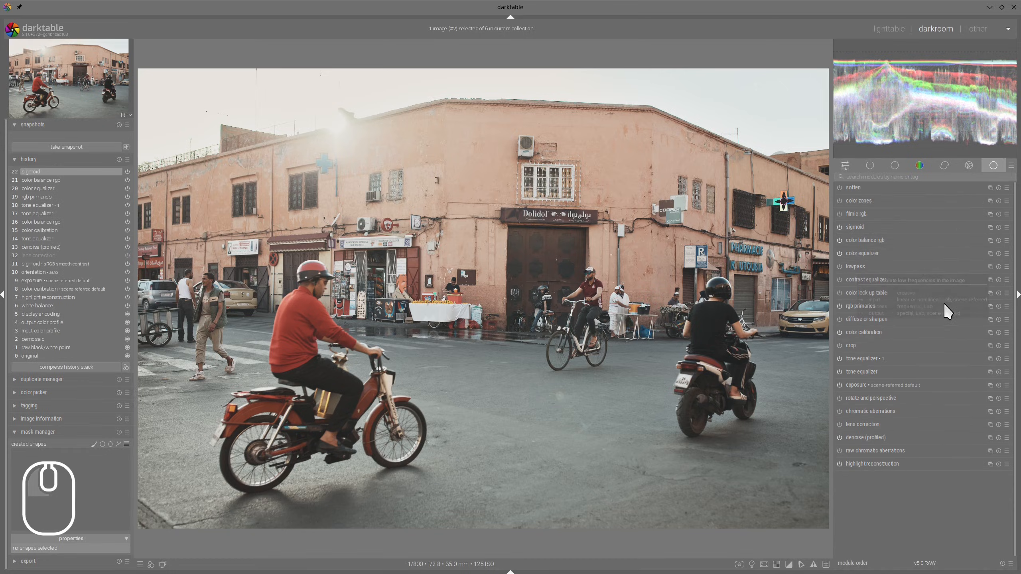
Step: Apply the local contrast fine preset of the diffuse or sharpen module to the photo
click(1007, 319)
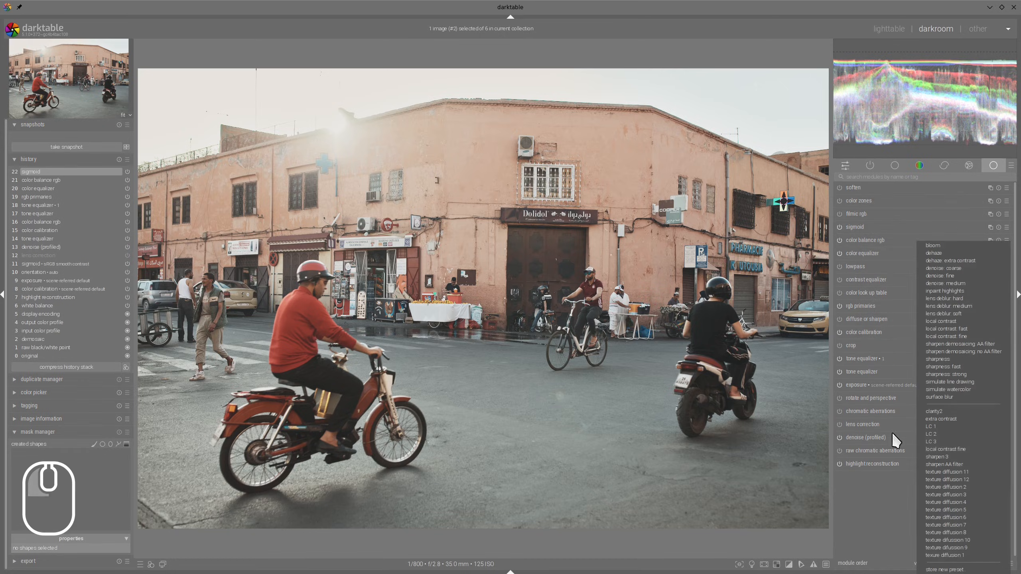
click(945, 449)
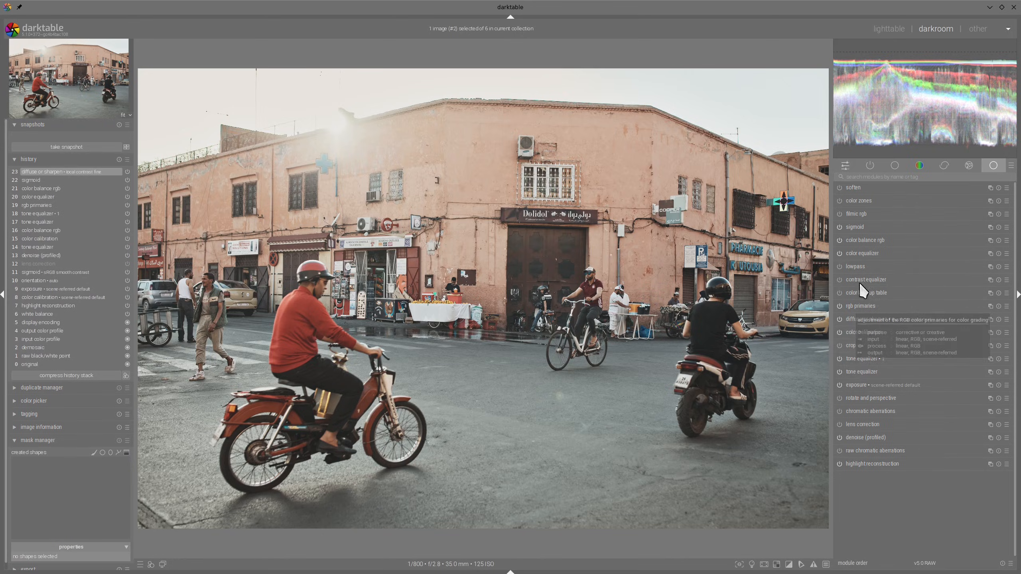
Step: In color balance rgb, set the perceptual global brilliance to about -10.6% and the highlights brilliance to about +18%
click(866, 241)
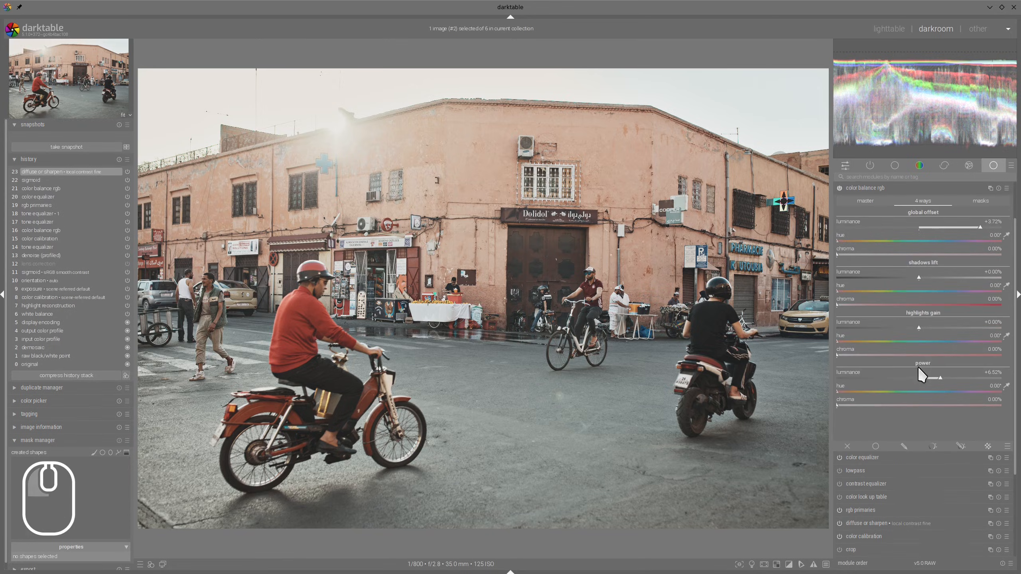
click(910, 395)
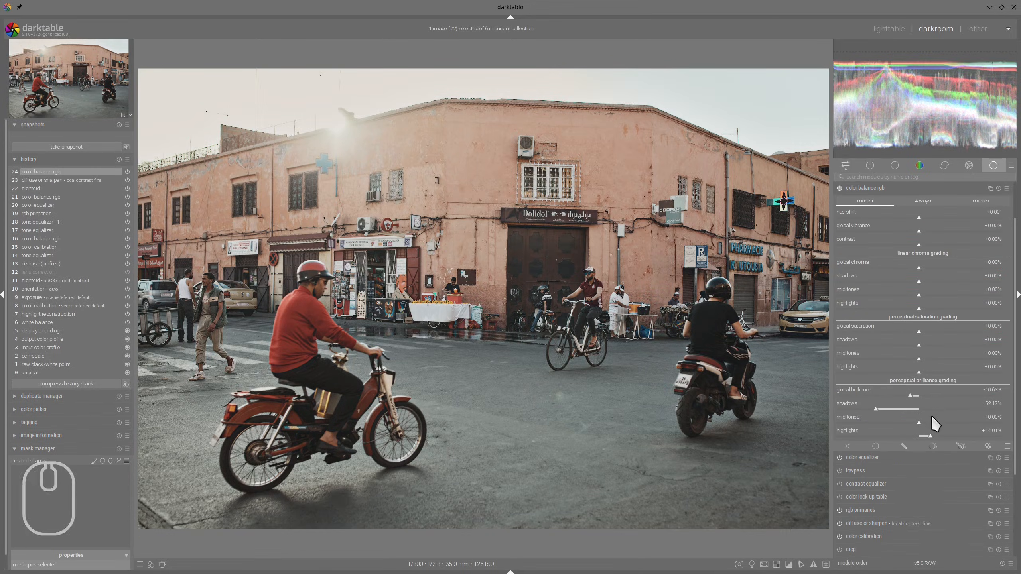
click(939, 434)
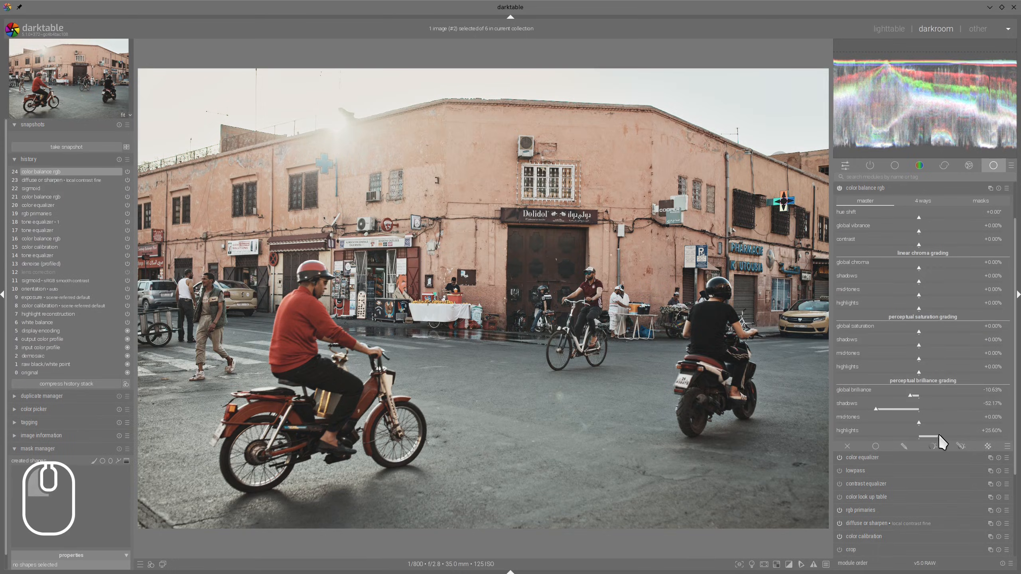
click(935, 434)
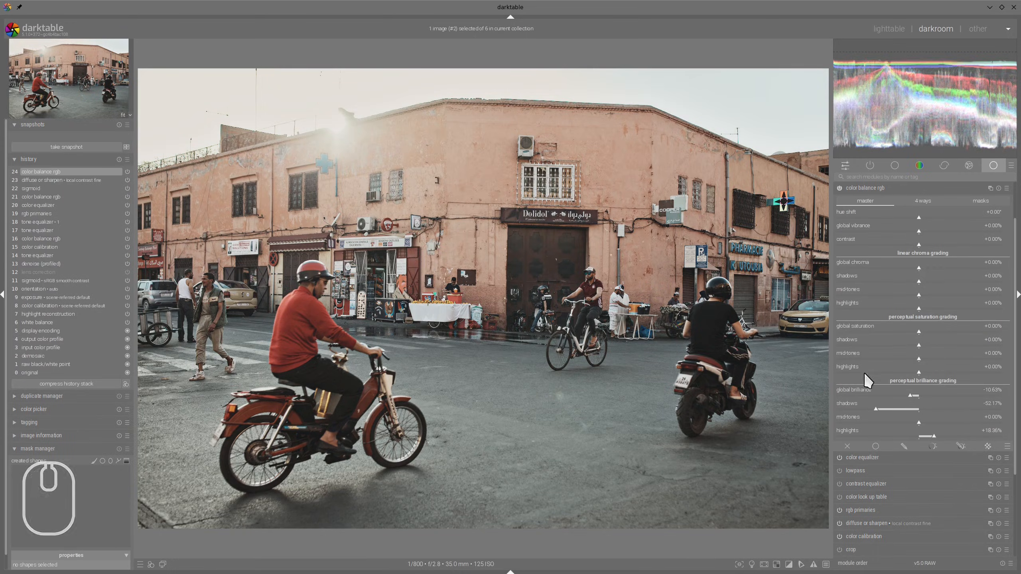
click(895, 186)
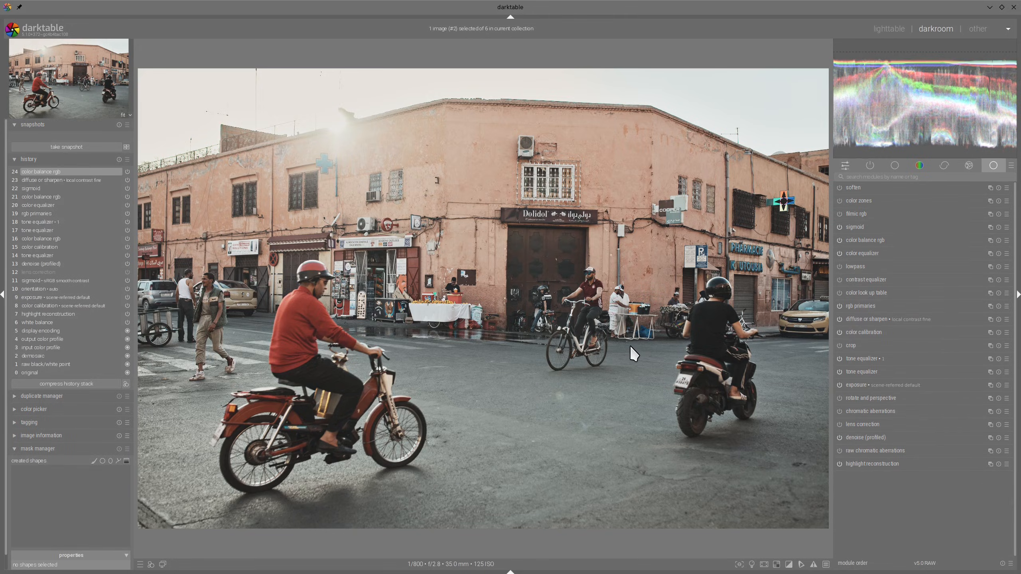
Step: Turn on color assessment mode and compare the photo's look with several reference pictures of the Cuba gallery in Firefox
click(752, 565)
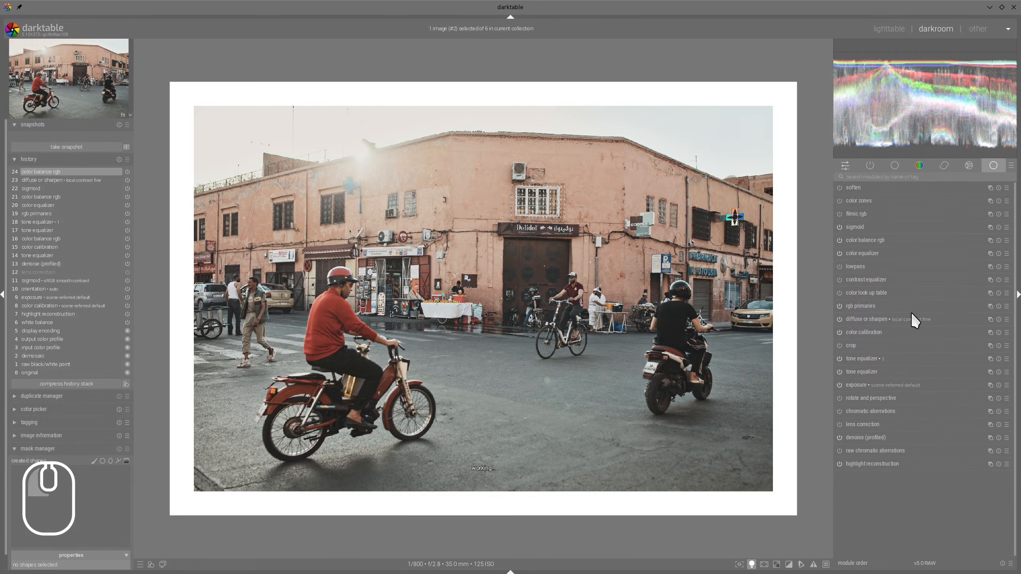
key(alt+Tab)
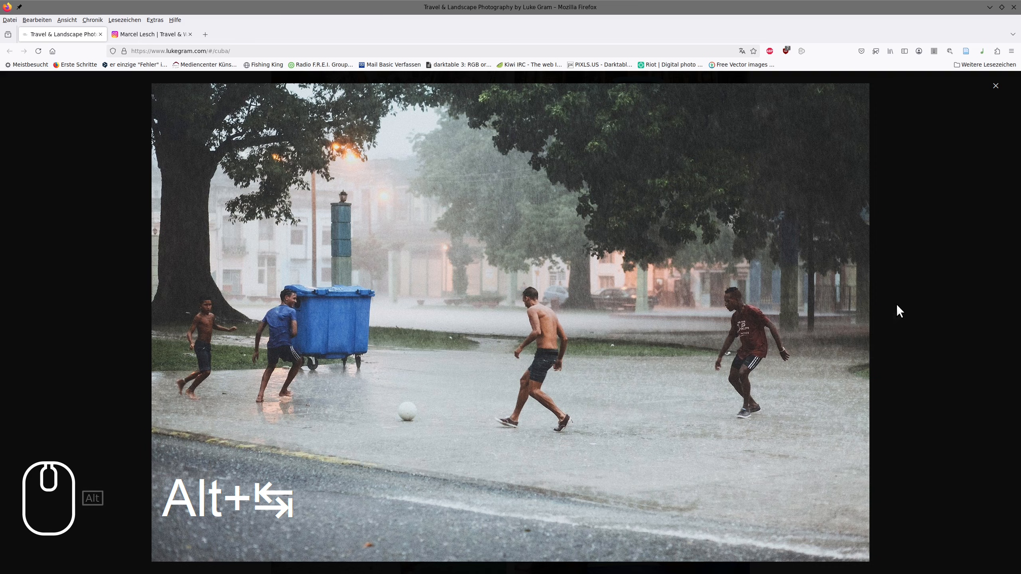
click(991, 324)
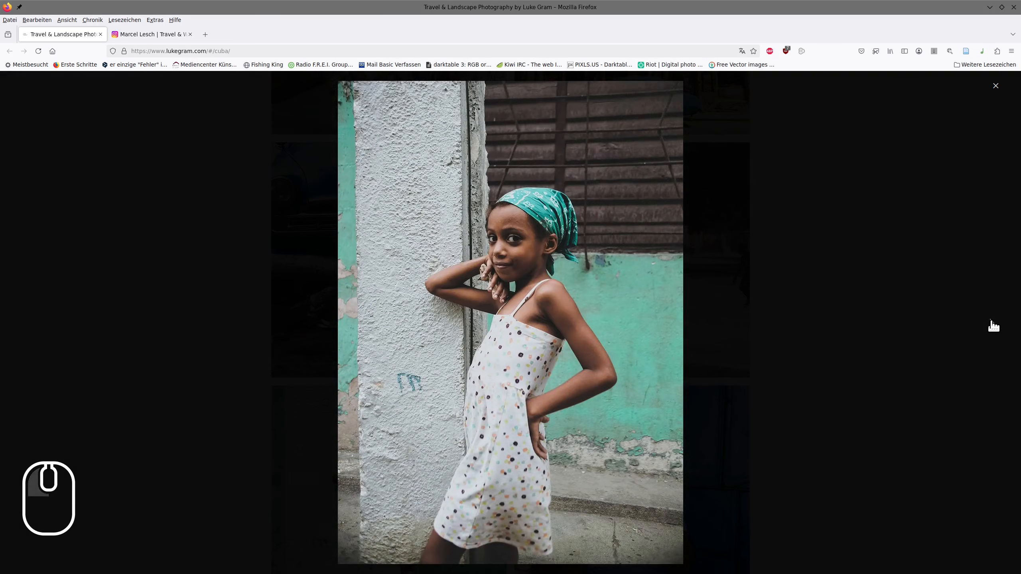
click(992, 325)
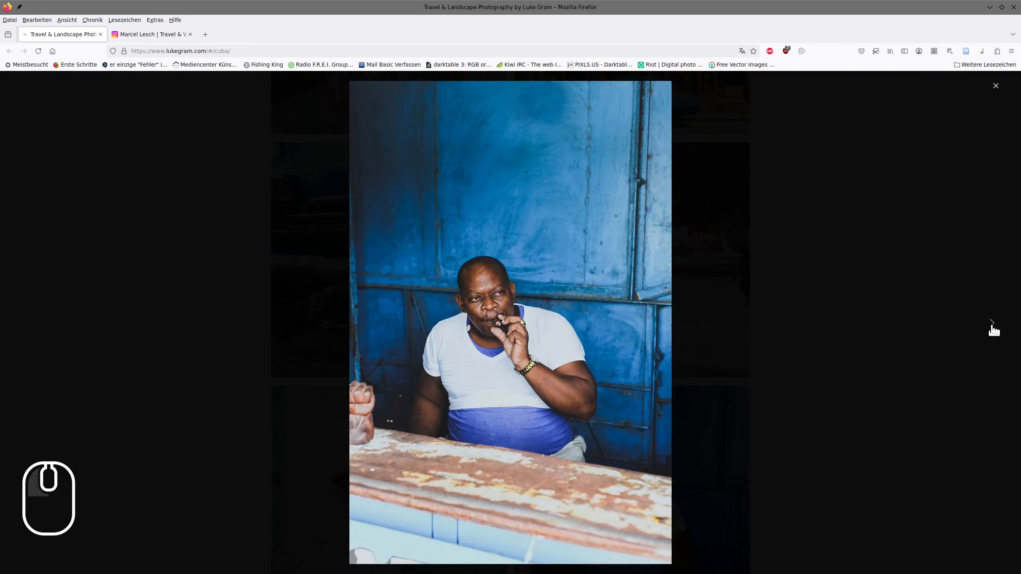
click(993, 324)
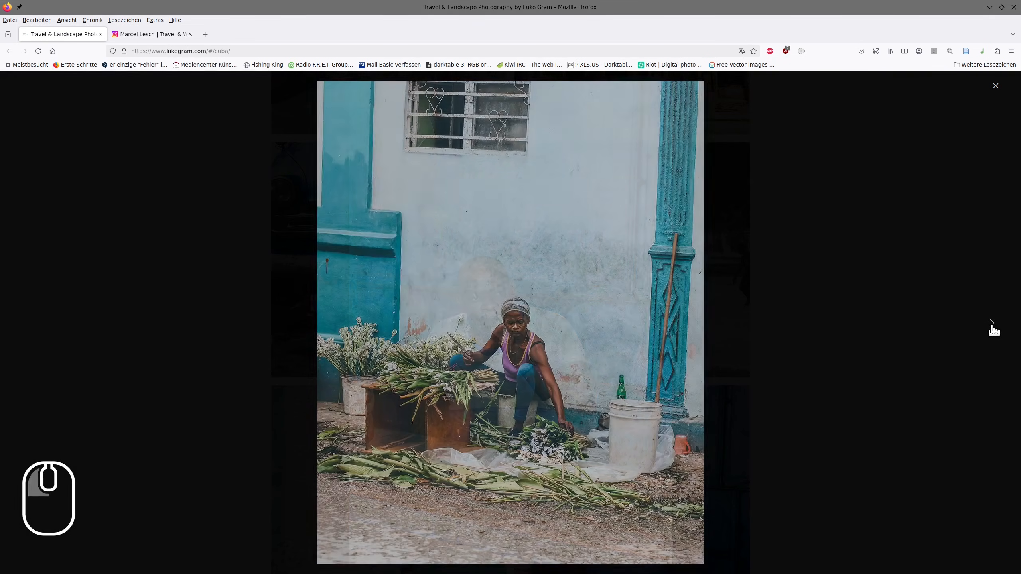
click(992, 324)
key(alt+Tab)
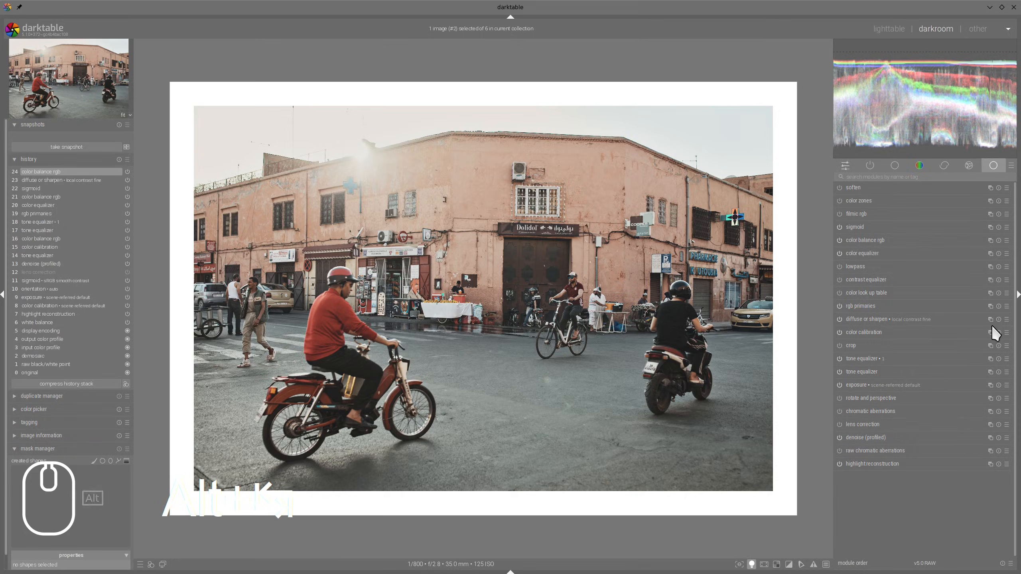
key(alt+Tab)
key(alt+Tab)
key(alt+Tab)
key(alt+Tab)
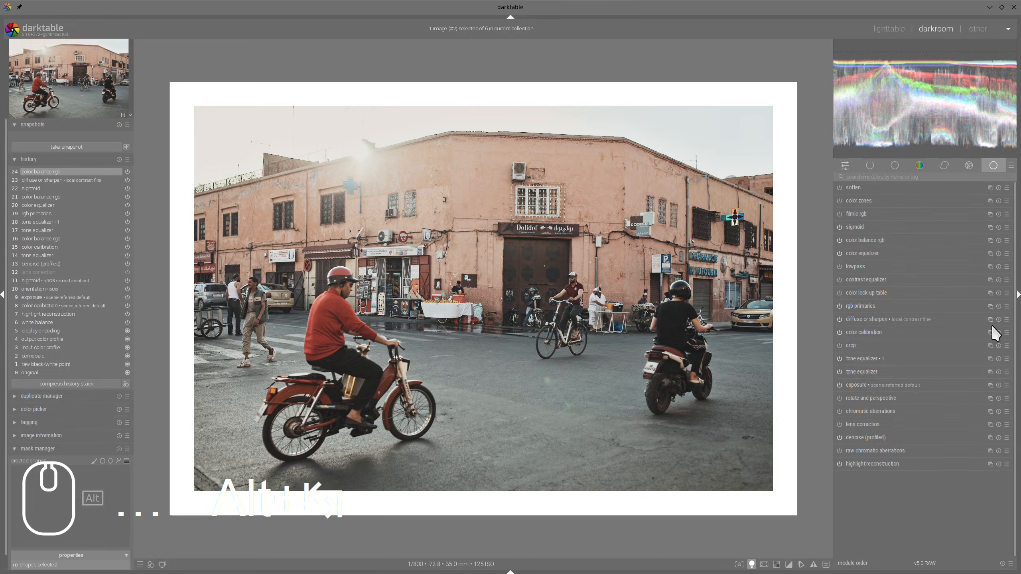
Step: Set the tint purity in rgb primaries to 11.0% and collapse the module
click(861, 305)
click(920, 385)
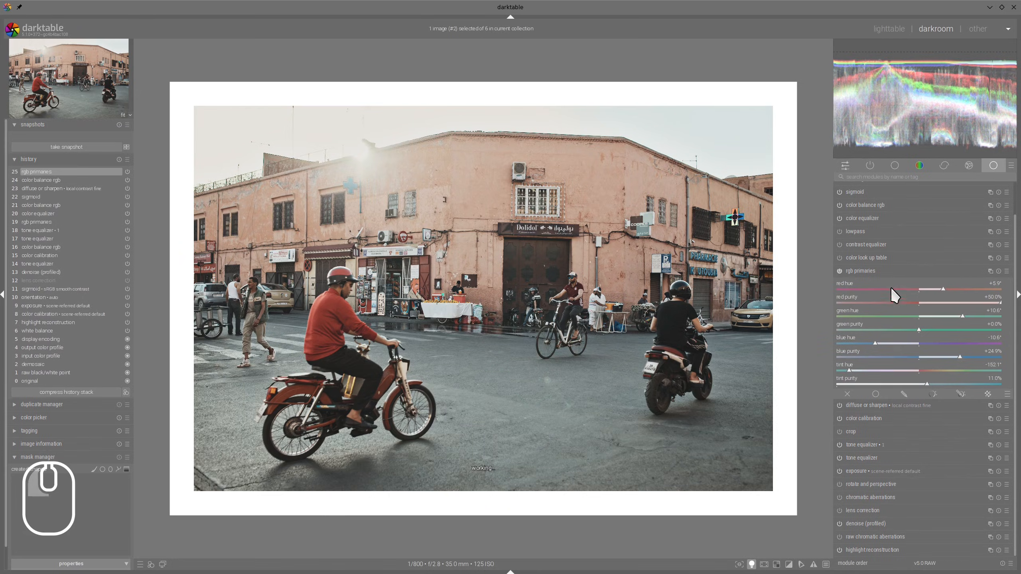
click(888, 267)
Step: Compare the retinted photo with the Cuban street pictures in Firefox, close the enlarged picture and return to darktable
key(alt+Tab)
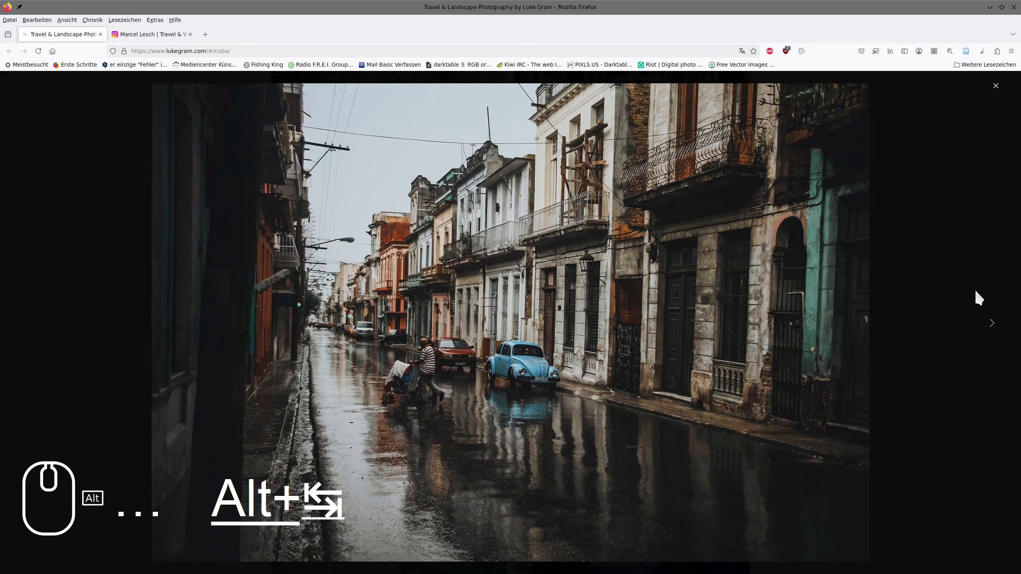
key(alt+Tab)
key(alt+Tab)
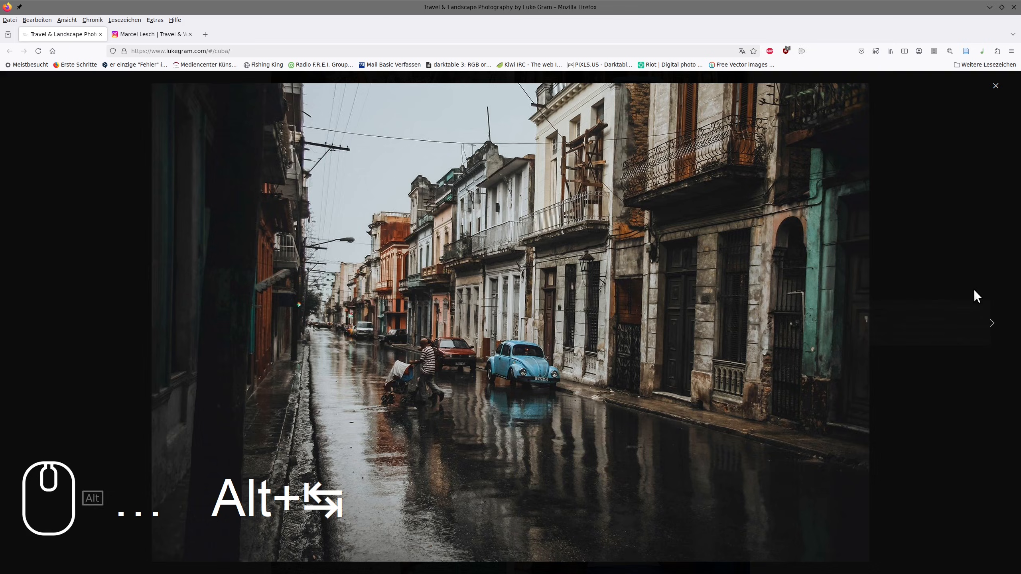
click(992, 325)
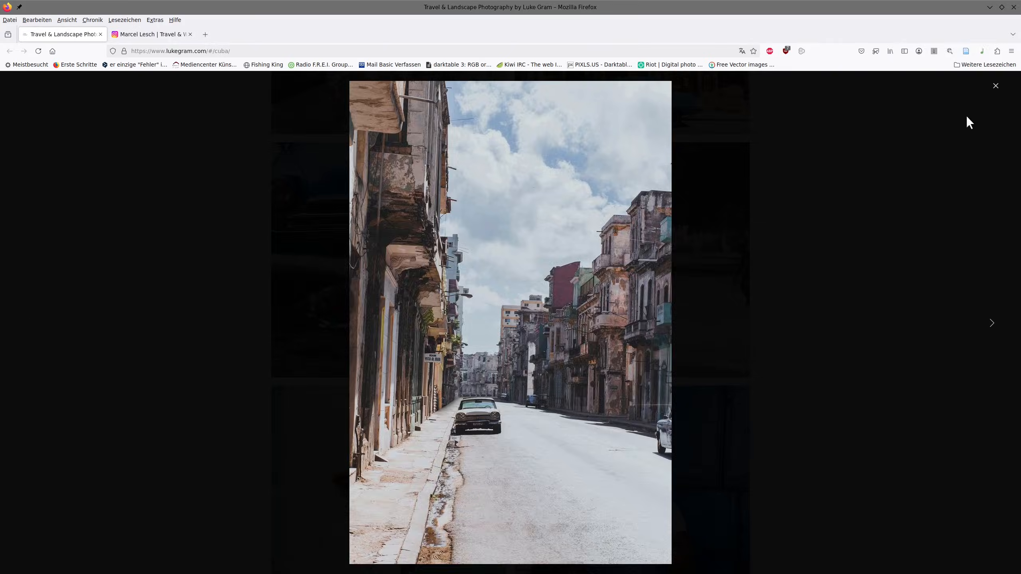
click(1000, 88)
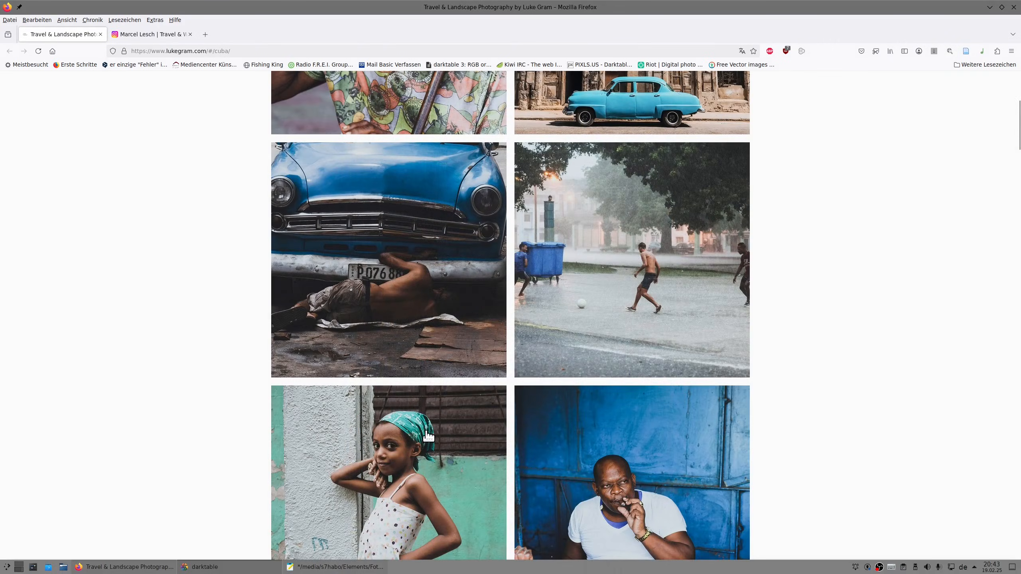
click(202, 566)
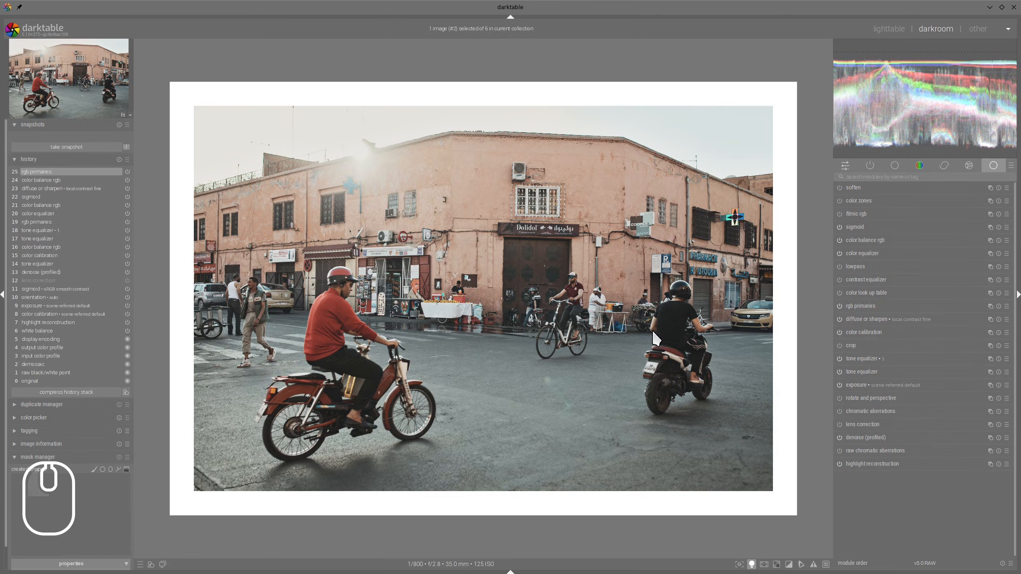
Step: Switch the scope to the vectorscope and examine the effect of rgb primaries by disabling and re-enabling the module
click(869, 307)
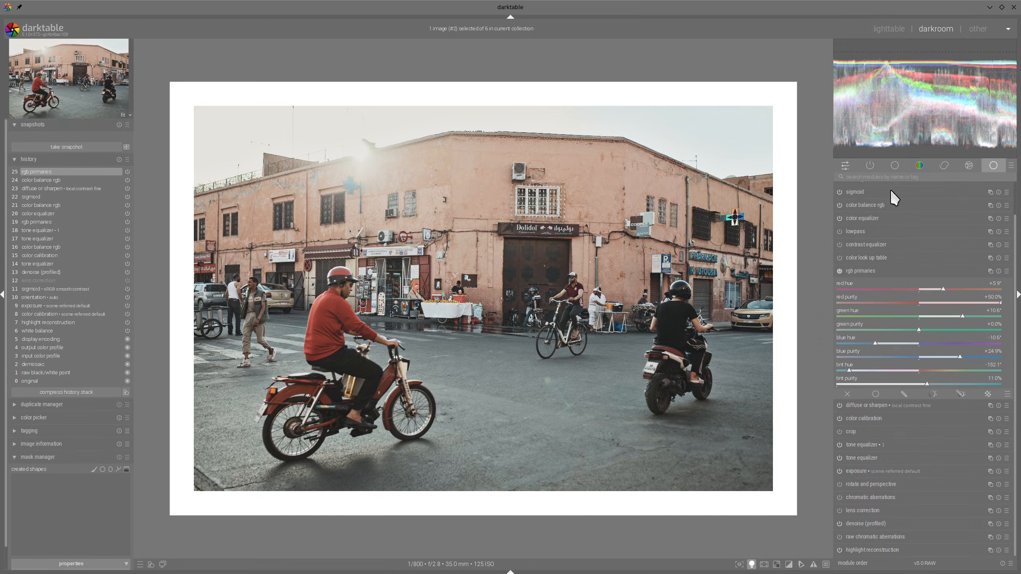
click(838, 44)
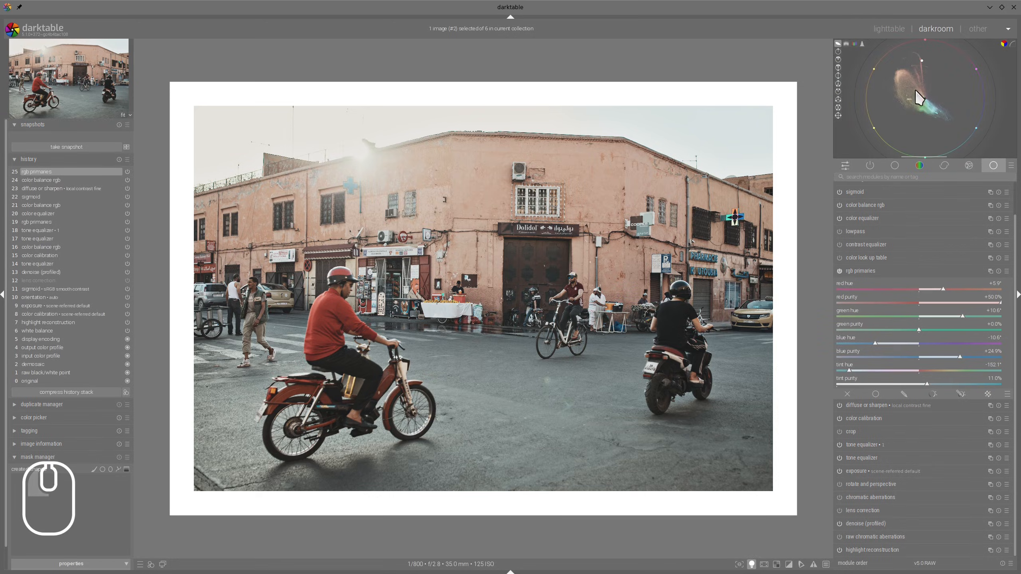
click(840, 271)
click(840, 271)
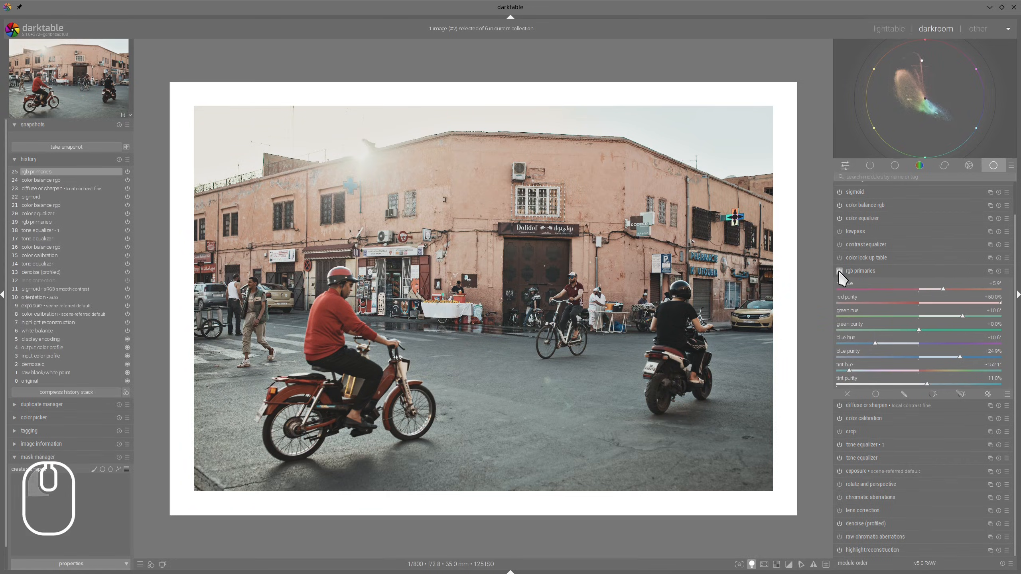
click(839, 271)
click(839, 271)
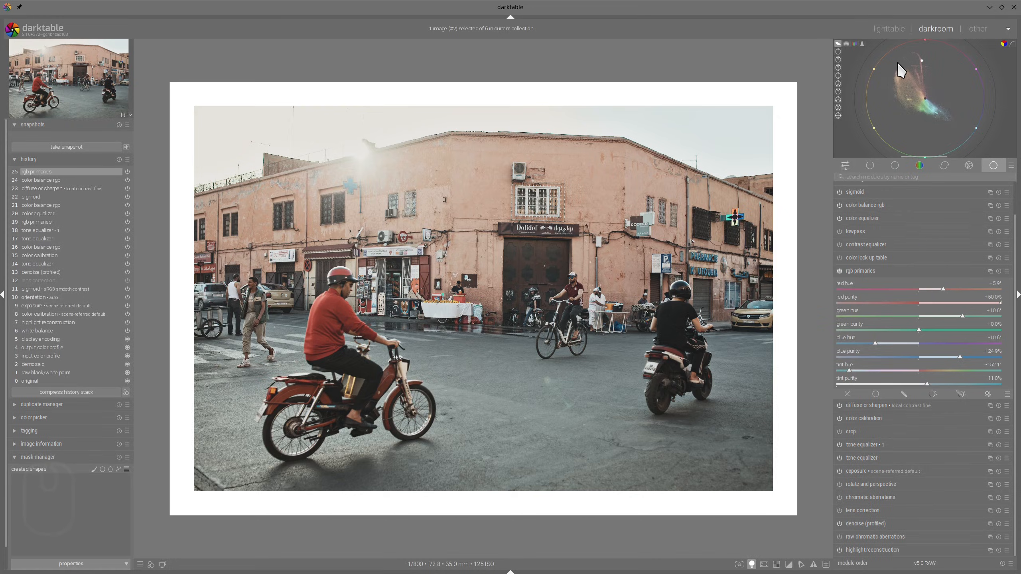
drag(956, 90, 896, 41)
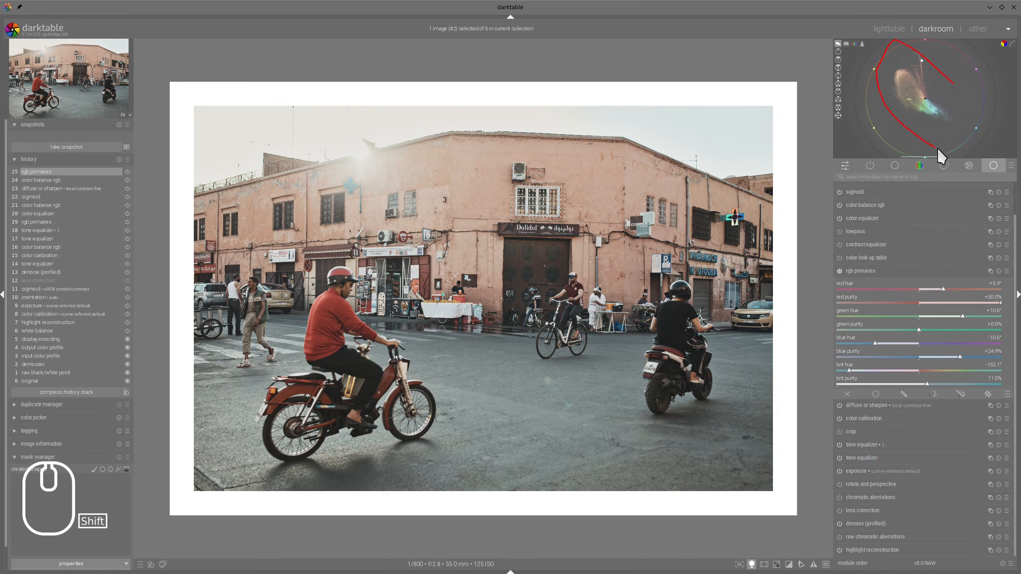
mouse_move(938, 147)
mouse_down()
mouse_move(965, 90)
mouse_move(910, 66)
mouse_up()
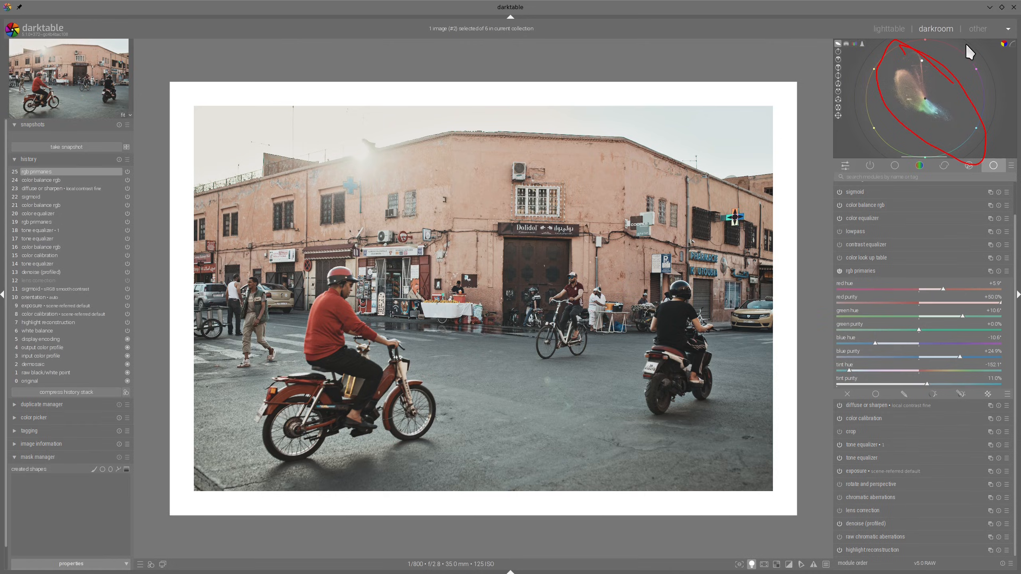
mouse_move(968, 46)
mouse_down()
mouse_move(955, 57)
mouse_move(973, 56)
mouse_up()
mouse_move(857, 144)
mouse_down()
mouse_move(885, 114)
mouse_move(880, 103)
mouse_move(884, 125)
mouse_up()
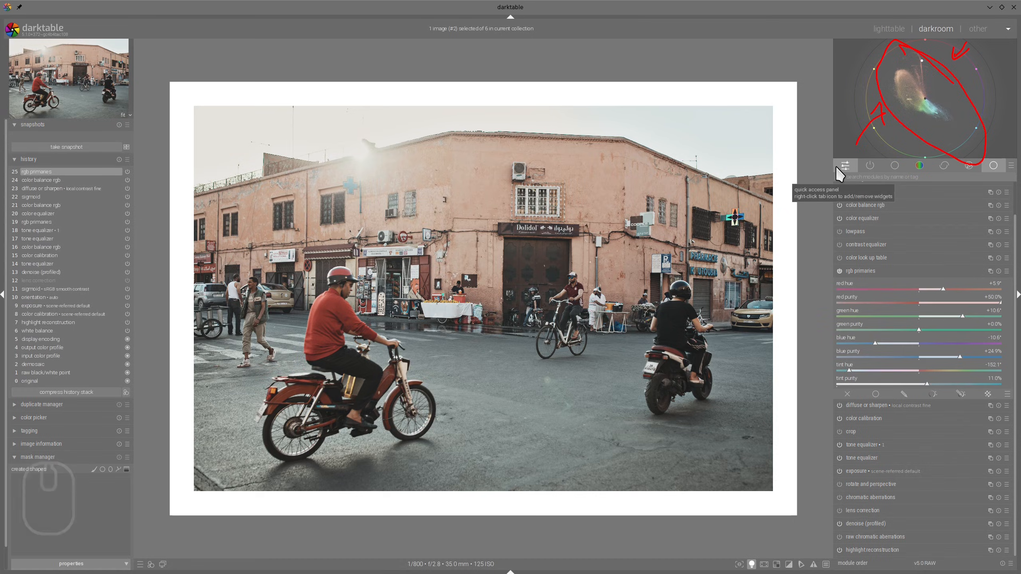
click(840, 271)
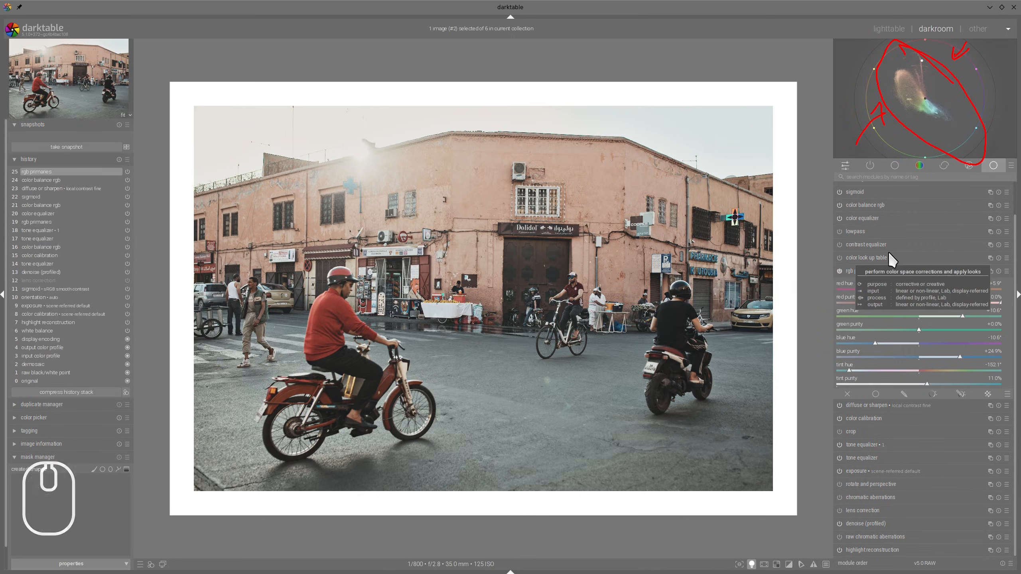
key(alt+F11)
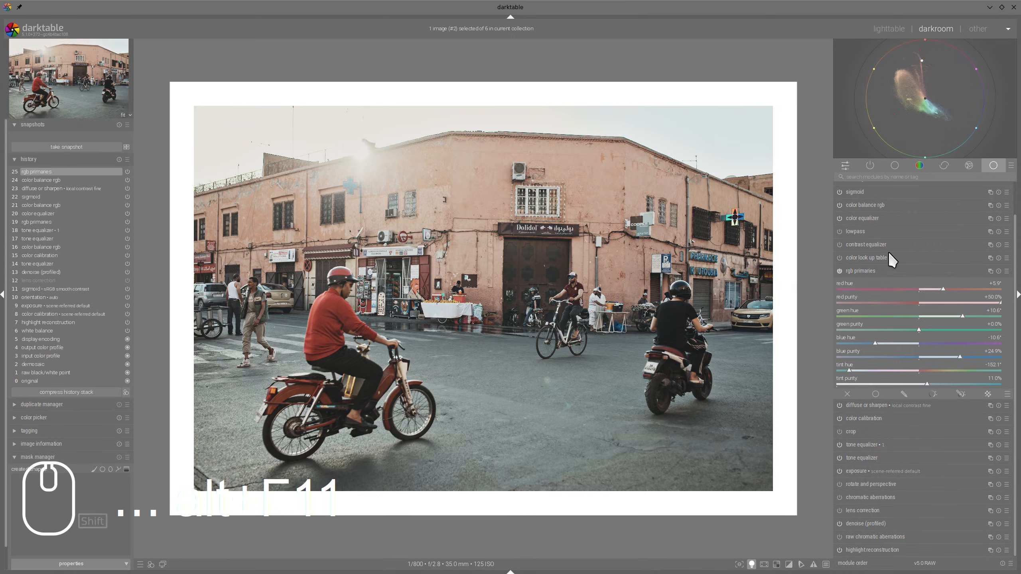
Step: Turn off color assessment mode, then take a snapshot of the denoise (profiled) history state and display it over the photo
click(752, 564)
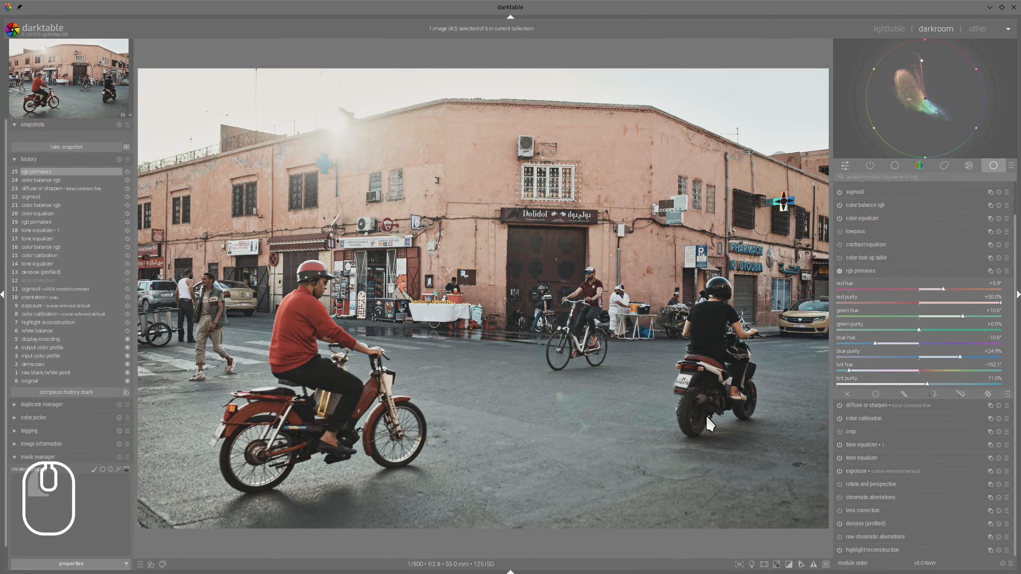
click(32, 272)
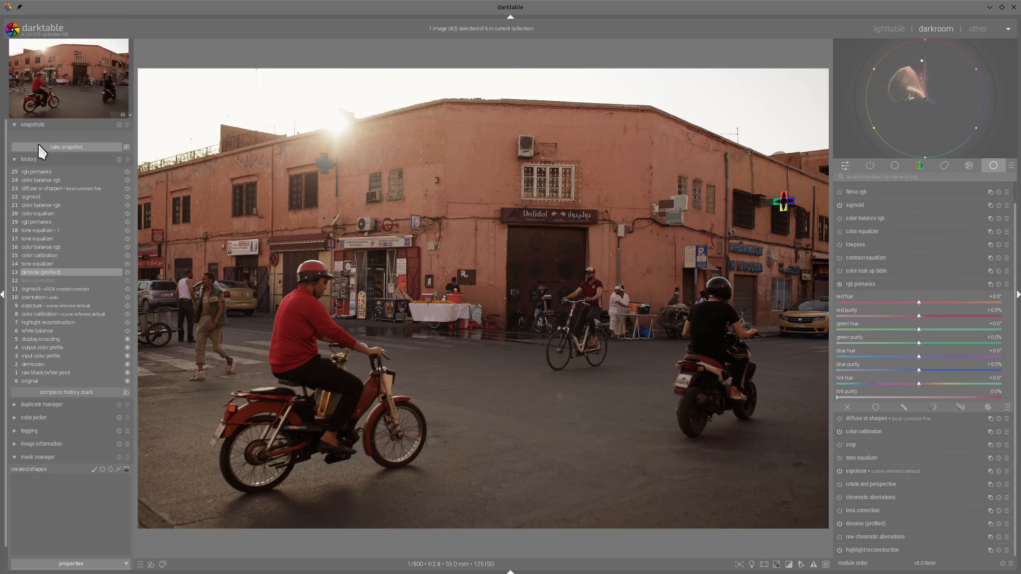
click(53, 147)
click(60, 137)
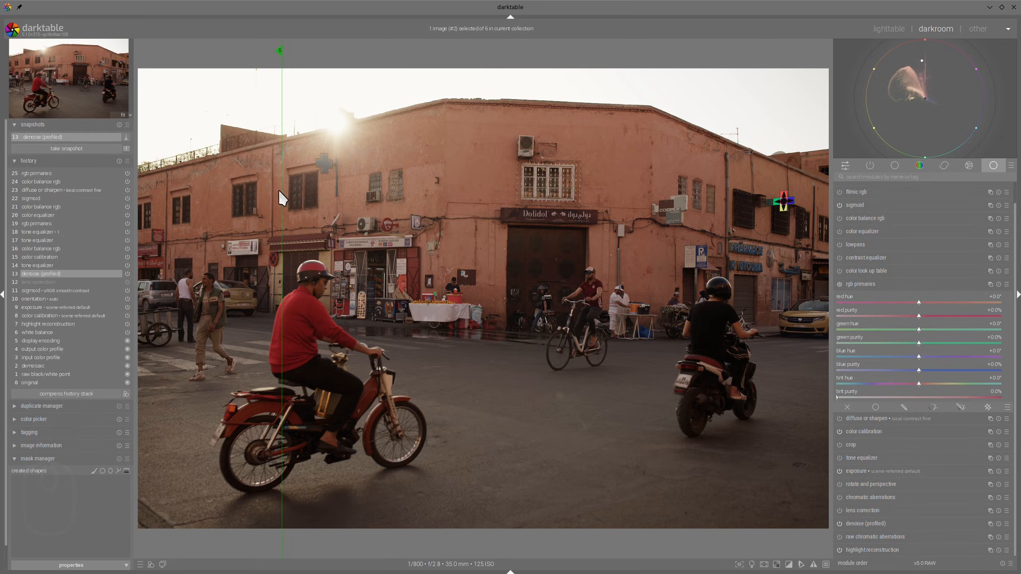
Step: Restore the latest rgb primaries history state and compare it with the snapshot, split near the middle of the photo with panels hidden
click(62, 169)
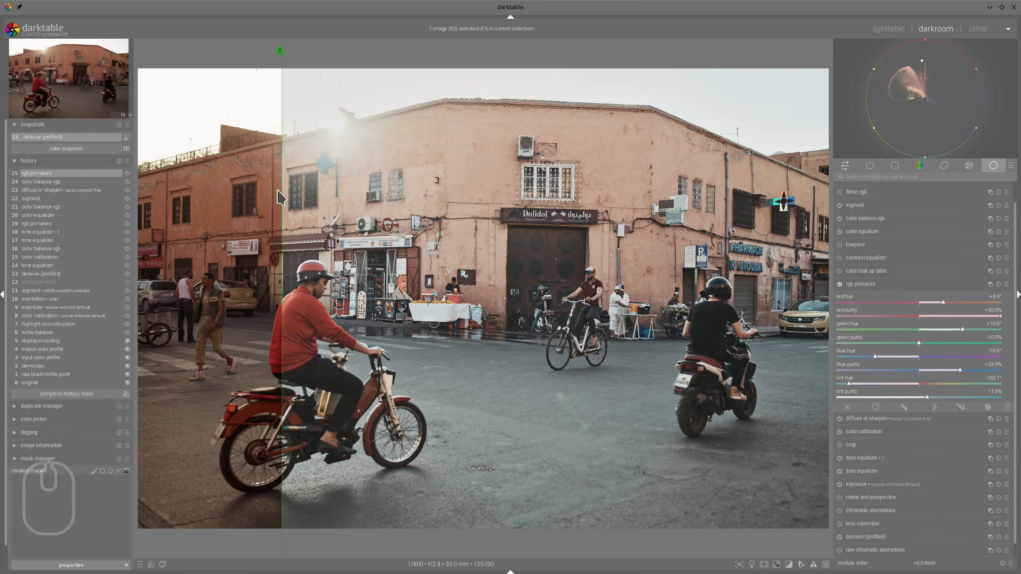
drag(282, 197, 500, 192)
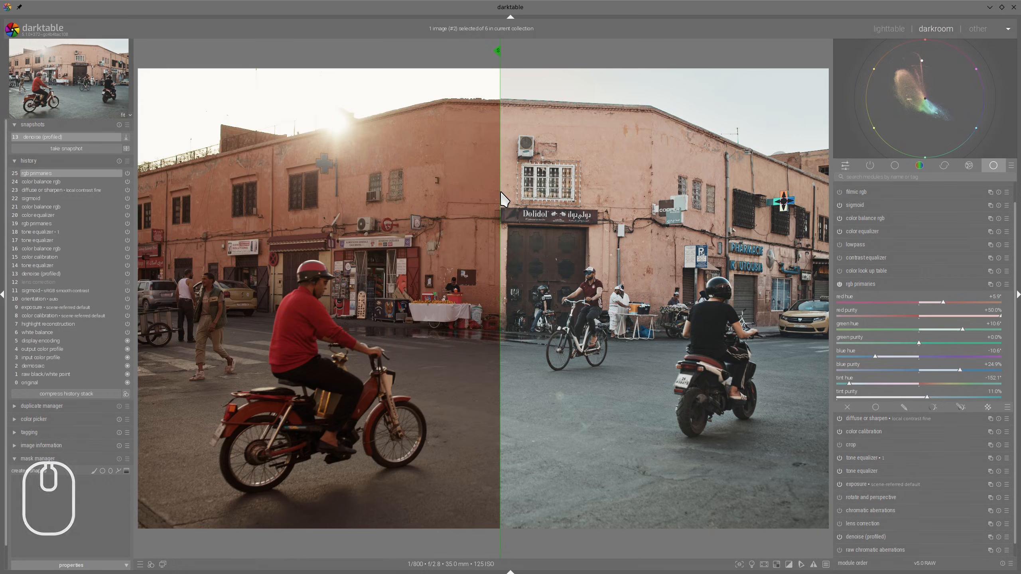
key(Tab)
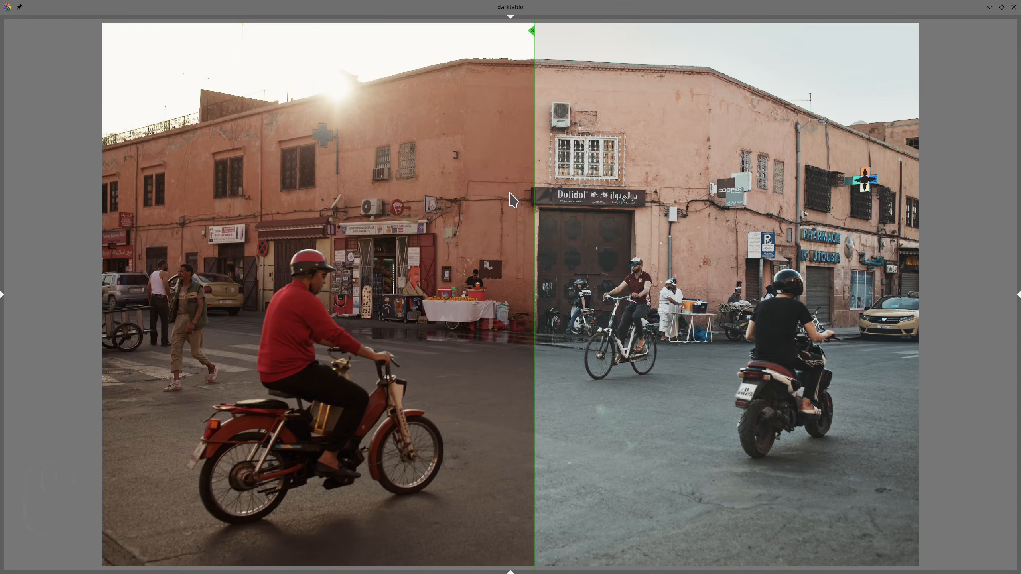
Step: Compare the graded photo with the snapshot full screen by sweeping the split line across the whole picture, then bring the panels back
key(F11)
drag(533, 199, 70, 71)
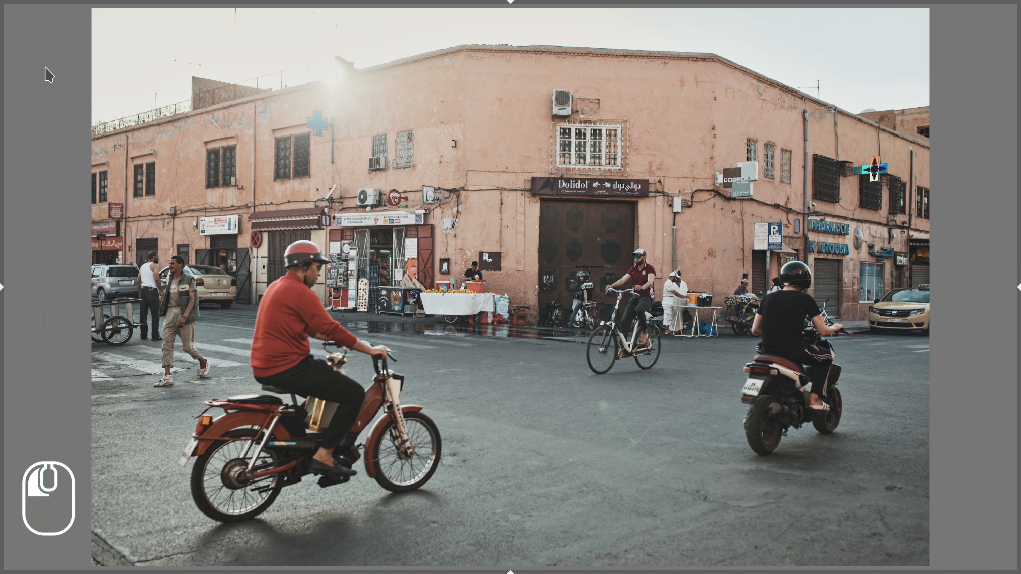
drag(82, 72, 965, 140)
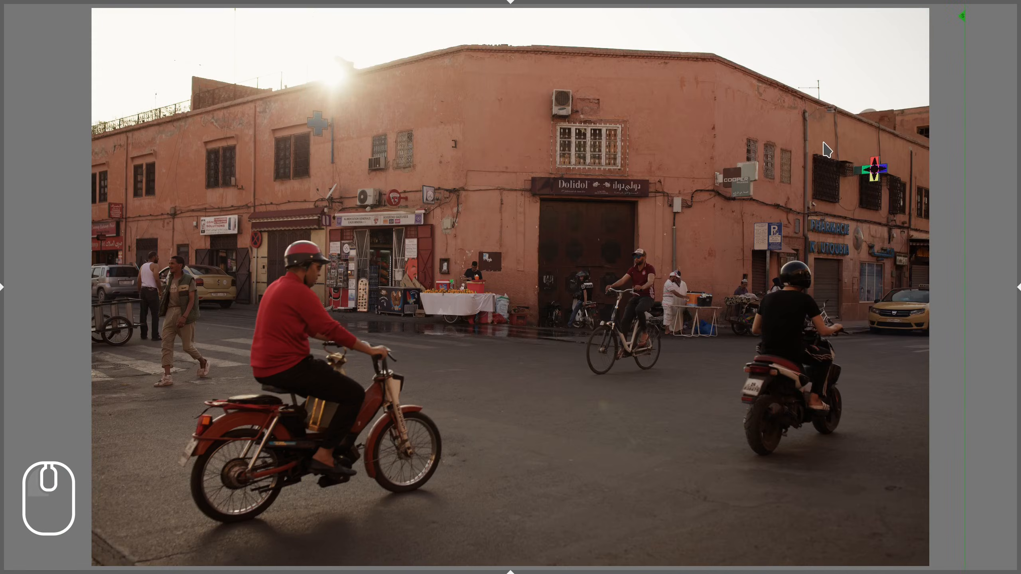
key(Tab)
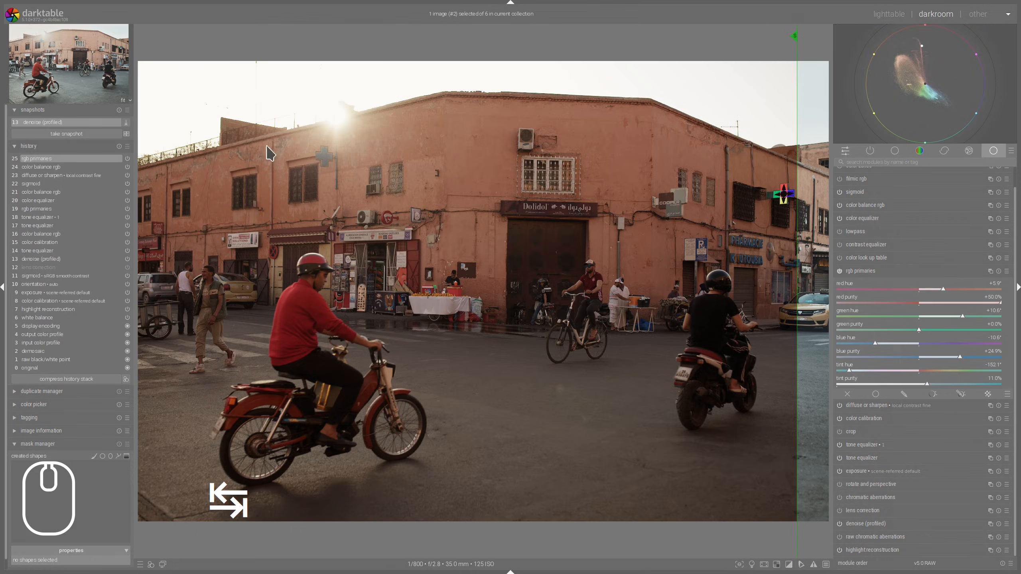
Step: View the graded photo and the snapshot side by side with the panels hidden, then restore the panels and reset the snapshots
click(126, 134)
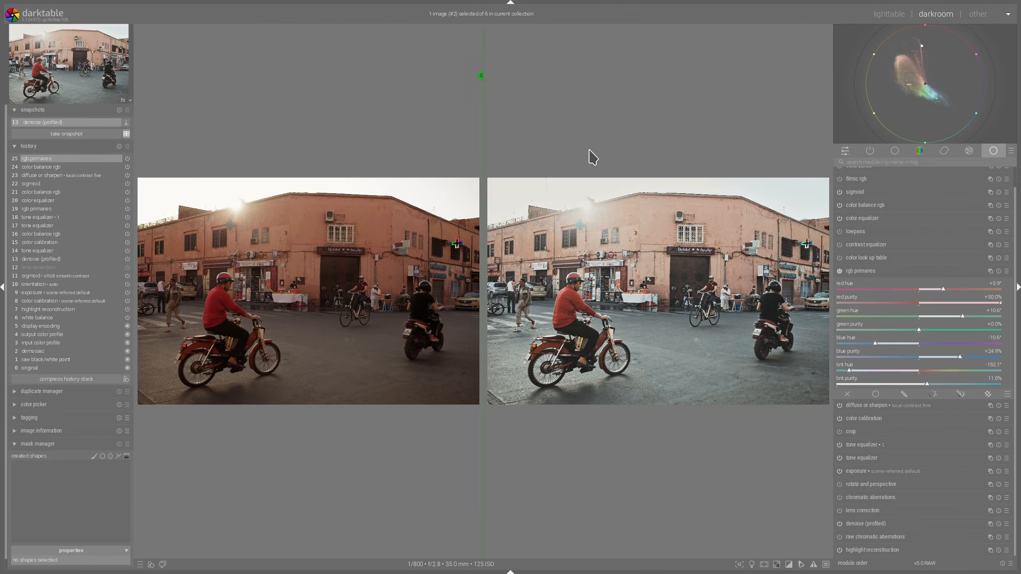
key(Tab)
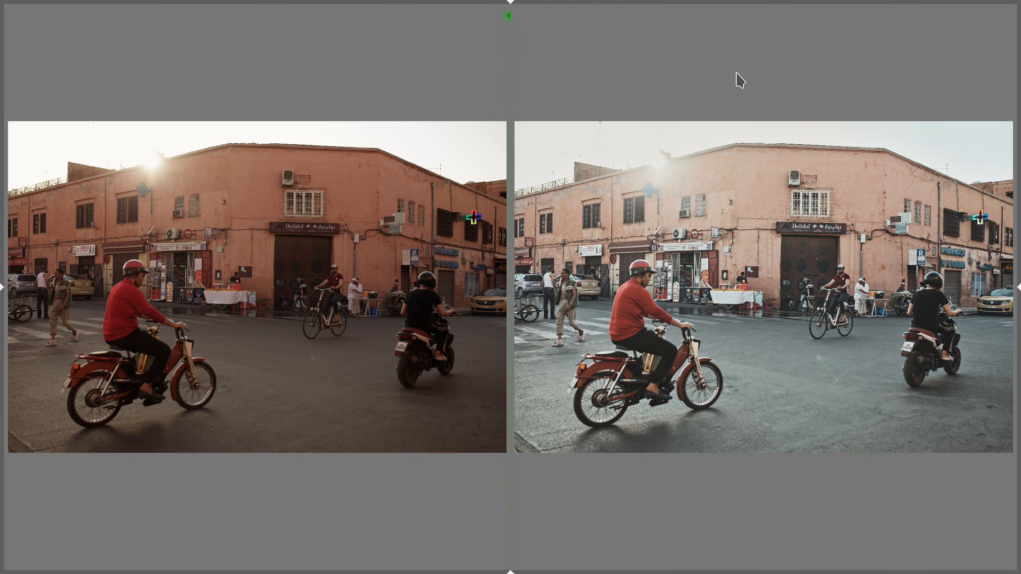
key(Tab)
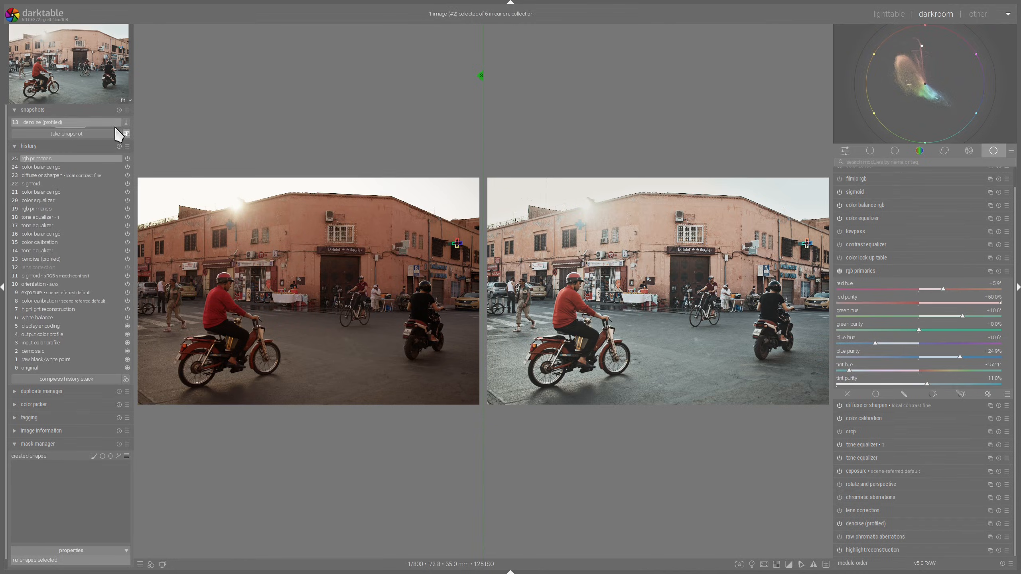
click(119, 110)
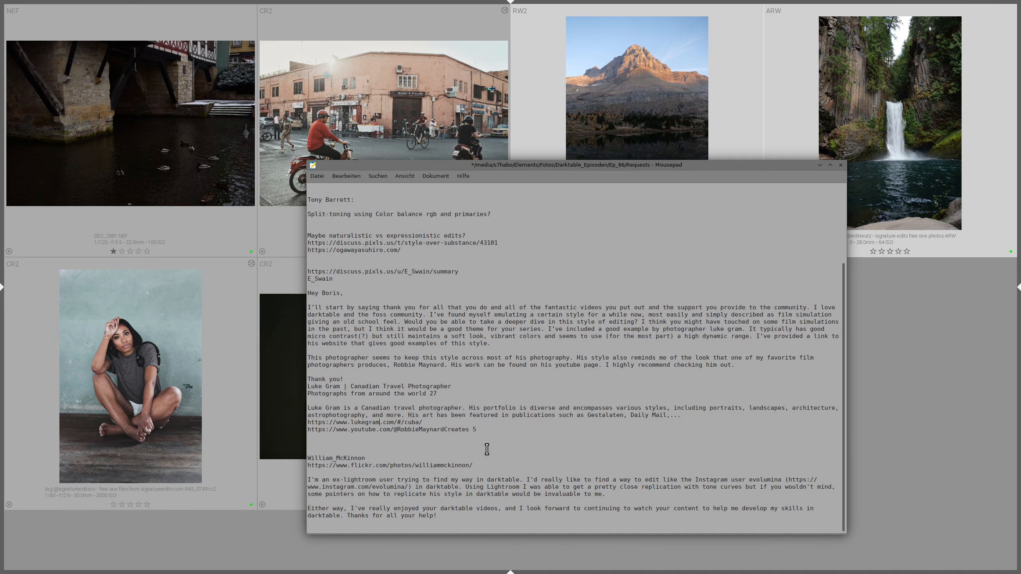
Step: Mark the request about the evolumina editing style in Mousepad and look through the evolumina Instagram feed for reference pictures
drag(309, 479, 623, 496)
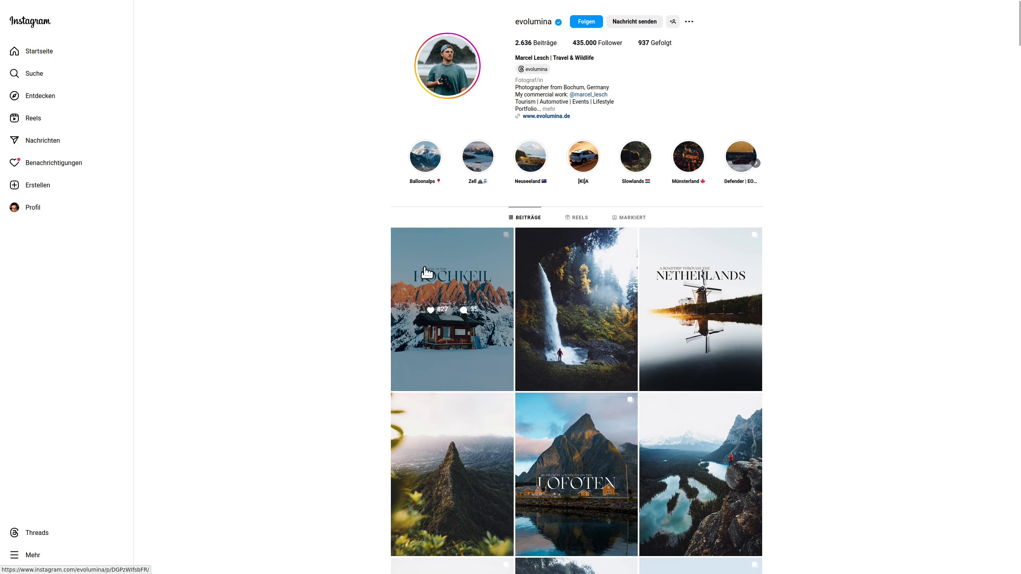
scroll(856, 324, down, 5)
scroll(857, 324, down, 15)
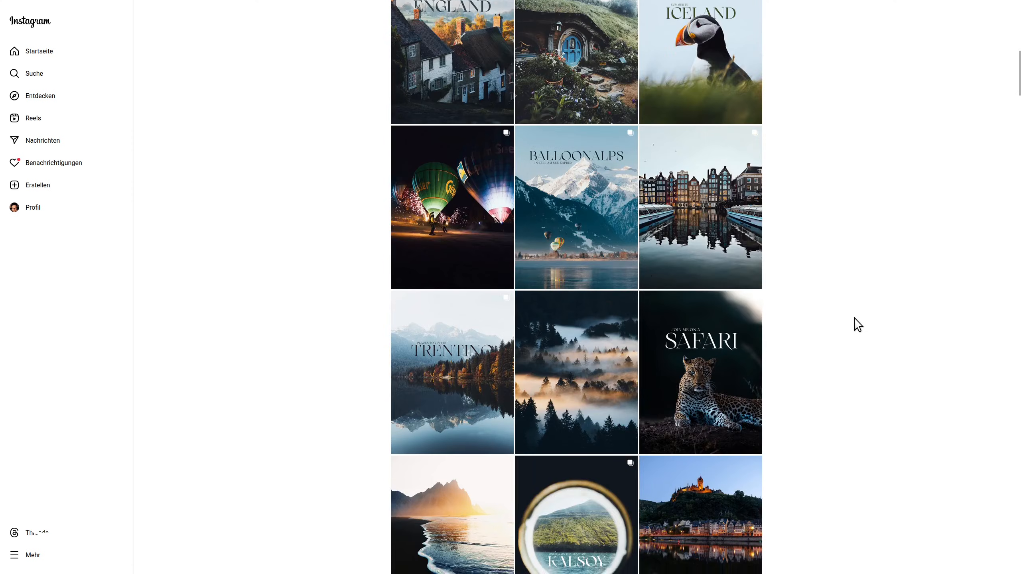
scroll(858, 324, down, 7)
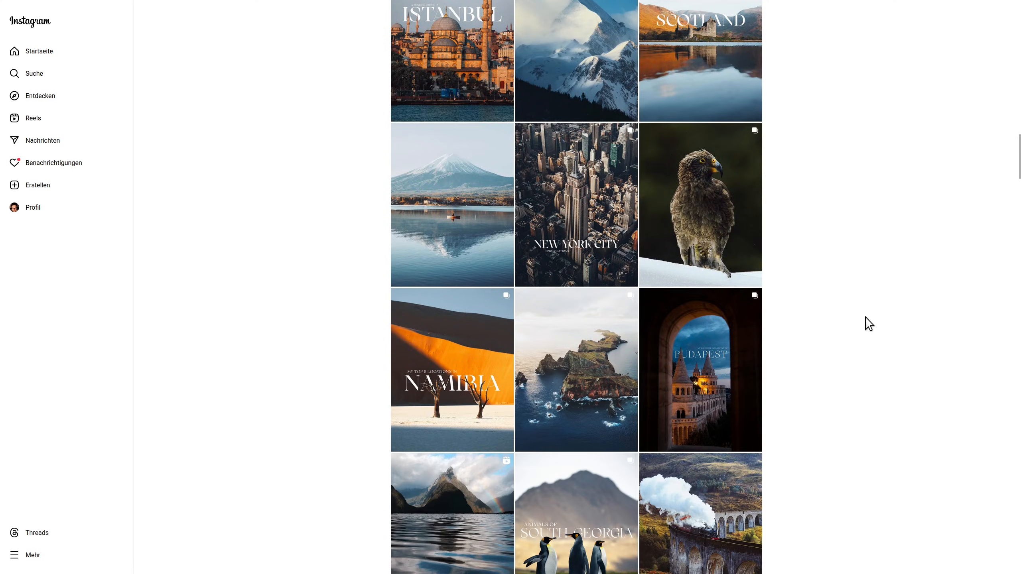
scroll(870, 331, up, 20)
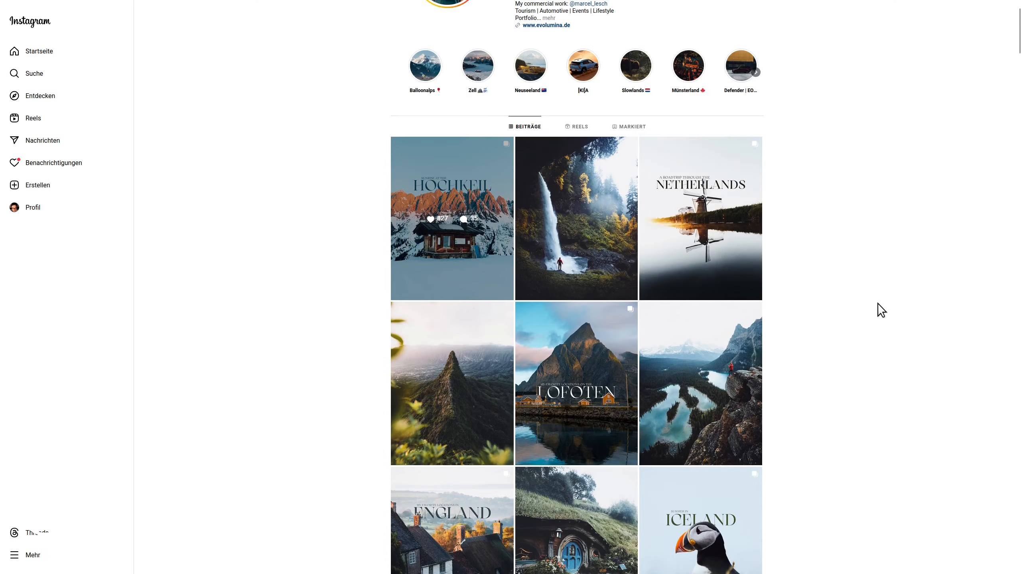
Step: Study the enlarged evolumina posts one by one, from the Hochkeil mountain cabin to the England village, for their color and contrast
click(463, 225)
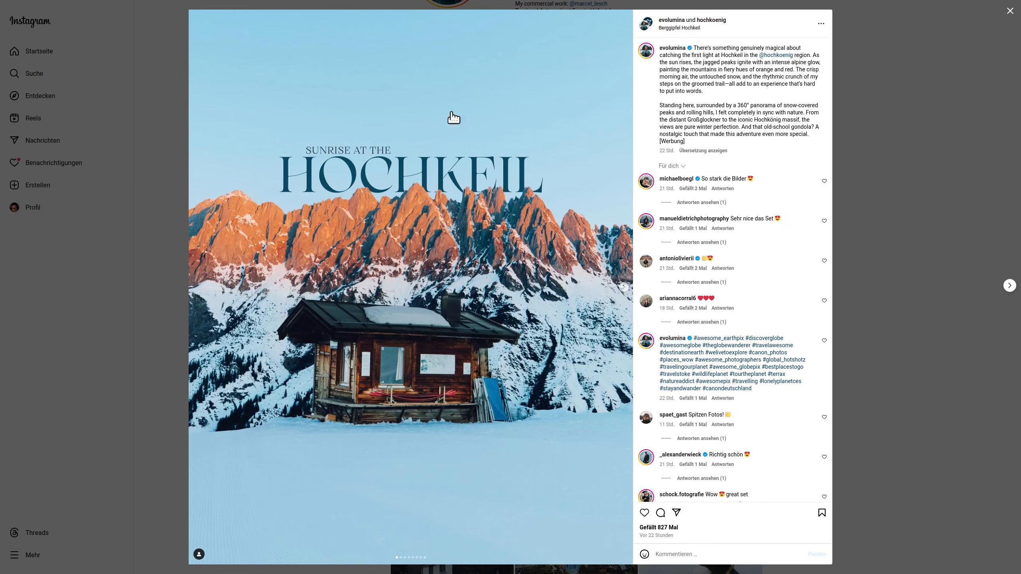
click(1010, 285)
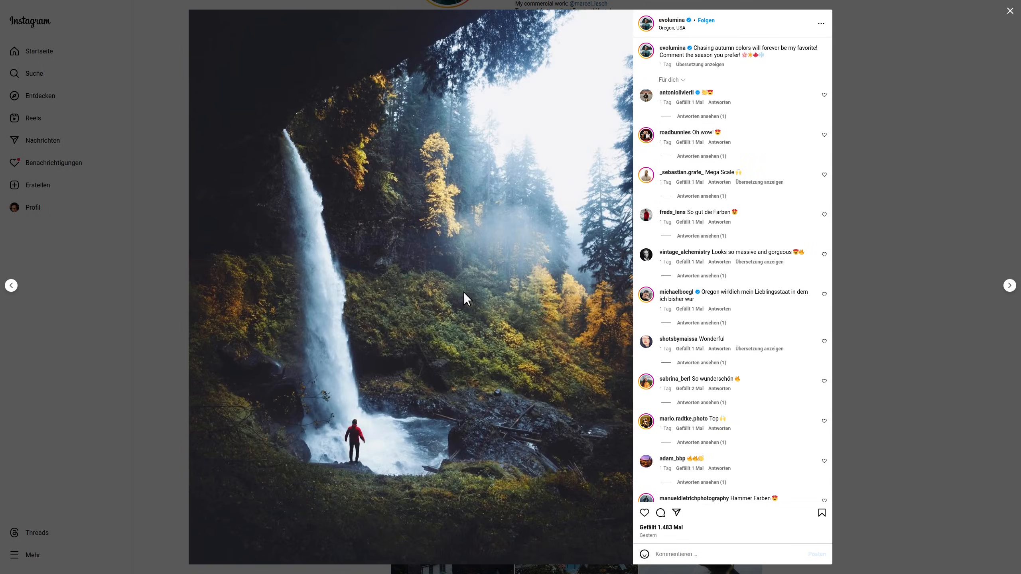
click(1010, 286)
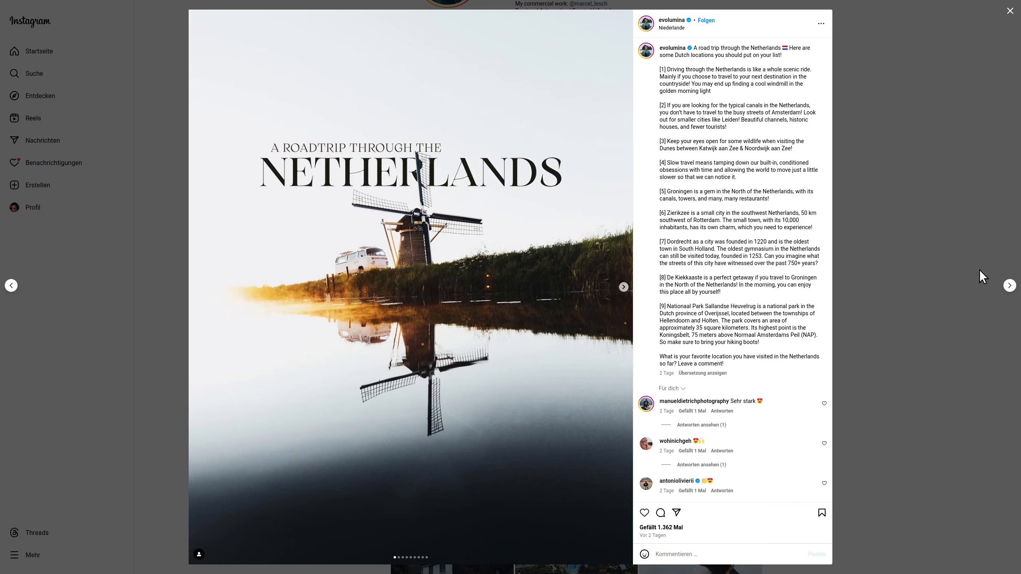
click(1011, 286)
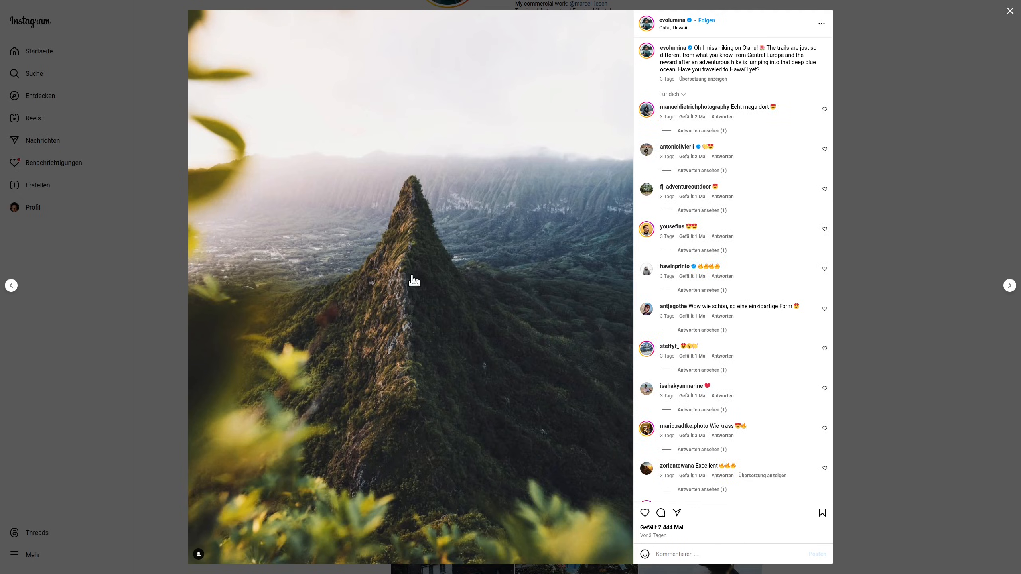
click(1011, 287)
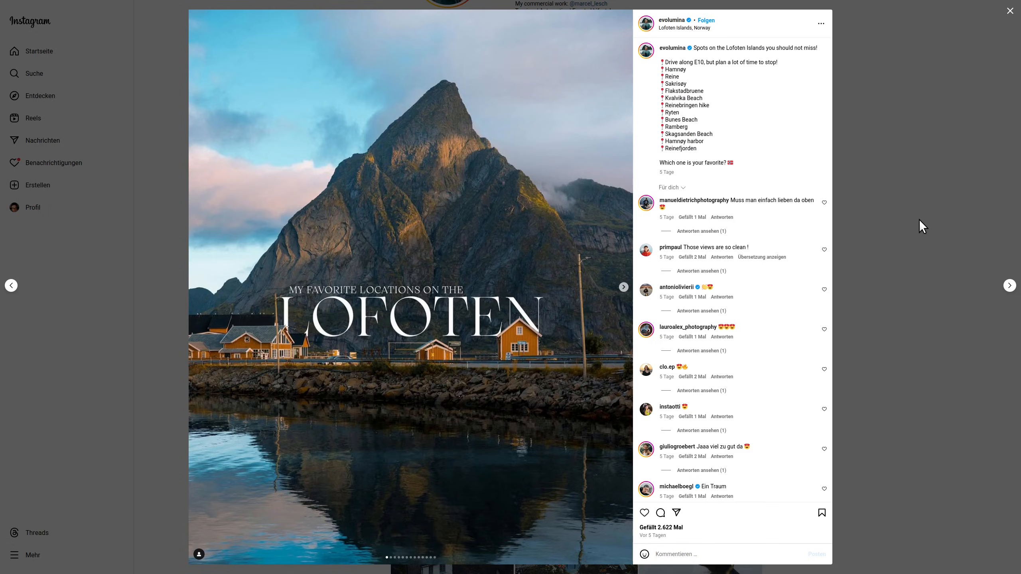
click(1010, 285)
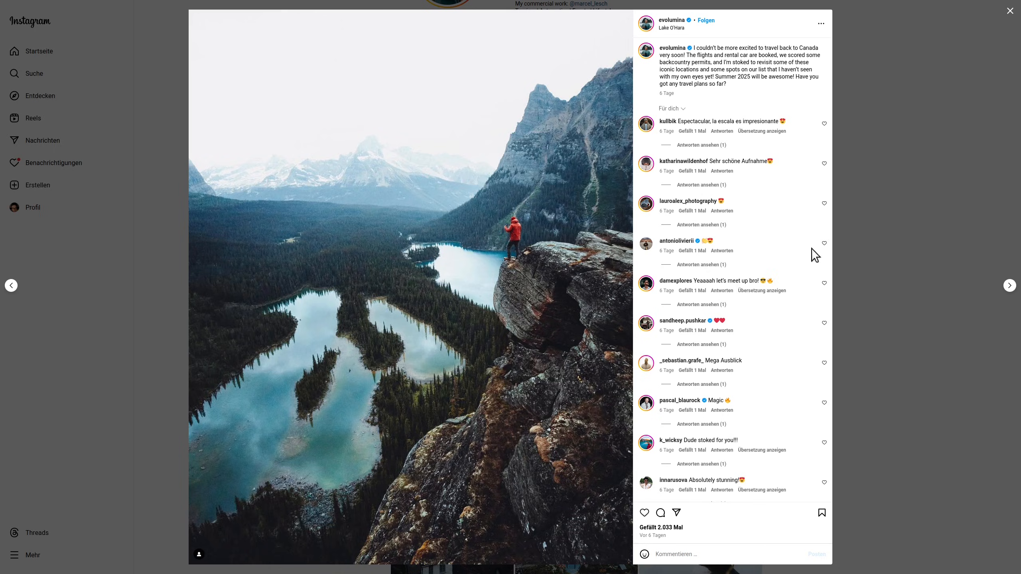
click(1009, 287)
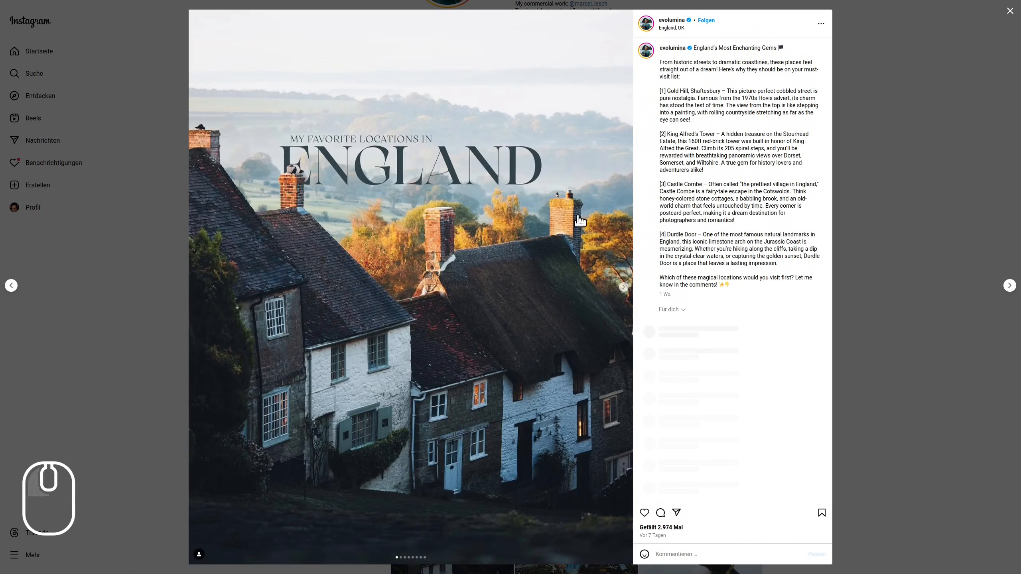
click(1010, 286)
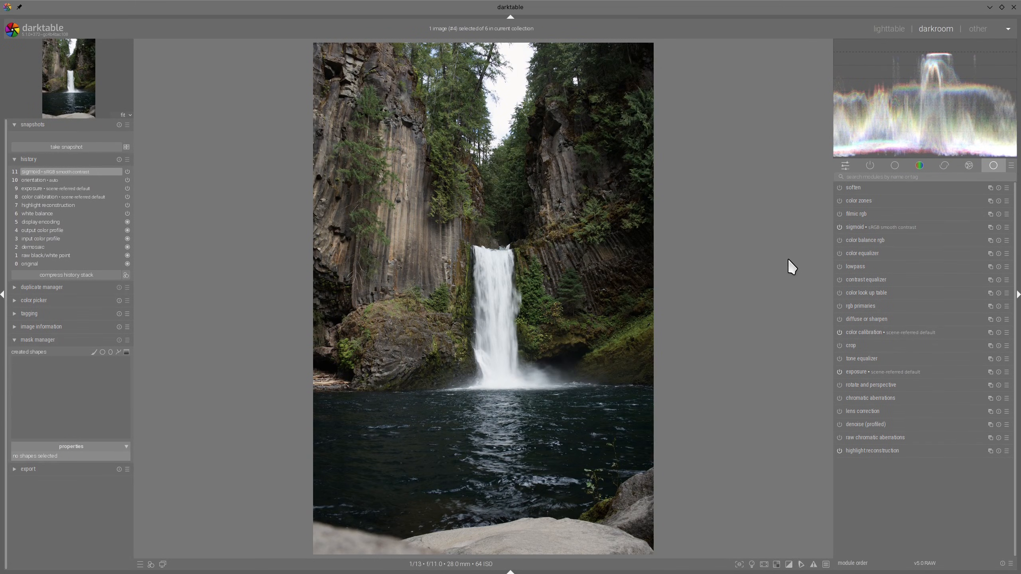
Step: Compare darktable's waterfall photo with the Oregon waterfall post on Instagram, then enable lens correction and denoise (profiled) on it
key(alt+Tab)
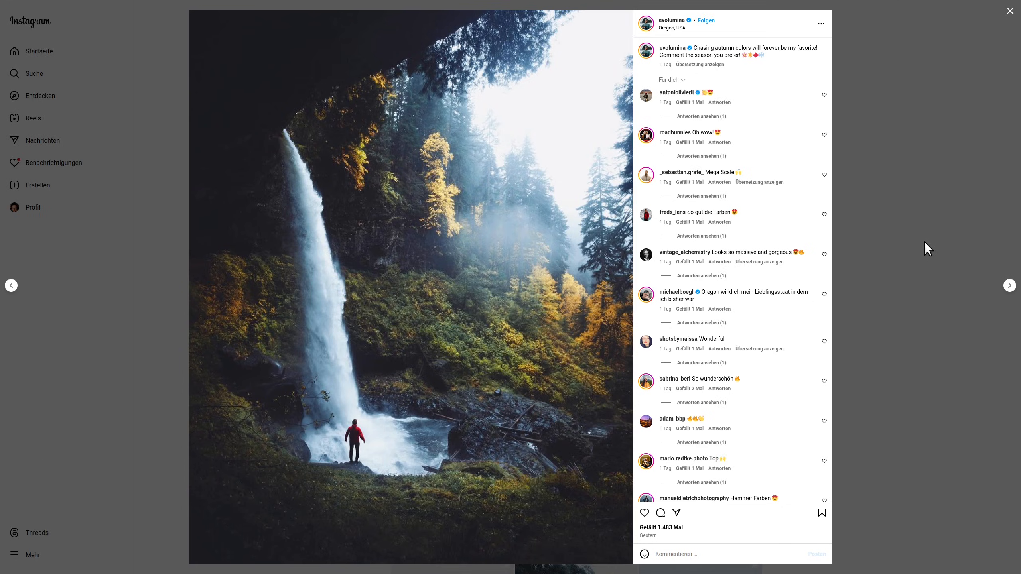
key(alt+Tab)
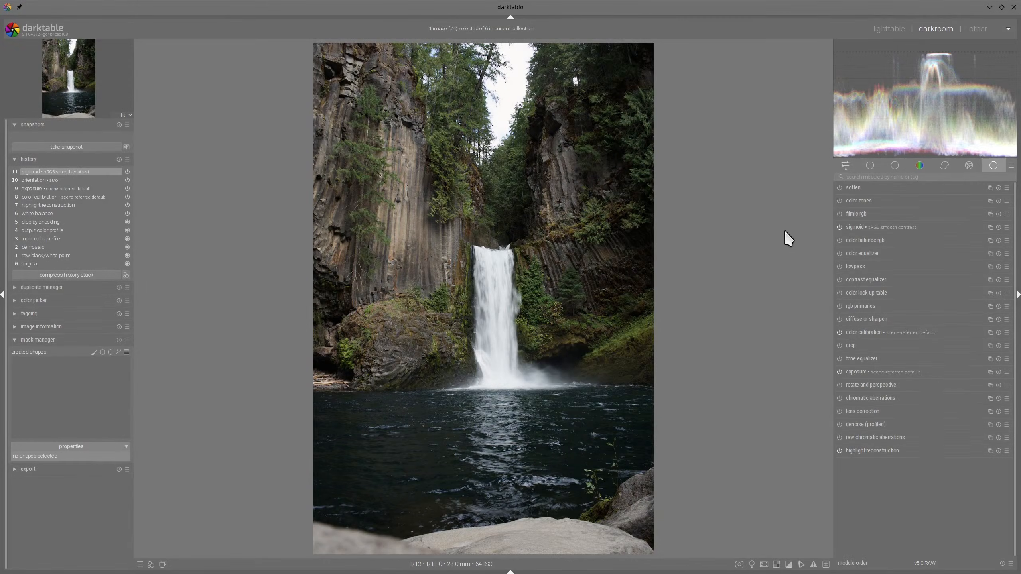
click(839, 411)
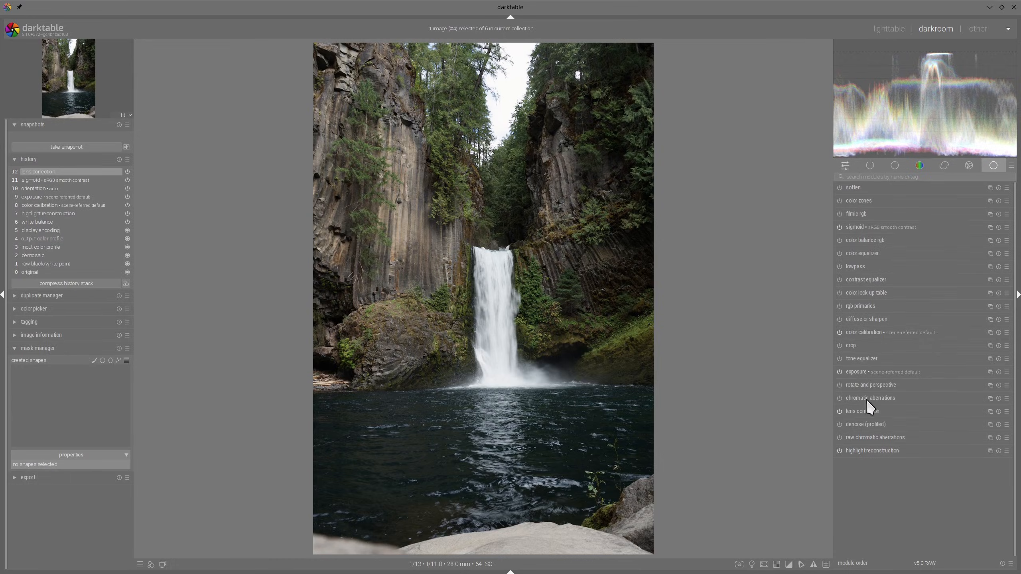
click(840, 425)
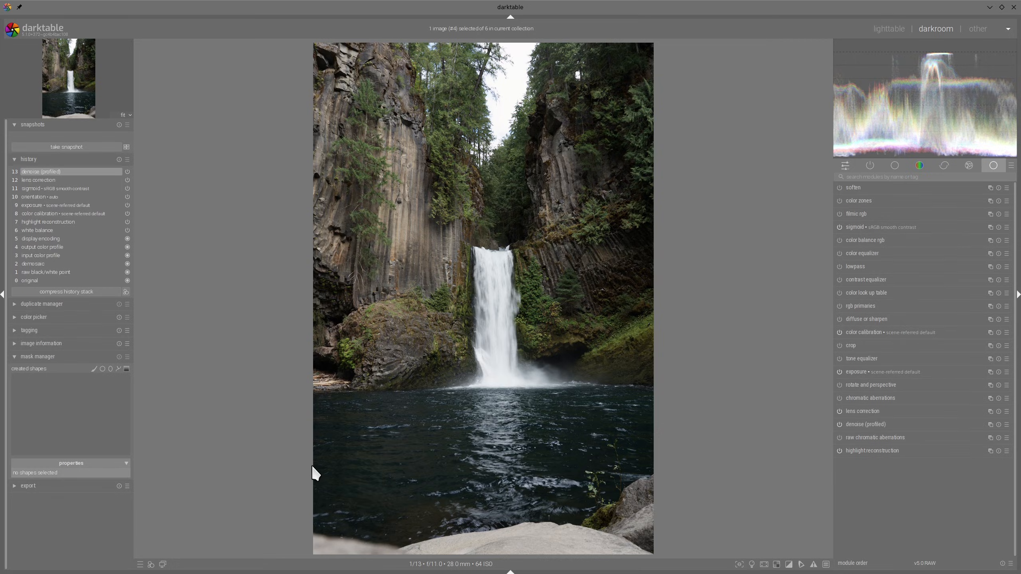
Step: Crop the waterfall photo at its original aspect ratio to about 3500 x 5261 pixels, cutting off the foreground rocks and centering the fall
mouse_move(302, 468)
mouse_down()
mouse_move(701, 499)
mouse_move(639, 564)
mouse_move(394, 559)
mouse_move(284, 480)
mouse_move(299, 454)
mouse_up()
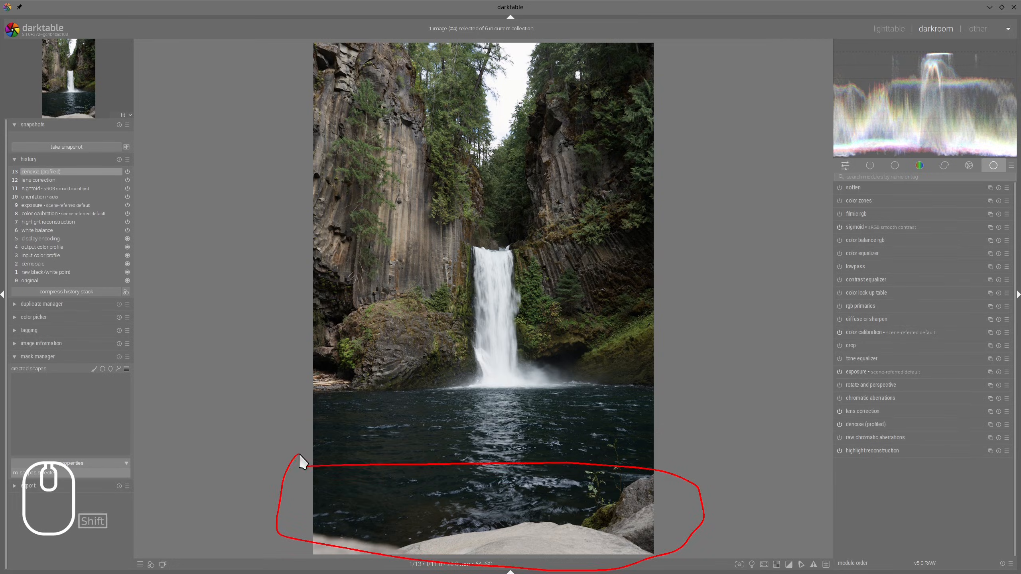
key(alt+F11)
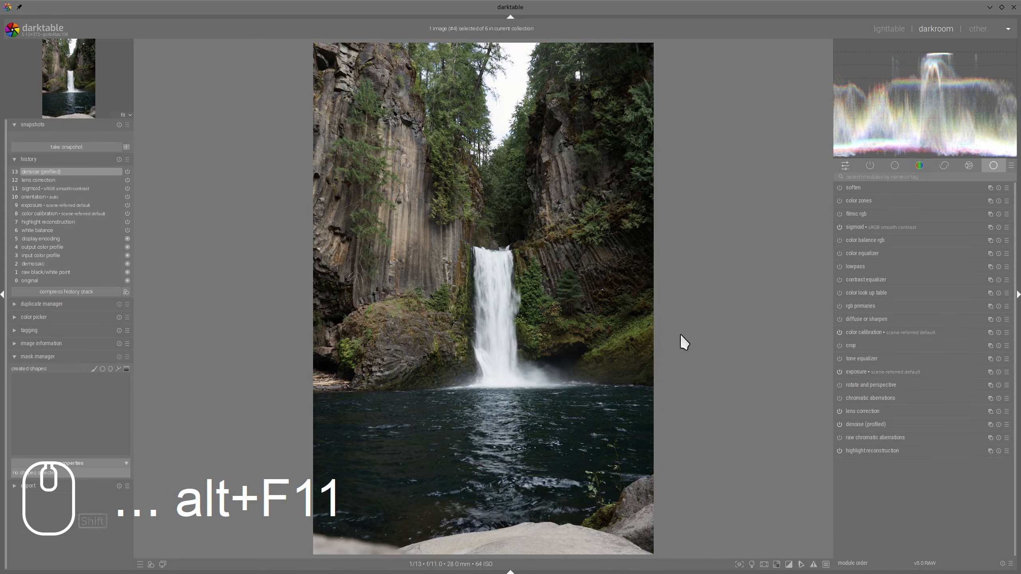
click(849, 346)
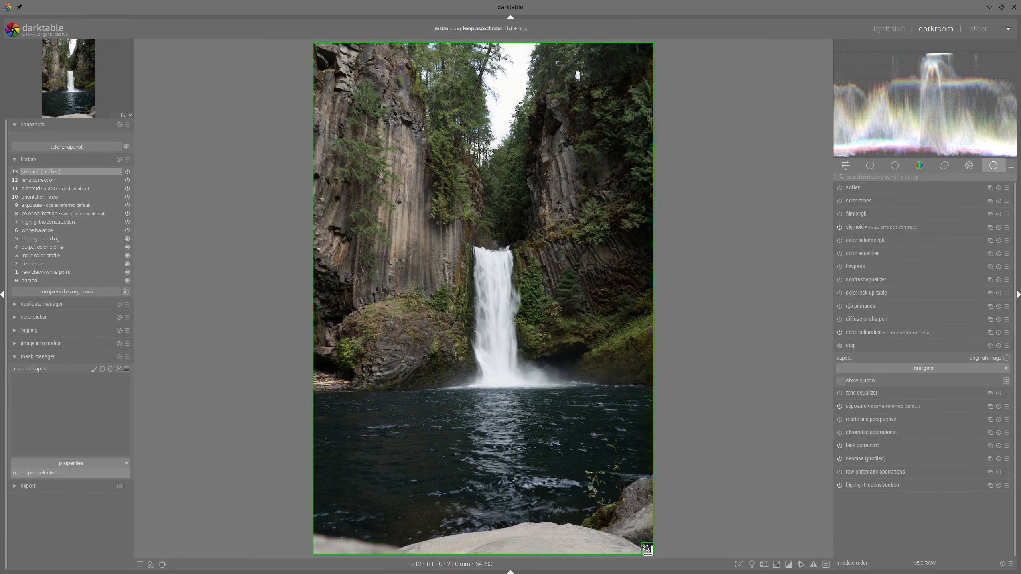
drag(648, 550, 610, 488)
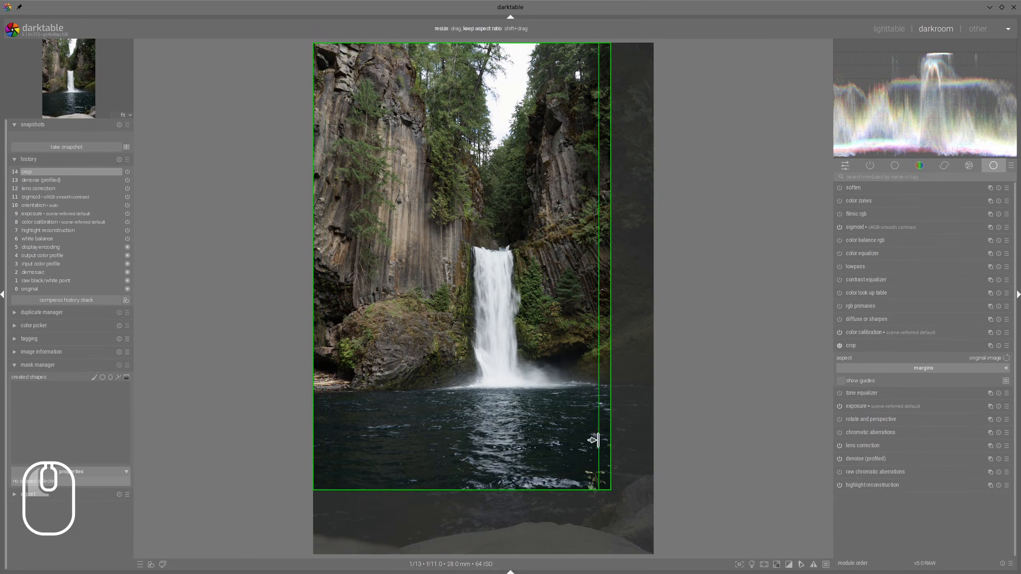
drag(559, 381, 592, 383)
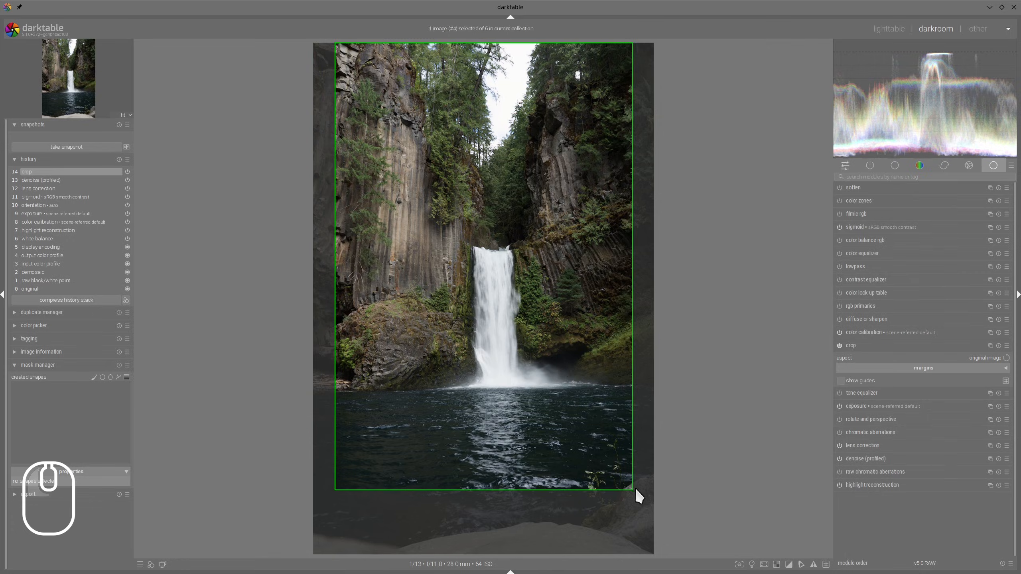
drag(628, 481, 629, 472)
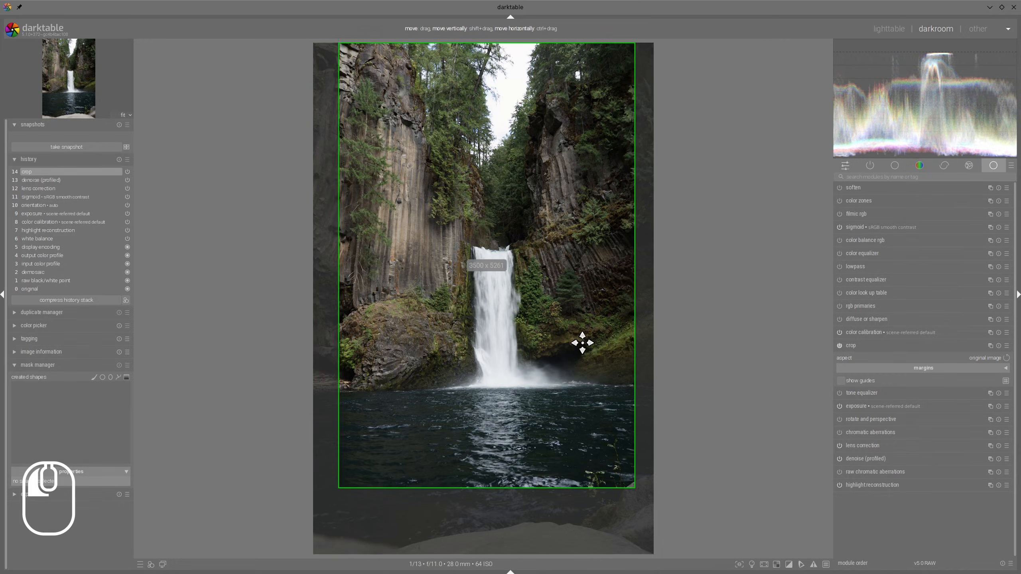
drag(582, 343, 583, 338)
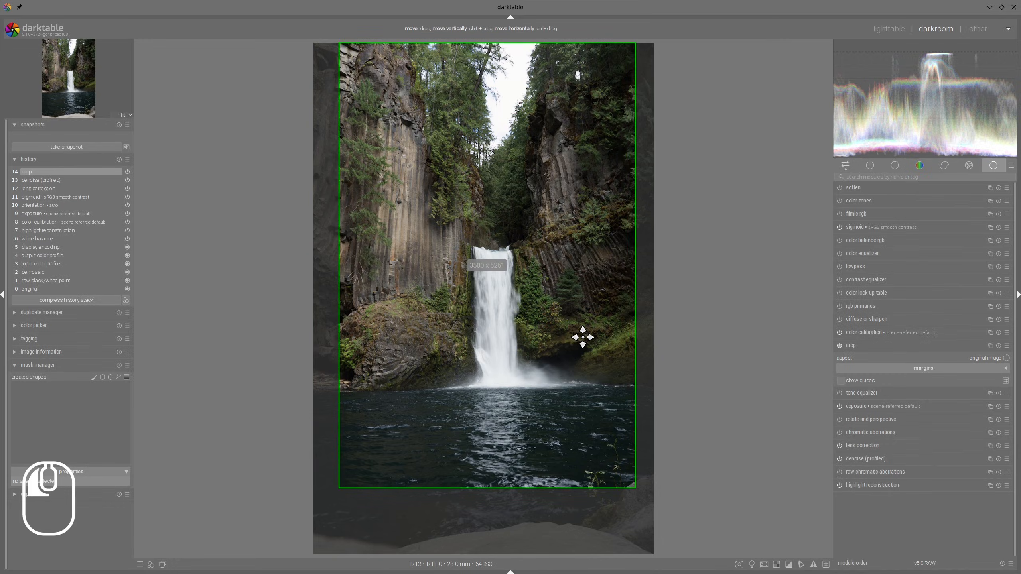
click(870, 342)
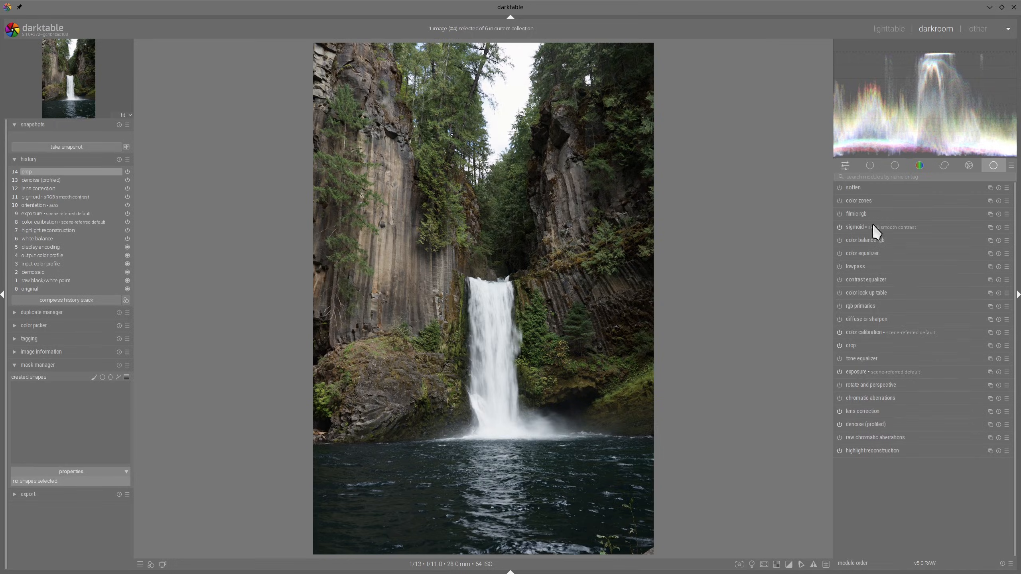
Step: Enable color balance rgb with global vibrance 16.43%, shadows saturation 51.69%, midtones saturation 30.92% and highlights brilliance 17.87%
click(841, 239)
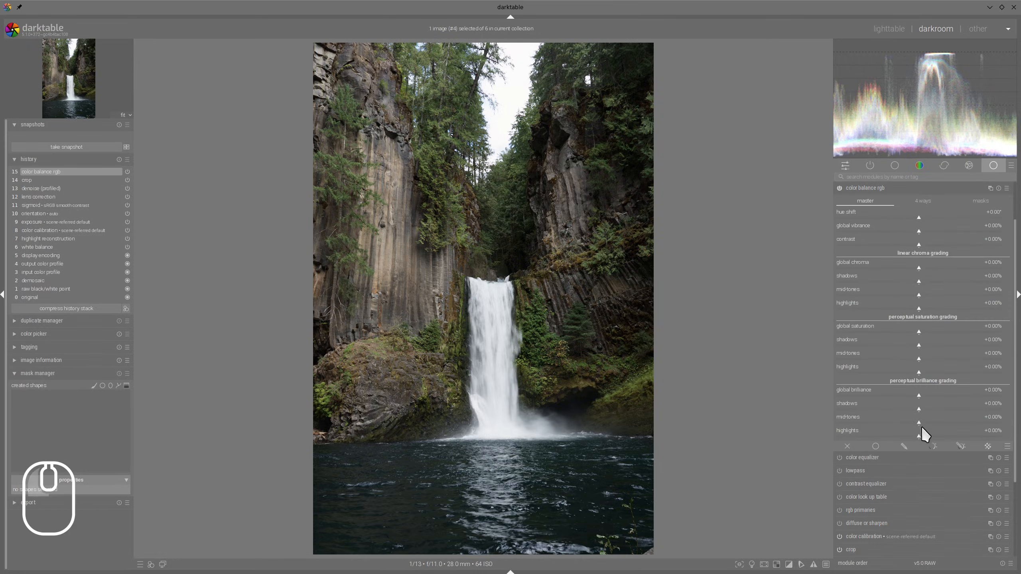
mouse_move(940, 345)
mouse_down()
mouse_move(962, 344)
mouse_move(945, 357)
mouse_up()
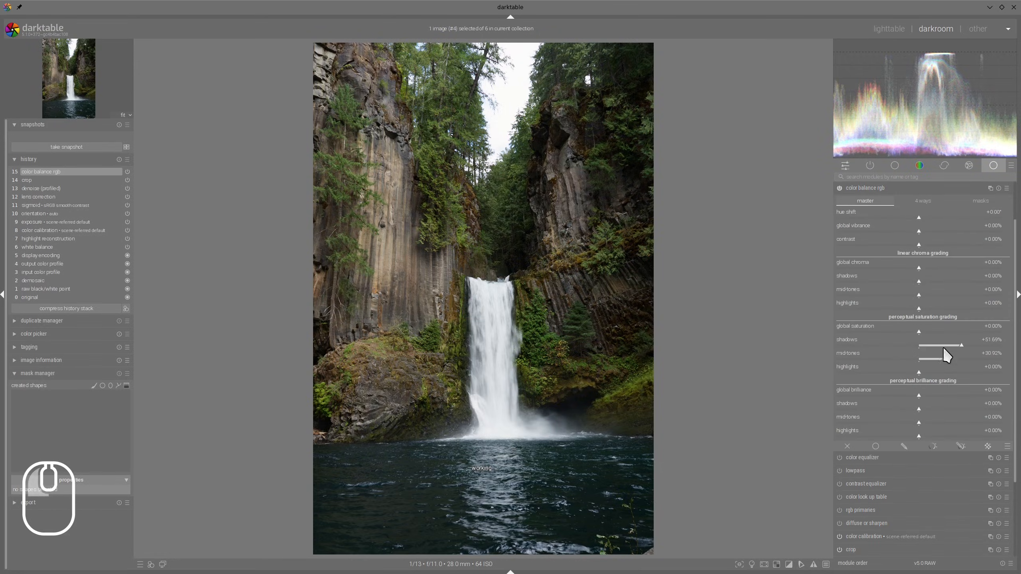
click(946, 230)
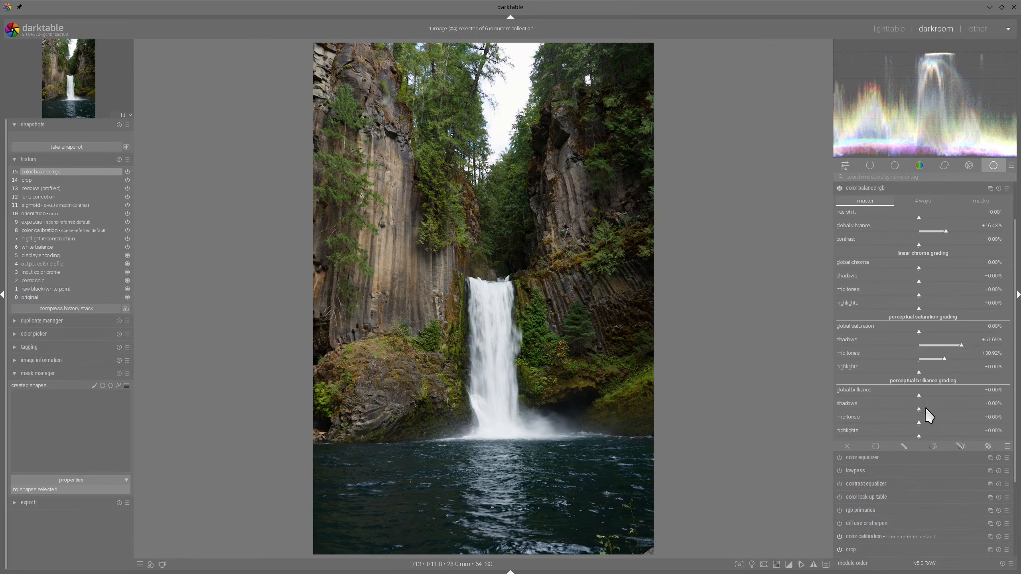
click(933, 435)
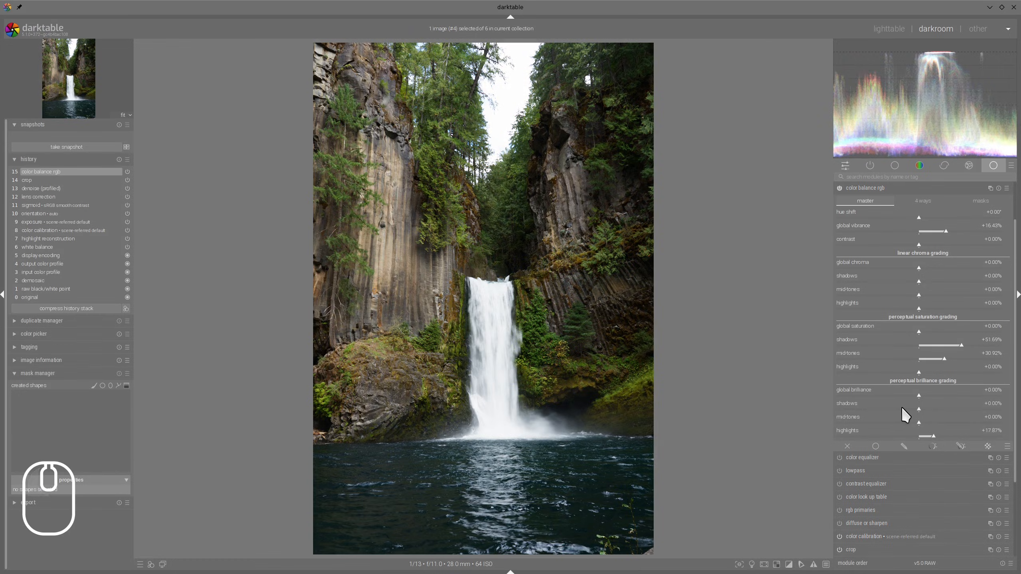
Step: Set color balance rgb's shadows brilliance to -16.91% and power luminance to about 9.66%, and adjust its mask settings
click(905, 409)
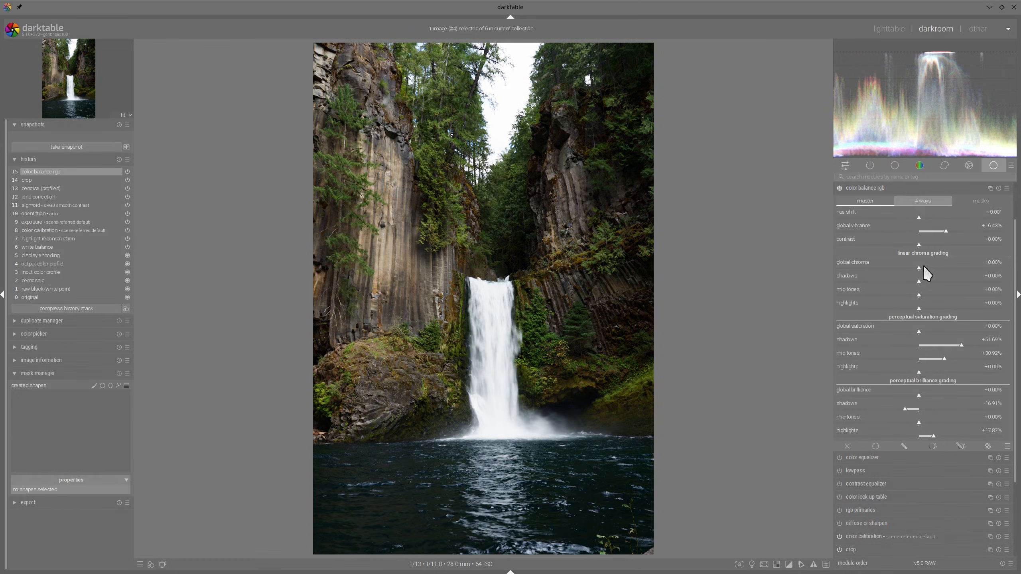
click(932, 199)
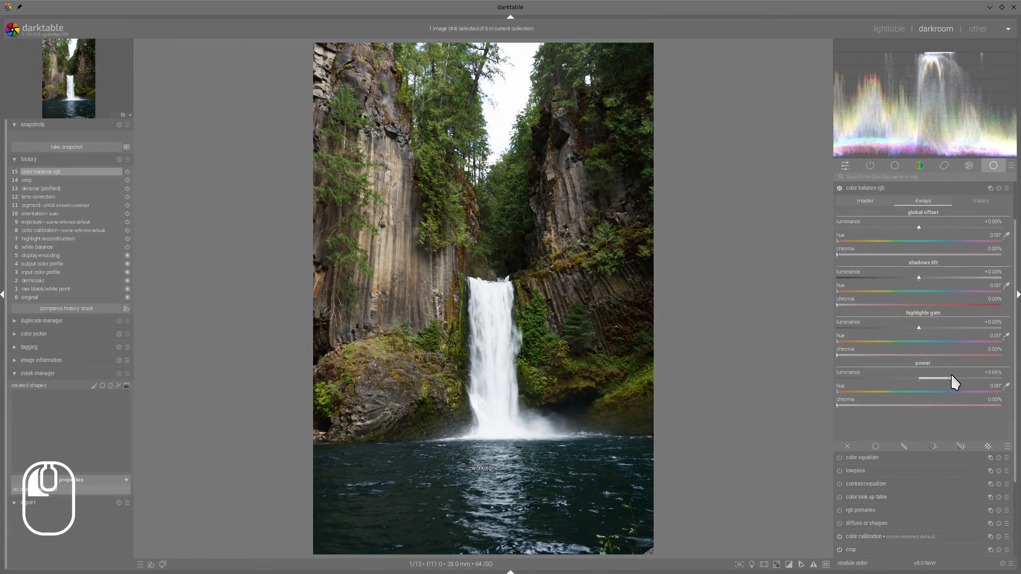
click(983, 201)
drag(866, 335, 899, 343)
click(864, 188)
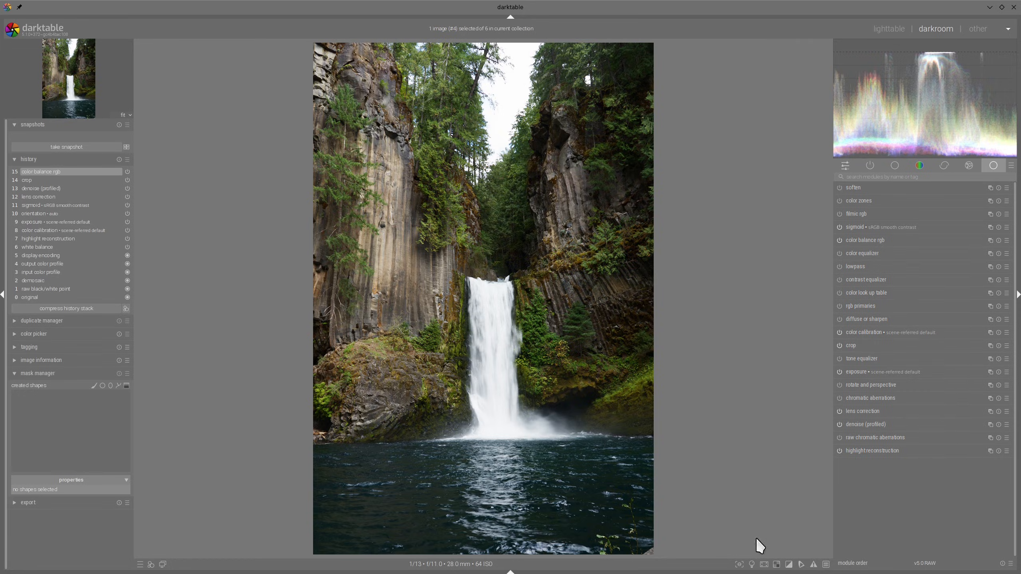
Step: Check the sky with the raw overexposure indicator, and enable the tone equalizer with an adjusted exposure mask
click(778, 565)
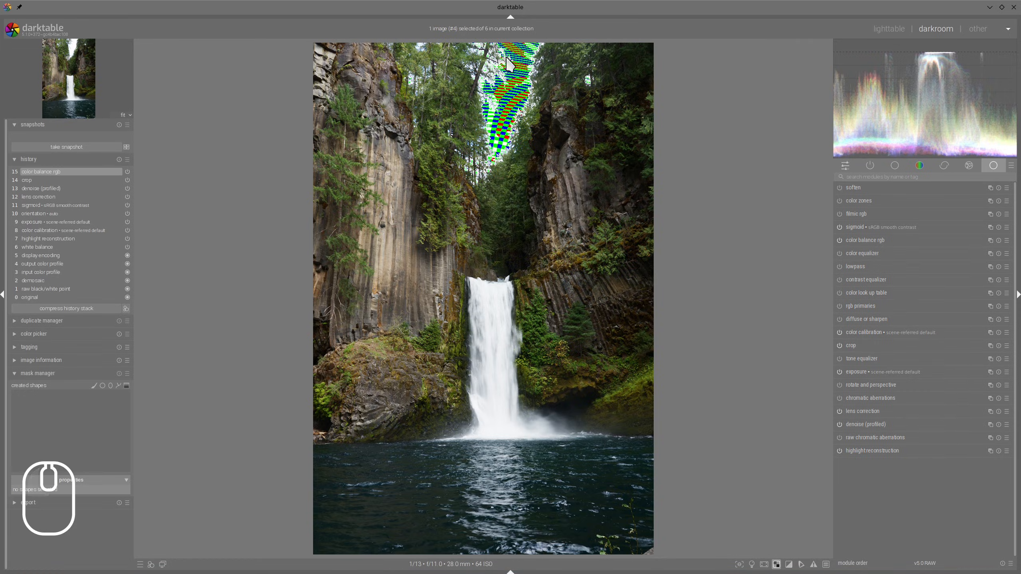
click(777, 565)
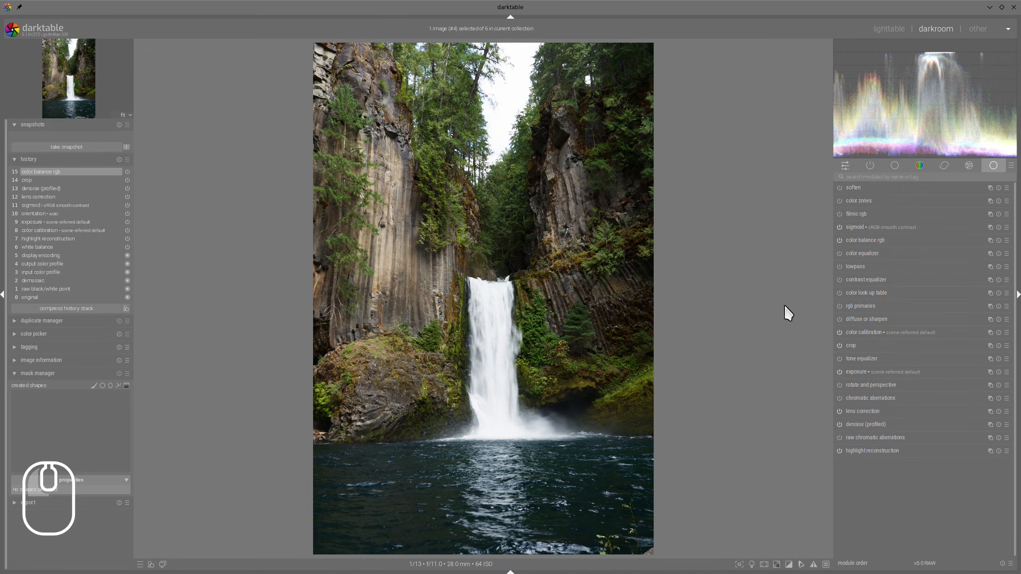
click(841, 357)
click(861, 358)
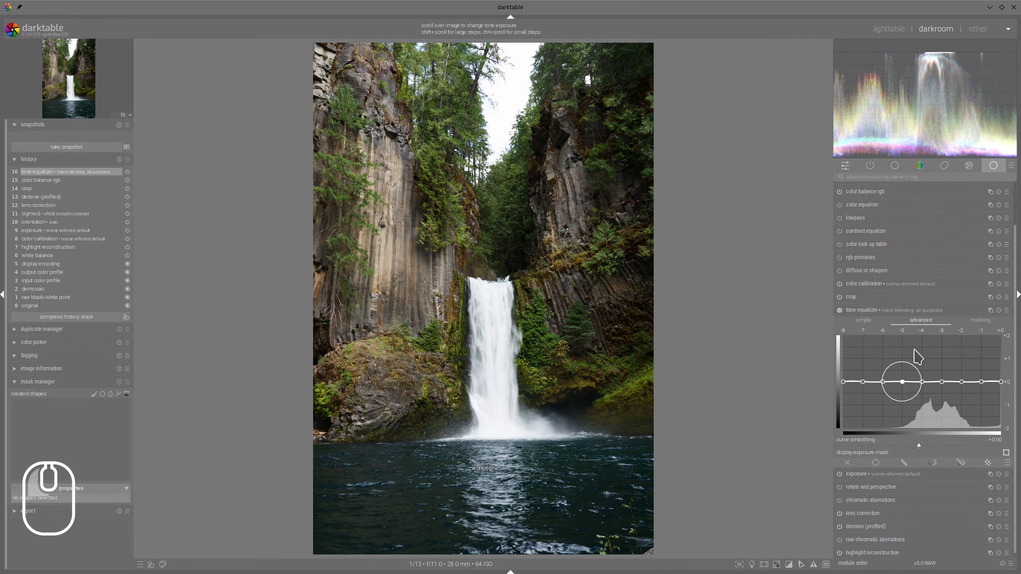
click(991, 324)
click(887, 433)
click(933, 320)
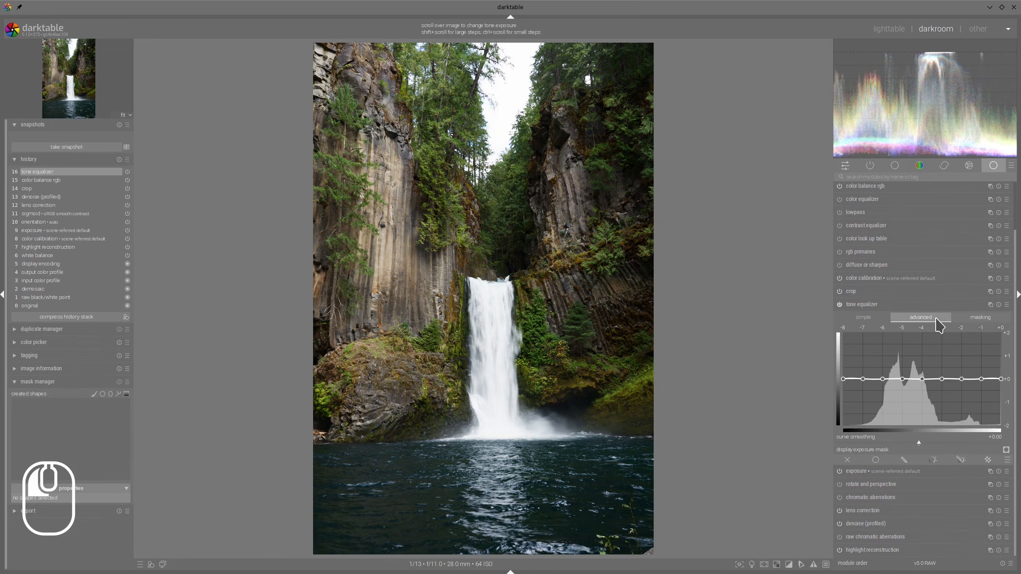
Step: Lower the brightest end of the tone equalizer curve to about -2 EV and inspect the sky between the cliffs up close
scroll(999, 386, down, 4)
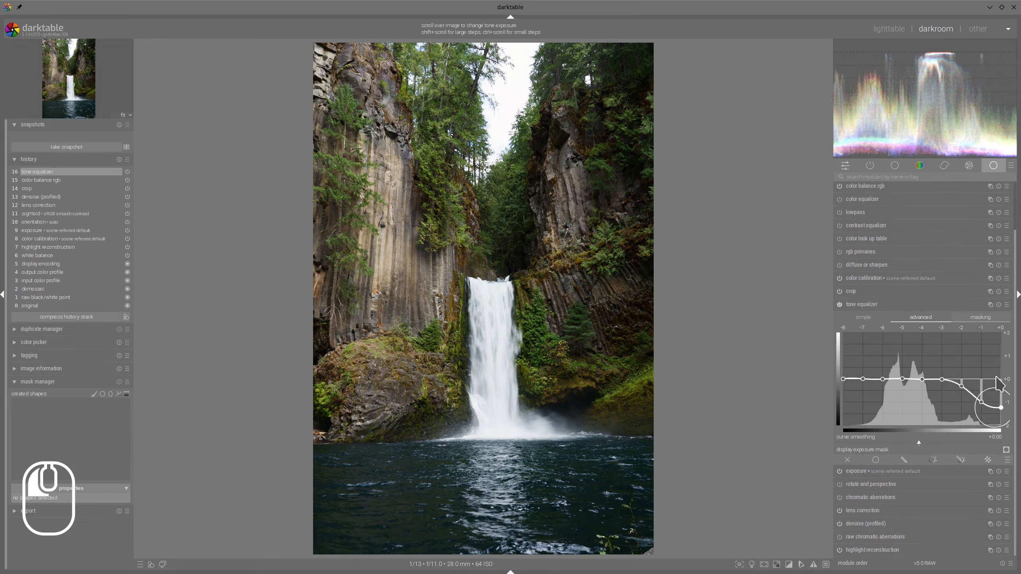
scroll(1000, 386, down, 4)
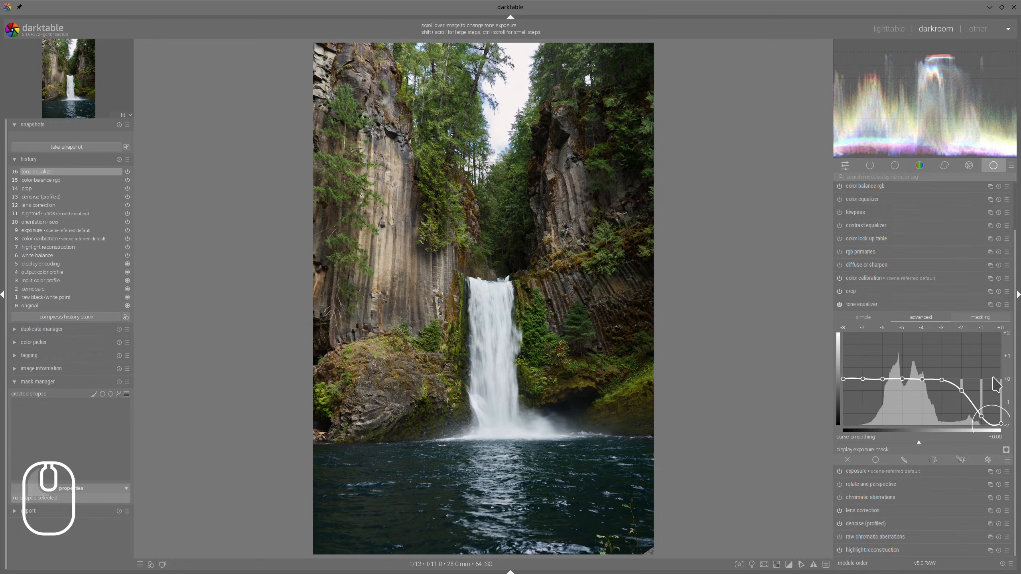
scroll(998, 384, up, 2)
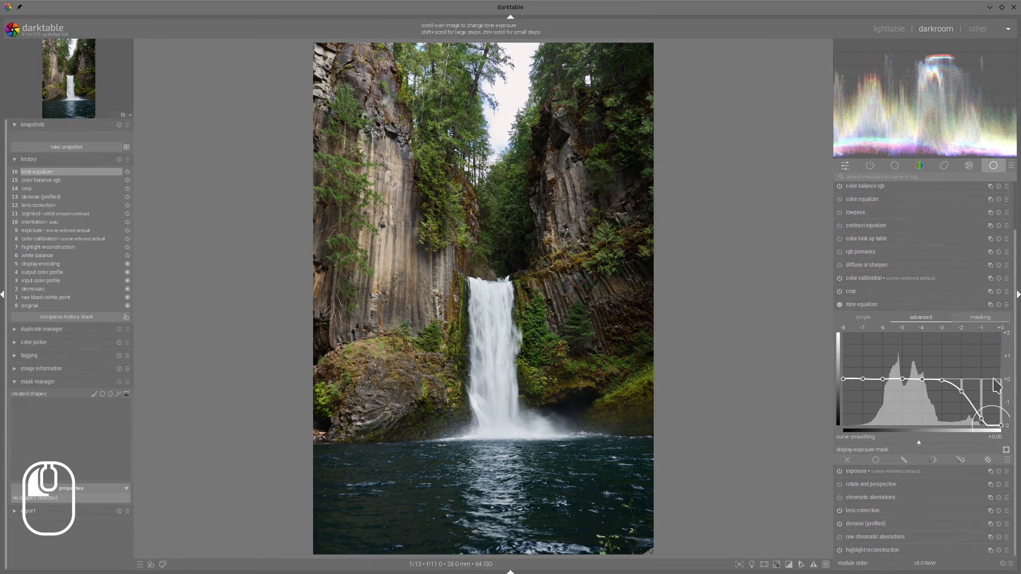
click(889, 307)
scroll(514, 137, up, 3)
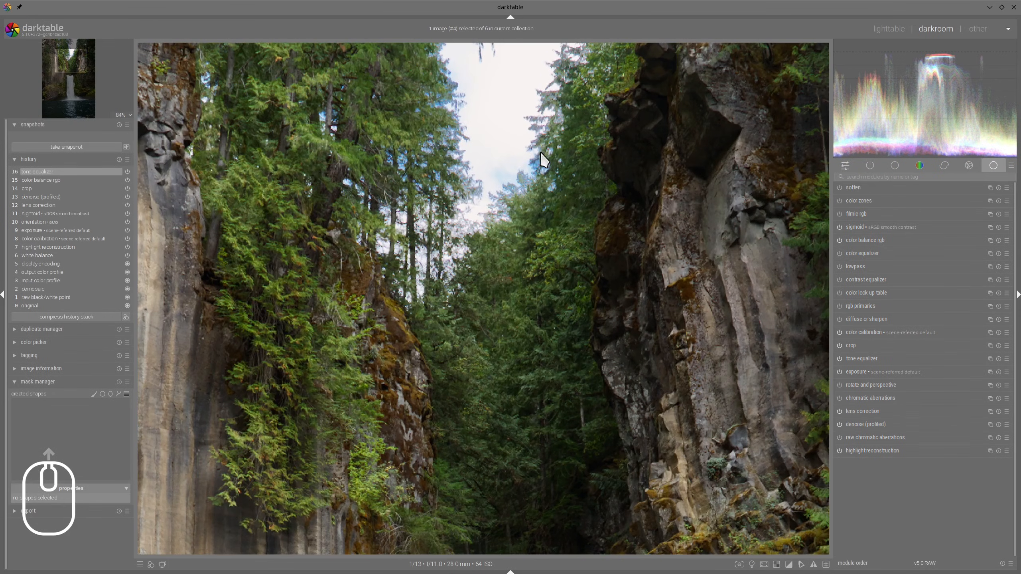
scroll(540, 152, down, 2)
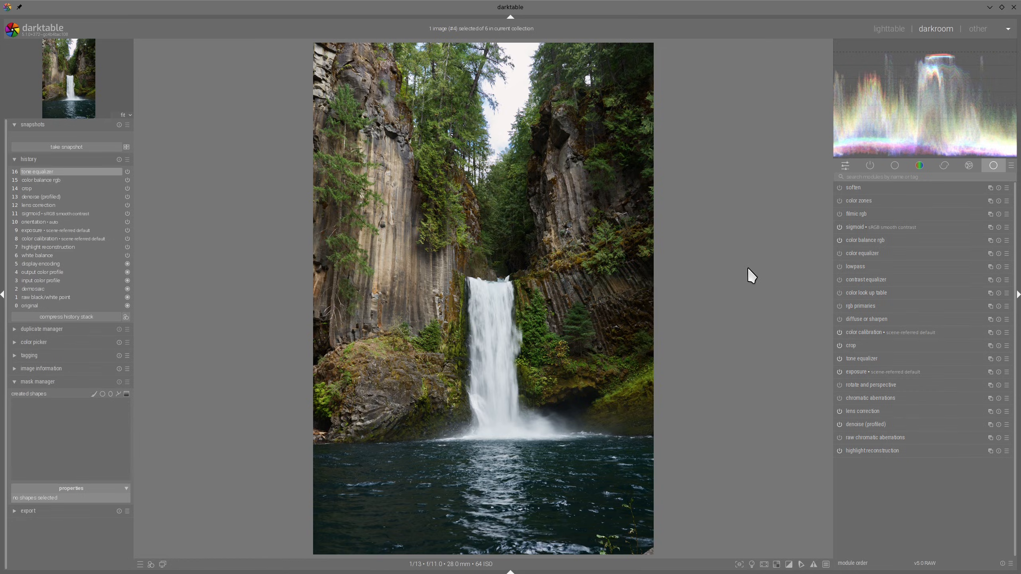
Step: Compare the waterfall edit with the Oregon waterfall post on Instagram
key(alt)
key(alt+Tab)
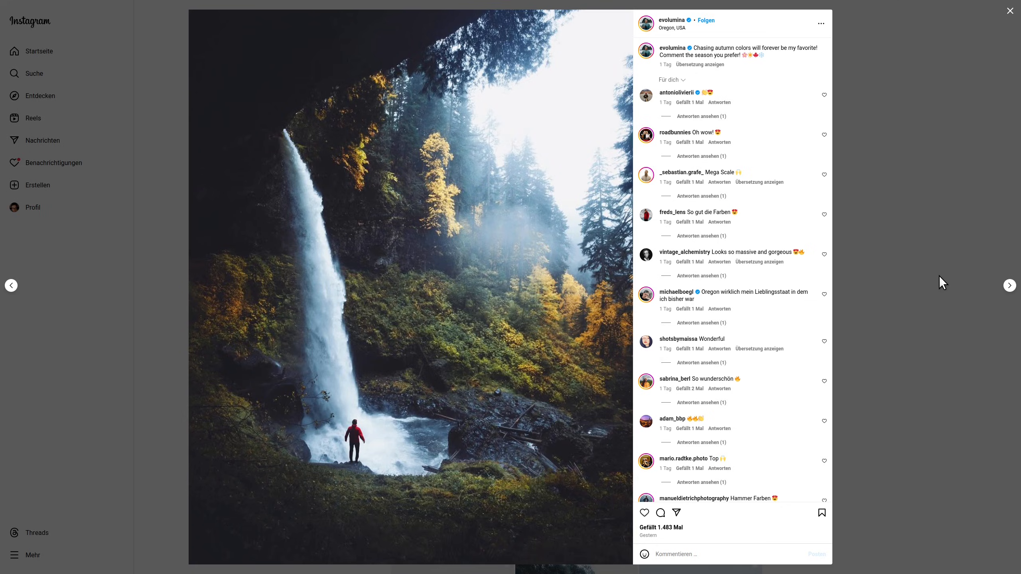
key(alt+Tab)
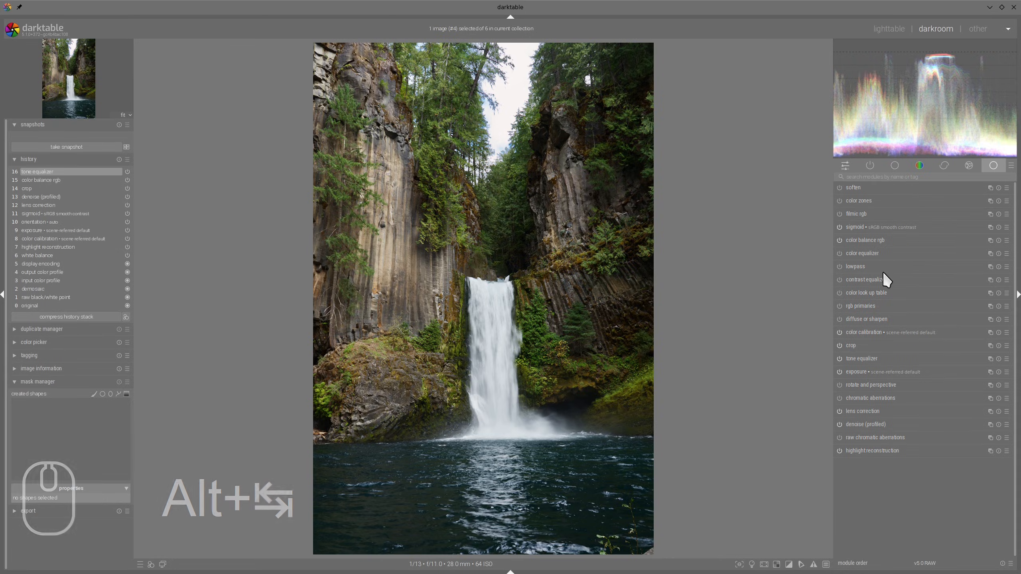
Step: Enable rgb primaries with red purity +50.0%, green hue +11.9°, green purity +31.9%, blue hue -7.1° and blue purity +40.6%
click(839, 305)
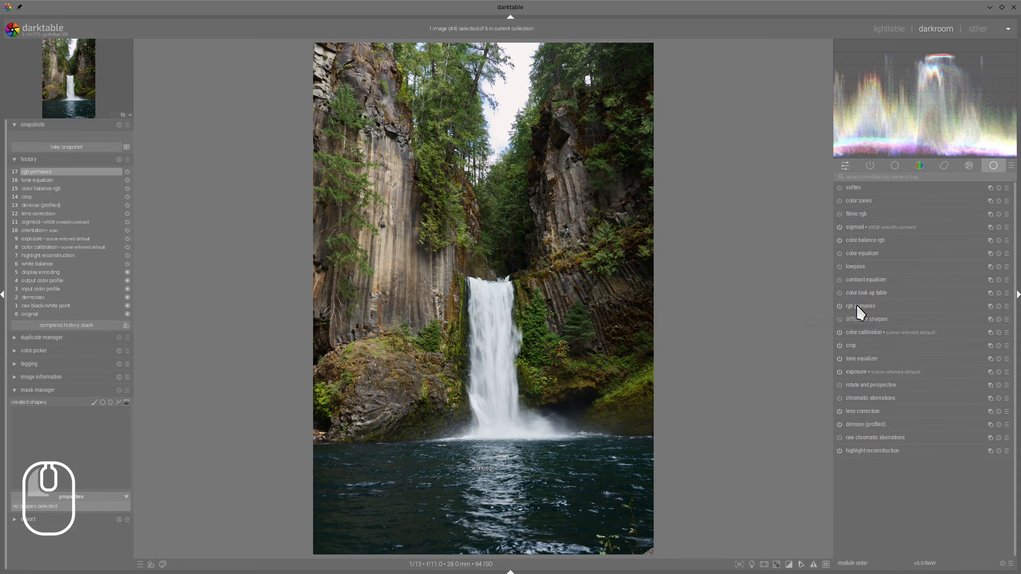
click(857, 305)
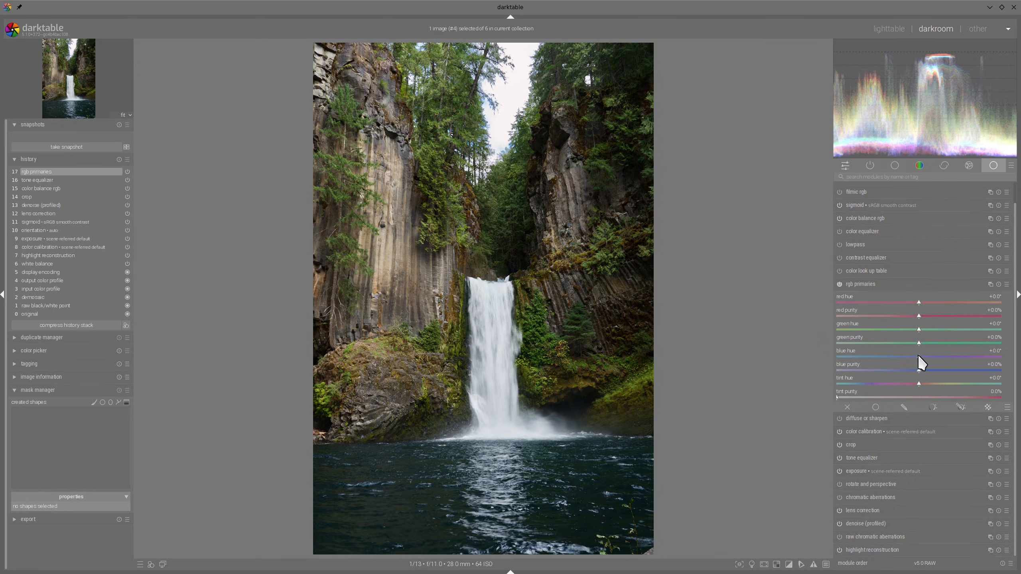
drag(919, 356, 889, 356)
drag(924, 316, 1005, 318)
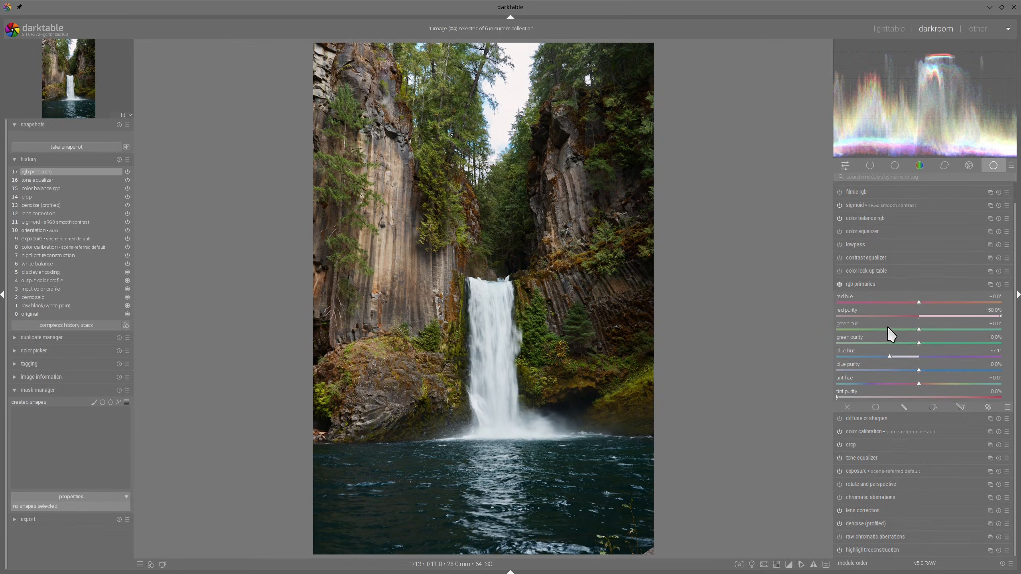
drag(920, 329, 969, 329)
drag(928, 343, 970, 342)
drag(930, 369, 987, 370)
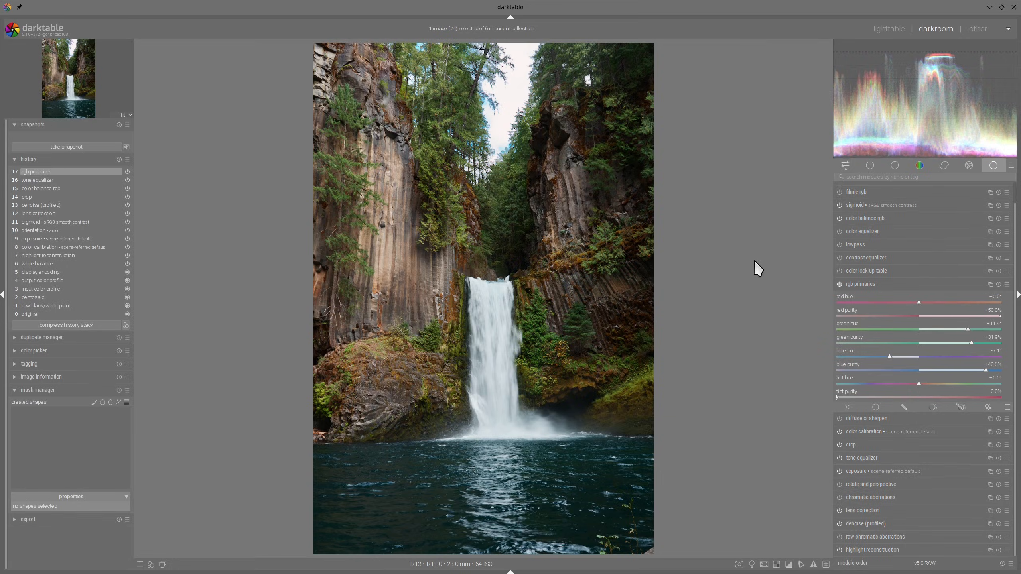
Step: Set the rgb primaries tint hue to -123.4° and tint purity to 8.3%, comparing the photo with the Oregon post on Instagram
key(alt+Tab)
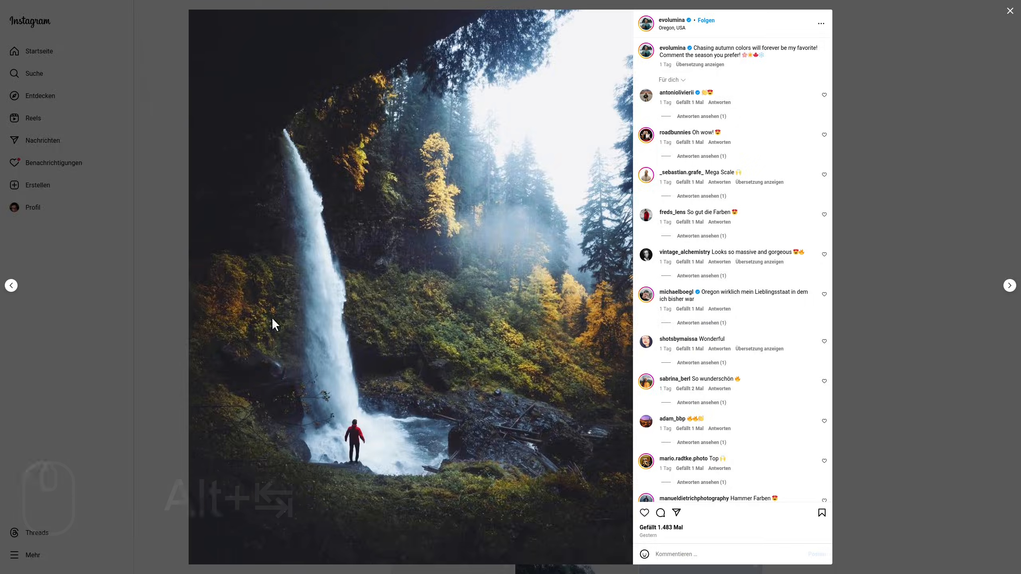
key(alt+Tab)
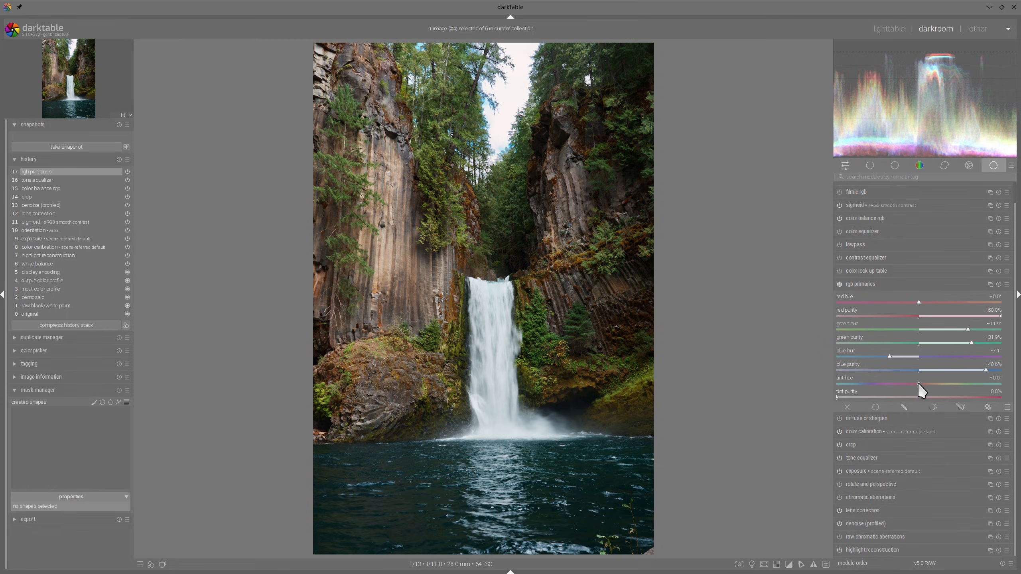
mouse_move(919, 382)
mouse_down()
mouse_move(857, 386)
mouse_move(905, 398)
mouse_move(861, 383)
mouse_up()
key(alt+Tab)
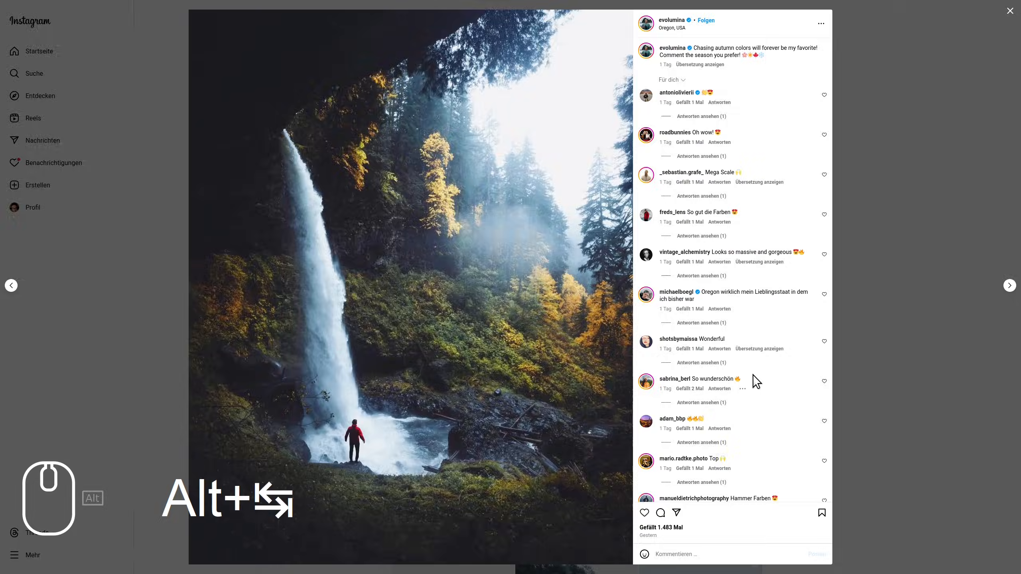
key(alt+Tab)
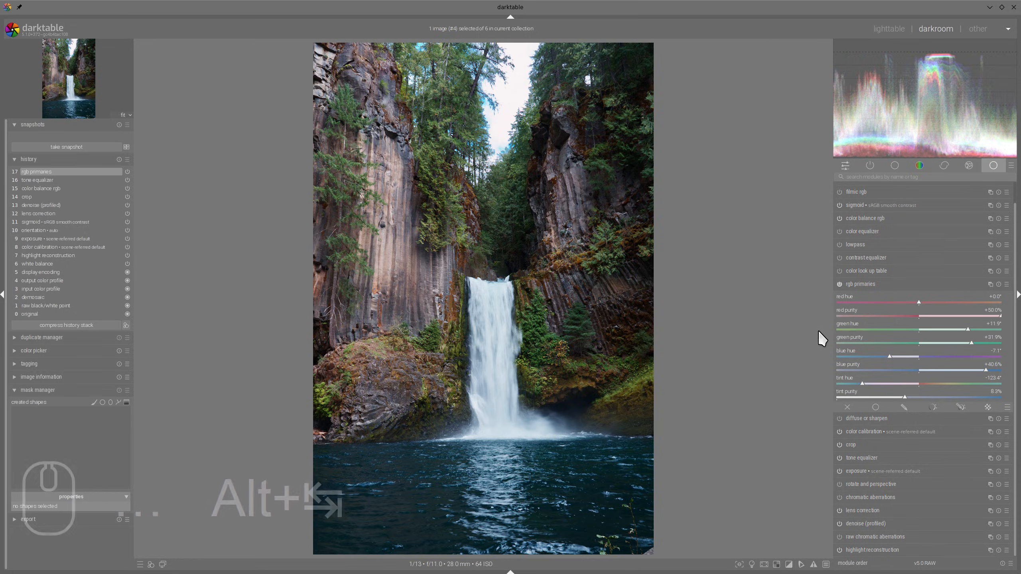
key(alt+Tab)
key(alt+Tab)
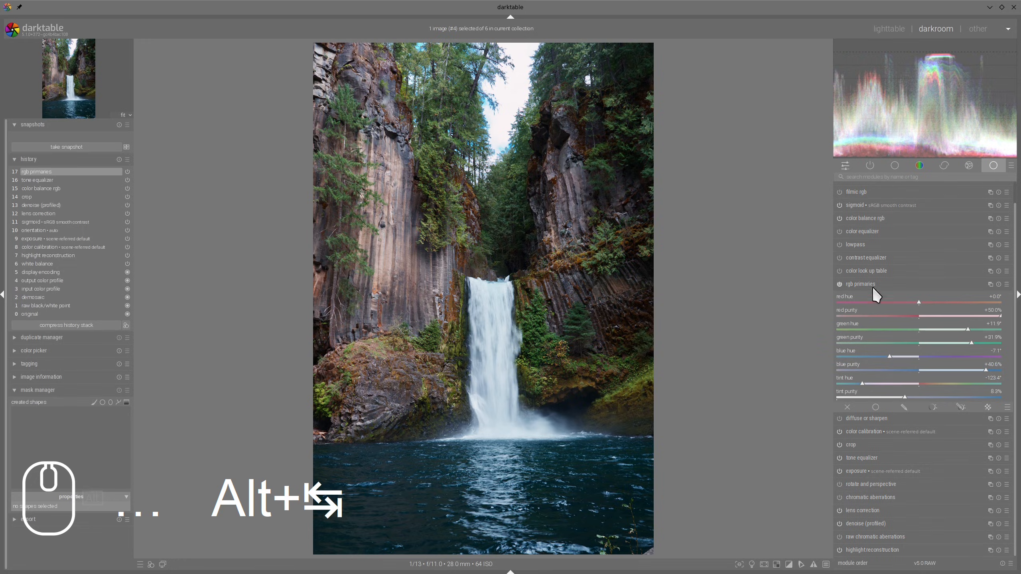
click(870, 283)
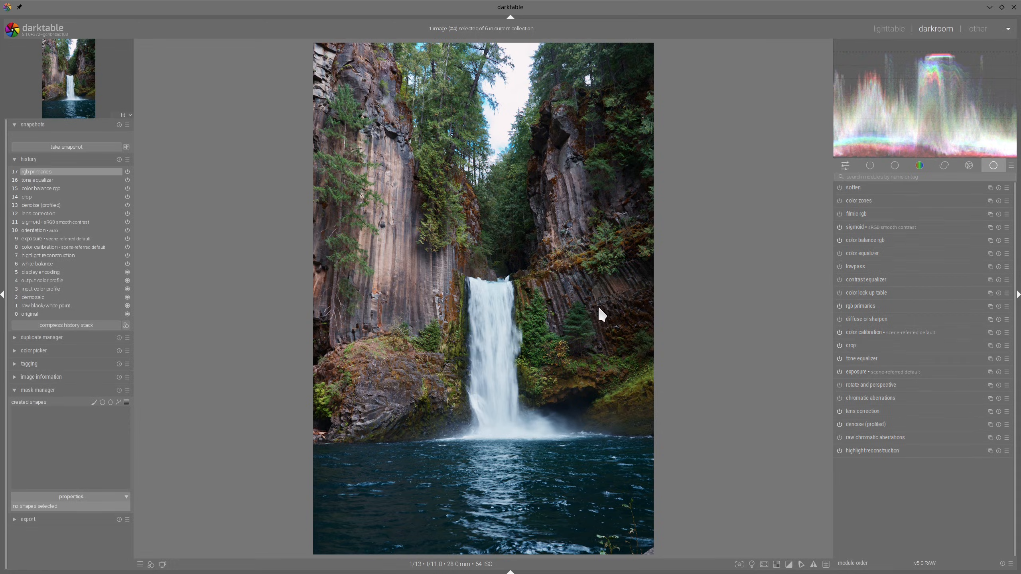
Step: Recheck the Instagram reference and enable diffuse or sharpen with 3 iterations, 197 px radius span, 1st order speed 71.01% and 2nd order speed 67.15%
key(alt+Tab)
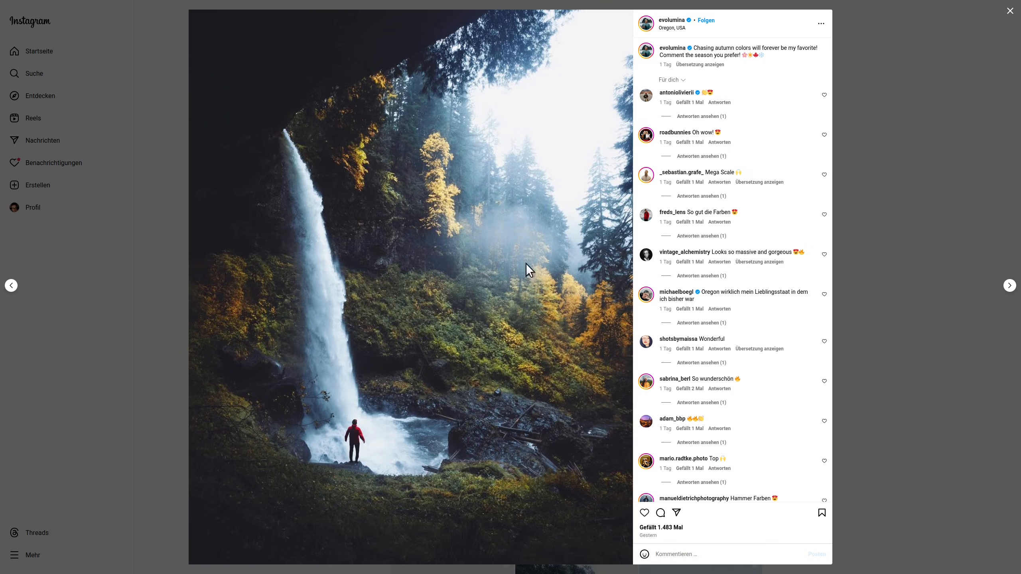
key(alt+Tab)
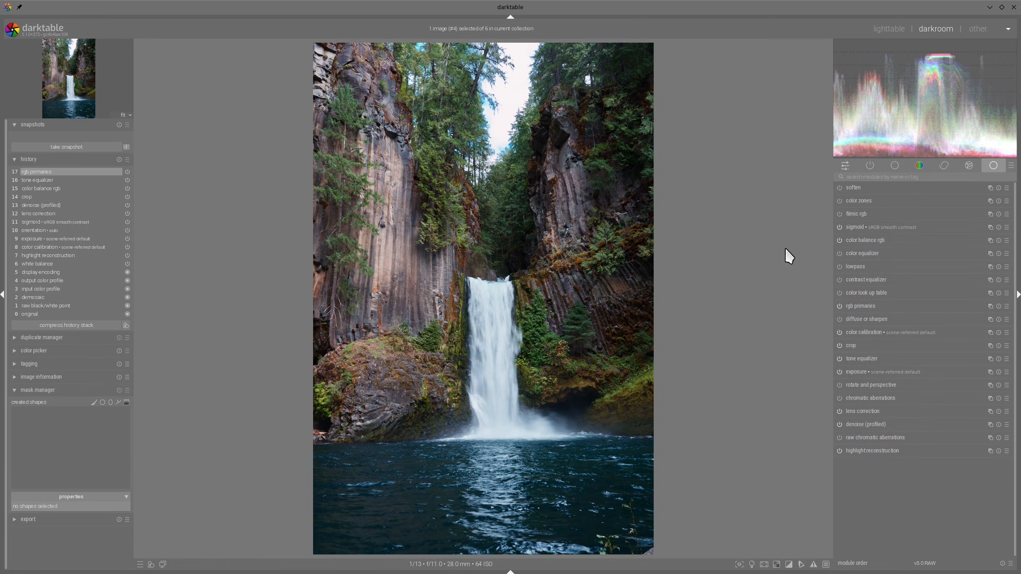
click(839, 319)
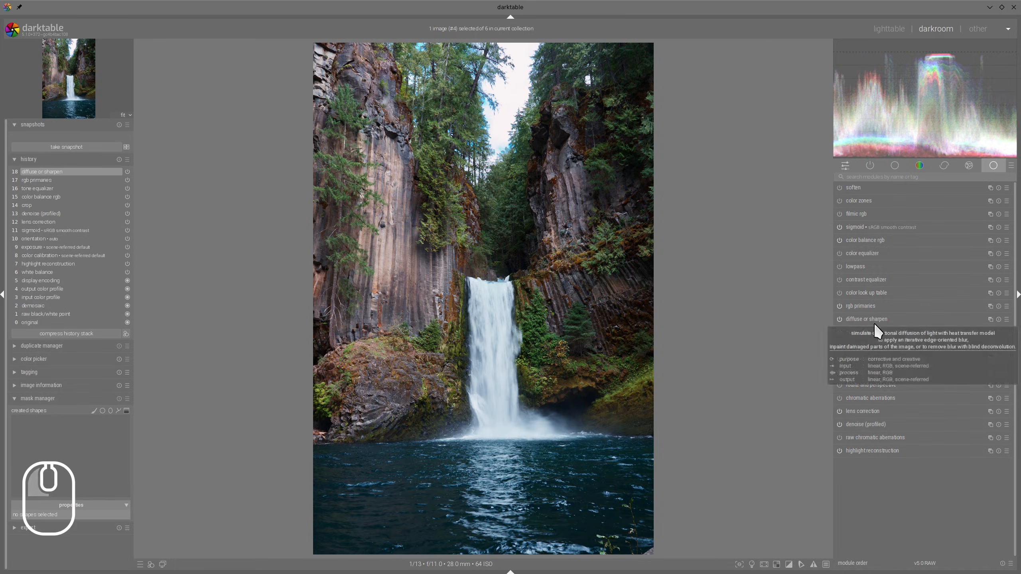
click(874, 322)
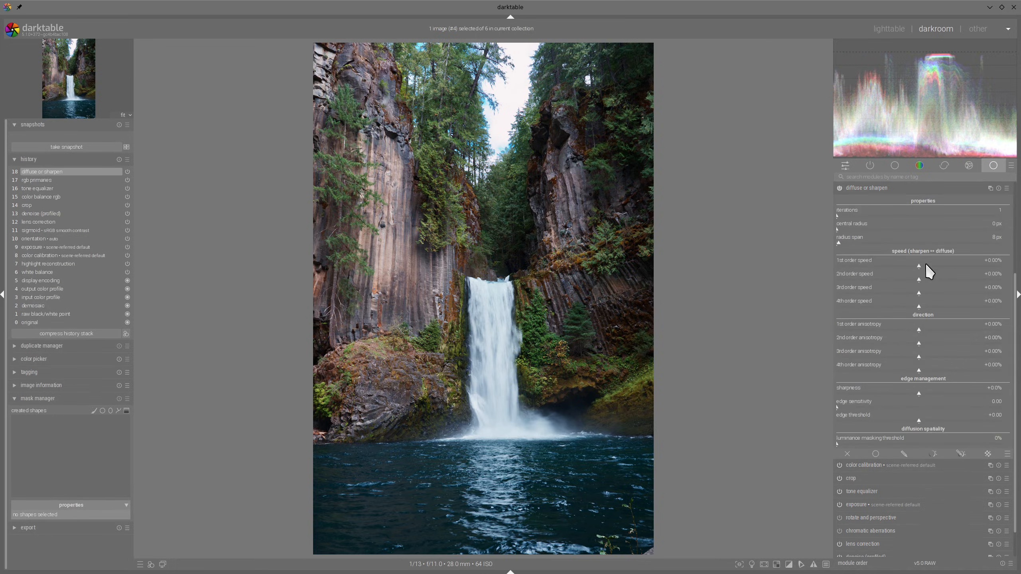
drag(937, 267, 972, 281)
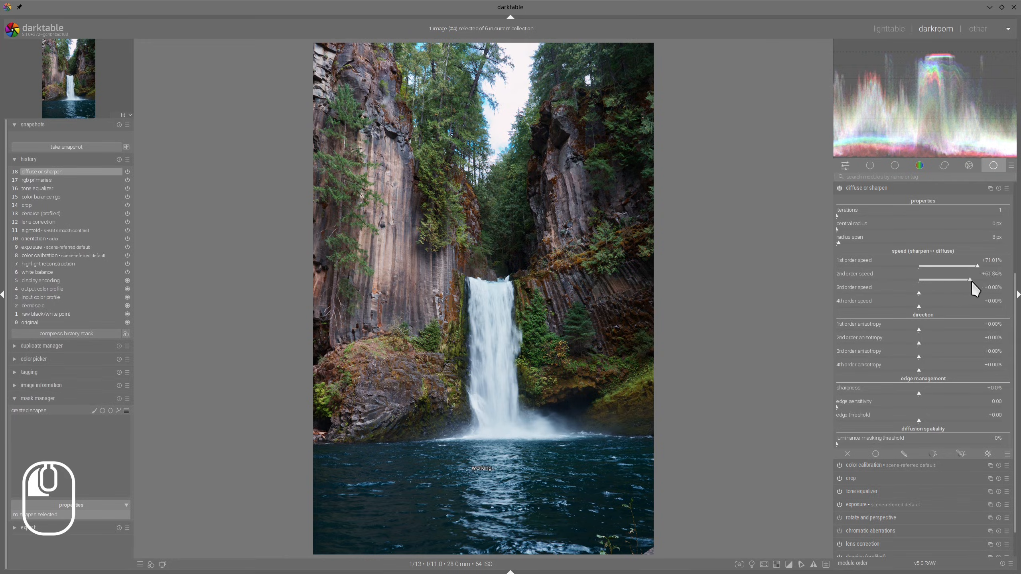
drag(943, 233, 900, 243)
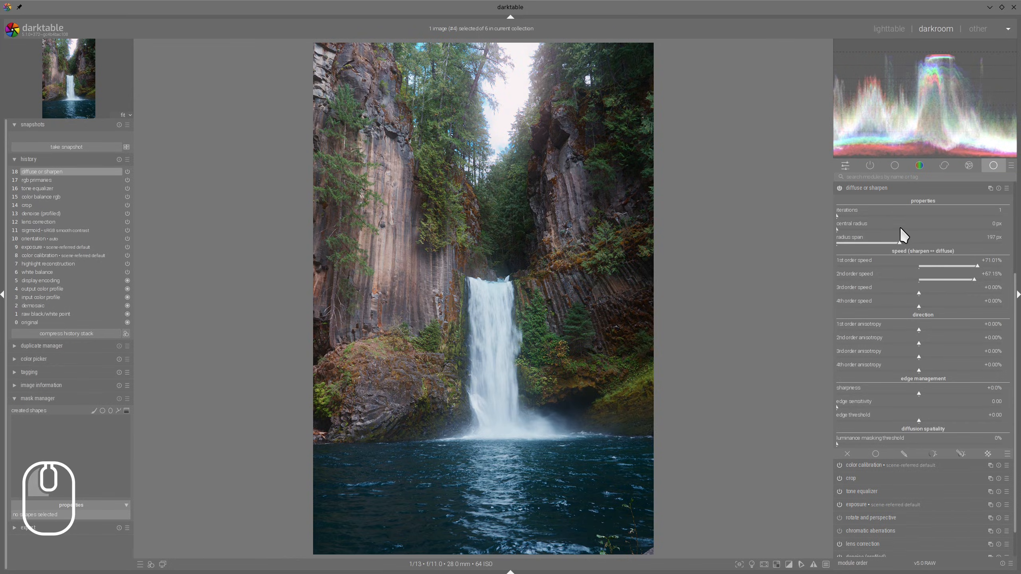
click(839, 212)
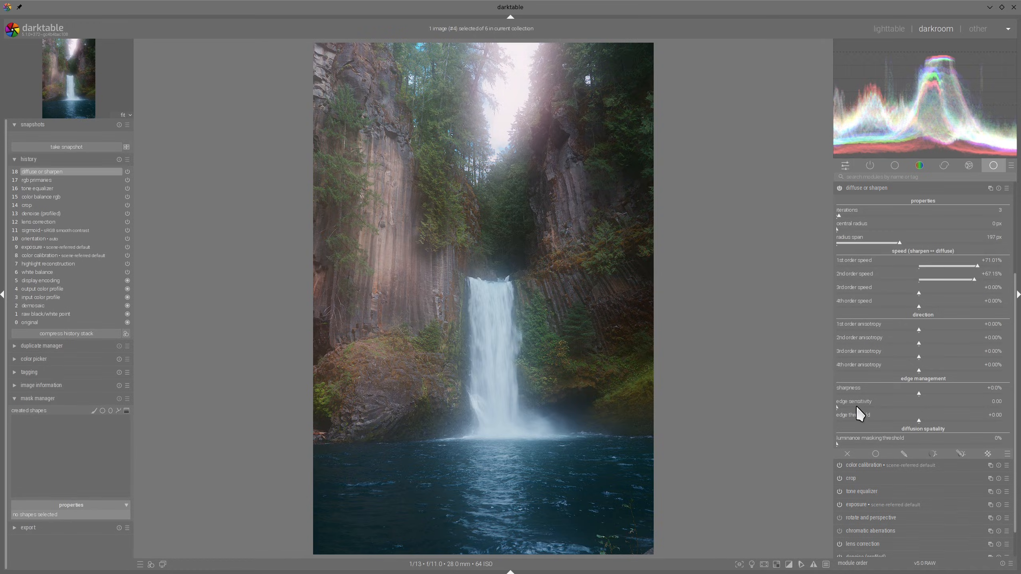
Step: Refine the diffuse or sharpen glow with edge sensitivity 0.03, radius span 294 px and edge threshold 0.22
drag(856, 405, 838, 409)
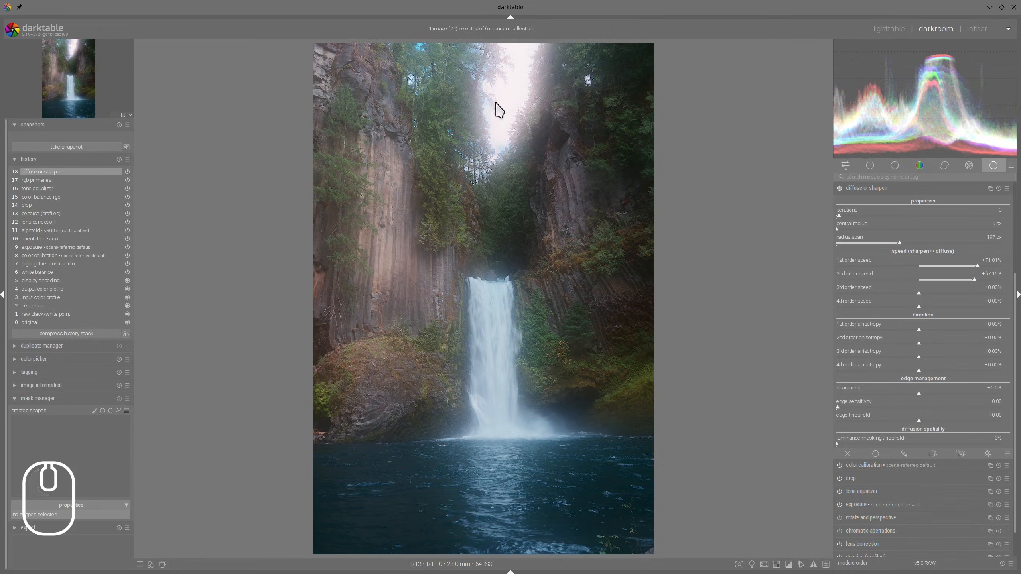
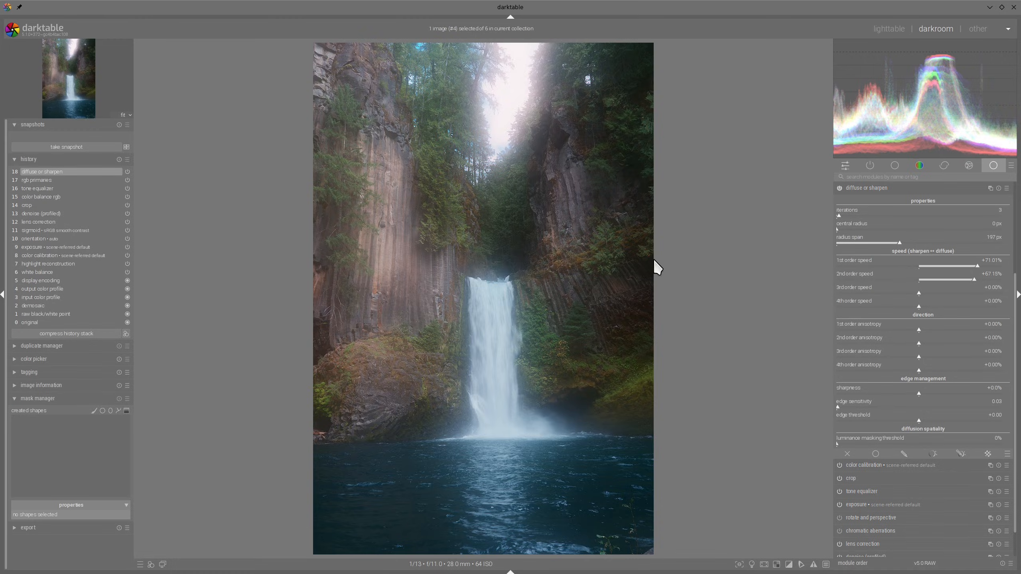
drag(902, 244, 930, 242)
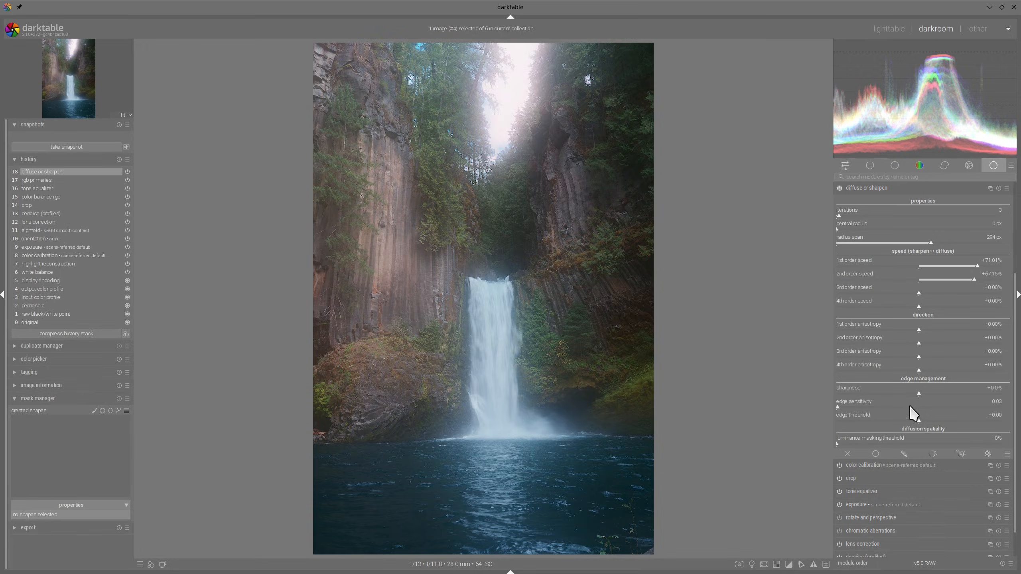
scroll(921, 420, down, 1)
drag(920, 420, 930, 422)
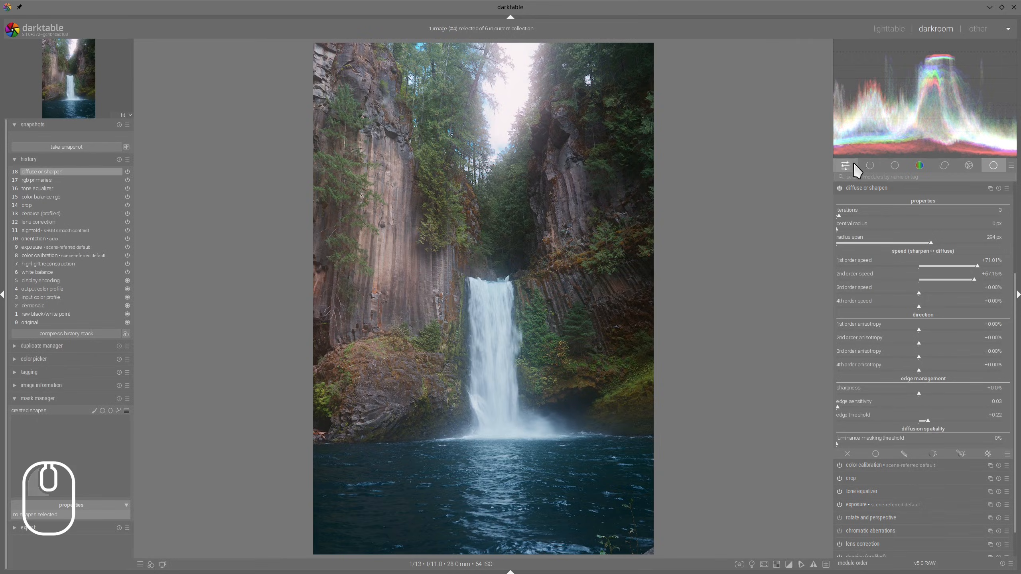
Step: Switch the diffuse or sharpen module off and back on to compare the photo with and without the glow
click(836, 187)
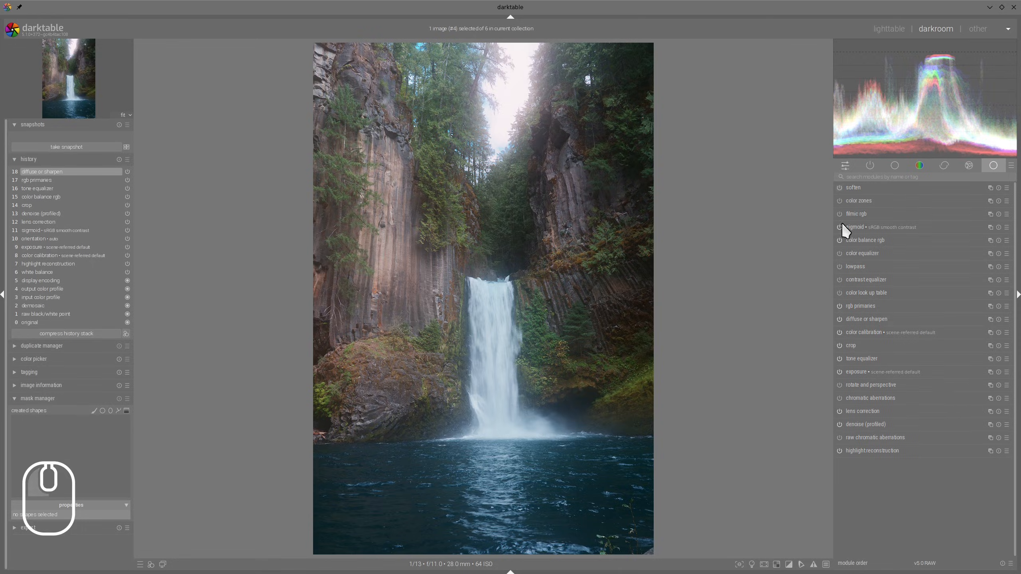
click(840, 319)
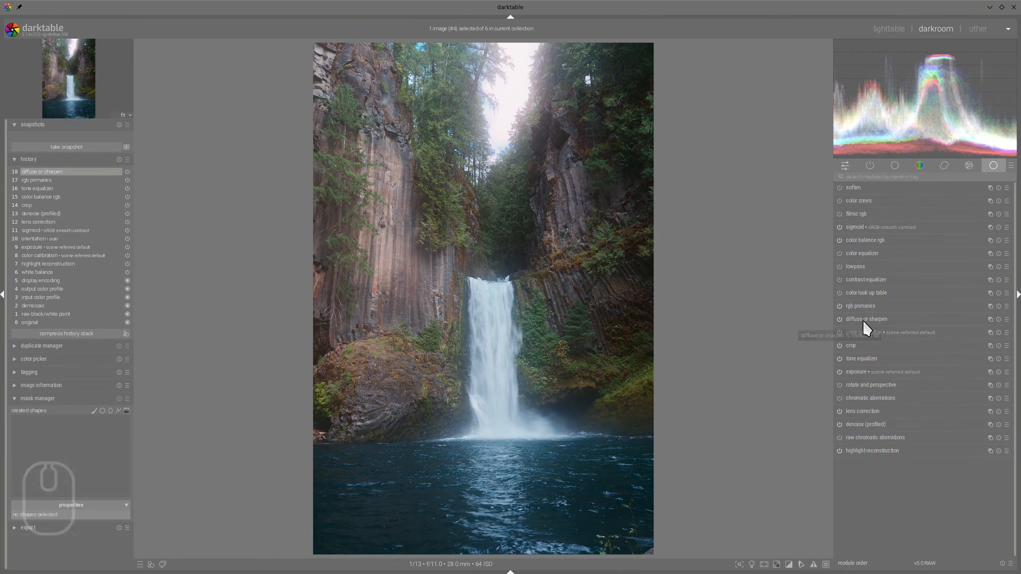
click(867, 320)
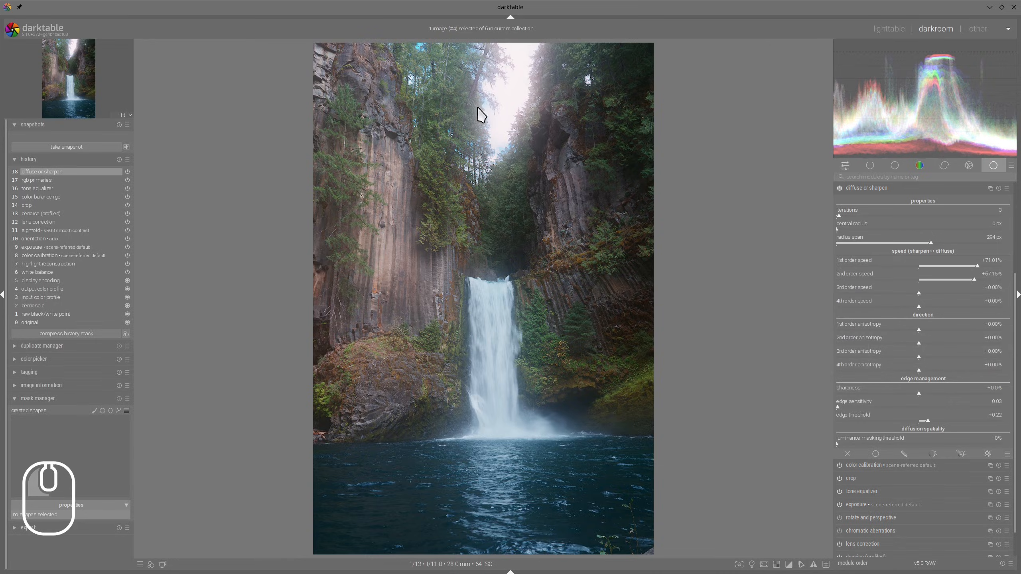
click(886, 189)
Step: Change the highlight reconstruction method to clip highlights and check the sky between the trees
scroll(535, 114, up, 2)
scroll(546, 117, up, 2)
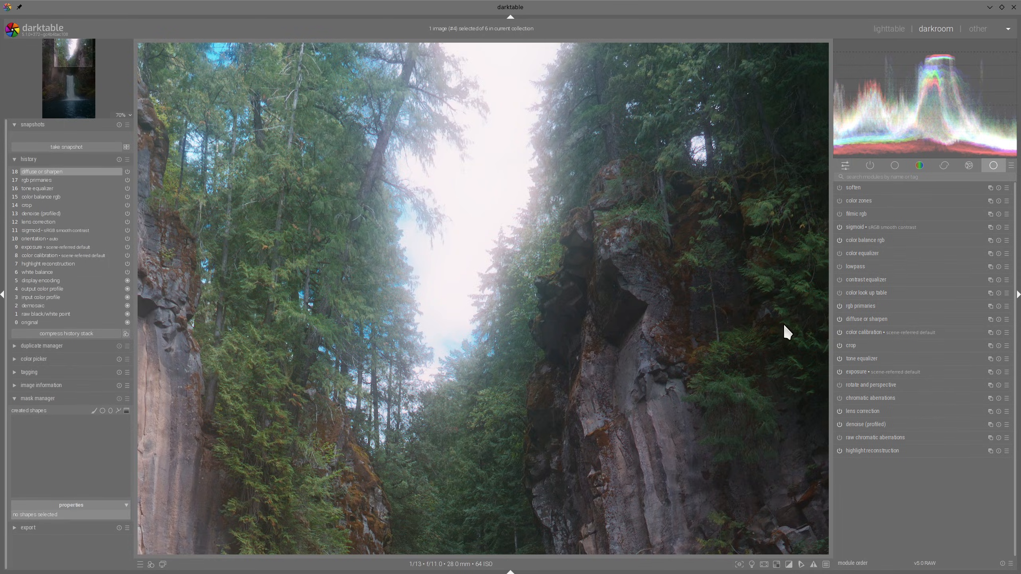
click(856, 450)
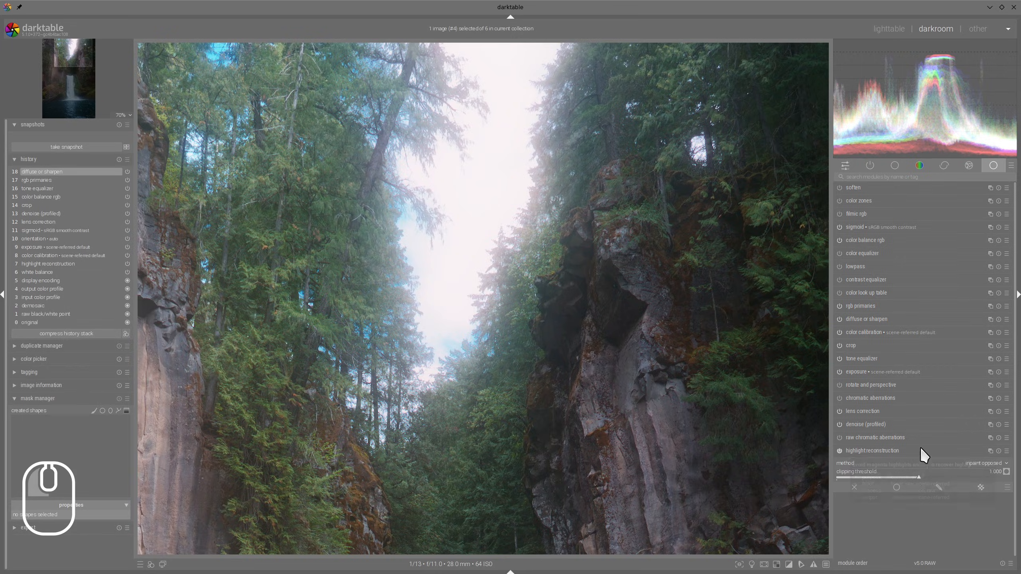
click(992, 464)
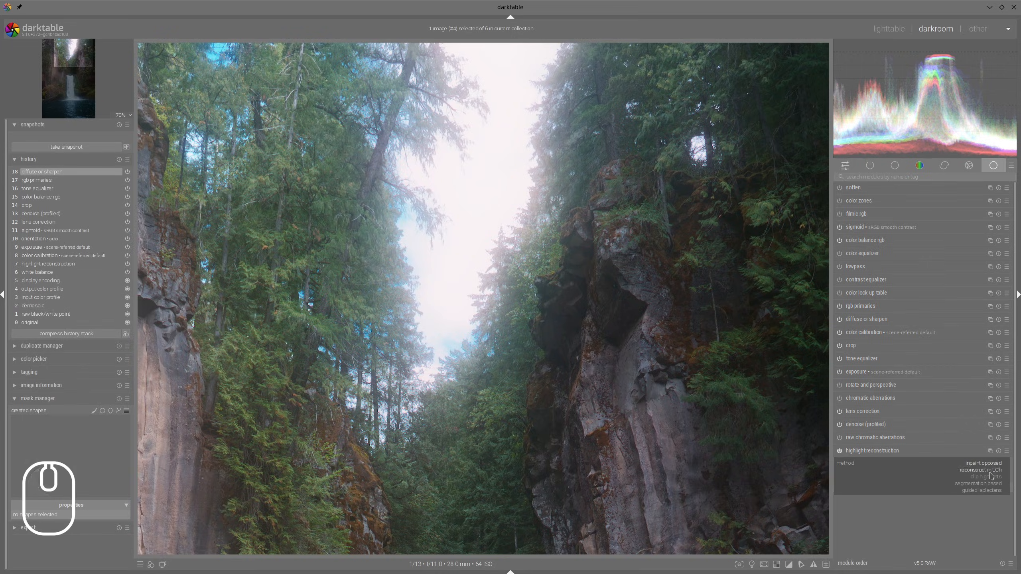
click(988, 476)
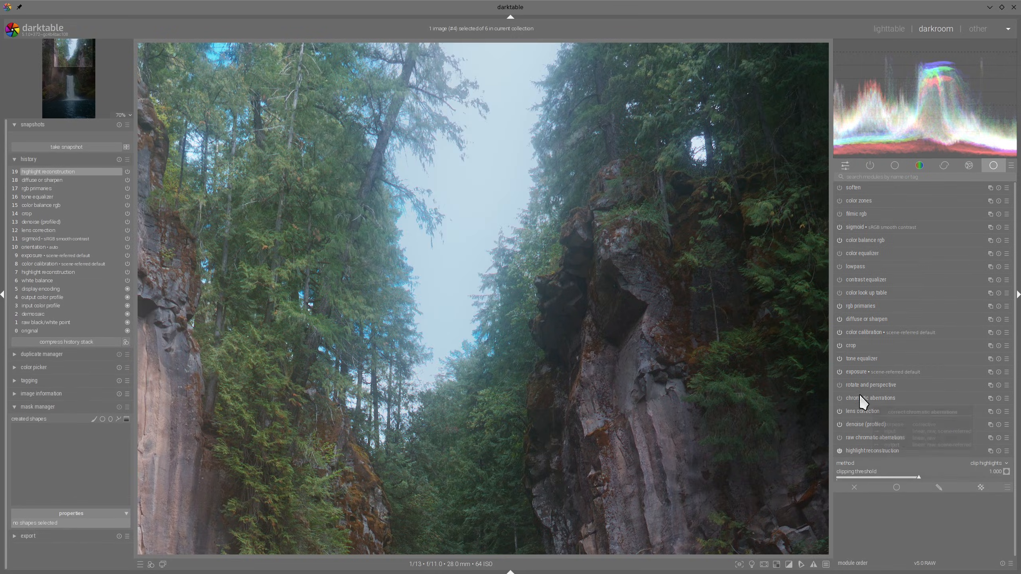
click(890, 450)
scroll(681, 352, down, 3)
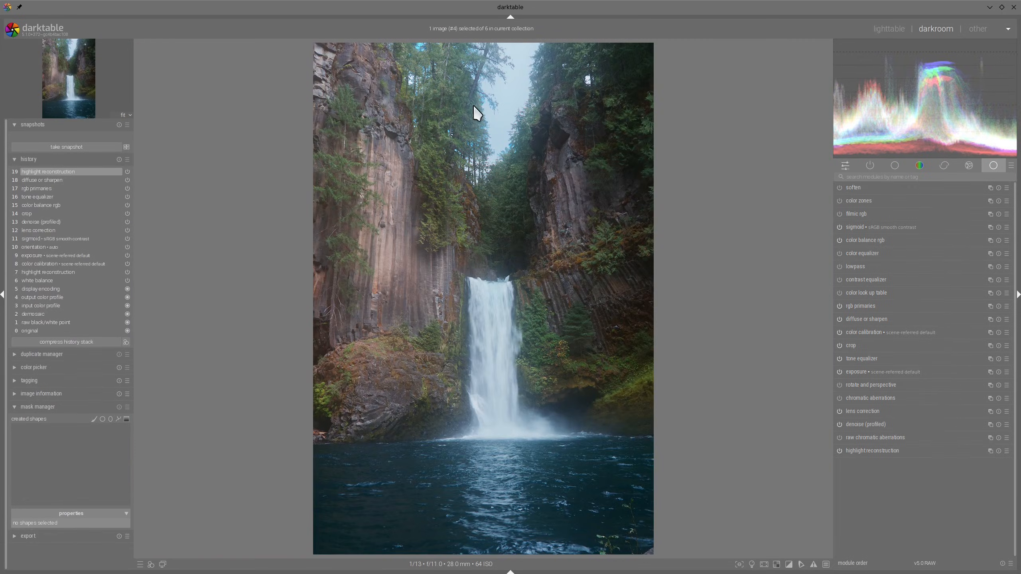
Step: Enable chromatic aberrations with very large chromatic aberration on, radius 14.40 and strength 2.90, and inspect the branches against the sky
scroll(518, 131, up, 5)
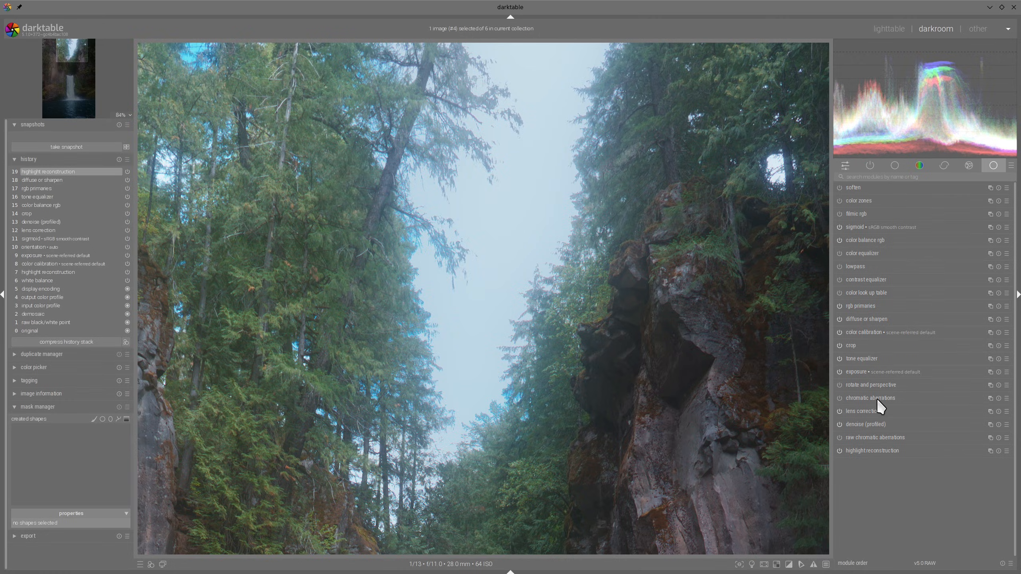
click(840, 398)
click(857, 397)
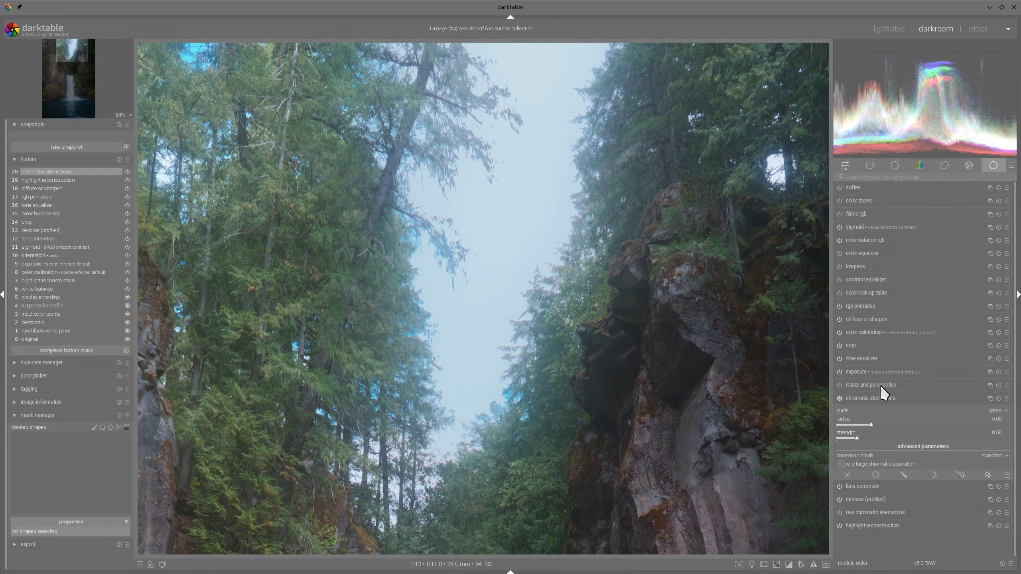
click(841, 464)
mouse_move(886, 425)
mouse_down()
mouse_move(953, 425)
mouse_move(930, 440)
mouse_move(943, 438)
mouse_up()
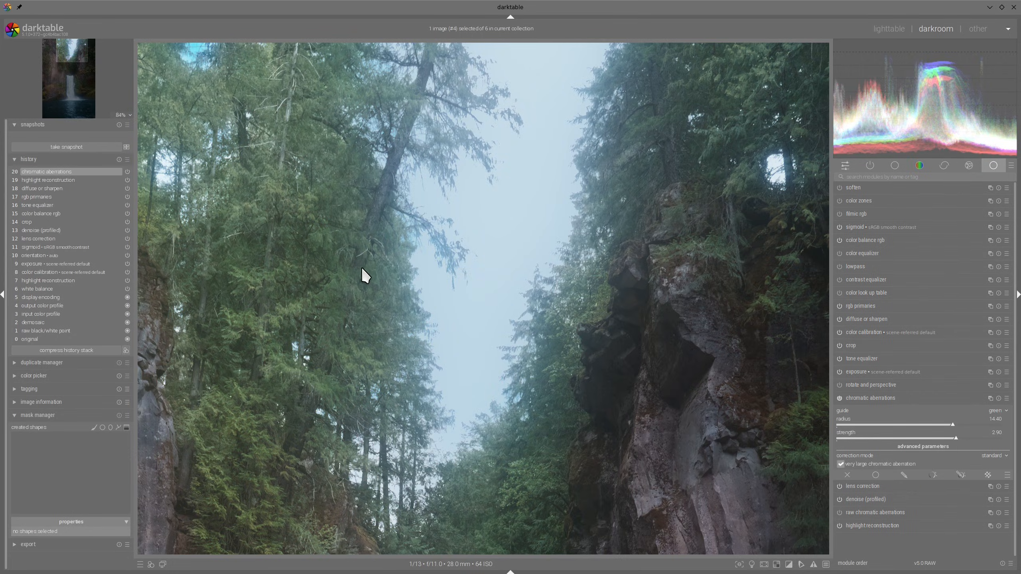
scroll(505, 374, down, 2)
scroll(422, 257, down, 1)
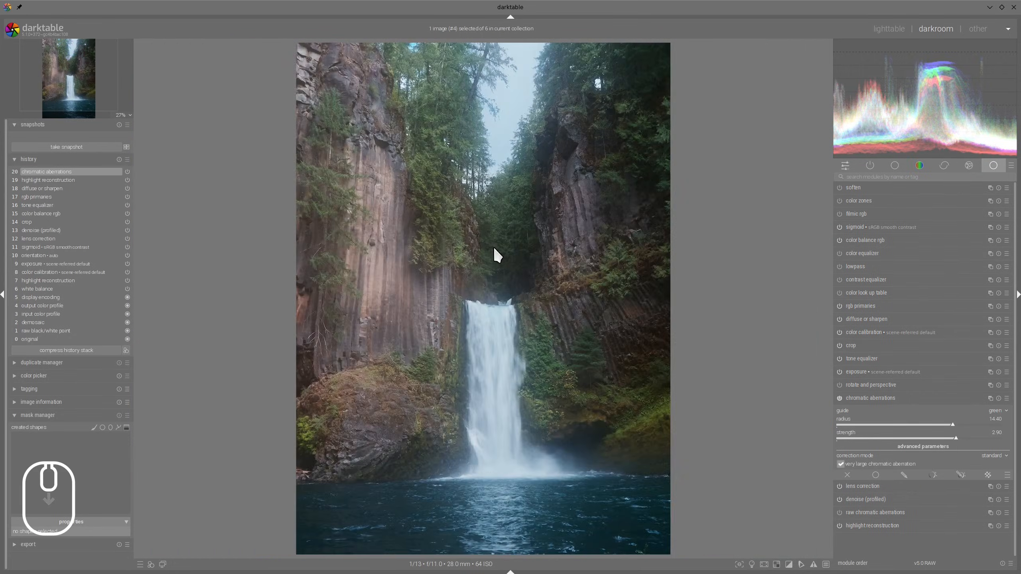
scroll(521, 267, up, 3)
drag(532, 243, 658, 299)
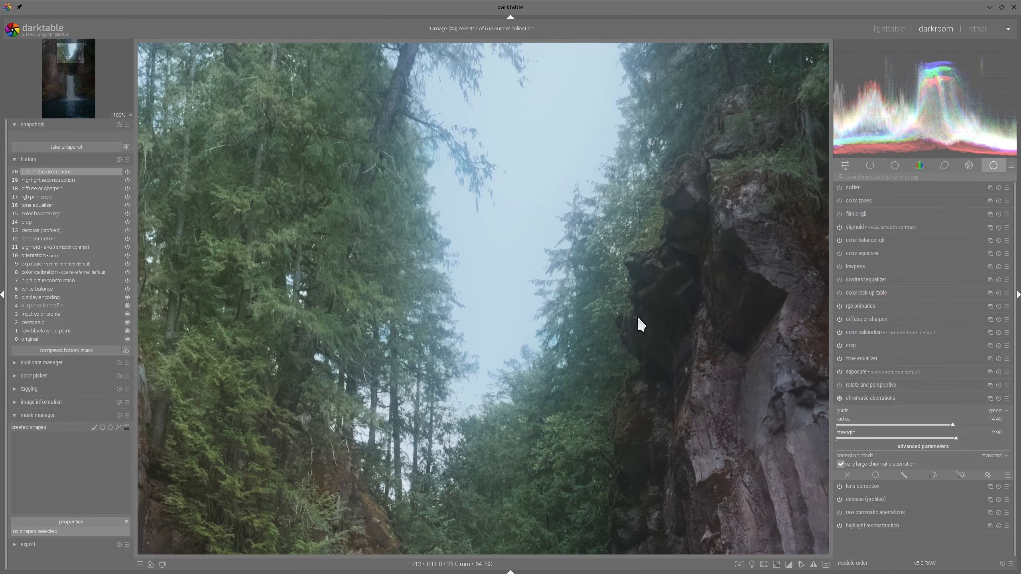
Step: Restrict the chromatic aberration correction to blue tones with a drawn and parametric mask on the hz channel, selecting hues from 193 to 249
click(961, 475)
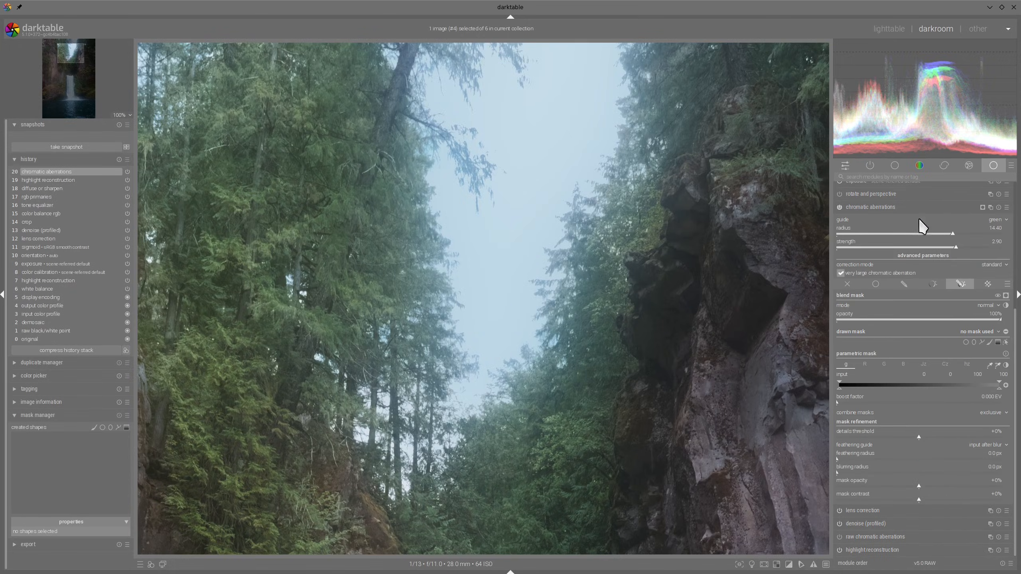
click(966, 364)
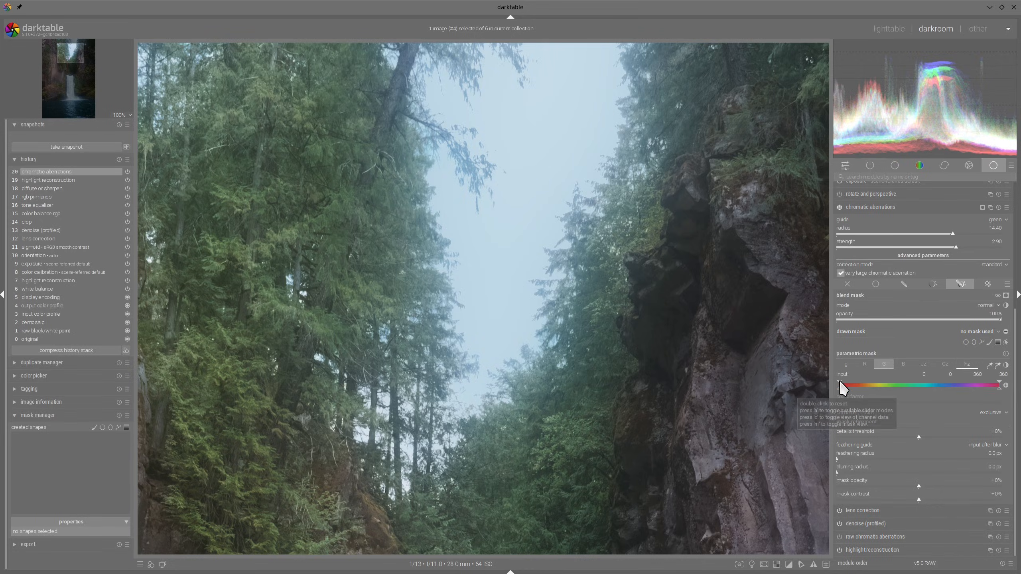
drag(840, 382, 926, 390)
drag(1001, 387, 961, 392)
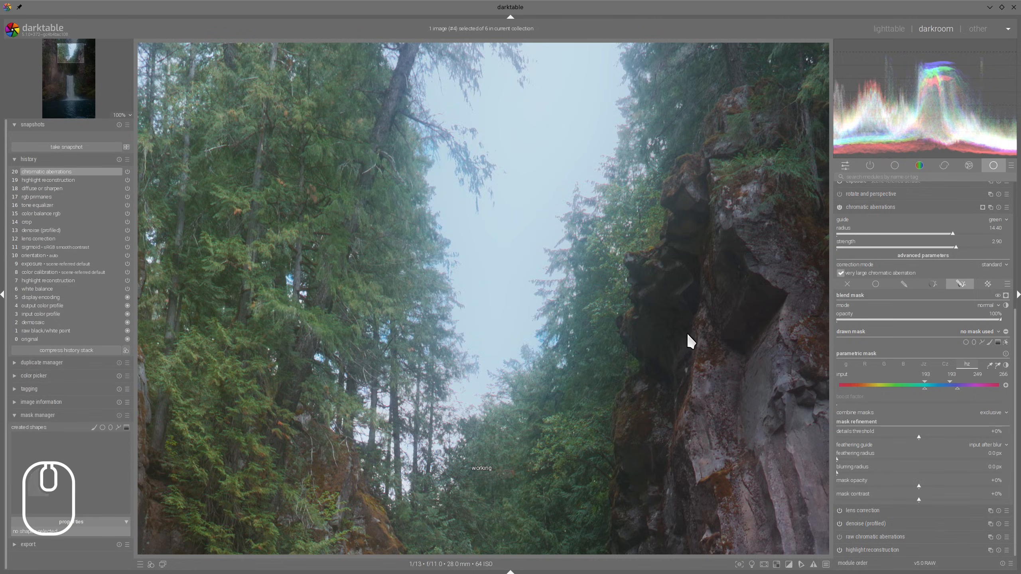
click(840, 206)
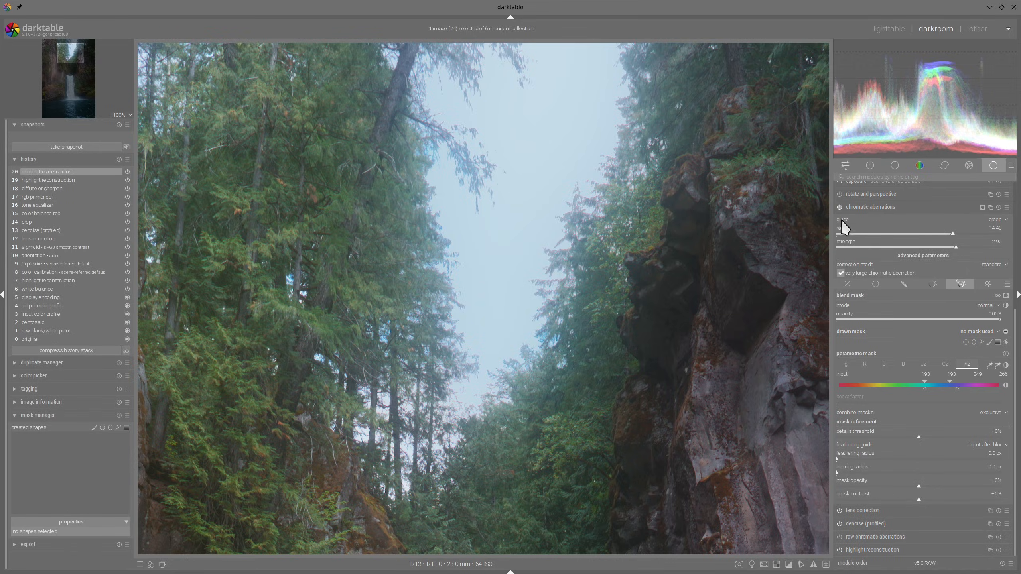
click(876, 206)
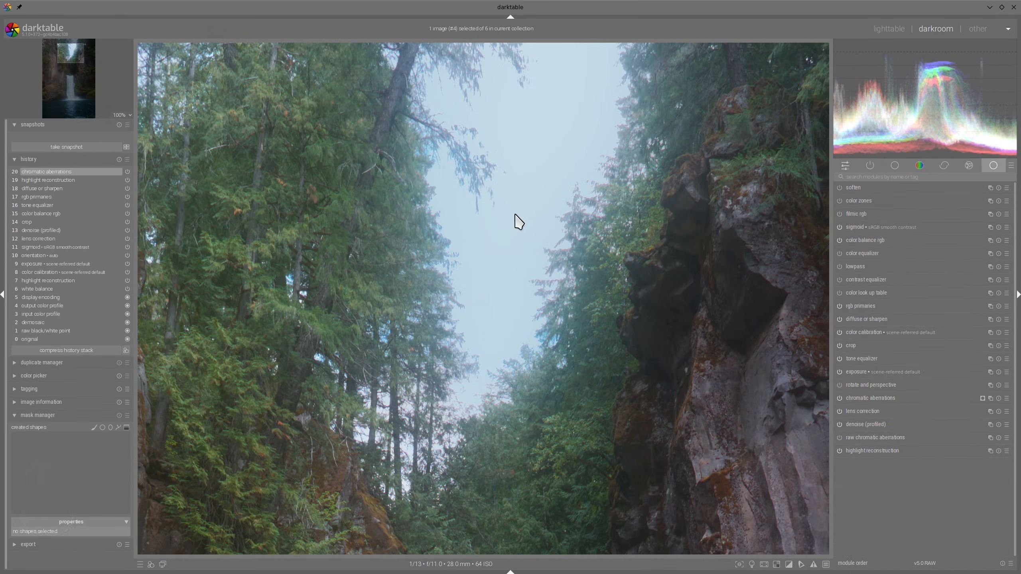
scroll(520, 214, down, 1)
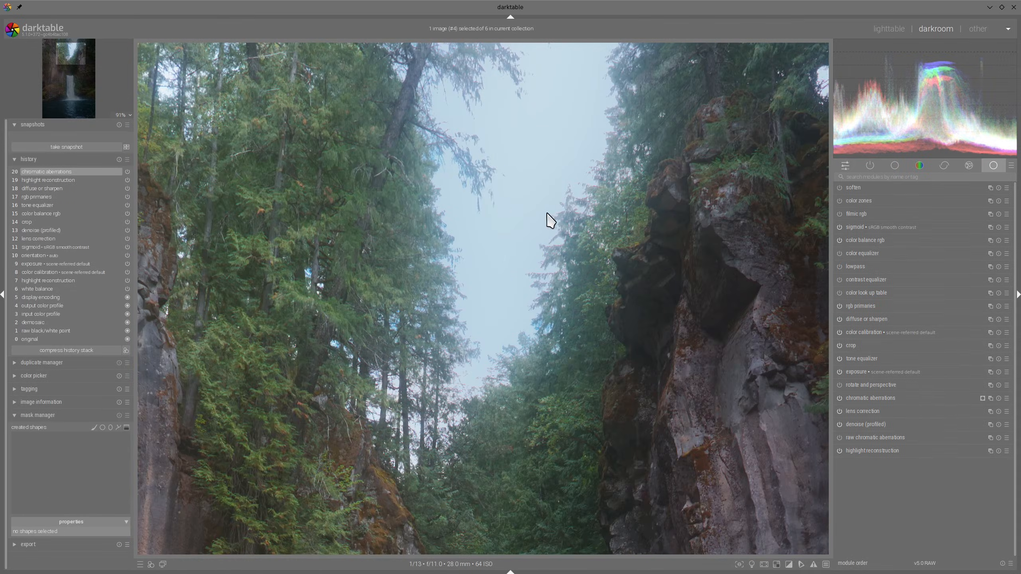
scroll(550, 211, down, 1)
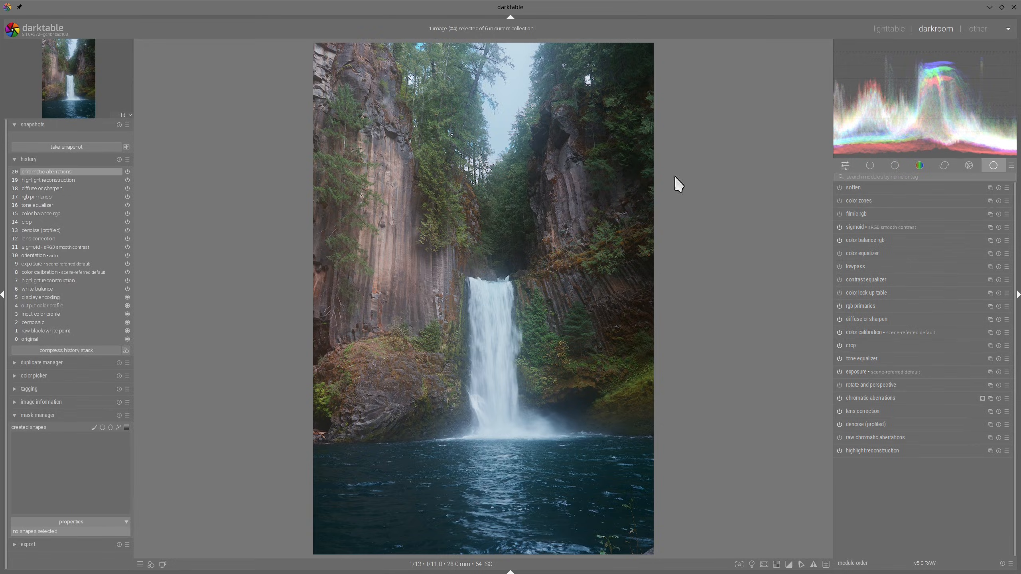
Step: Set the color balance rgb perceptual brilliance to +51.21% for highlights and -18.36% for shadows
click(880, 244)
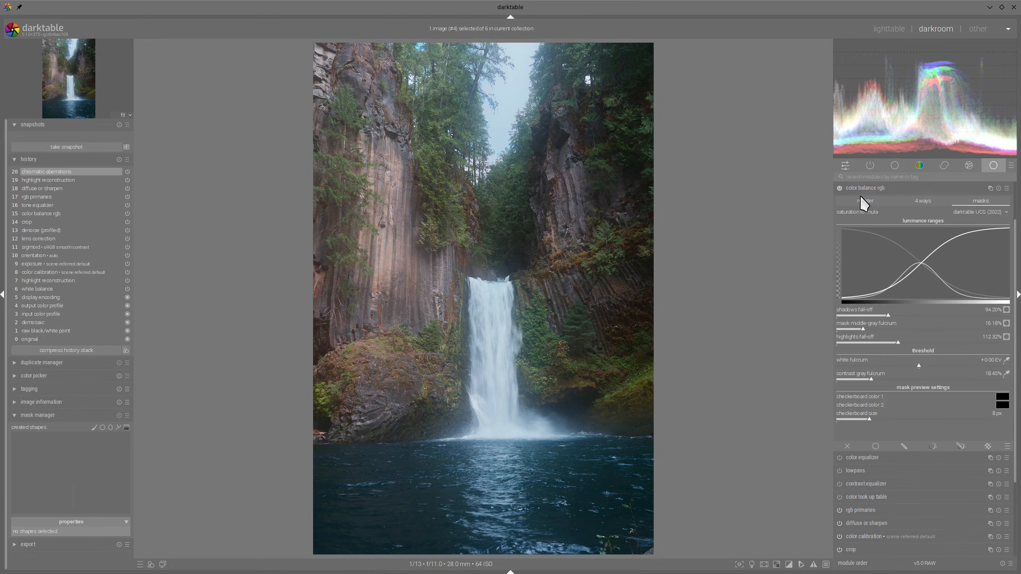
click(865, 200)
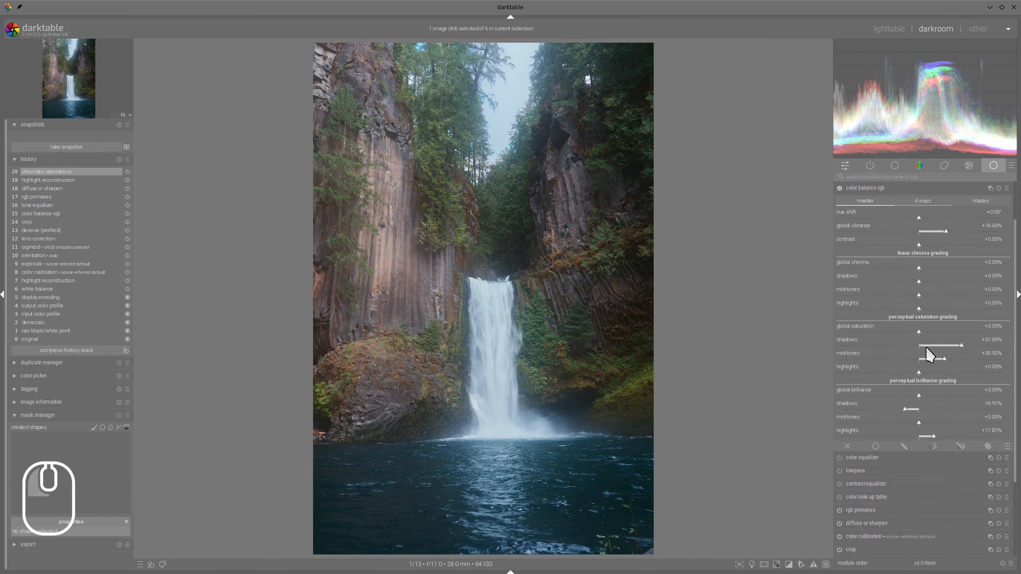
drag(938, 434, 961, 435)
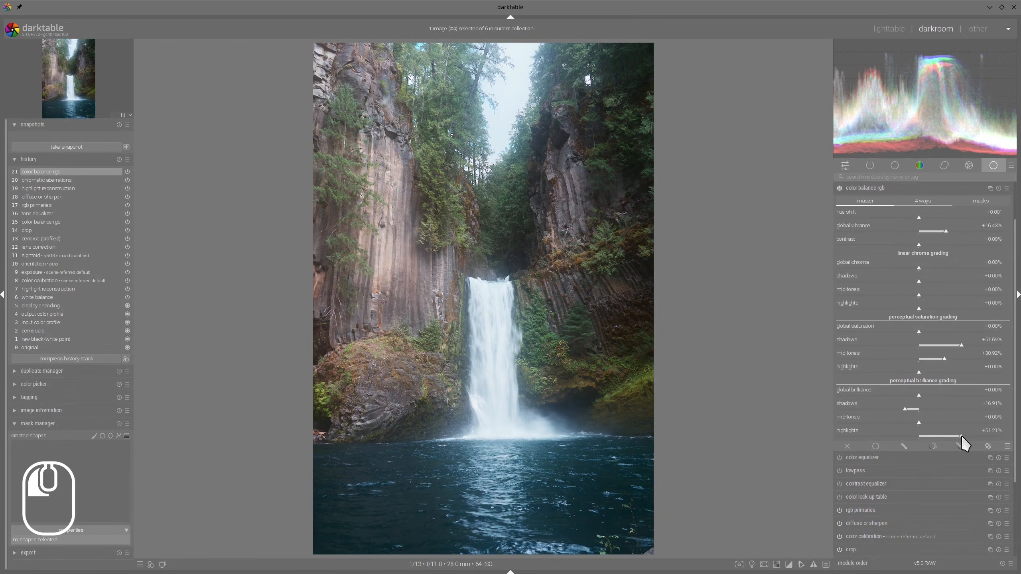
drag(906, 410, 905, 411)
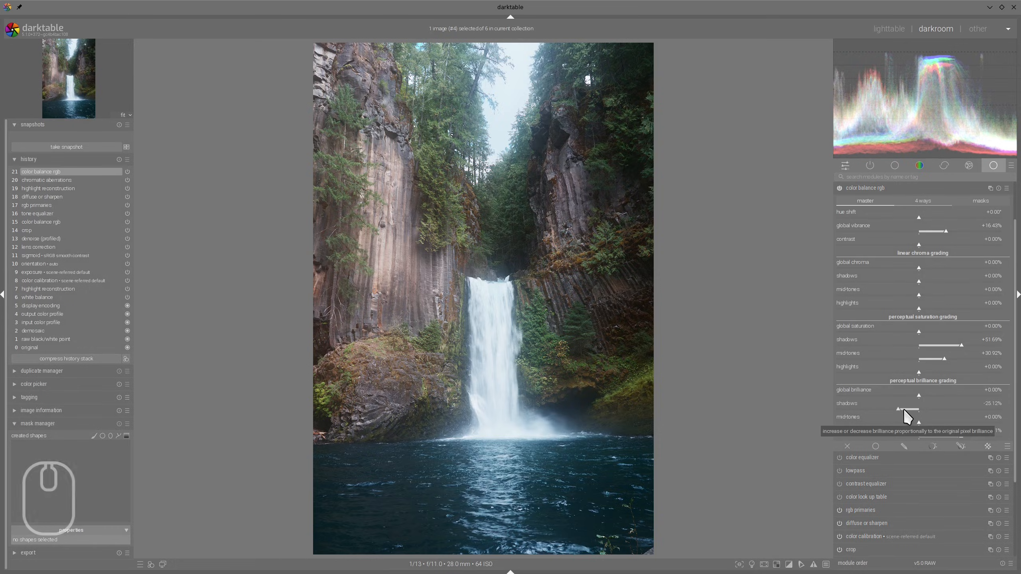
click(890, 187)
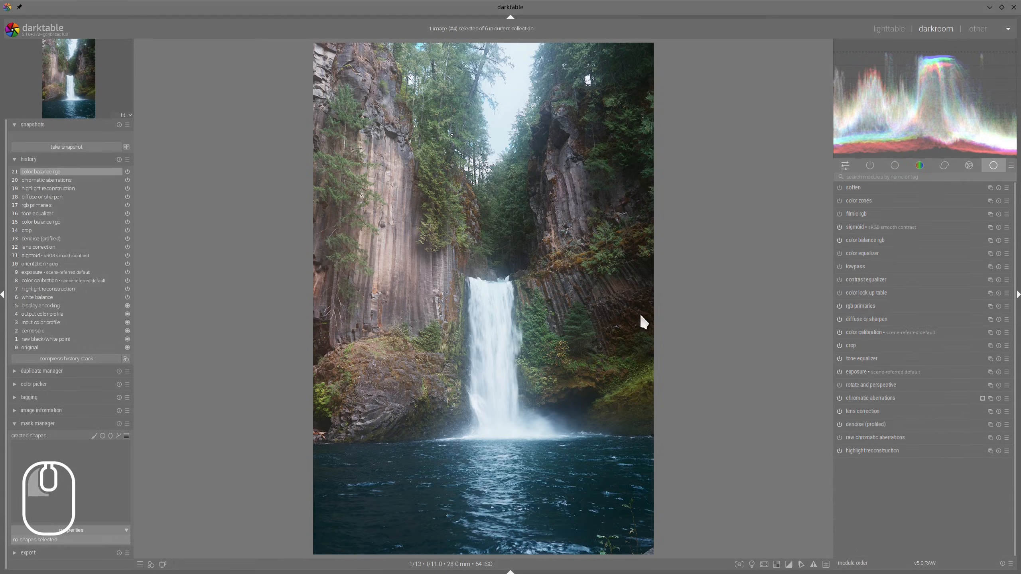
Step: Raise perceptual saturation to +77.78% for shadows and about +58% for midtones in color balance rgb, comparing the photo with evolumina's Oregon post on Instagram
click(863, 240)
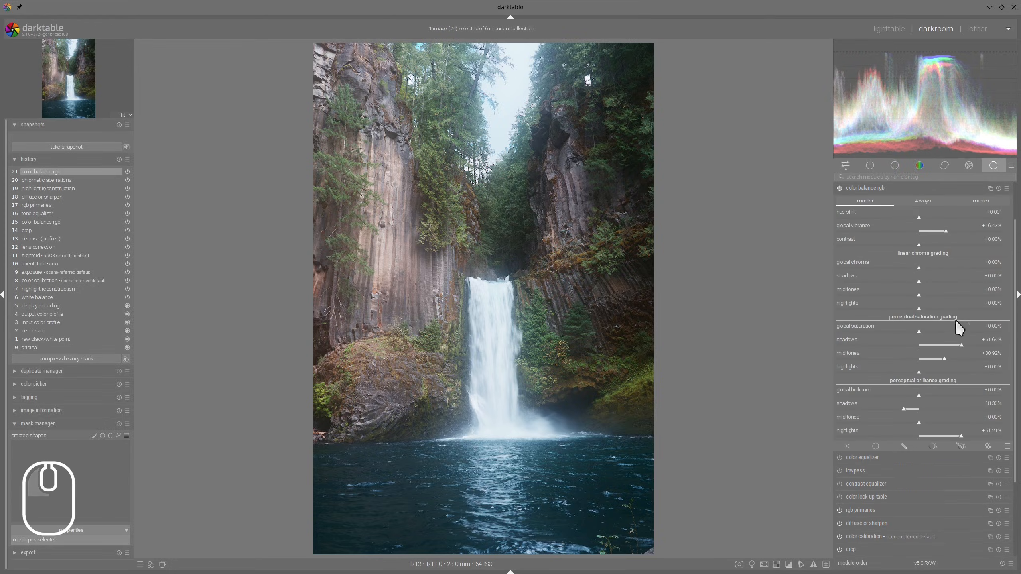
mouse_move(975, 345)
mouse_down()
mouse_move(983, 343)
mouse_move(968, 357)
mouse_up()
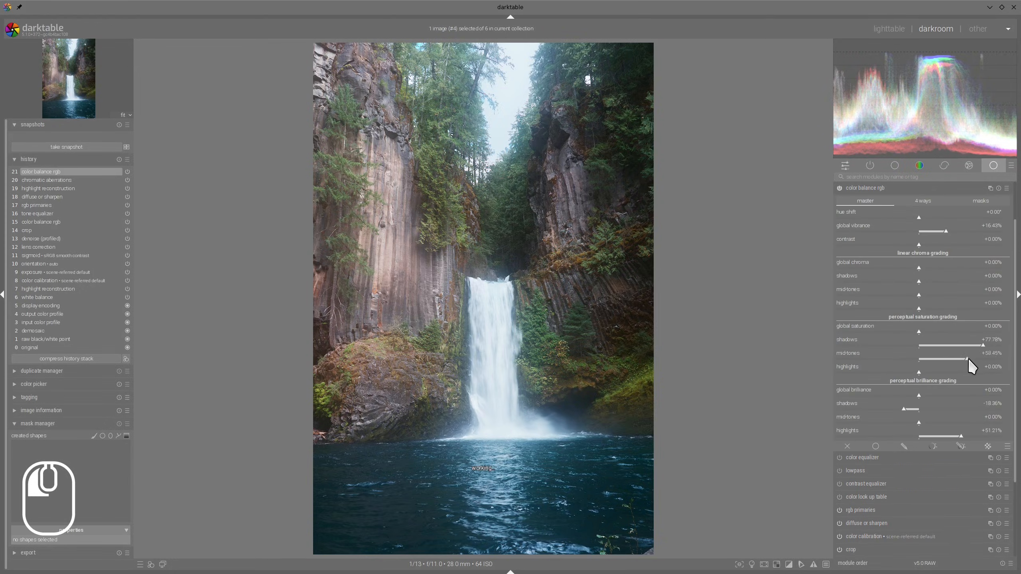
scroll(892, 201, down, 4)
key(alt+Tab)
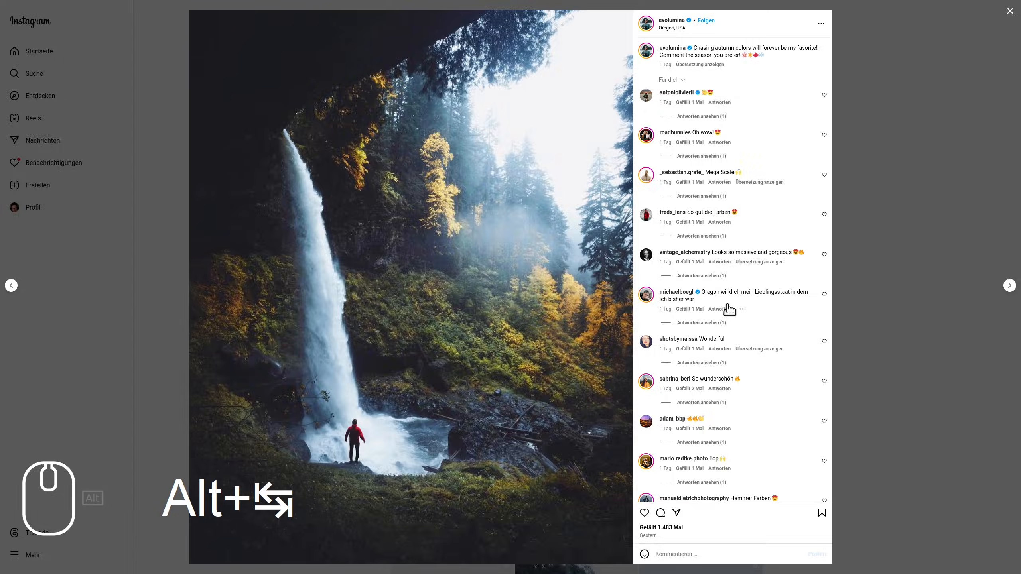
key(alt+Tab)
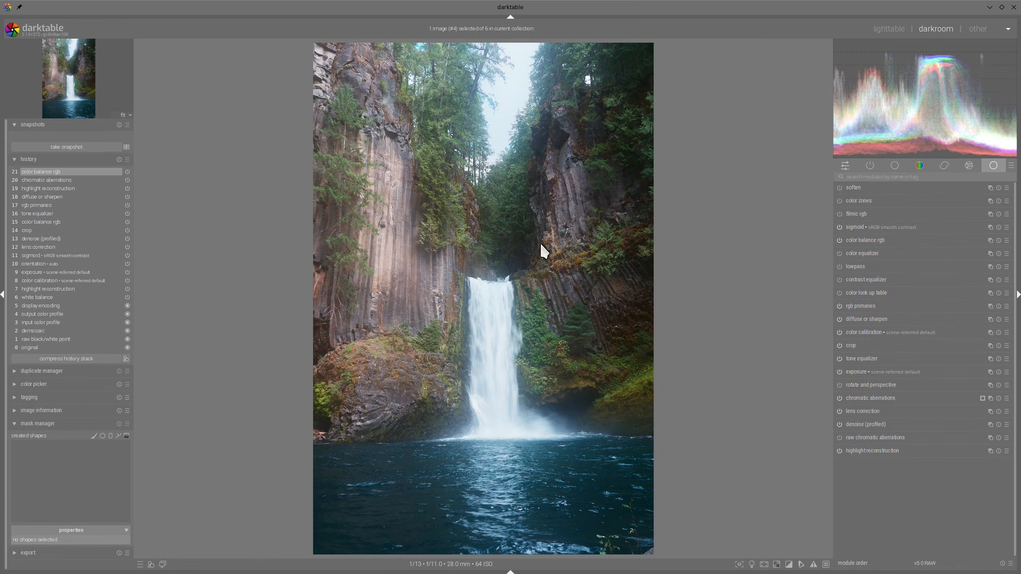
key(alt+Tab)
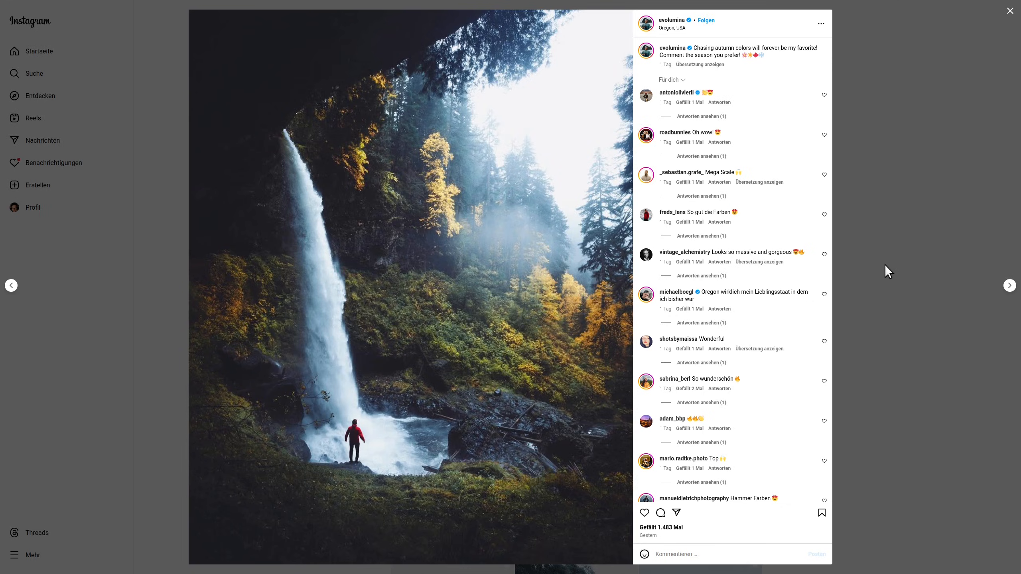
key(alt+Tab)
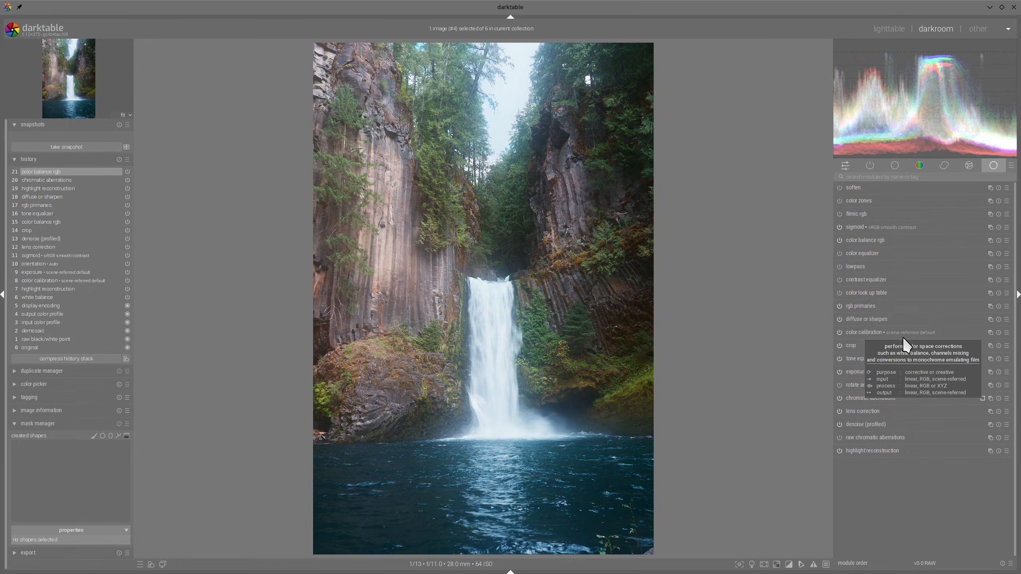
Step: Enable color equalizer and raise the brightness of the red, orange and yellow tones, sampling the rock face beside the waterfall
click(844, 253)
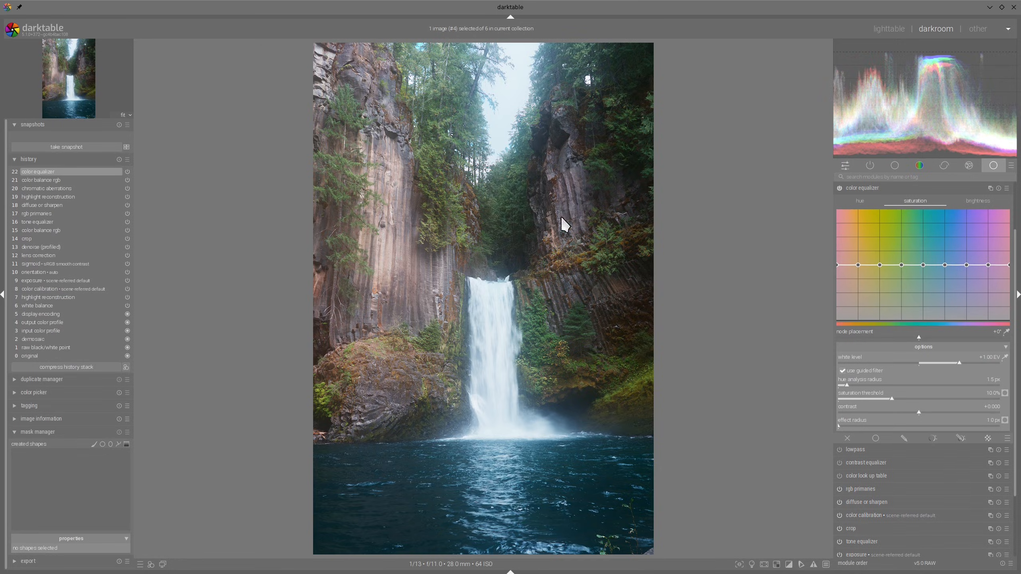
click(977, 201)
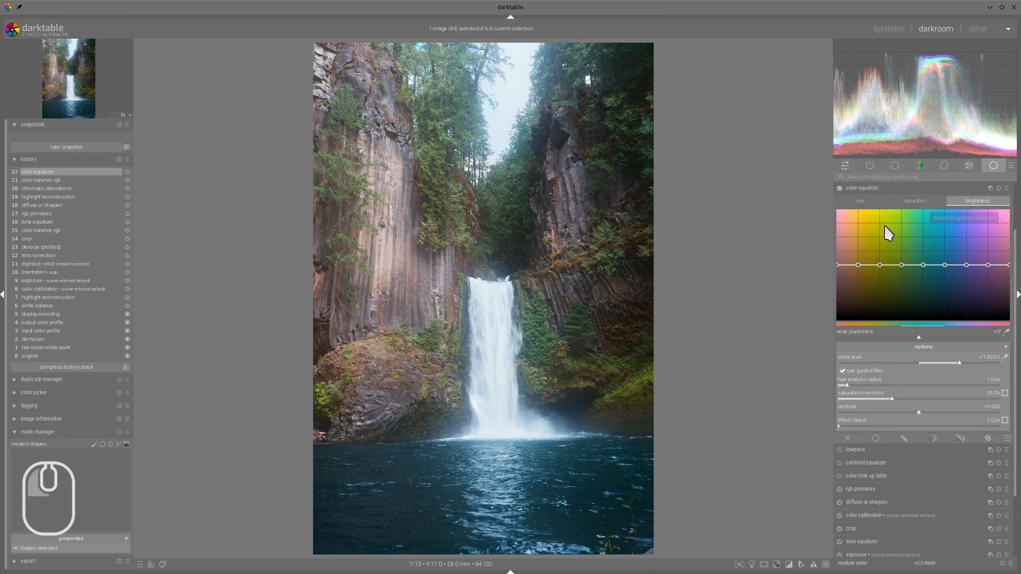
click(1006, 332)
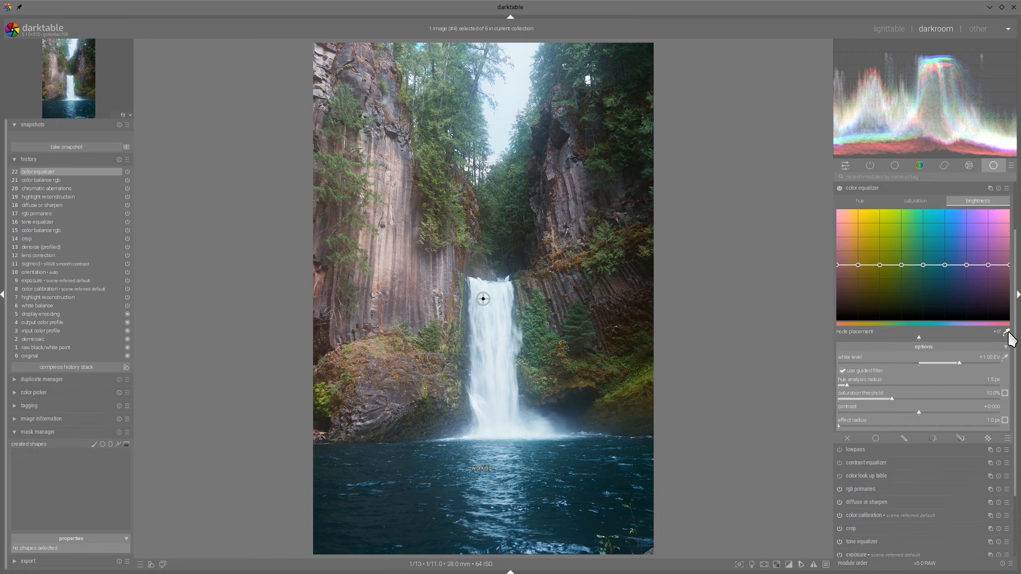
click(452, 305)
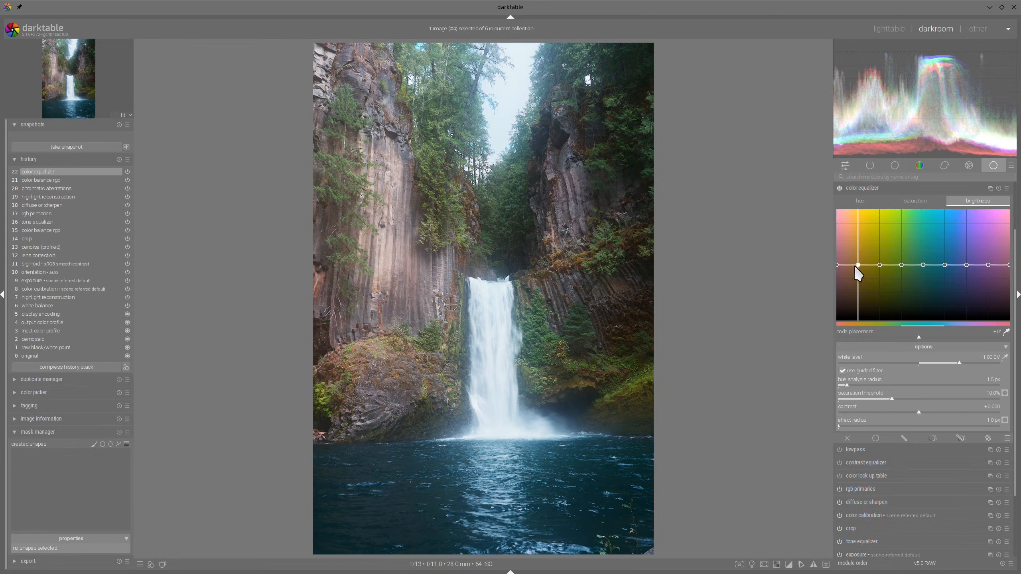
drag(856, 265, 838, 251)
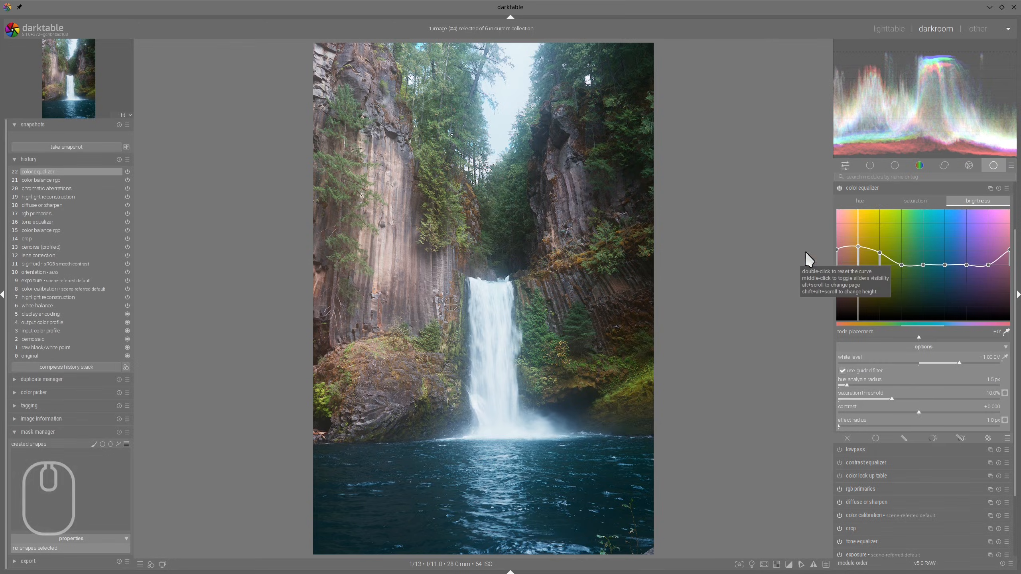
Step: Raise the orange and yellow saturation slightly in color equalizer, and compare the photo with evolumina's Oregon post on Instagram
click(914, 200)
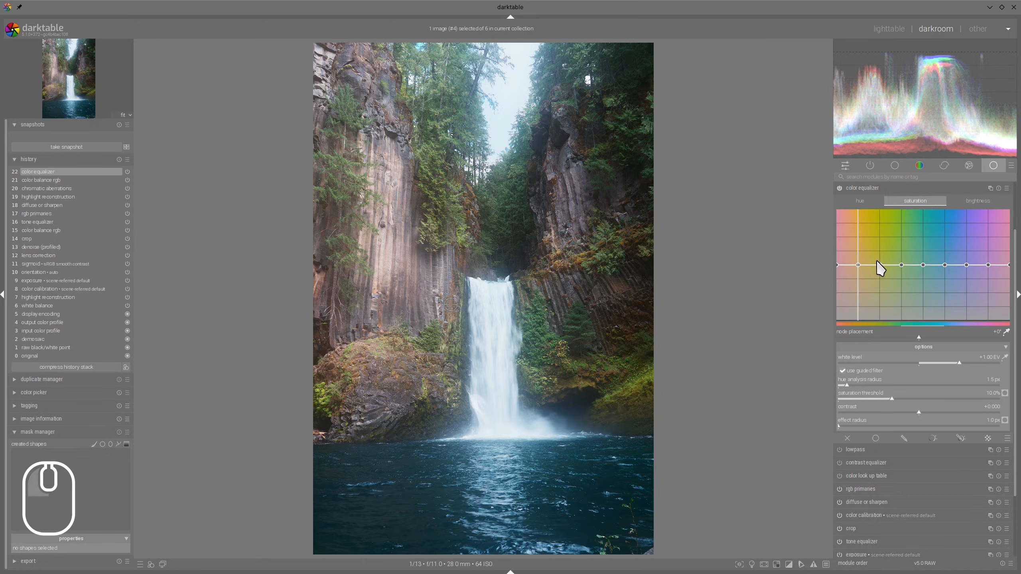
mouse_move(878, 265)
mouse_down()
mouse_move(837, 266)
mouse_move(837, 253)
mouse_move(837, 263)
mouse_move(884, 258)
mouse_move(862, 261)
mouse_up()
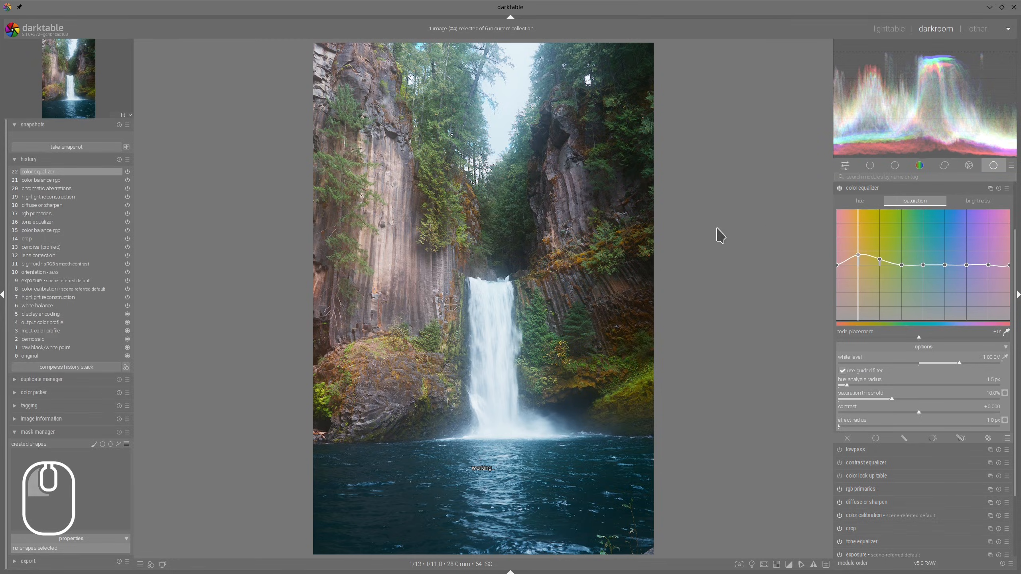
key(alt+Tab)
key(alt+Tab)
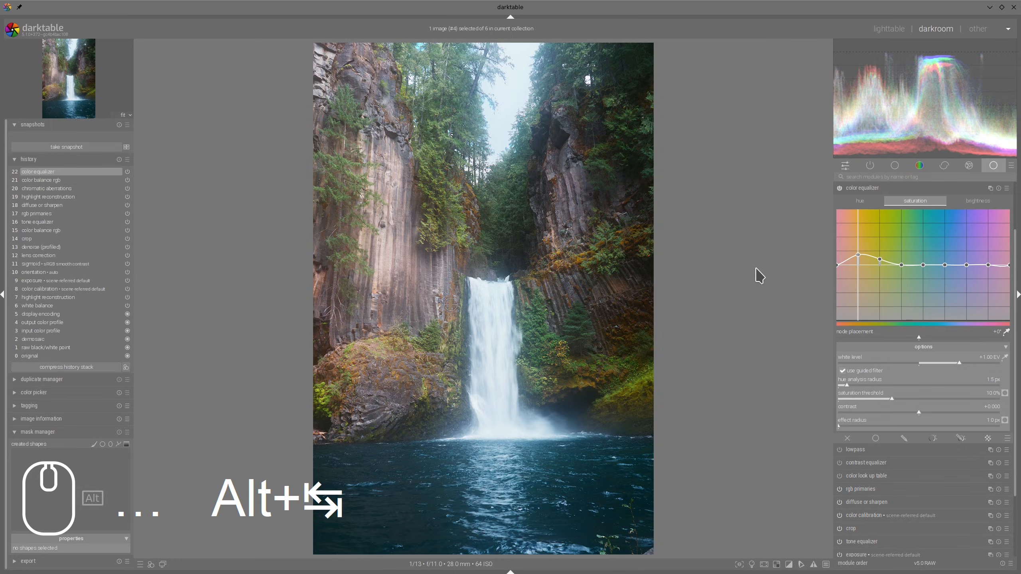
key(alt+Tab)
key(alt+Tab)
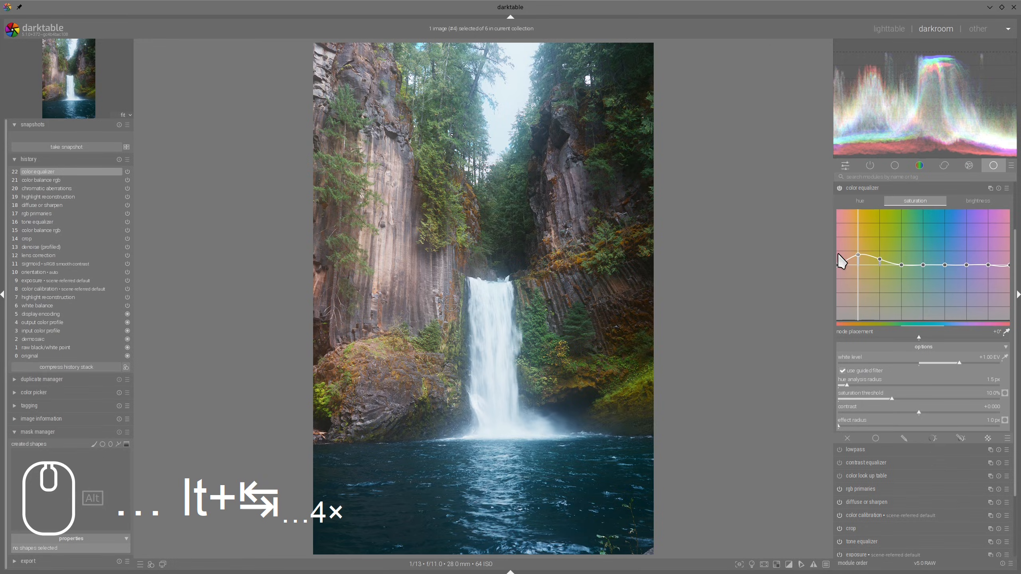
click(873, 189)
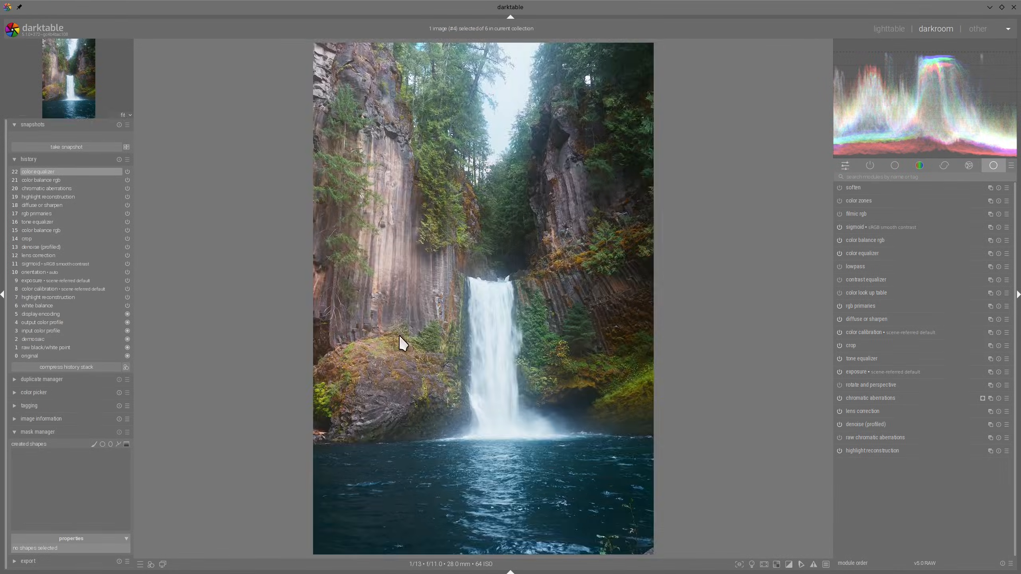
scroll(423, 343, up, 3)
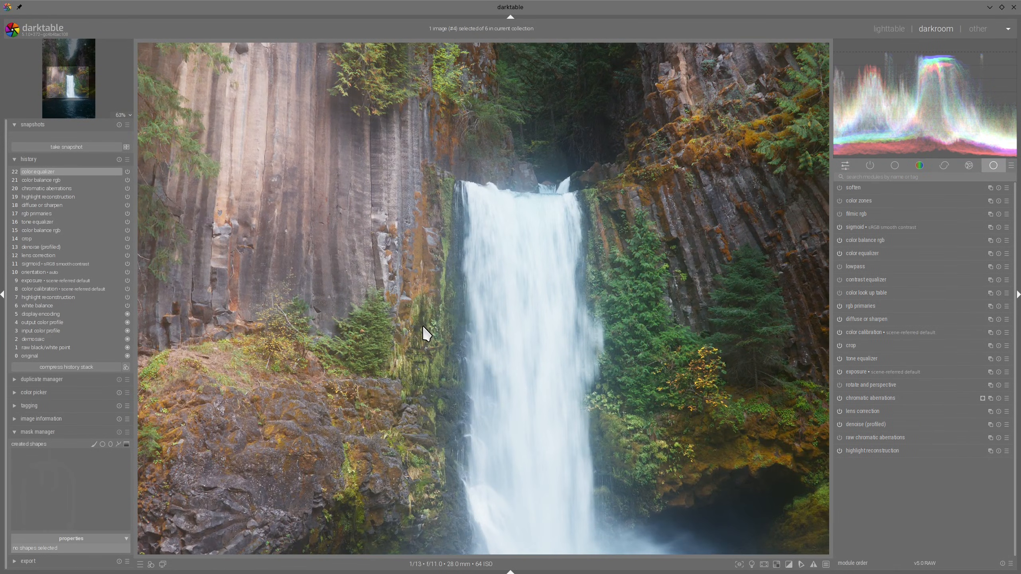
scroll(423, 326, down, 3)
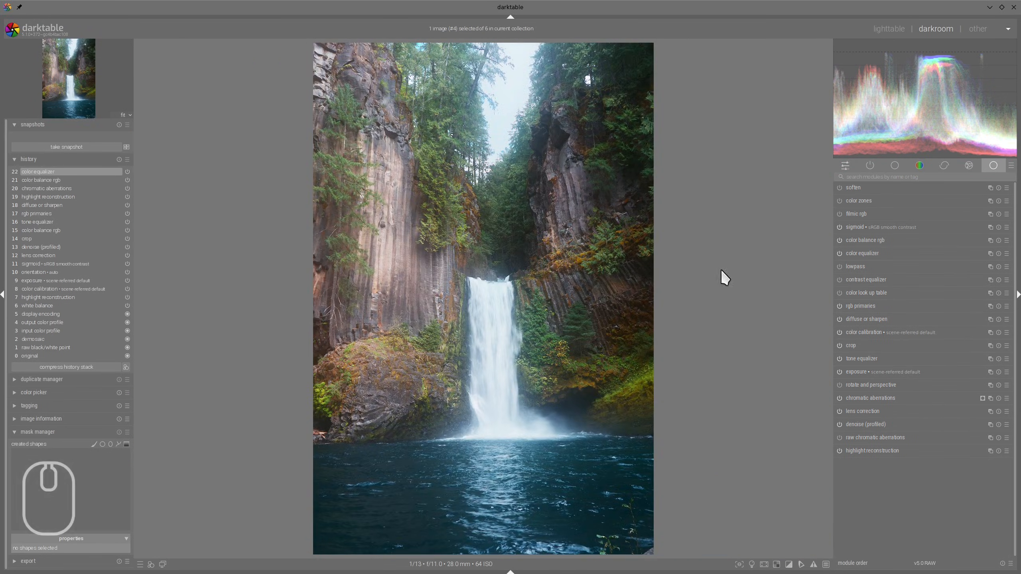
Step: Add a second diffuse or sharpen instance with the local contrast: fine preset
right_click(990, 320)
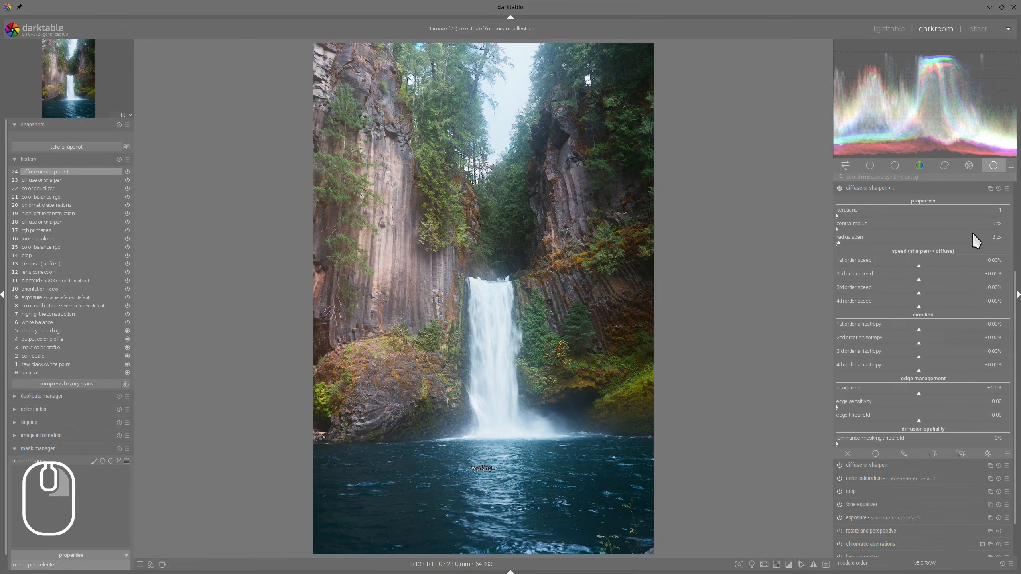
click(1008, 188)
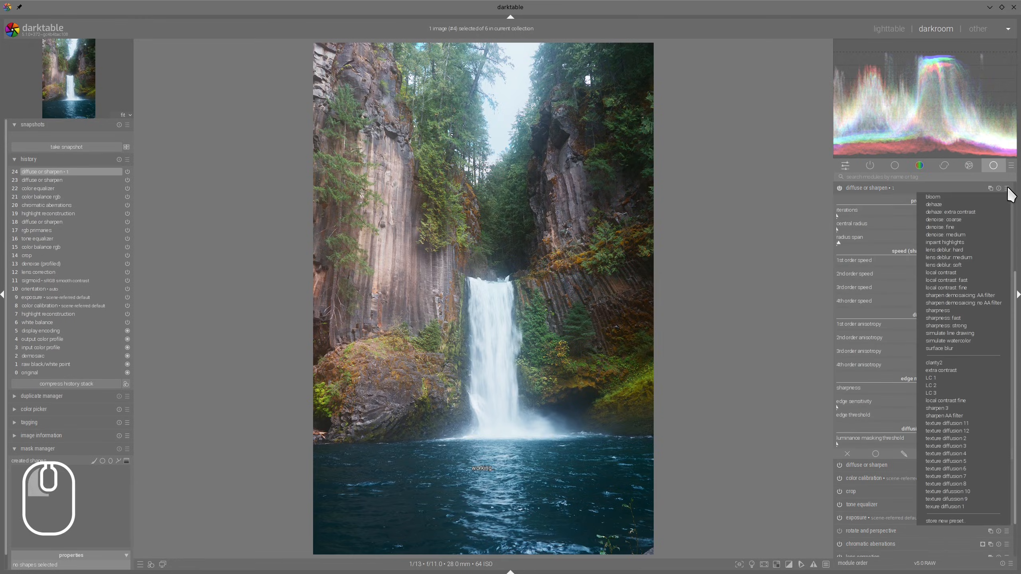
click(960, 289)
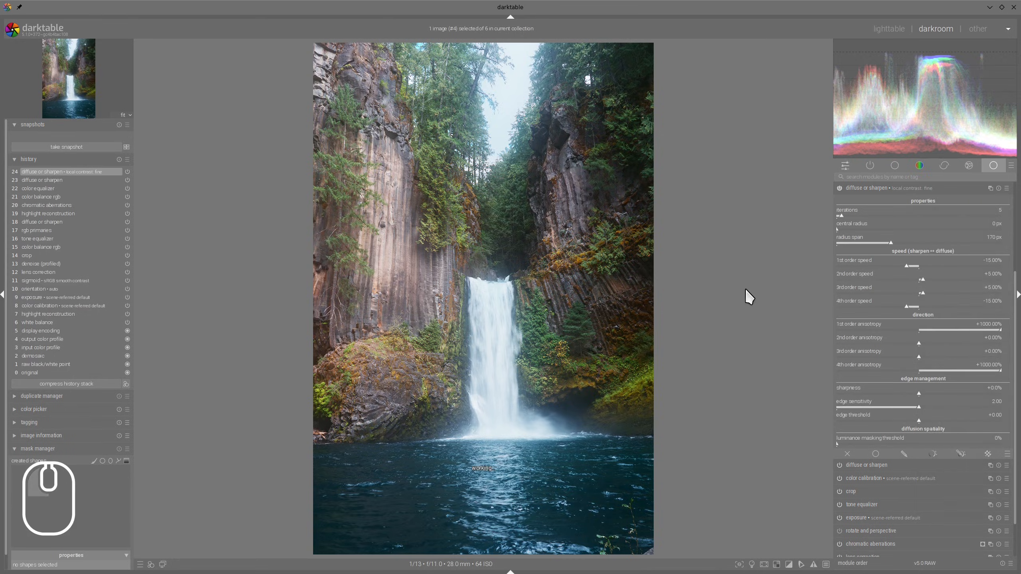
click(874, 189)
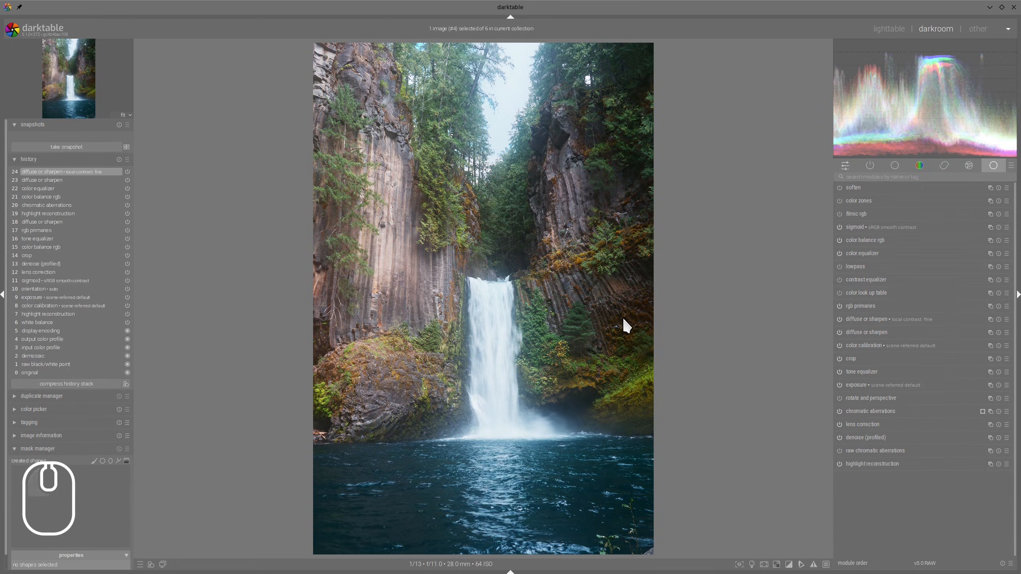
Step: Turn on color assessment mode and compare the white-framed waterfall photo with evolumina's Oregon post on Instagram
key(alt+Tab)
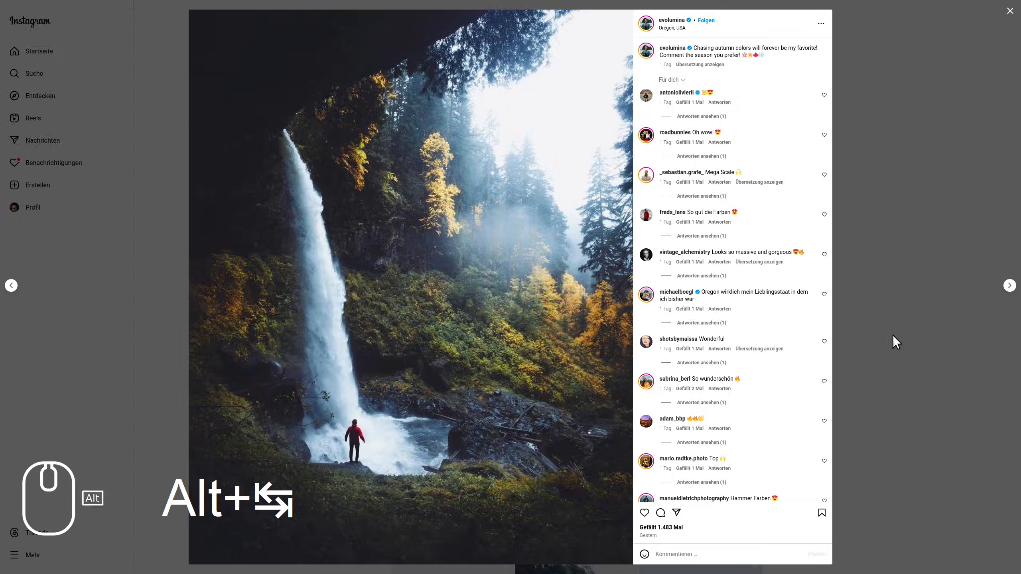
key(alt+Tab)
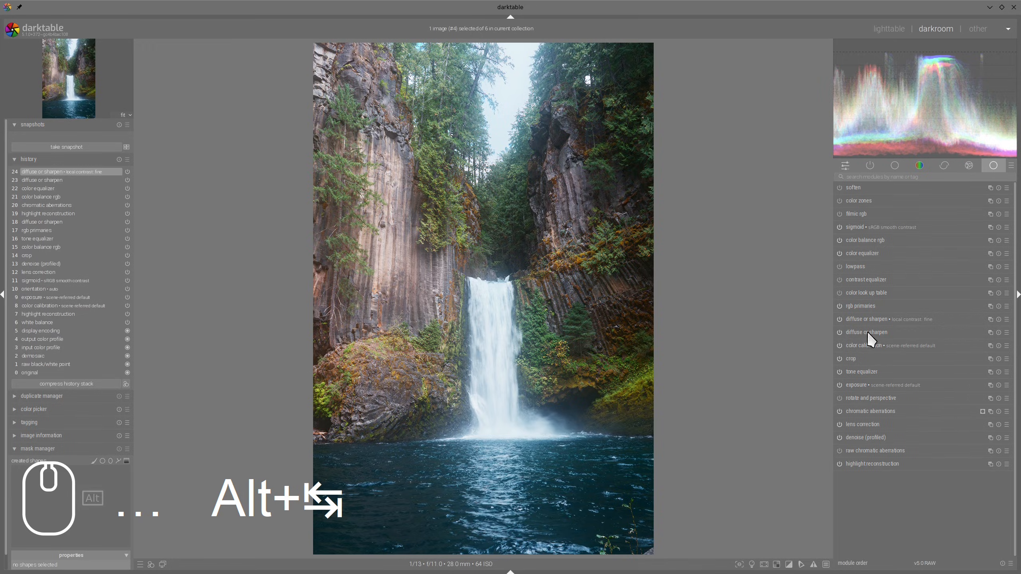
click(752, 565)
key(alt+Tab)
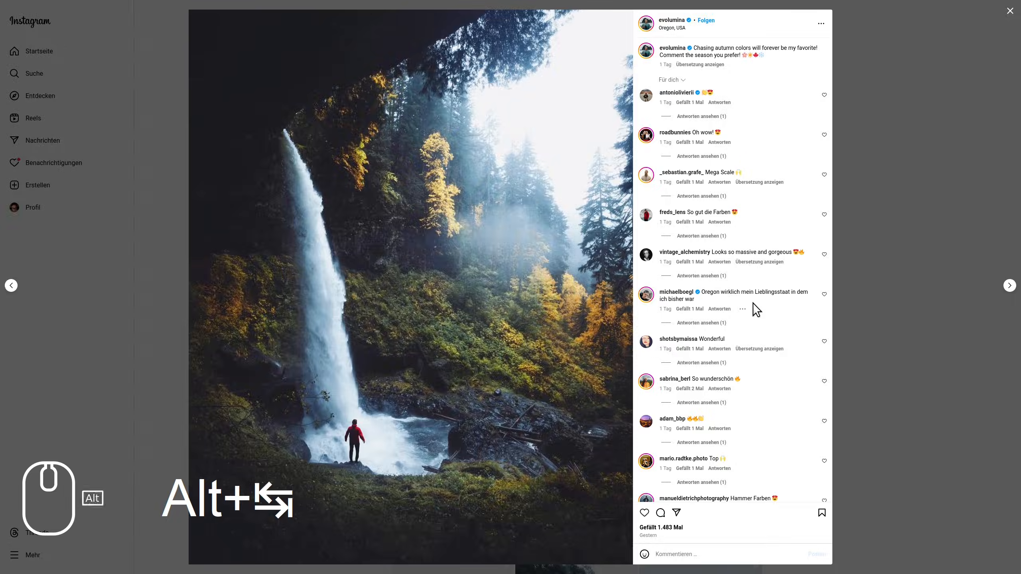
key(alt+Tab)
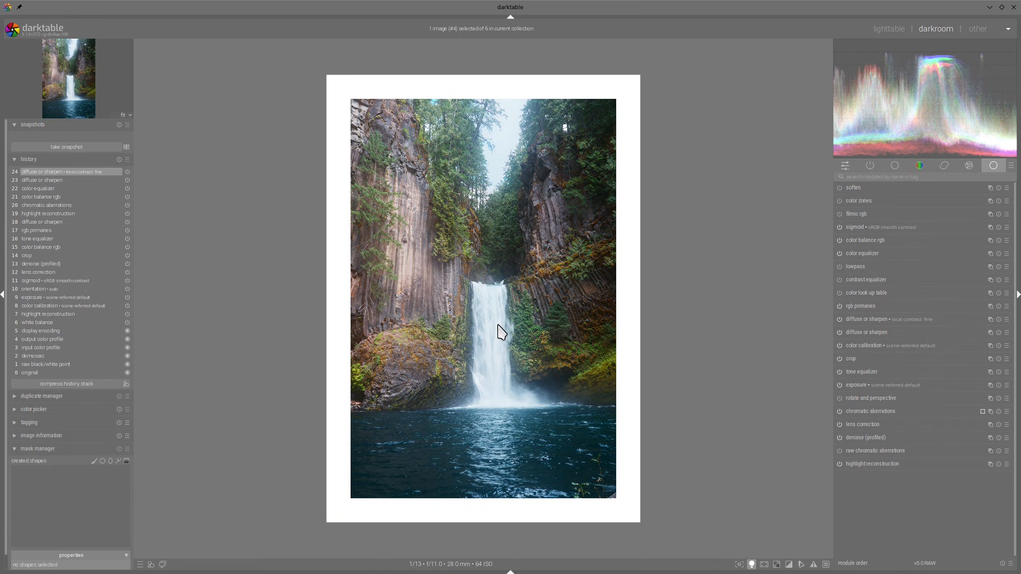
scroll(478, 370, up, 2)
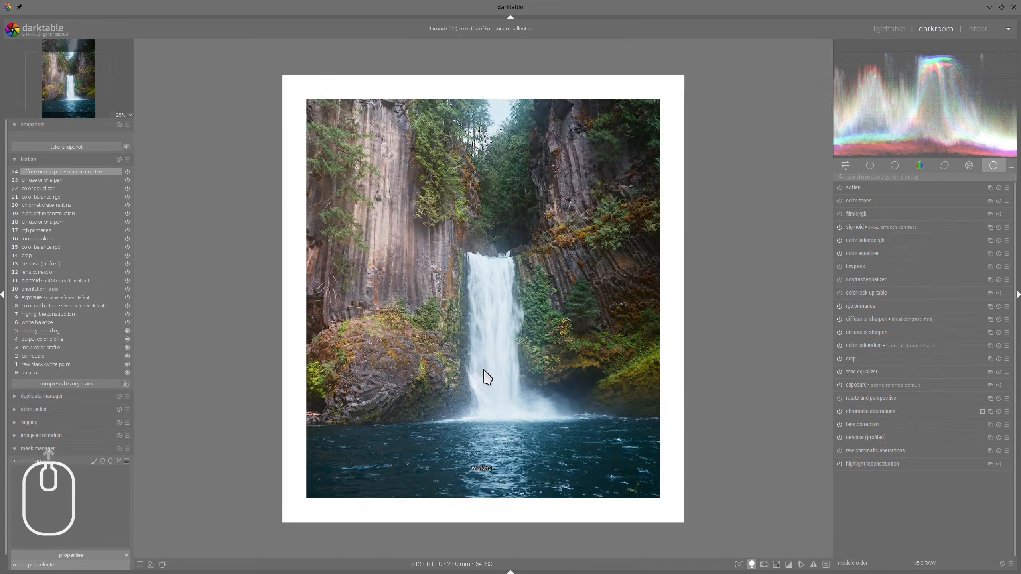
key(alt+Tab)
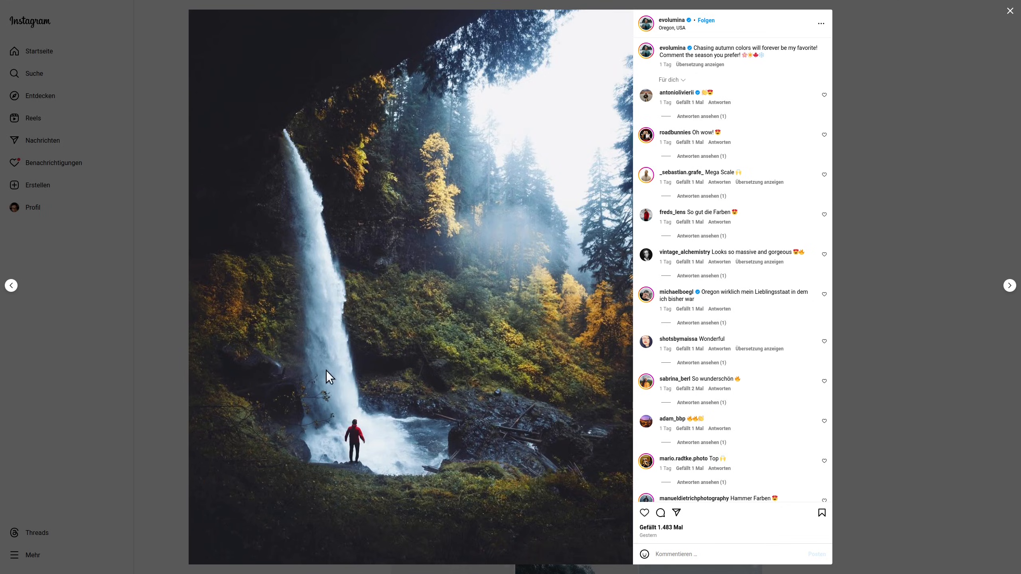
key(alt+Tab)
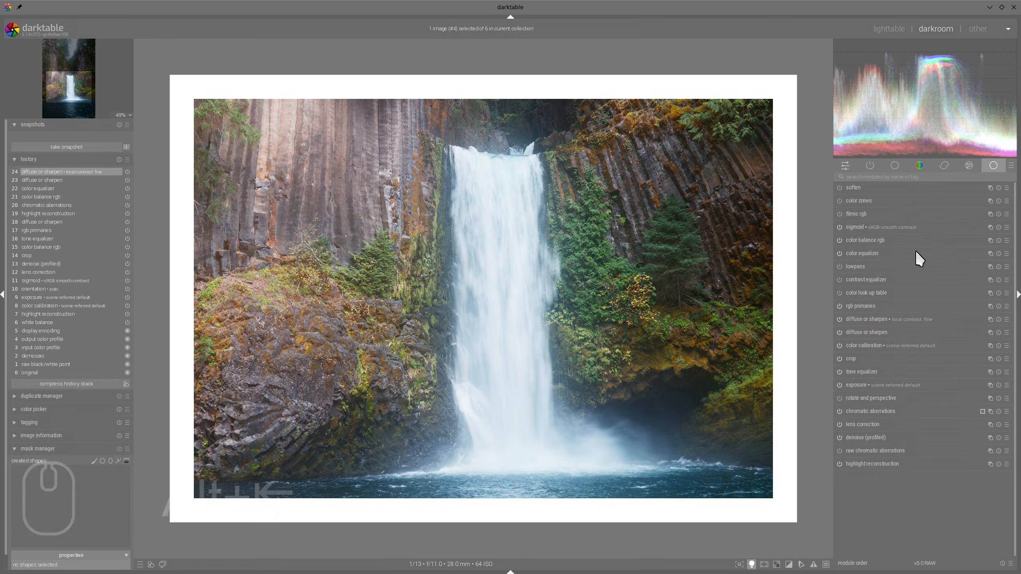
Step: Add a new color balance rgb instance and set its highlights gain to hue 249.57° and chroma 3.04%
click(990, 241)
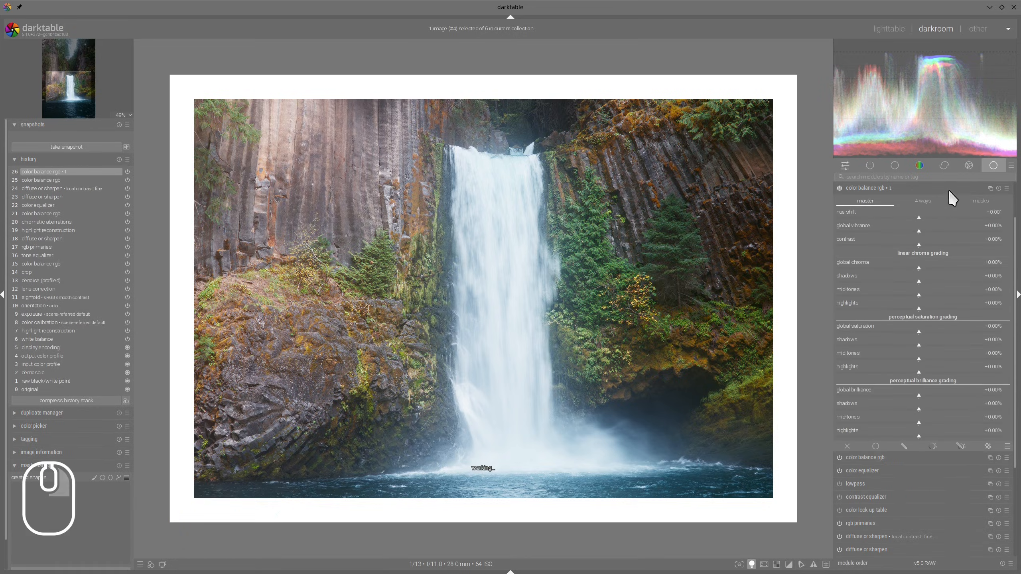
click(924, 201)
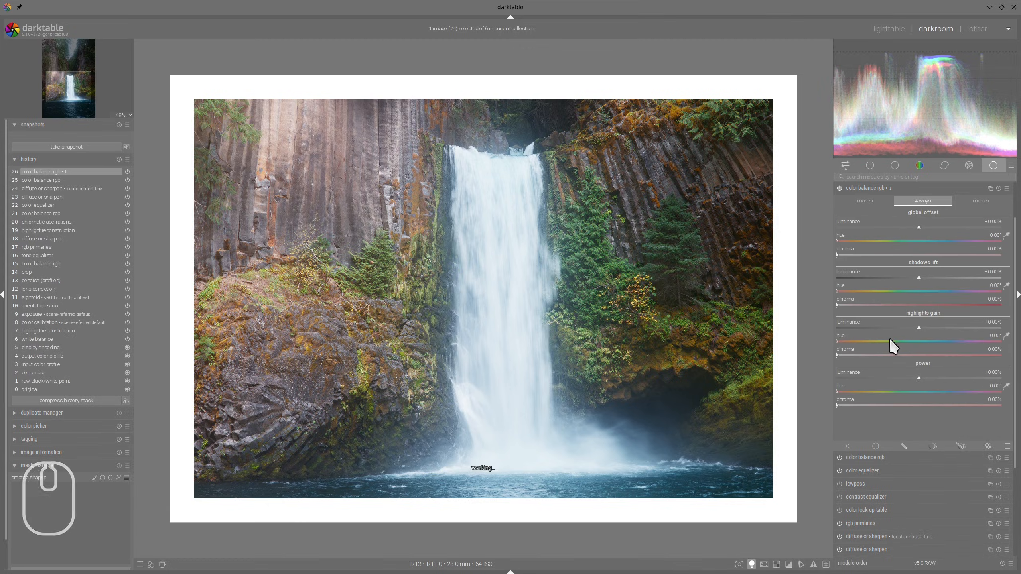
drag(892, 341, 941, 341)
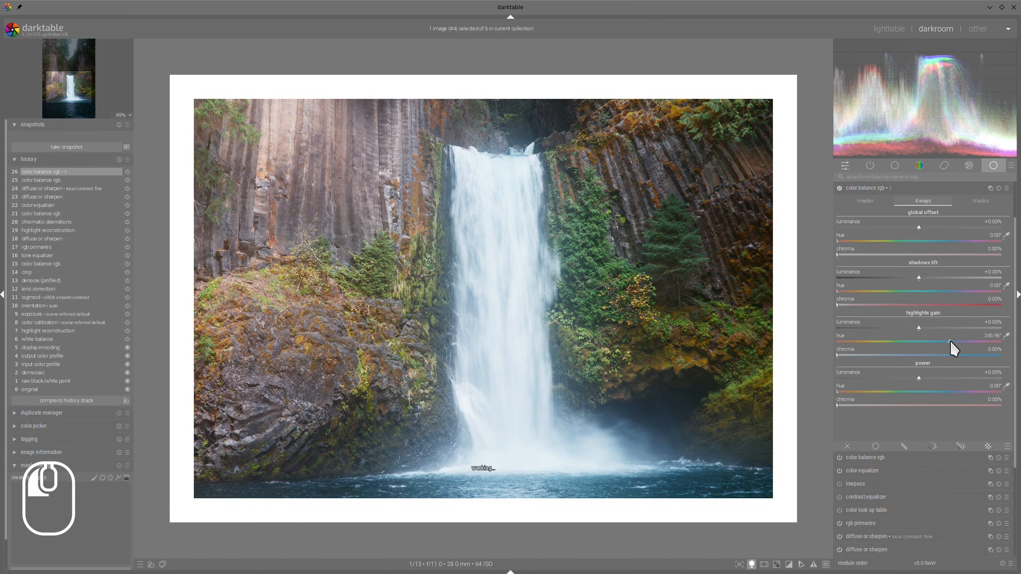
drag(847, 354, 862, 353)
scroll(651, 280, down, 2)
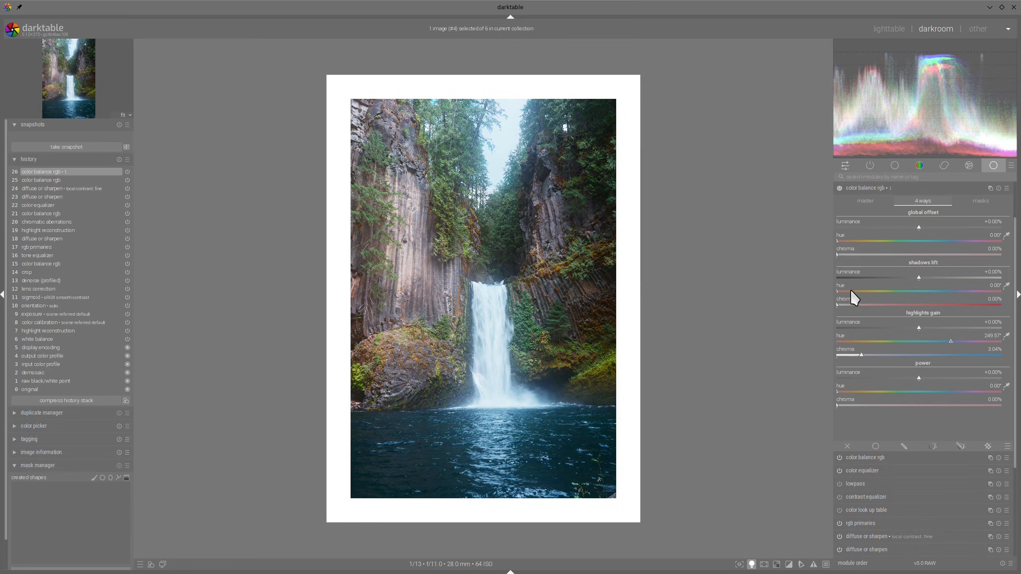
Step: Set the shadows lift to hue 50.43° and chroma 1.57%, and compare the photo with evolumina's Oregon post on Instagram
mouse_move(851, 291)
mouse_down()
mouse_move(861, 290)
mouse_move(843, 305)
mouse_up()
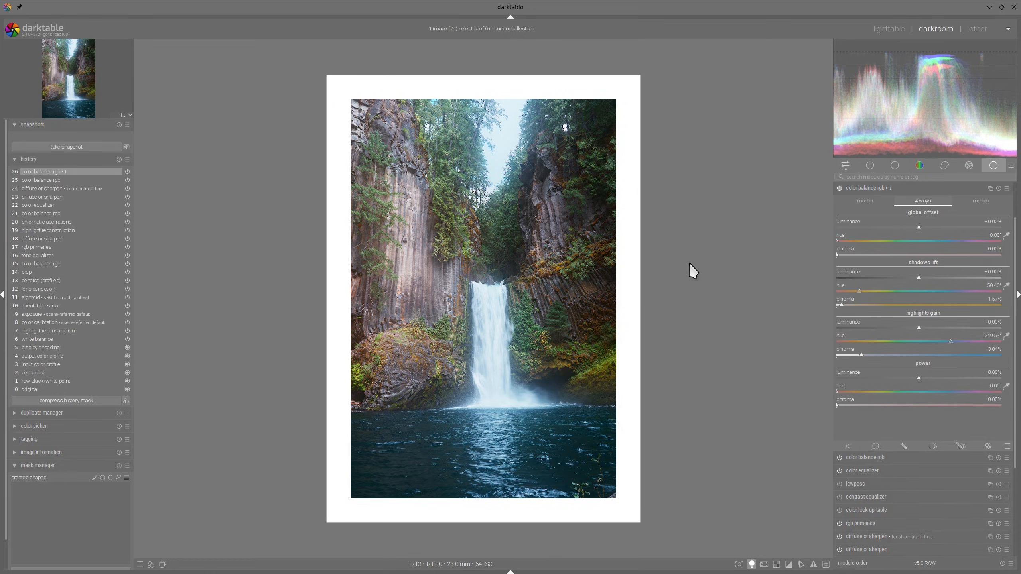
key(alt+Tab)
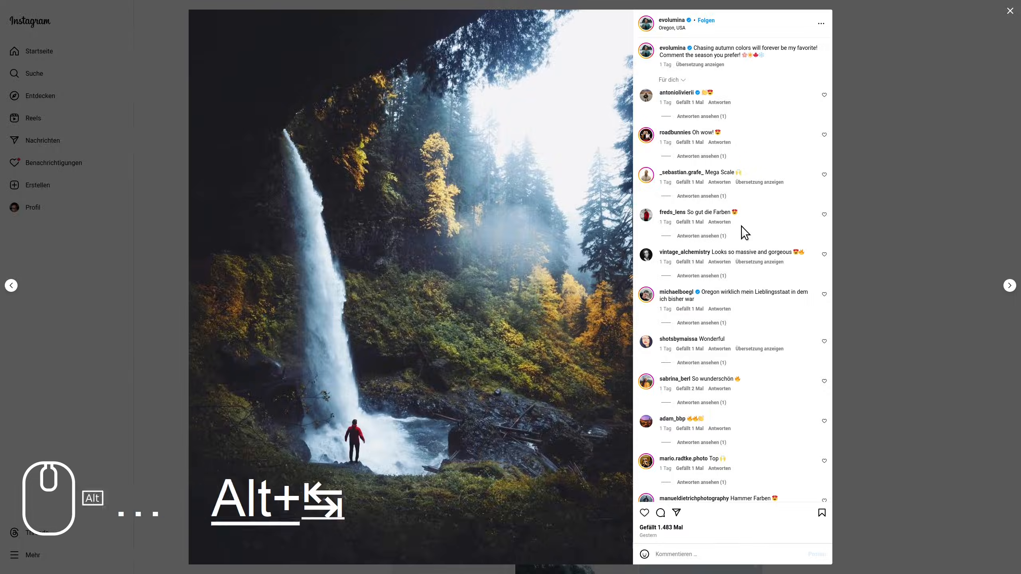
key(alt+Tab)
key(alt+Tab)
key(alt+Tab)
key(alt+Tab)
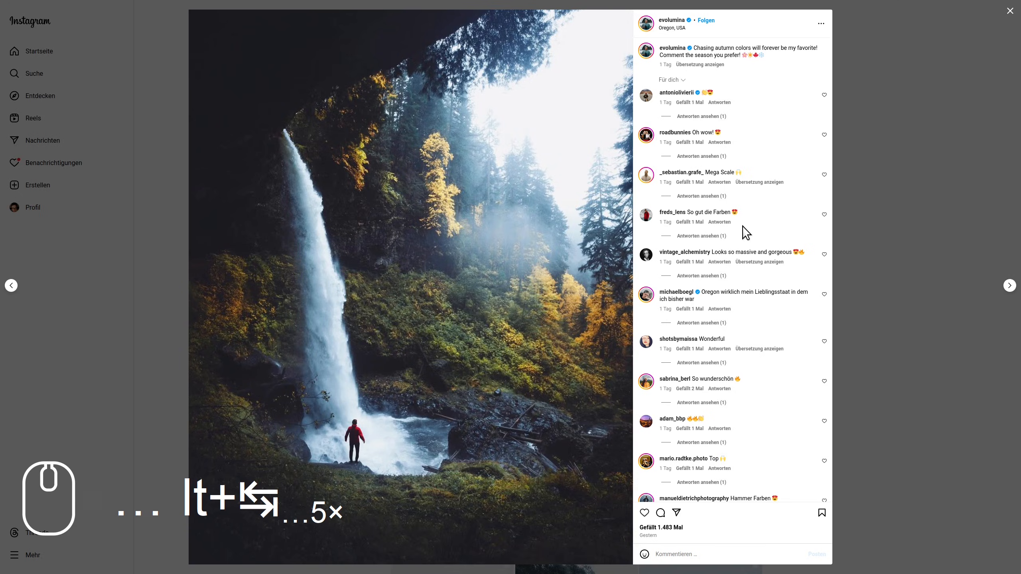
Step: Return to darktable and set the highlights gain to hue 253.91° and chroma about 4.9%
key(alt+Tab)
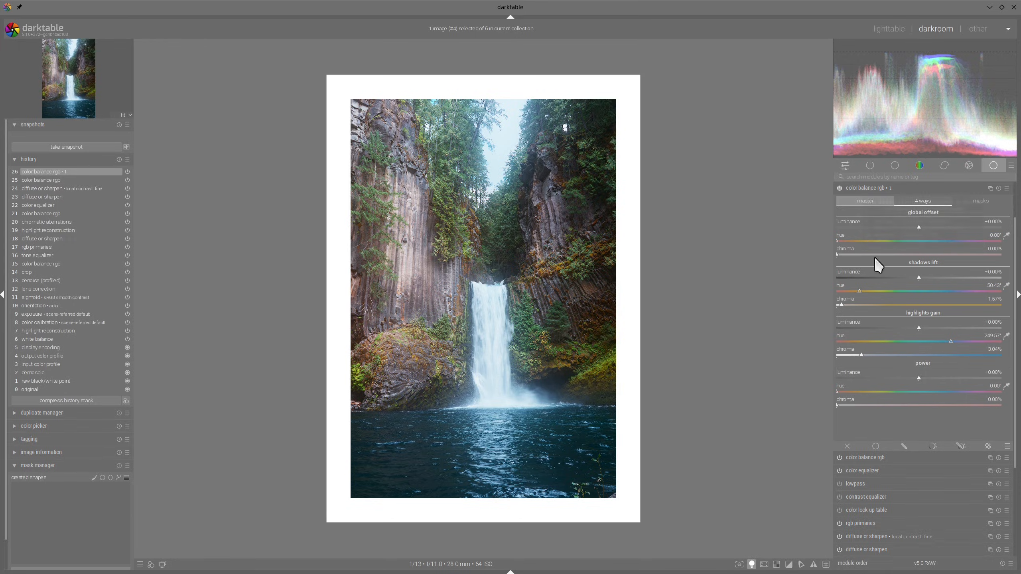
drag(952, 341, 953, 342)
click(875, 355)
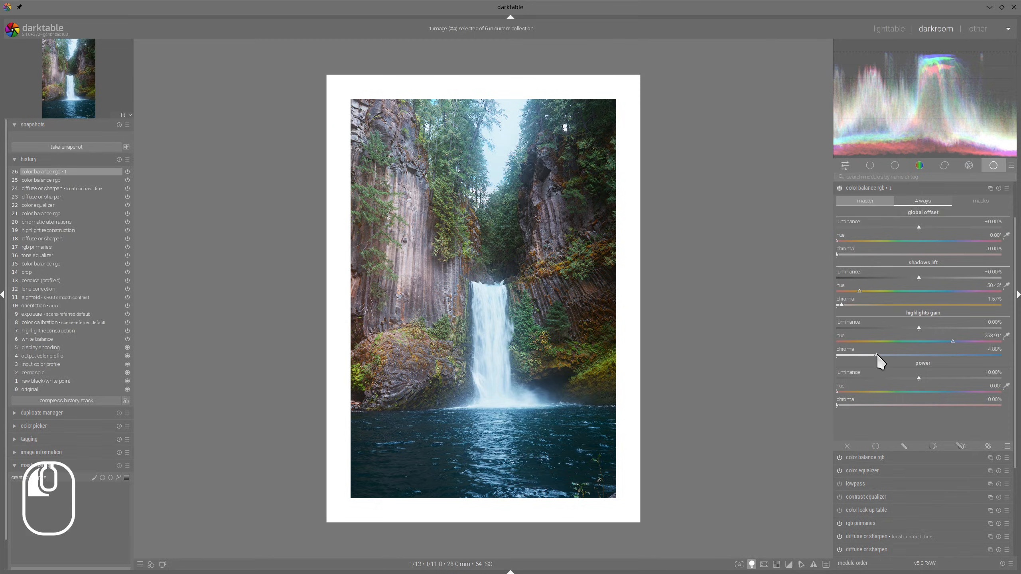
Step: Set the new color balance rgb instance's mask middle-gray fulcrum to 22.22%, and compare the photo with evolumina's Oregon post on Instagram
click(978, 202)
mouse_move(866, 335)
mouse_down()
mouse_move(849, 331)
mouse_move(873, 327)
mouse_up()
click(870, 192)
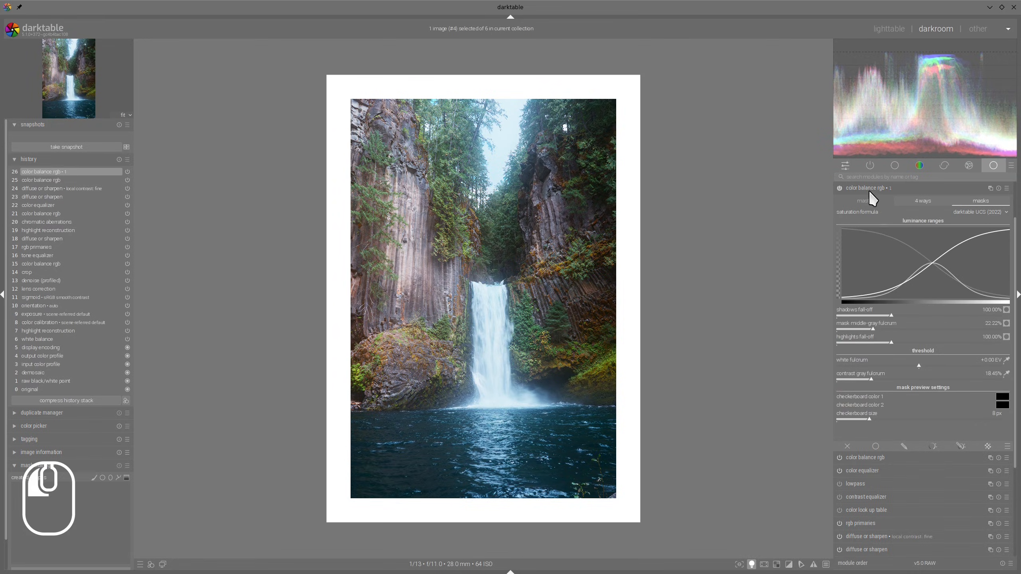
key(alt+Tab)
key(alt+Tab)
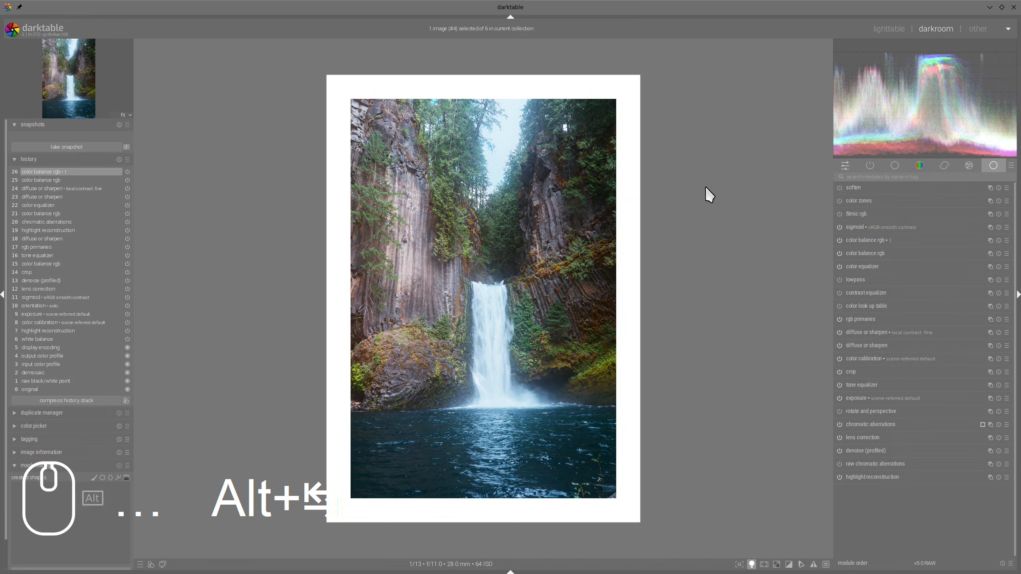
key(alt+Tab)
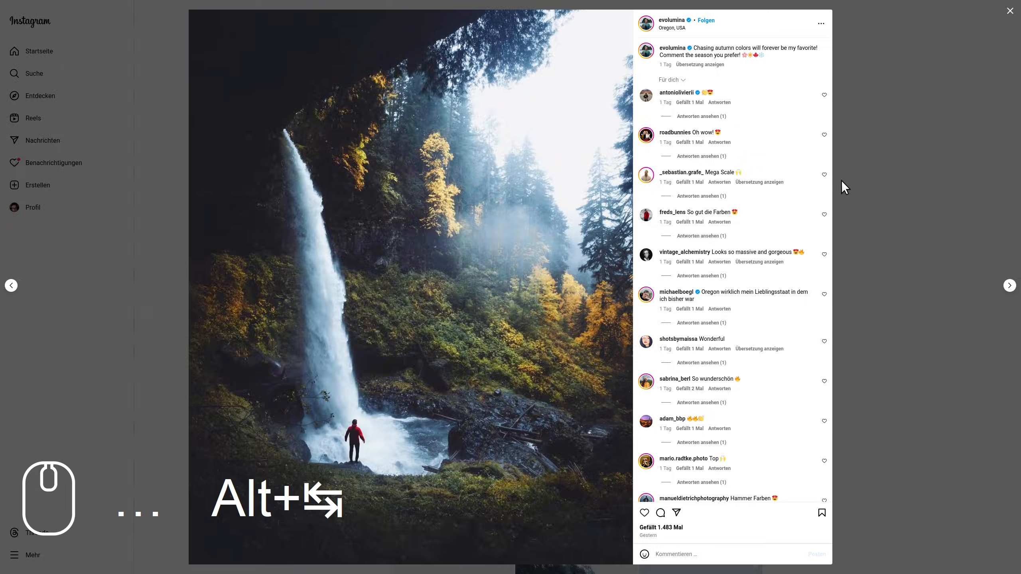
Step: Return to darktable, raise sigmoid's display target black to about 0.26% and slightly lower its target white
key(alt+Tab)
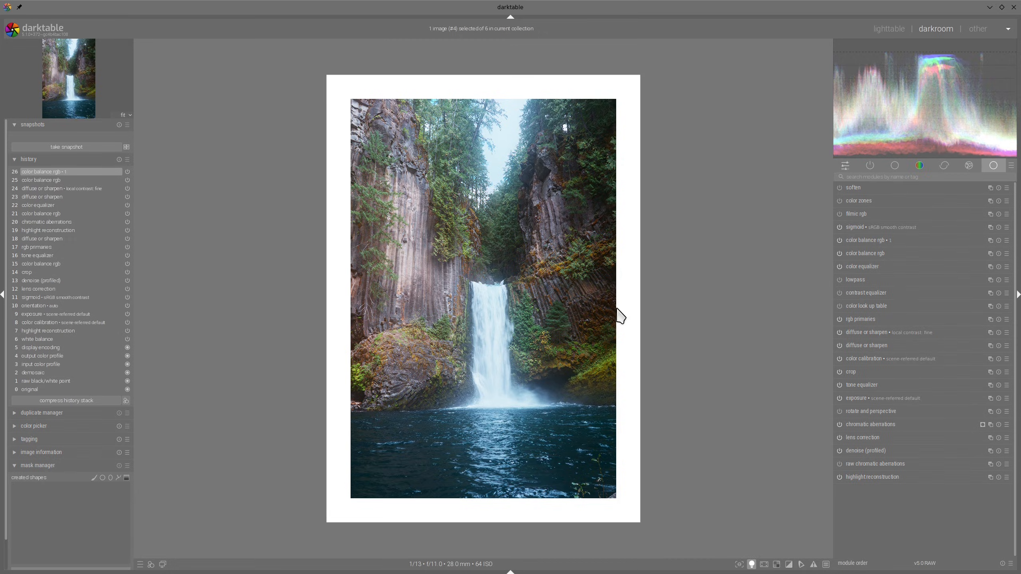
click(861, 227)
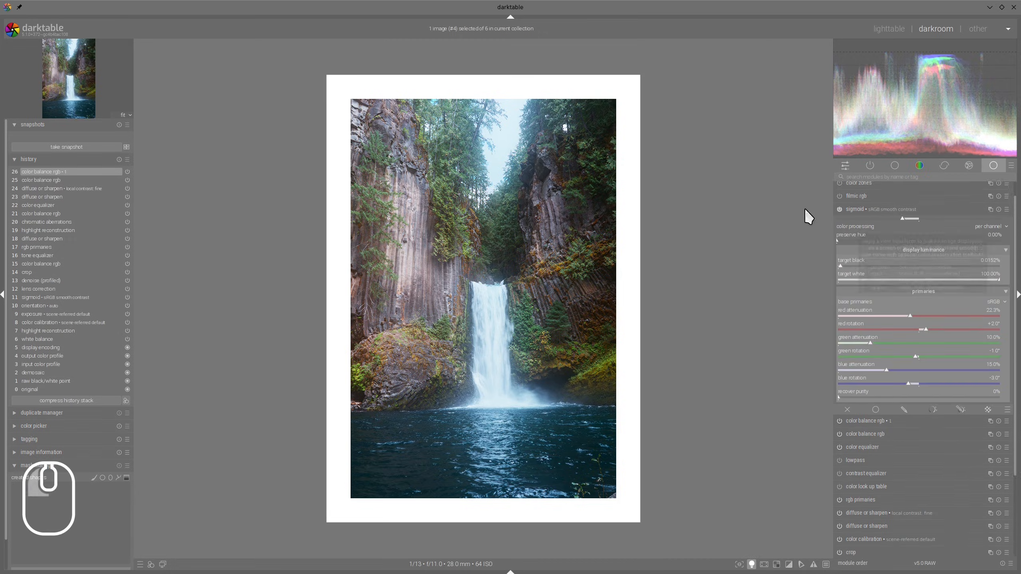
drag(845, 261, 878, 274)
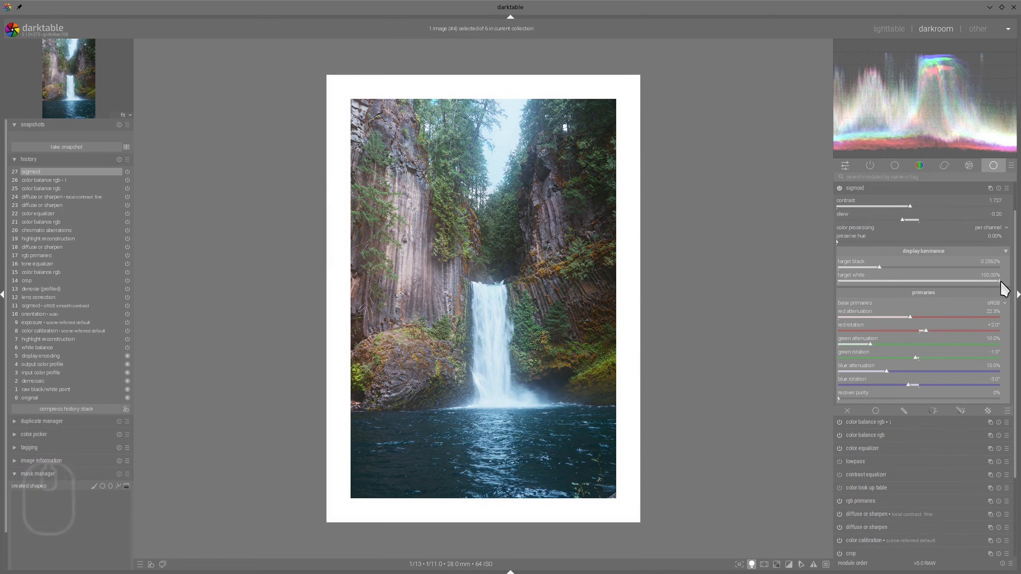
drag(1000, 281, 988, 281)
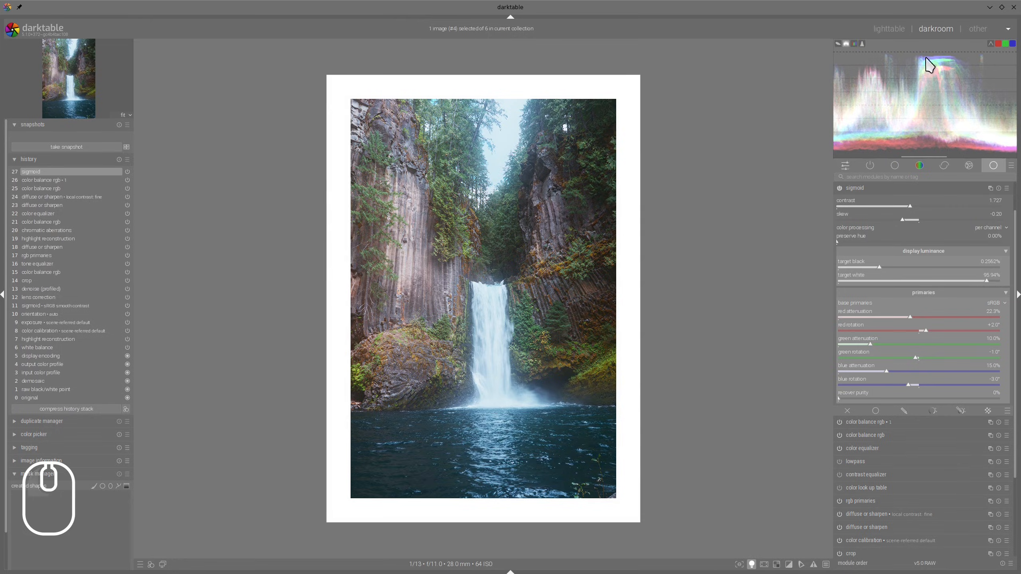
click(869, 189)
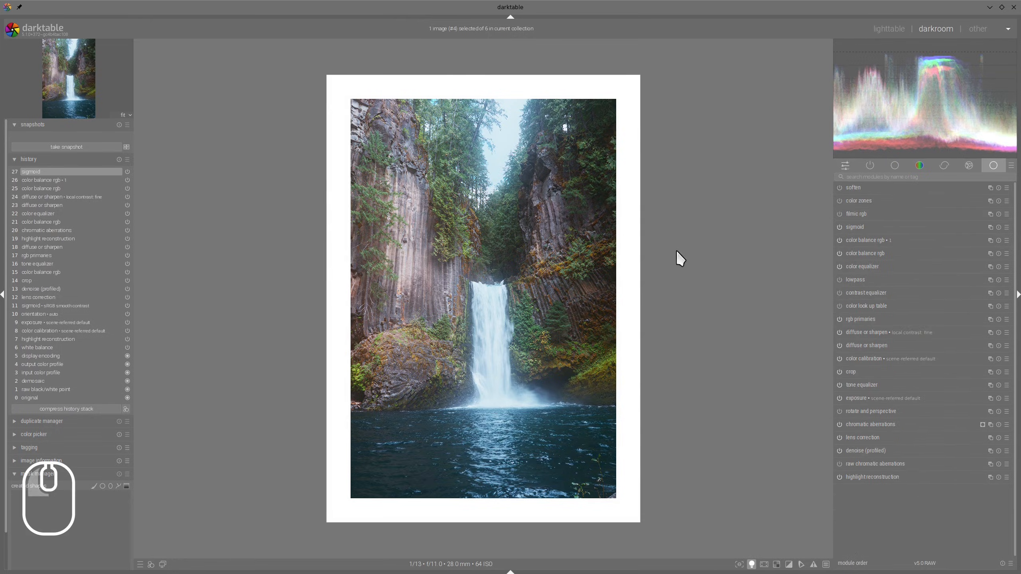
Step: Check evolumina's post, and set the original color balance rgb instance's perceptual brilliance to -31.88% for shadows and +59.90% for highlights
key(alt+Tab)
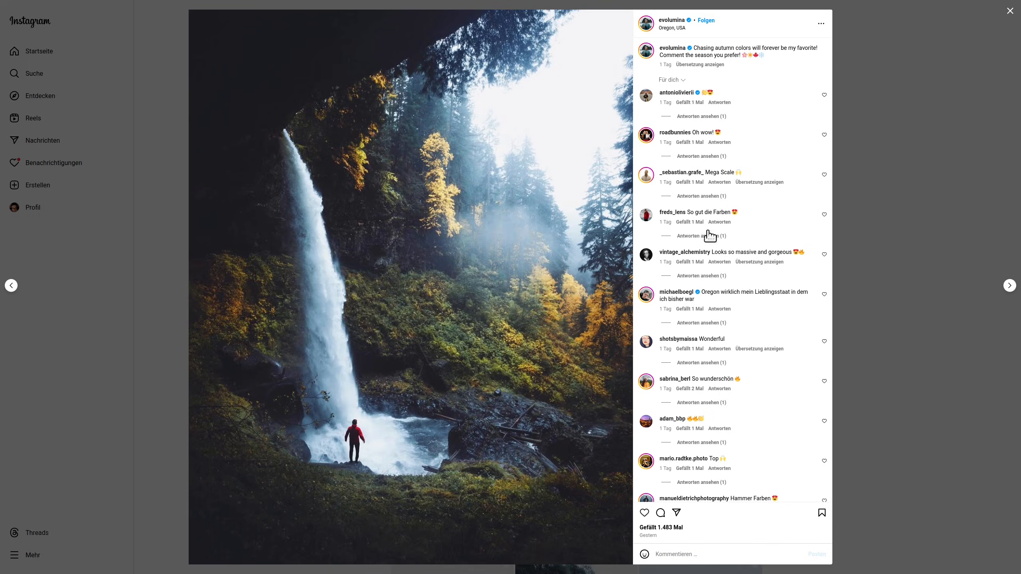
key(alt+Tab)
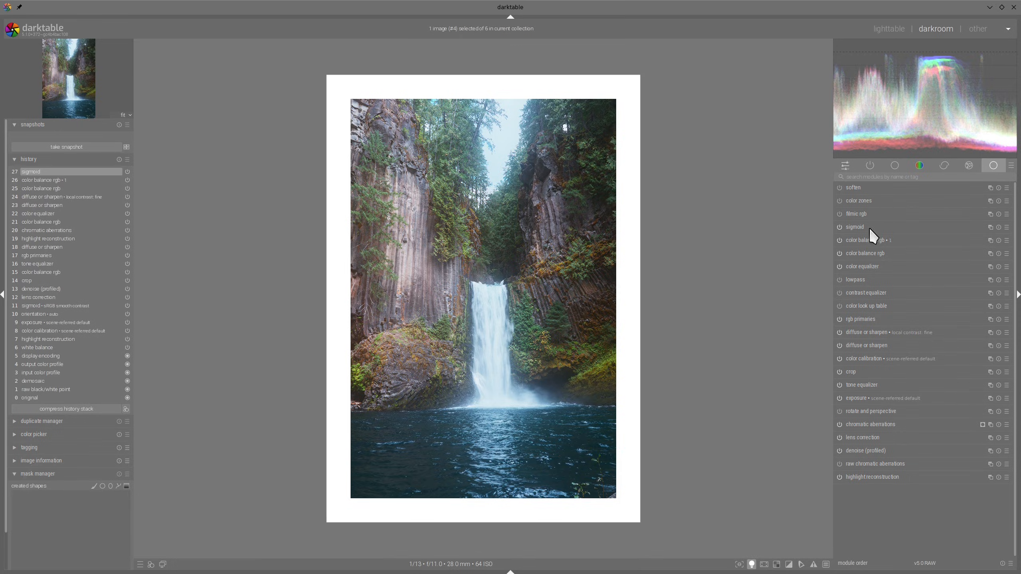
click(855, 251)
click(893, 409)
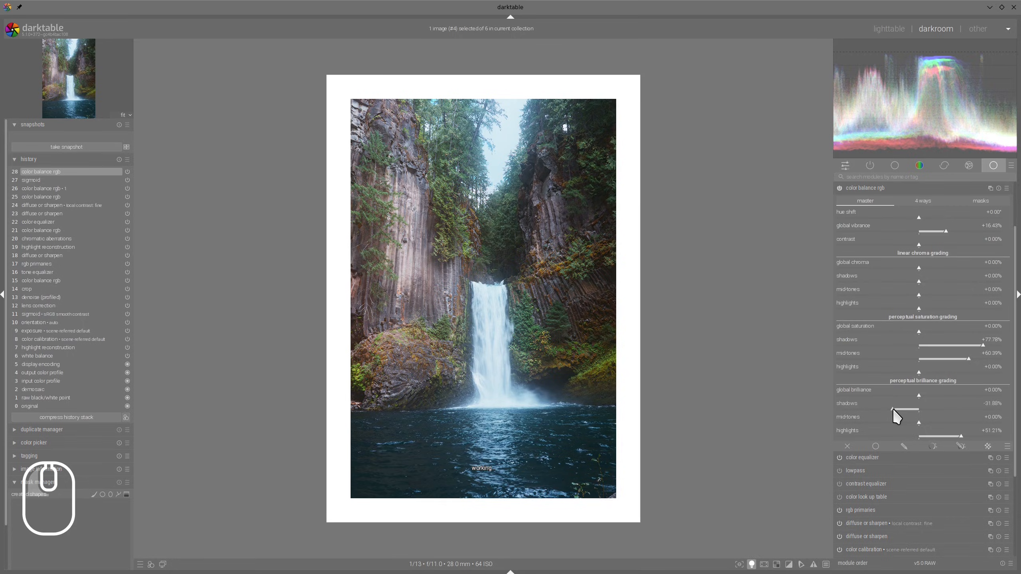
scroll(968, 434, up, 4)
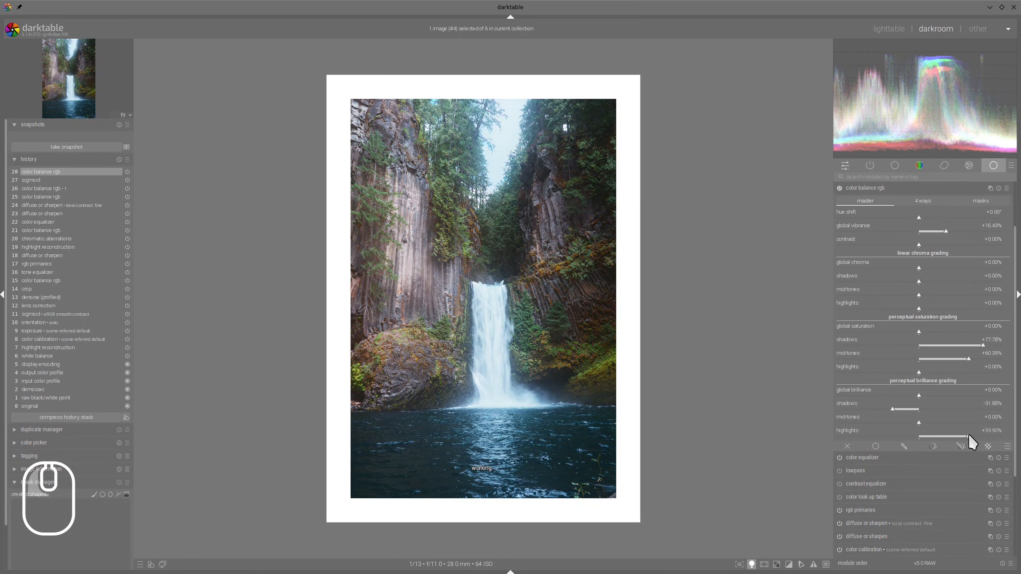
click(885, 189)
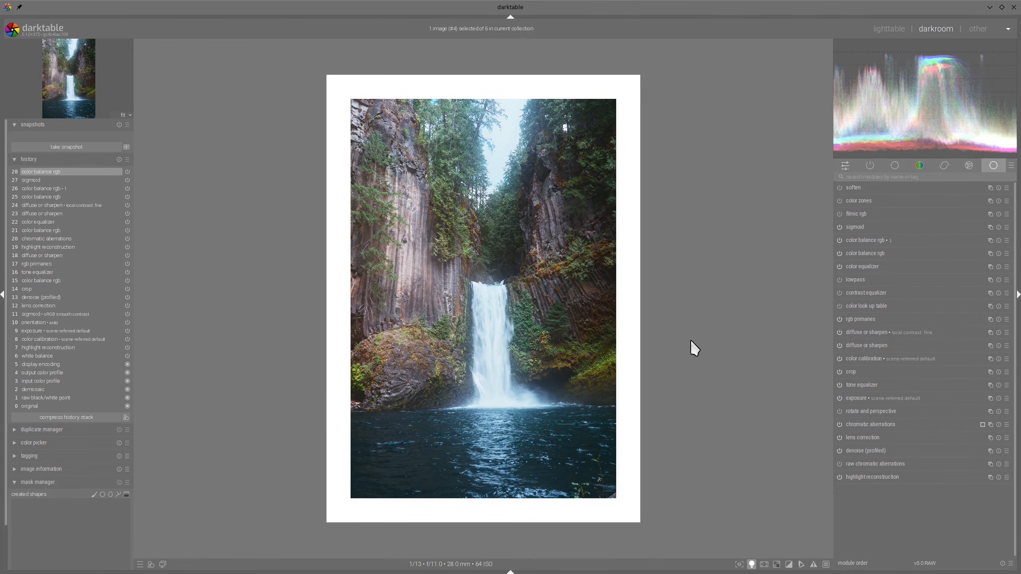
Step: Compare the brightness of the band around the waterfall with evolumina's Oregon post on Instagram
key(alt+Tab)
key(alt+Tab)
mouse_move(292, 273)
mouse_down()
mouse_move(365, 270)
mouse_move(319, 279)
mouse_move(386, 261)
mouse_up()
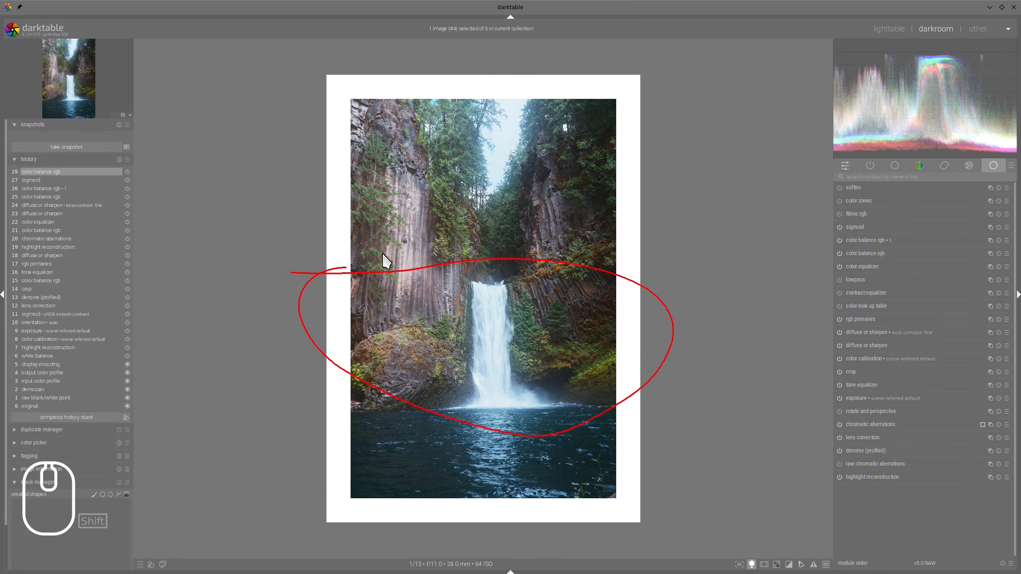
key(alt+F11)
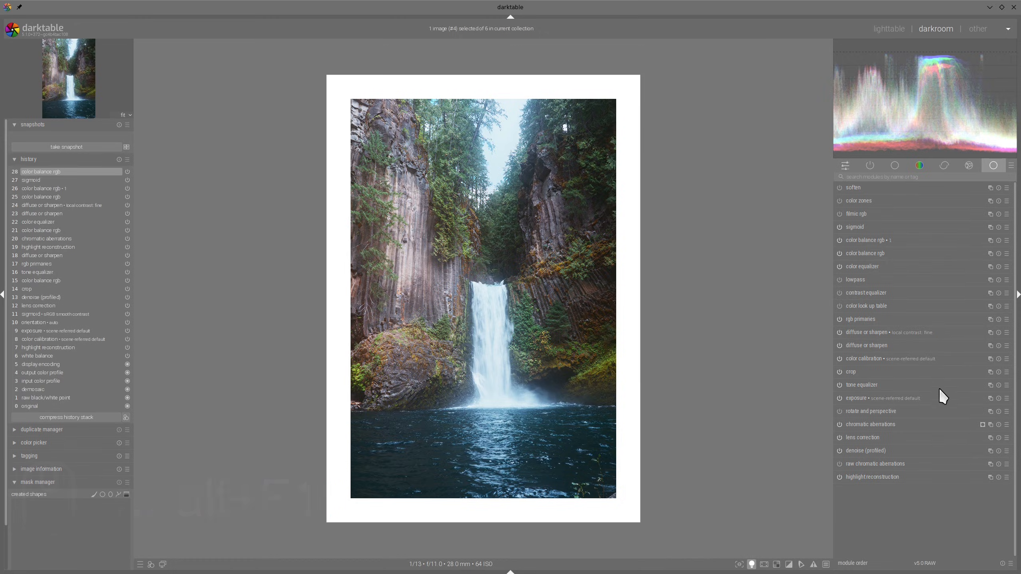
Step: Add a new exposure instance with a drawn and parametric mask, and draw a four-node path across the image around the waterfall
click(991, 397)
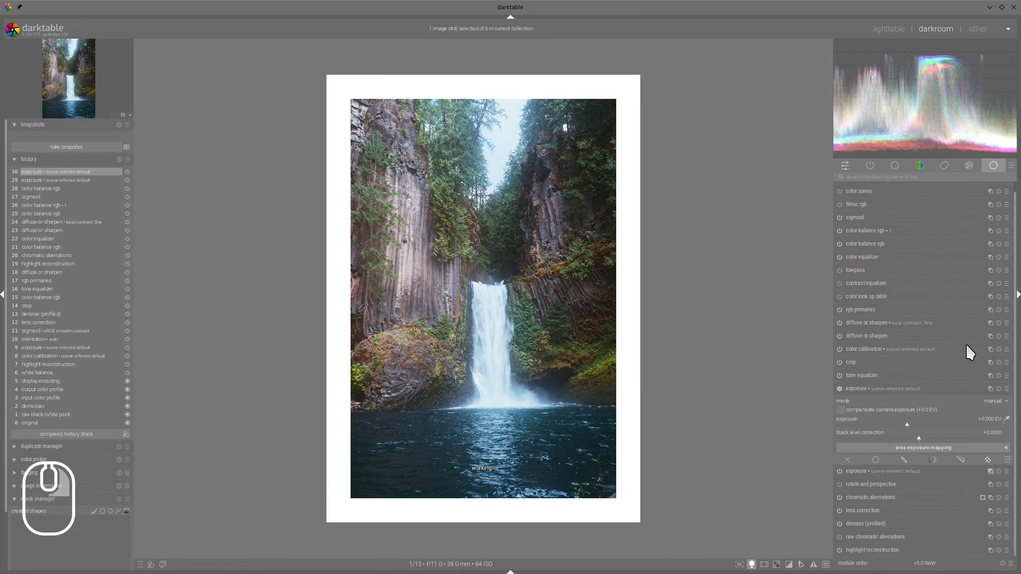
click(964, 461)
click(982, 318)
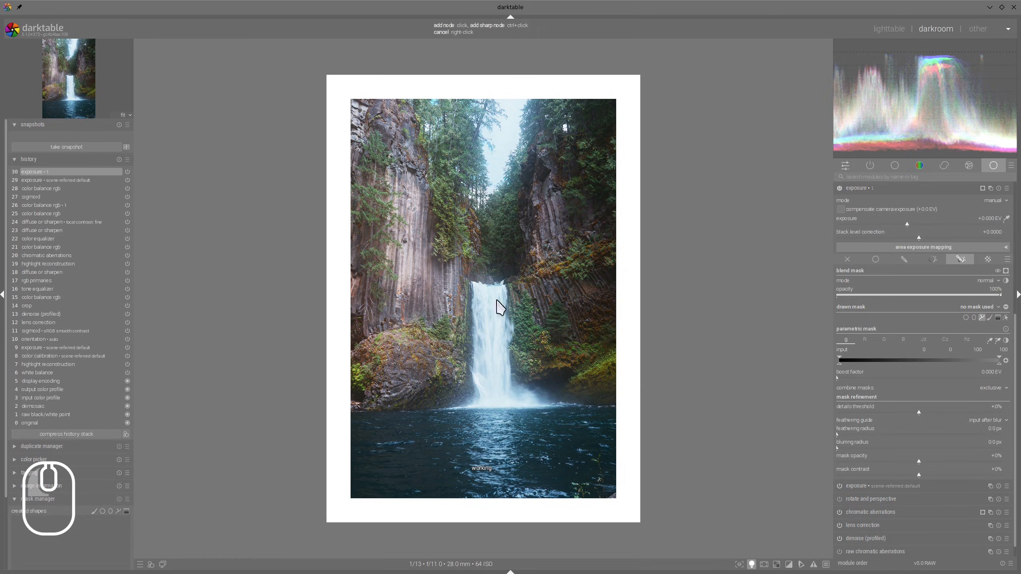
click(351, 281)
click(616, 278)
click(619, 333)
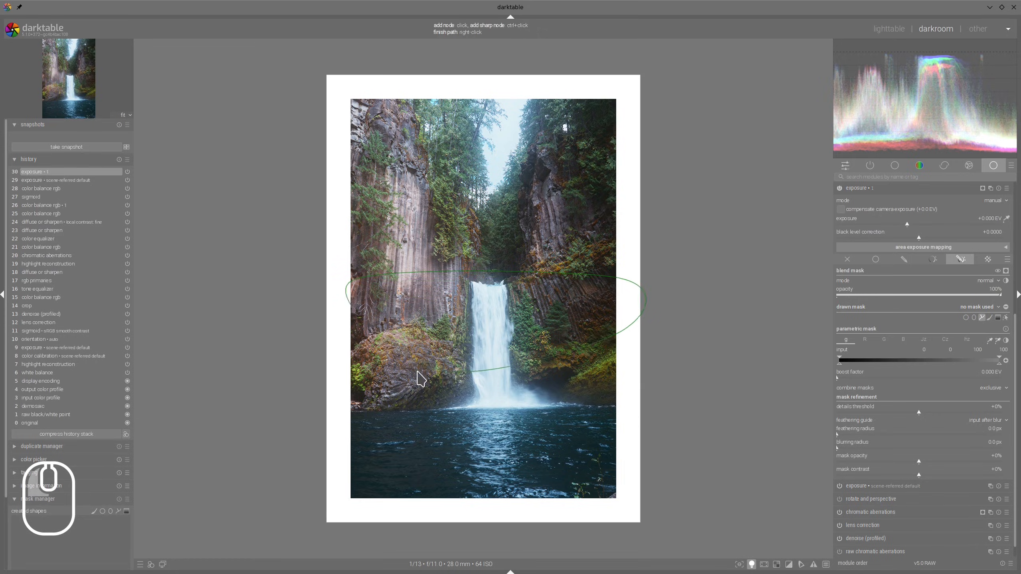
click(376, 369)
right_click(376, 369)
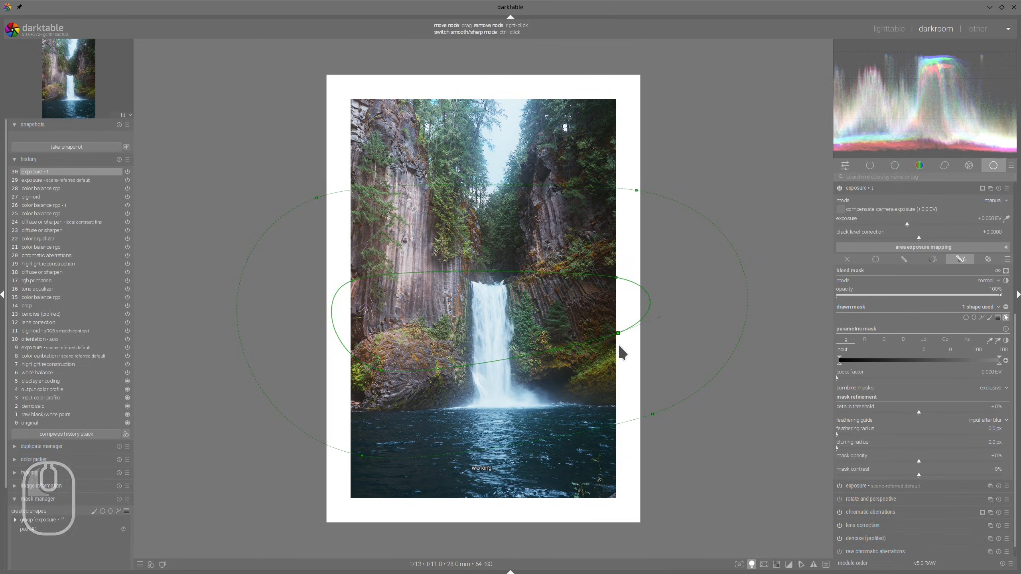
Step: Extend the path mask down to the waterfall's base, center it over the falls, and invert the drawn mask
drag(617, 334, 615, 380)
drag(516, 349, 514, 366)
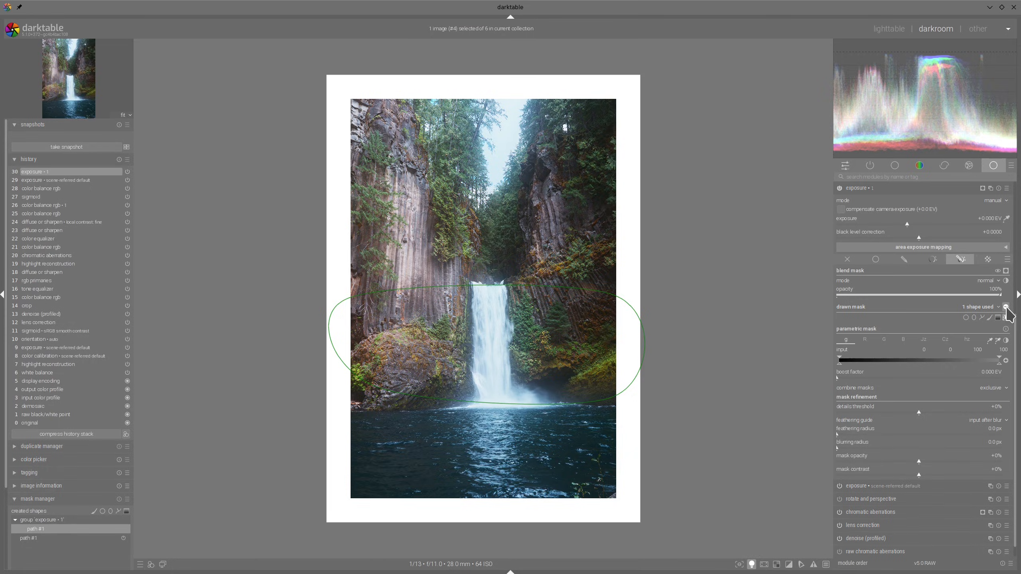
click(1007, 308)
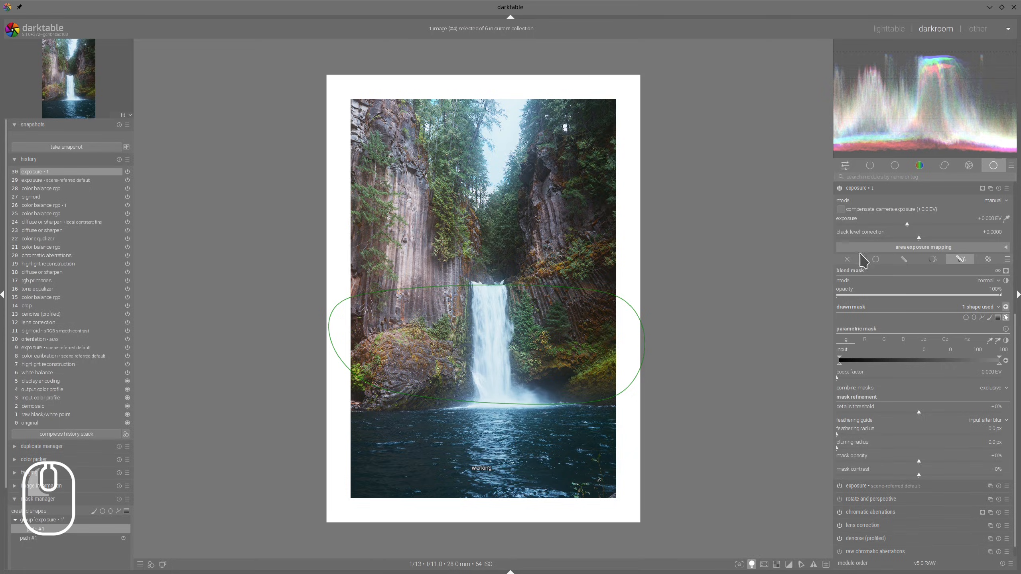
Step: Set the masked exposure instance to -0.278 EV and collapse the module
click(893, 223)
click(901, 223)
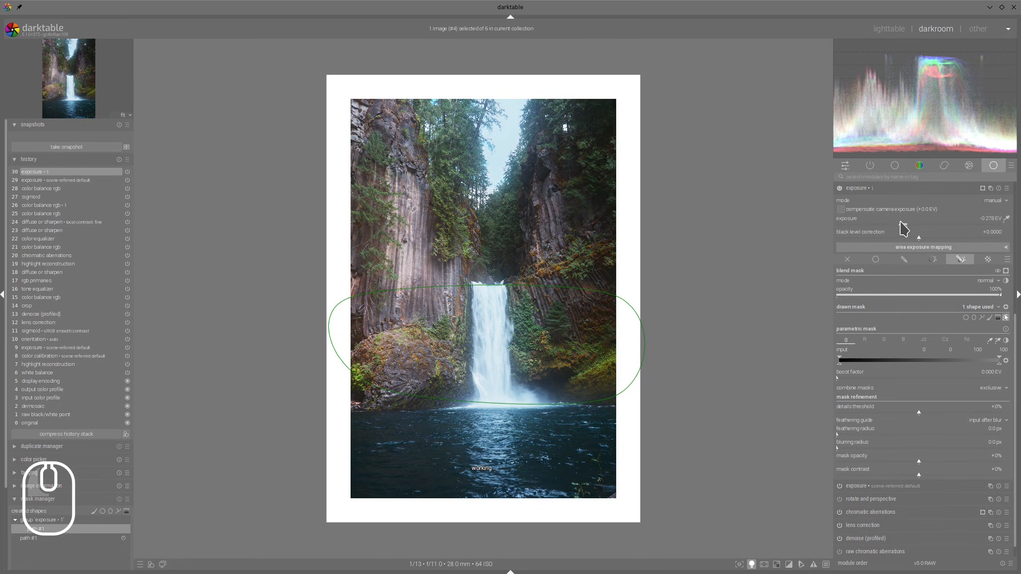
click(870, 189)
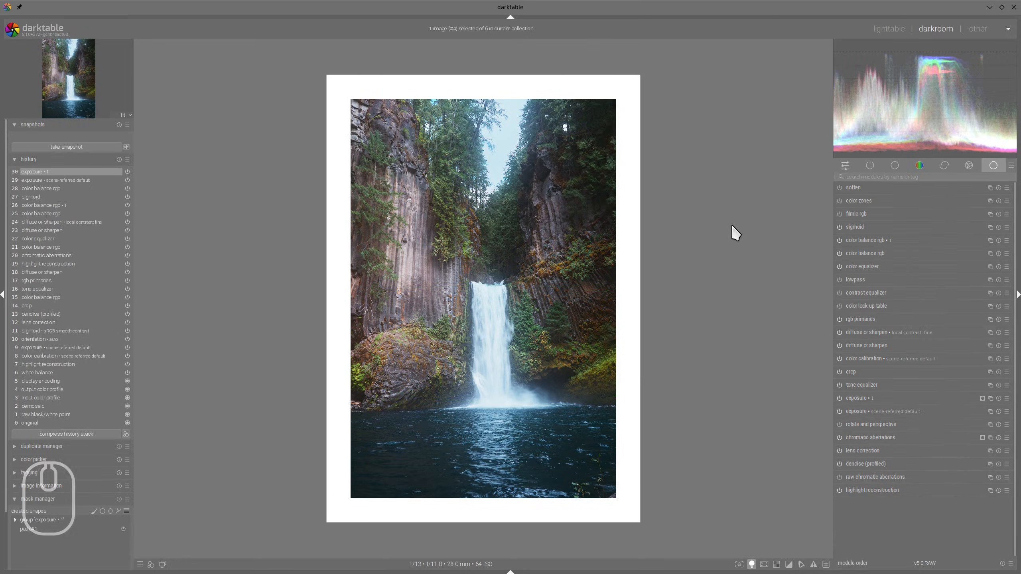
Step: Set the power luminance of the original color balance rgb instance to +14.01% in its 4 ways grading
click(857, 253)
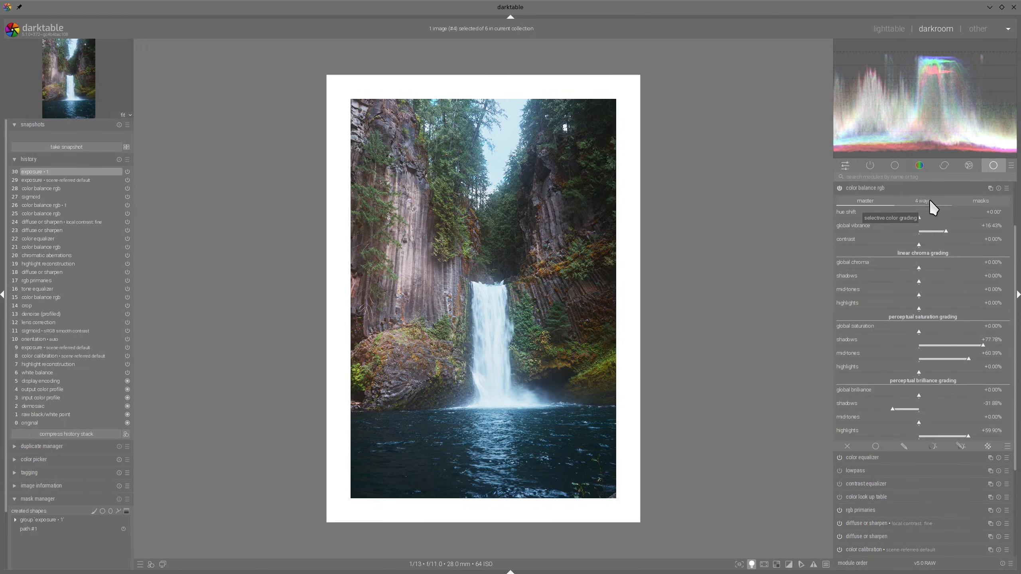
click(923, 201)
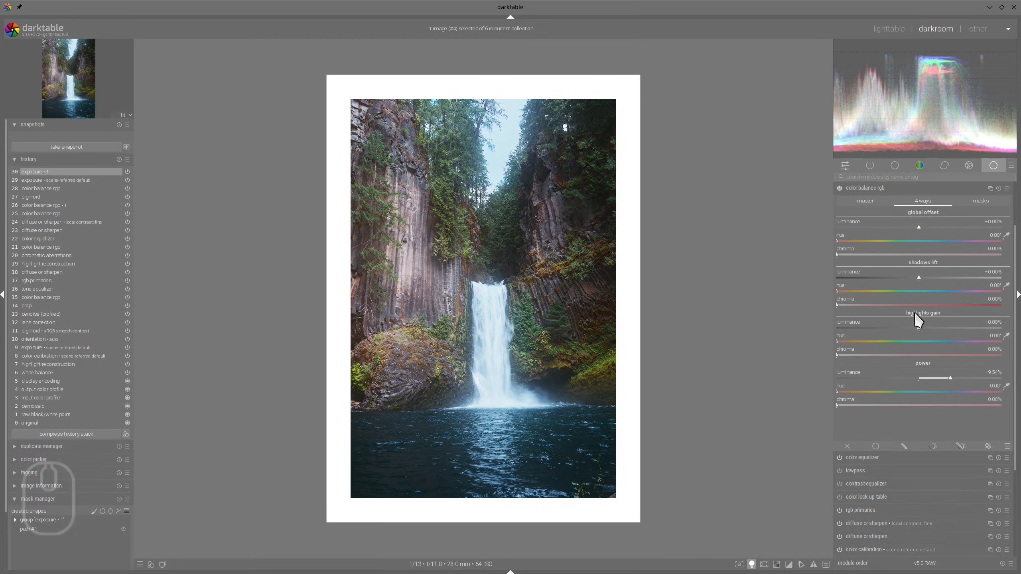
drag(953, 378, 966, 376)
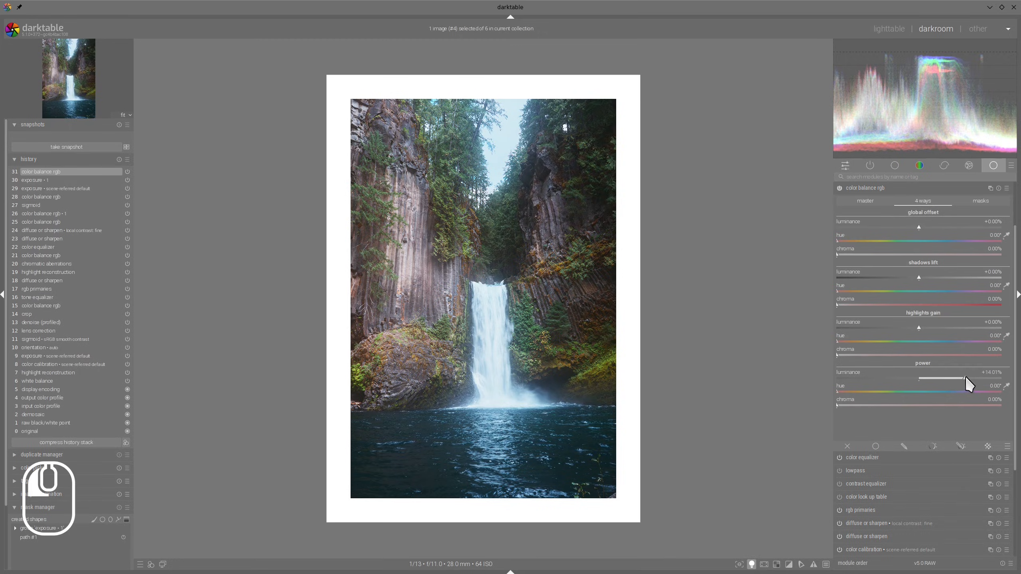
click(884, 189)
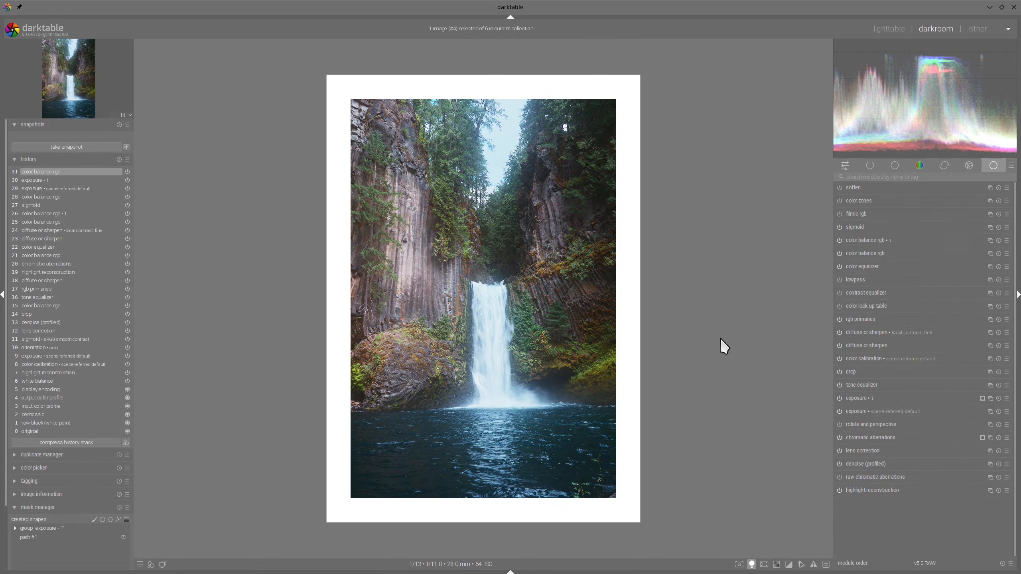
Step: Set the tint hue in rgb primaries to -118.2°, checking evolumina's Oregon post before and after the change
key(alt+Tab)
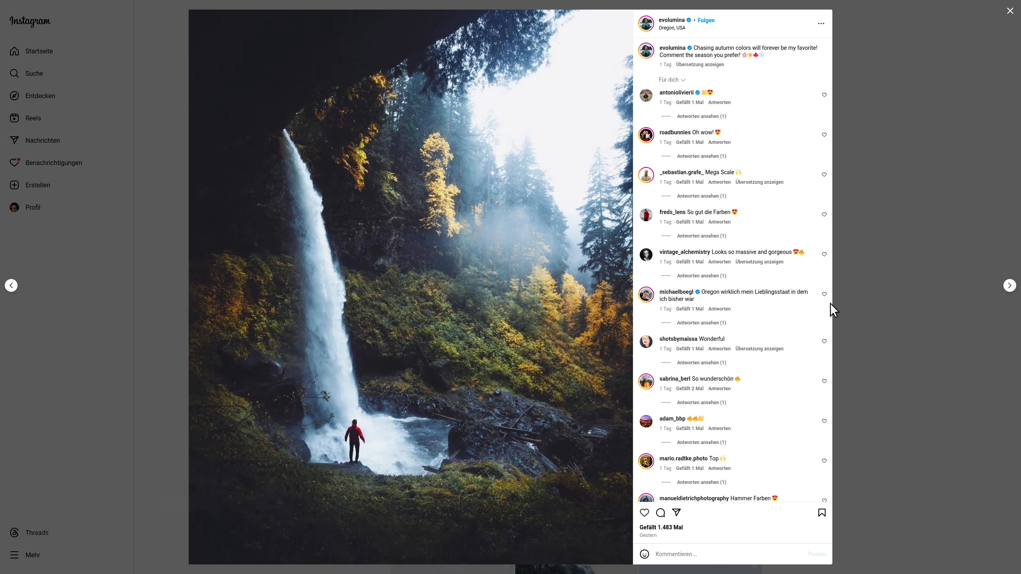
key(alt+Tab)
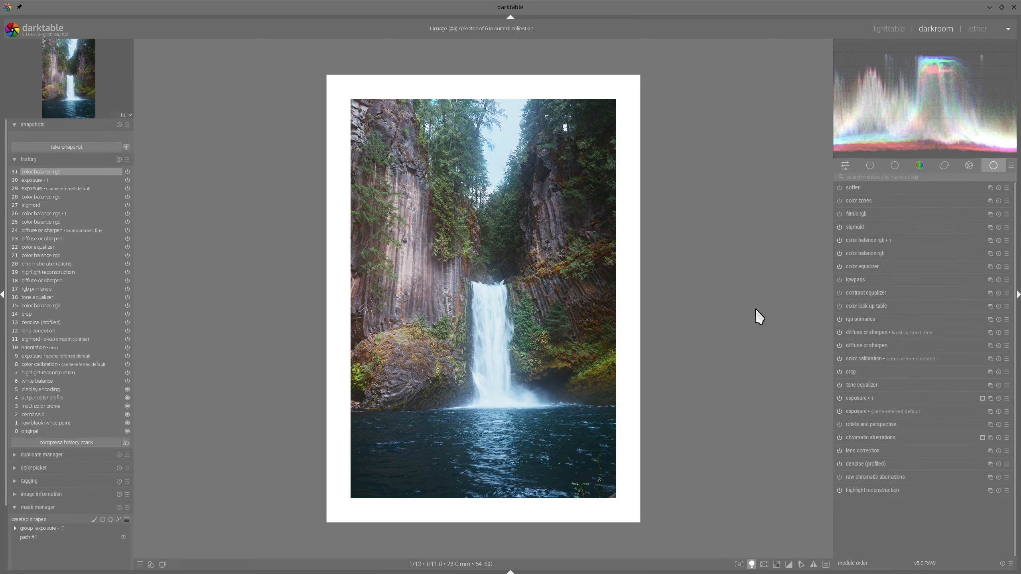
click(859, 319)
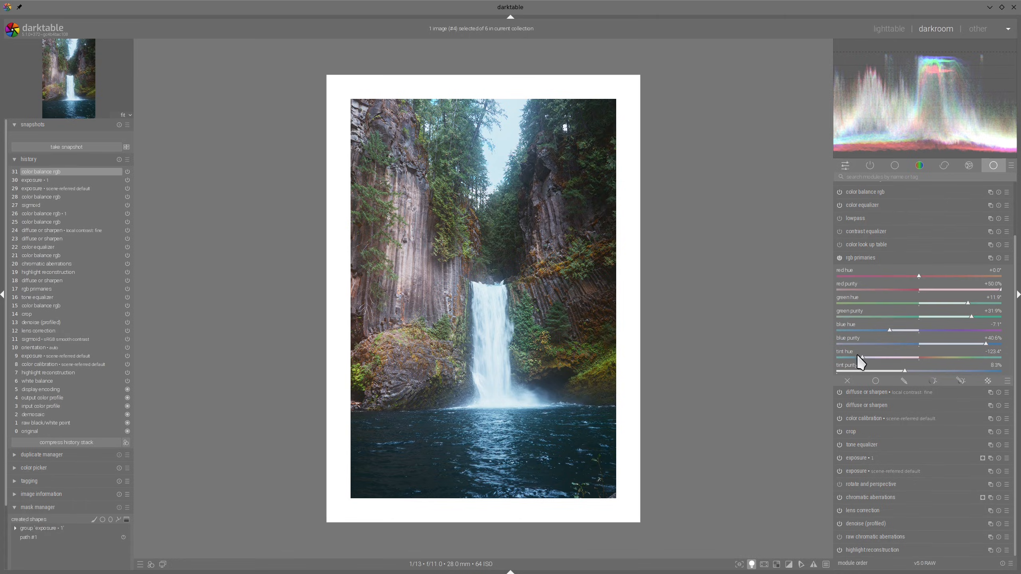
drag(865, 364, 866, 358)
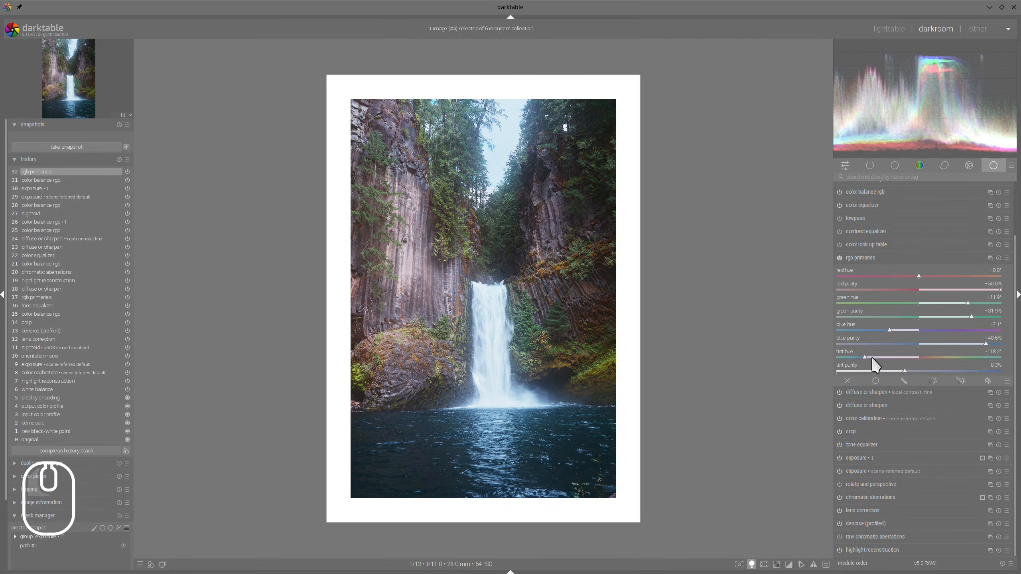
key(alt+Tab)
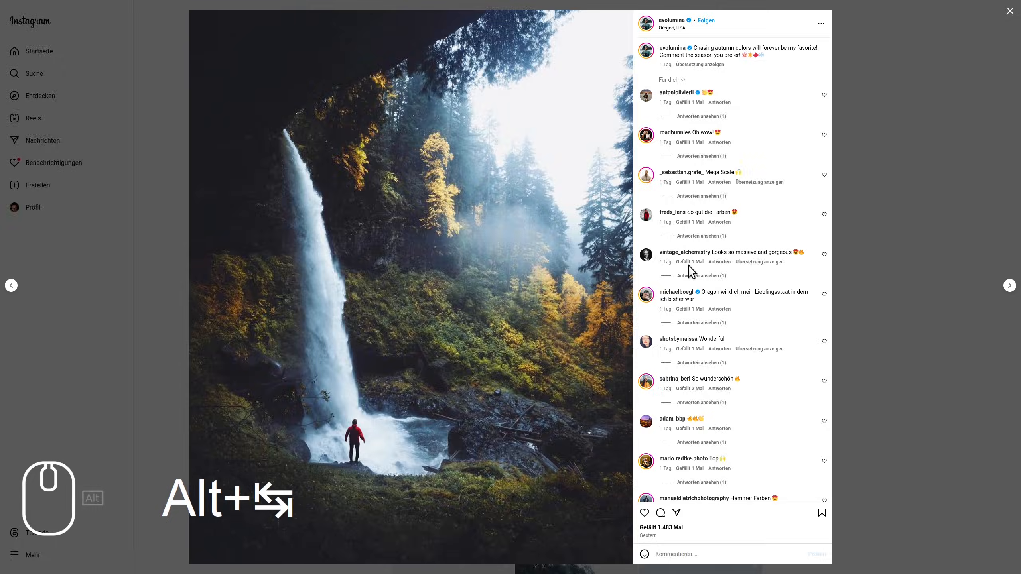
key(alt+Tab)
click(870, 259)
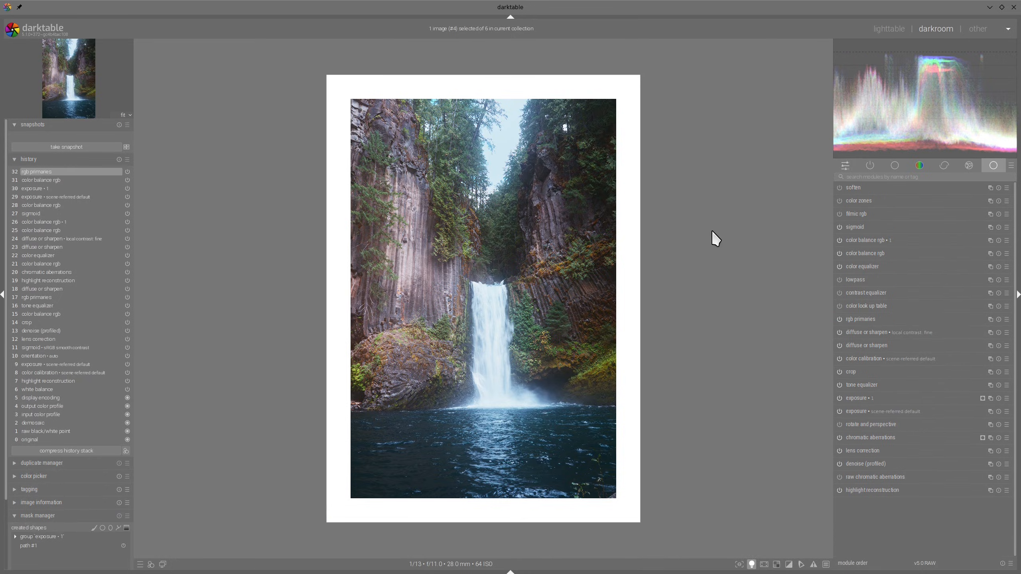
Step: Compare the photo with evolumina's Oregon post again, and set the red hue in rgb primaries to about +2.8°
key(alt+Tab)
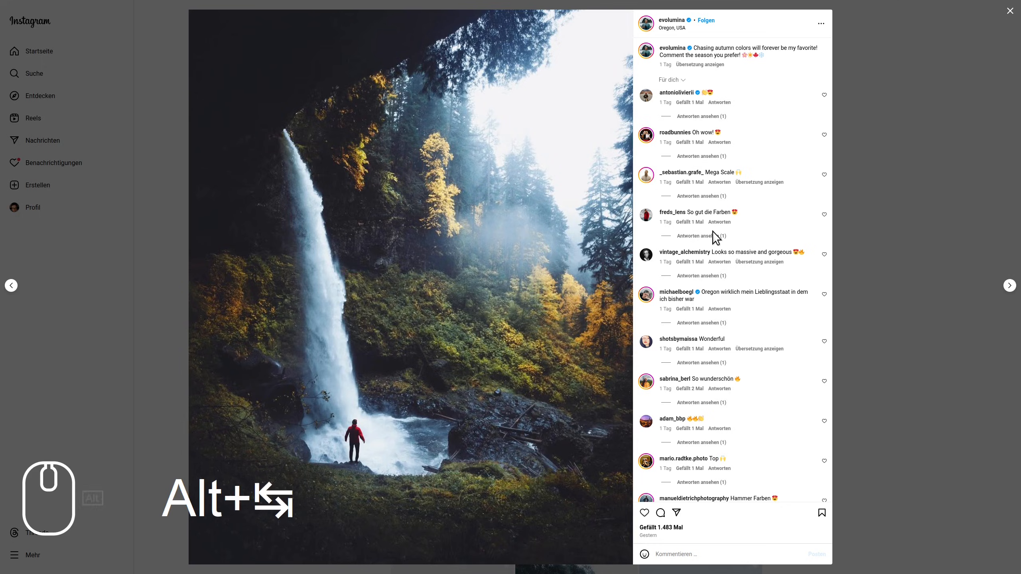
key(alt+Tab)
key(alt+Tab)
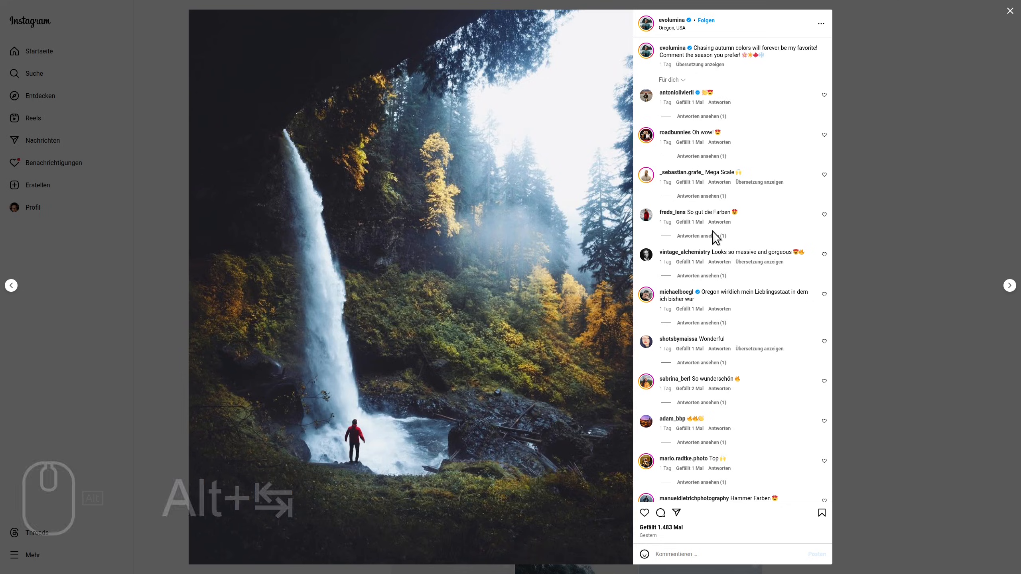
key(alt+Tab)
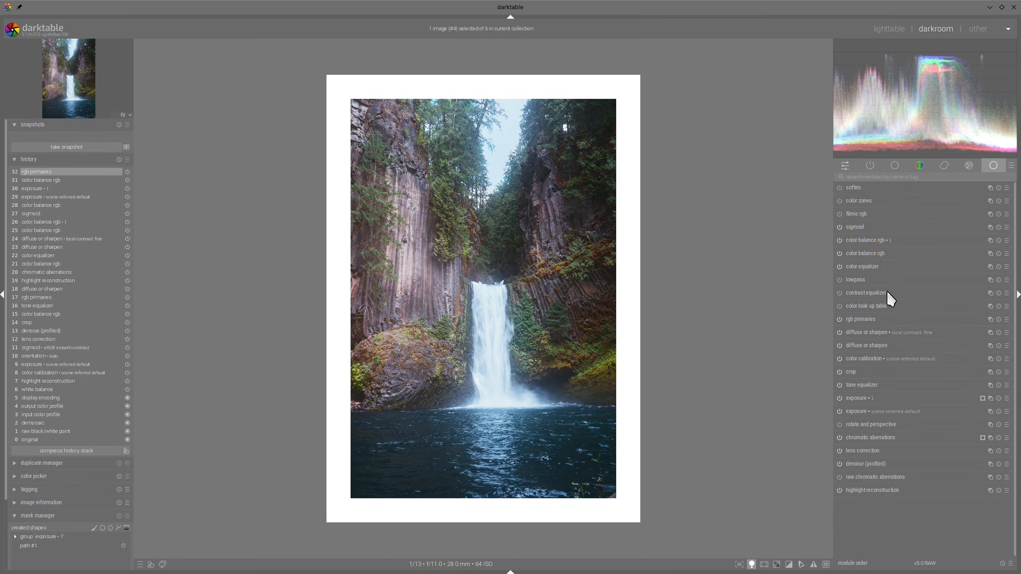
click(860, 317)
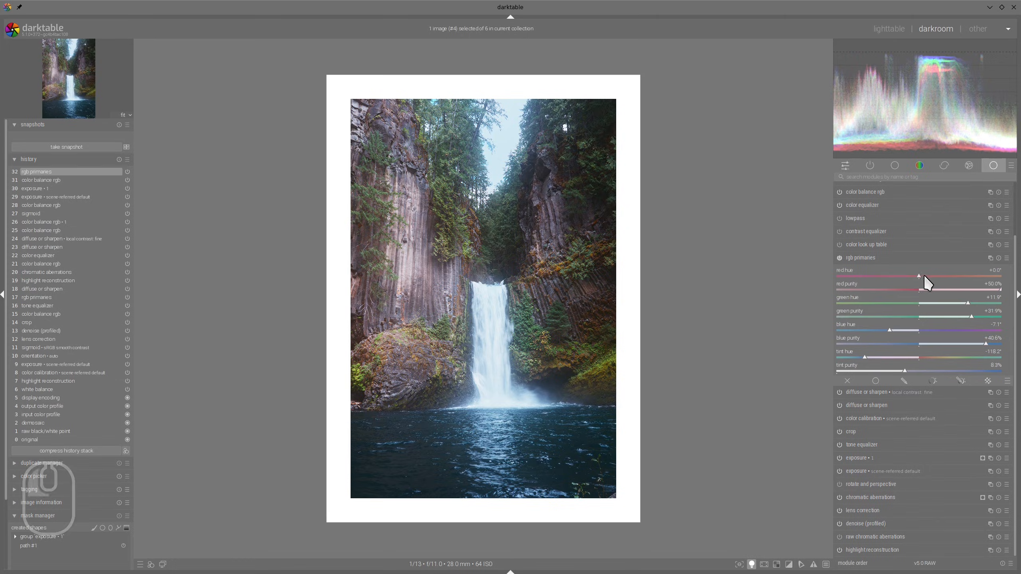
drag(924, 275, 936, 284)
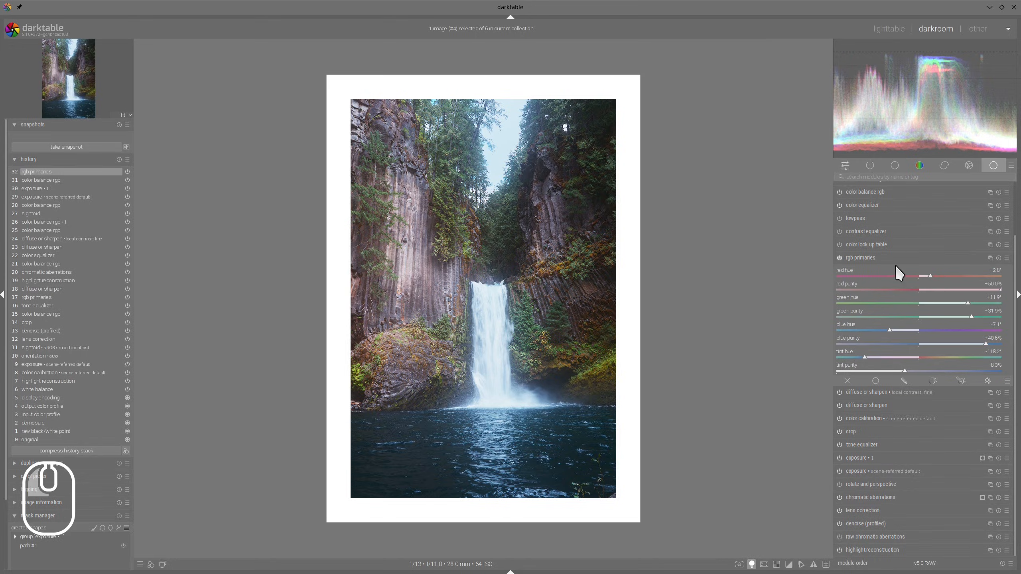
click(869, 256)
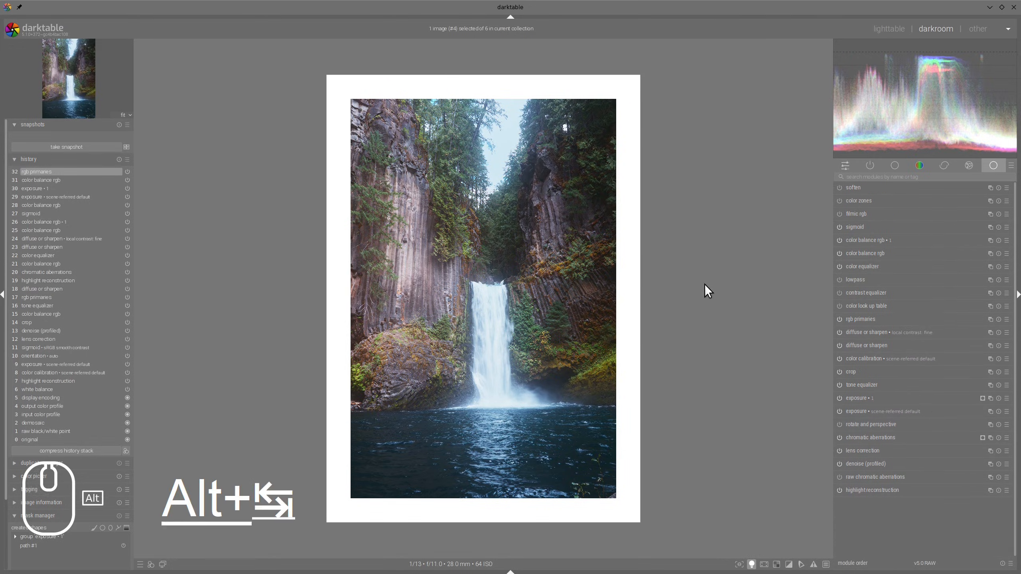
key(alt+Tab)
key(alt+Tab)
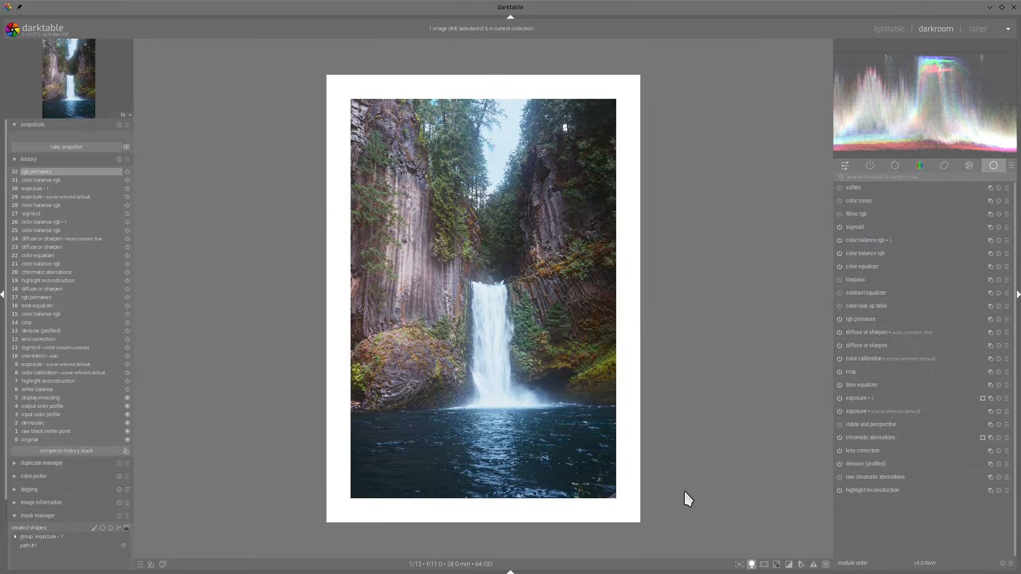
click(751, 564)
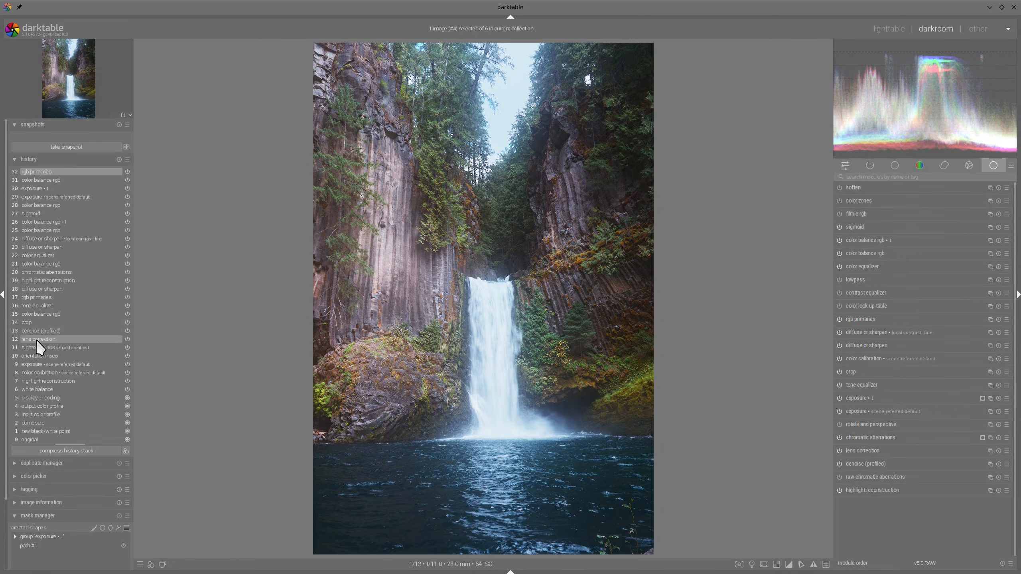
Step: Take a snapshot of the photo at the crop history state, return to the latest edit, and show both side by side
click(27, 322)
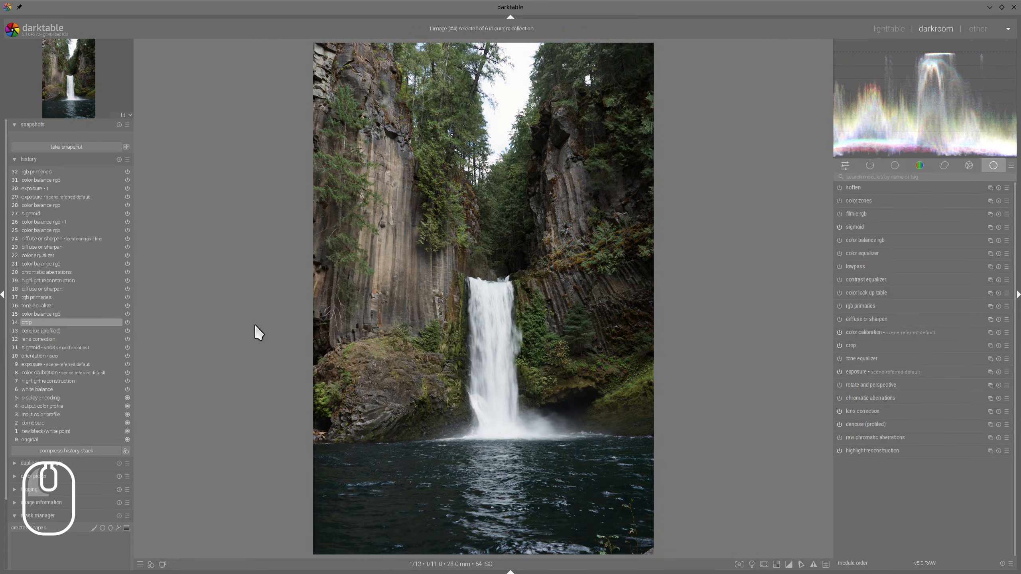
click(66, 147)
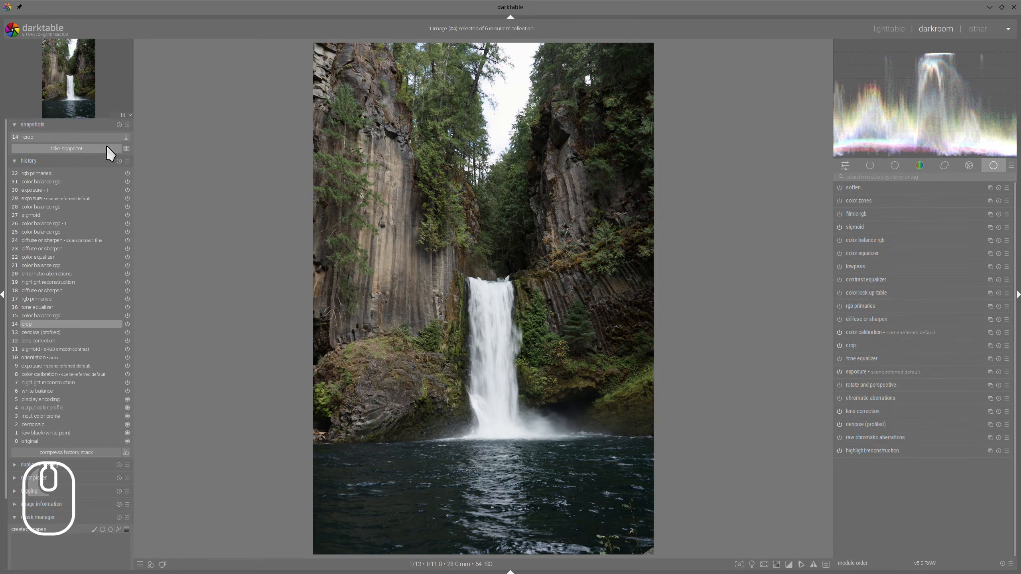
click(126, 149)
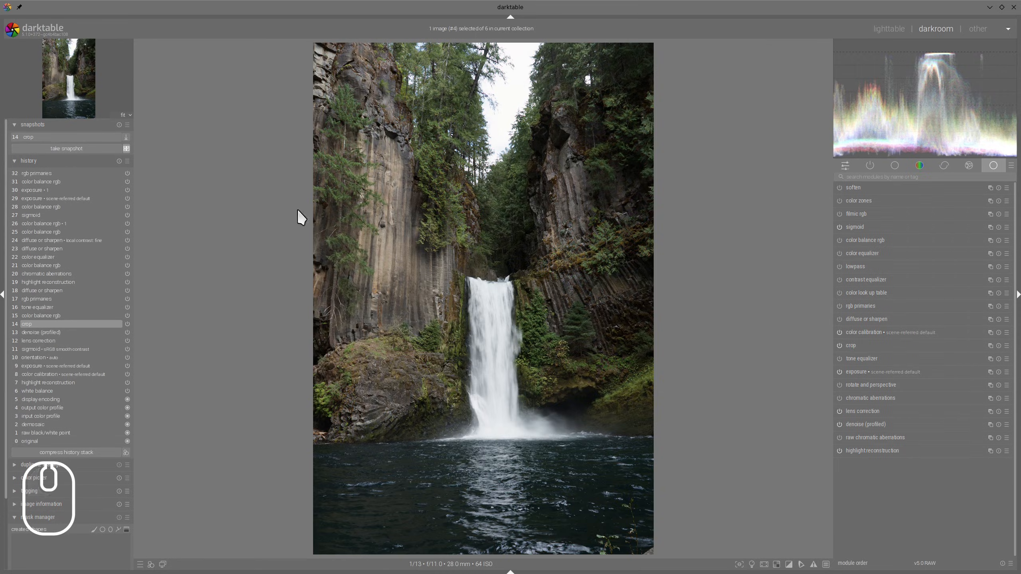
click(46, 173)
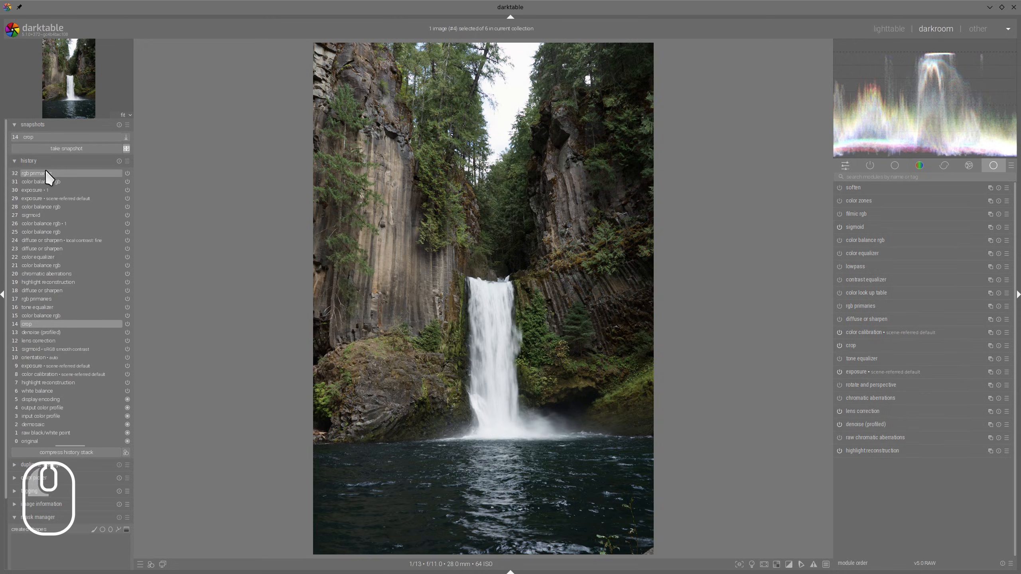
click(53, 136)
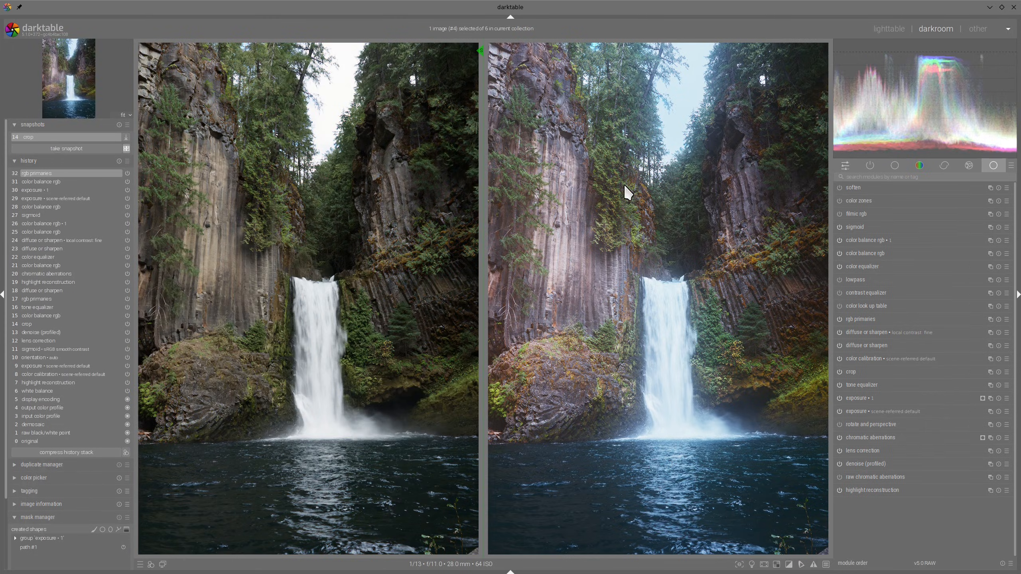
key(Tab)
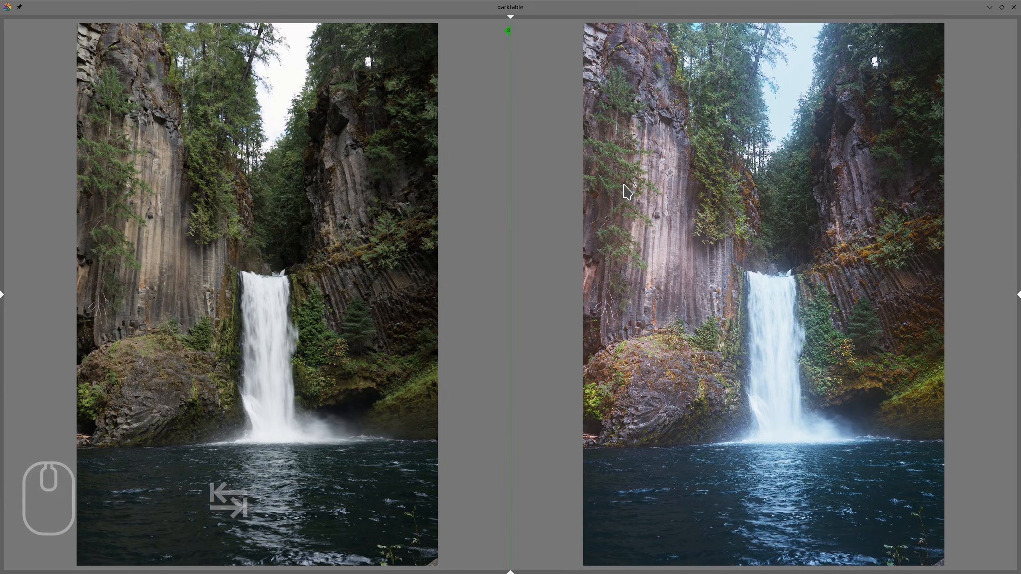
key(F11)
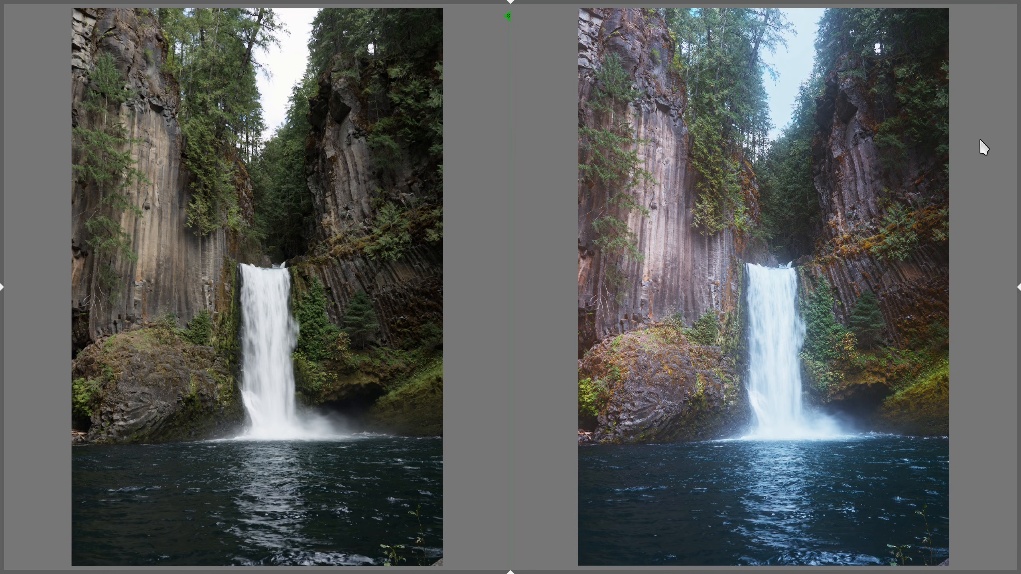
key(alt+Tab)
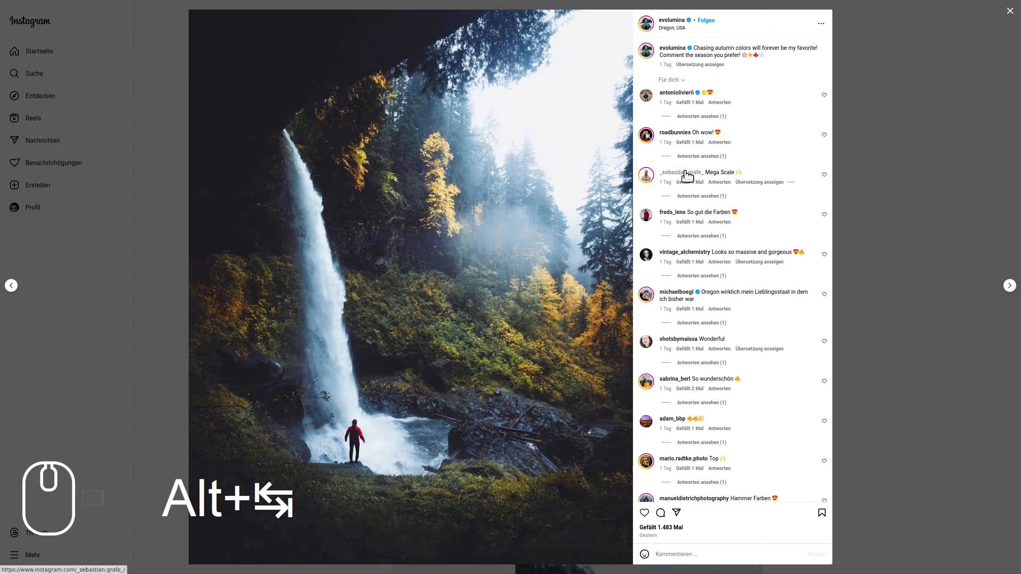
key(alt+Tab)
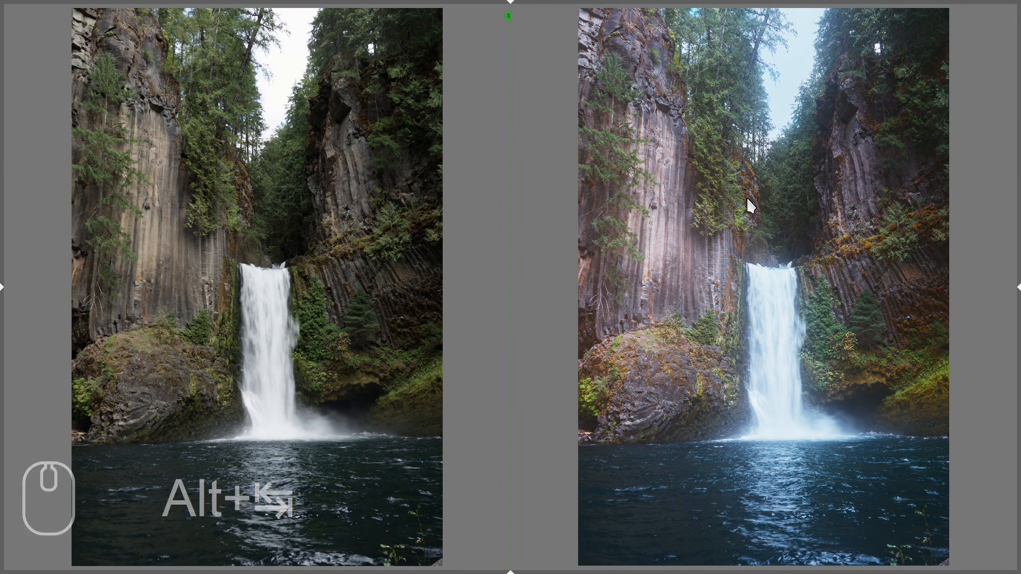
key(Tab)
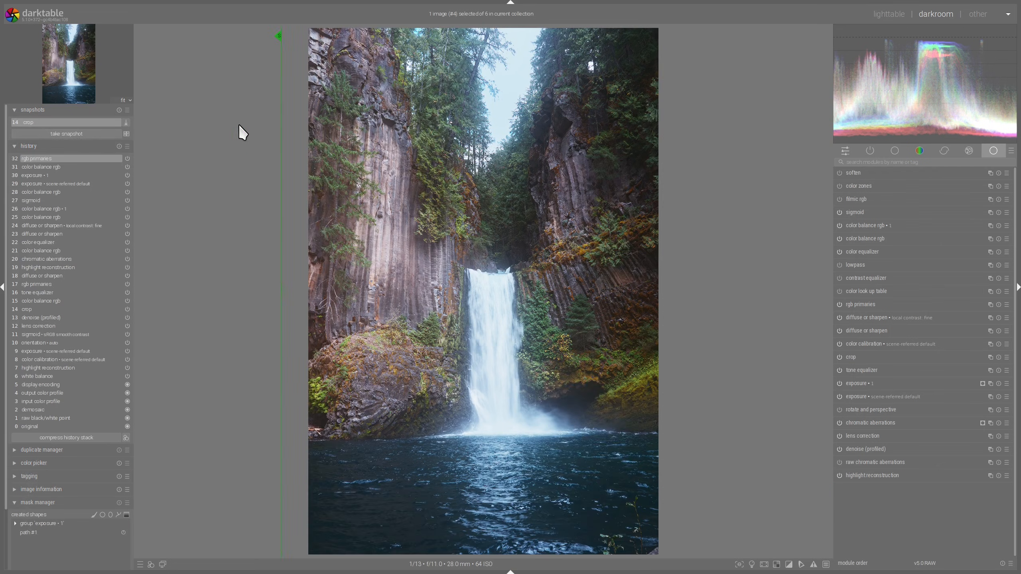
key(Tab)
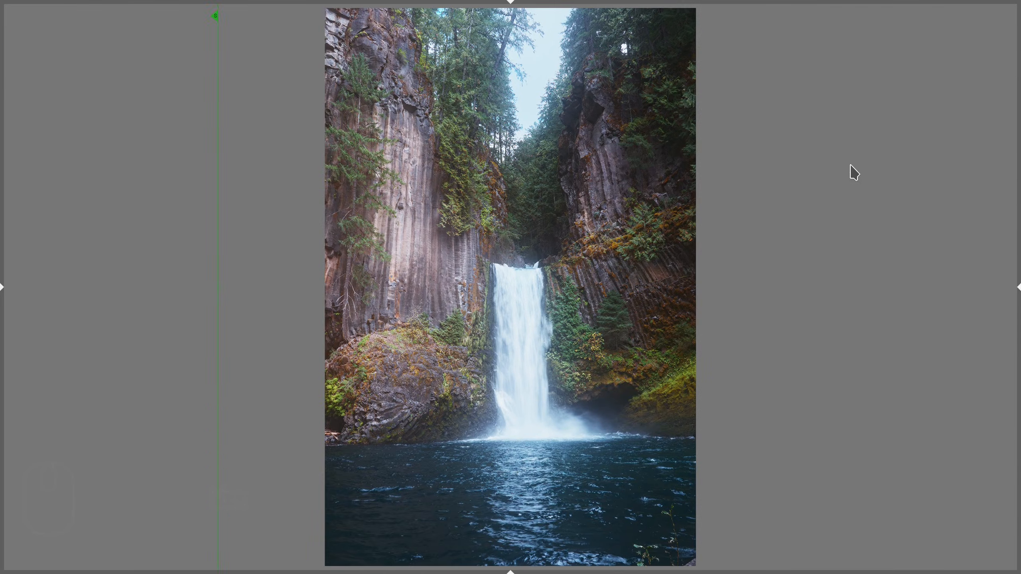
key(alt+Tab)
key(alt+Tab)
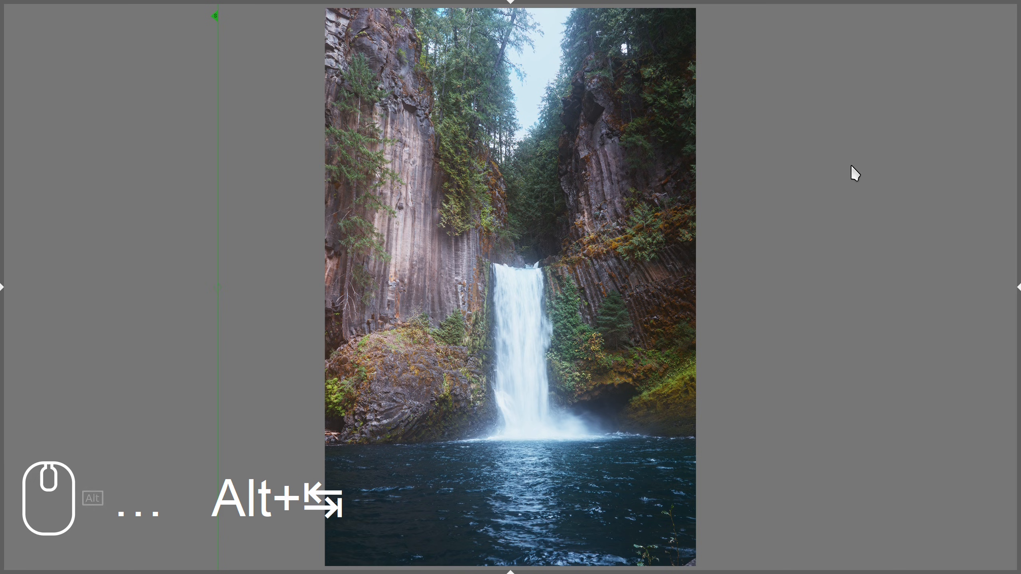
key(alt+Tab)
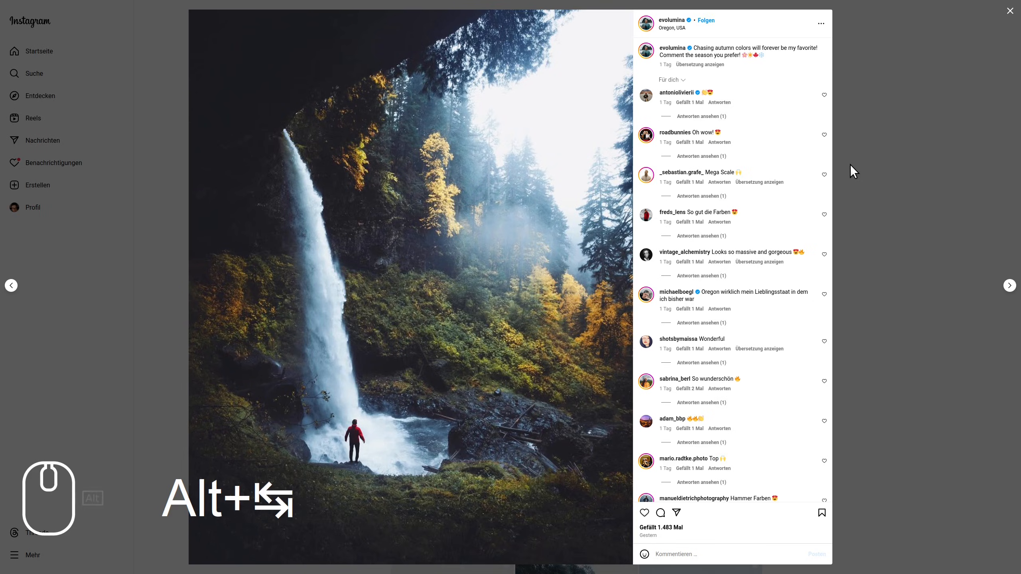
key(alt+Tab)
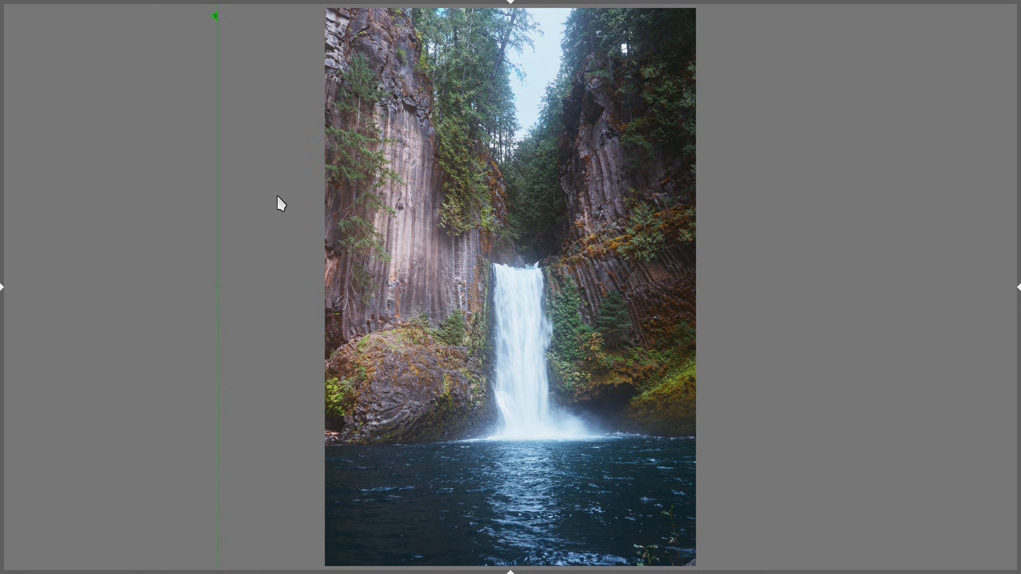
Step: Discard the snapshot, open the mountain lake photo for editing, and compare it with evolumina's Mount Cook post
key(Tab)
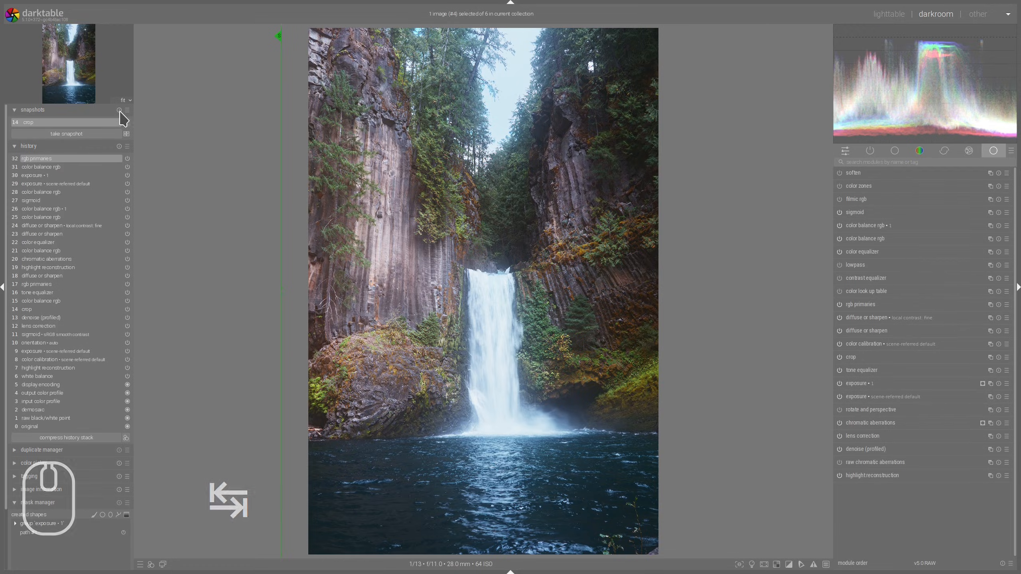
click(120, 110)
click(734, 171)
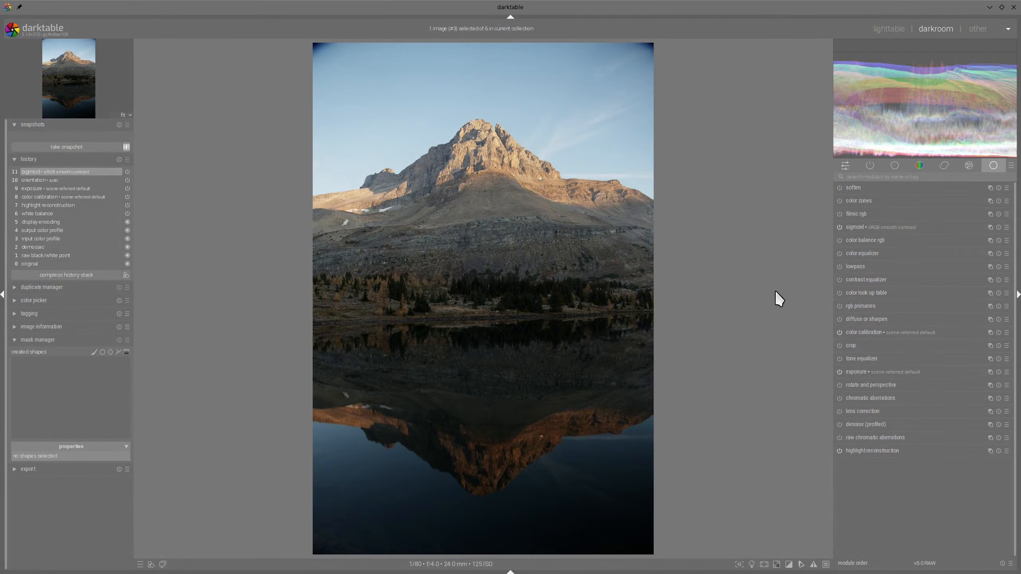
key(alt+Tab)
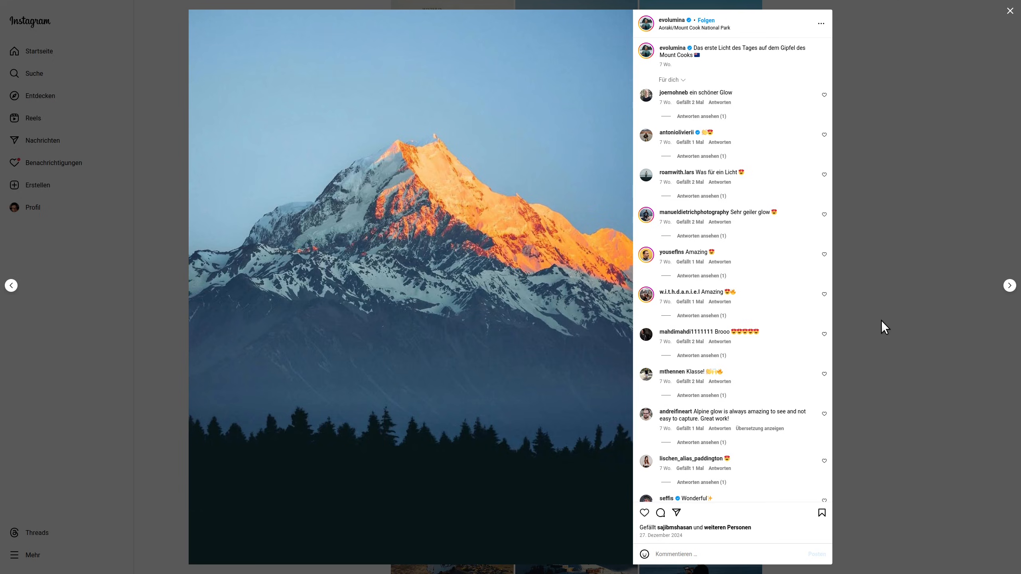
key(alt+Tab)
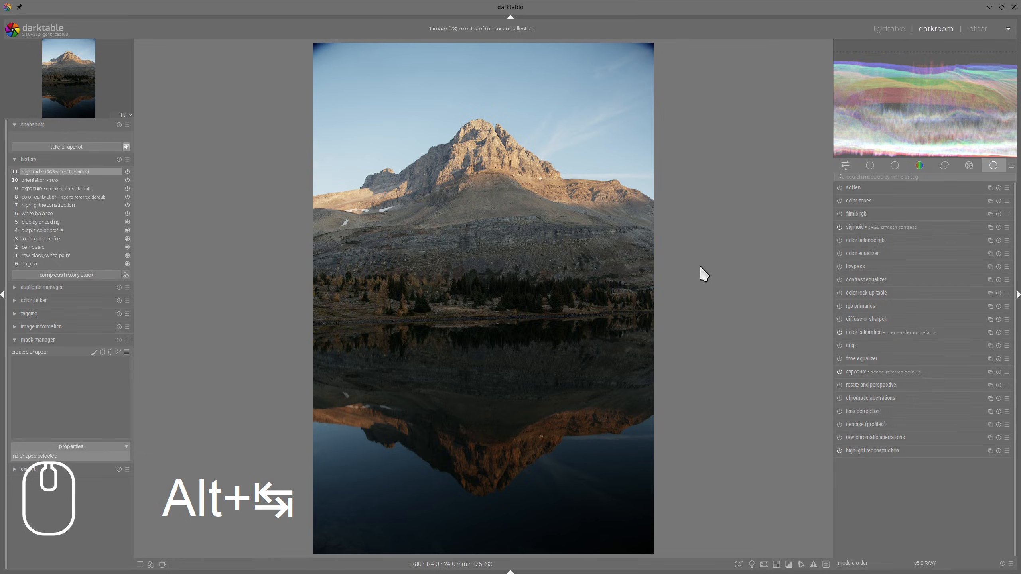
Step: Enable denoise (profiled) on the mountain photo and try lens correction, switching it off again
click(839, 424)
click(839, 411)
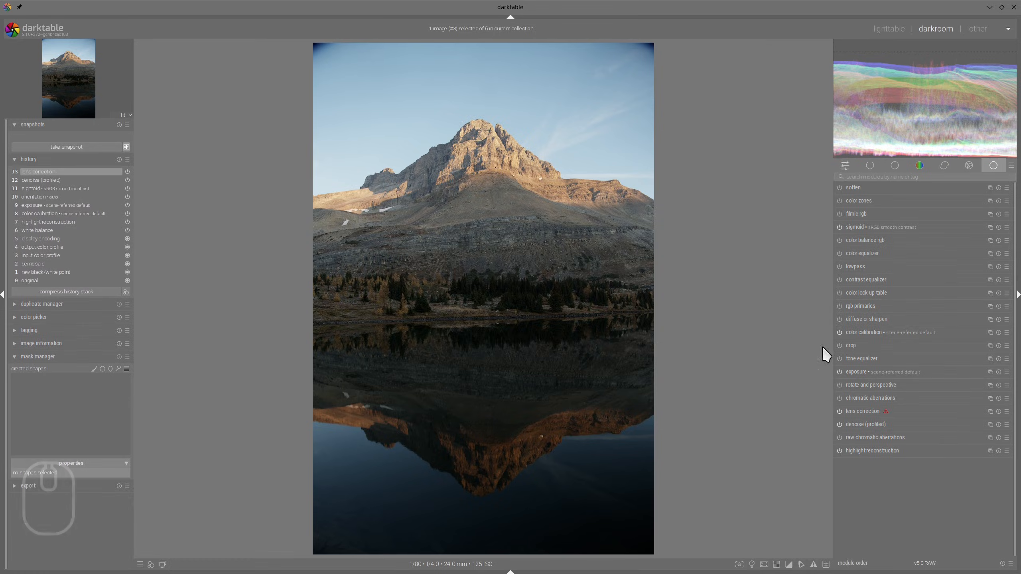
click(839, 412)
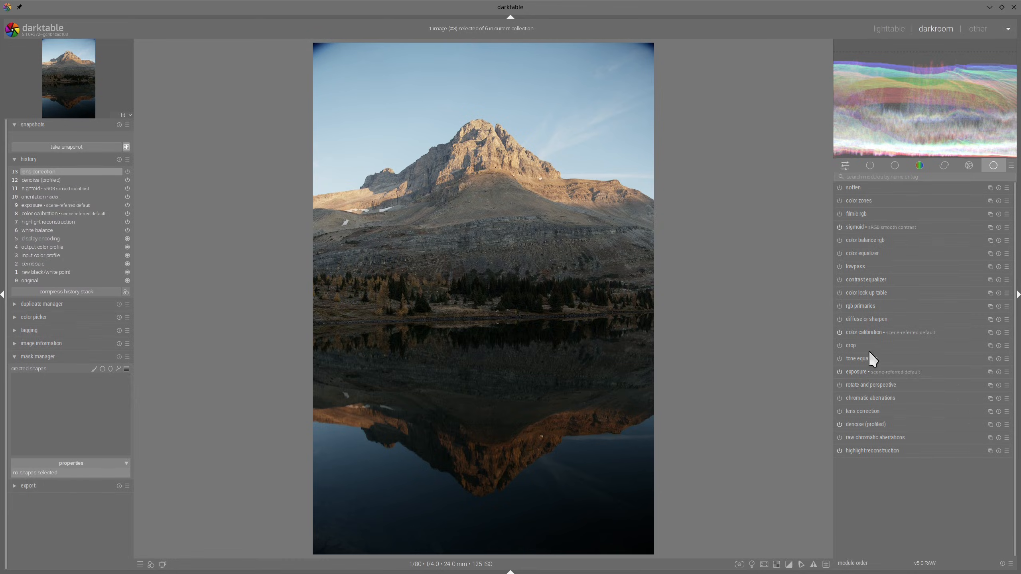
Step: Crop the mountain photo slightly on all sides, keeping the original image aspect, to cut off the dark corners
click(849, 345)
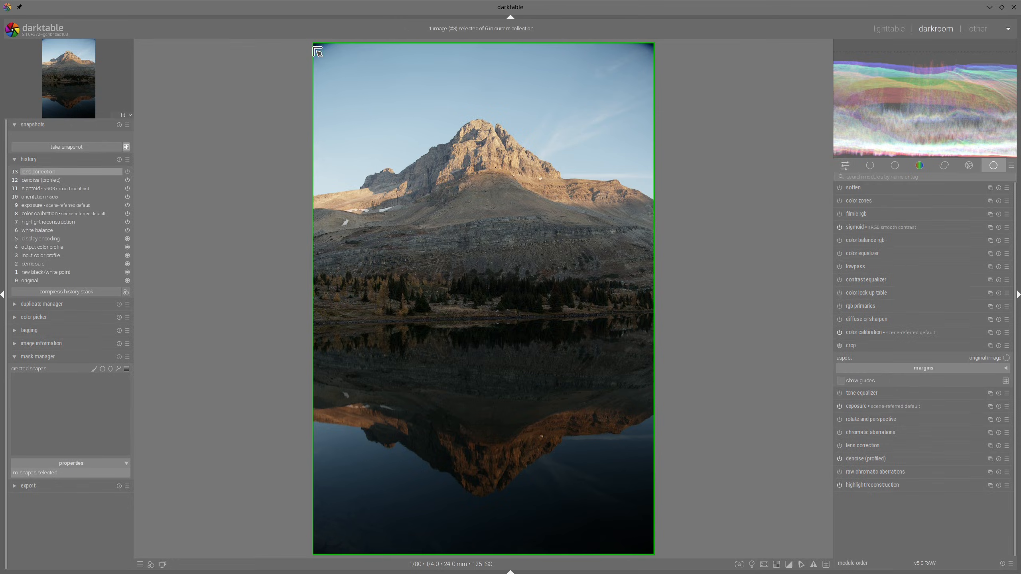
drag(314, 46, 329, 66)
drag(645, 67, 635, 71)
drag(547, 189, 555, 178)
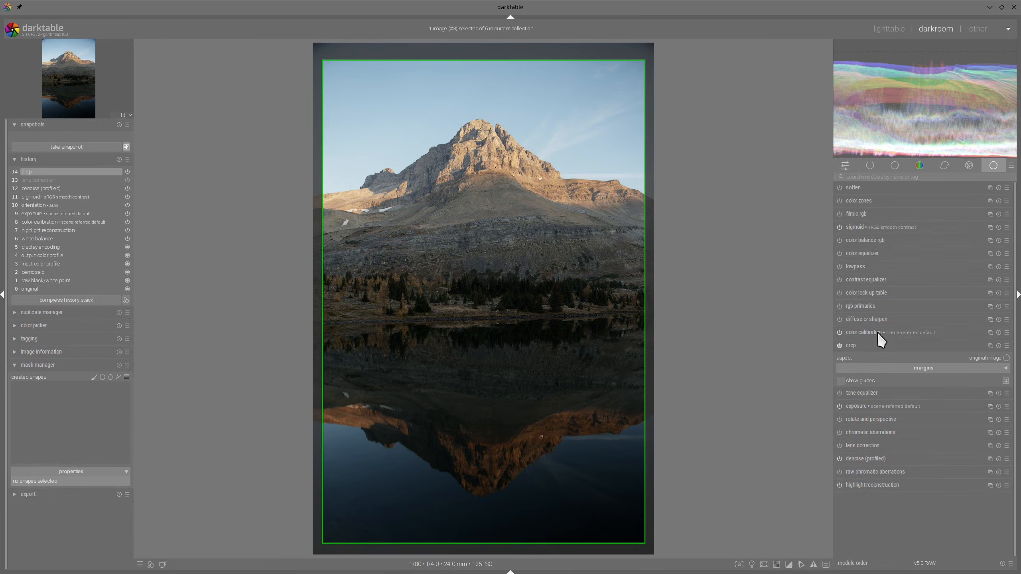
click(860, 345)
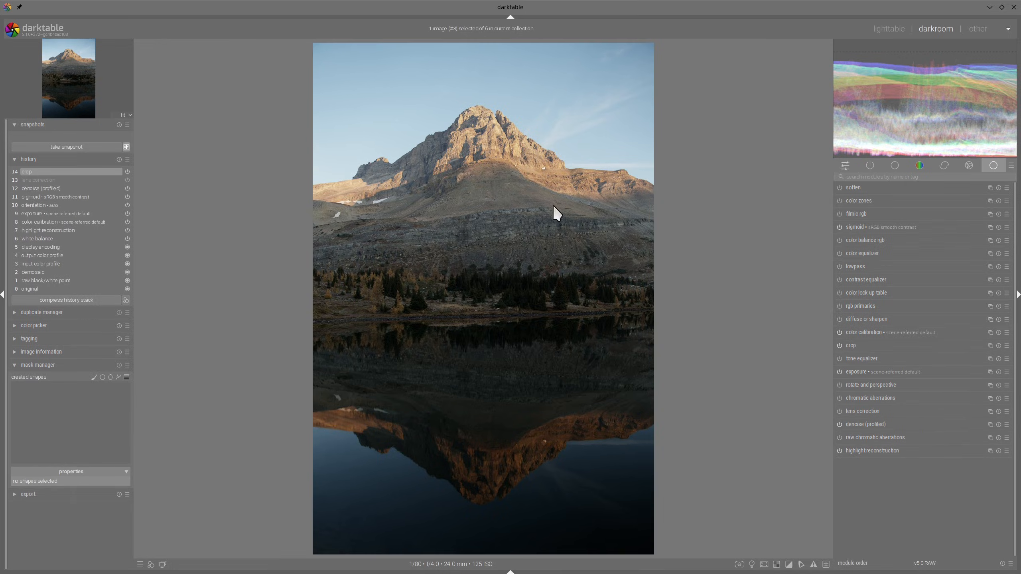
Step: Enable lens correction and set the manual vignette correction strength to about 58%
click(839, 411)
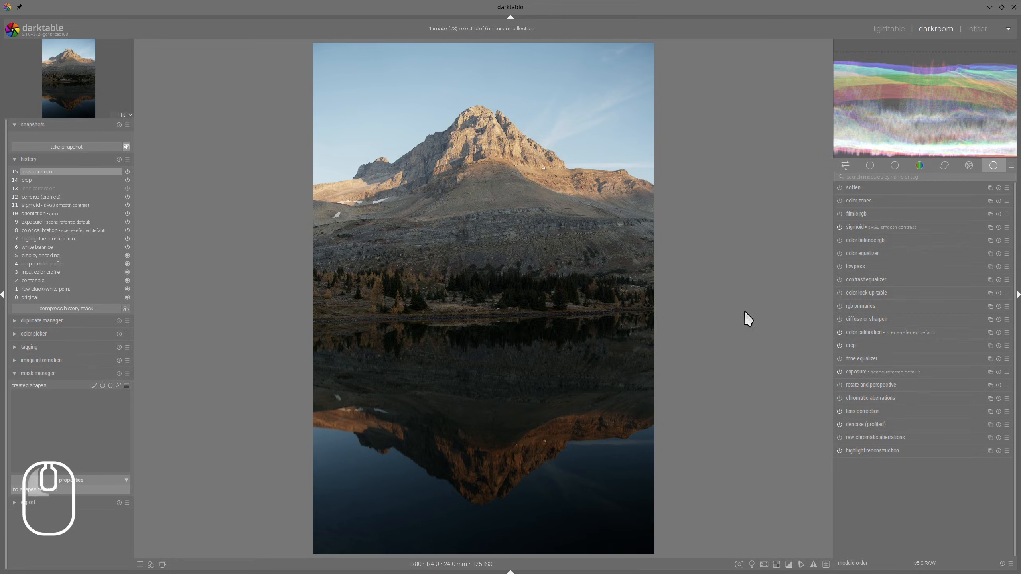
click(865, 410)
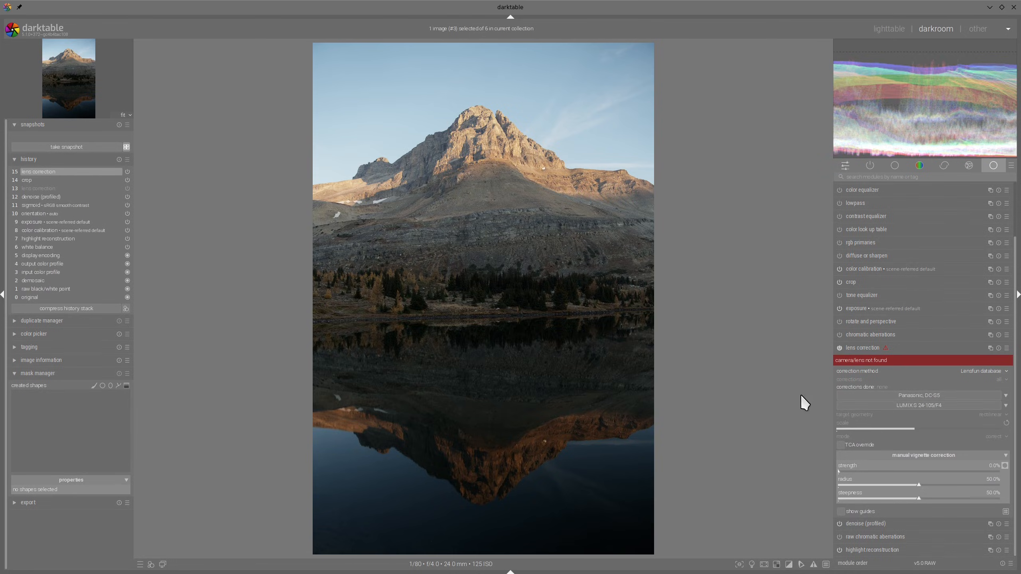
drag(884, 471, 909, 472)
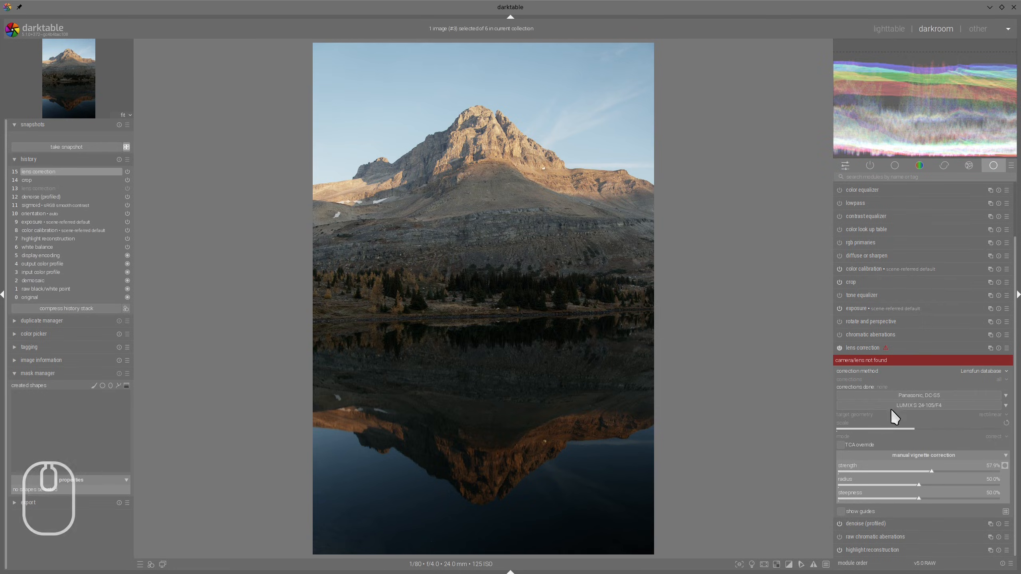
click(874, 349)
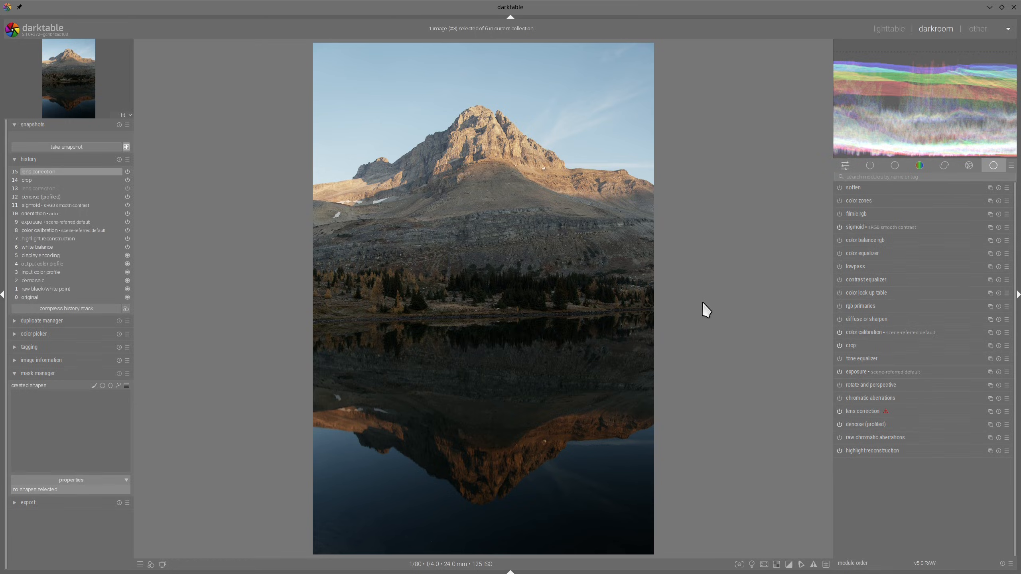
Step: Add a second exposure instance with a horizontal gradient mask just above the tree line, and set its exposure to about -0.99 EV
click(991, 373)
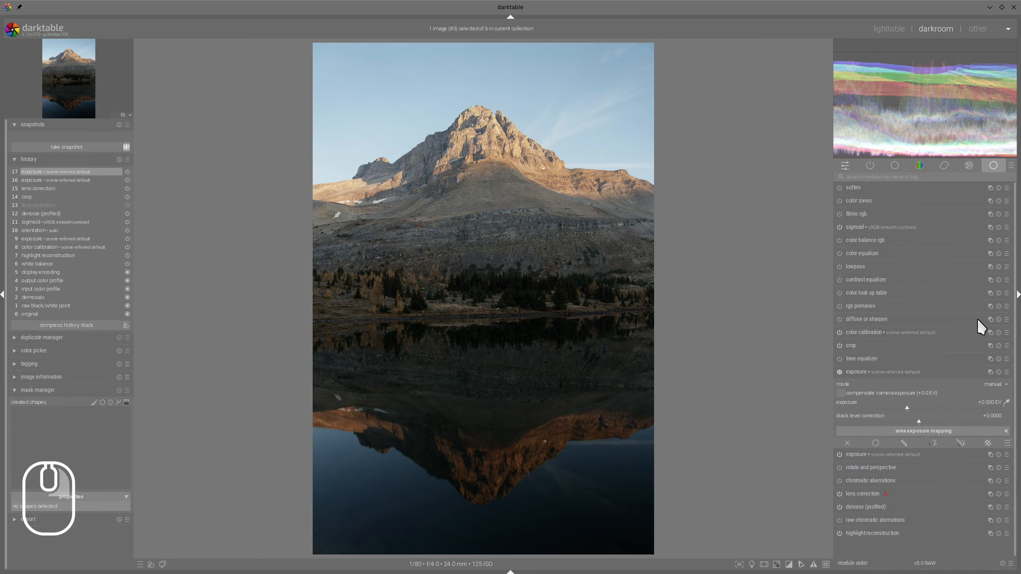
click(961, 442)
click(998, 318)
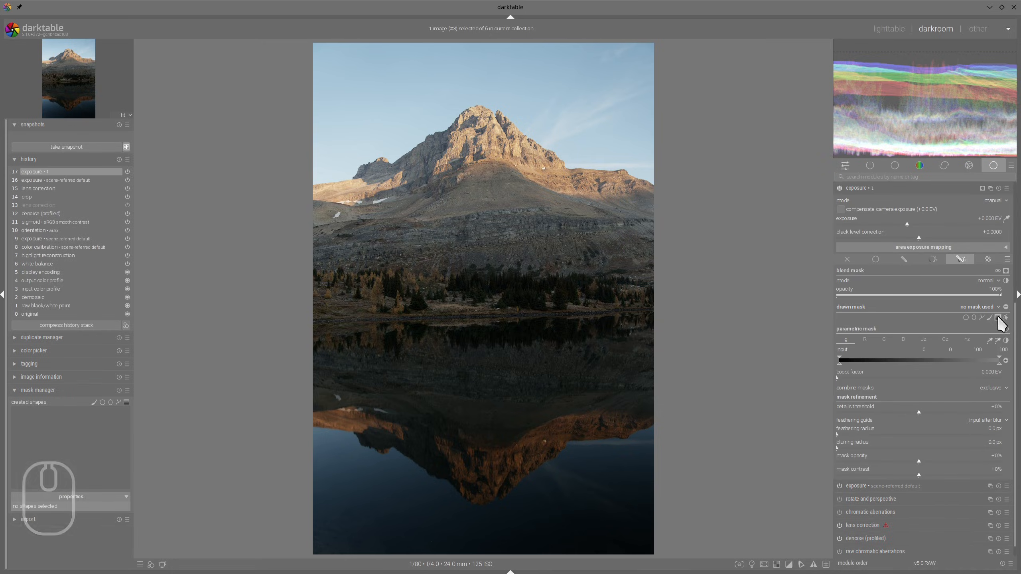
click(475, 269)
drag(903, 227, 884, 223)
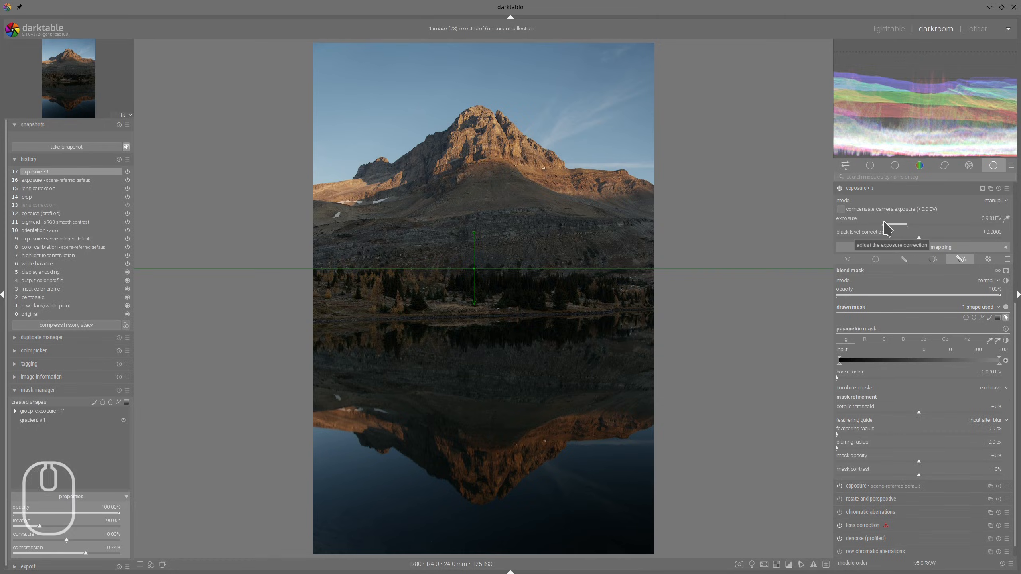
click(860, 187)
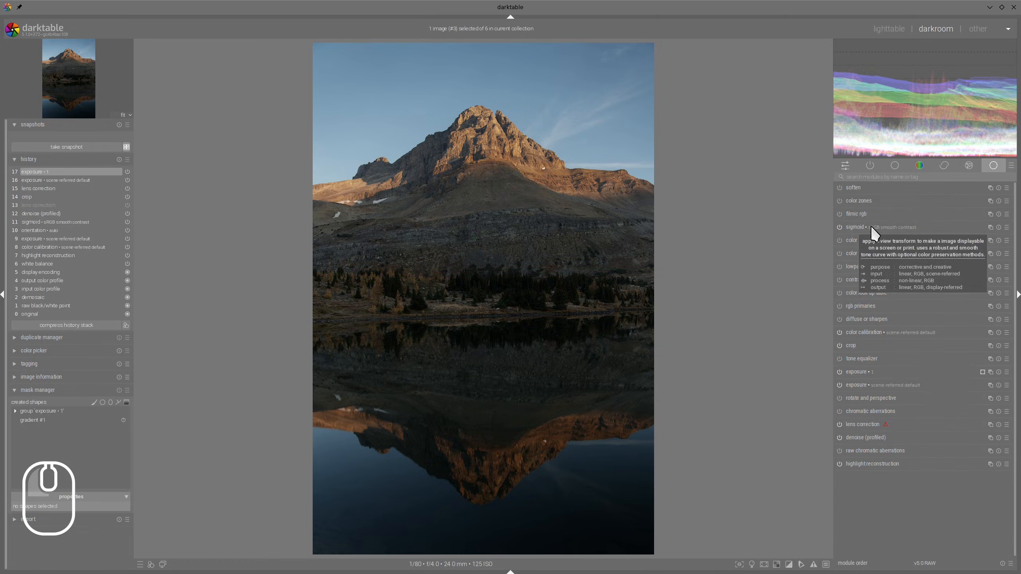
Step: In color balance rgb, set brilliance to +26.57% for highlights and -8.70% for shadows, and power luminance to about +11.8%
click(853, 240)
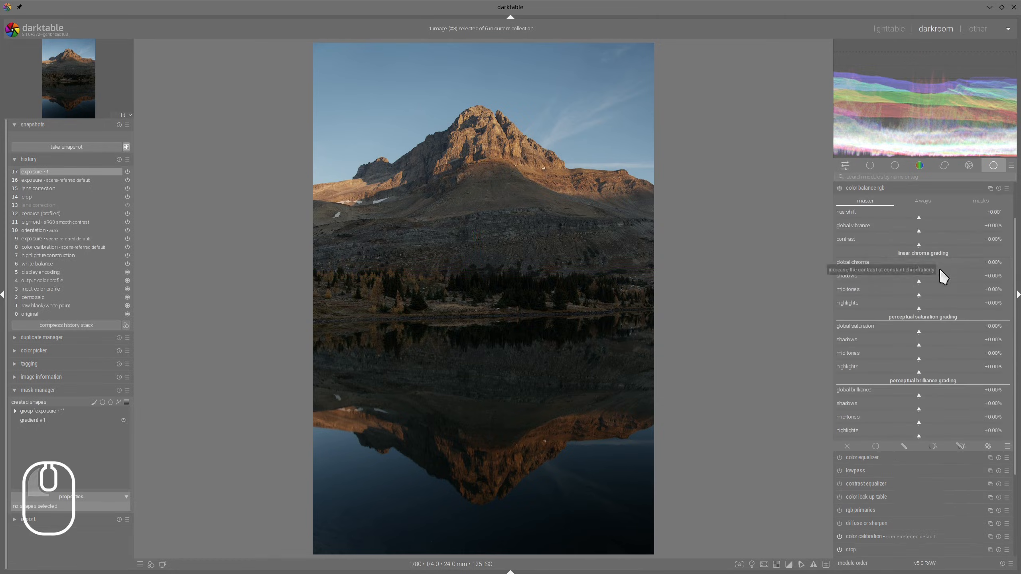
click(941, 434)
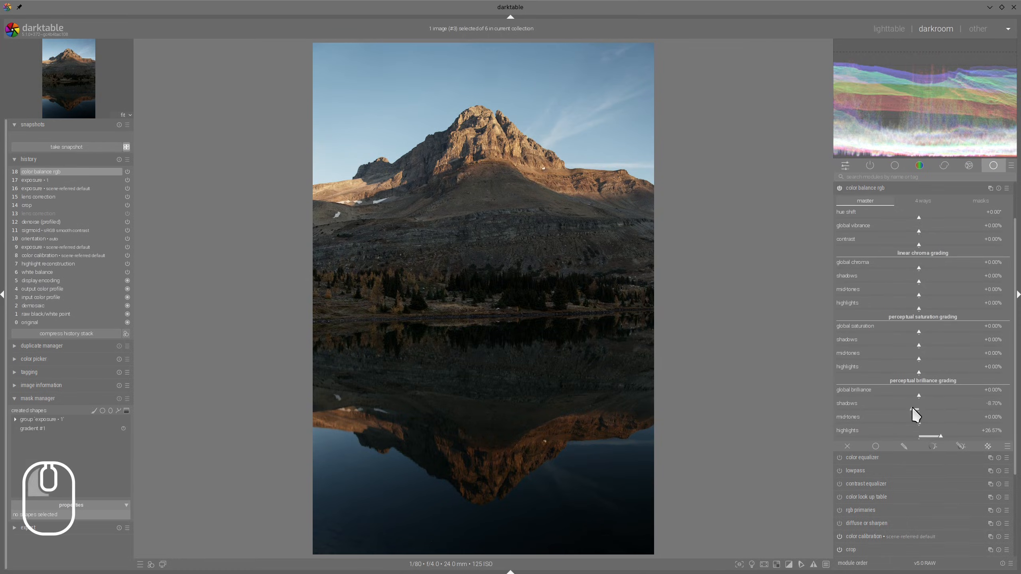
click(918, 201)
drag(943, 377, 958, 378)
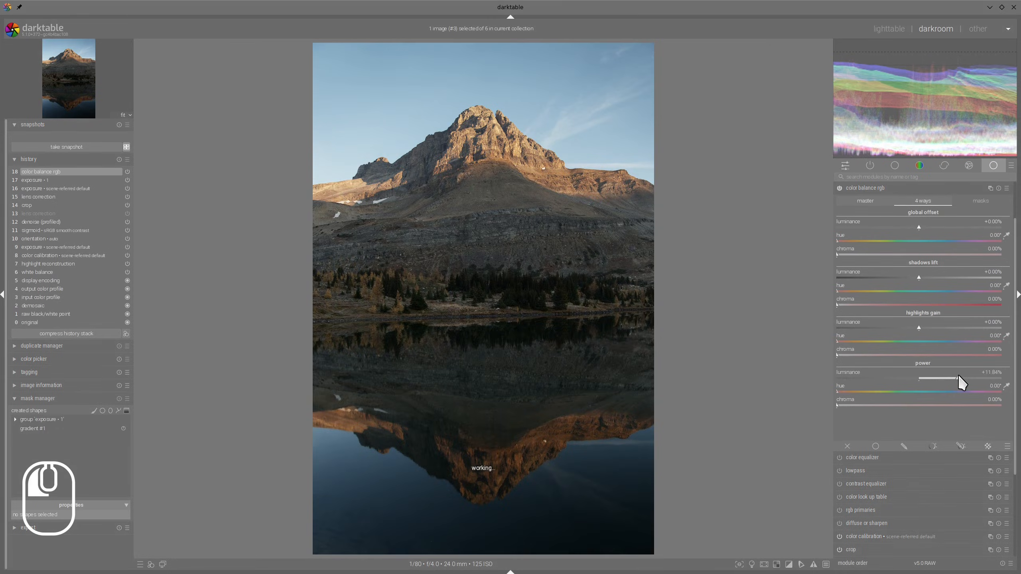
Step: Set perceptual saturation to +54.11% for shadows and +31.40% for midtones, and global vibrance to about +17%
click(871, 200)
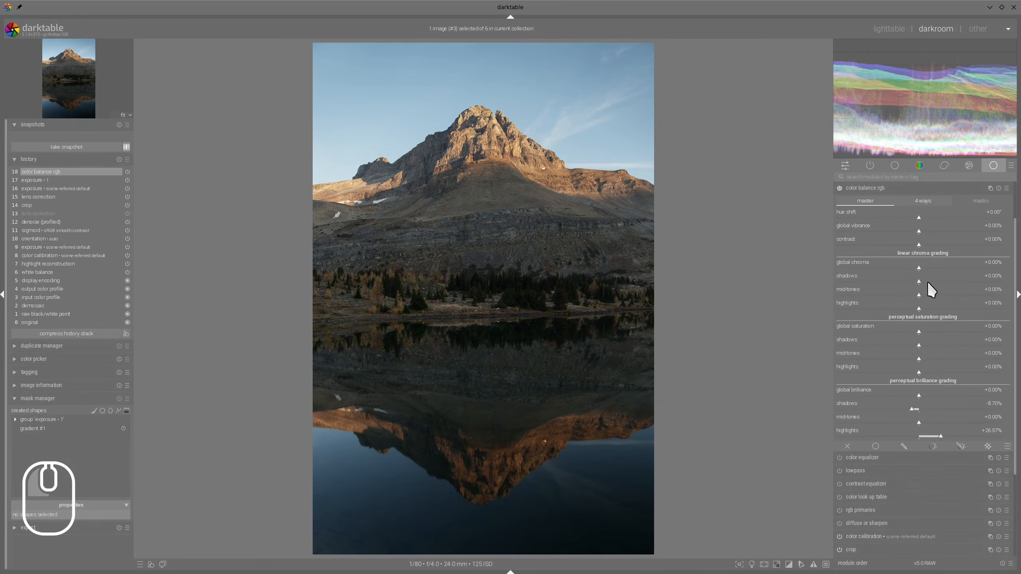
mouse_move(935, 344)
mouse_down()
mouse_move(964, 345)
mouse_move(946, 359)
mouse_up()
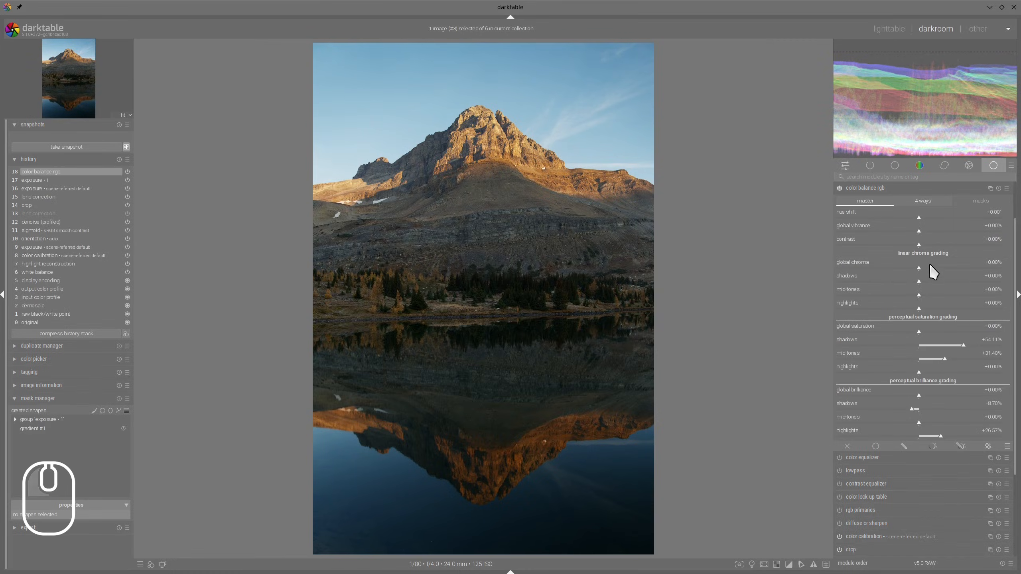
click(946, 230)
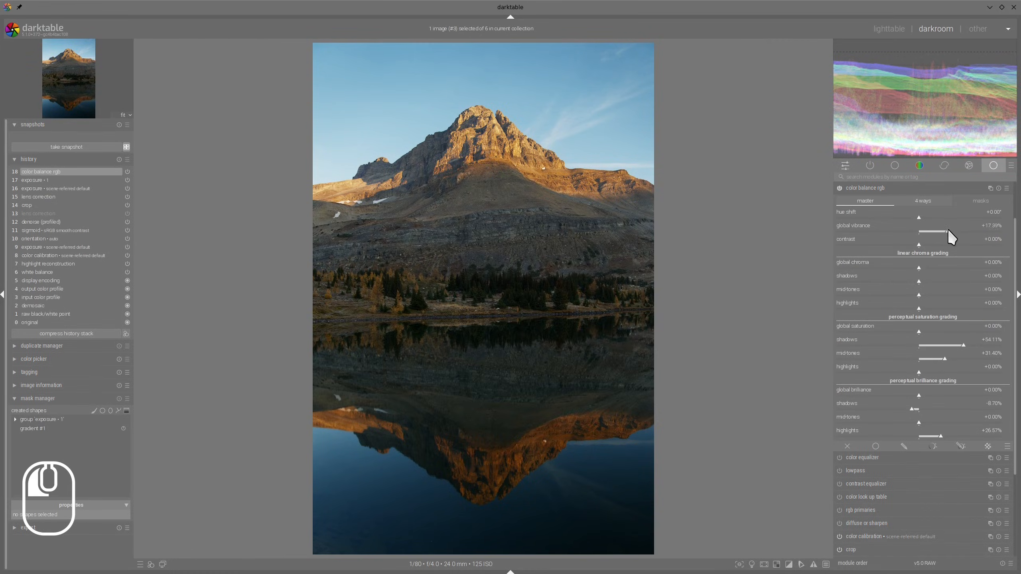
Step: Compare with the reference photo on Instagram and enable rgb primaries in darktable with red hue -7.3° and red purity +48.6%
click(894, 188)
key(alt+Tab)
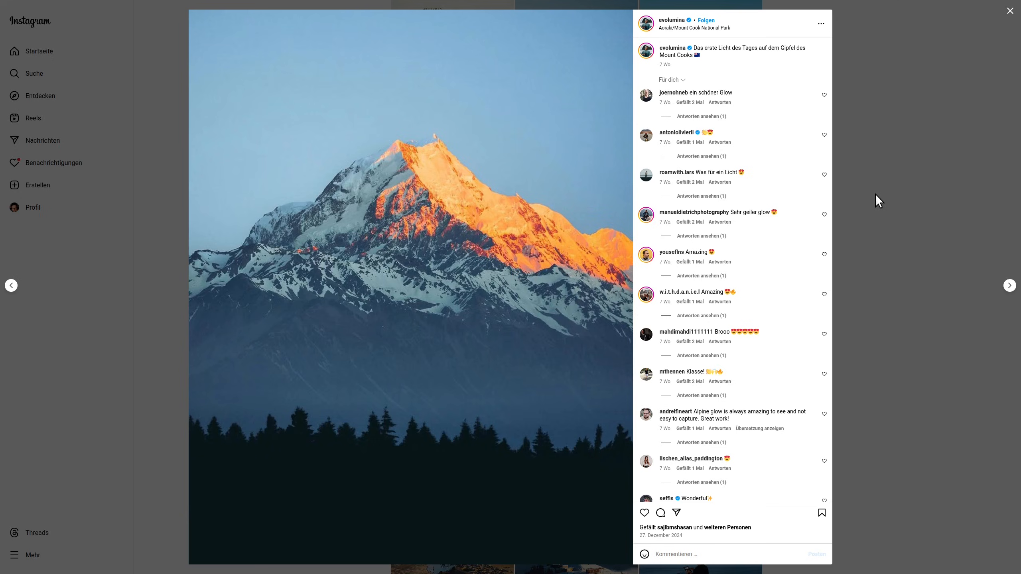
key(alt+Tab)
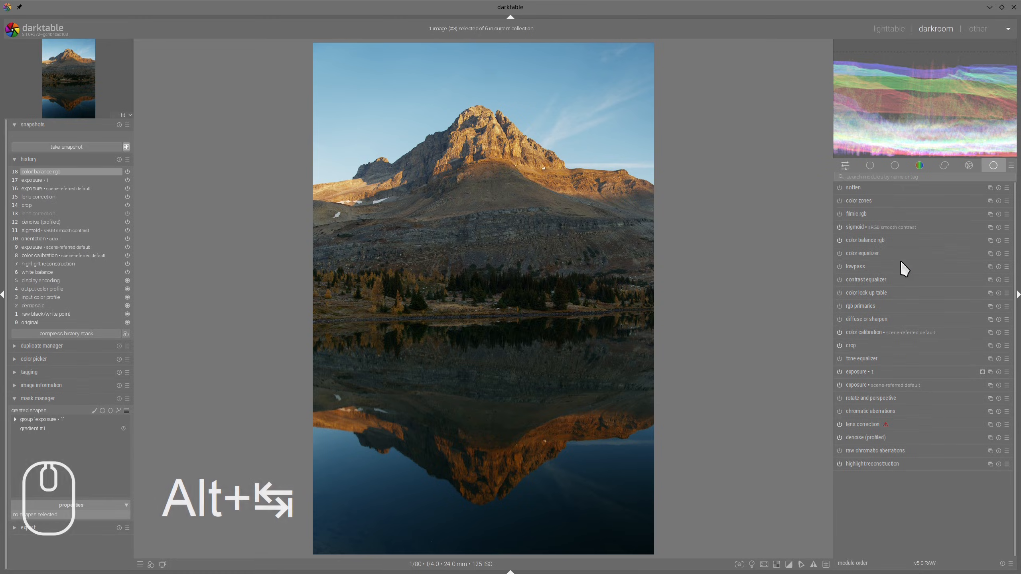
click(839, 306)
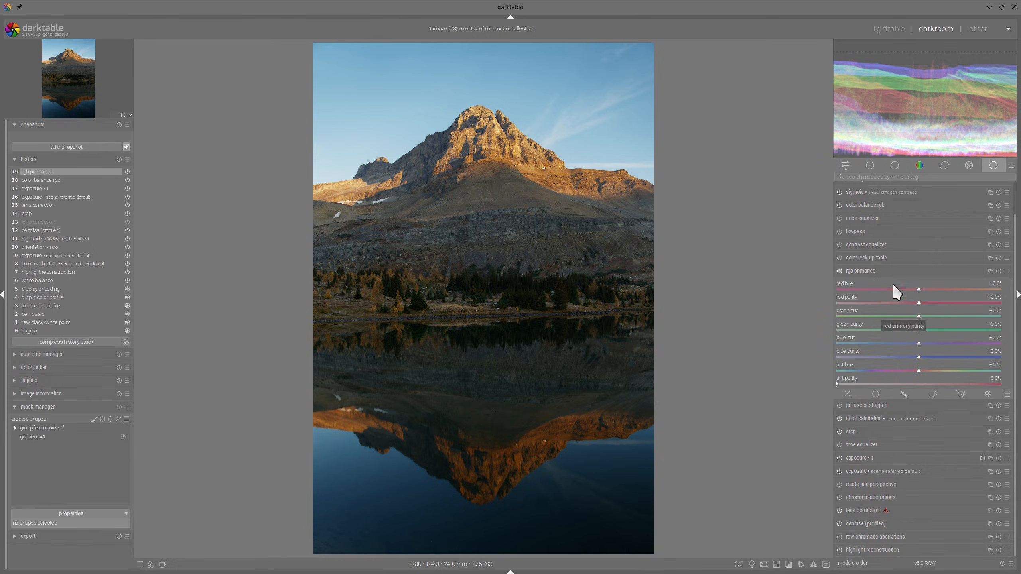
click(918, 289)
drag(881, 291, 888, 288)
key(alt+Tab)
key(alt+Tab)
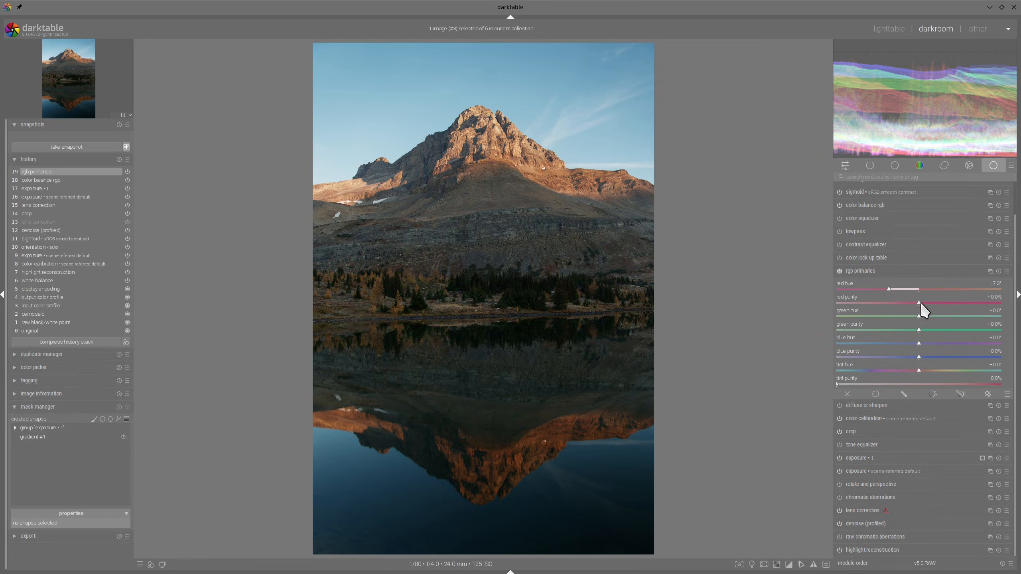
drag(921, 302, 999, 310)
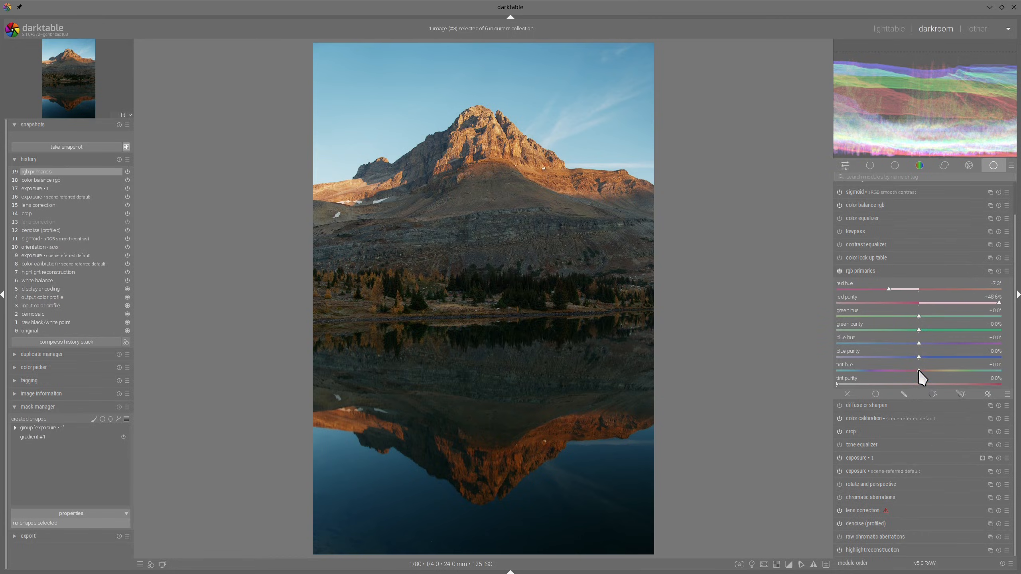
Step: Set the rgb primaries tint hue to -119.1° and tint purity to 8.4%, checking against the Instagram reference photo
drag(918, 370, 860, 367)
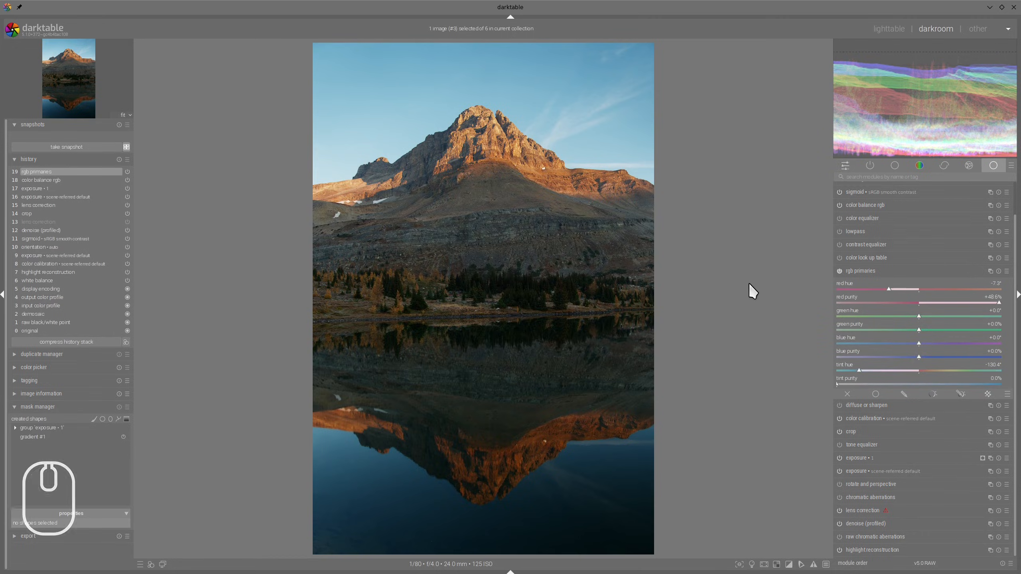
key(alt+Tab)
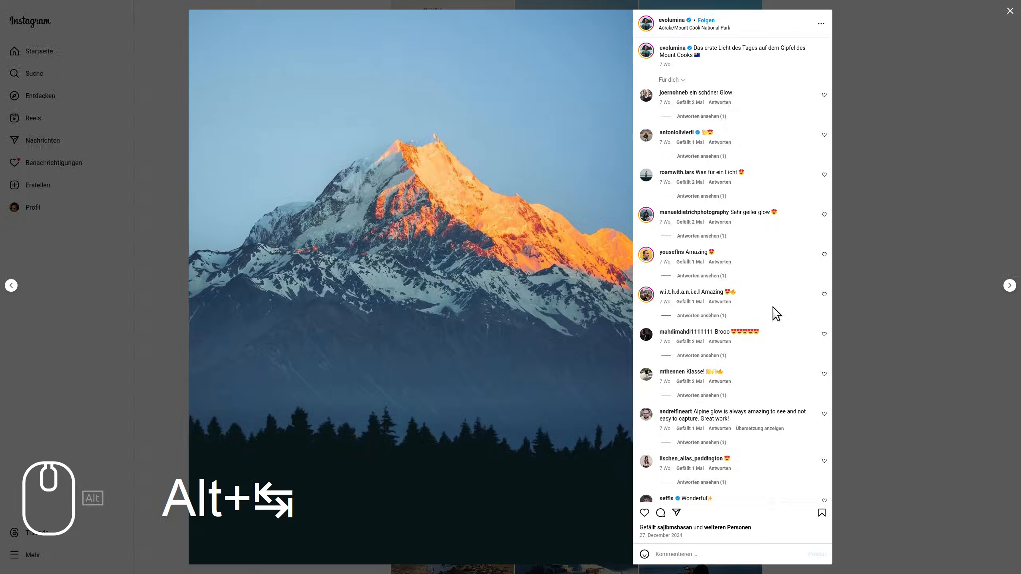
key(alt+Tab)
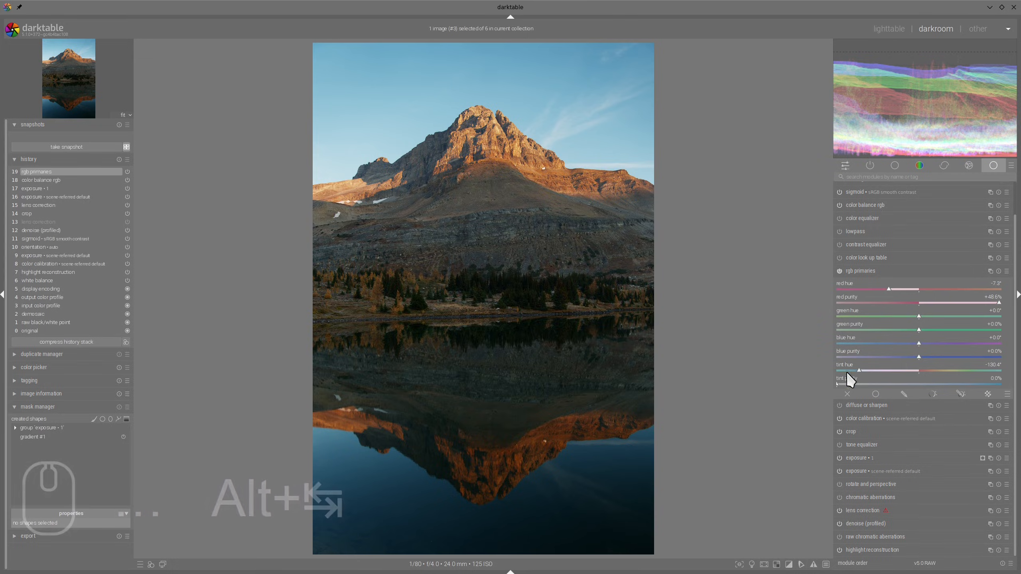
click(863, 370)
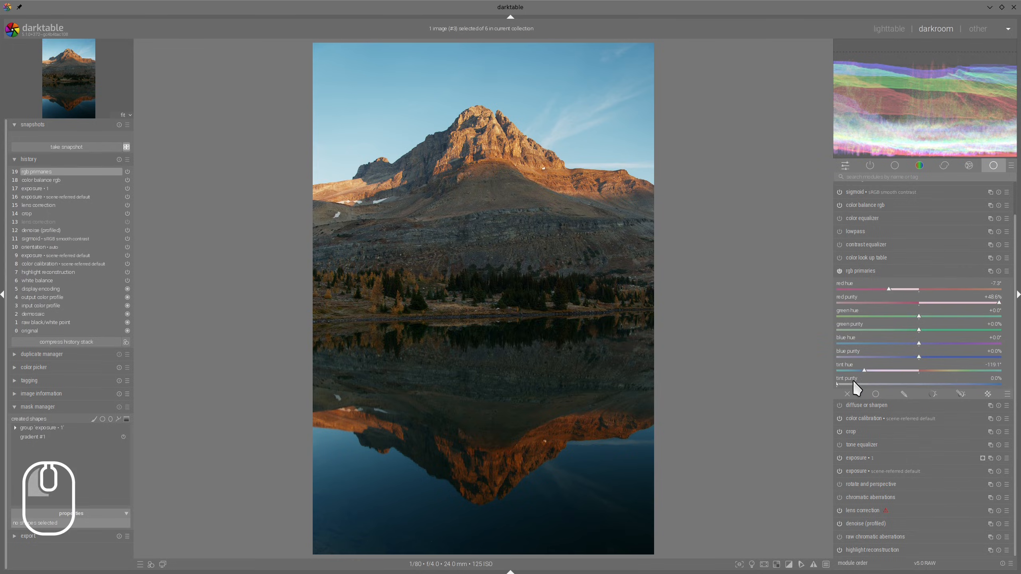
drag(856, 382, 896, 383)
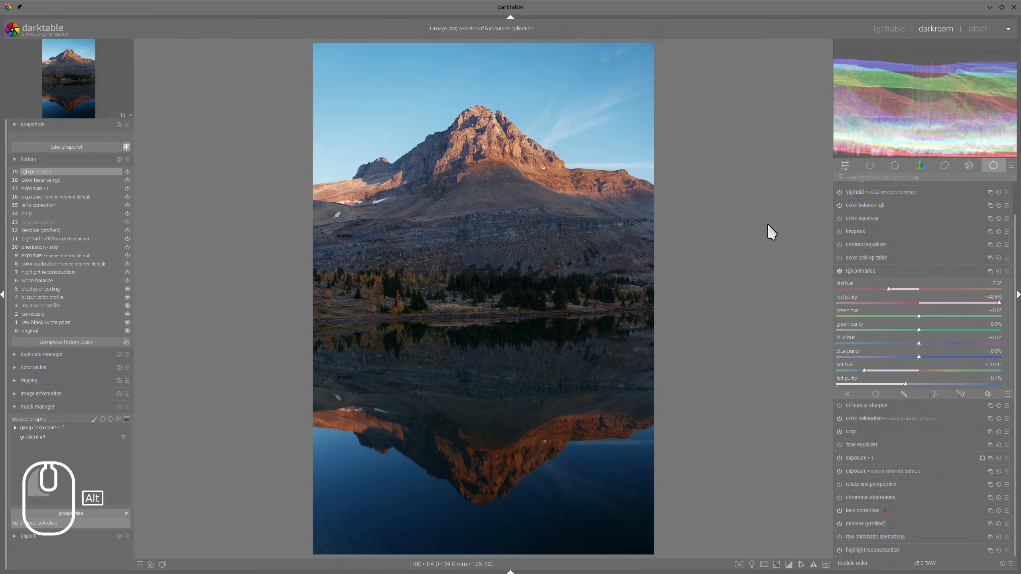
key(alt+Tab)
key(alt+Tab)
key(alt+Tab)
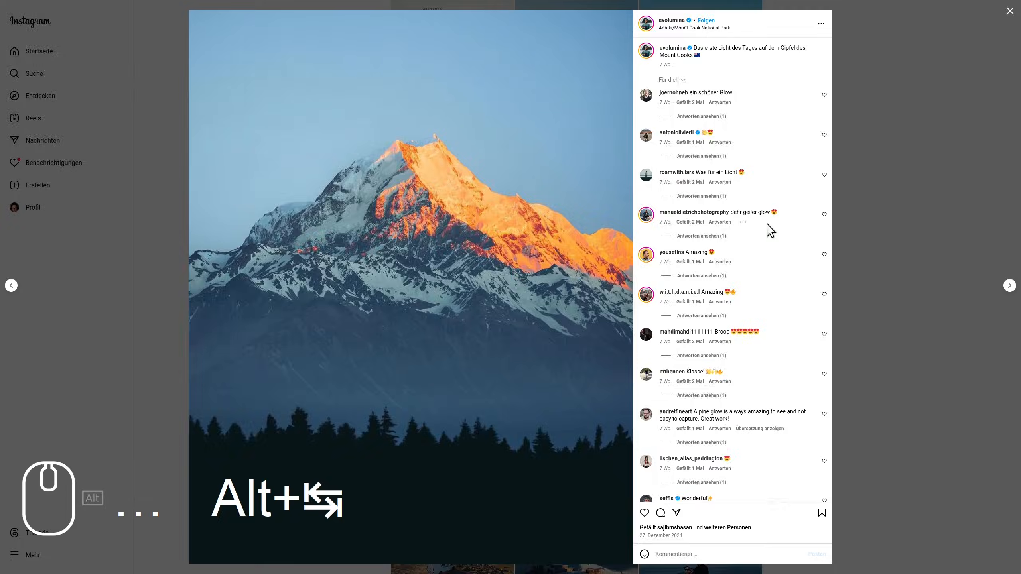
key(alt+Tab)
click(872, 273)
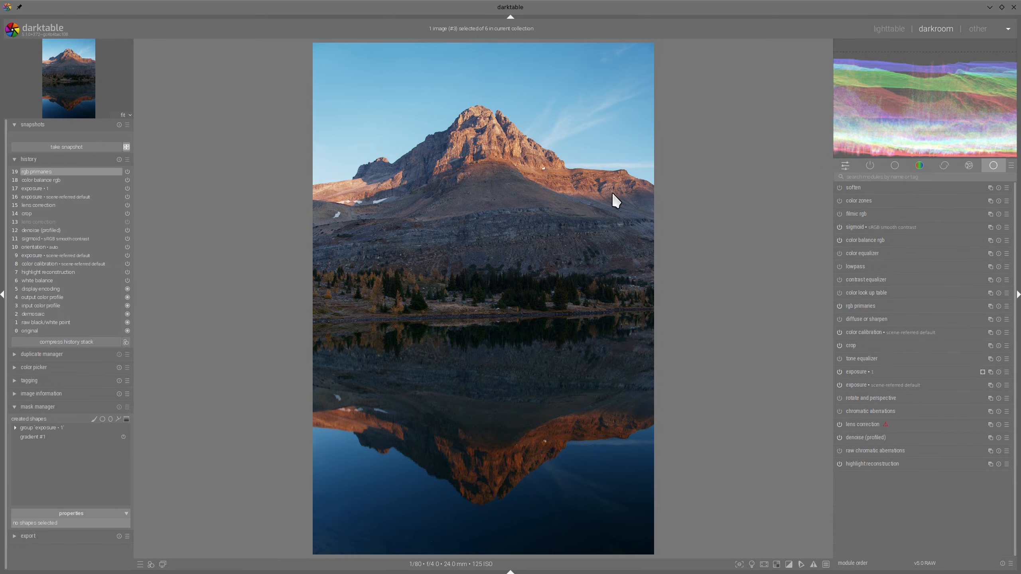
Step: Check the Instagram reference, then add a second color calibration instance with brightness input B -0.169 and input R +0.097
key(alt+Tab)
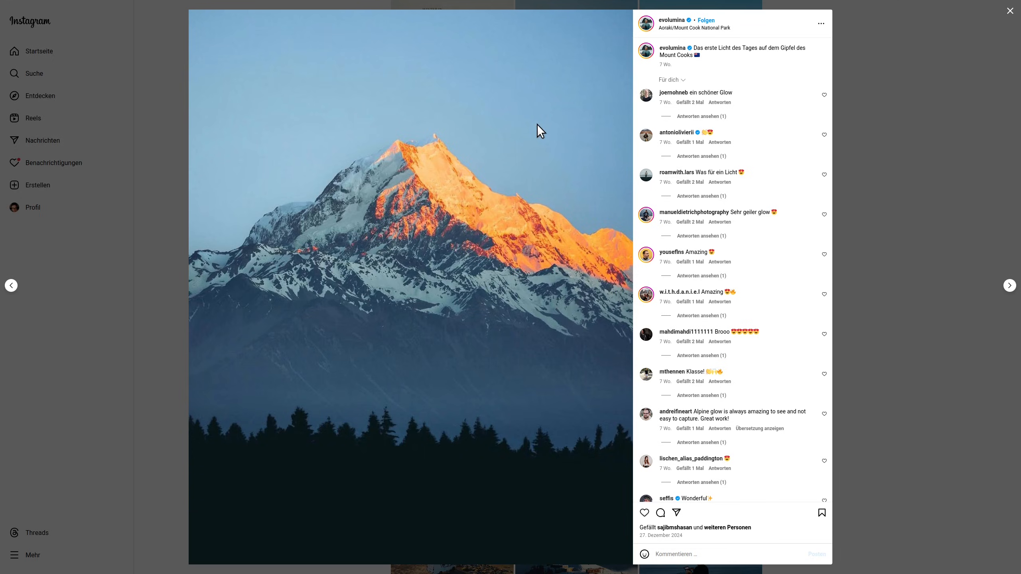
key(alt+Tab)
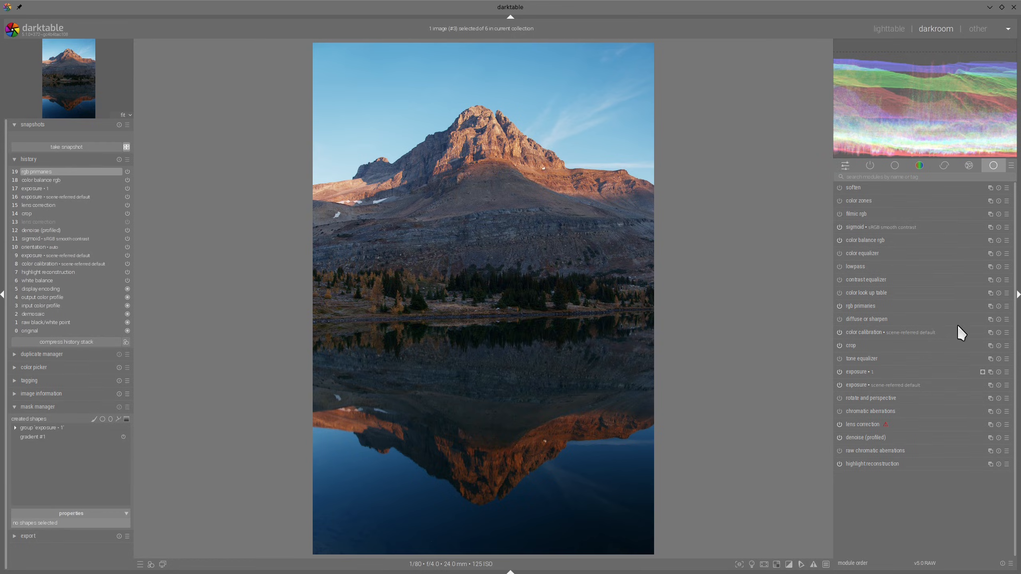
click(989, 332)
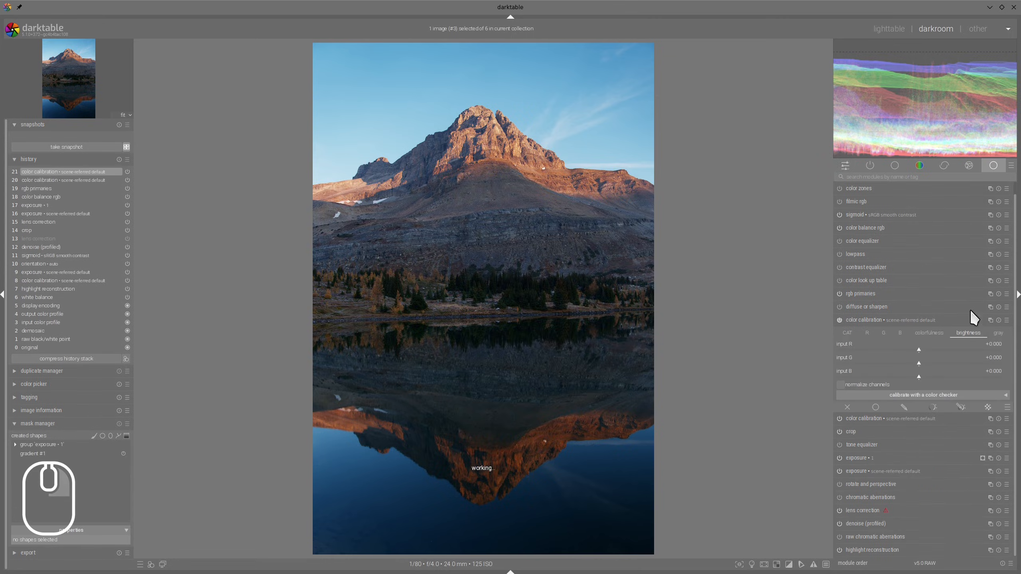
click(906, 377)
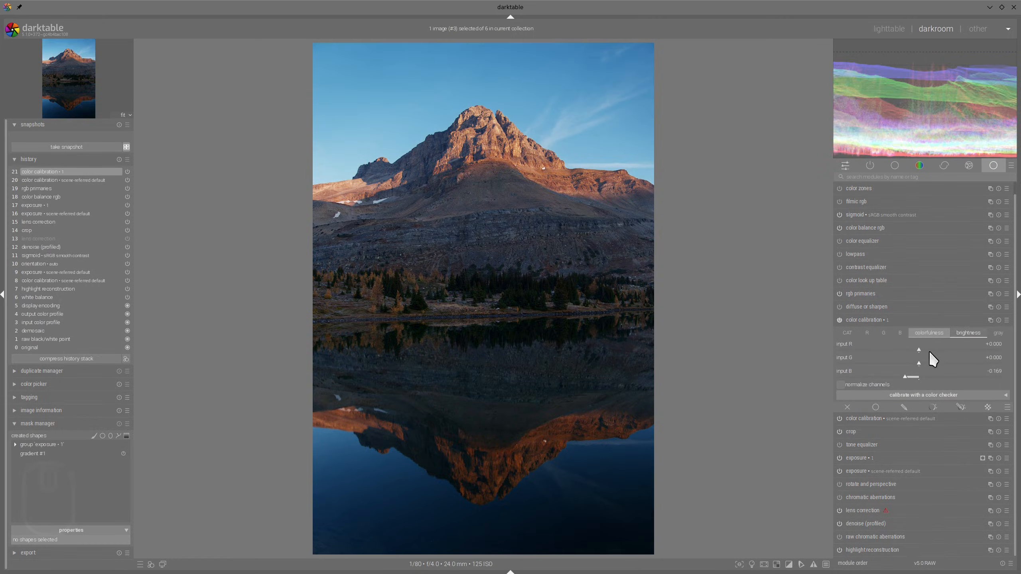
click(929, 350)
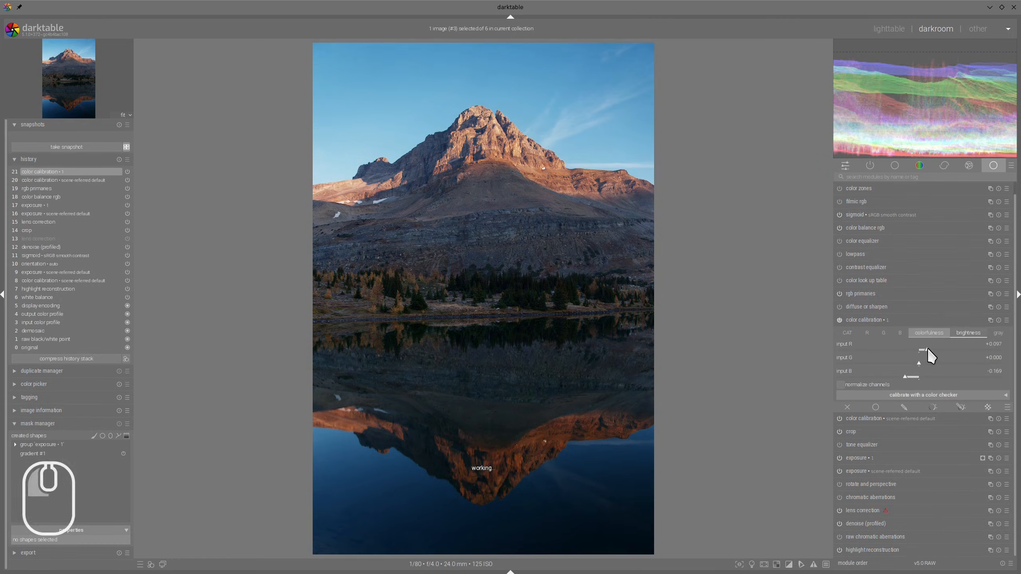
click(907, 319)
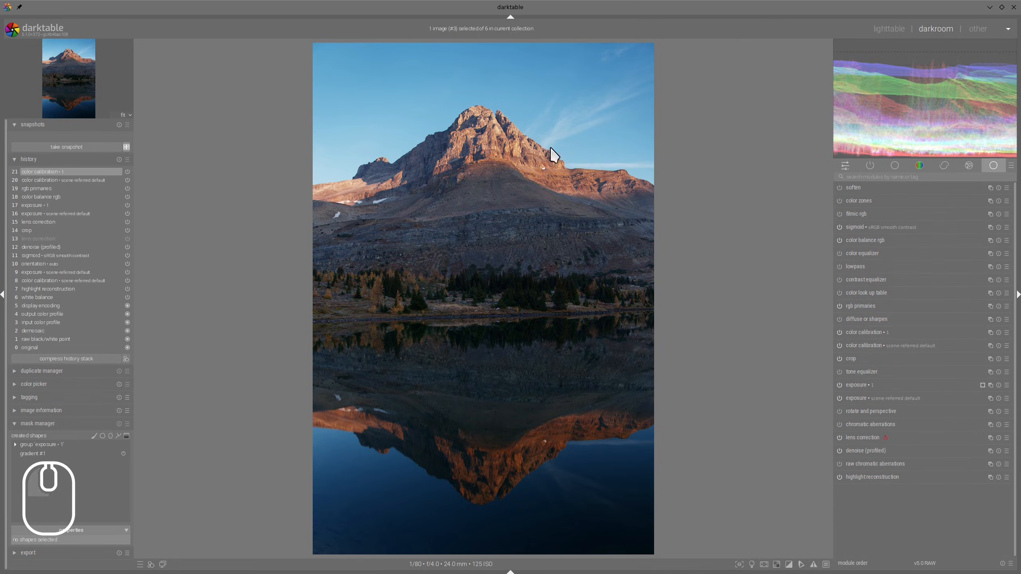
Step: Enable color equalizer and raise the saturation of the red and orange hues, comparing with the Instagram reference photo
click(839, 254)
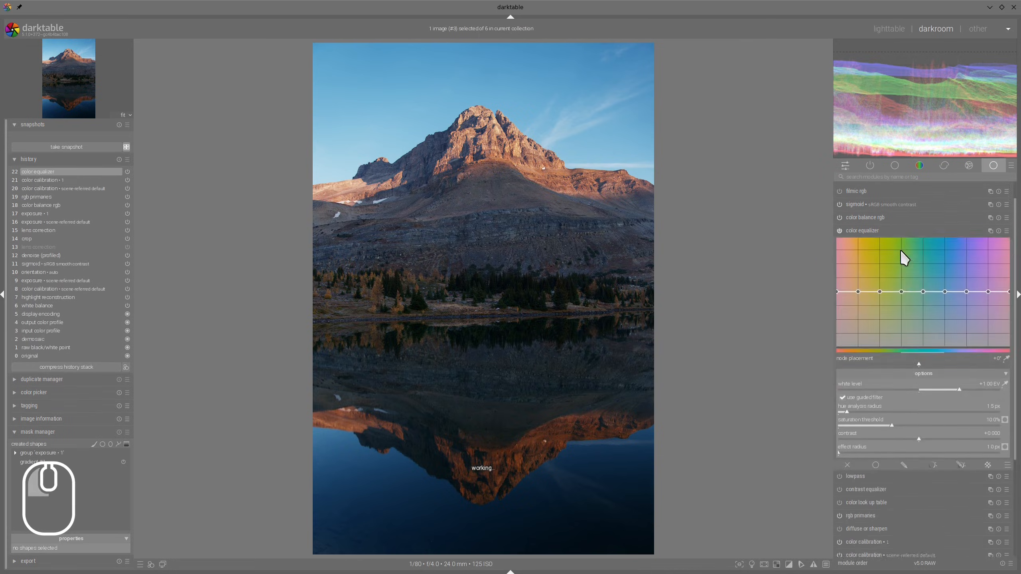
click(933, 201)
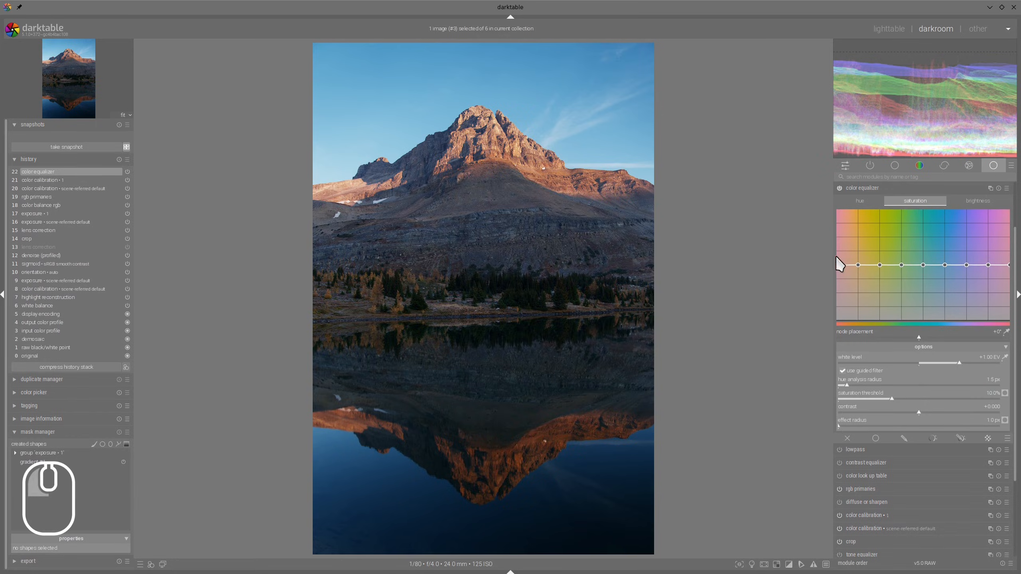
mouse_move(858, 266)
mouse_down()
mouse_move(858, 254)
mouse_move(841, 247)
mouse_move(859, 247)
mouse_up()
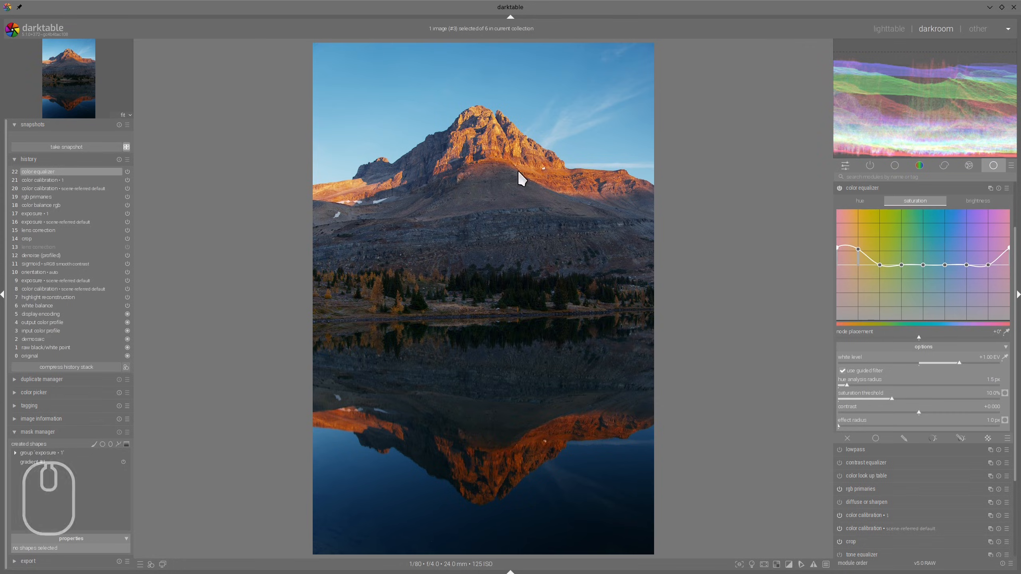
key(alt+Tab)
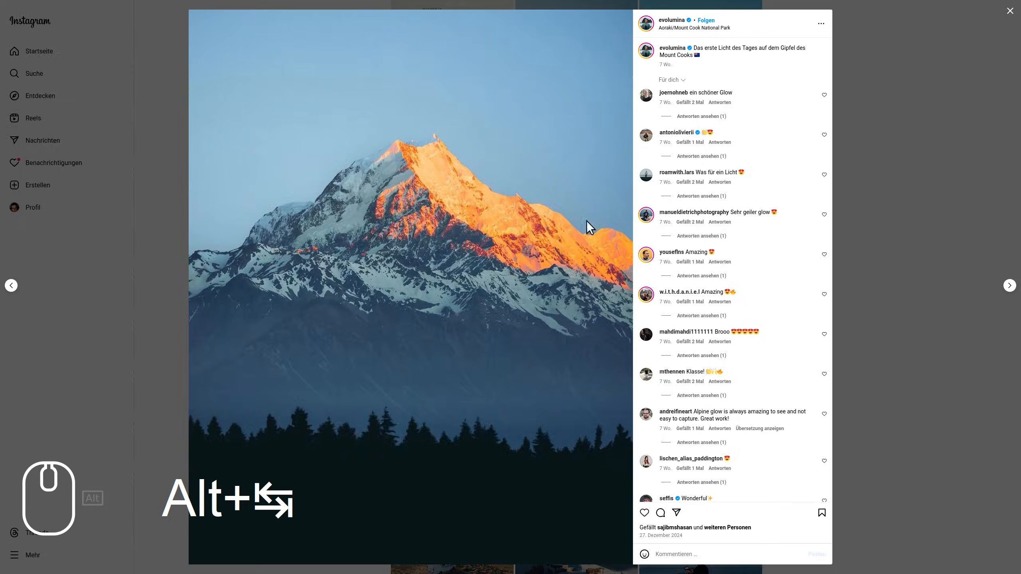
key(alt+Tab)
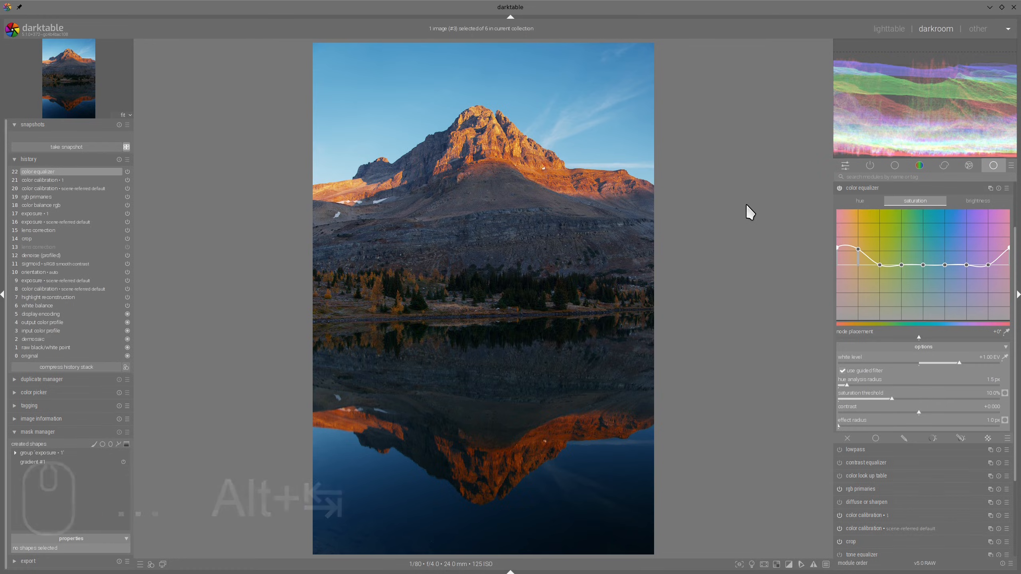
key(alt+Tab)
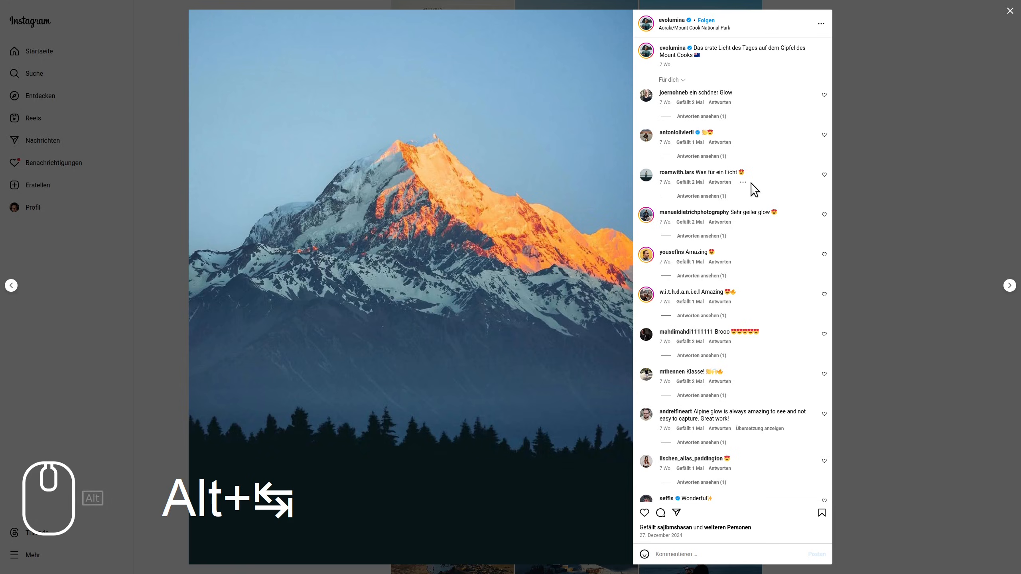
key(alt+Tab)
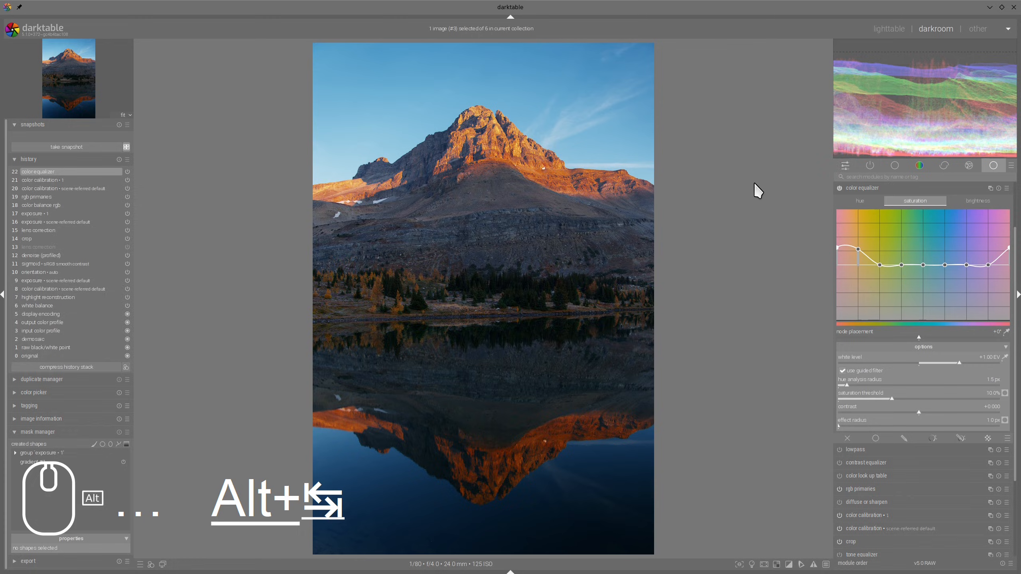
click(886, 188)
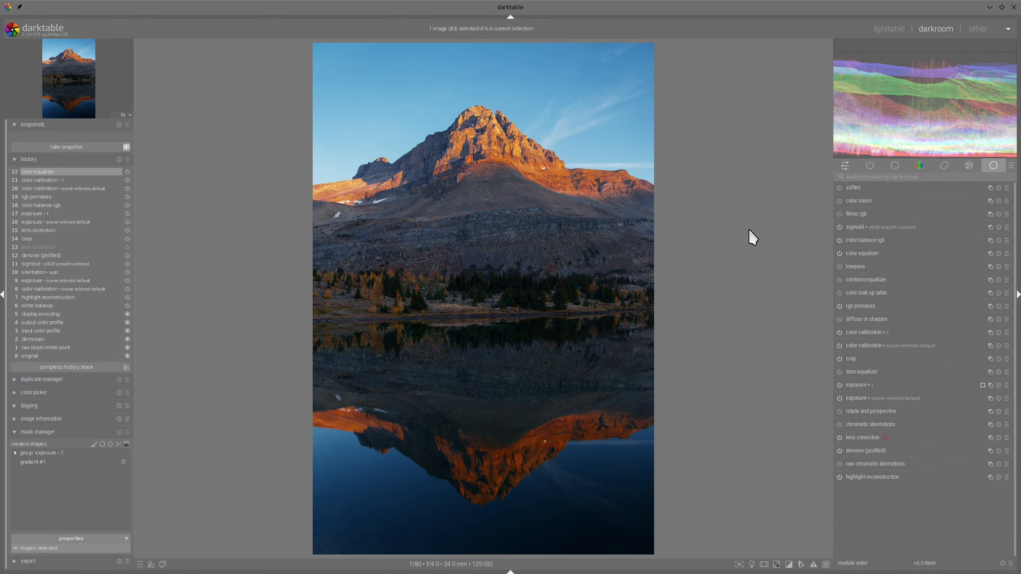
Step: Enable diffuse or sharpen with 1st order speed +60.39%, 2nd order speed +63.77% and radius span 333 px, checking the Instagram reference
key(alt+Tab)
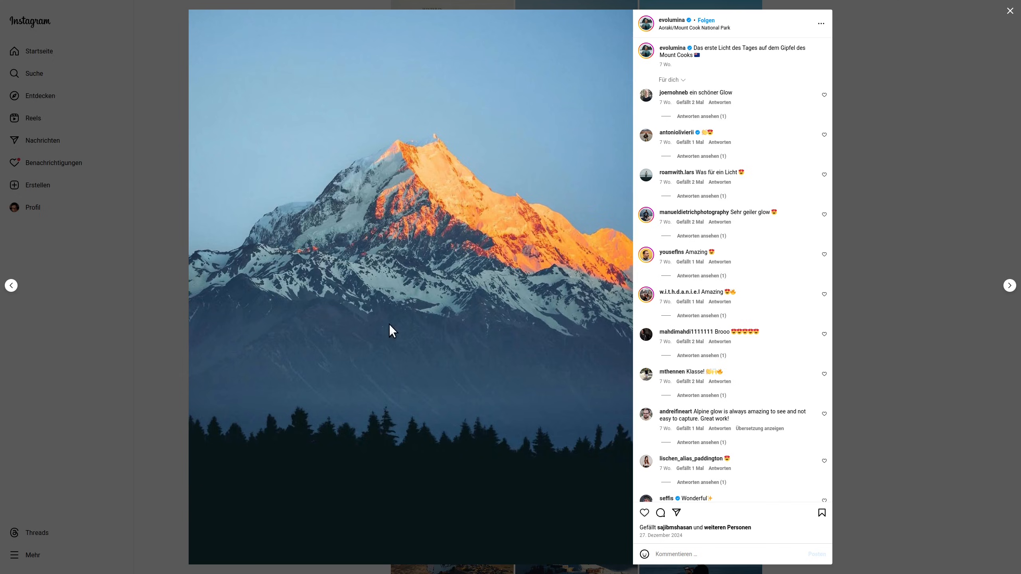
key(alt+Tab)
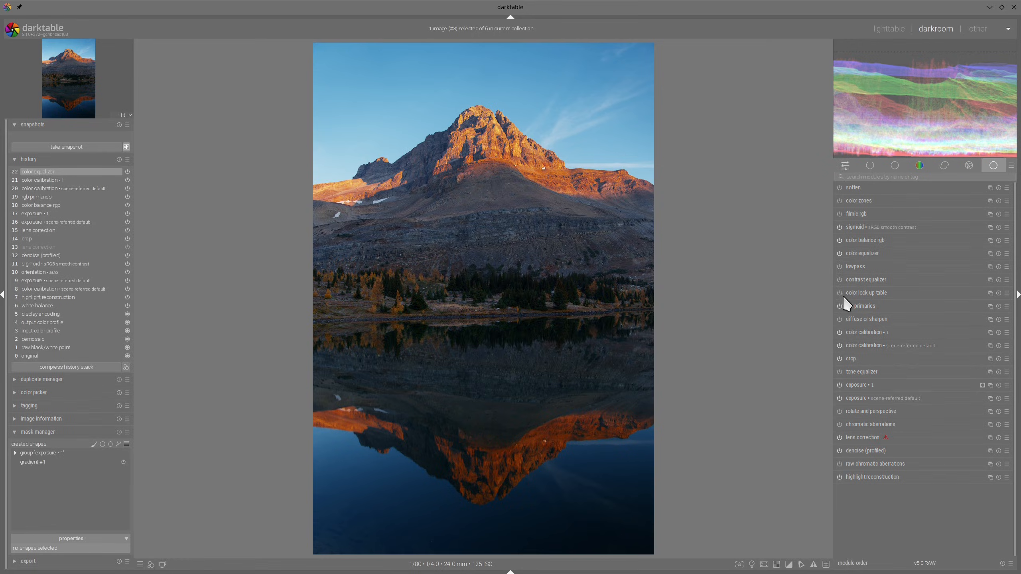
click(838, 318)
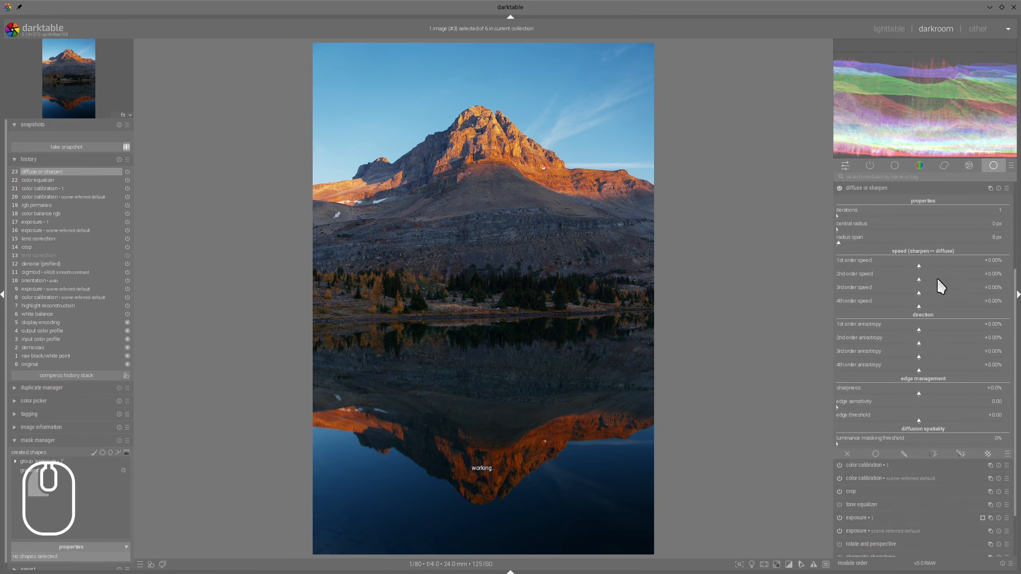
click(968, 265)
click(971, 279)
click(932, 241)
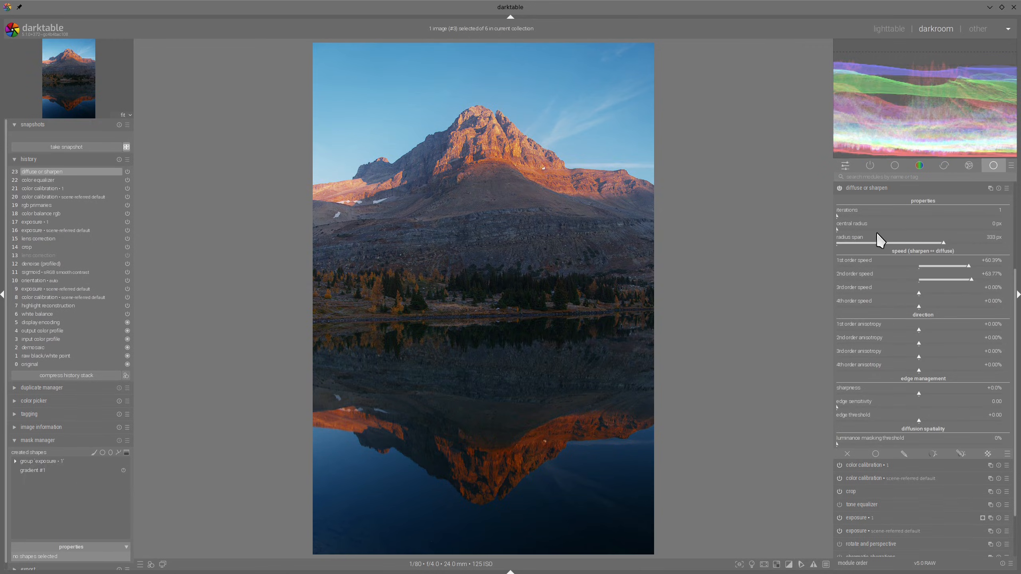
key(alt+Tab)
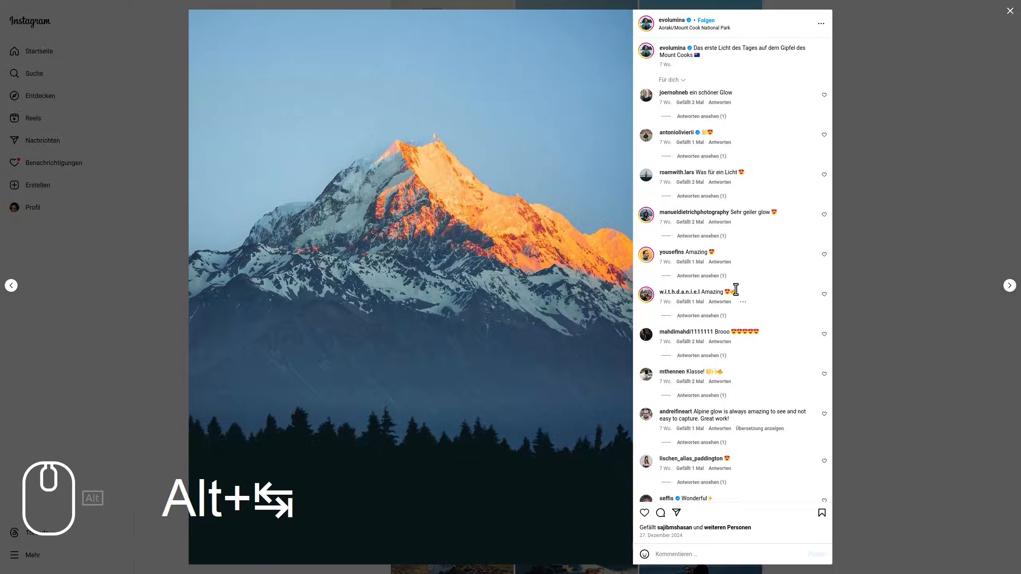
key(alt+Tab)
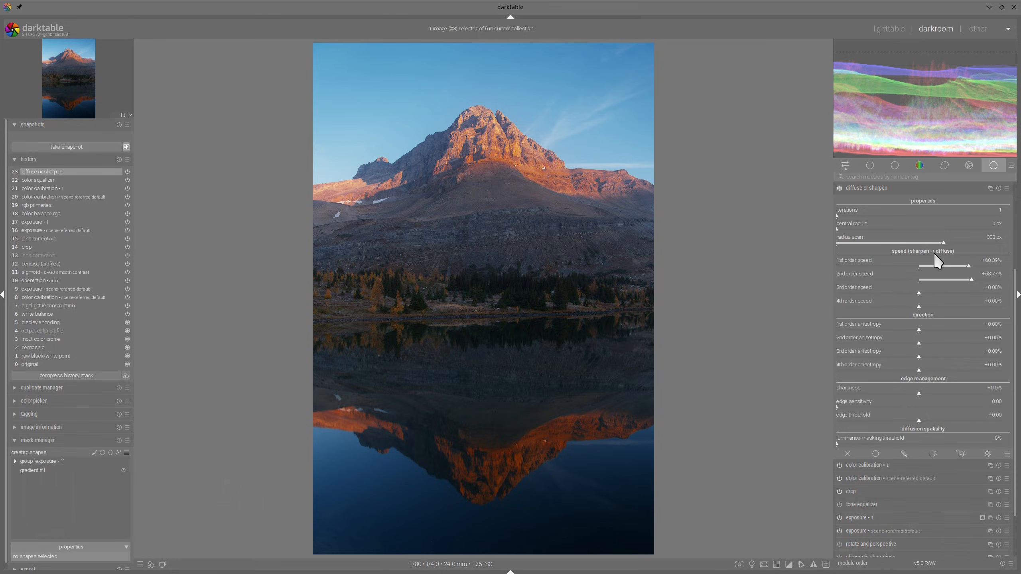
Step: Set the diffusion's central radius to 157 px and edge threshold to +0.18, comparing against the Instagram reference and with the module disabled
drag(861, 226, 887, 227)
key(alt+Tab)
key(alt+Tab)
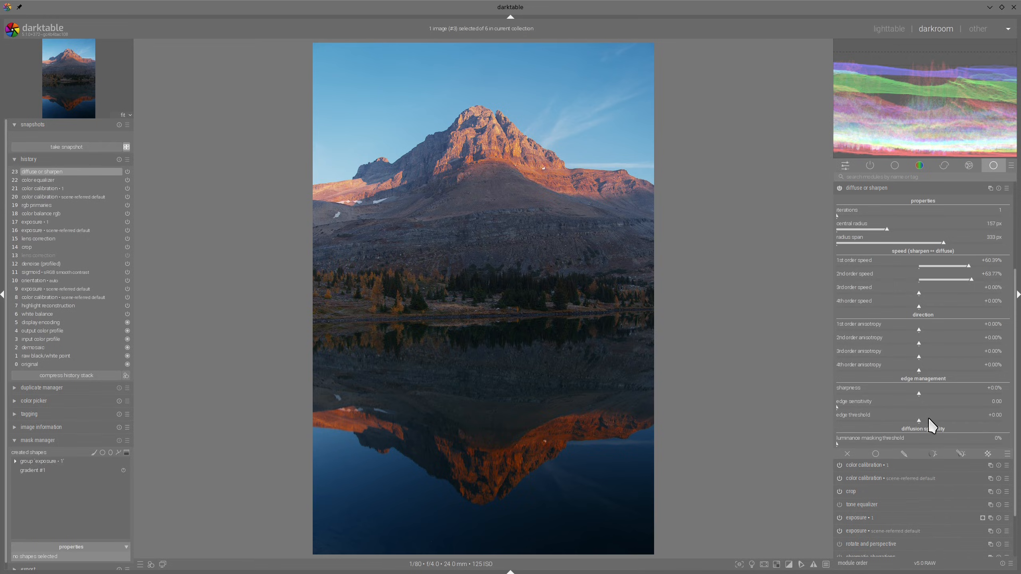
drag(931, 421, 929, 420)
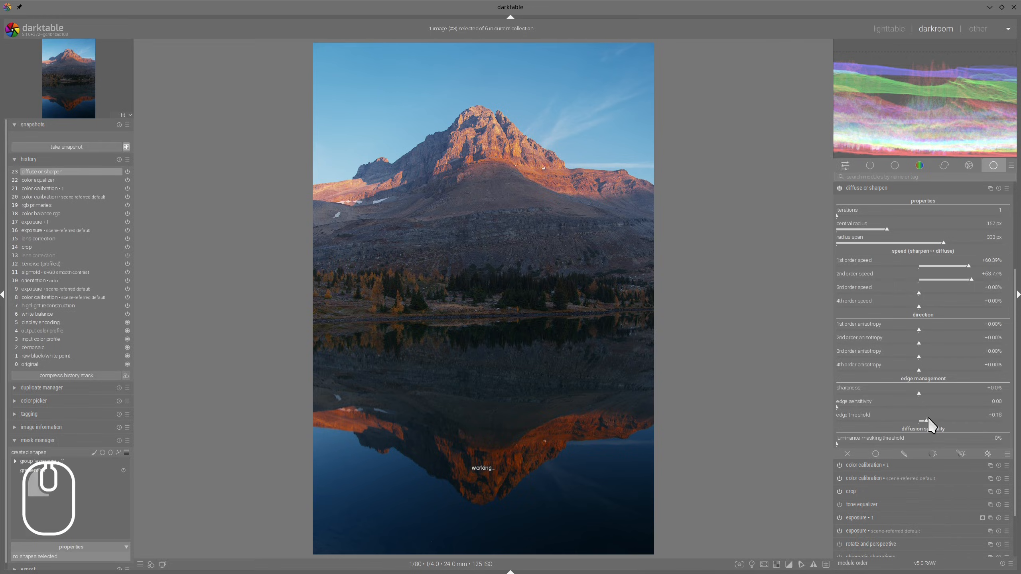
click(841, 188)
click(840, 187)
click(856, 188)
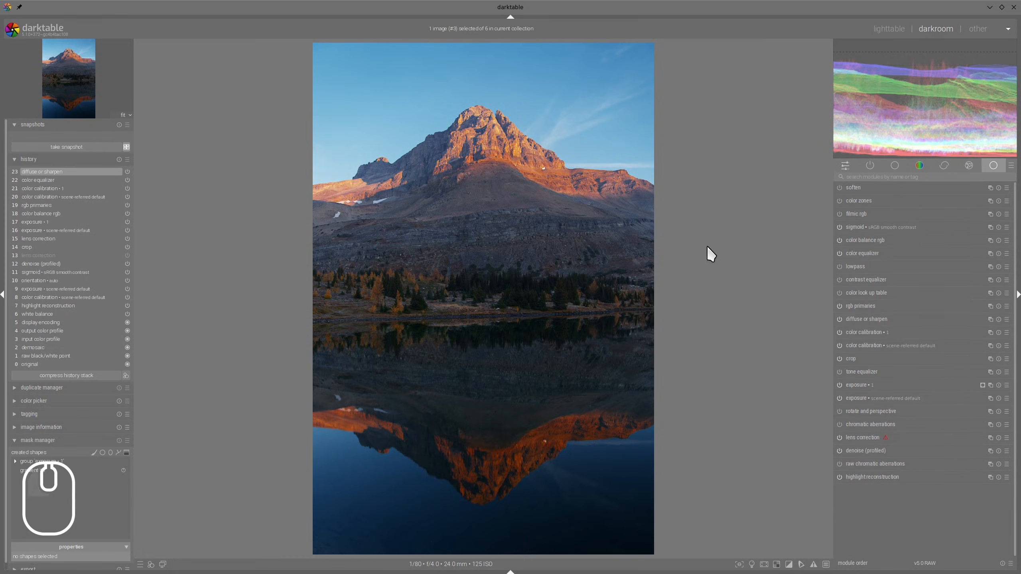
Step: Add a second diffuse or sharpen instance and apply the local contrast fine preset to it
key(alt+Tab)
key(alt+Tab)
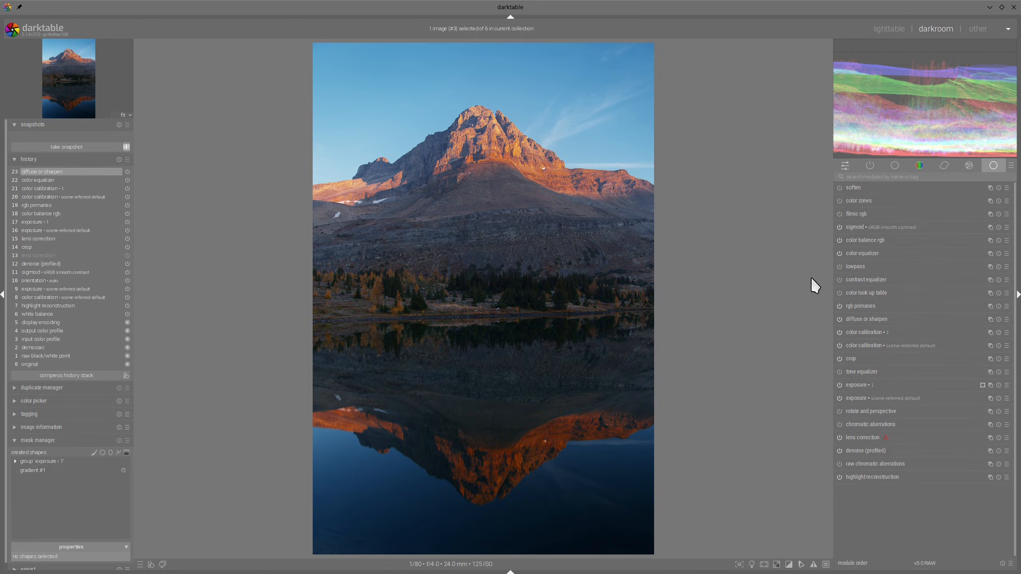
click(989, 319)
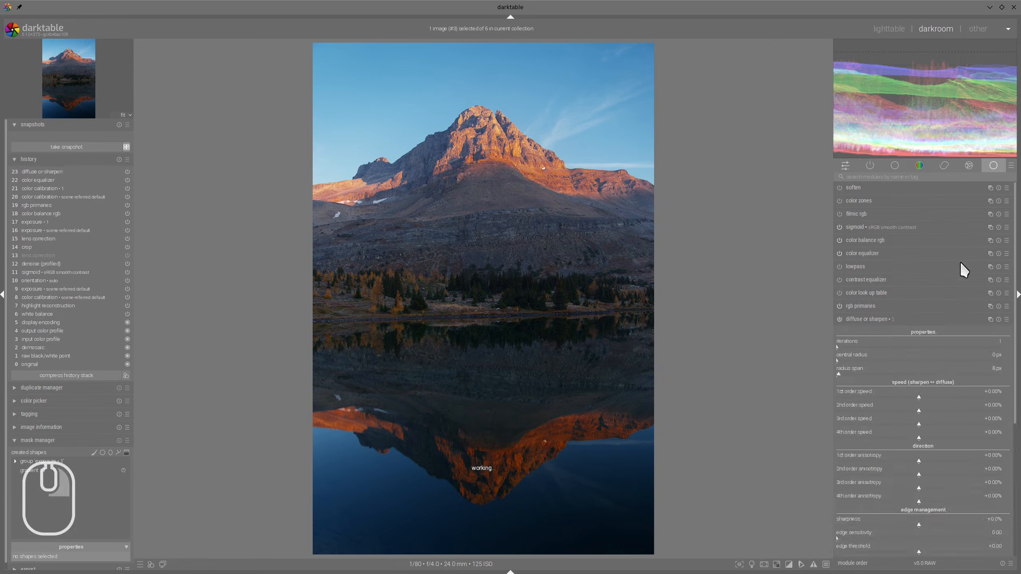
click(1006, 188)
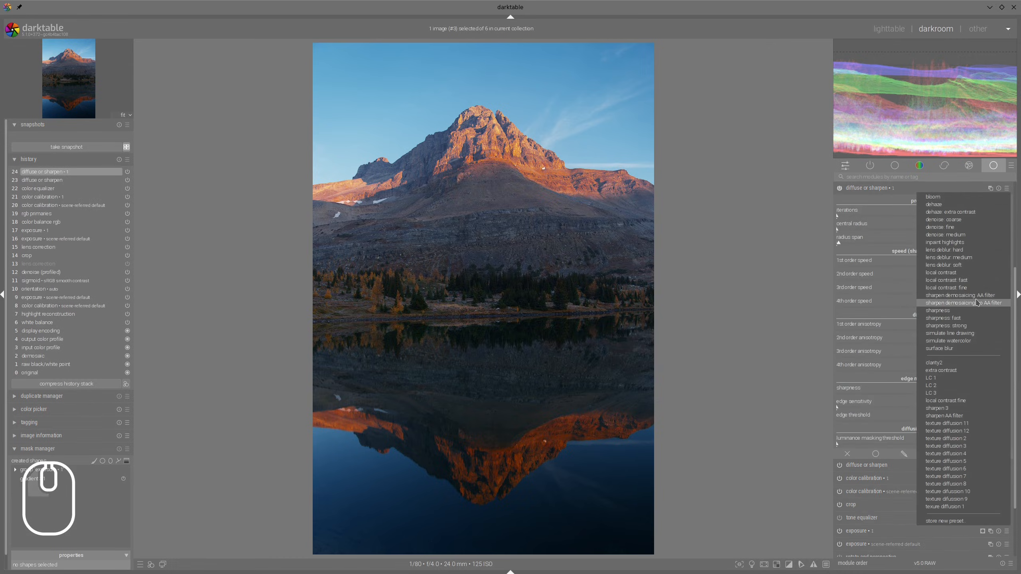
click(957, 288)
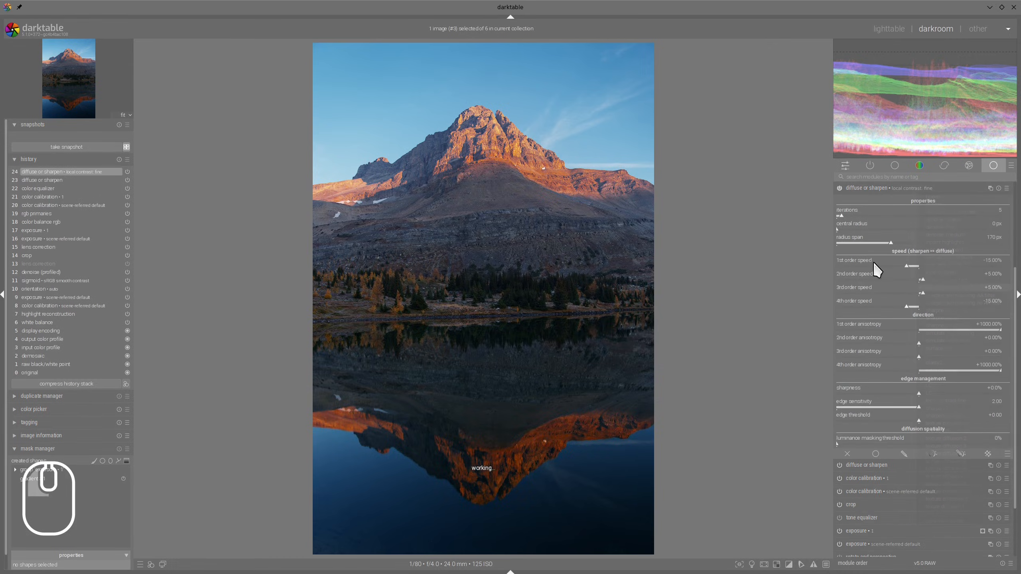
click(857, 188)
Step: Compare the photo with the Instagram reference, then adjust the brightness of the orange hues in color equalizer
key(alt+Tab)
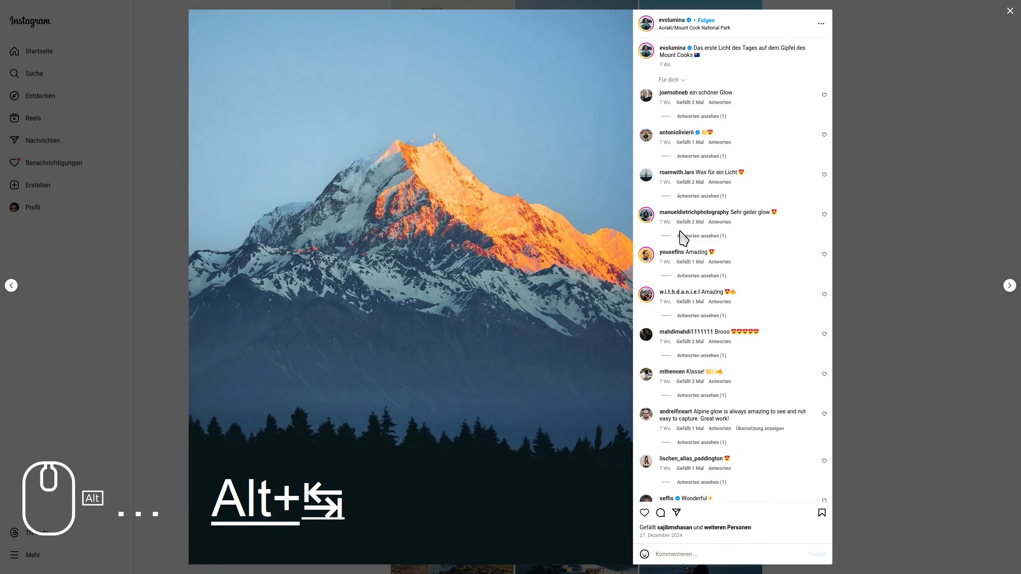
key(alt+Tab)
key(alt+Tab)
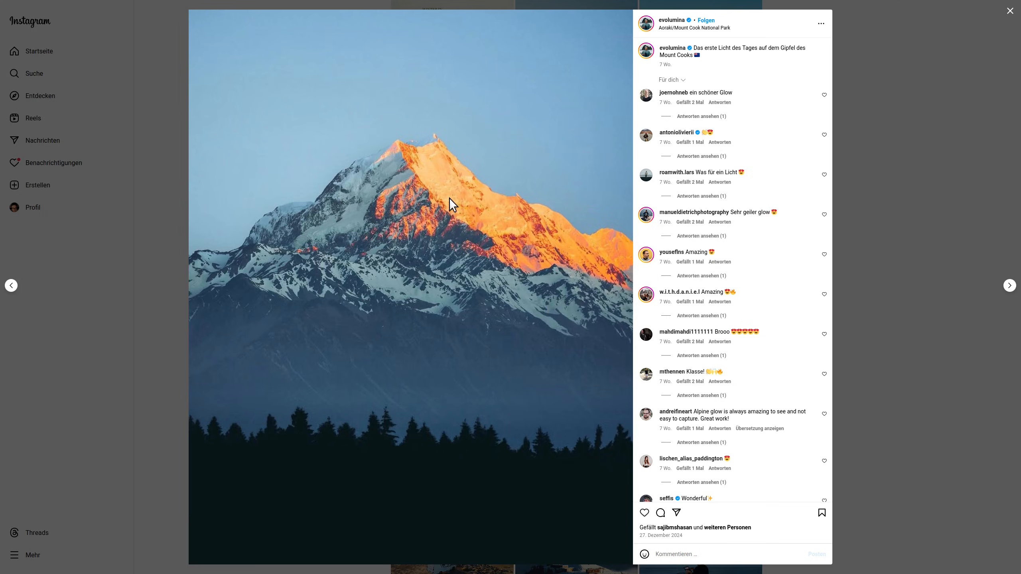
key(alt+Tab)
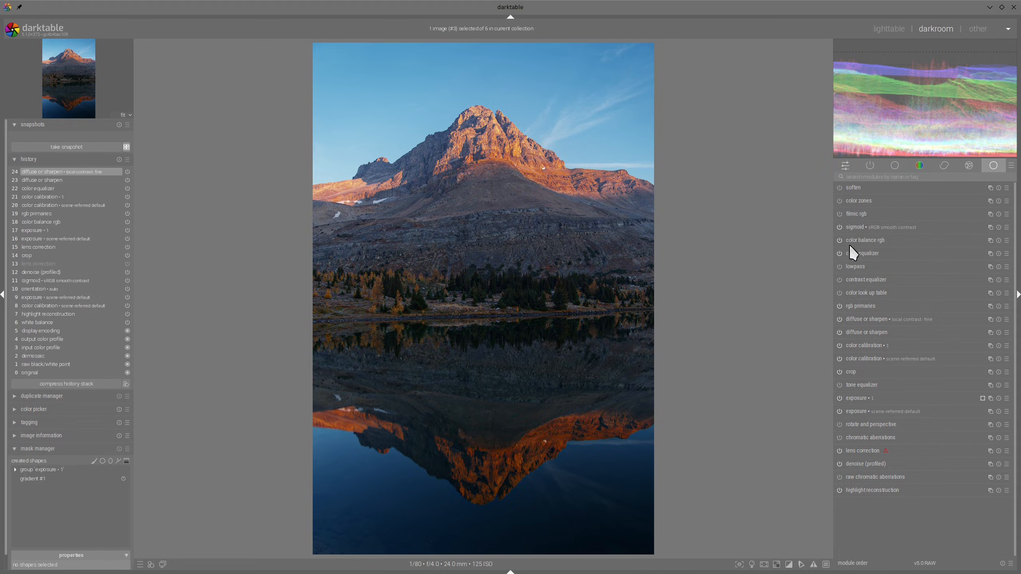
click(852, 254)
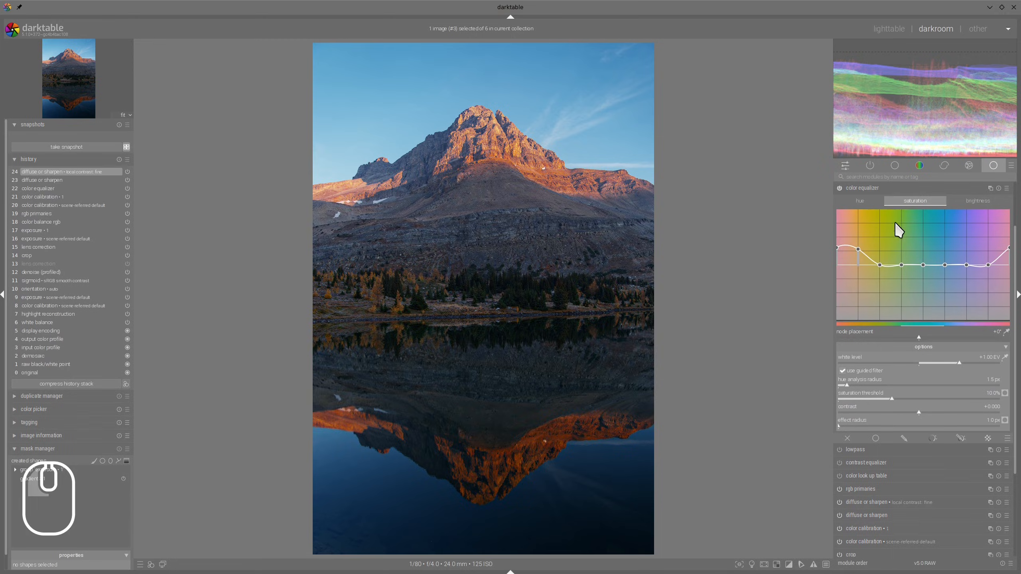
click(955, 200)
mouse_move(856, 264)
mouse_down()
mouse_move(837, 262)
mouse_move(858, 265)
mouse_up()
click(848, 185)
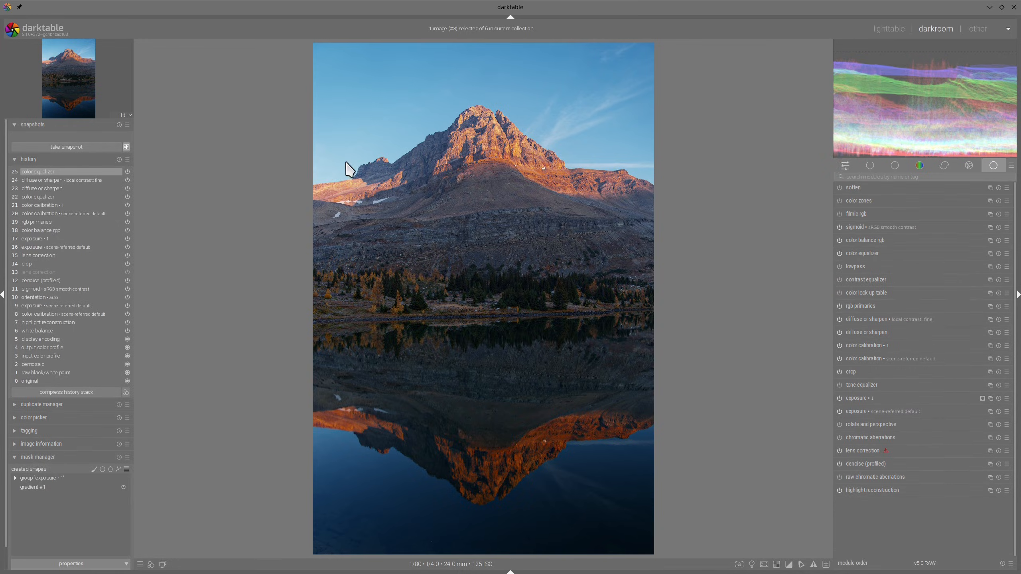
Step: In the second color calibration instance, lower brightness input B to about -0.35 and raise input R to +0.213, checking the Instagram reference
key(alt+Tab)
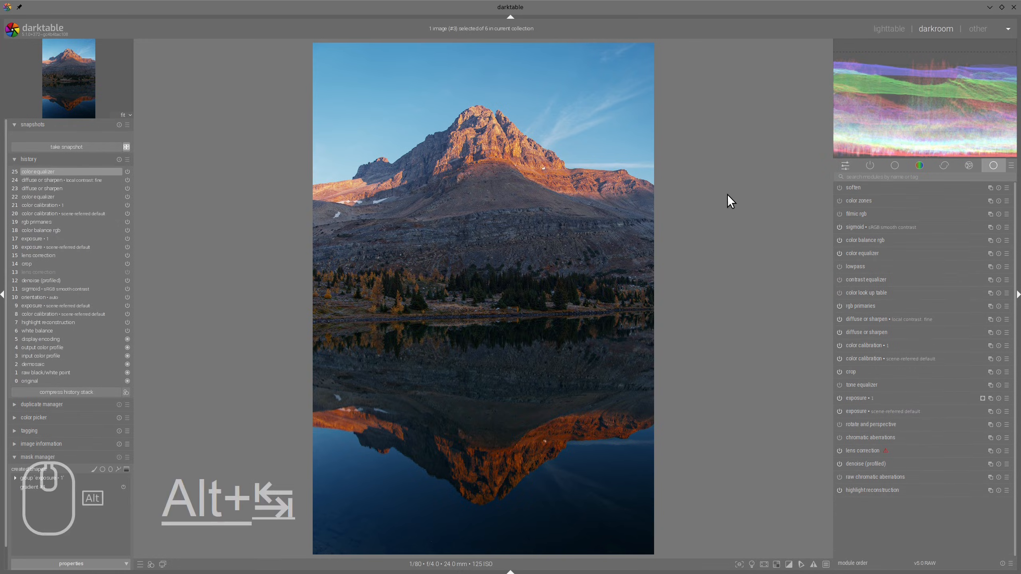
key(alt+Tab)
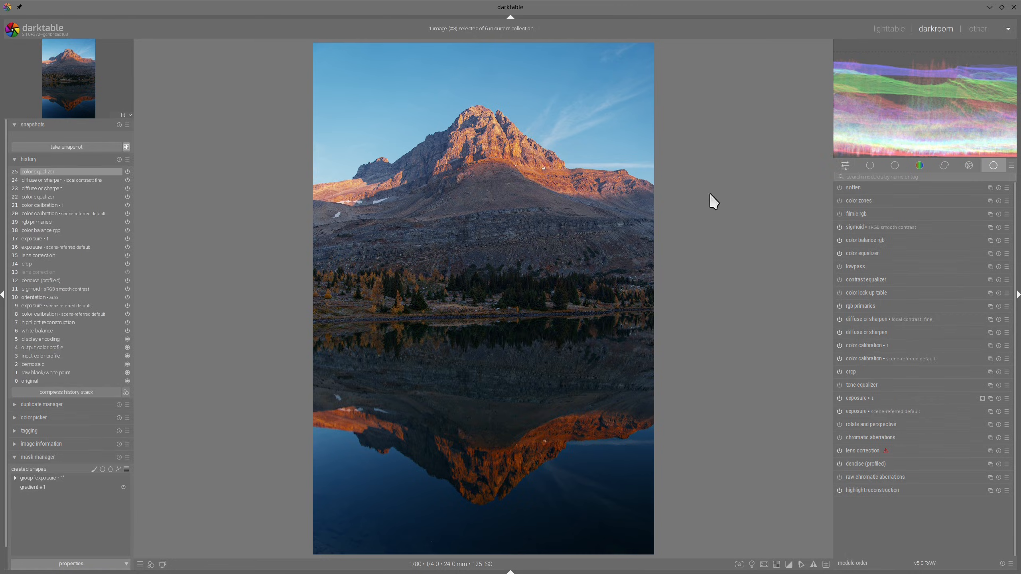
click(865, 346)
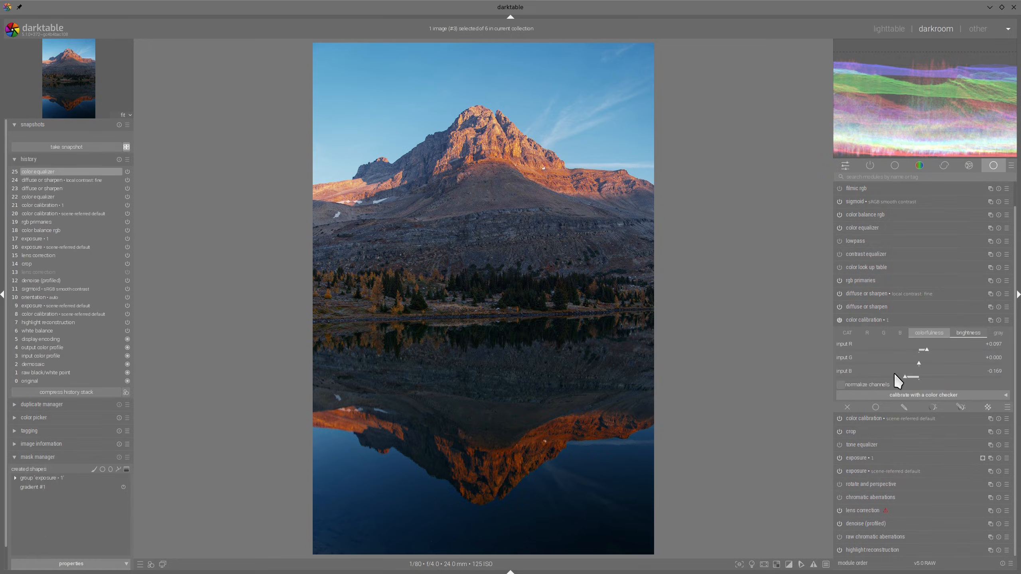
scroll(896, 380, down, 5)
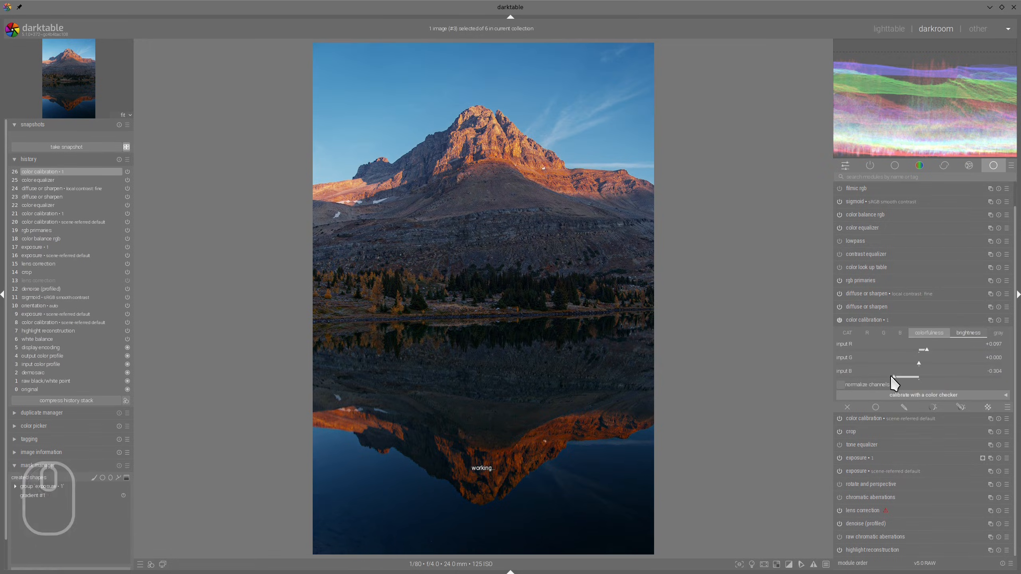
scroll(893, 382, down, 2)
scroll(936, 348, up, 4)
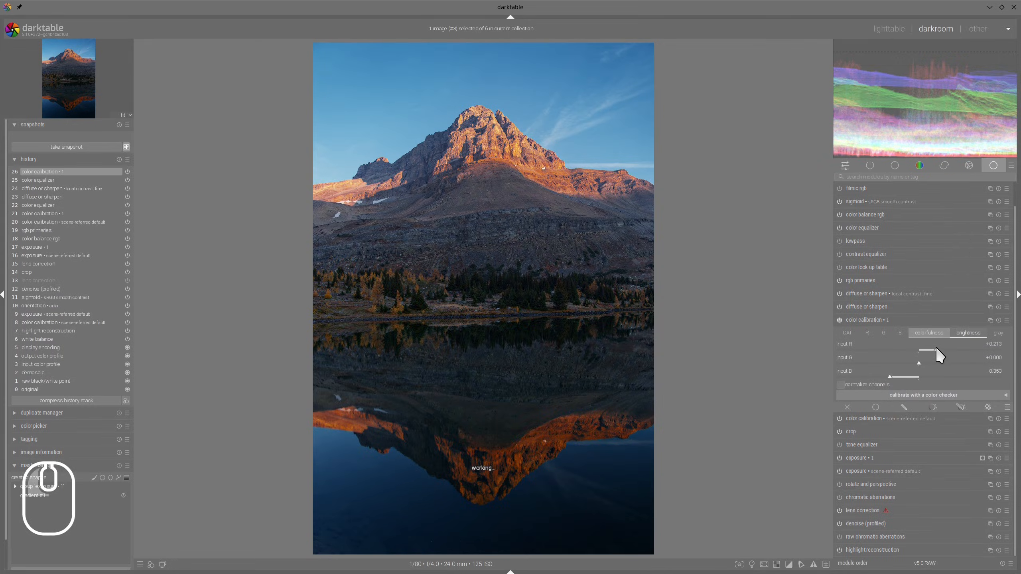
scroll(933, 349, down, 2)
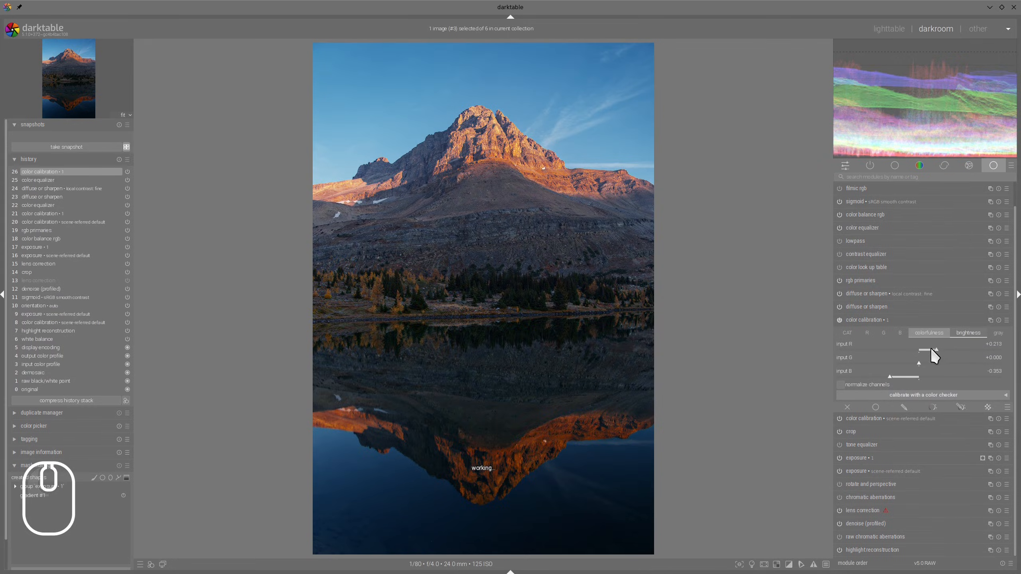
click(902, 322)
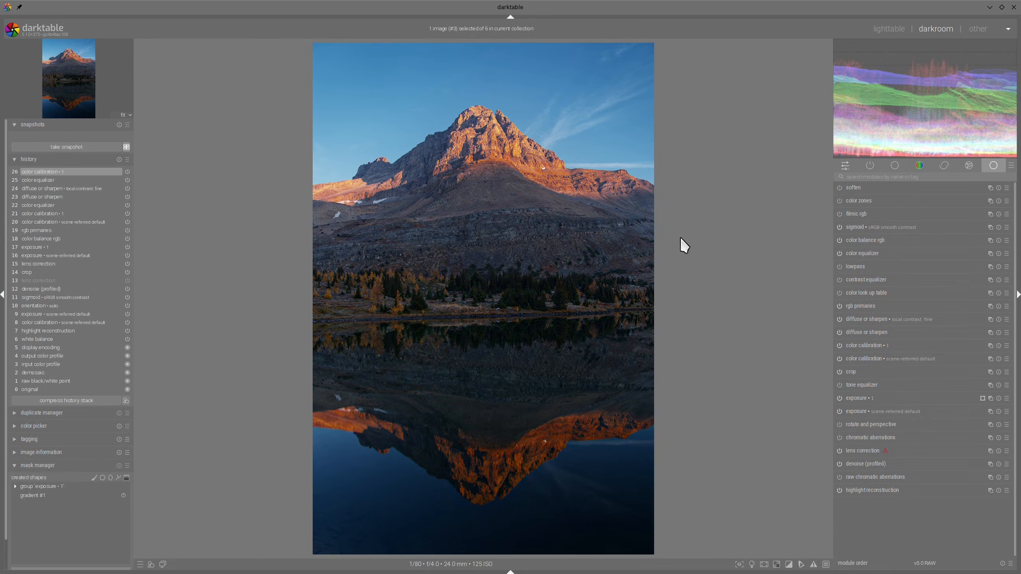
Step: Set sigmoid's target white to 110% and compare the photo with the Instagram reference
click(850, 226)
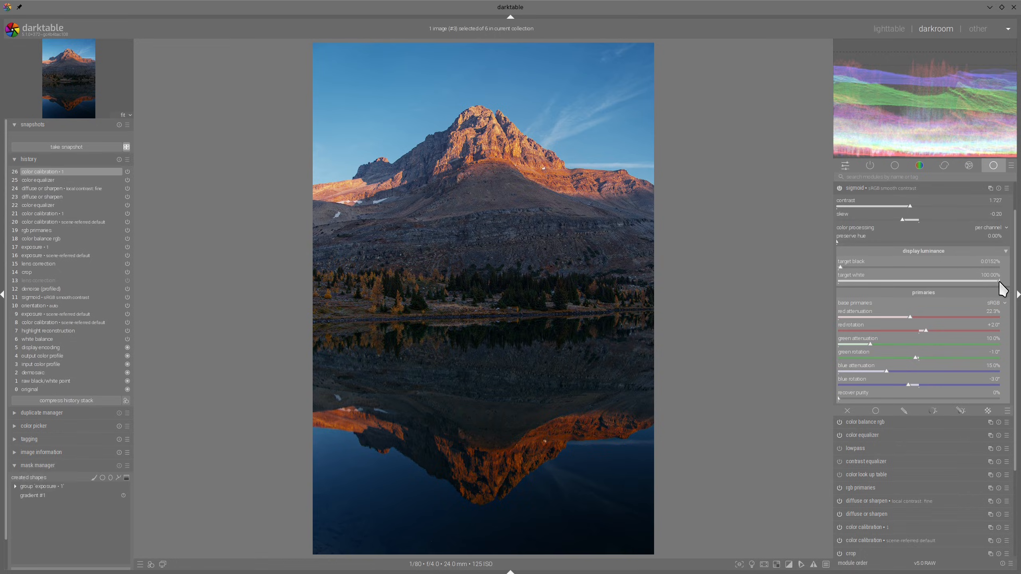
scroll(1000, 283, up, 1)
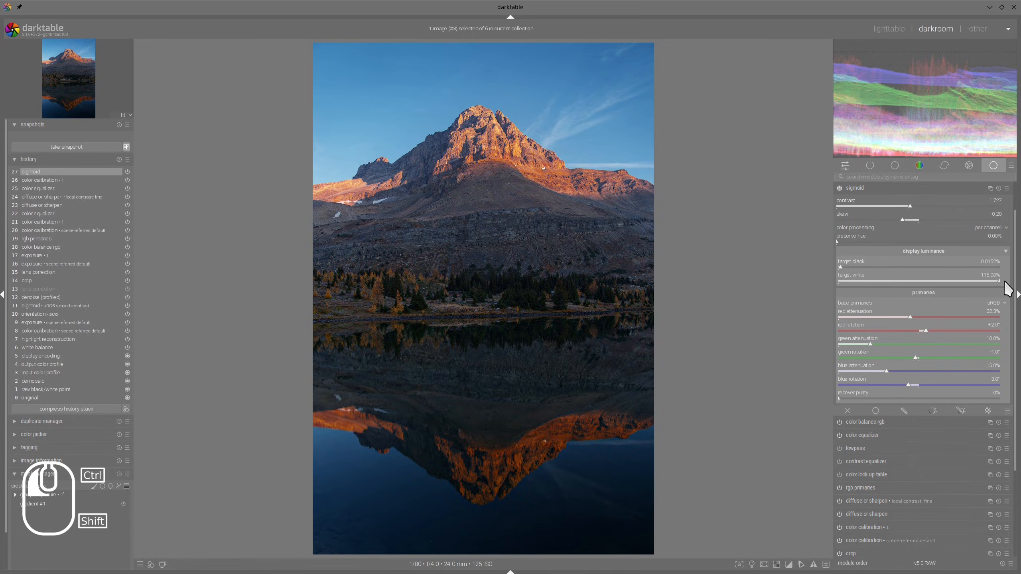
click(855, 189)
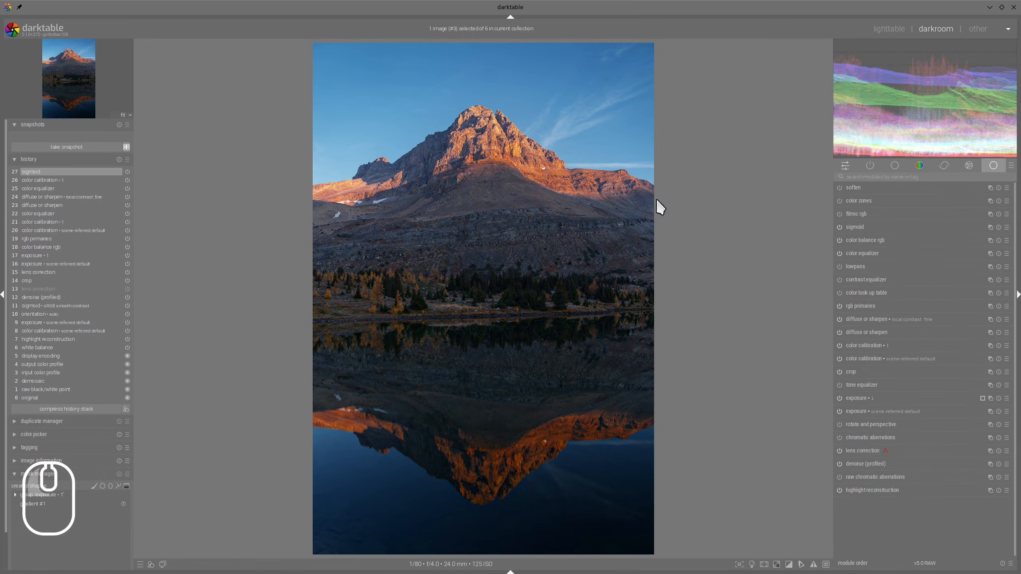
key(alt+Tab)
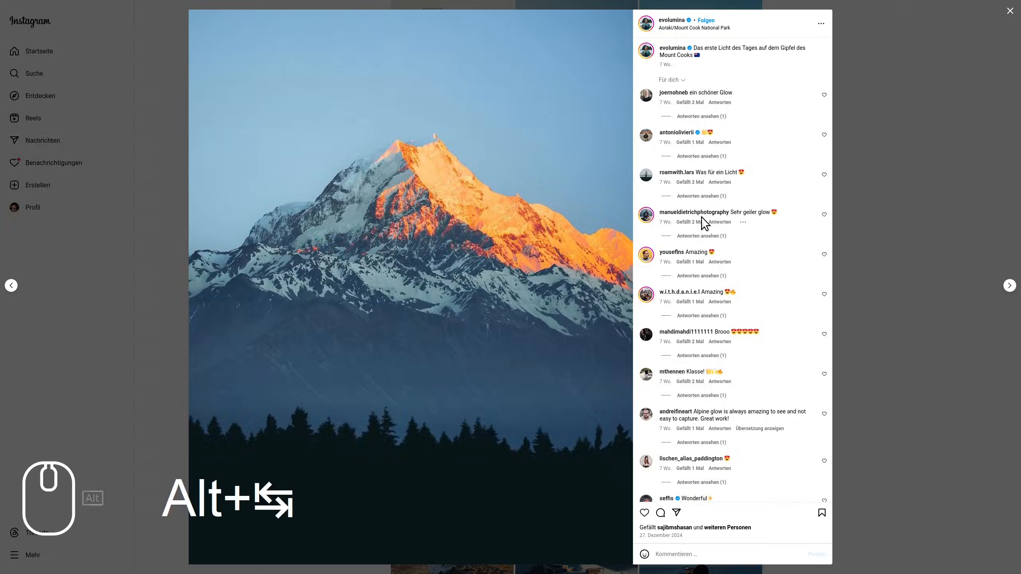
key(alt+Tab)
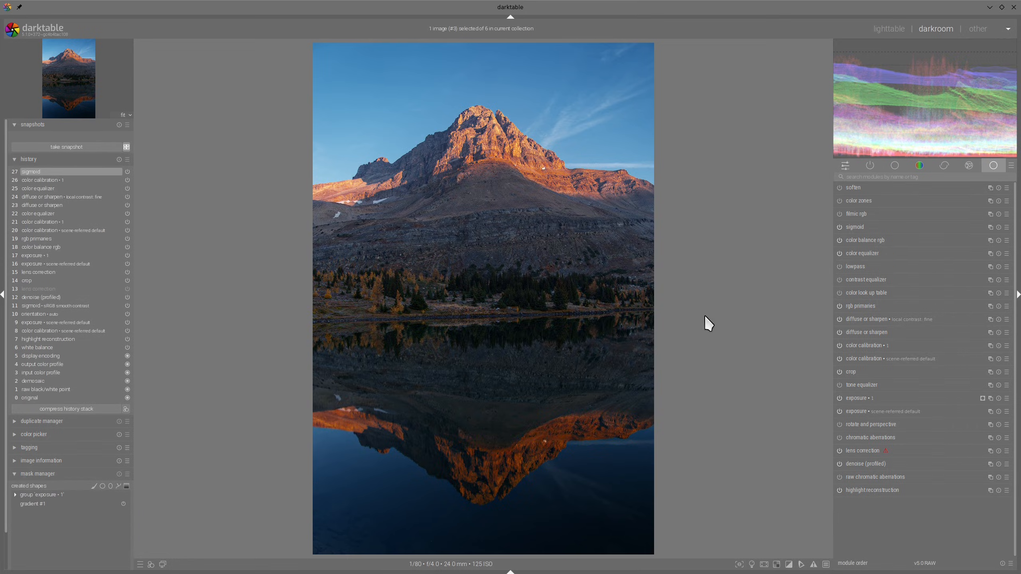
key(alt+Tab)
key(alt+Tab)
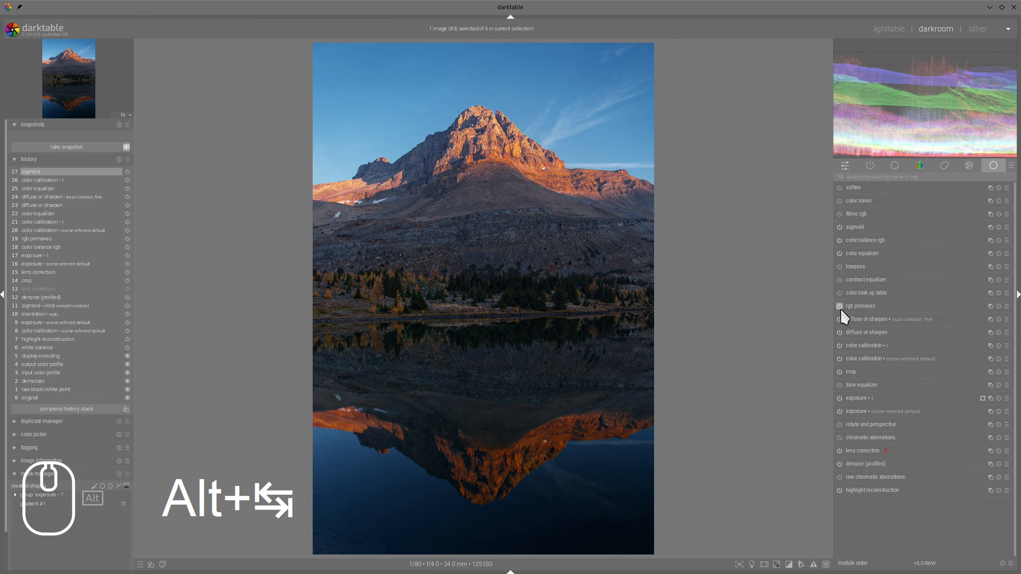
key(alt+Tab)
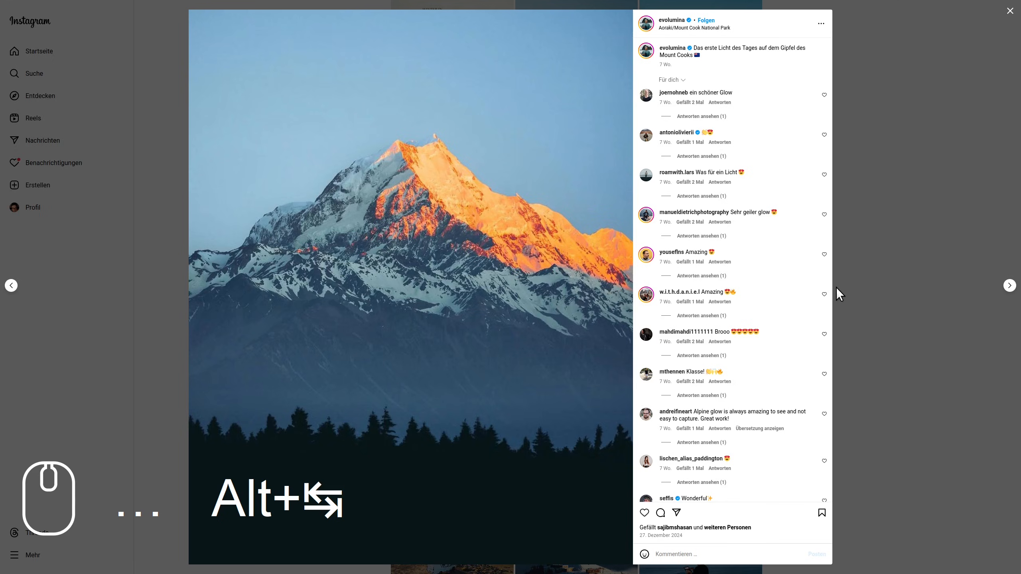
key(alt+Tab)
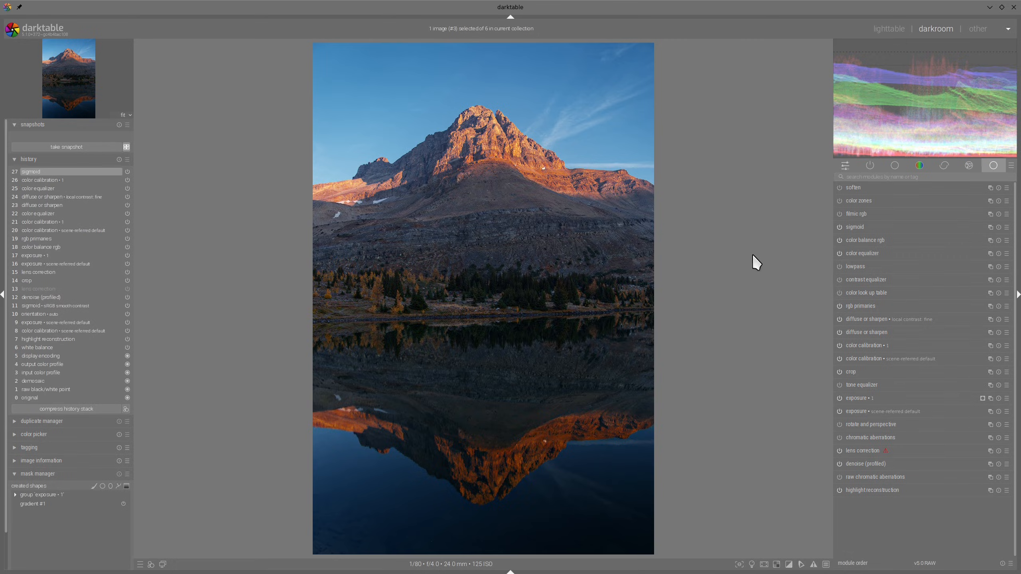
Step: Set the blue hue in rgb primaries to -2.9° and check the photo against the Instagram reference
click(854, 306)
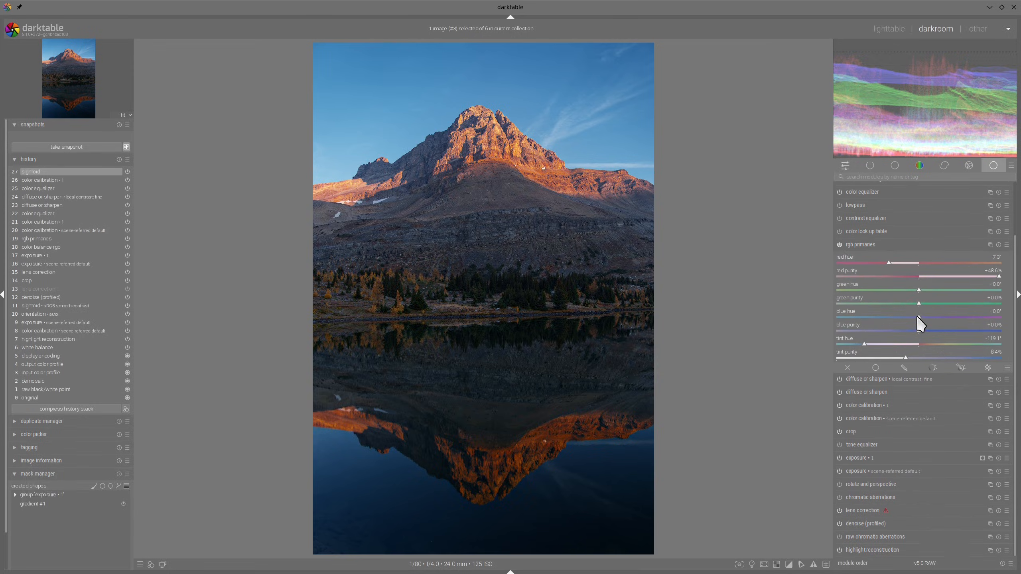
drag(917, 316, 907, 316)
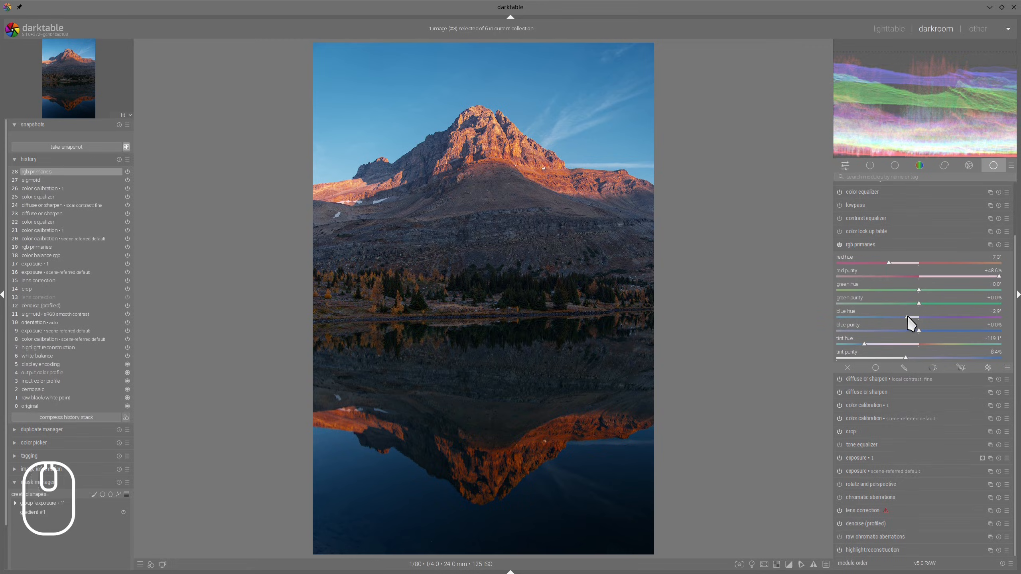
click(887, 245)
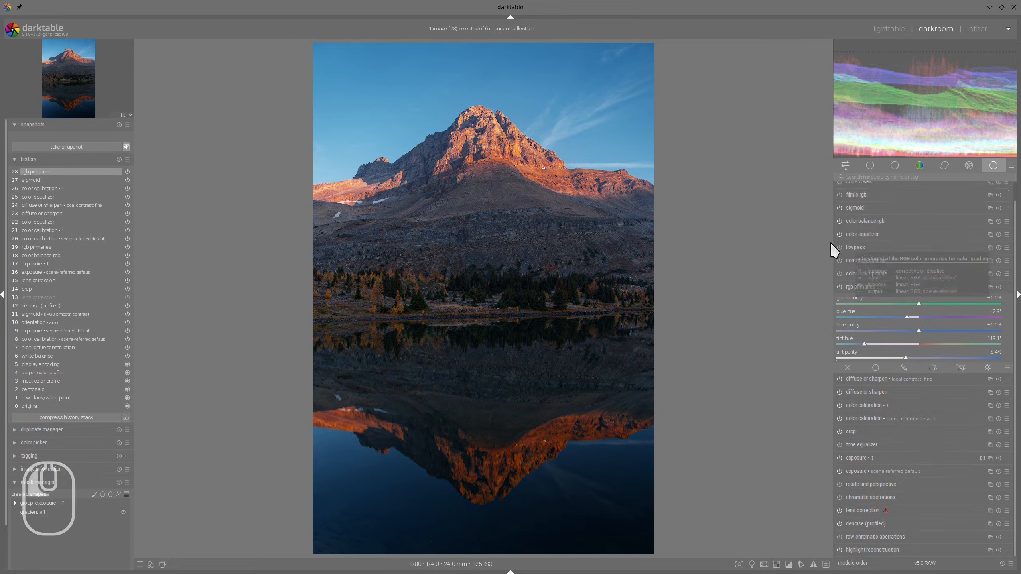
key(alt+Tab)
key(alt+Tab)
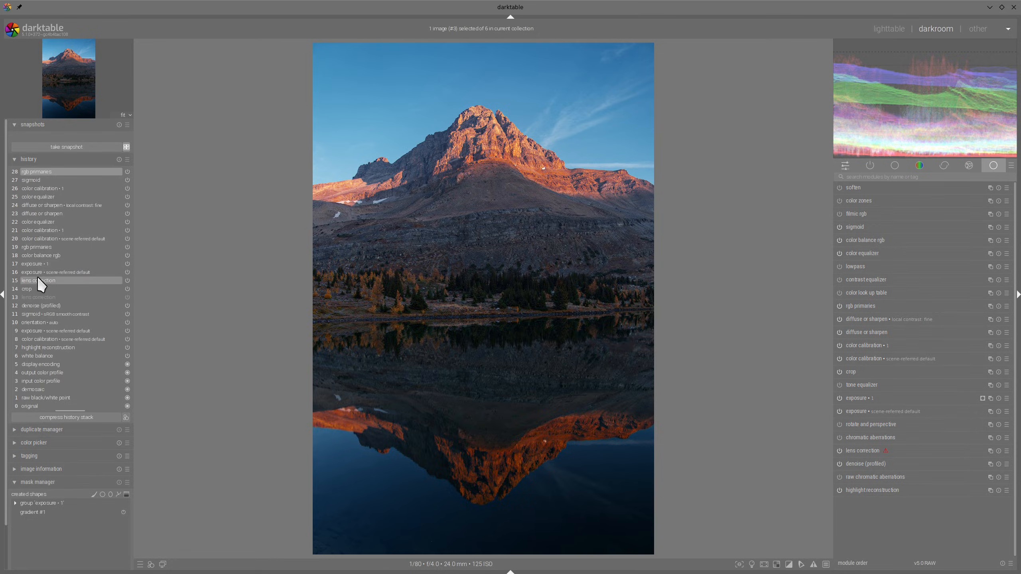
Step: Take a snapshot of the crop state from the history and view it beside the final rgb primaries state with the panels hidden
click(29, 289)
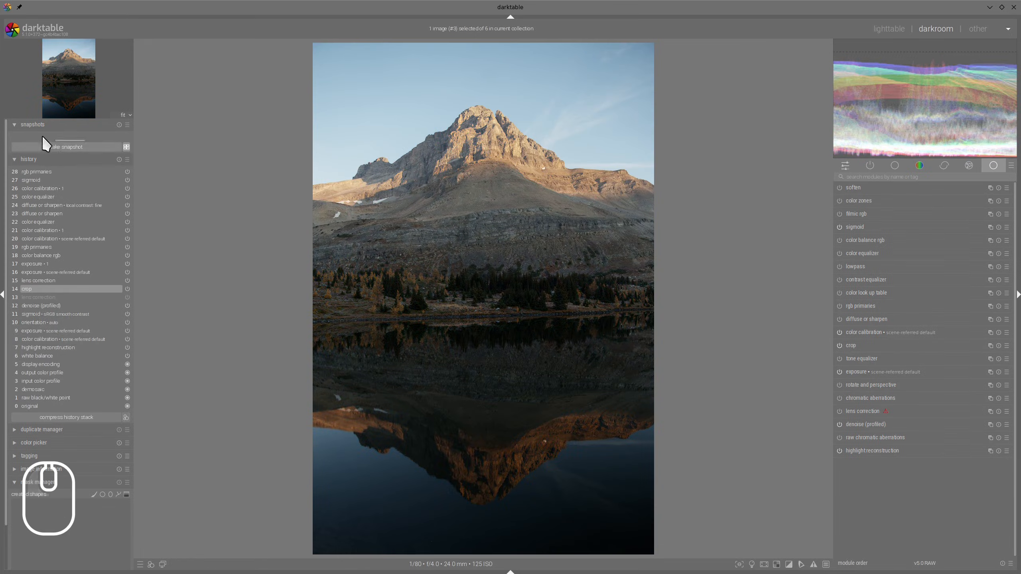
click(54, 146)
click(56, 137)
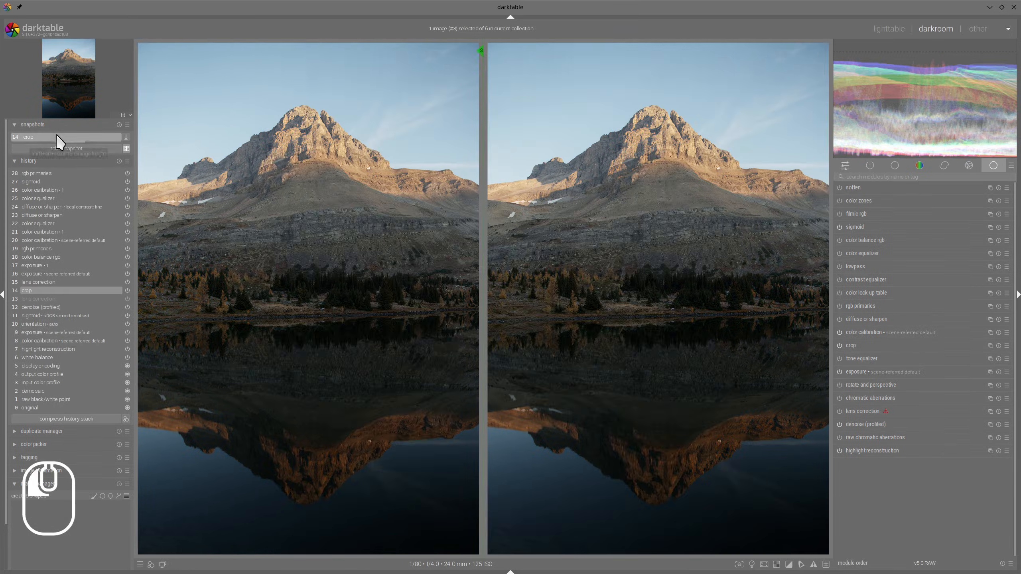
click(47, 173)
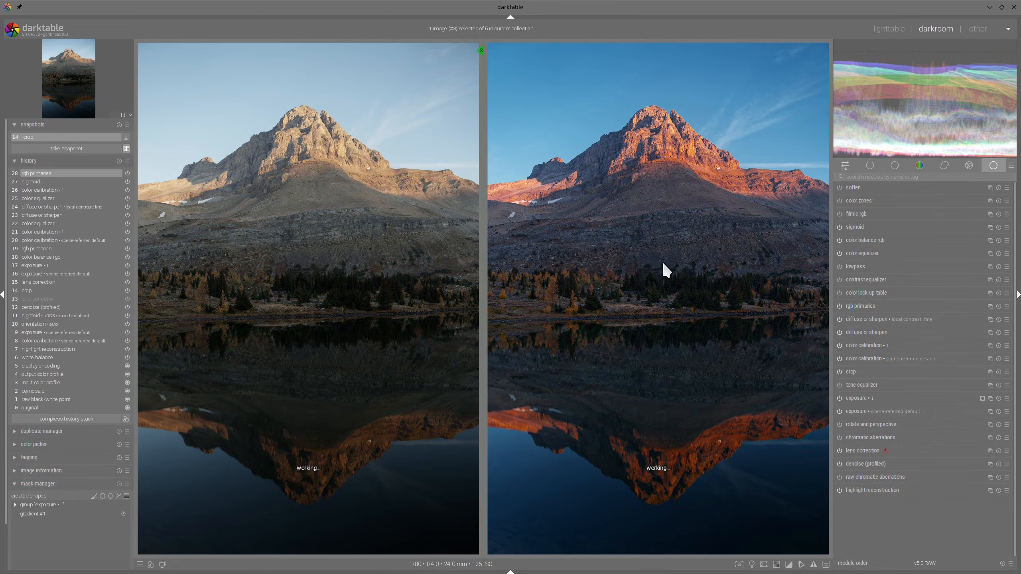
key(Tab)
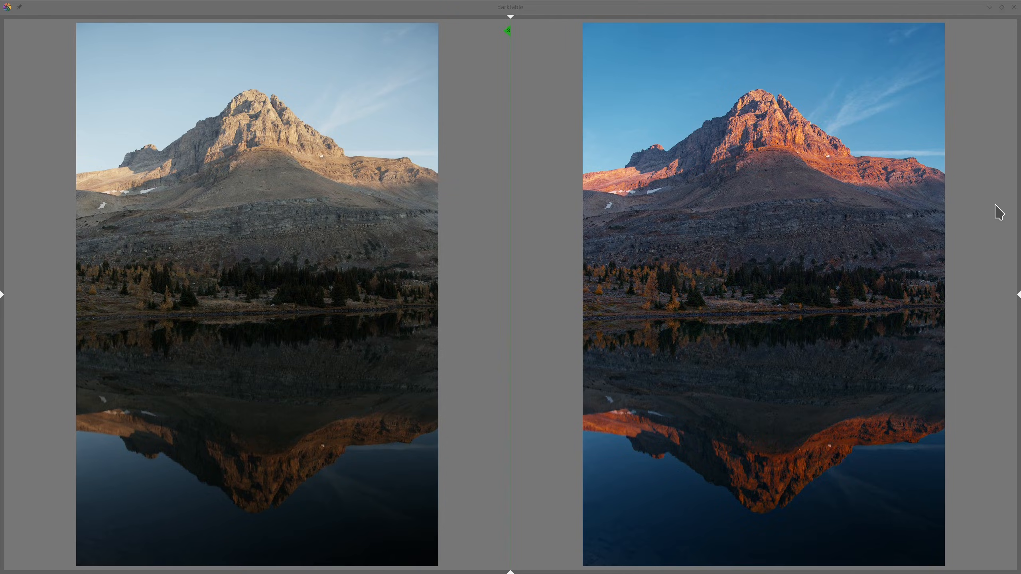
Step: Close the Requests text file in Mousepad and compare the before-and-after view with the Instagram reference
key(alt+Tab)
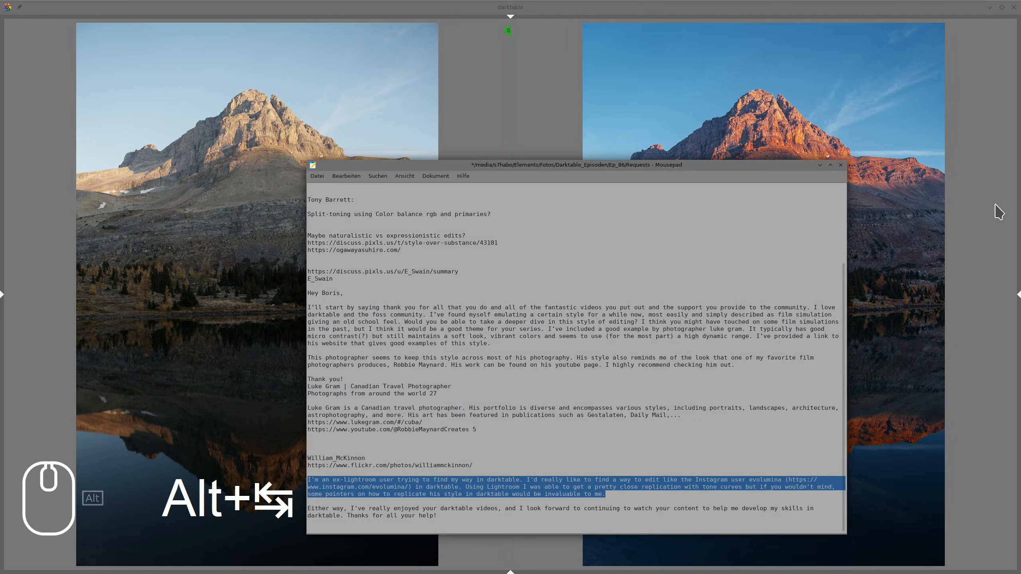
click(840, 165)
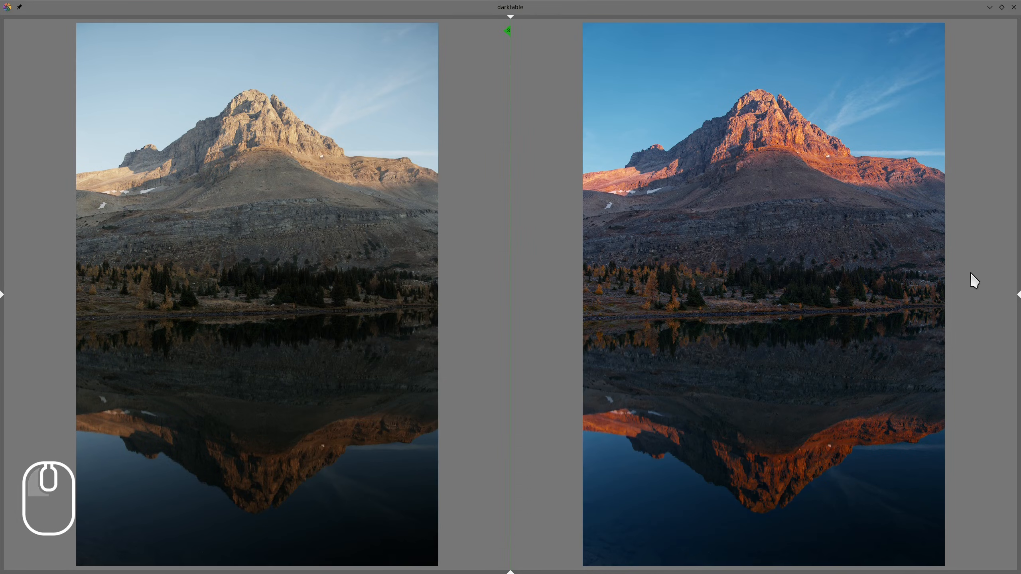
key(alt+Tab)
key(alt+Tab)
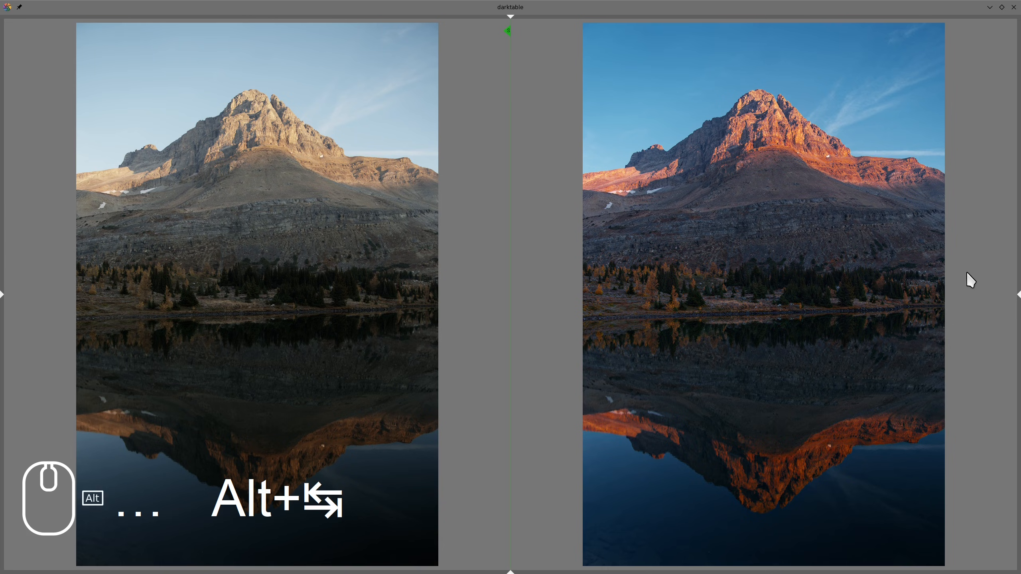
Step: Switch between the Instagram reference and the side-by-side snapshot view to compare the mountain glow and blue tones again
key(alt+Tab)
key(alt+Tab)
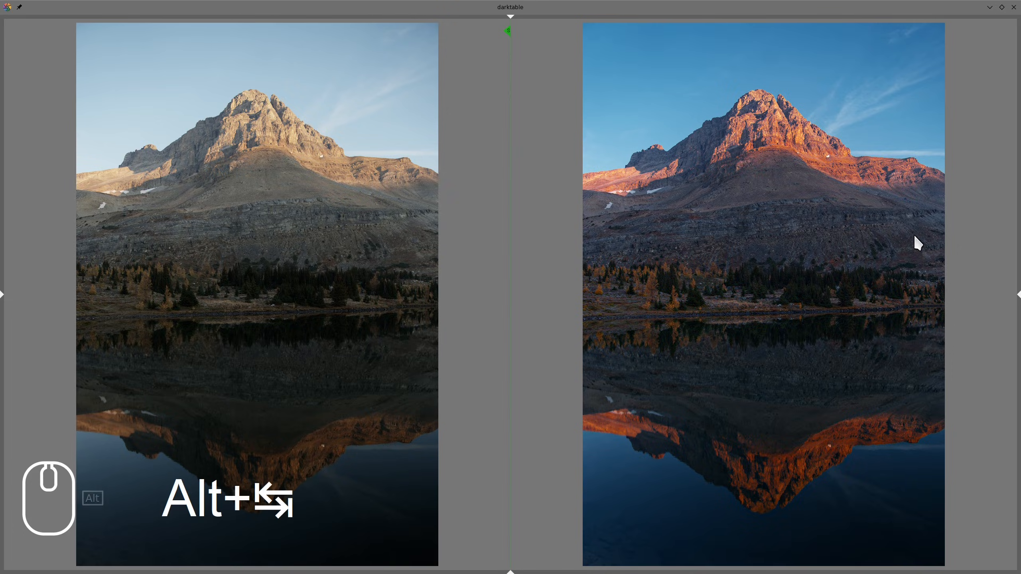
key(alt+Tab)
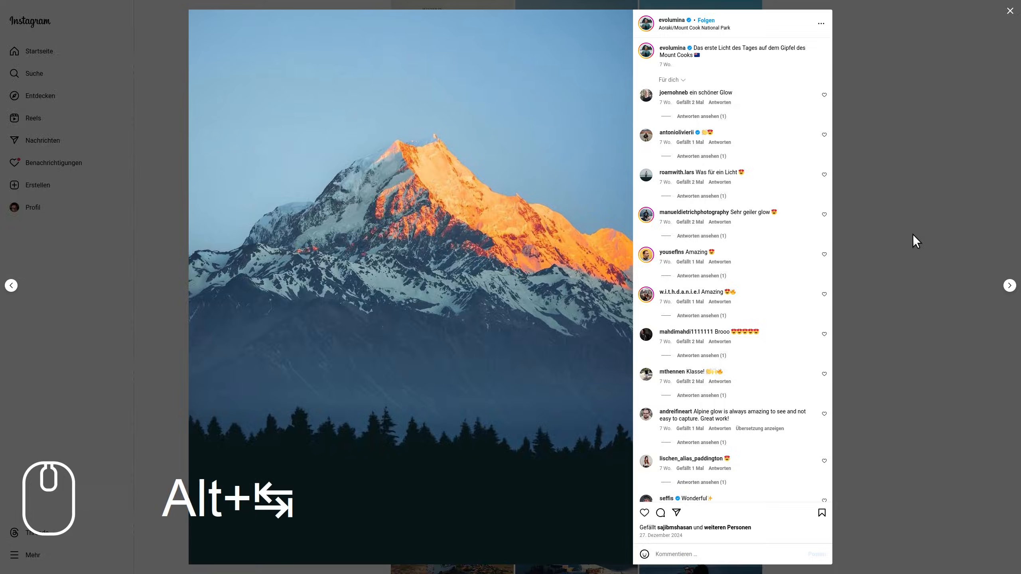
key(alt+Tab)
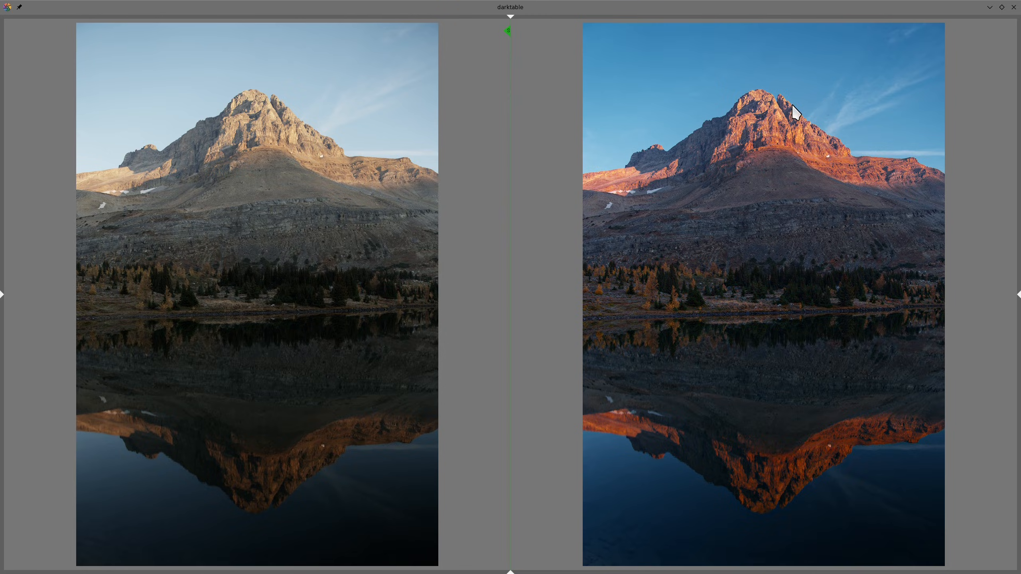
Step: Change the crop snapshot comparison to a single split view, wipe it across the photo in full screen, and reset the snapshots
key(Tab)
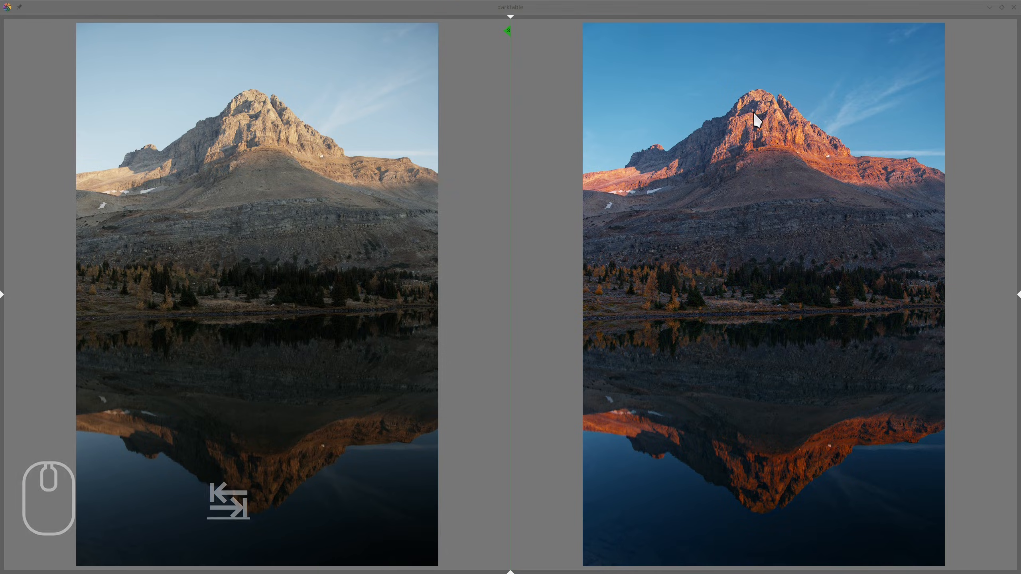
click(126, 148)
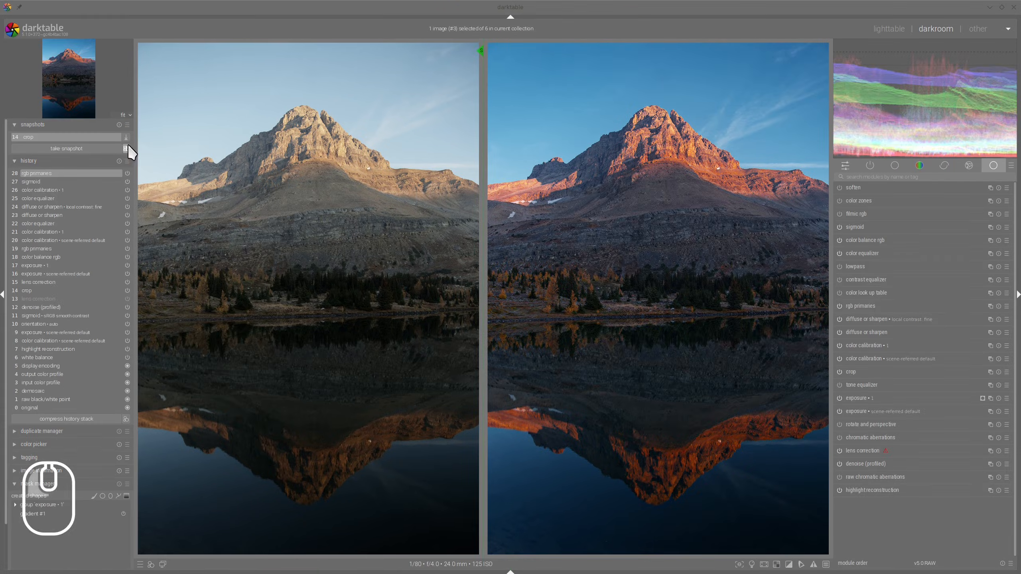
key(Tab)
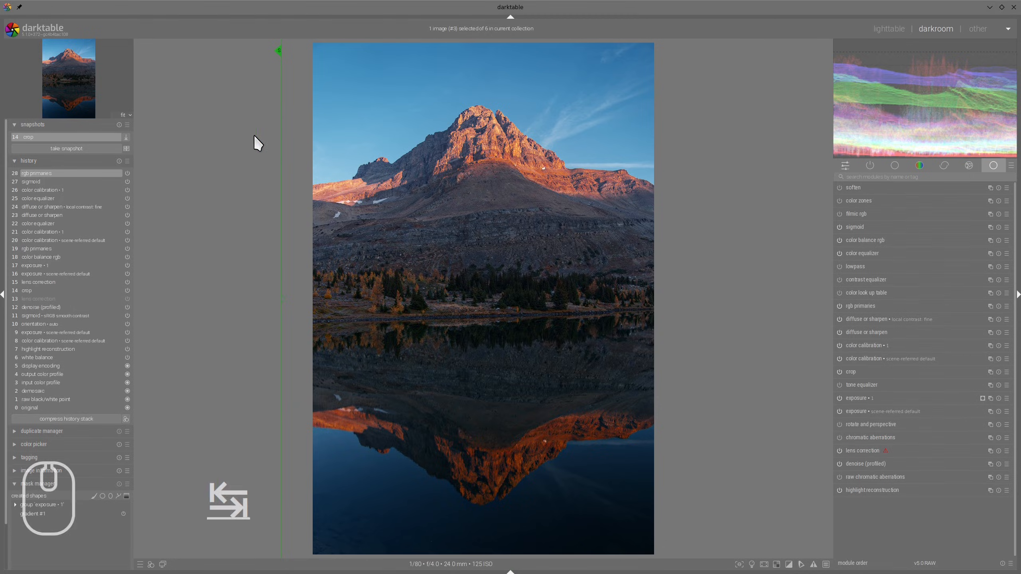
key(F11)
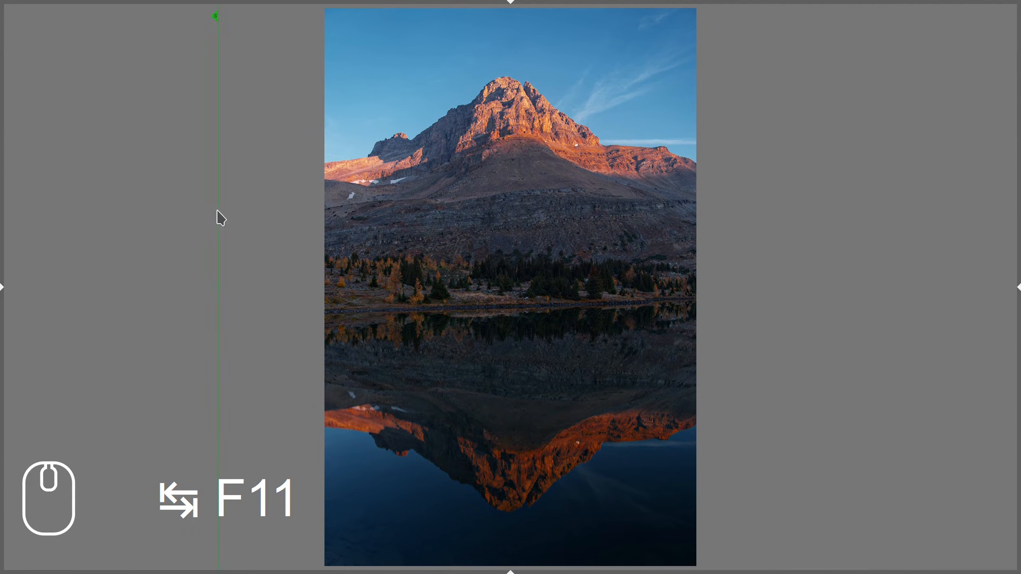
drag(217, 211, 274, 172)
key(Tab)
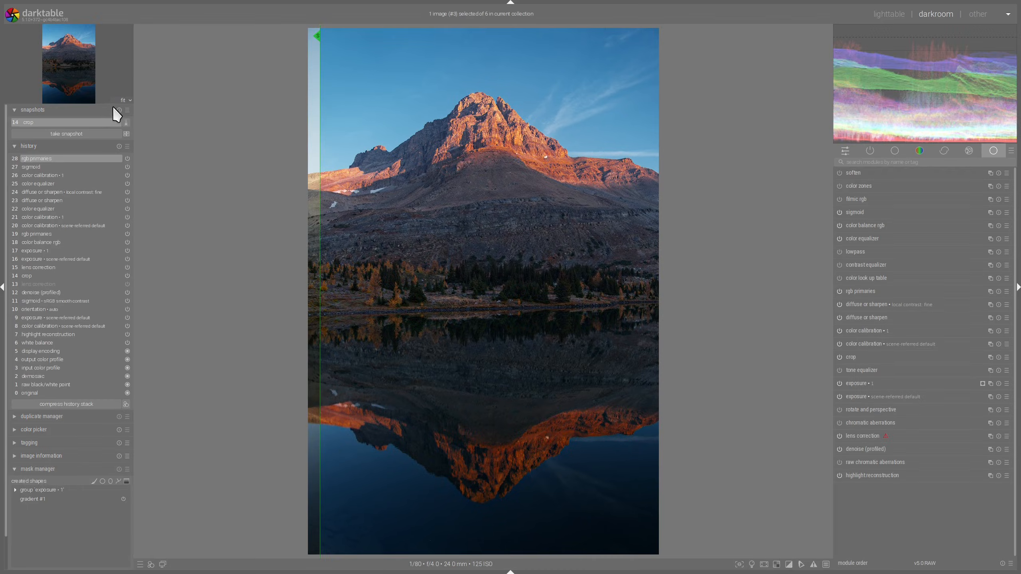
click(117, 109)
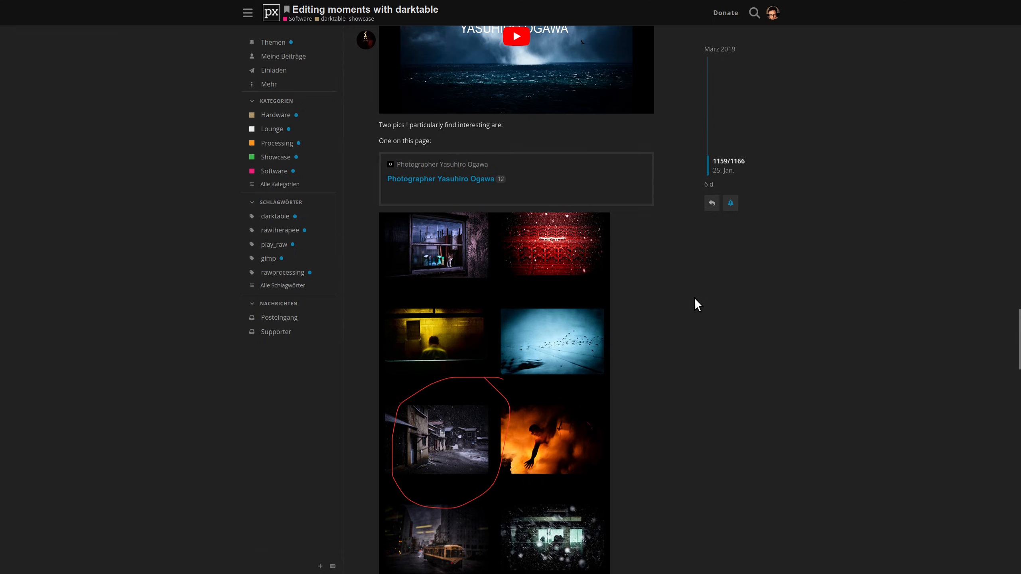
Step: Examine the Yasuhiro Ogawa reference pictures in the forum post, including the circled street scene and the photographed book page
scroll(705, 318, up, 2)
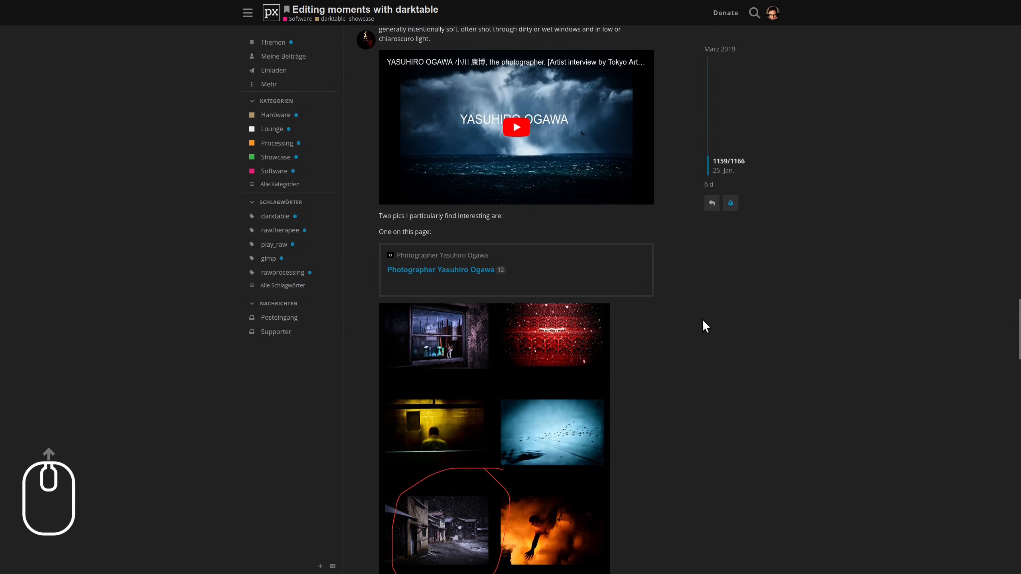
scroll(703, 323, down, 4)
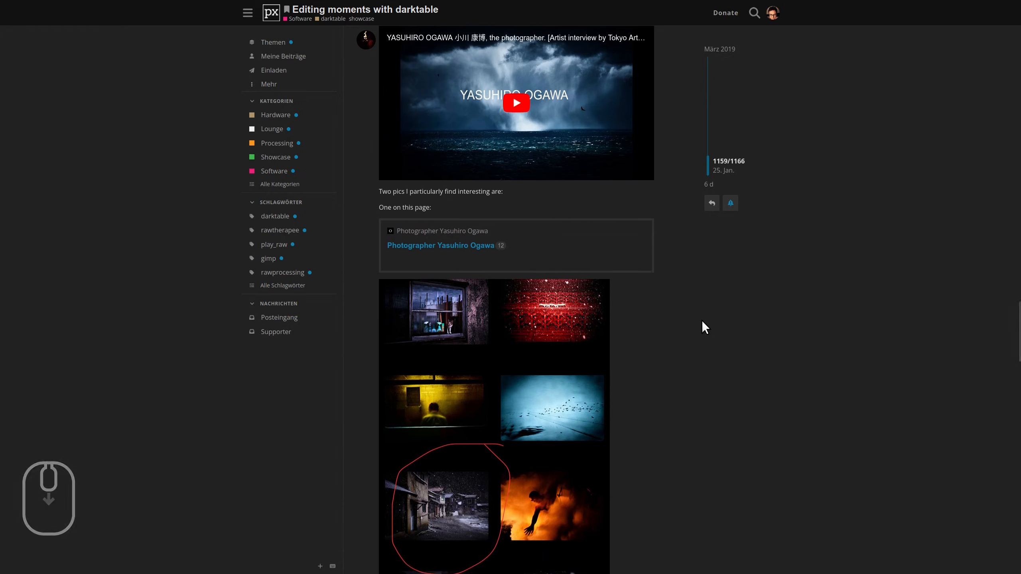
scroll(703, 322, down, 3)
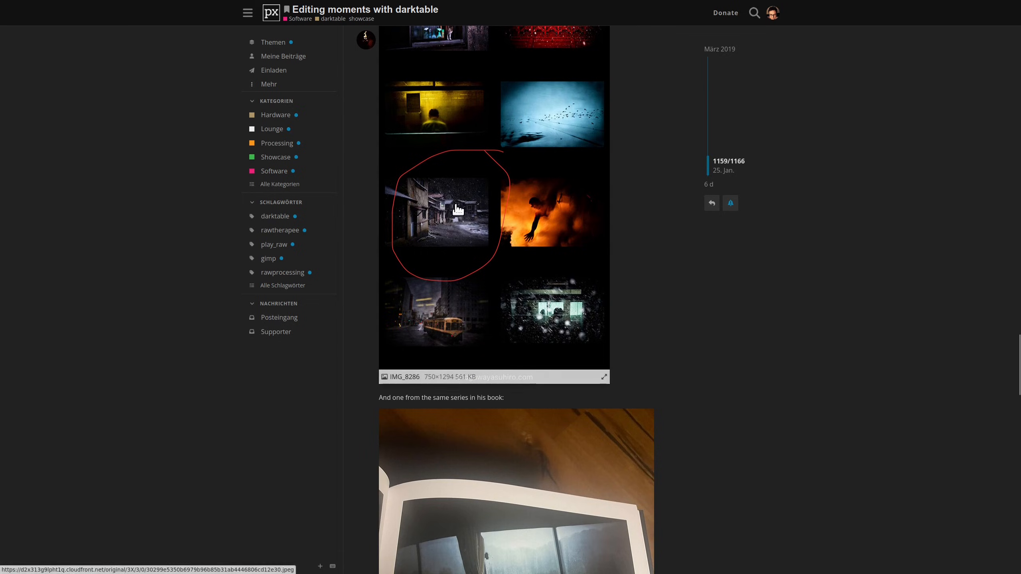
scroll(665, 282, down, 5)
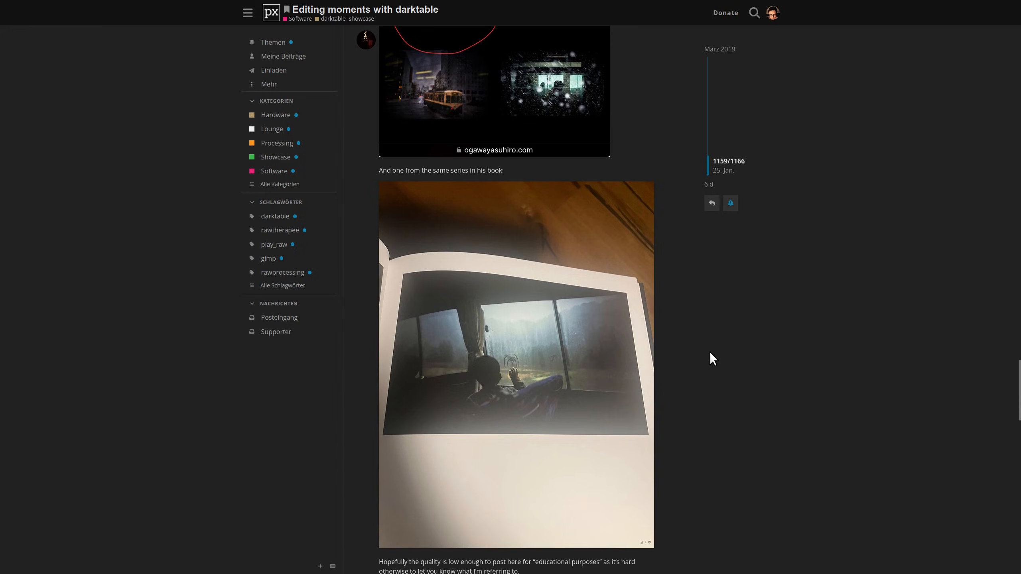
scroll(710, 354, up, 5)
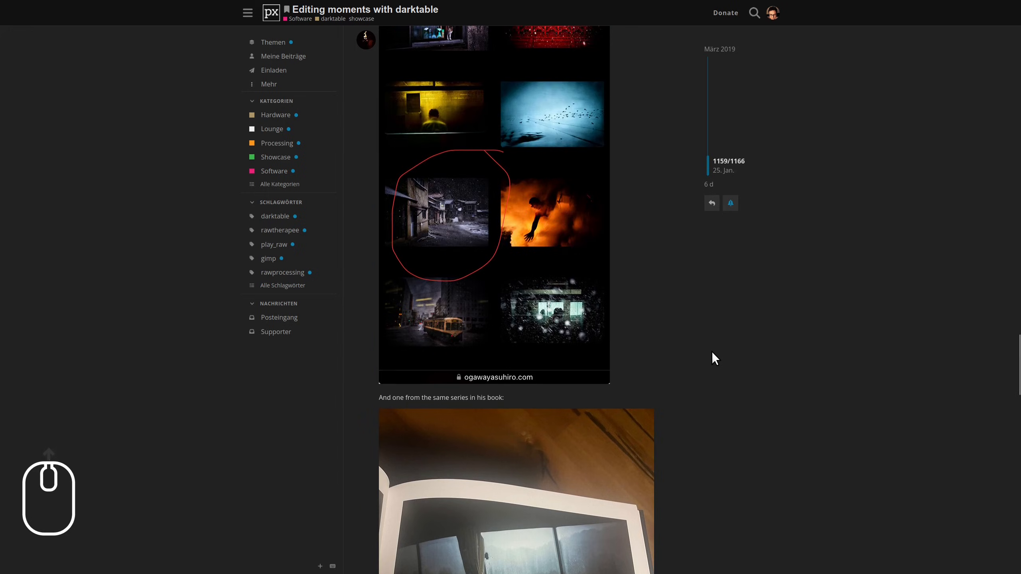
scroll(712, 358, down, 2)
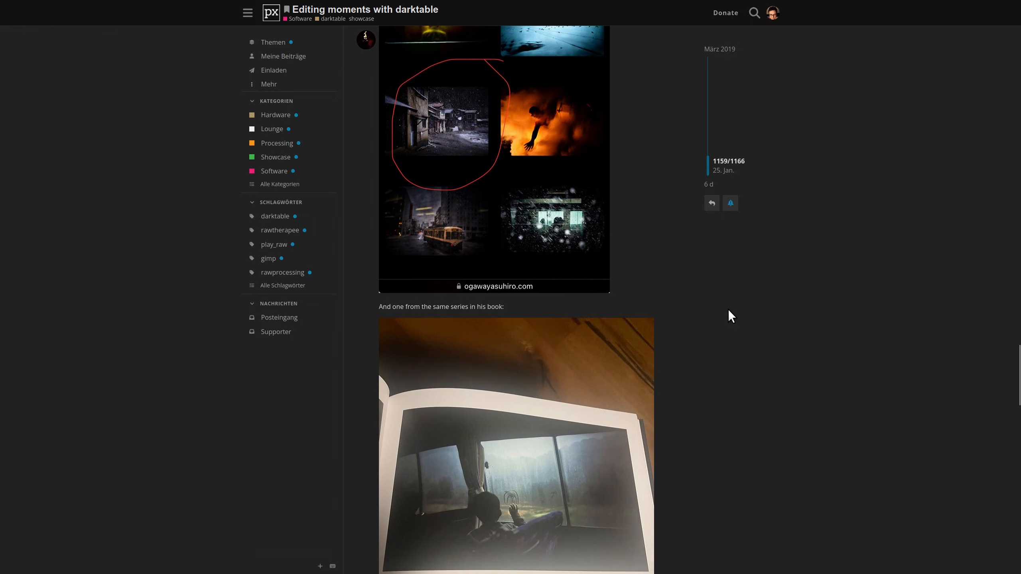
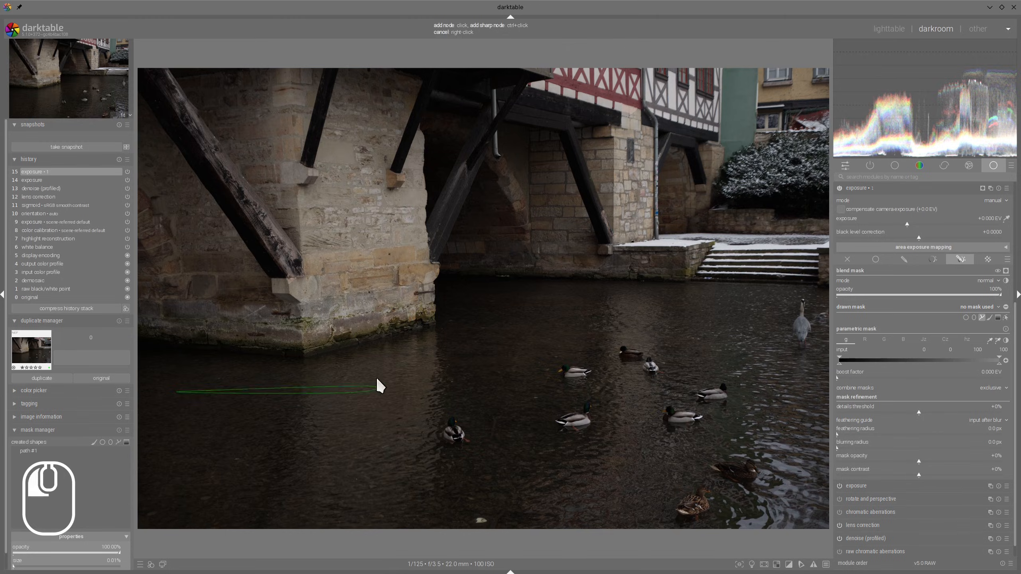
Step: Complete a closed path mask around the ducks and the open water for the second exposure instance
click(774, 324)
click(786, 414)
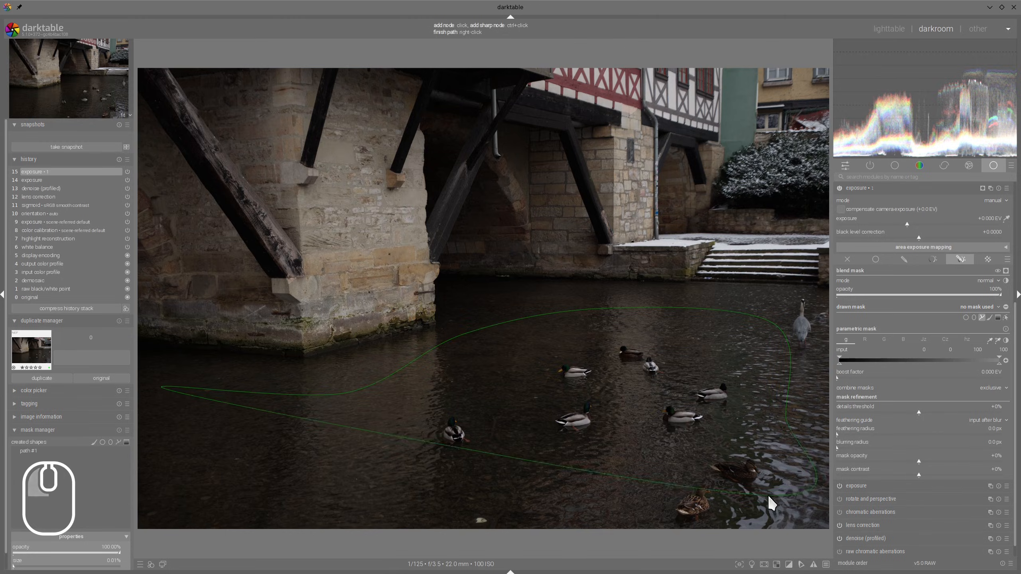
click(768, 495)
click(176, 479)
right_click(189, 478)
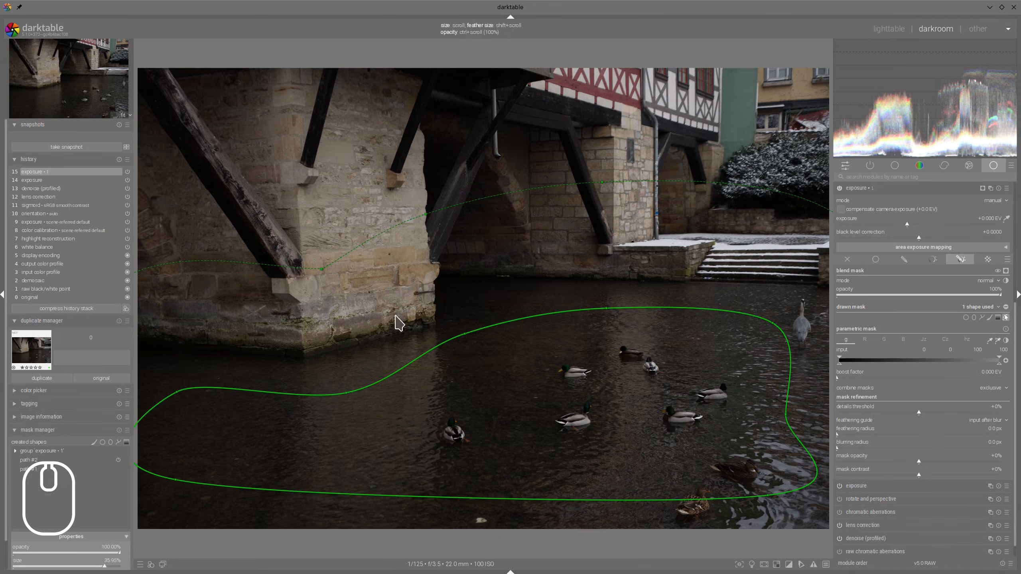
Step: Reduce the water path's feather size to about 24% and pull its upper edge slightly down
shift+scroll(422, 327, down, 2)
shift+scroll(419, 322, down, 7)
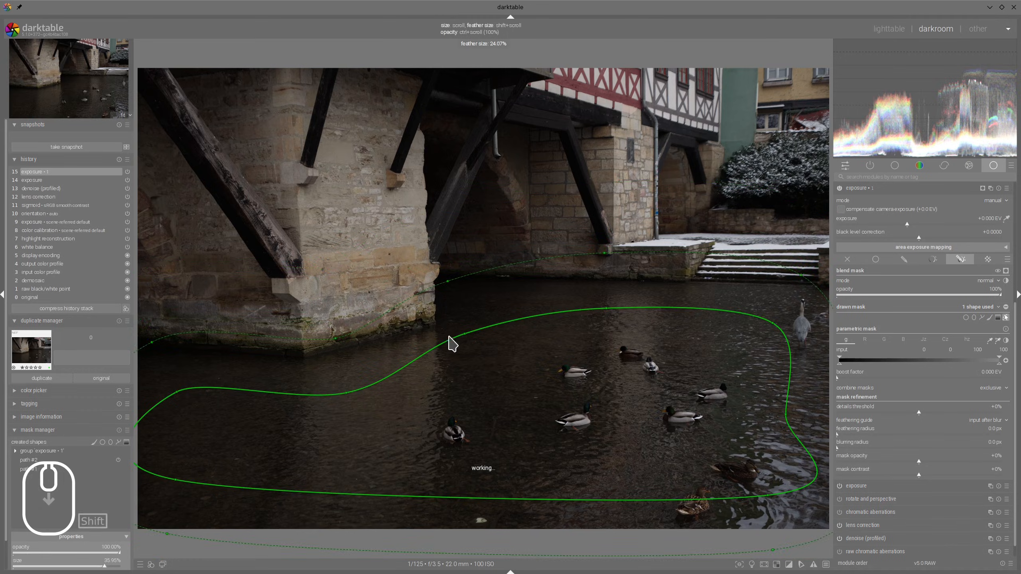
drag(464, 334, 475, 349)
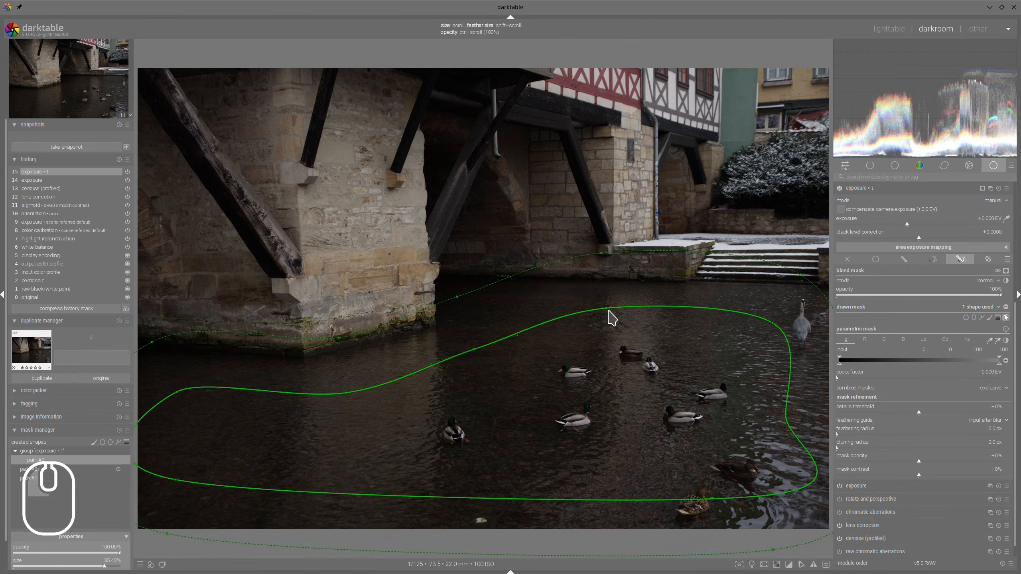
drag(610, 313, 615, 322)
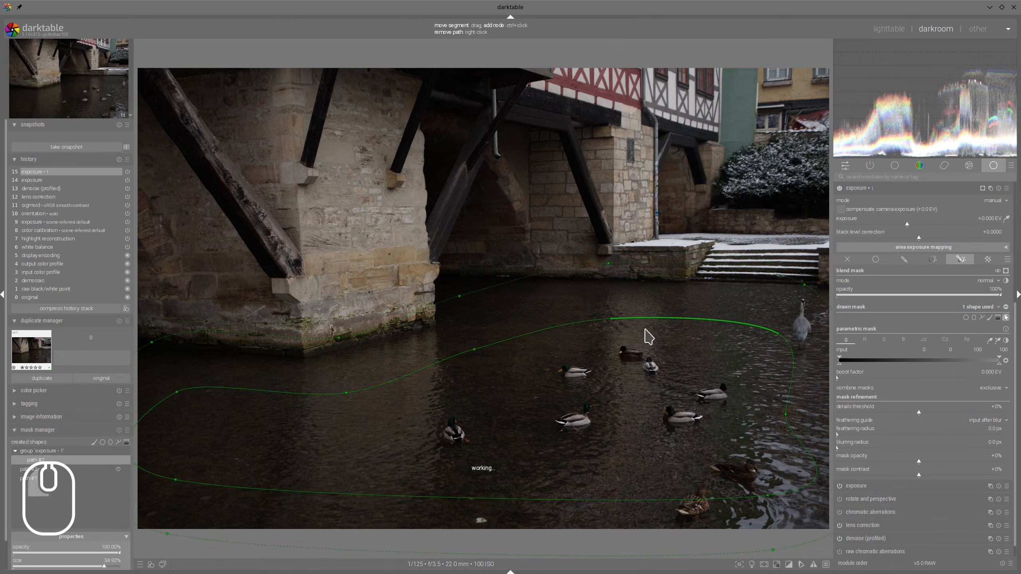
Step: Set the masked exposure to +1.396 EV with a feathering radius of about 167 px, and pull the path's lower-right node inward
drag(932, 222, 939, 222)
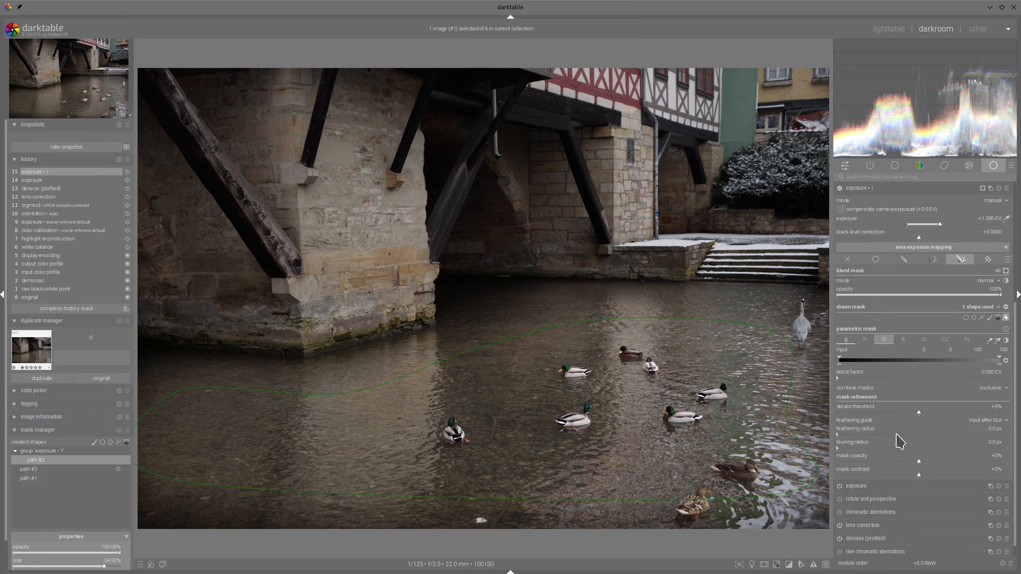
drag(897, 435, 945, 444)
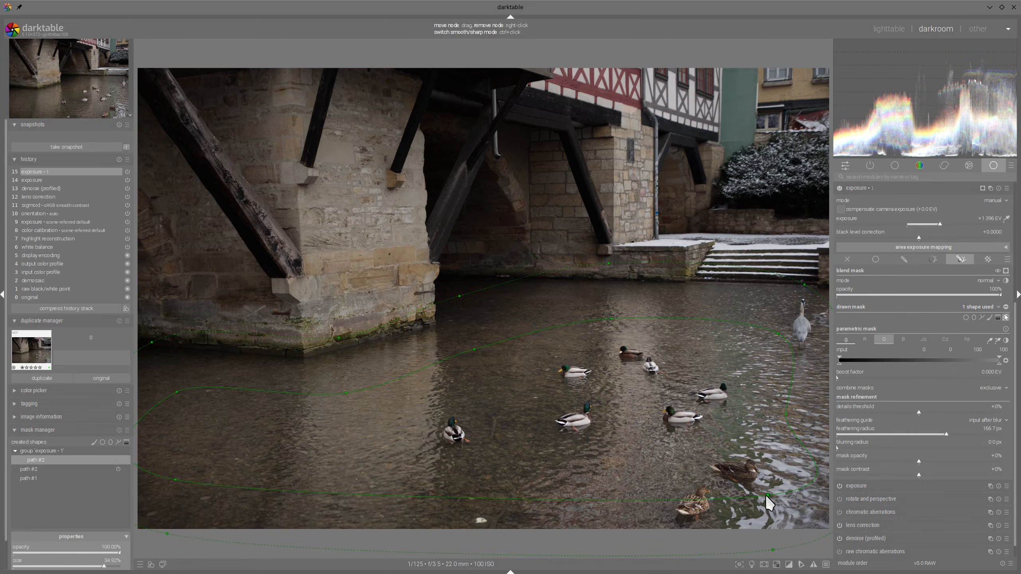
drag(766, 495, 712, 500)
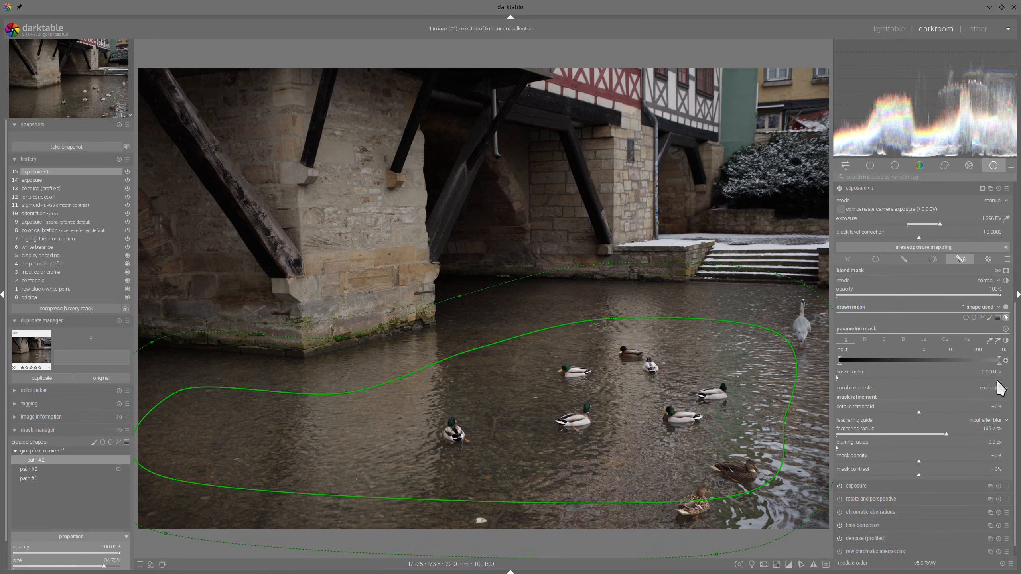
Step: Collapse the second exposure instance and toggle it off and on to compare the water's brightness
scroll(973, 333, up, 3)
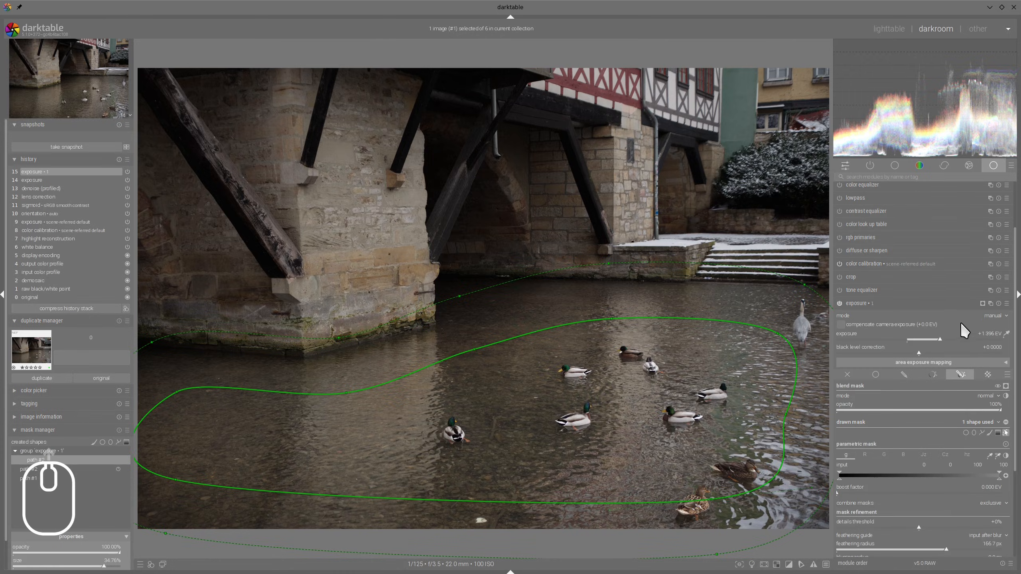
click(862, 303)
click(839, 372)
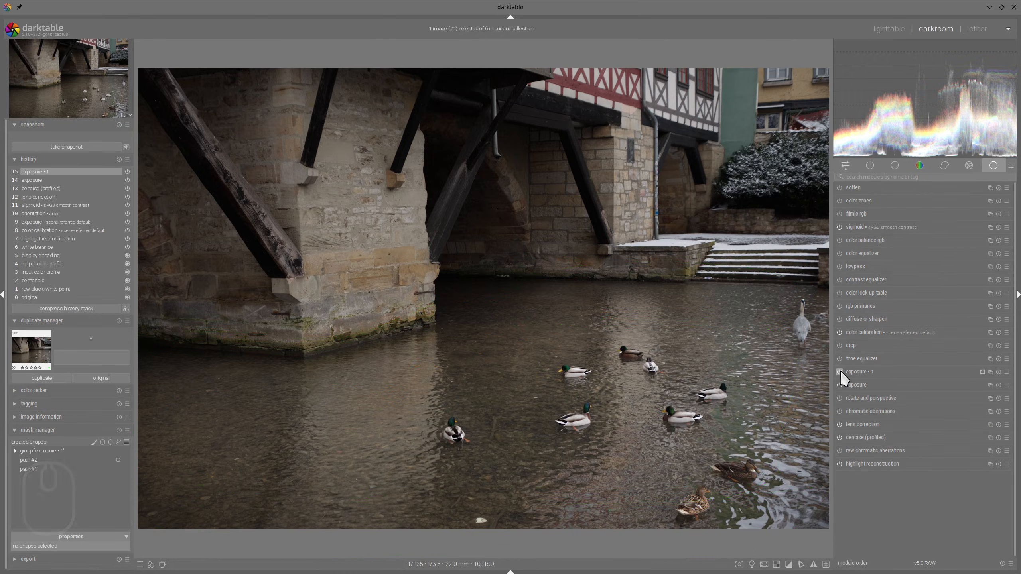
click(839, 372)
Step: Enable color balance rgb and set perceptual brilliance to +31.88% for highlights and -18.94% for shadows
click(839, 240)
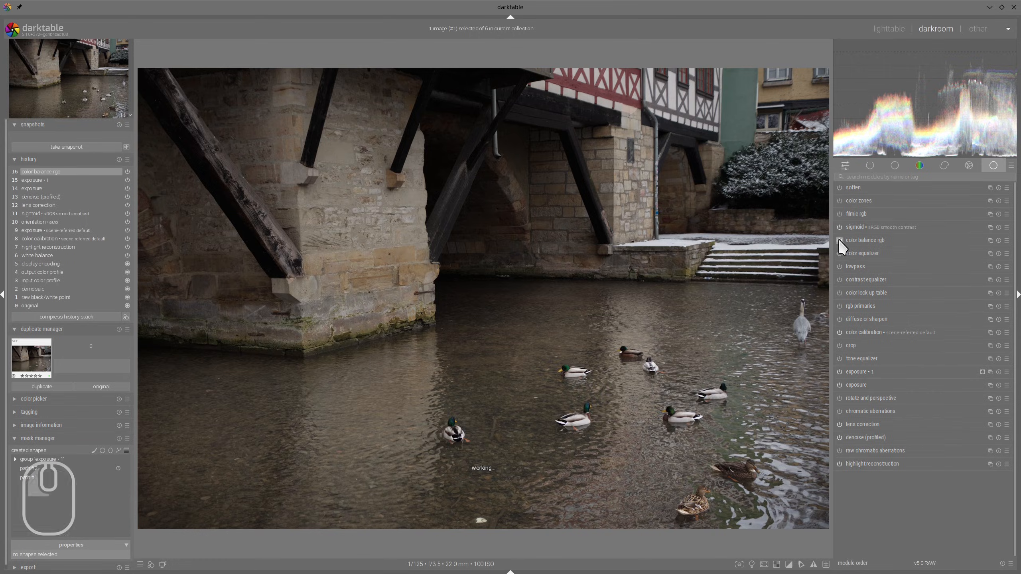
click(857, 236)
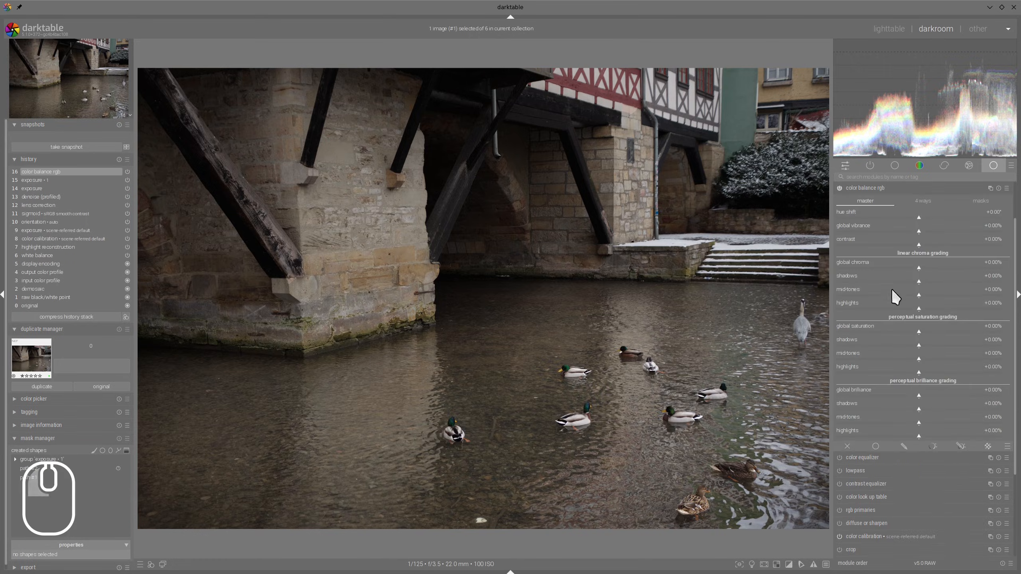
click(943, 435)
drag(943, 435, 945, 435)
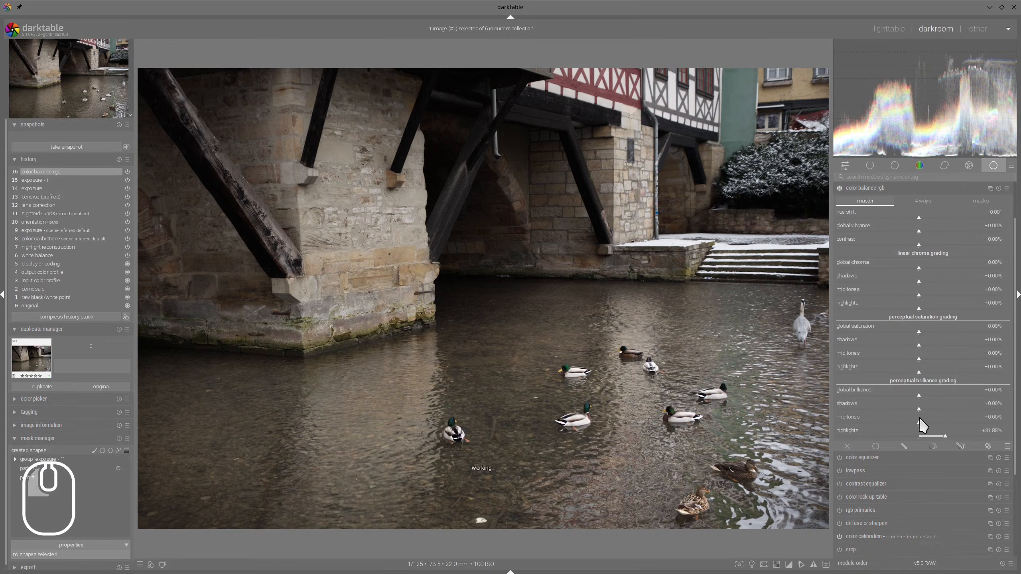
click(903, 410)
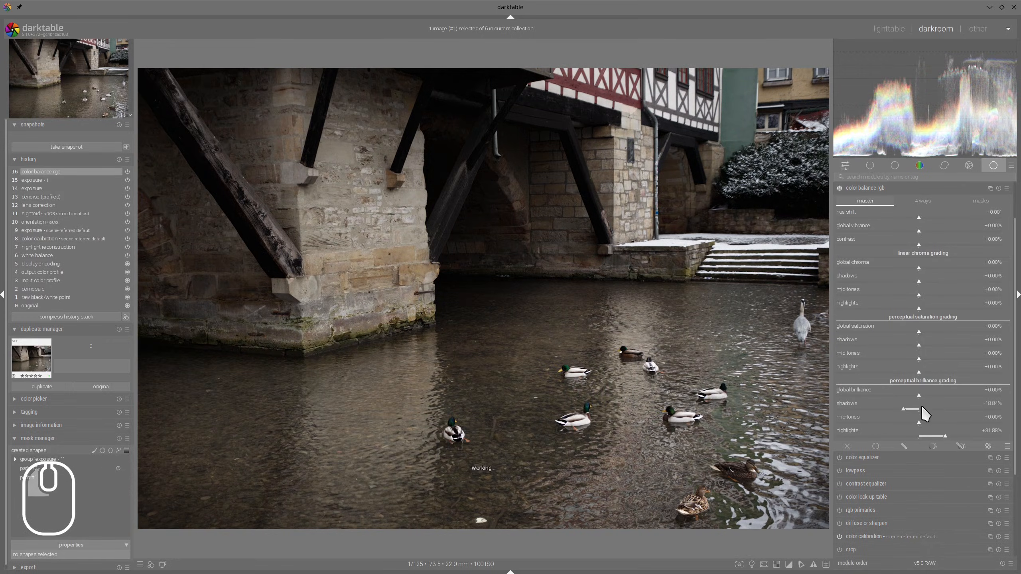
Step: Raise color balance rgb's power luminance and set its masks to 128.26% shadows fall-off, 20.53% middle-gray fulcrum and 142.03% highlights fall-off
click(927, 199)
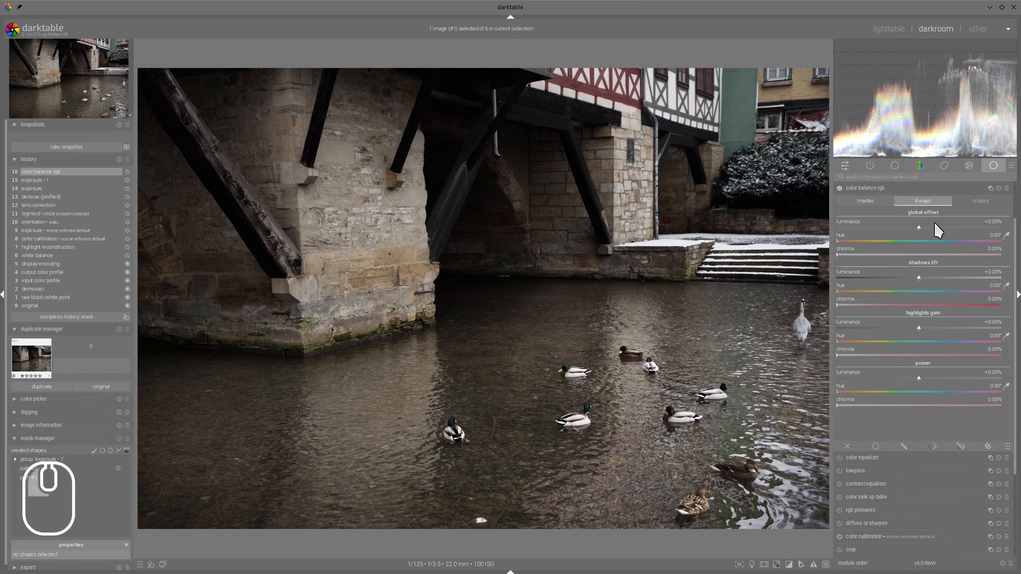
click(943, 378)
click(958, 199)
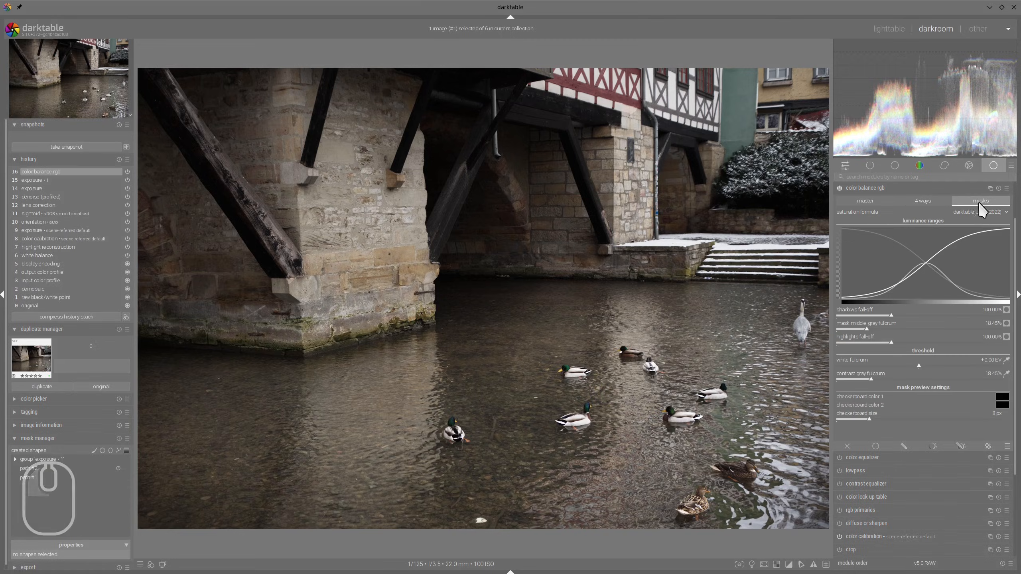
mouse_move(891, 342)
mouse_down()
mouse_move(914, 341)
mouse_move(907, 315)
mouse_move(873, 337)
mouse_up()
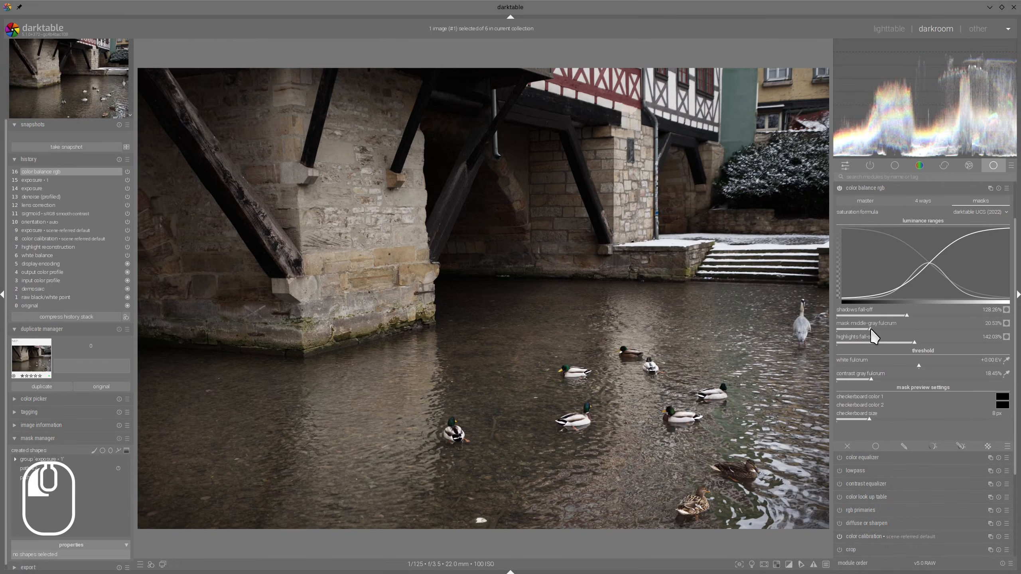
click(862, 188)
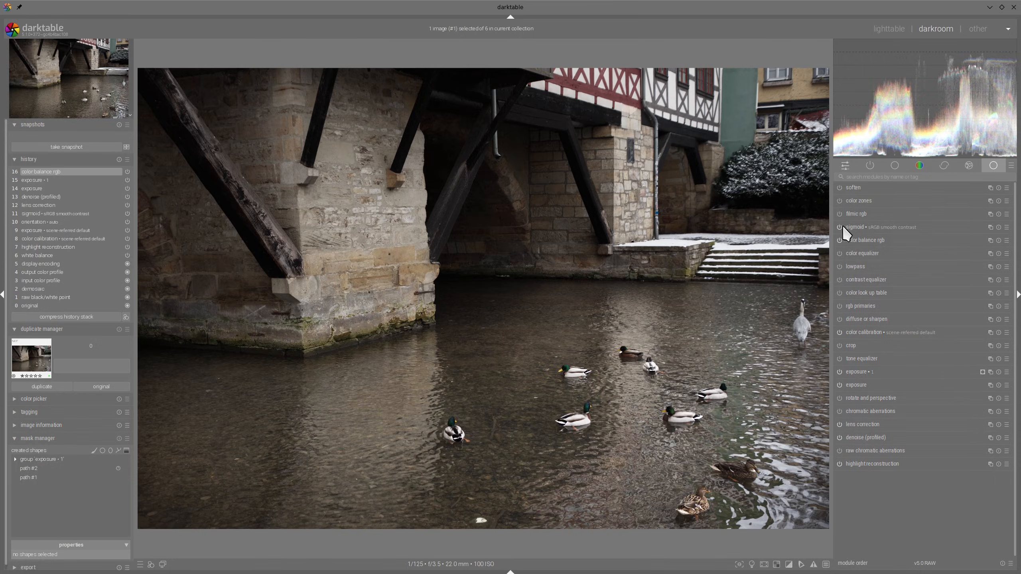
click(865, 240)
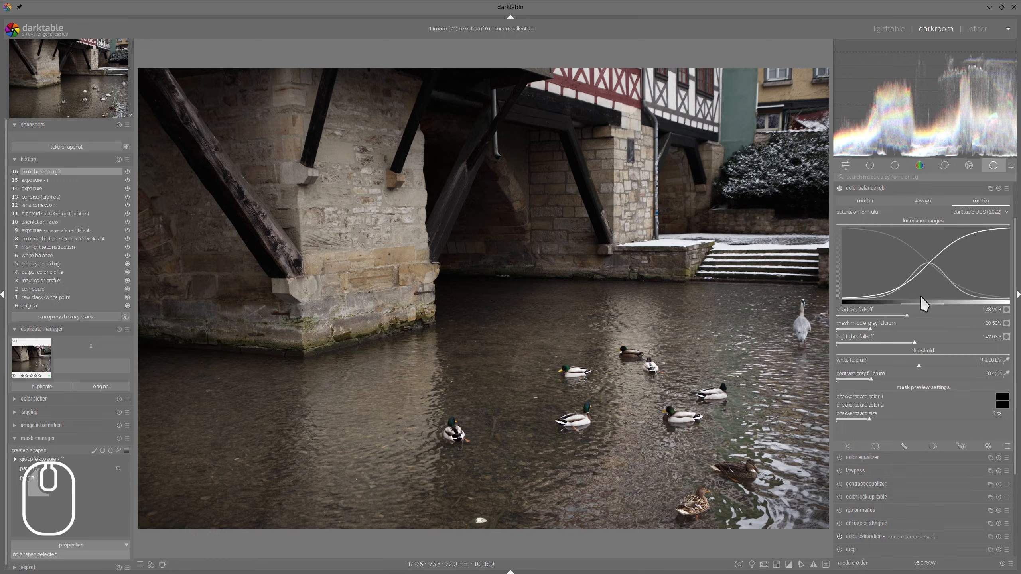
Step: Set color balance rgb's perceptual saturation to +42.51% for shadows and +28.02% for mid-tones, collapse the module and compare with the reference photo
click(862, 201)
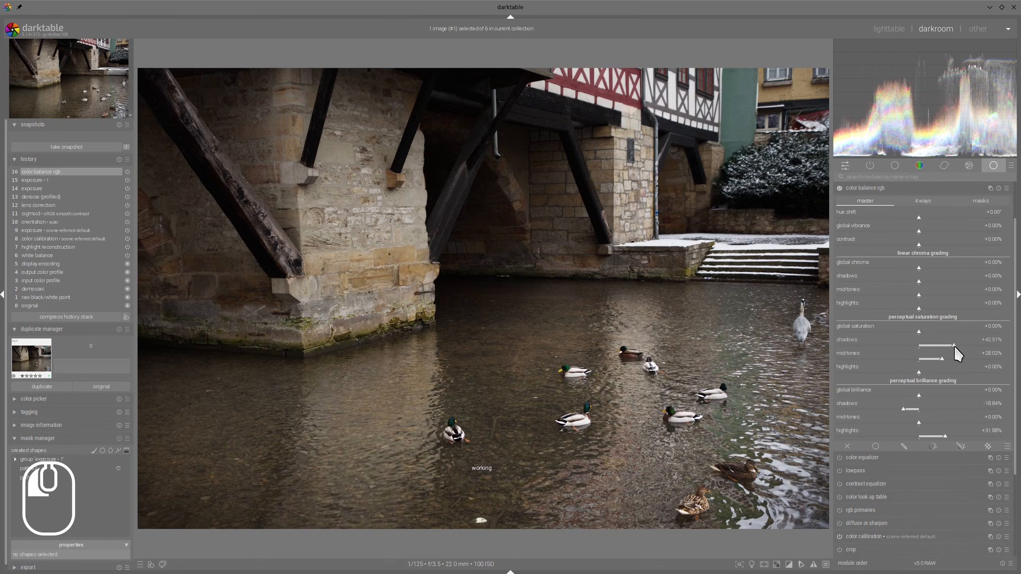
click(866, 190)
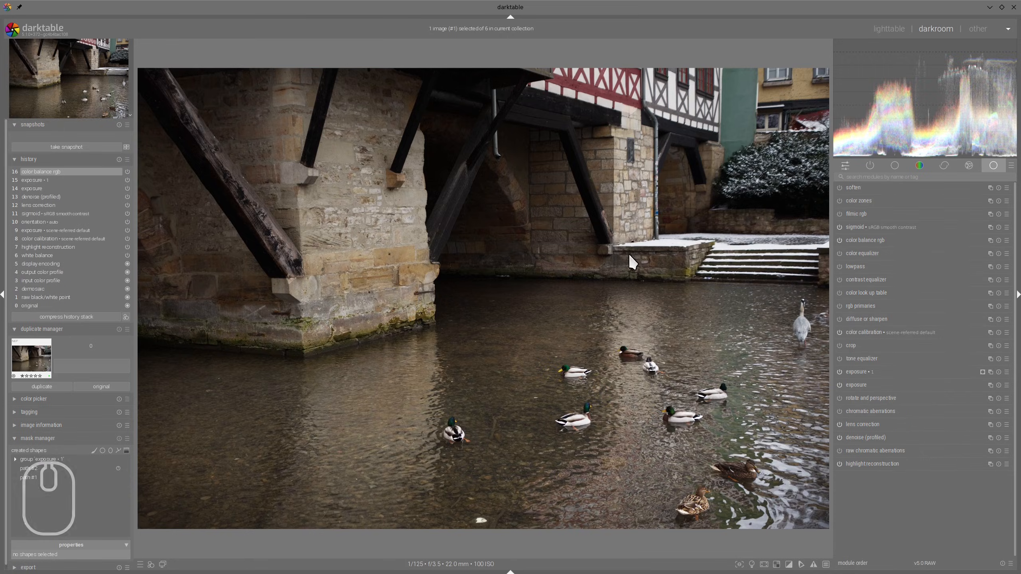
key(alt+Tab)
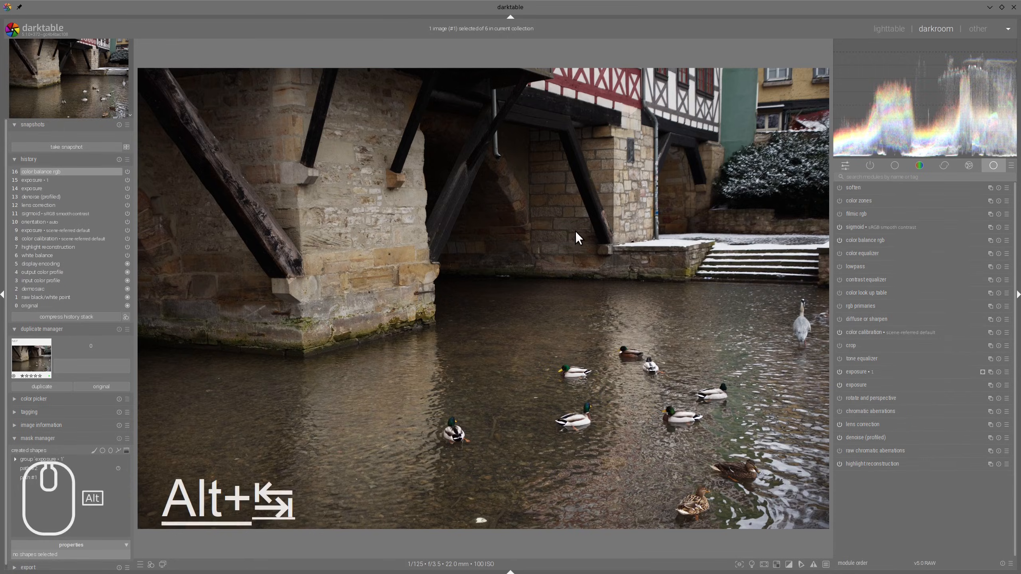
key(alt+Tab)
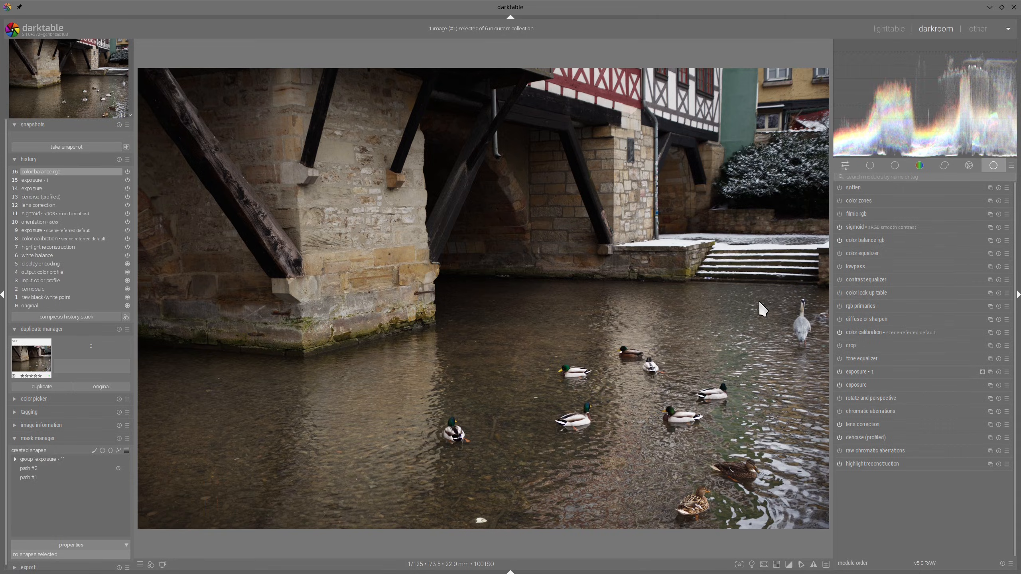
Step: Enable diffuse or sharpen with 1st order speed +58.94%, 2nd order speed +57.97%, a 282 px radius span and 3 iterations
click(846, 319)
mouse_move(935, 266)
mouse_down()
mouse_move(969, 267)
mouse_move(967, 278)
mouse_move(953, 271)
mouse_up()
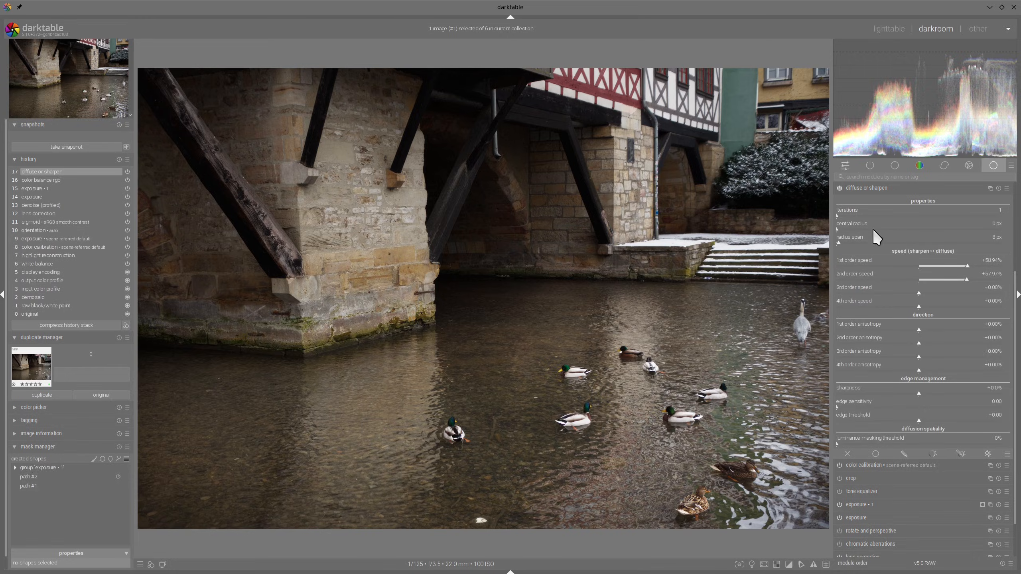
drag(879, 240, 928, 241)
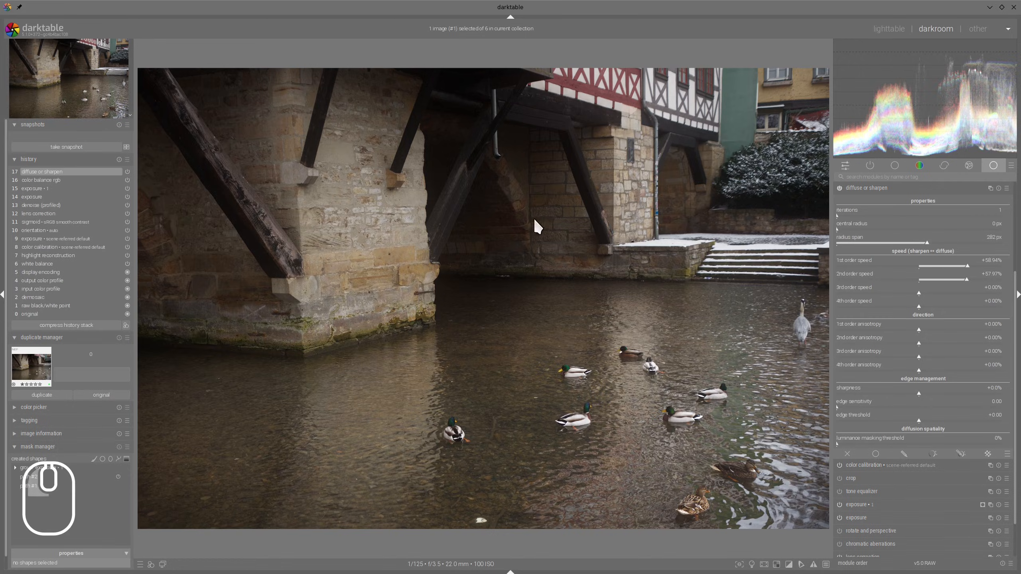
scroll(839, 217, up, 2)
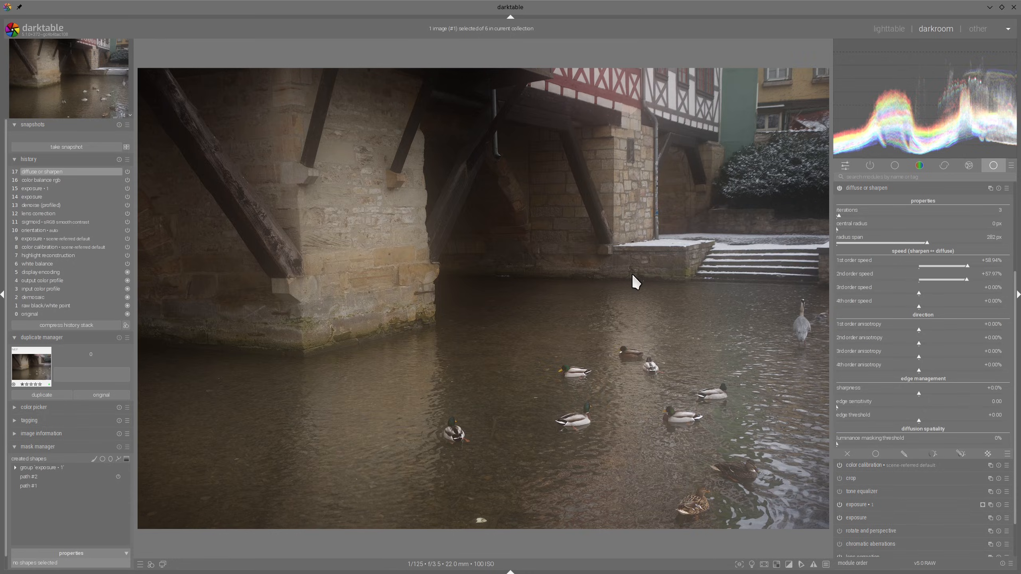
Step: Mask the diffusion parametrically by gray input, raising the lower bound to 6.7, with a feathering radius of about 60 px
click(962, 453)
scroll(948, 291, down, 5)
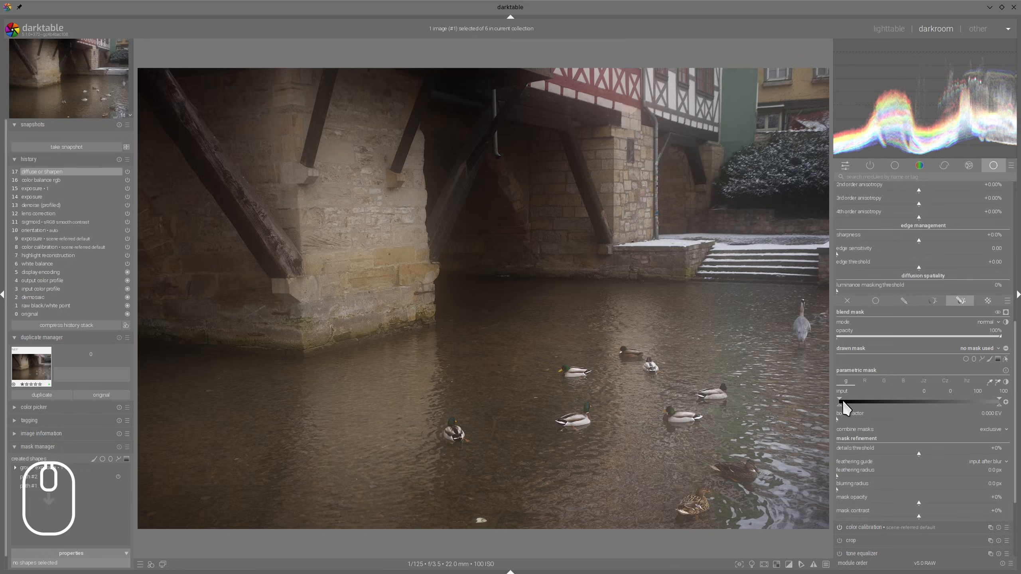
drag(844, 402, 852, 399)
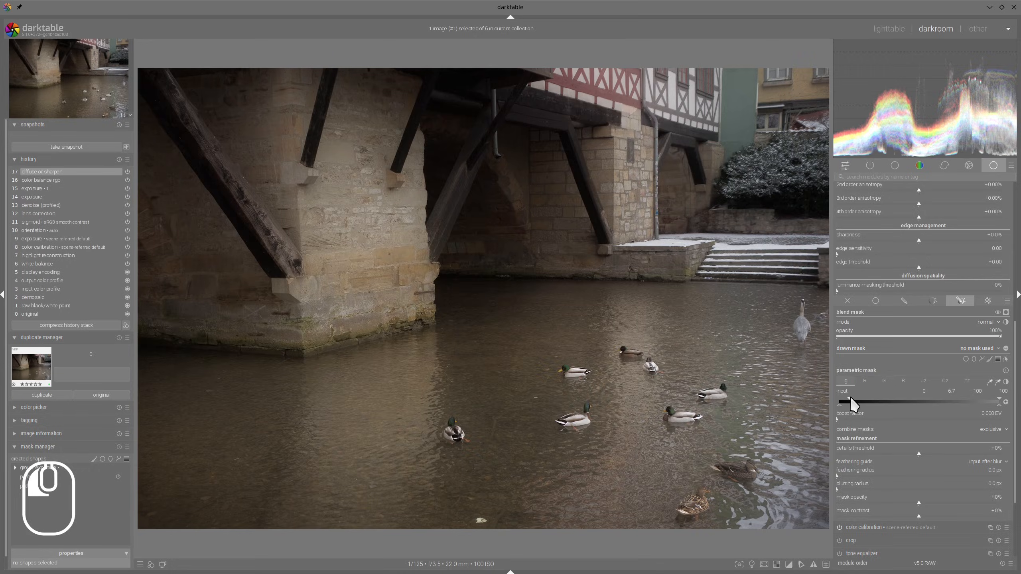
click(876, 470)
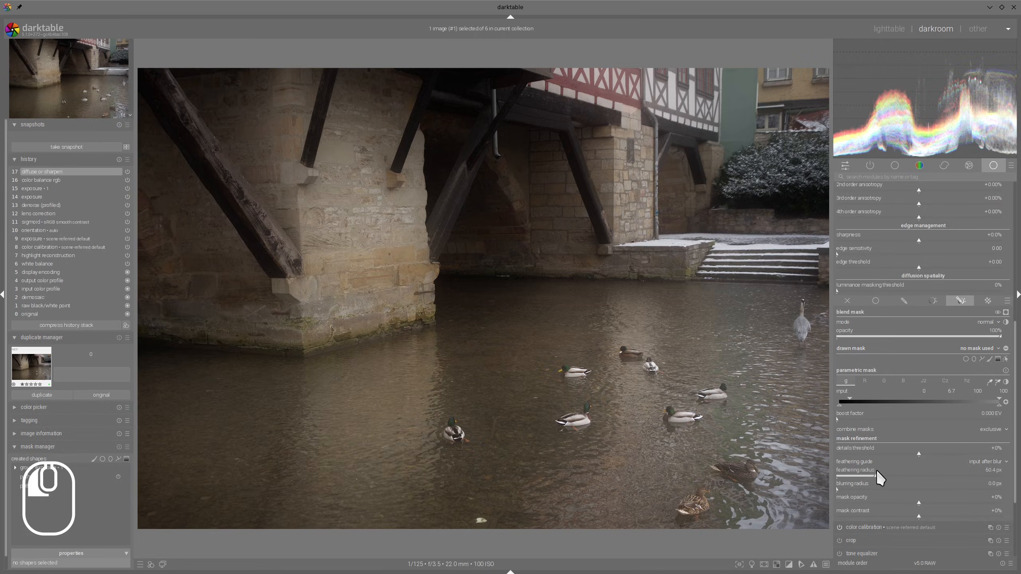
Step: Set diffuse or sharpen's edge sensitivity to 1.30 and its blend mode to lightness
scroll(914, 309, up, 5)
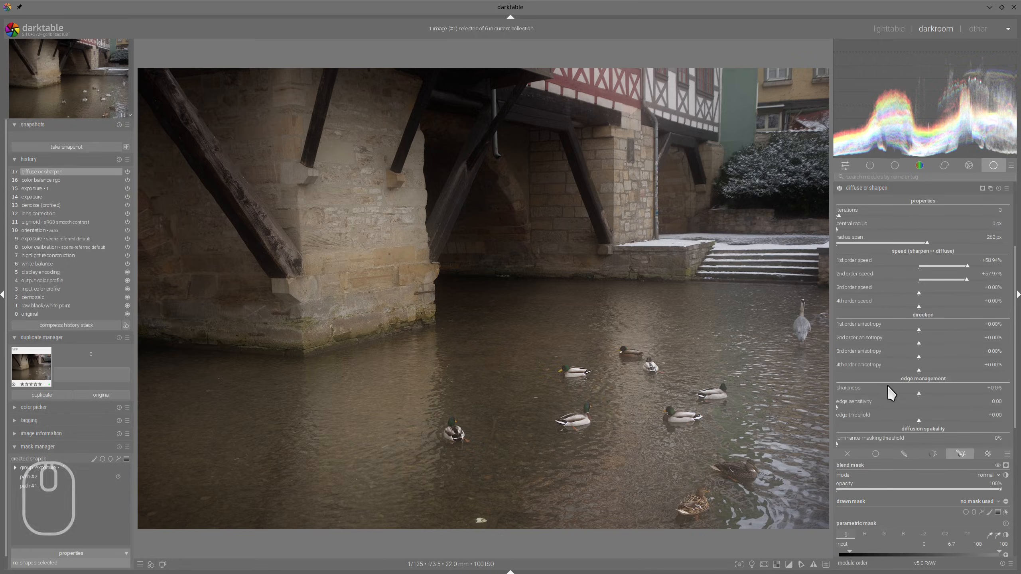
scroll(880, 388, down, 3)
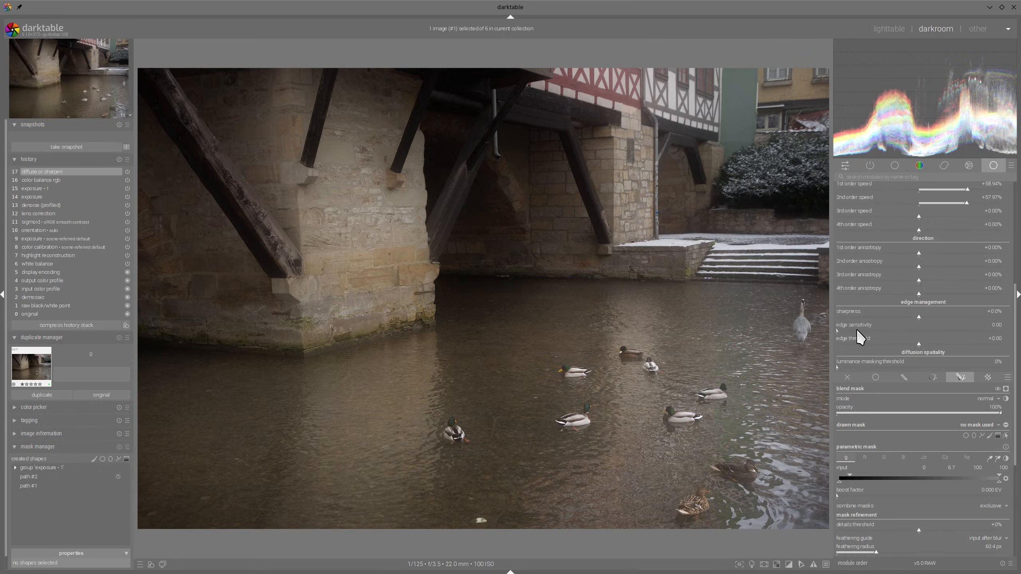
drag(859, 337, 890, 329)
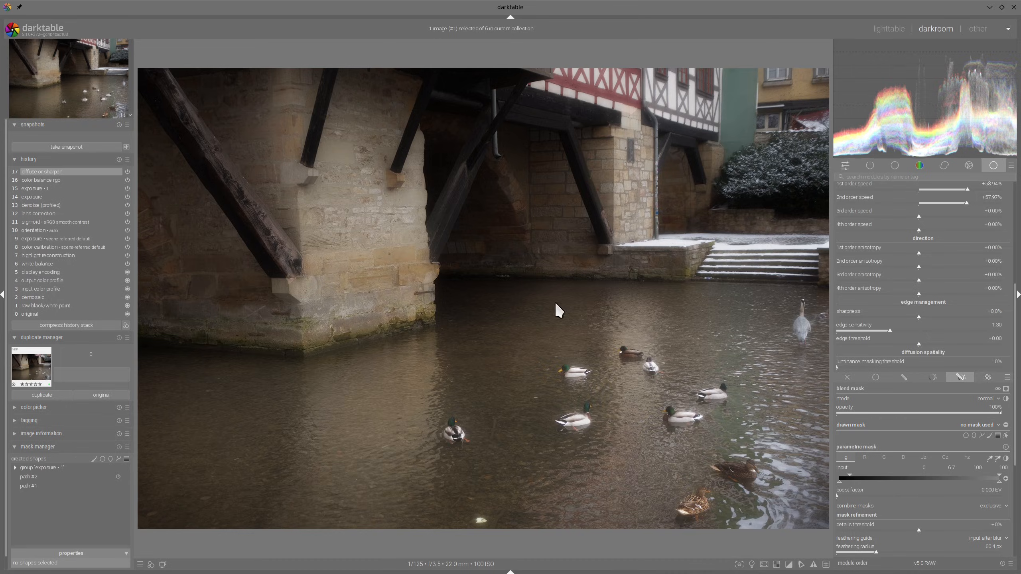
click(986, 399)
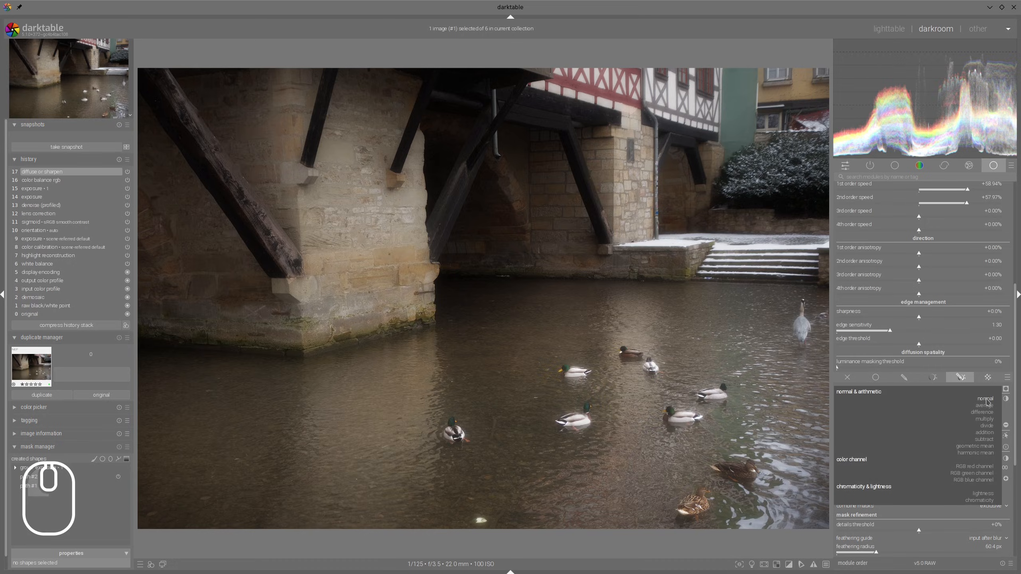
click(984, 495)
scroll(974, 417, up, 5)
scroll(974, 417, up, 2)
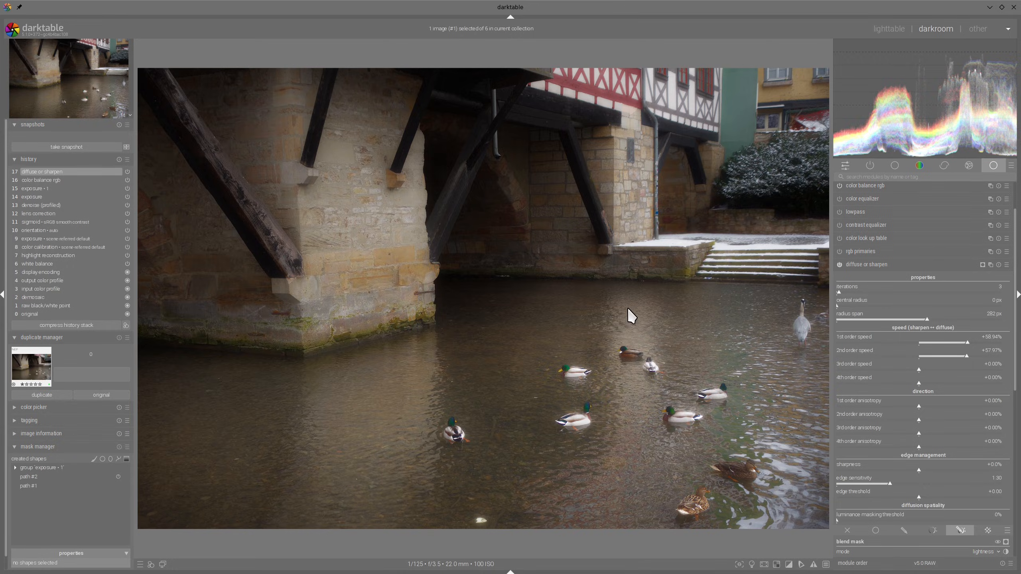
Step: Compare the edit with the snowy village reference and set diffuse or sharpen's central radius to 130 px, collapsing the module
key(alt+Tab)
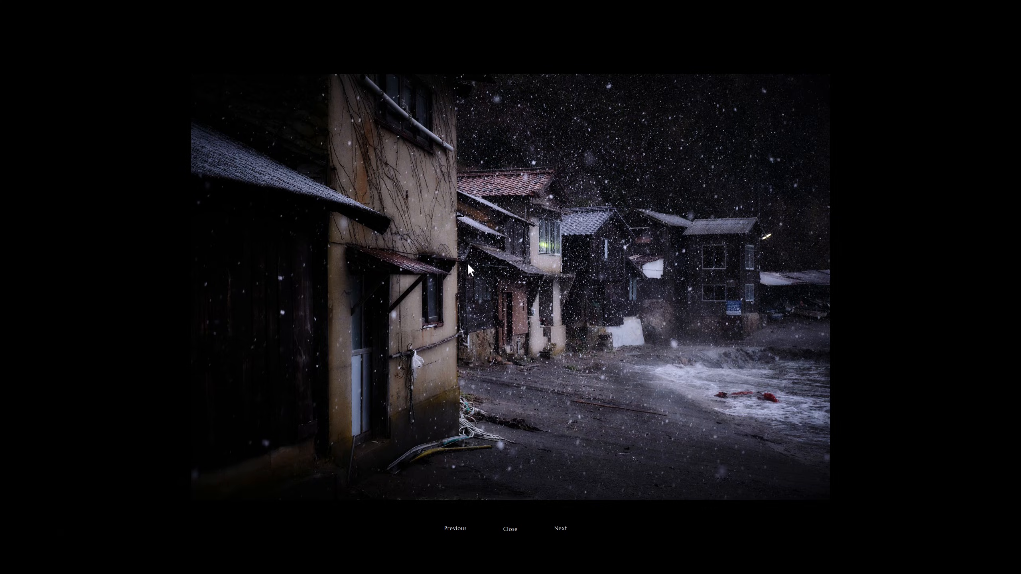
key(alt+Tab)
key(alt+Tab)
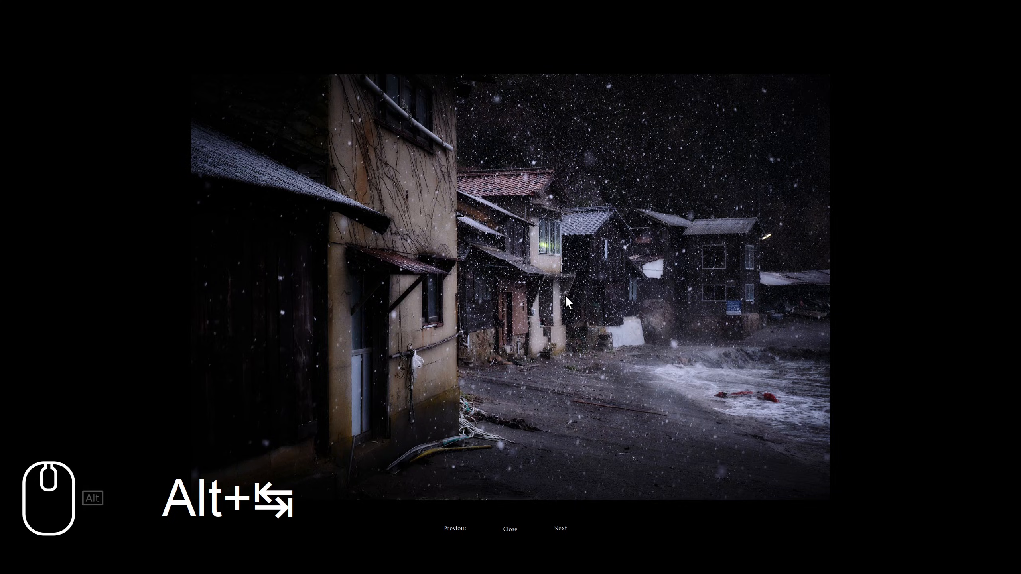
key(alt+Tab)
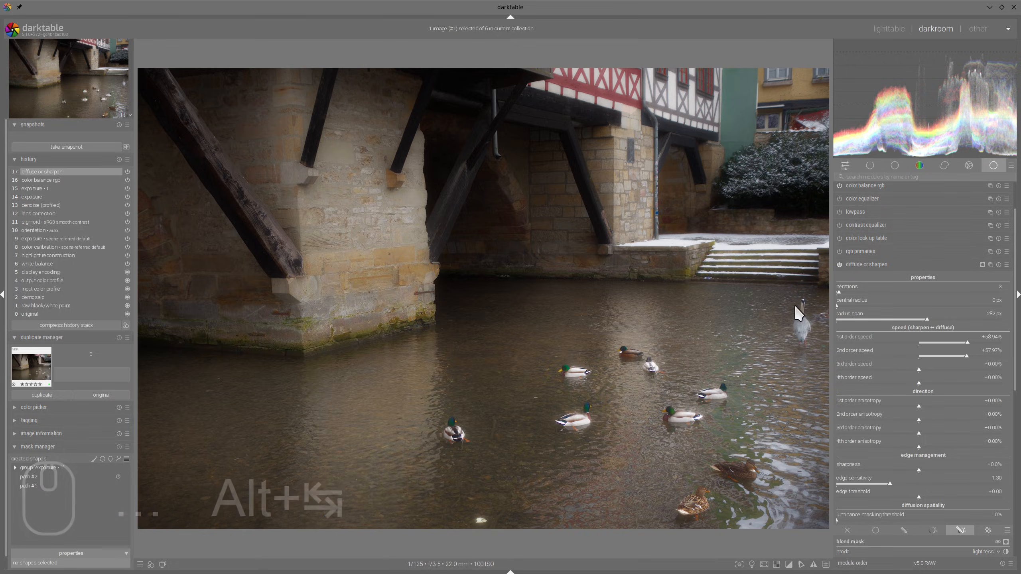
click(861, 306)
drag(869, 312, 880, 308)
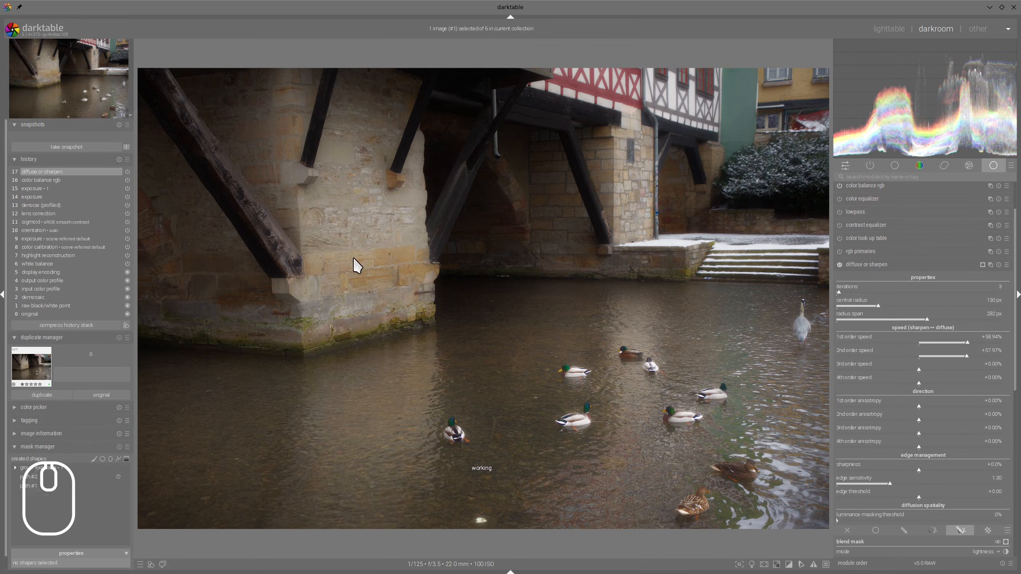
scroll(353, 264, down, 4)
scroll(369, 256, down, 2)
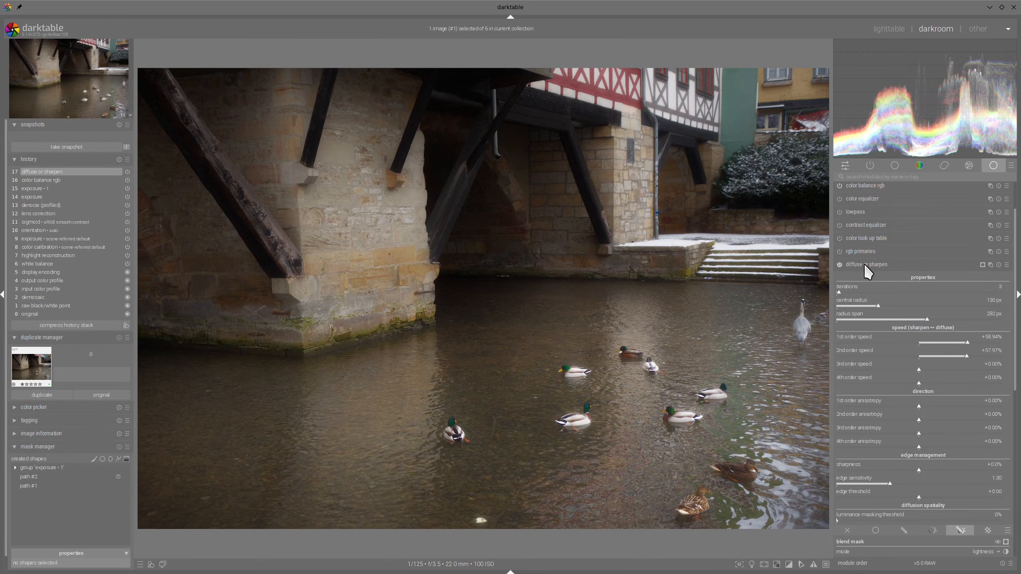
key(alt+Tab)
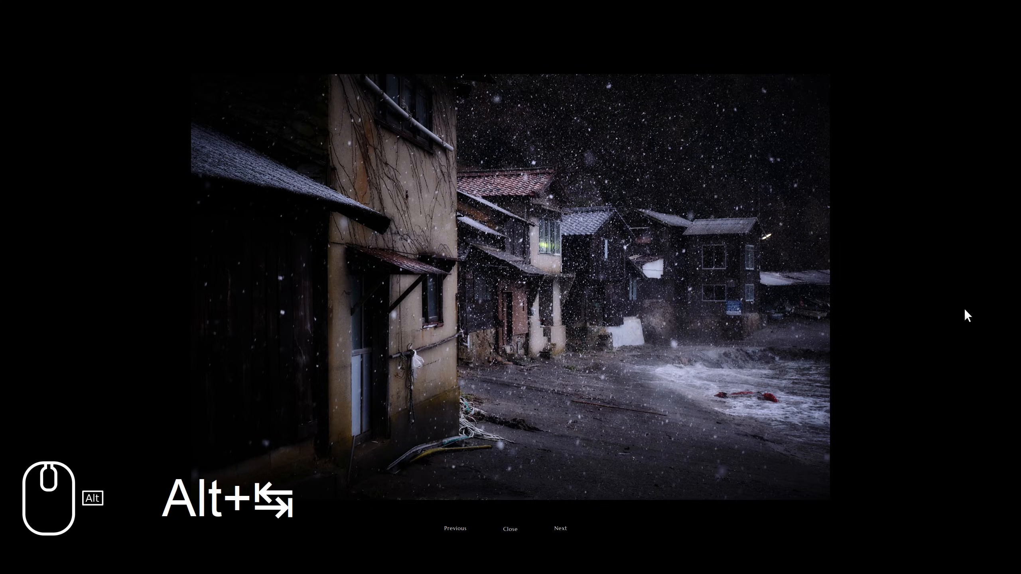
key(alt+Tab)
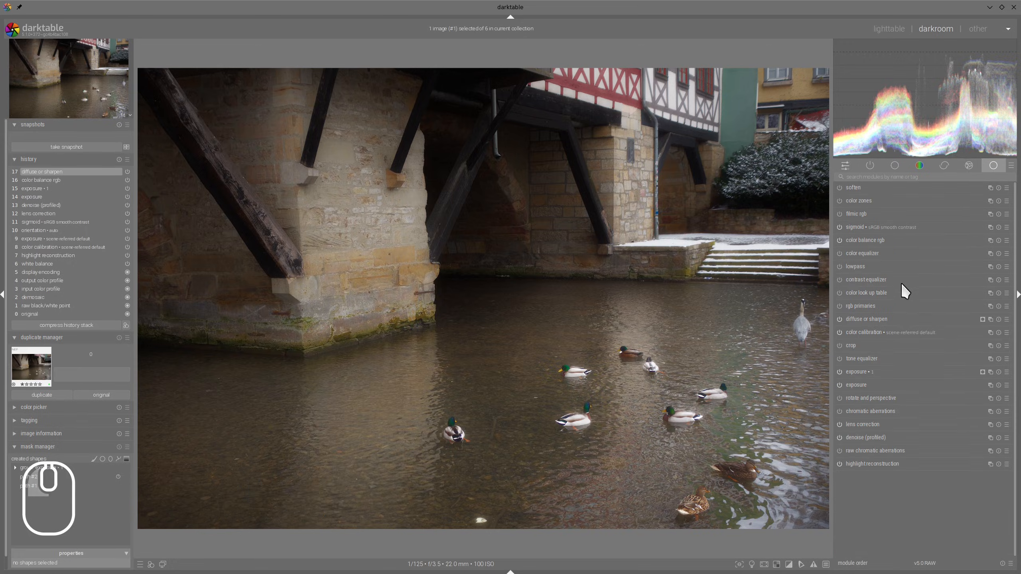
Step: Set color balance rgb's perceptual brilliance to -34.78% for shadows and +52.17% for highlights, and compare the result with the reference photo
click(863, 240)
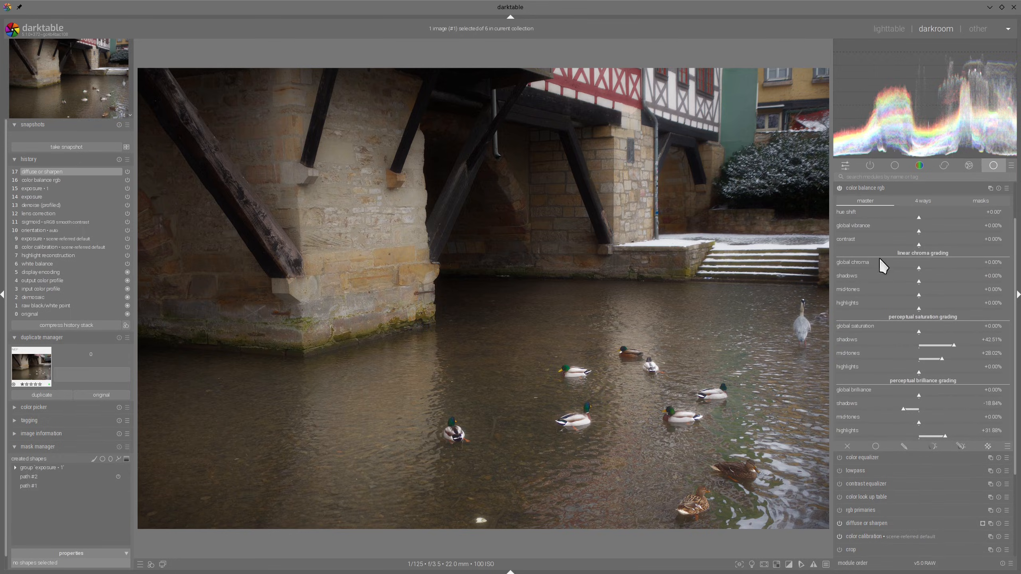
click(891, 408)
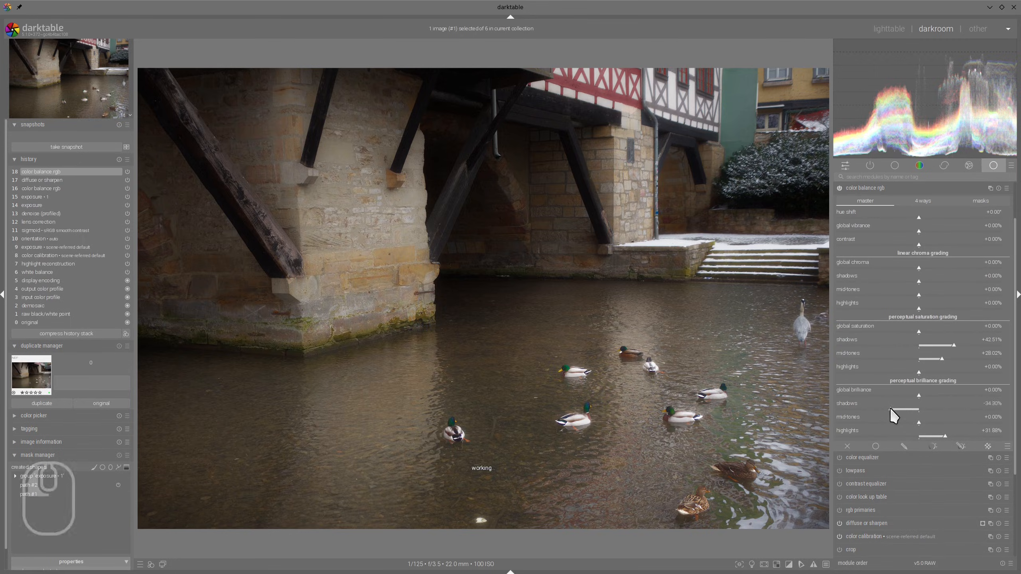
click(957, 437)
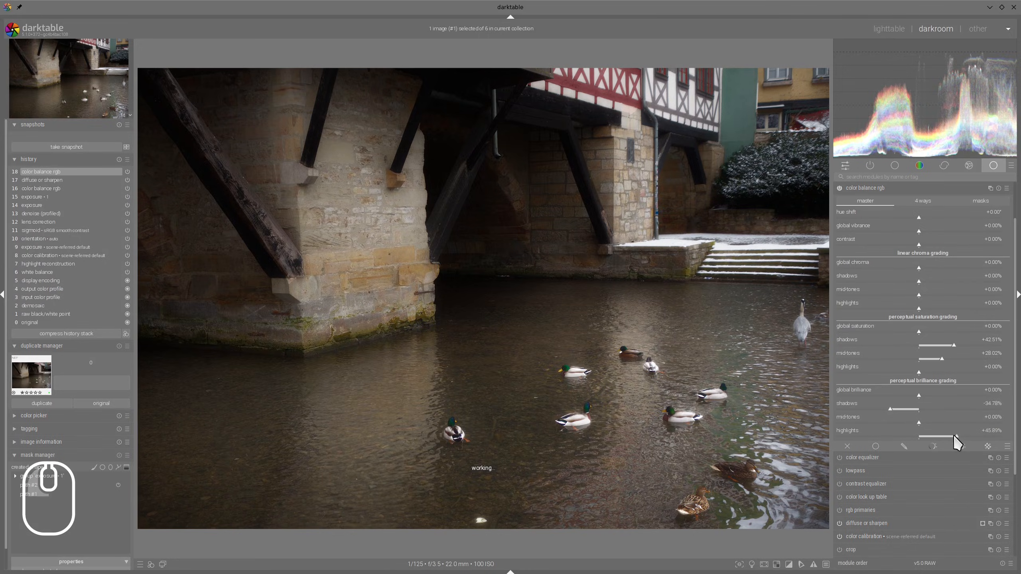
click(961, 435)
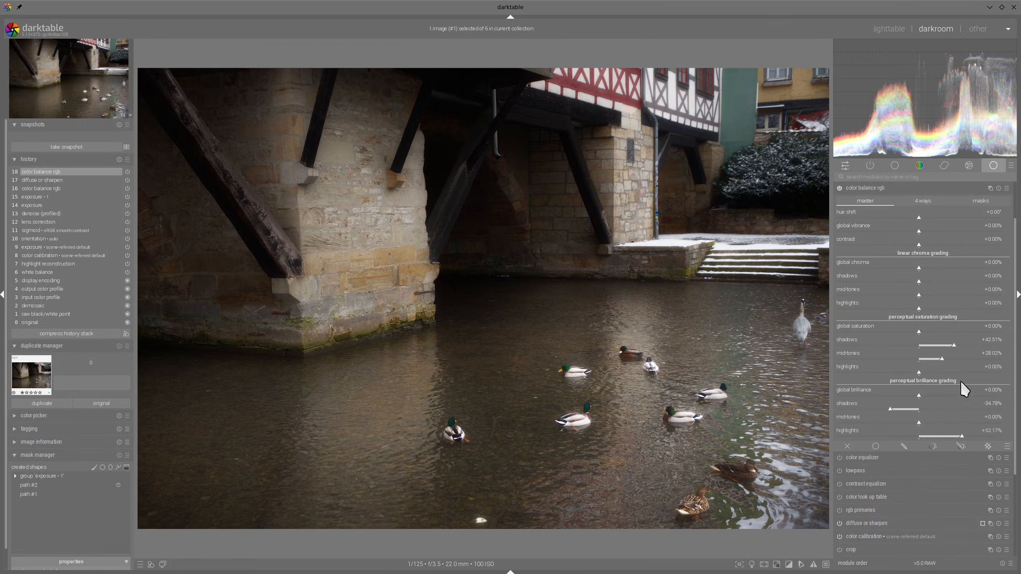
click(889, 193)
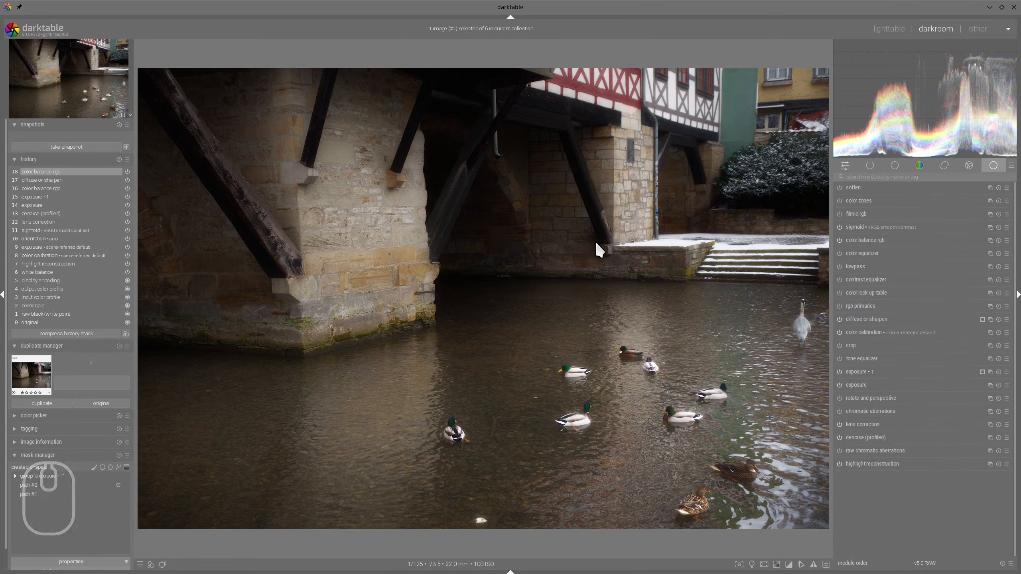
key(alt+Tab)
key(alt+Tab)
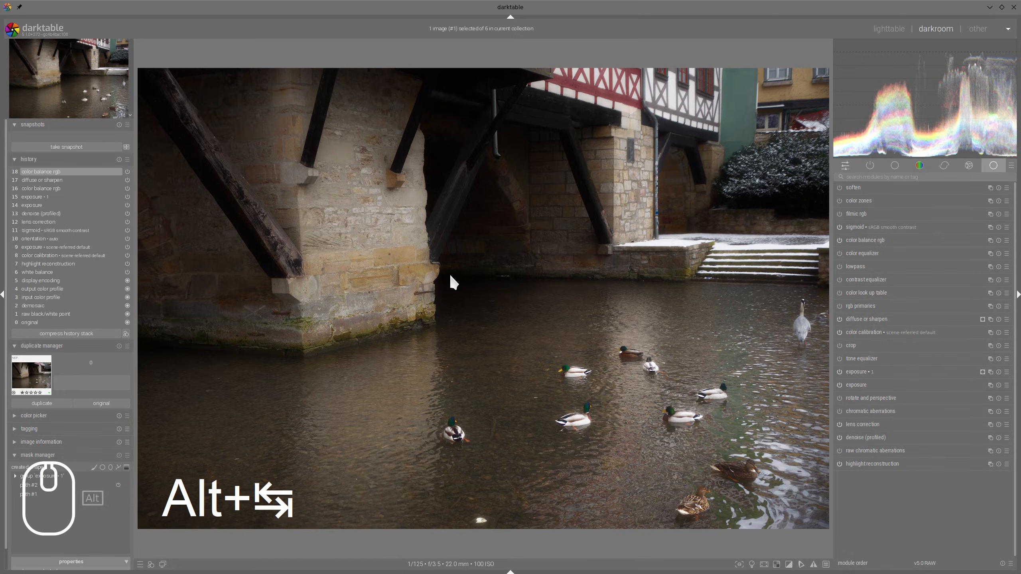
key(alt+Tab)
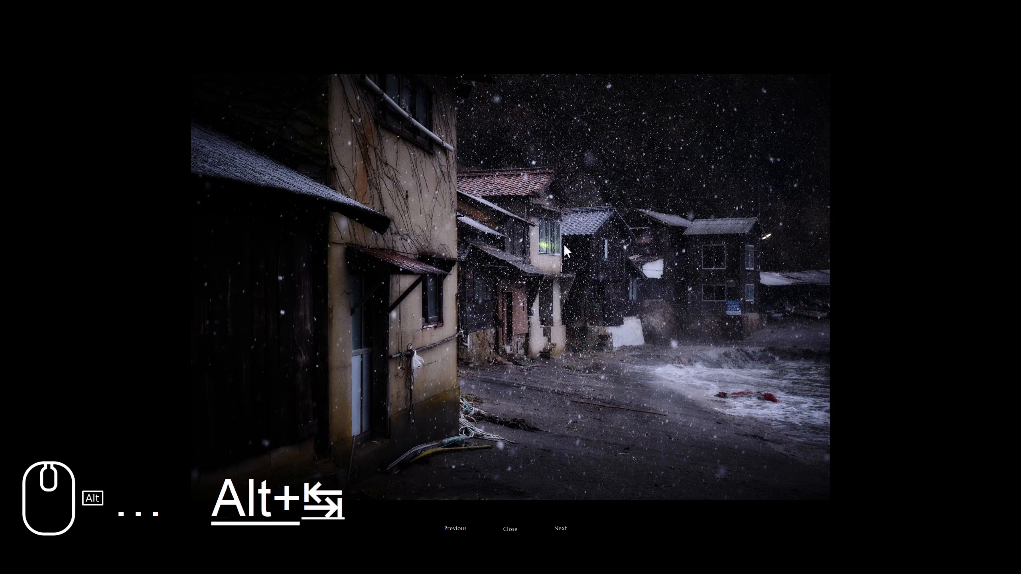
key(alt+Tab)
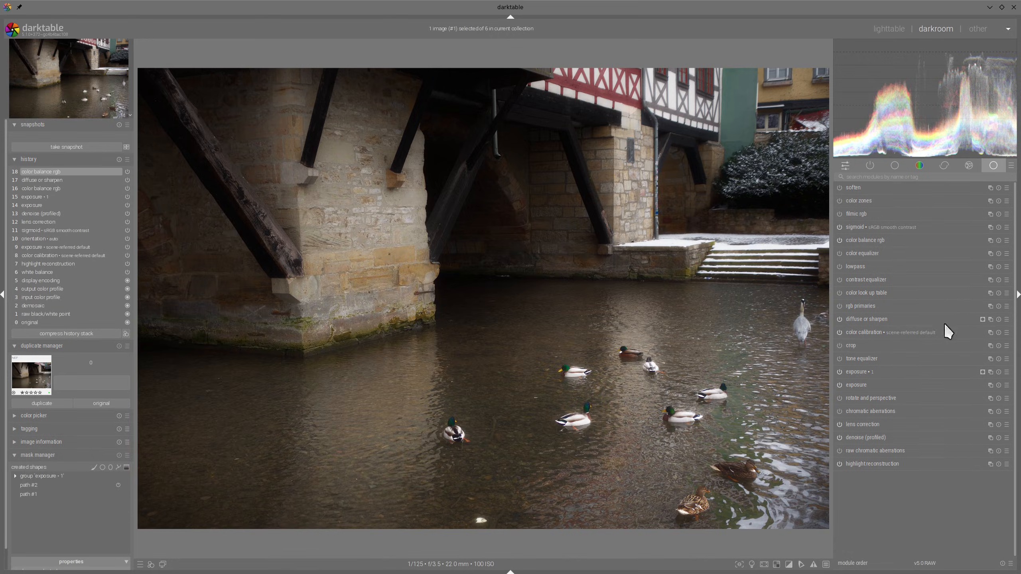
Step: Add a new diffuse or sharpen instance with the local contrast fine preset, collapse it and switch to the reference photo
click(991, 319)
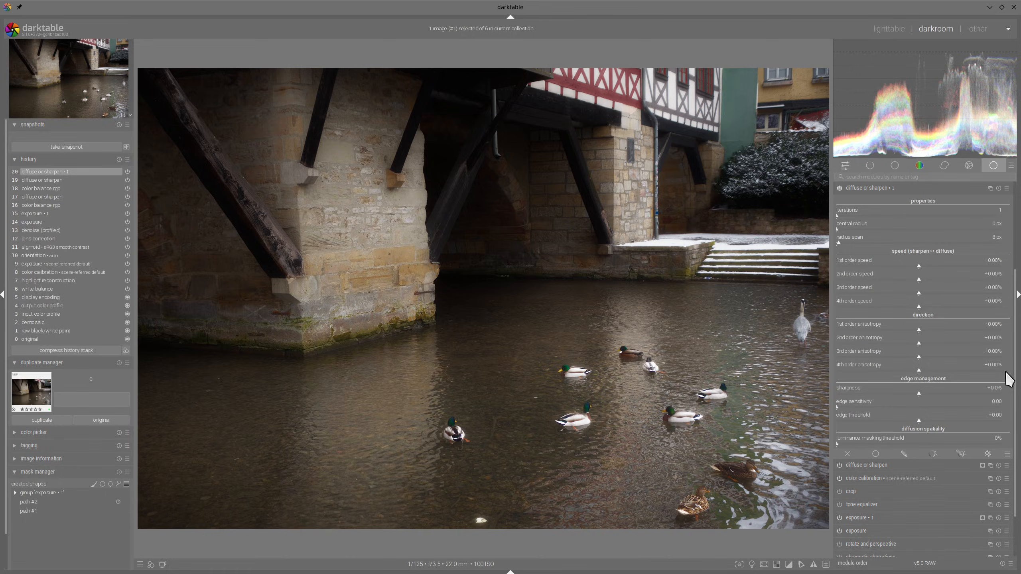
click(1006, 189)
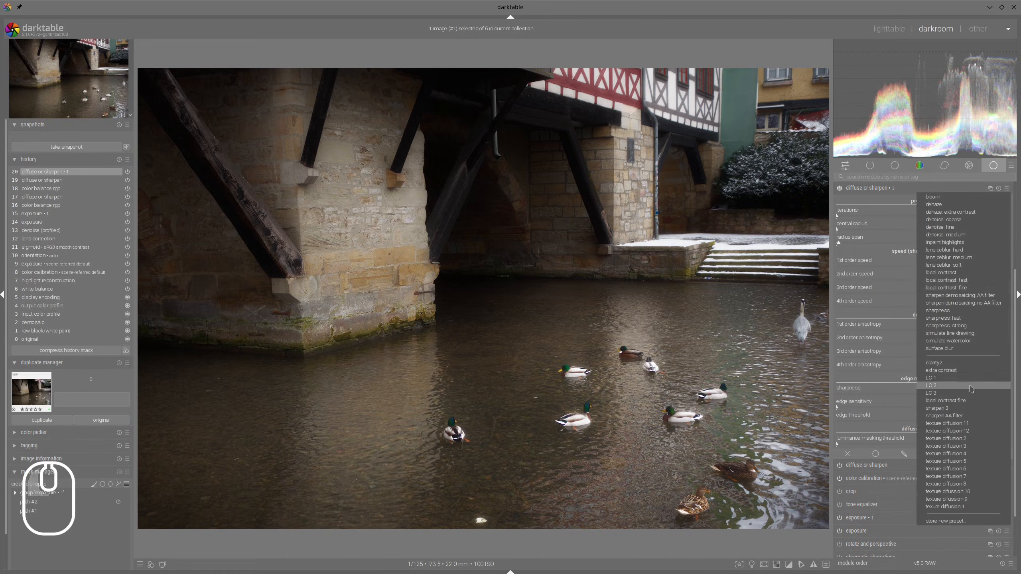
click(967, 287)
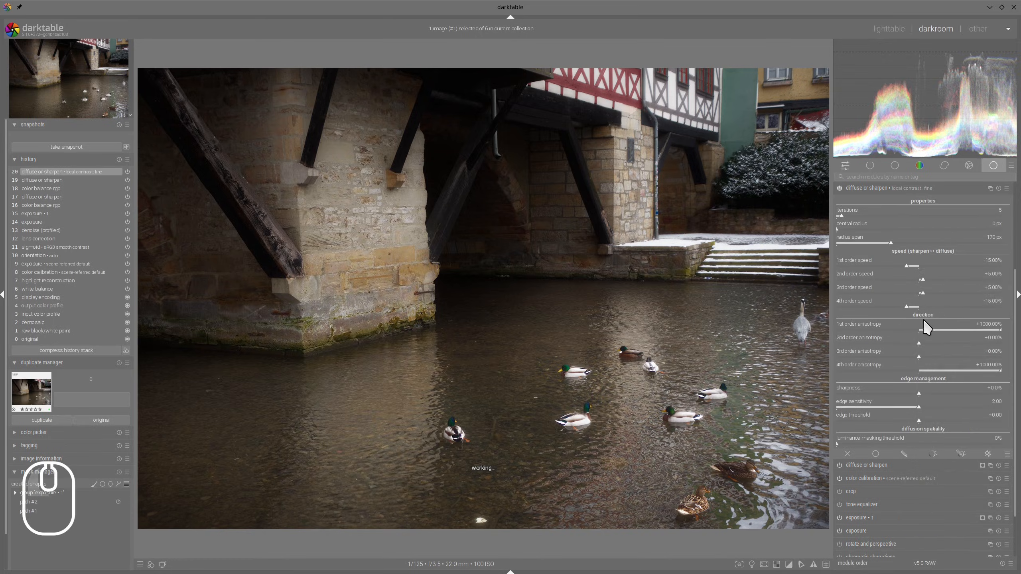
click(879, 188)
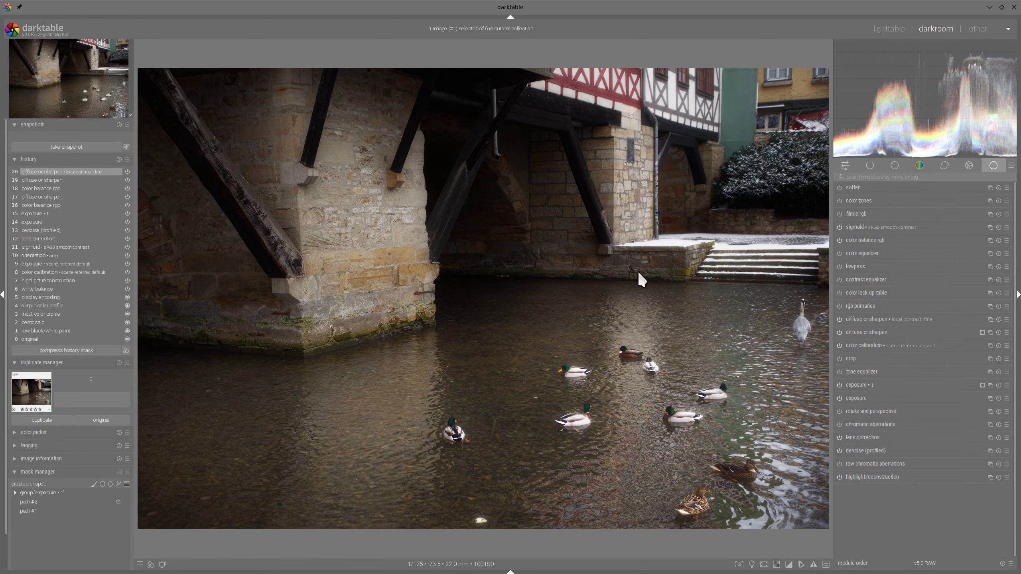
key(alt+Tab)
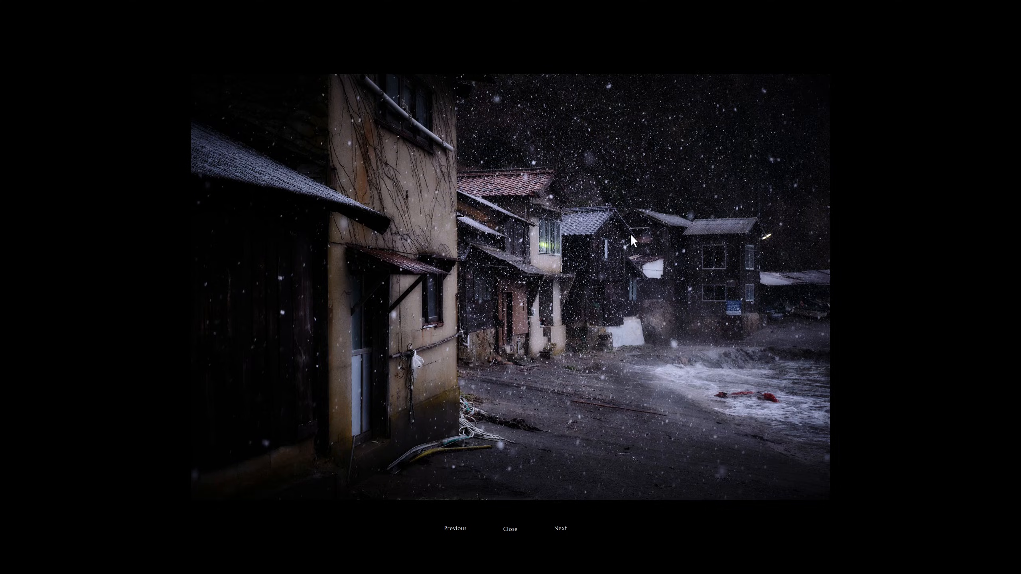
Step: Return to darktable and switch on the rgb primaries module, leaving its controls collapsed
key(alt+Tab)
click(839, 306)
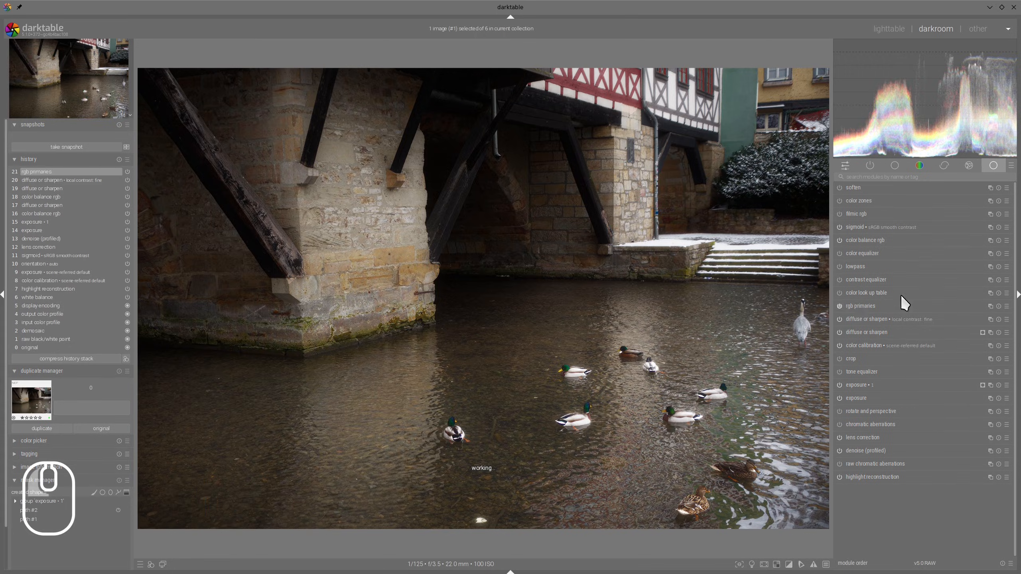
click(901, 302)
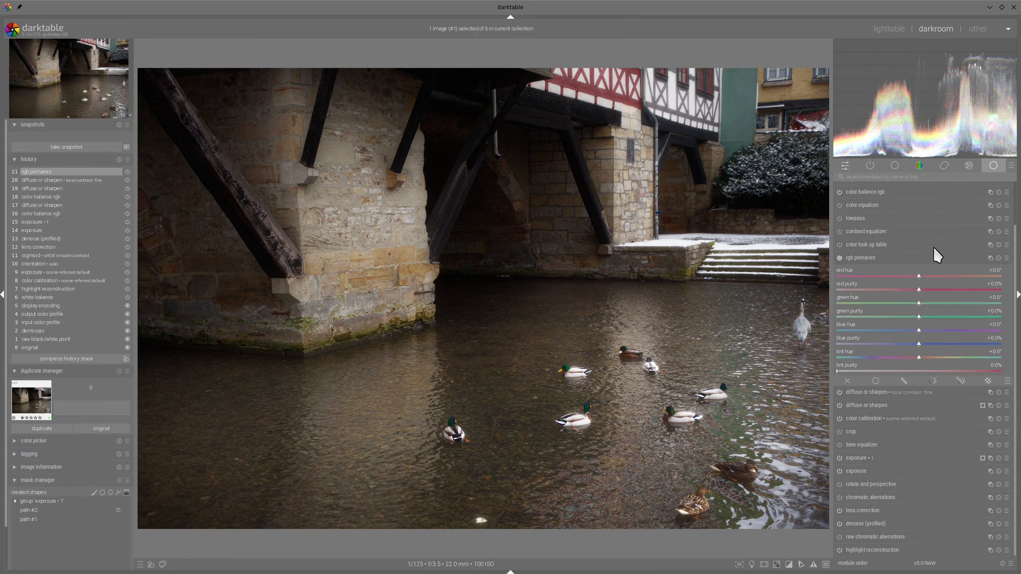
click(868, 258)
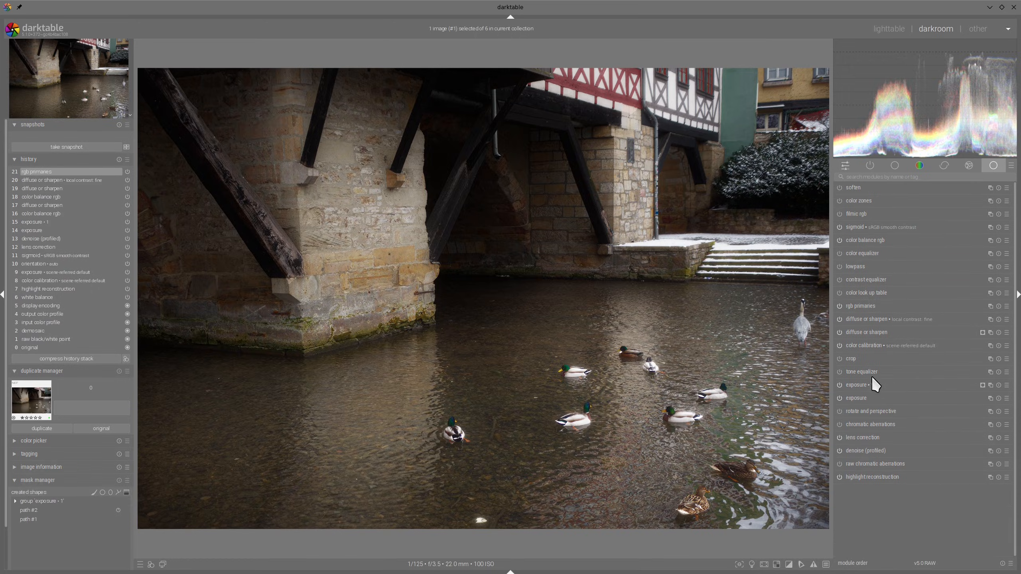
Step: Switch on the tone equalizer and lower the highlight end of its advanced curve, most strongly around -1 EV
click(839, 370)
click(857, 372)
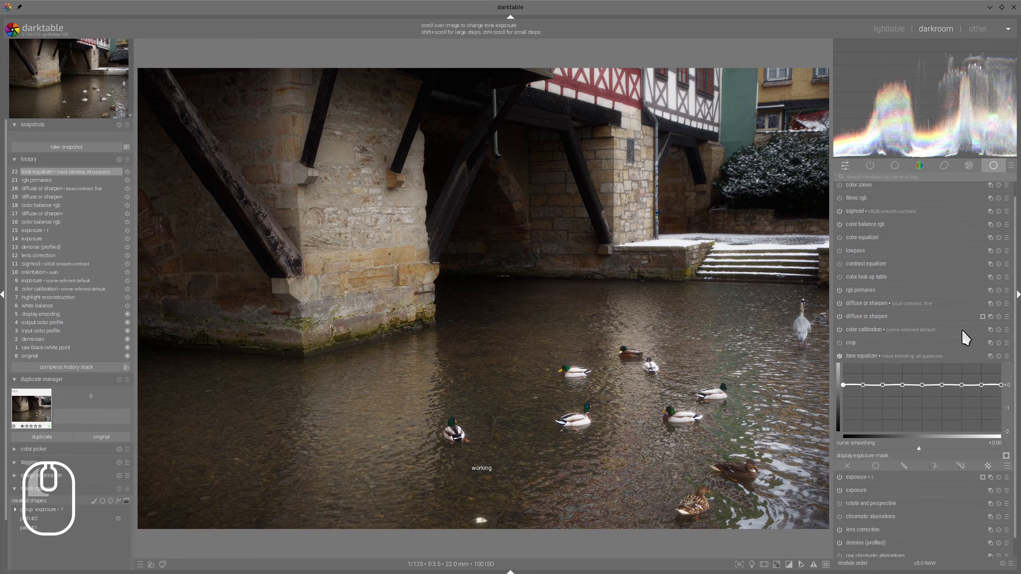
click(980, 305)
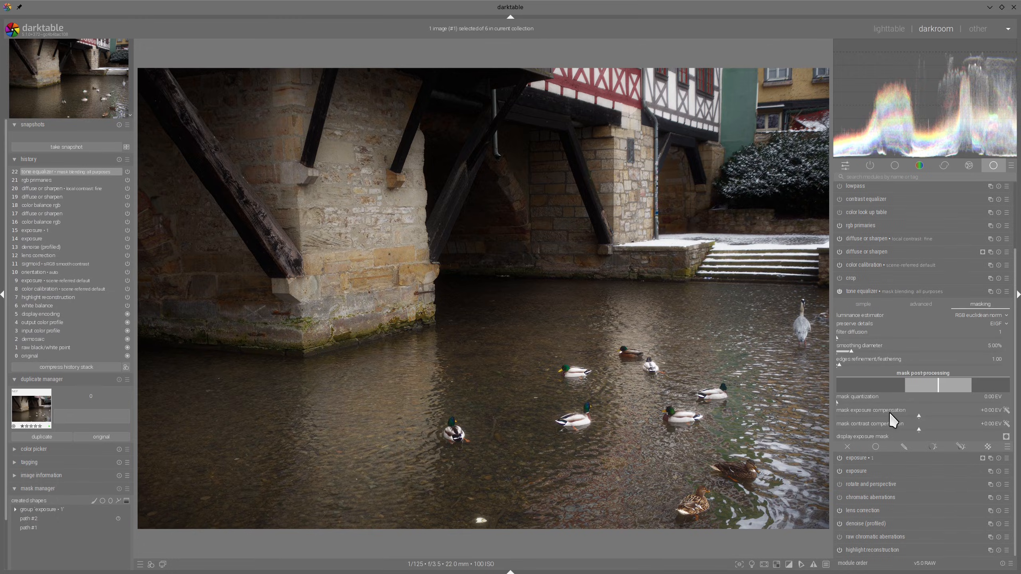
click(917, 303)
drag(987, 365, 963, 368)
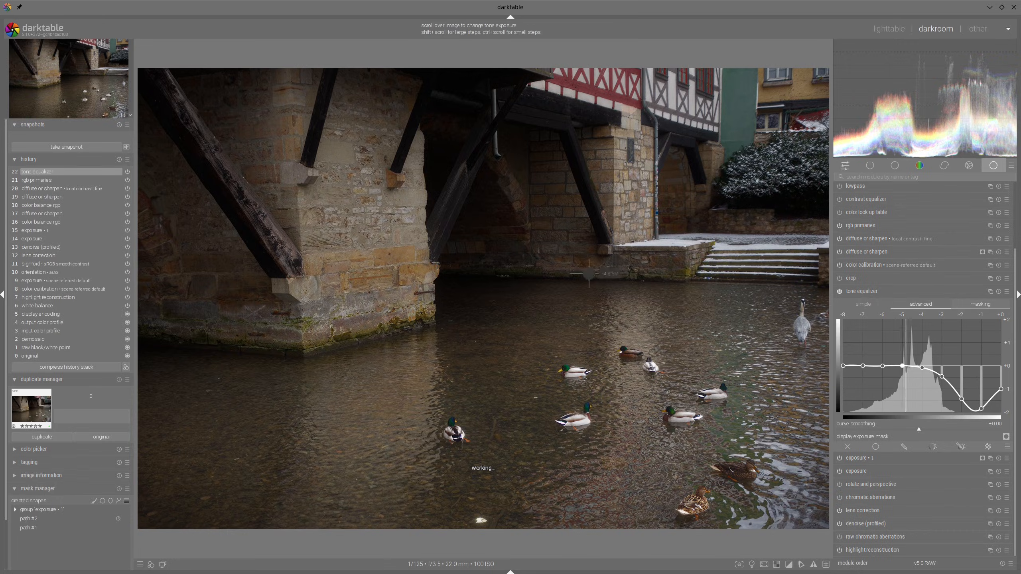
Step: Restrict the tone equalizer with a drawn and parametric mask, outlining a path around the half-timbered house and snowy steps, and collapse the module
click(962, 447)
click(983, 401)
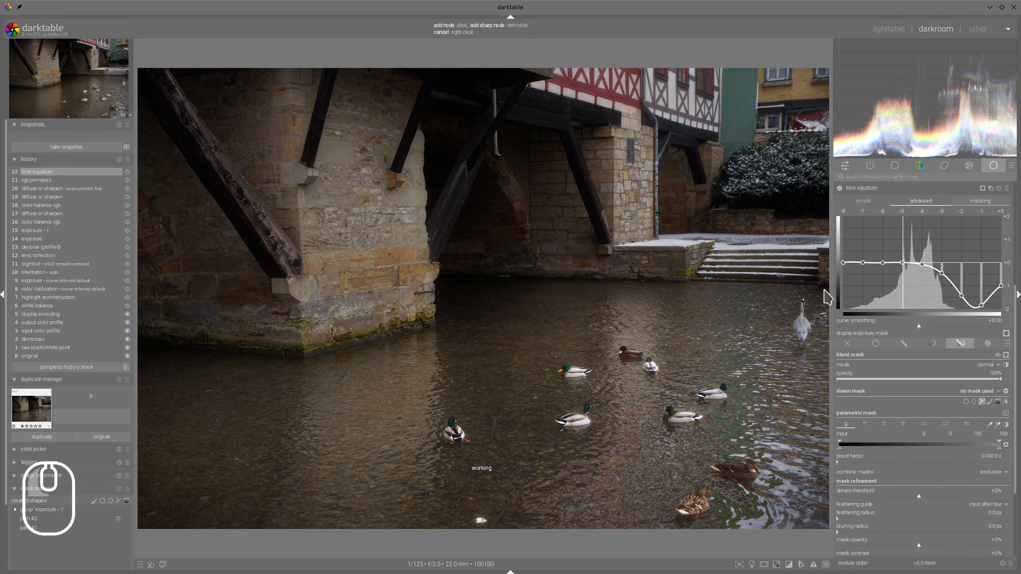
click(826, 223)
click(822, 266)
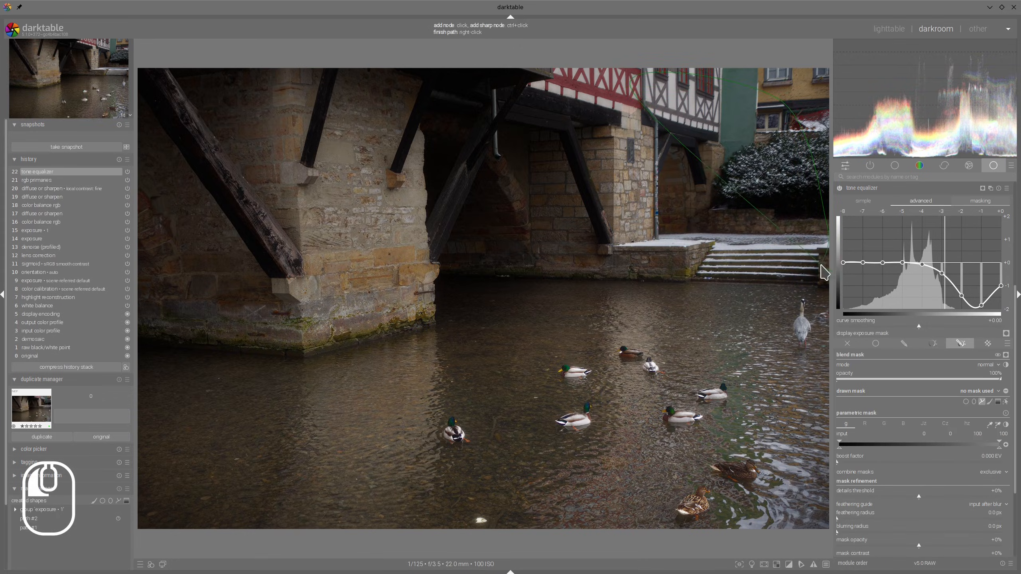
click(645, 228)
right_click(646, 227)
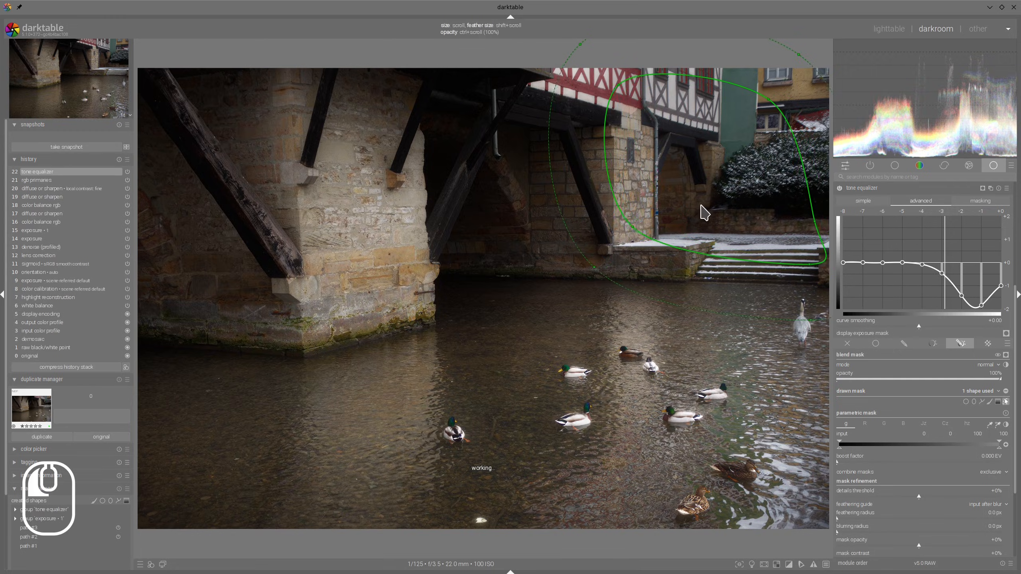
click(884, 188)
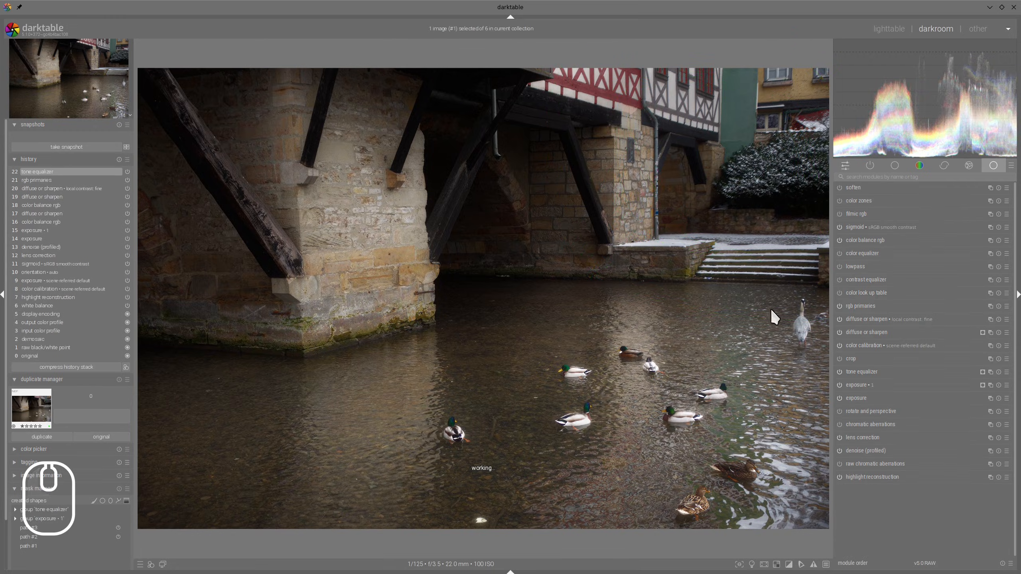
Step: Set rgb primaries' tint hue to -115.6° and tint purity to 10.3%, comparing the photo with the snowy village reference
click(857, 306)
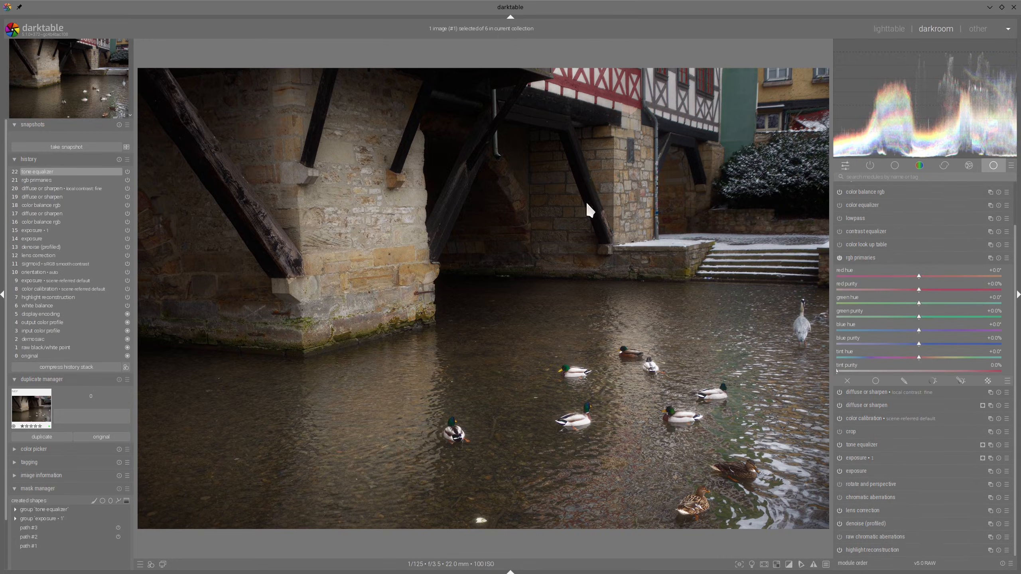
key(alt+Tab)
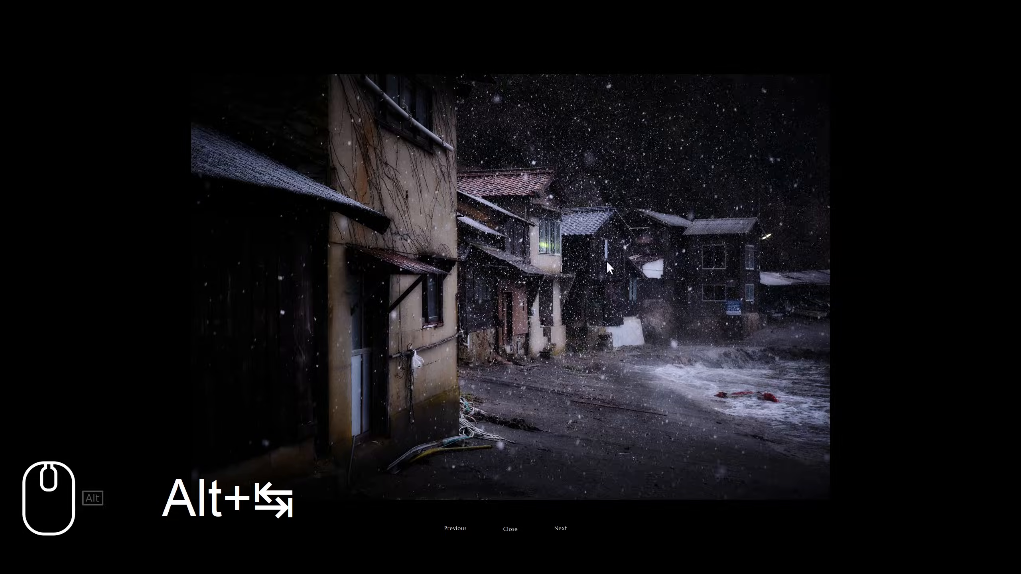
key(alt+Tab)
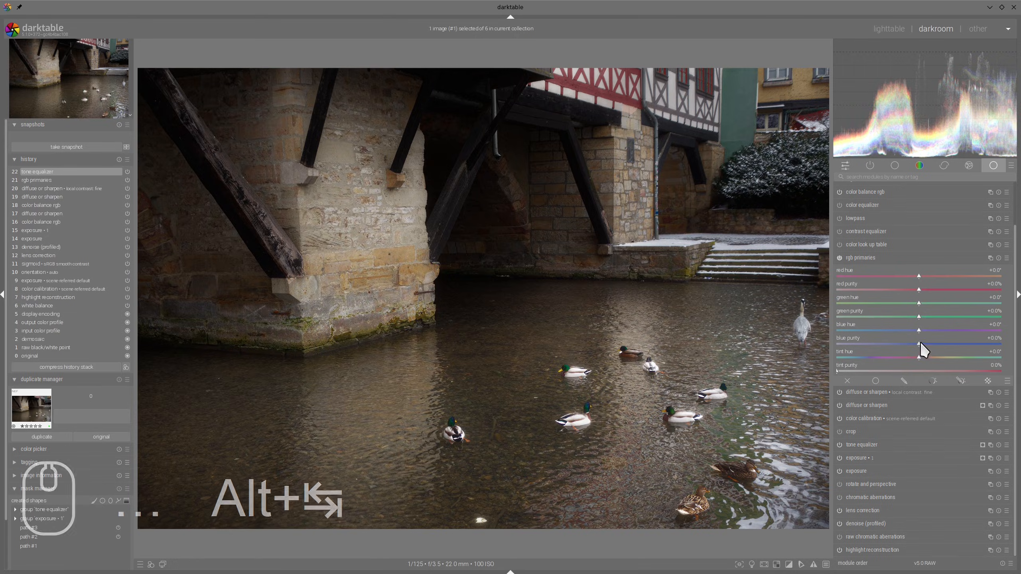
drag(915, 357, 865, 358)
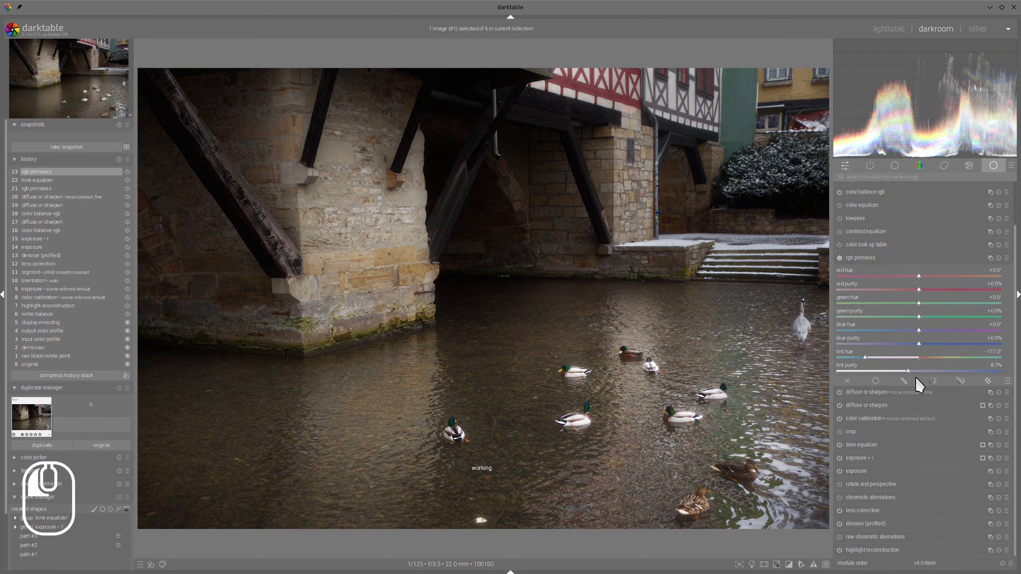
drag(916, 377, 922, 377)
key(alt+Tab)
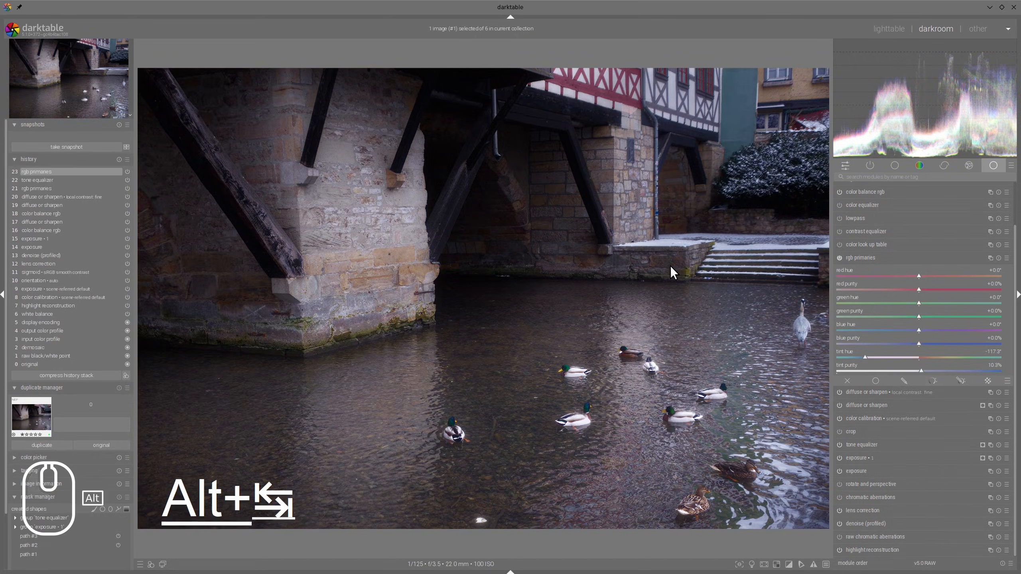
key(alt+Tab)
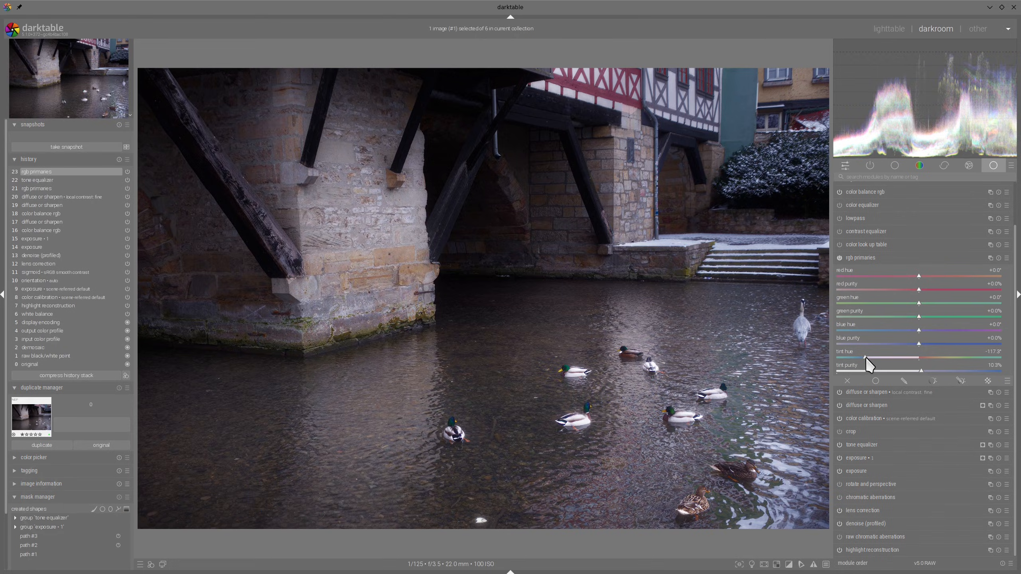
drag(863, 357, 866, 358)
Step: Set rgb primaries' purity to -35.7% for red, -28.3% for green and -23.4% for blue, check the reference and collapse the module
drag(919, 290, 861, 290)
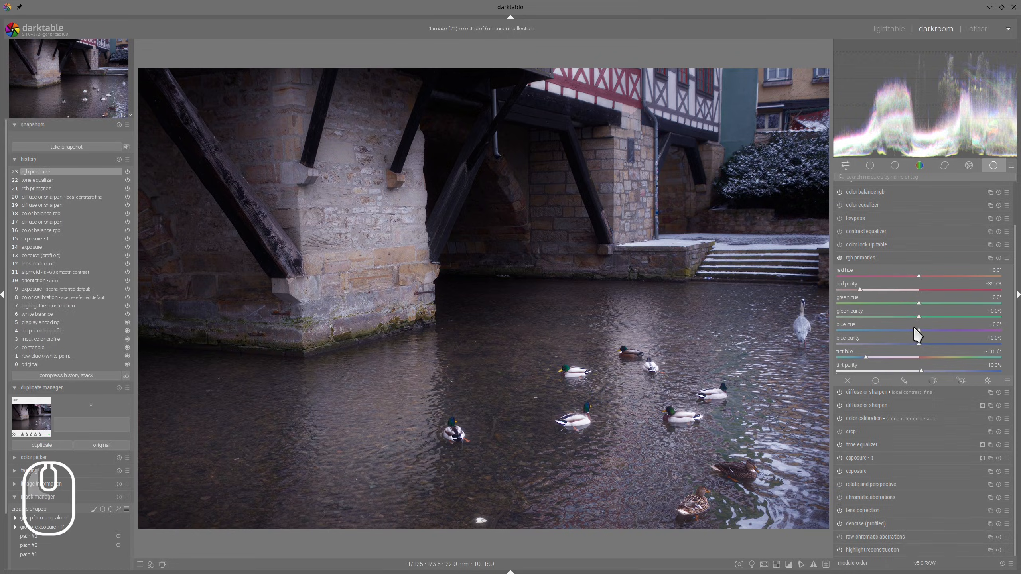
drag(919, 318, 866, 316)
key(alt+Tab)
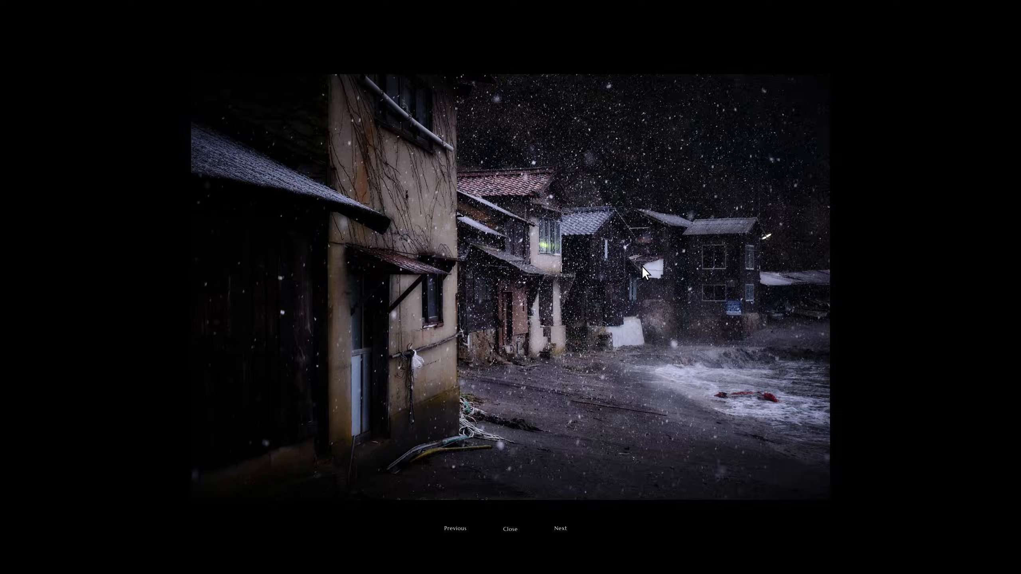
key(alt+Tab)
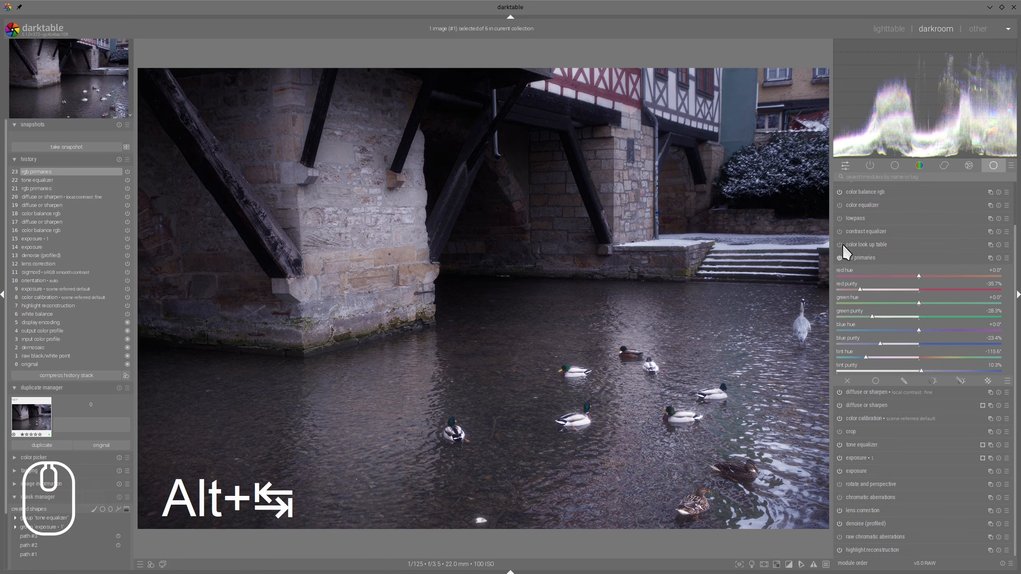
click(876, 258)
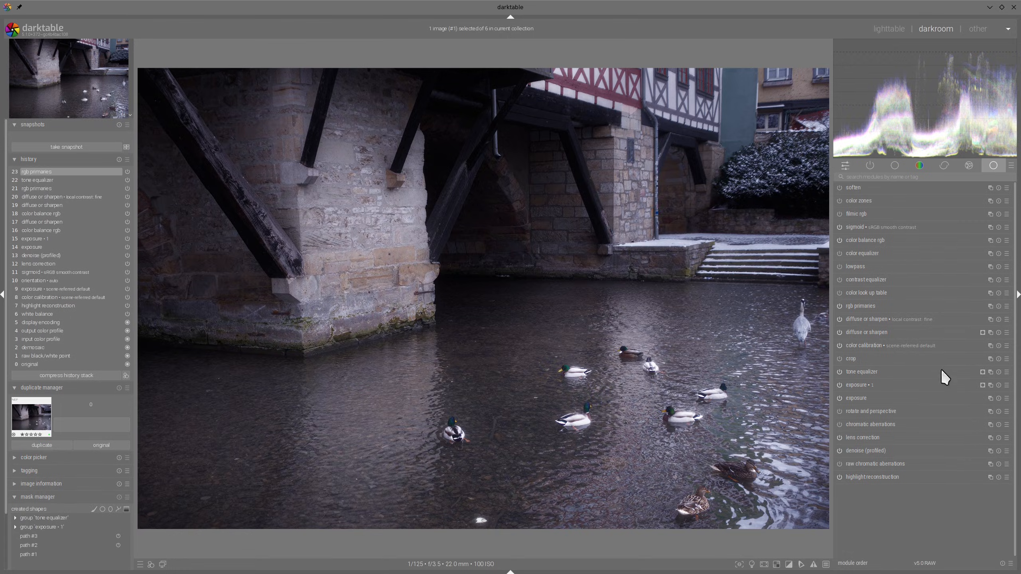
Step: Add a new exposure instance with a drawn and parametric mask, outlining a path around the stone pillar and the water with the ducks
right_click(992, 385)
click(961, 445)
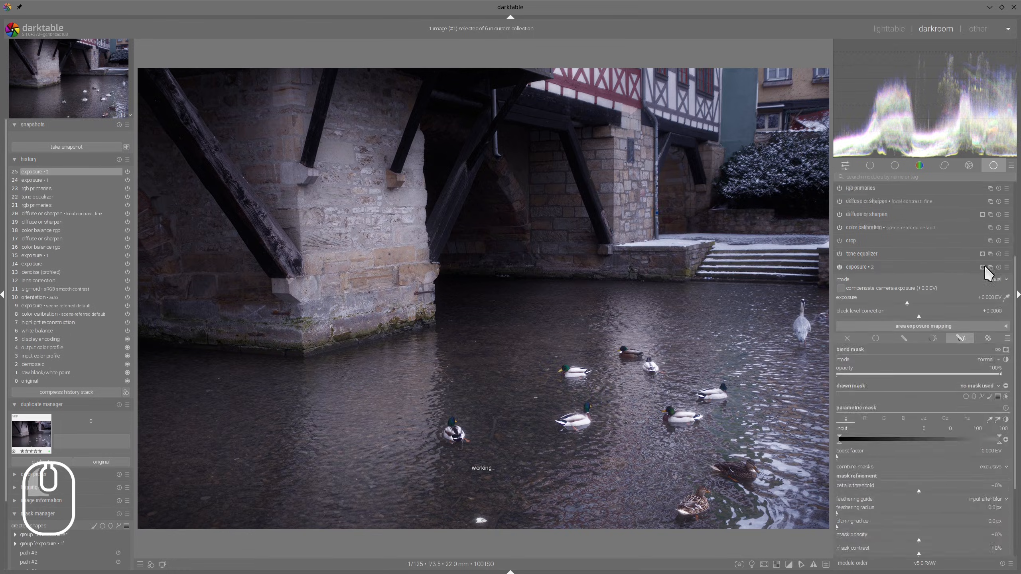
click(983, 318)
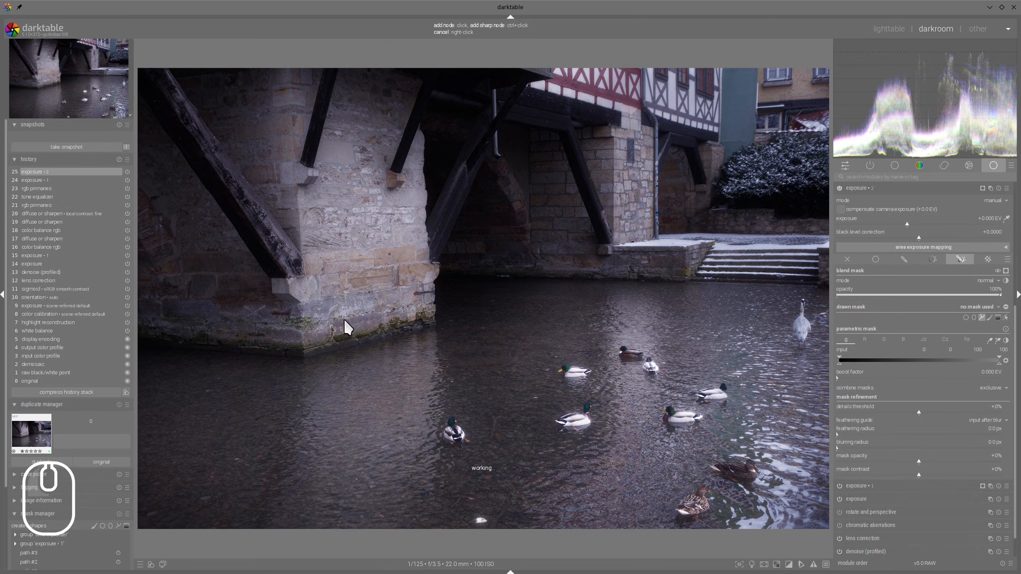
click(322, 136)
click(563, 278)
click(720, 333)
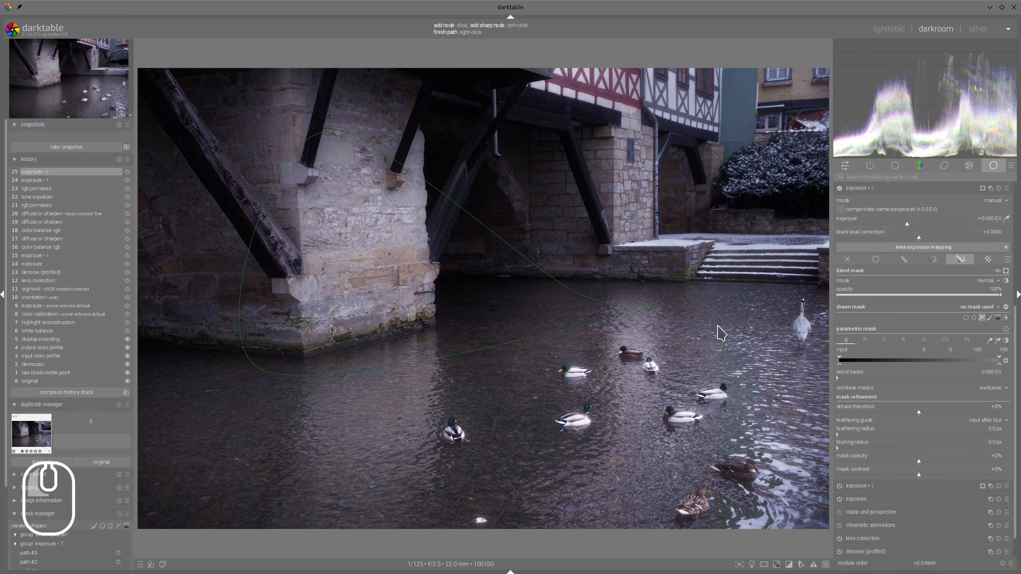
click(778, 444)
click(262, 428)
click(260, 366)
right_click(391, 341)
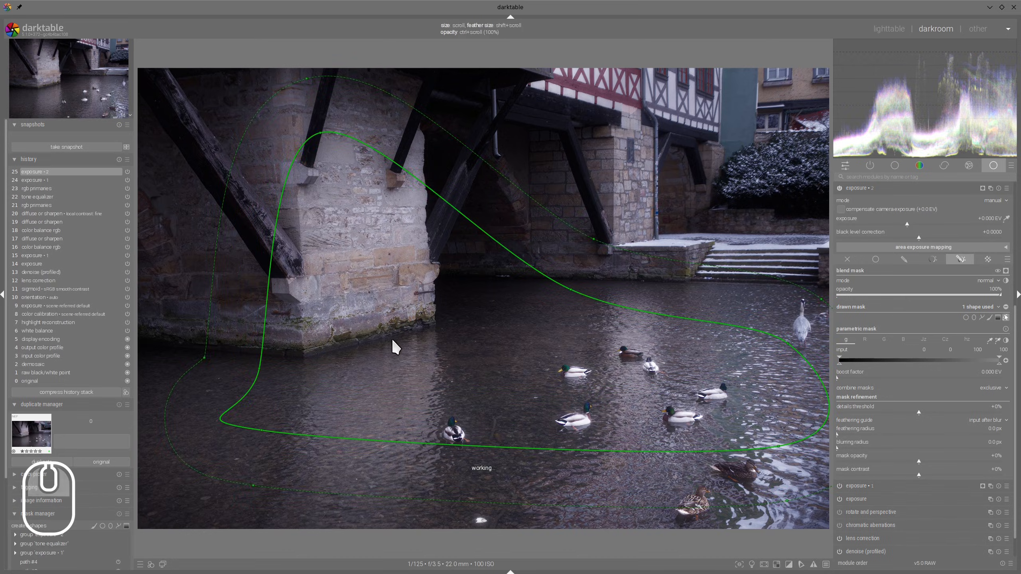
Step: Shift the exposure mask path slightly downward, enlarge its feather, and extend its outline beyond the pillar's left edge
drag(391, 341, 392, 354)
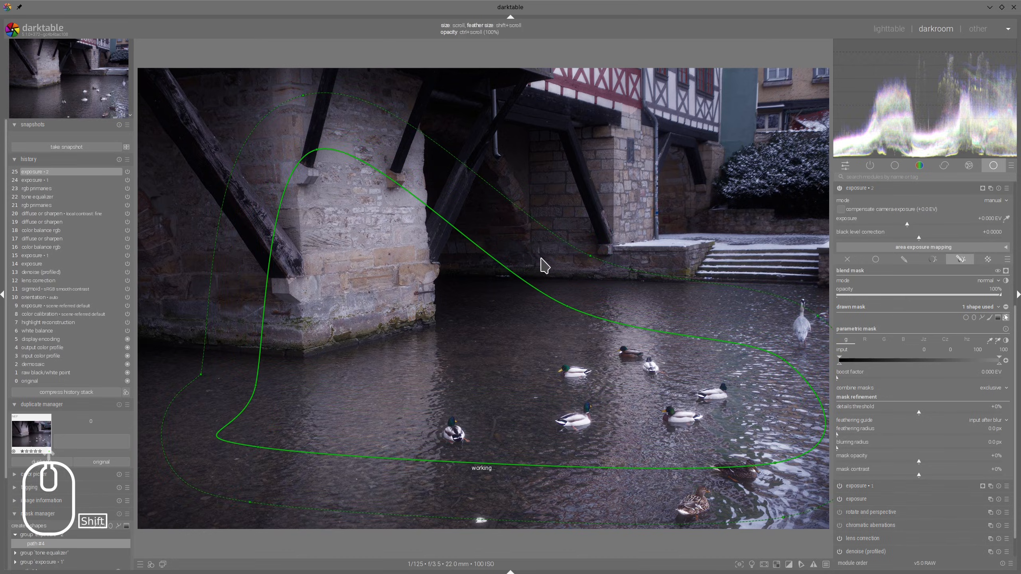
shift+scroll(543, 264, up, 2)
shift+scroll(543, 265, up, 3)
drag(256, 386, 216, 345)
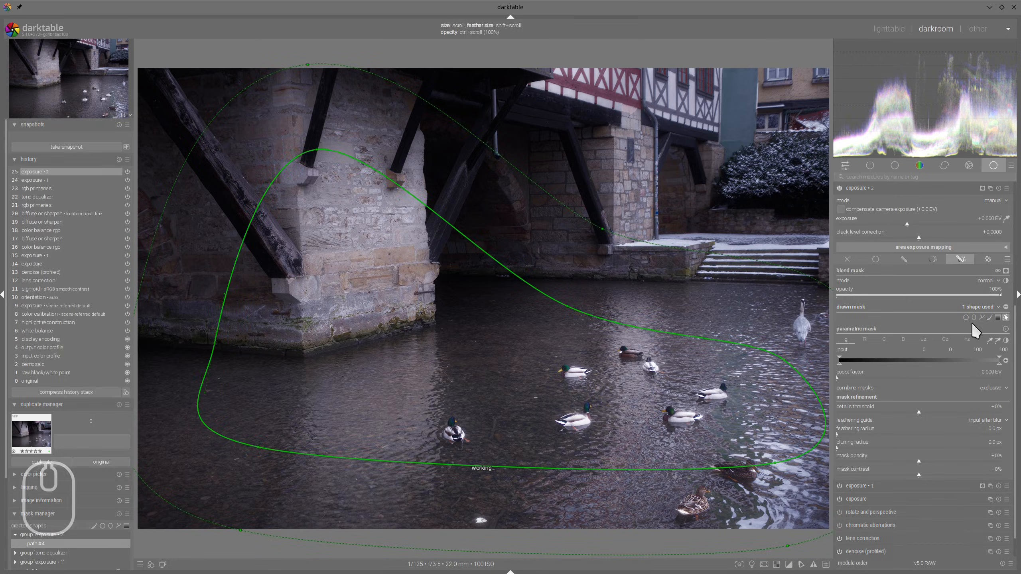
Step: Invert the drawn mask, set this instance's exposure to -0.599 EV and widen the path's feather further
click(1006, 307)
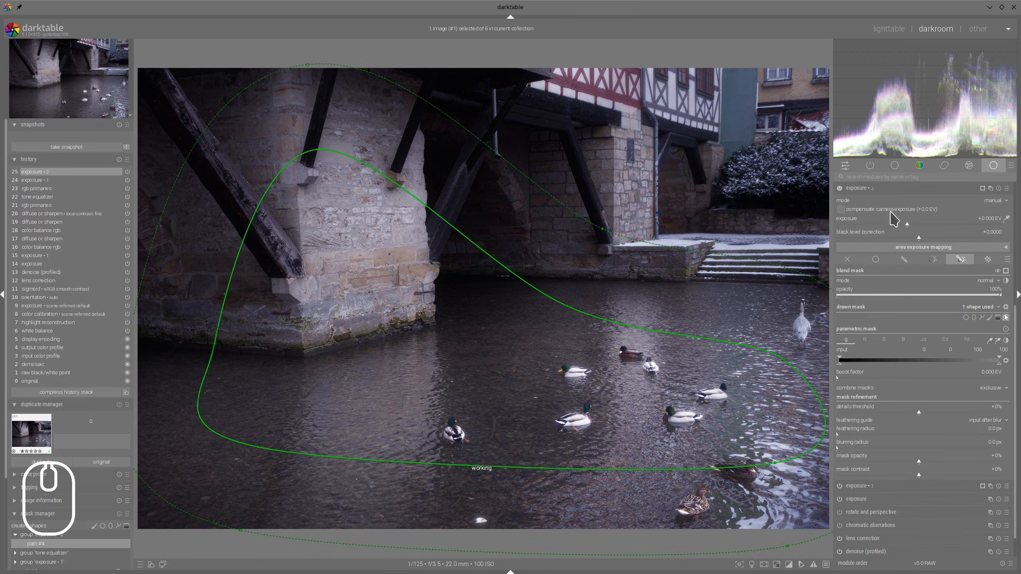
click(893, 224)
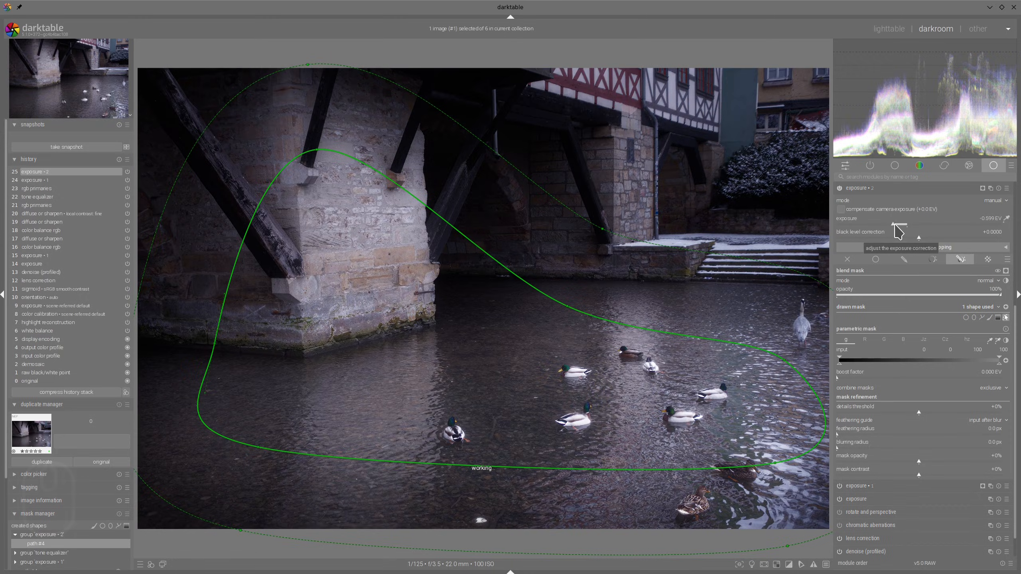
shift+scroll(682, 310, up, 1)
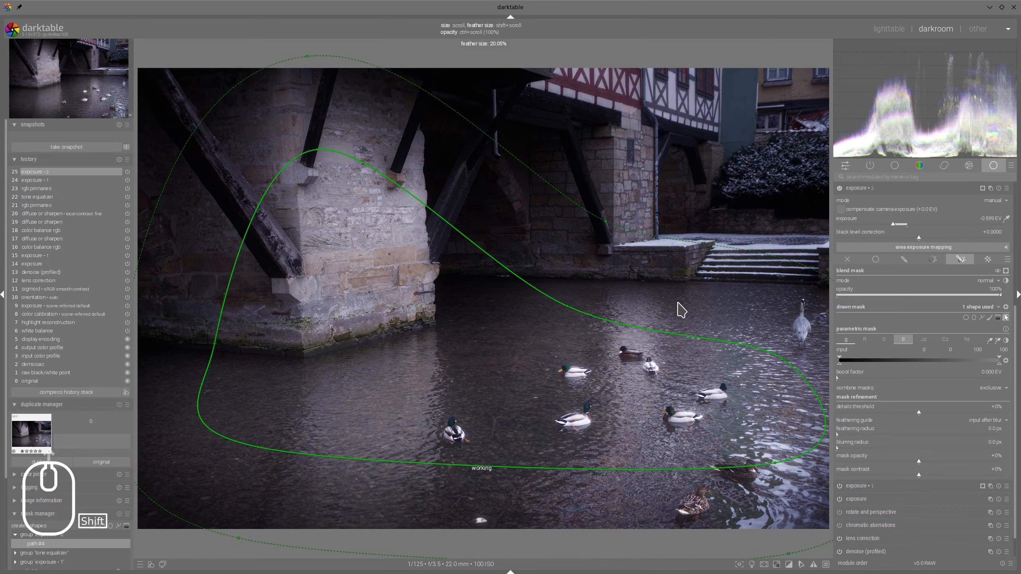
shift+scroll(682, 310, up, 1)
Step: Set the exposure mask's feathering radius to 136.5 px and collapse the module
click(916, 433)
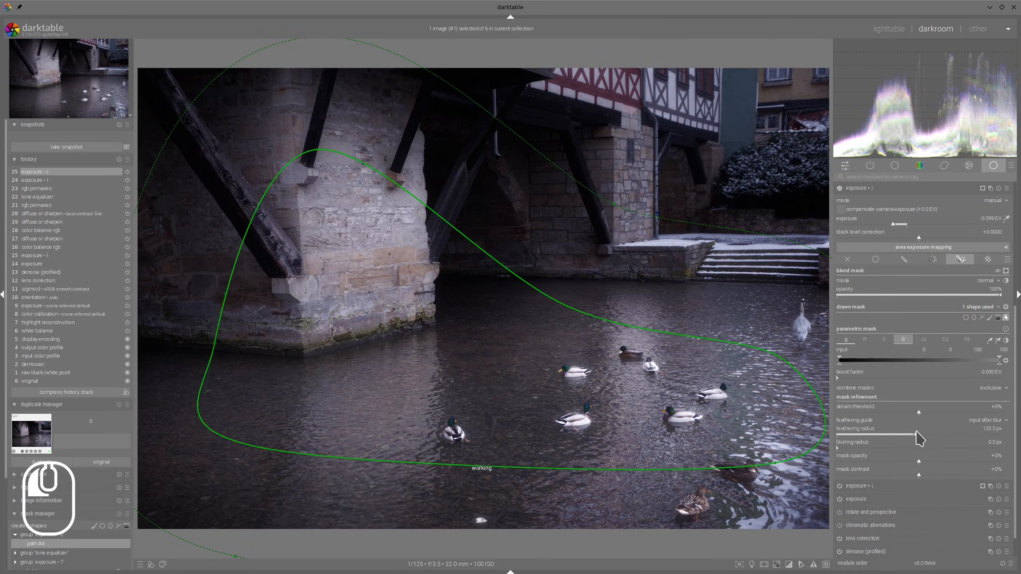
drag(922, 434, 926, 434)
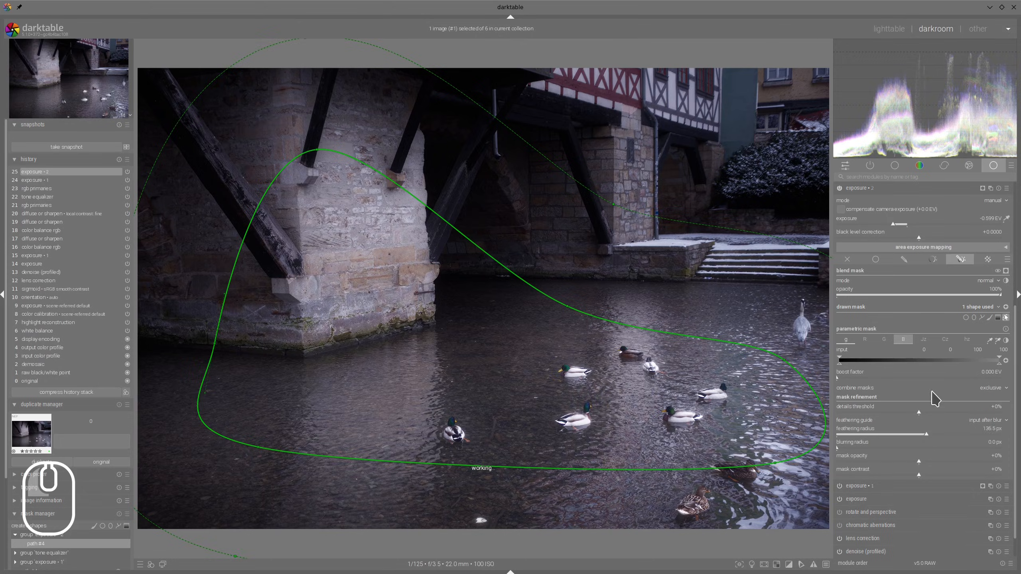
scroll(935, 398, up, 5)
click(879, 342)
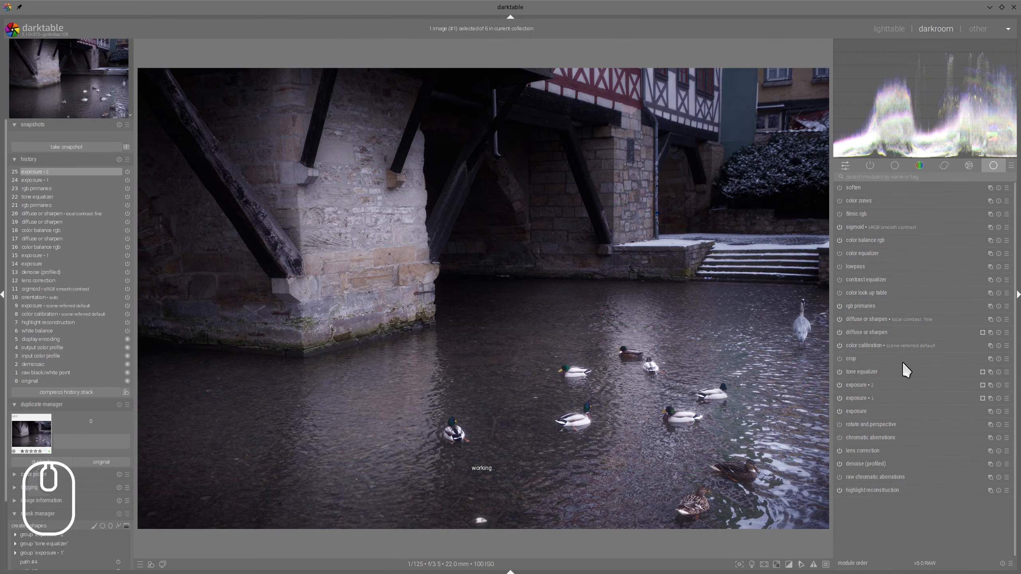
Step: Compare the photo with and without the tone equalizer and the second masked exposure instance
click(840, 371)
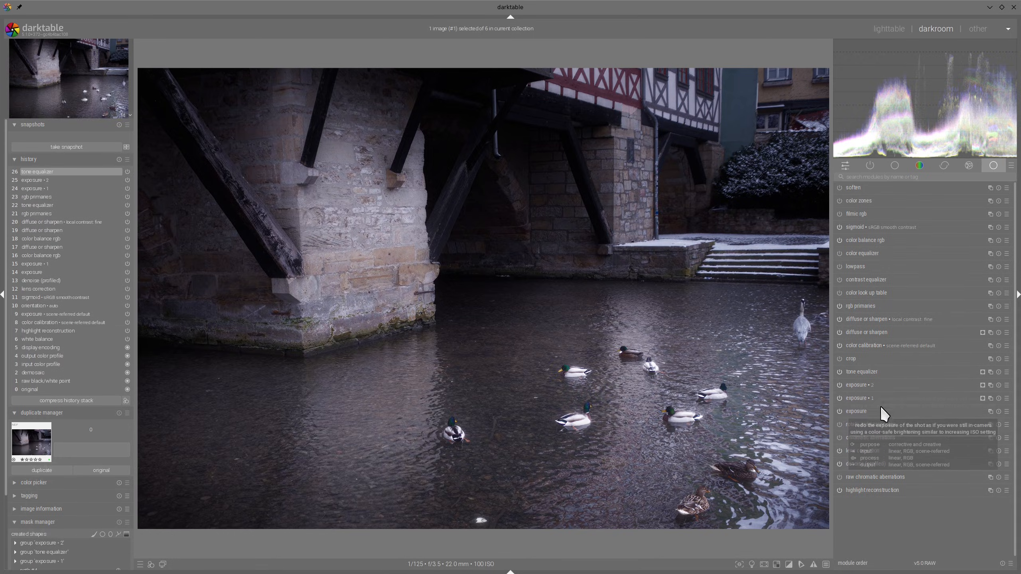
click(860, 385)
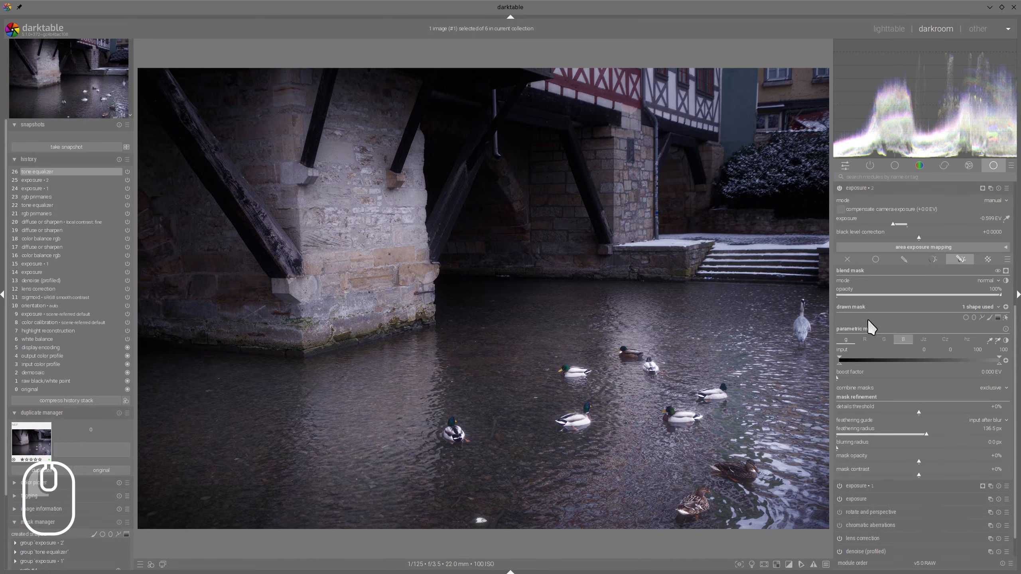
click(839, 188)
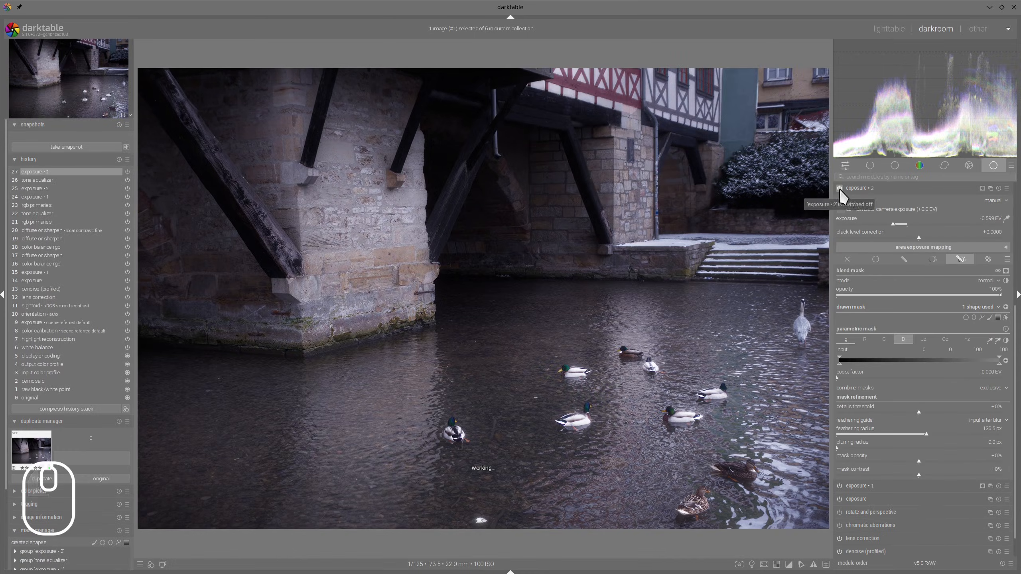
click(874, 189)
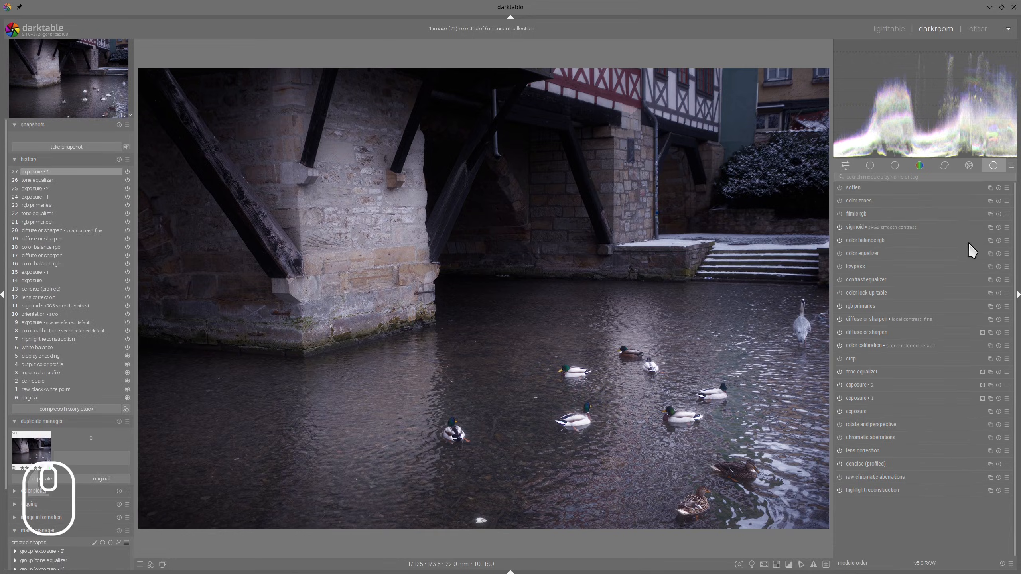
Step: In color balance rgb, set the perceptual brilliance of shadows to -43.48% and of highlights to +65.70%
click(864, 242)
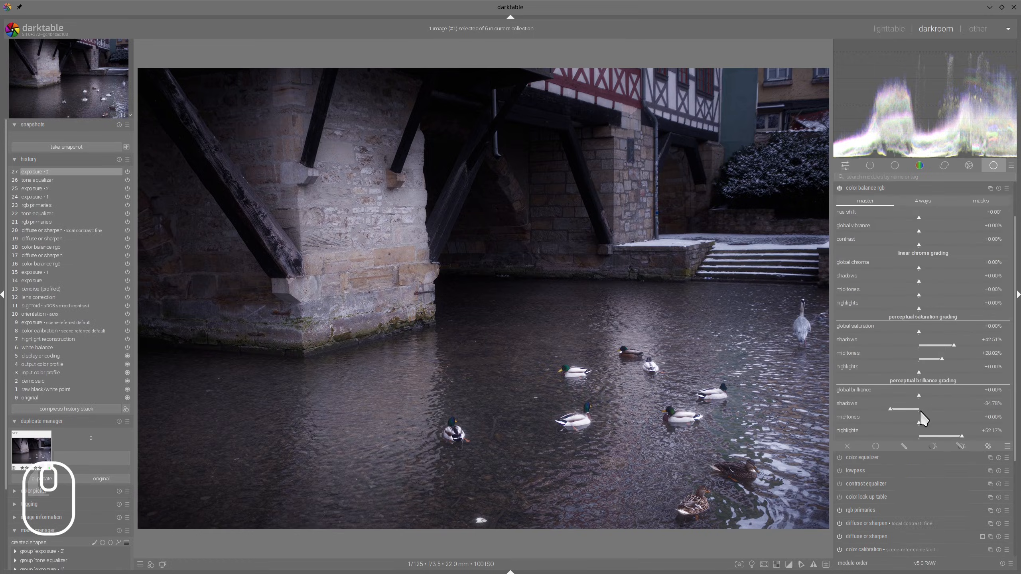
drag(884, 405, 878, 409)
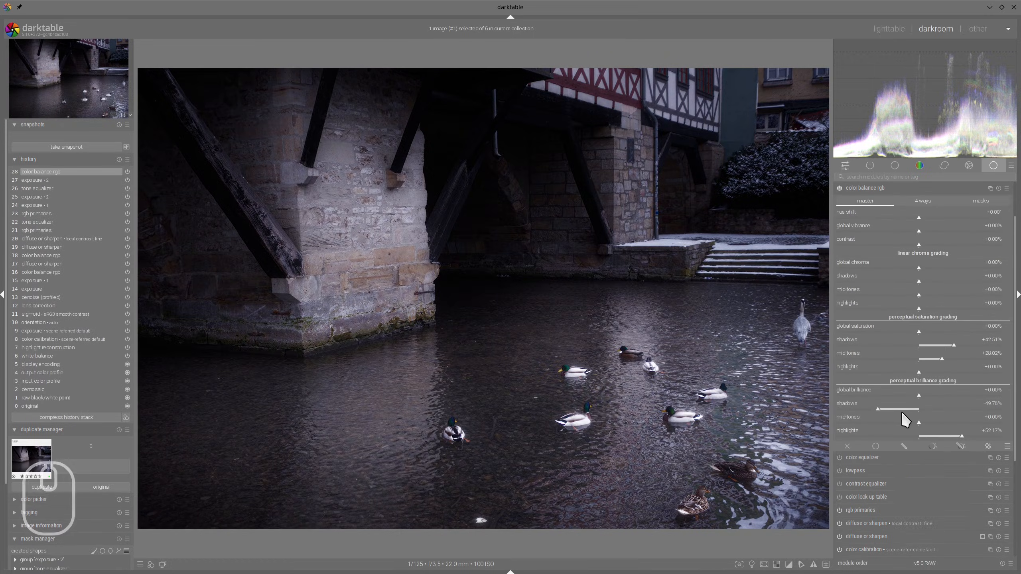
click(973, 437)
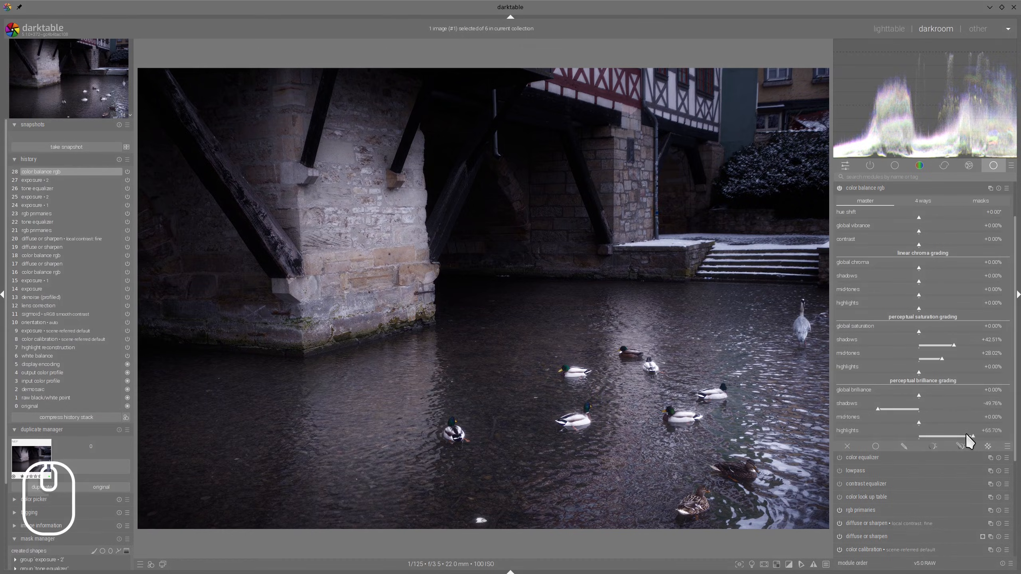
click(882, 408)
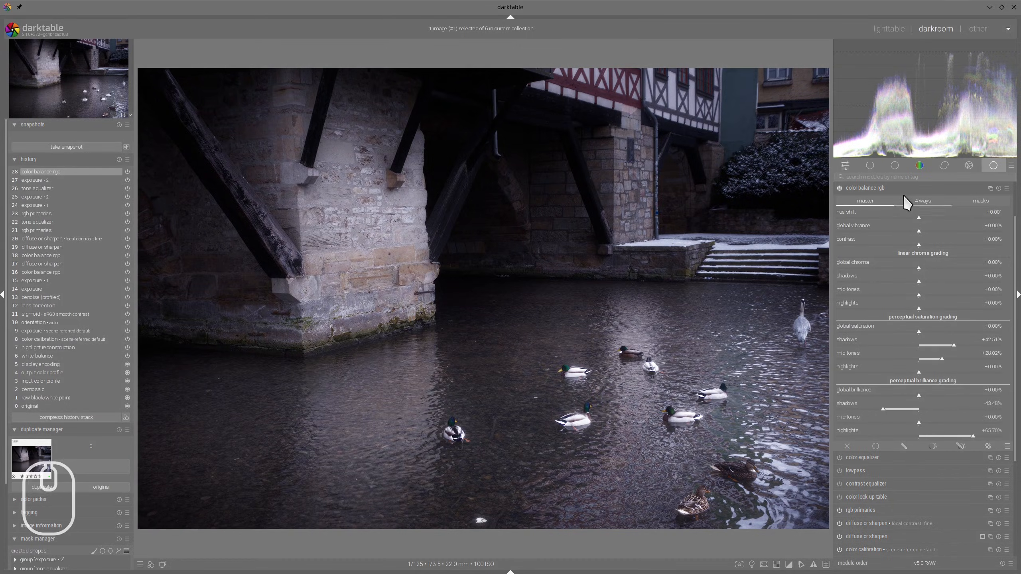
scroll(910, 208, down, 3)
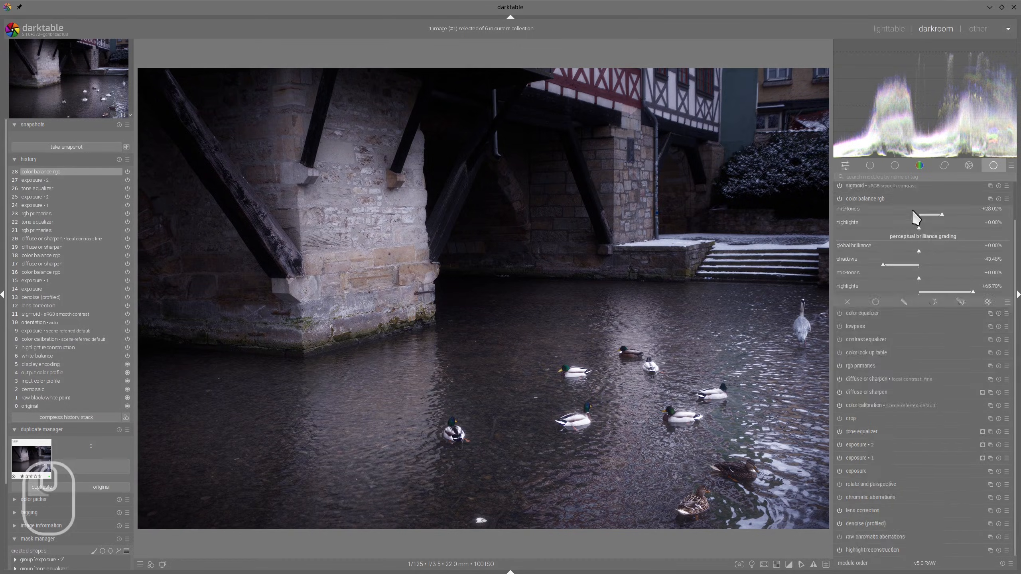
Step: Turn on color assessment and compare the graded river photo with the snowy village reference image
click(752, 565)
key(alt+Tab)
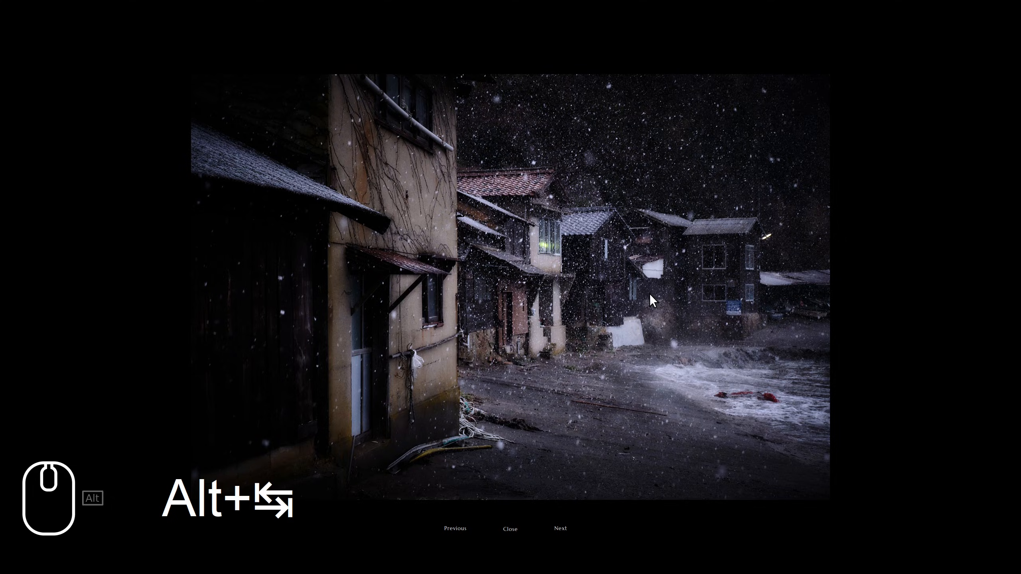
key(alt+Tab)
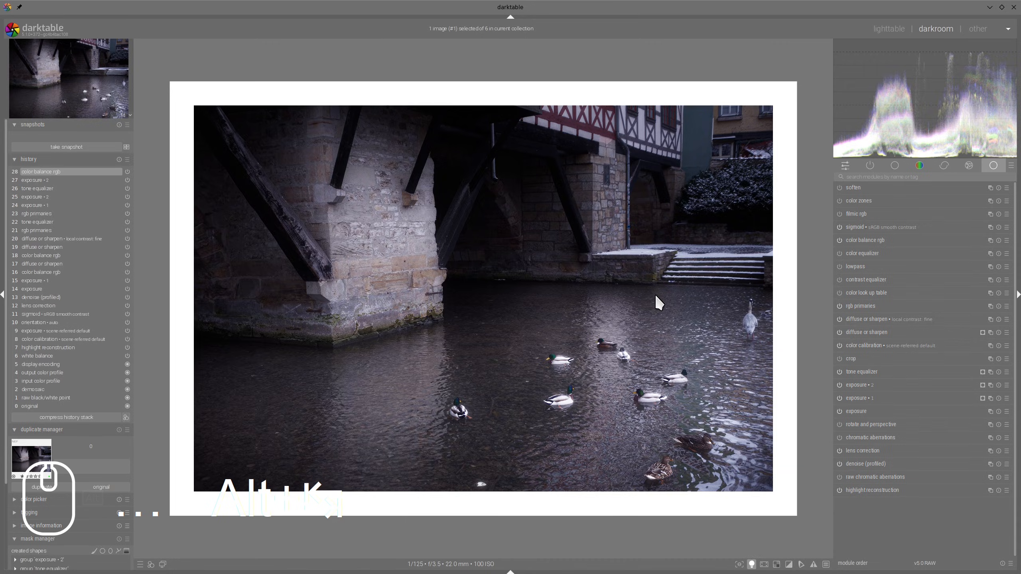
key(alt+Tab)
key(alt+Tab)
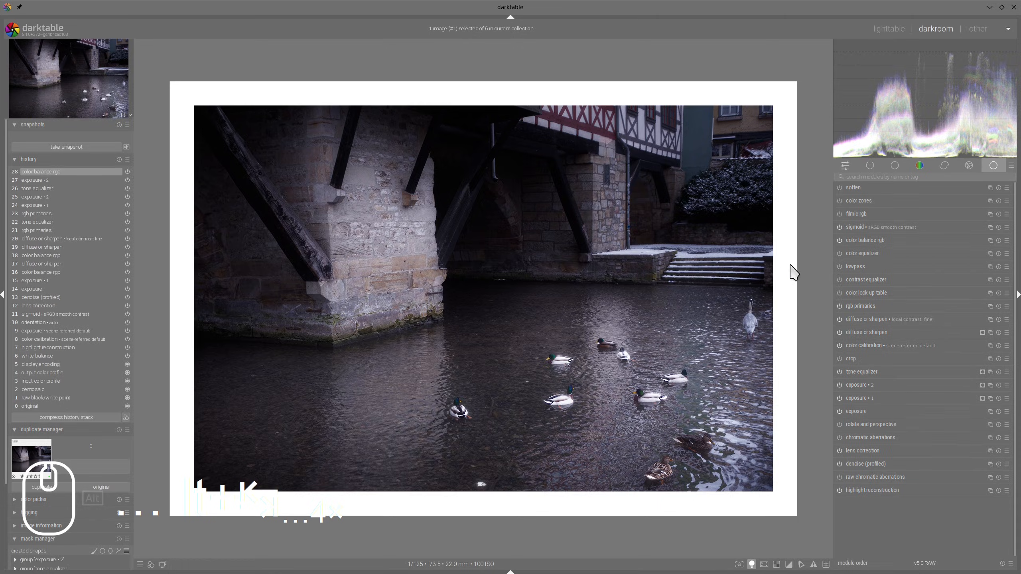
click(808, 281)
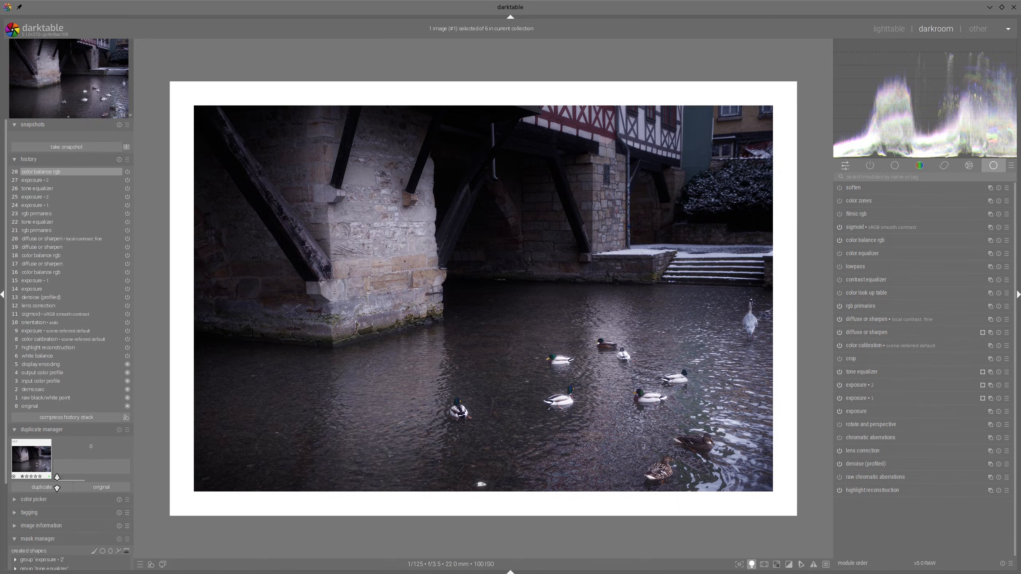
Step: Duplicate the edited photo, turn off color assessment and reset the duplicate's rgb primaries module
click(45, 488)
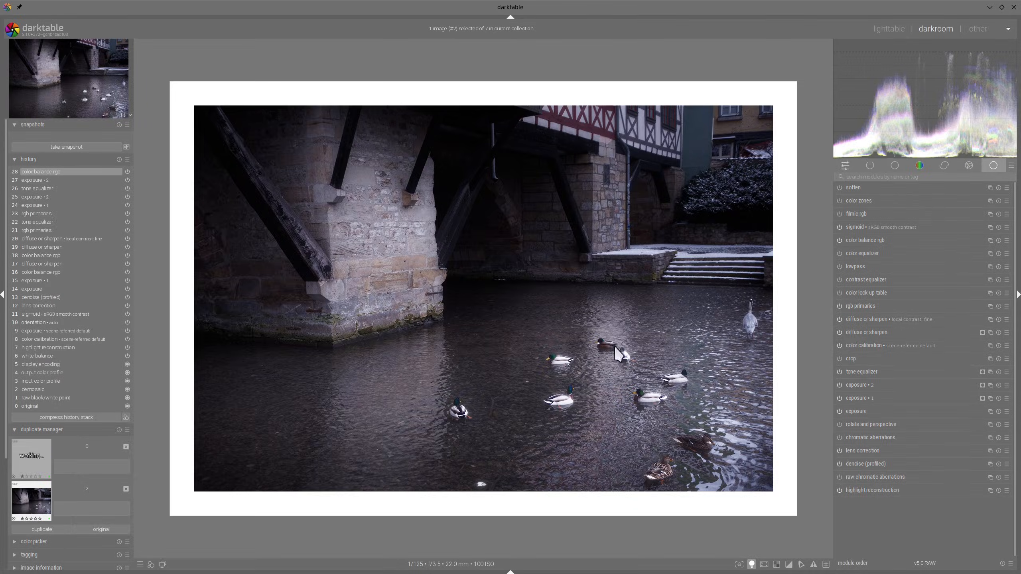
click(752, 565)
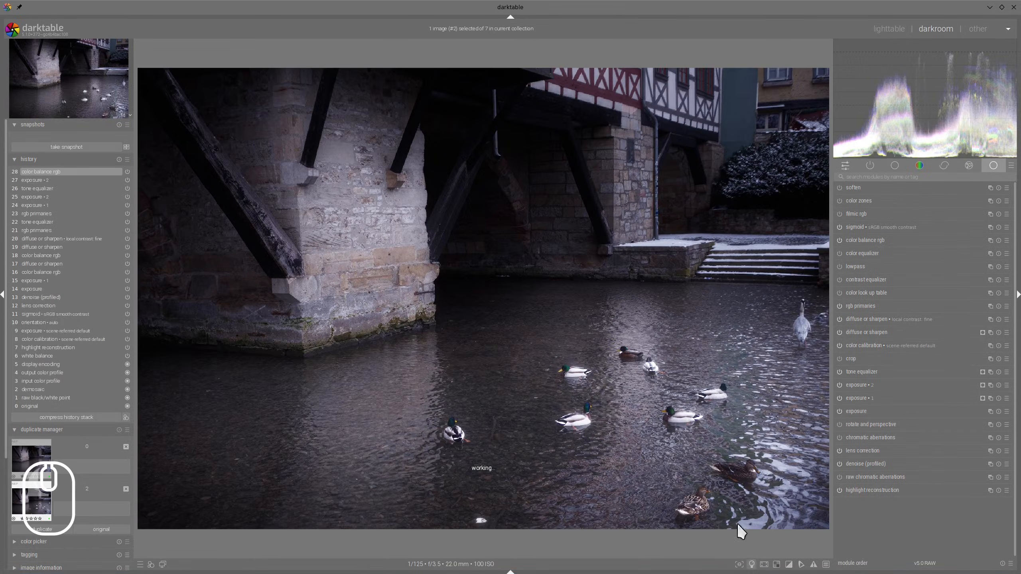
click(858, 305)
click(999, 245)
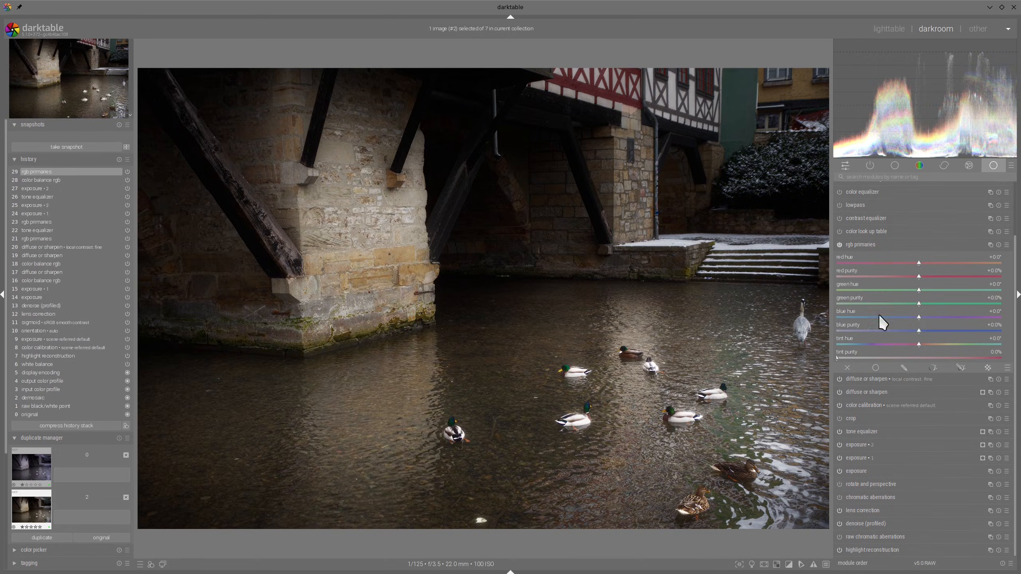
Step: In rgb primaries, shift the tint hue to about -150° with a small amount of tint purity, and collapse the module
drag(918, 344, 850, 345)
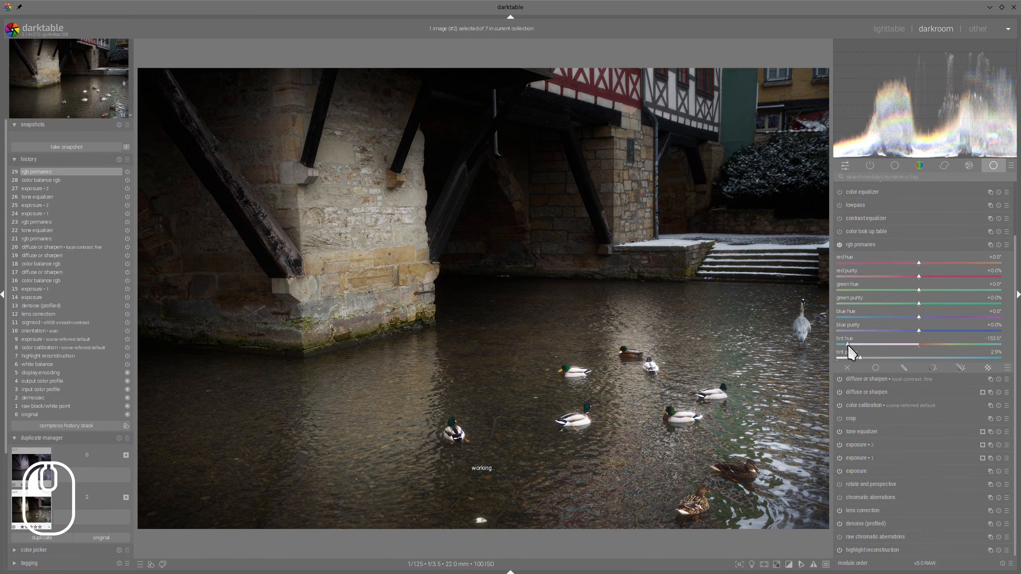
drag(862, 359, 887, 357)
click(886, 244)
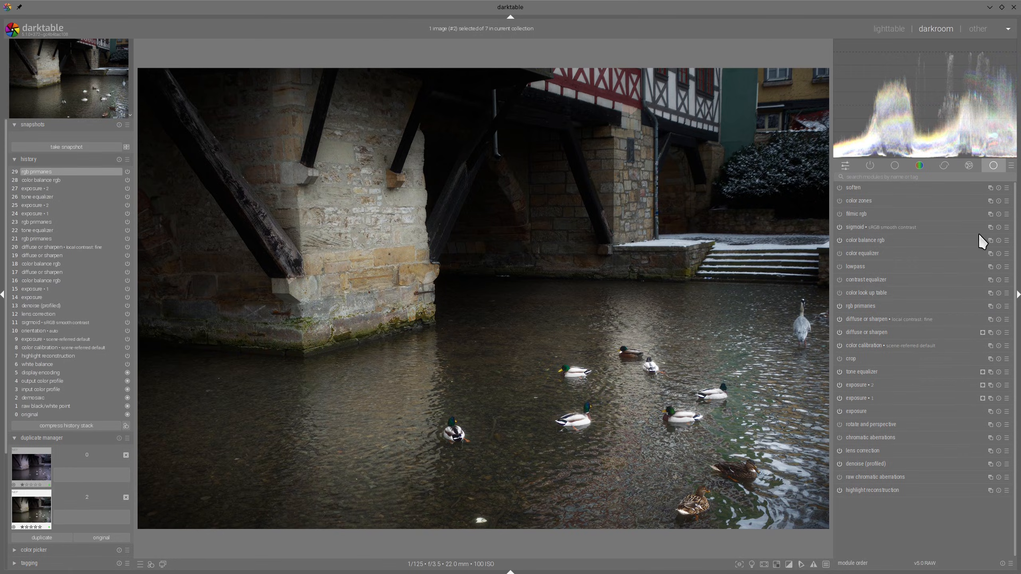
Step: Add a new color balance rgb instance, set its shadows lift to hue 55.65° and chroma 7.25%, and compare it on and off
click(991, 240)
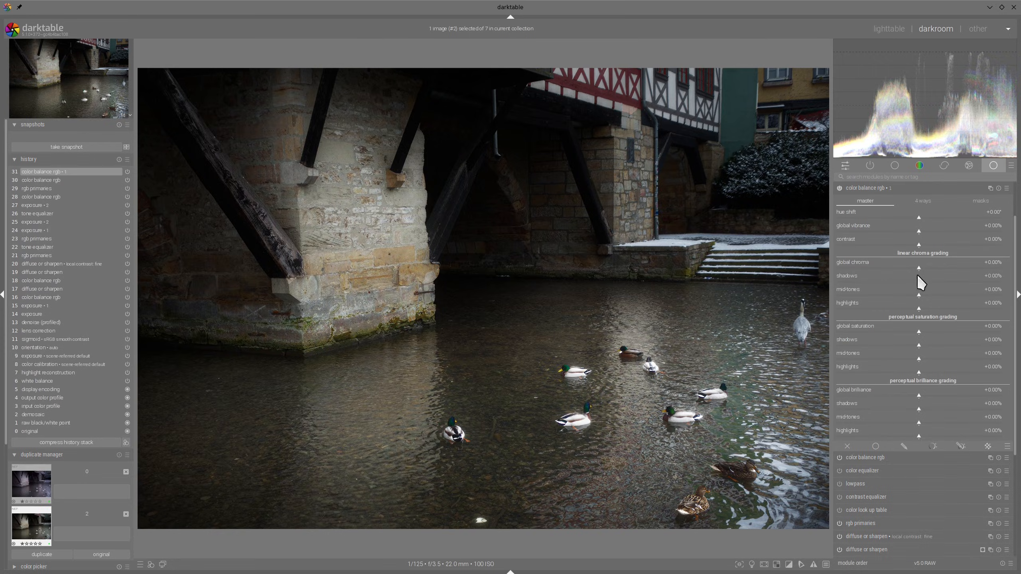
click(923, 201)
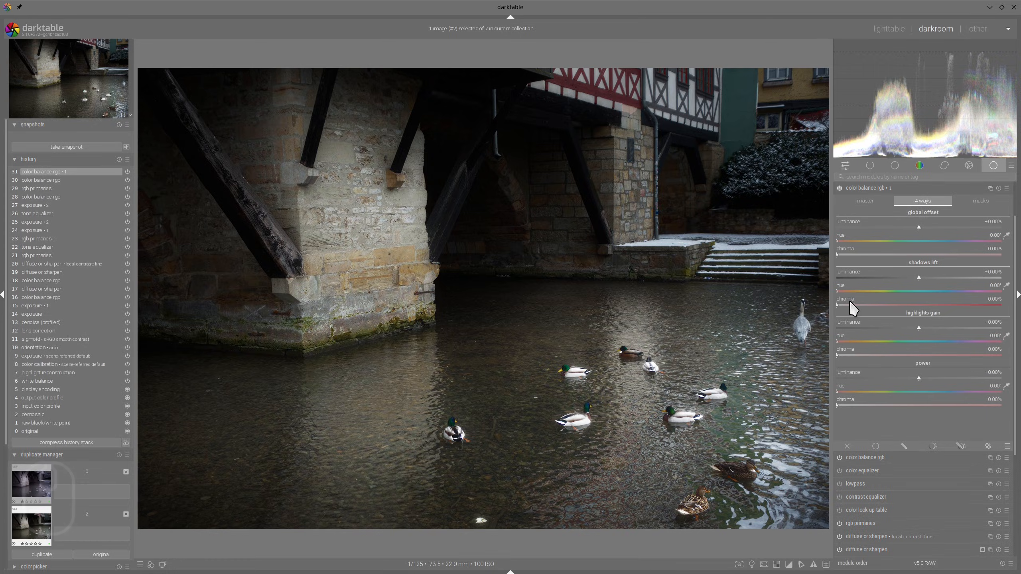
drag(852, 293, 857, 291)
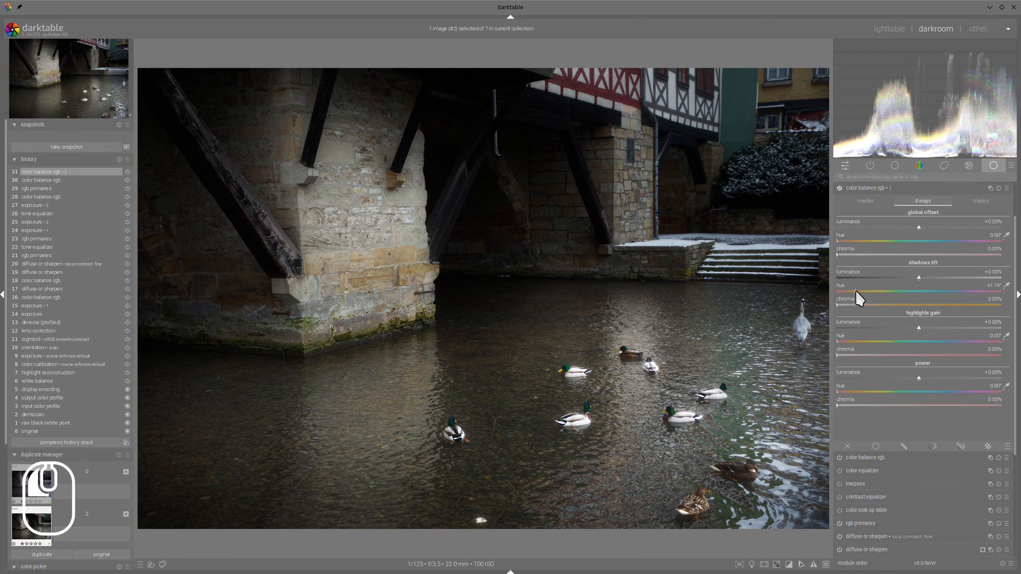
click(866, 304)
click(861, 290)
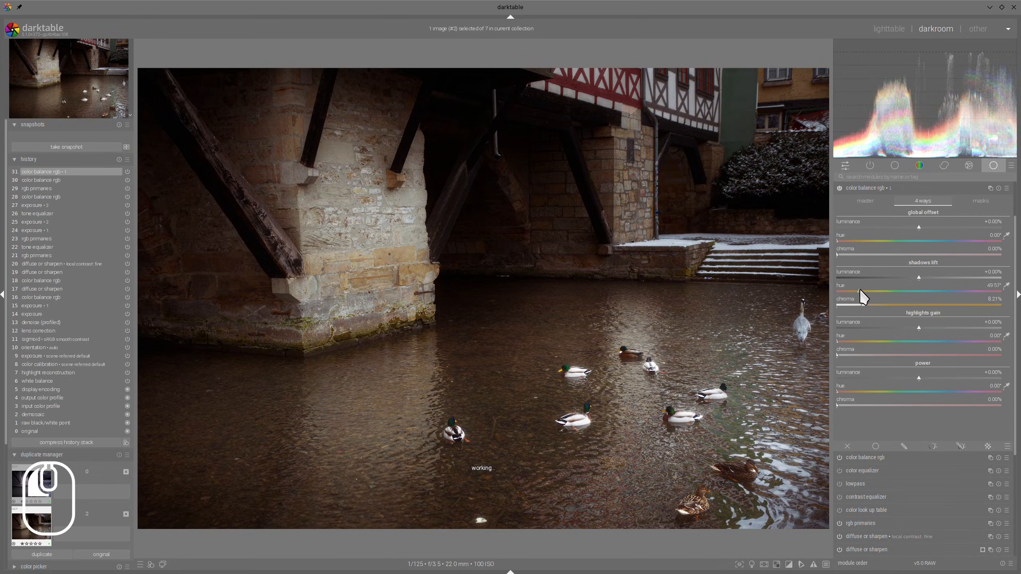
click(863, 303)
click(860, 305)
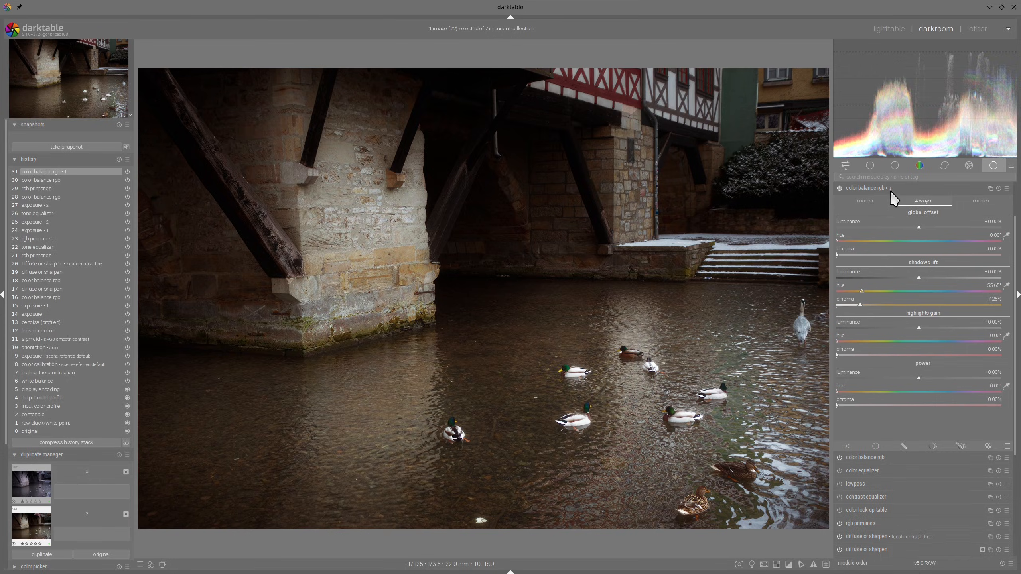
click(840, 188)
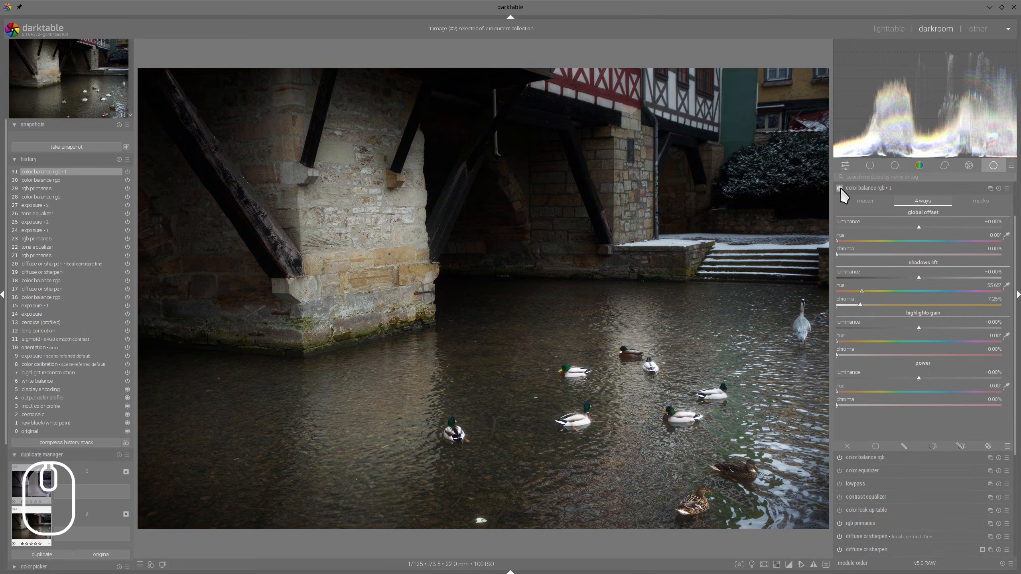
click(840, 188)
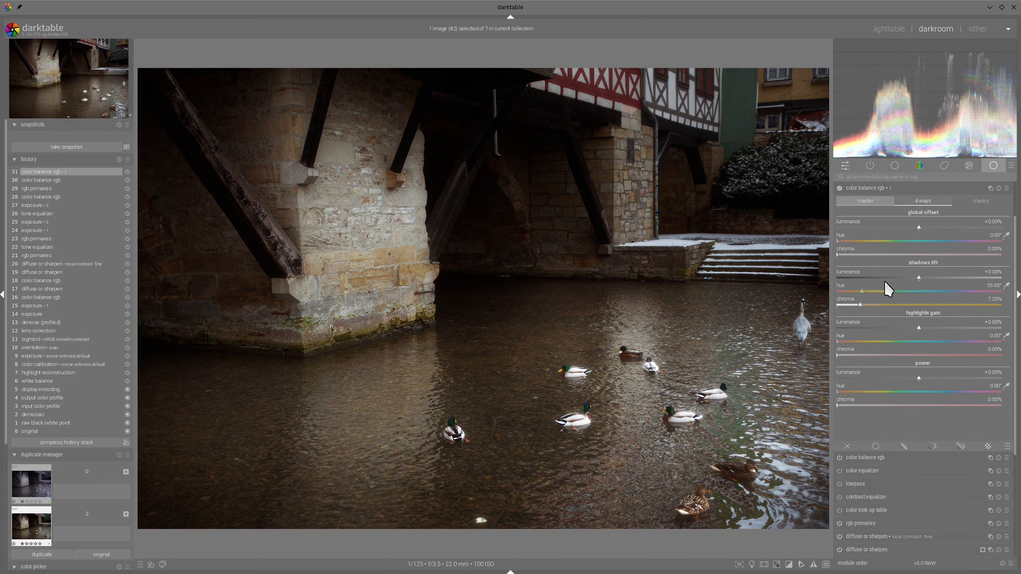
Step: Raise the new instance's perceptual saturation to +38.16% for shadows and +17.87% for mid-tones, and collapse the module
click(868, 200)
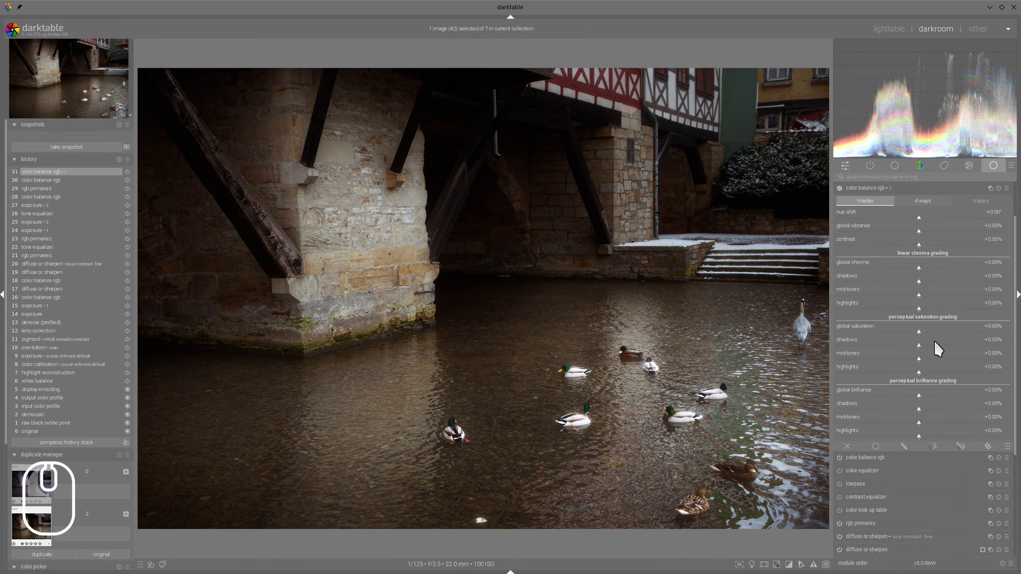
drag(940, 343, 953, 342)
click(939, 358)
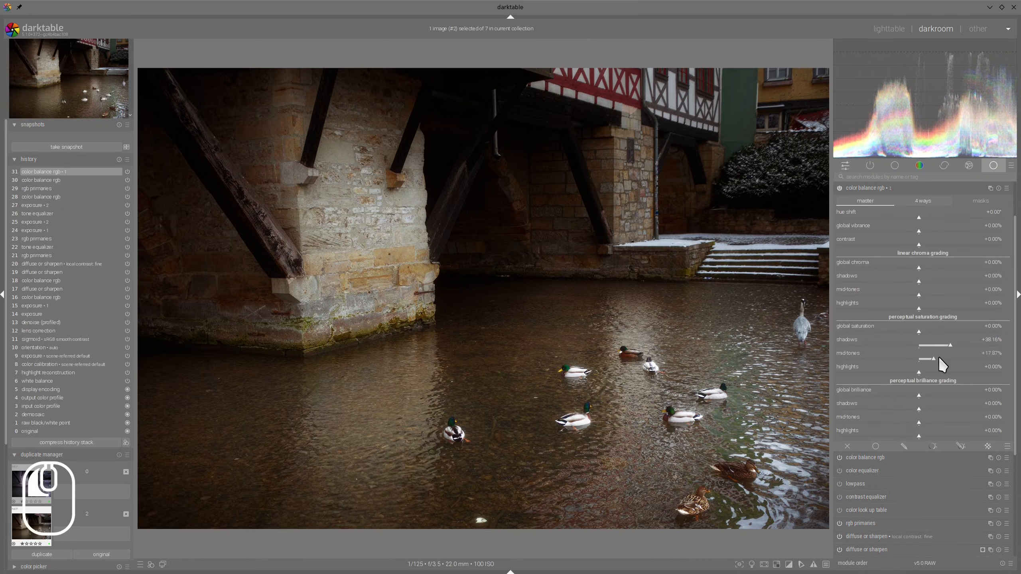
click(879, 187)
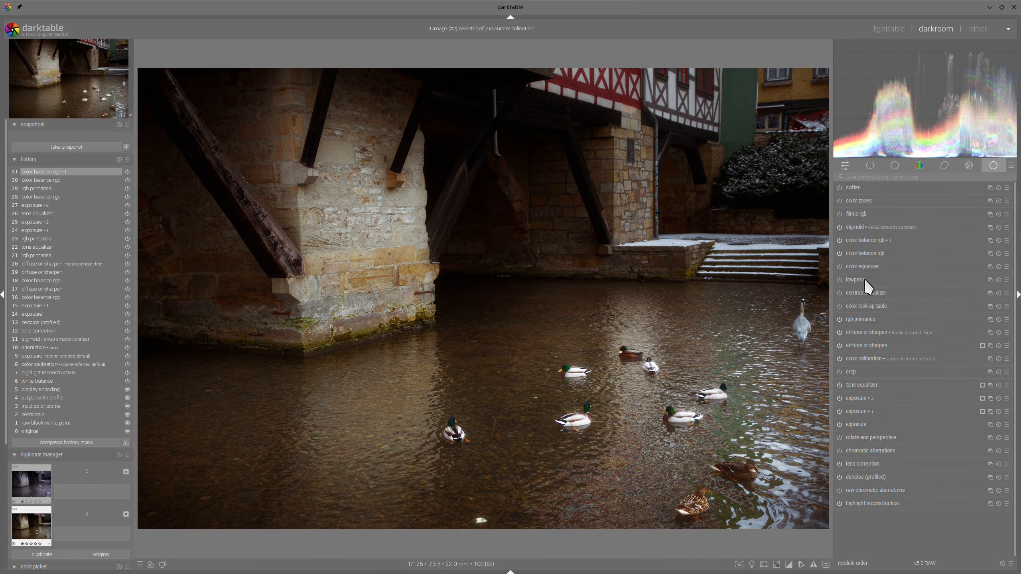
Step: Turn on color assessment and set the power luminance to +11.71% in the original color balance rgb instance
click(751, 564)
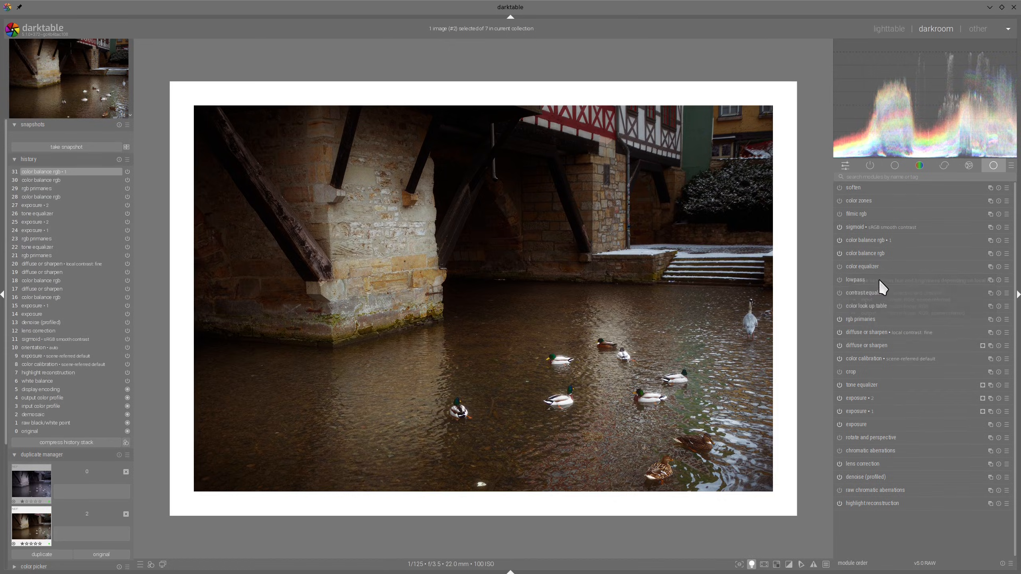
click(863, 252)
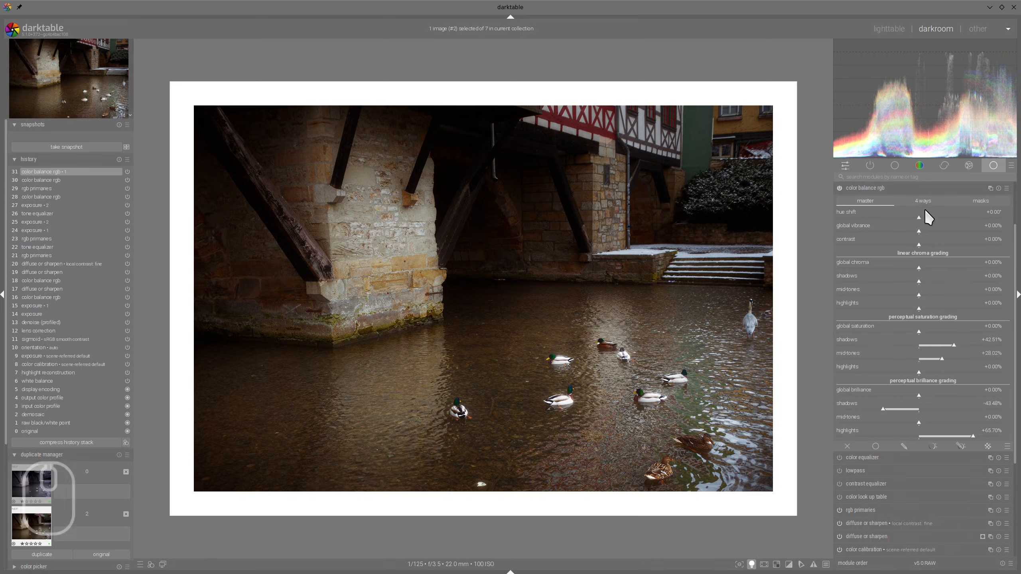
click(956, 377)
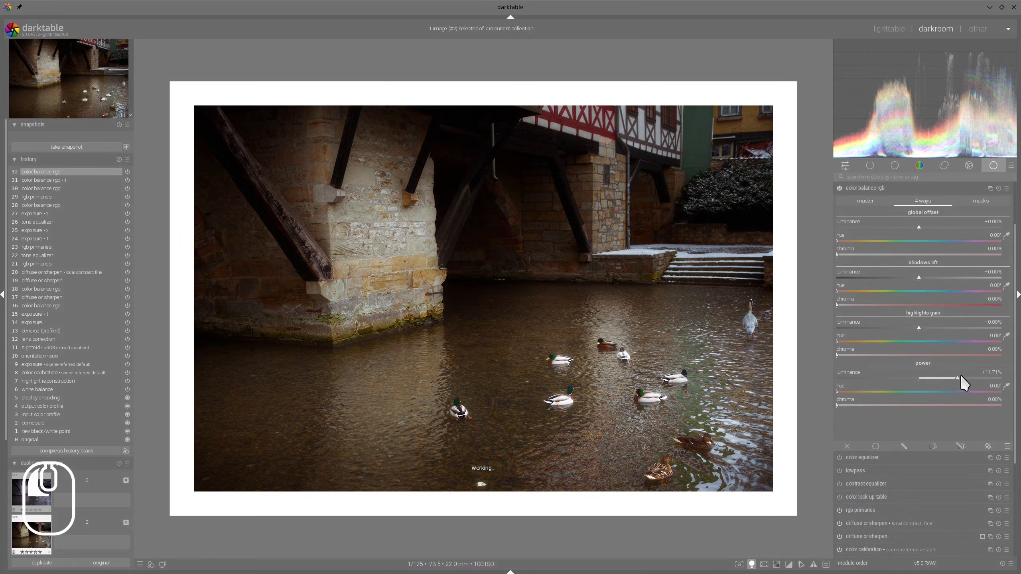
Step: Set the luminance masks to shadows fall-off 178.93%, middle-gray fulcrum 21.26% and highlights fall-off 166.67%, and return to the master settings
click(975, 201)
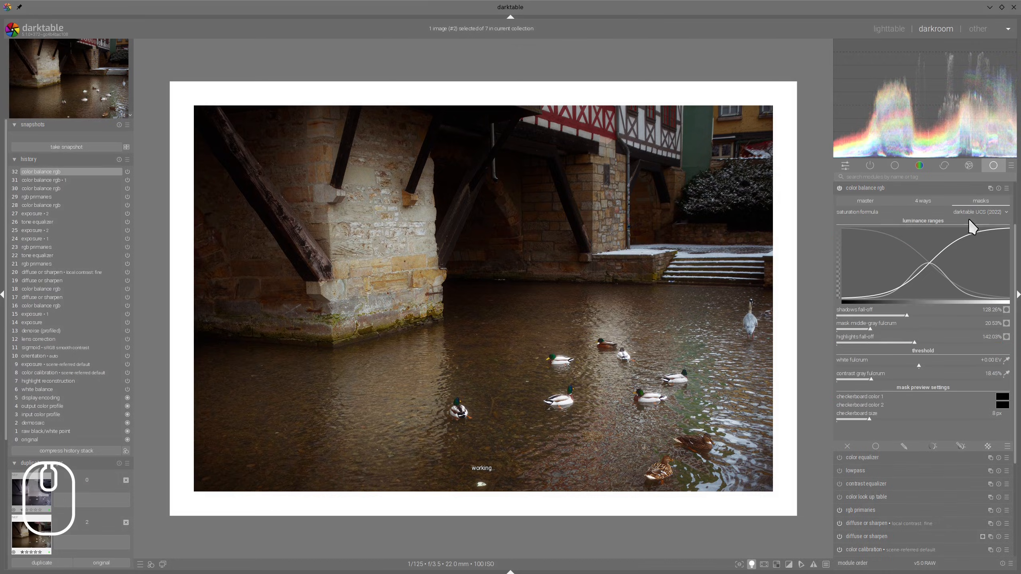
scroll(870, 332, up, 1)
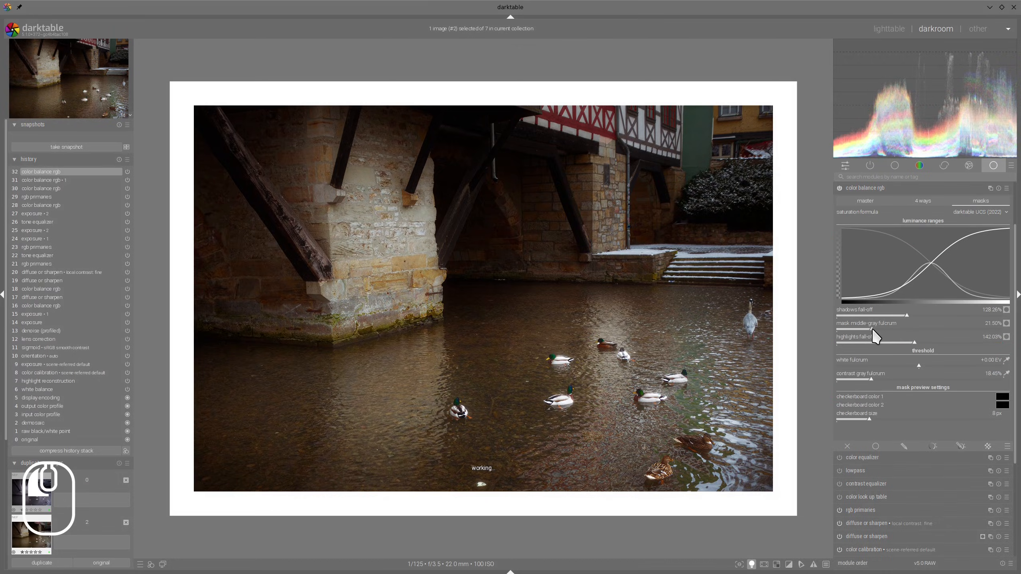
drag(916, 341, 935, 317)
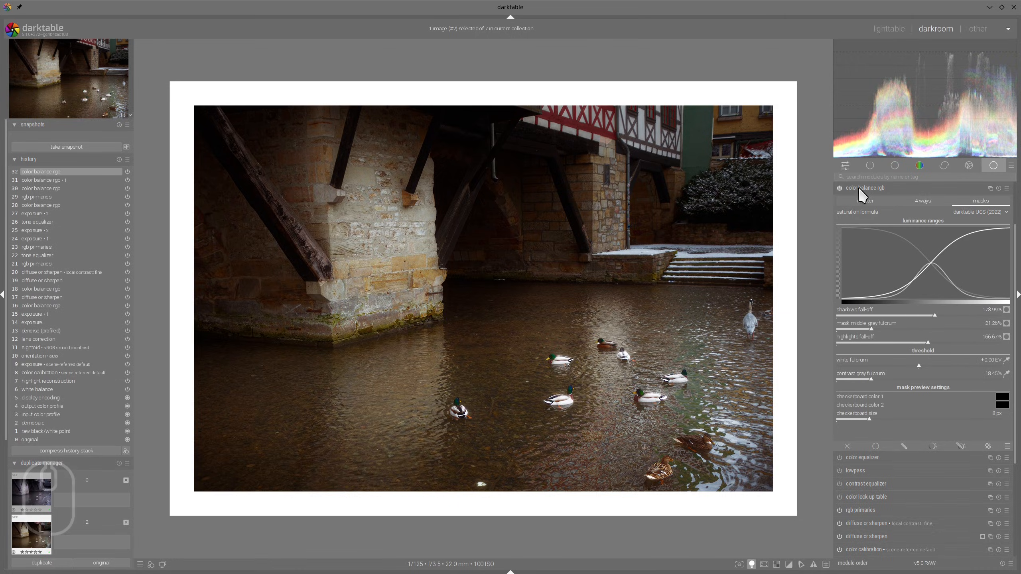
click(866, 201)
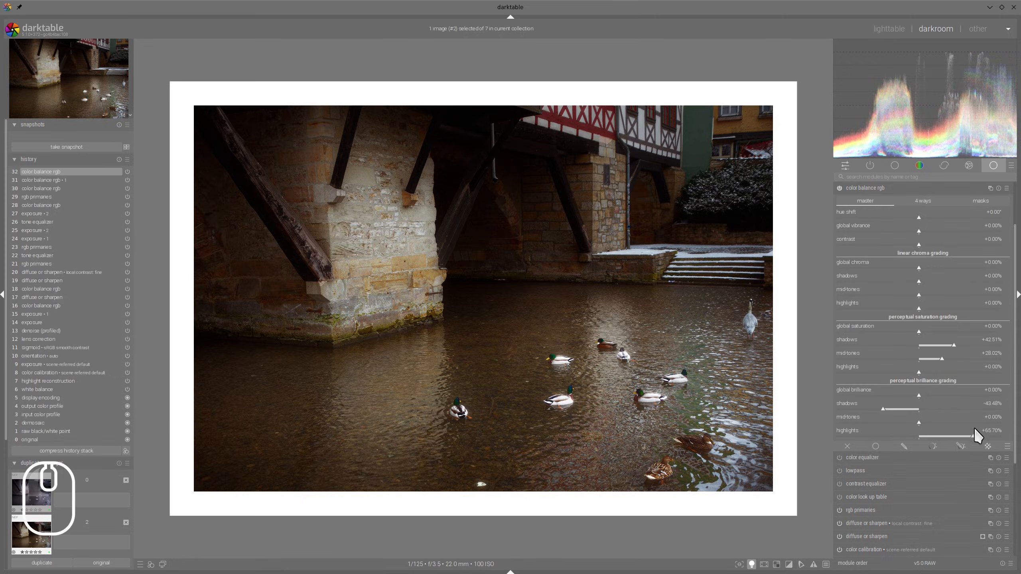
Step: Set the perceptual brilliance highlights to +77.29% in color balance rgb, collapse the module and turn off color assessment
click(983, 436)
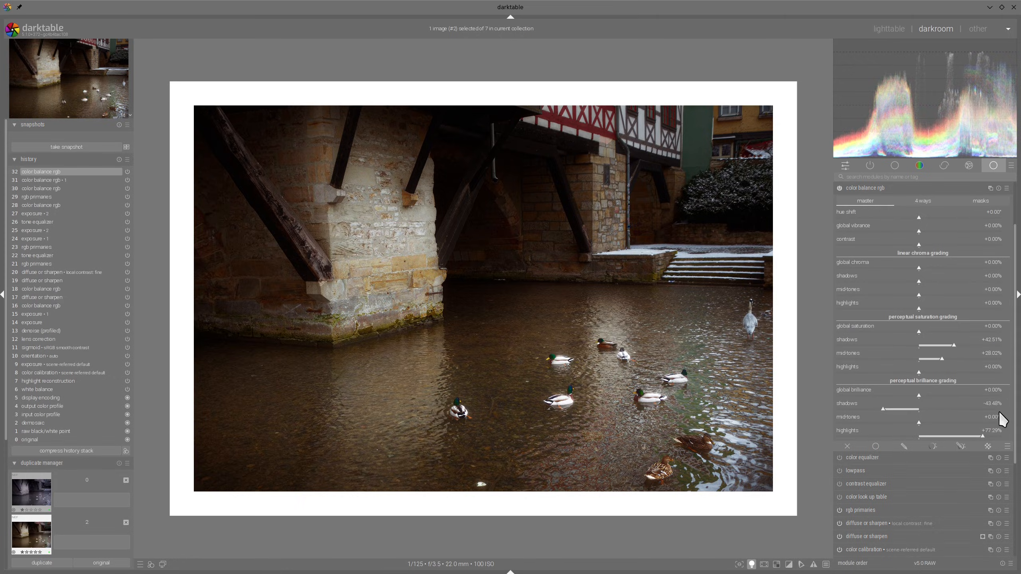
click(890, 189)
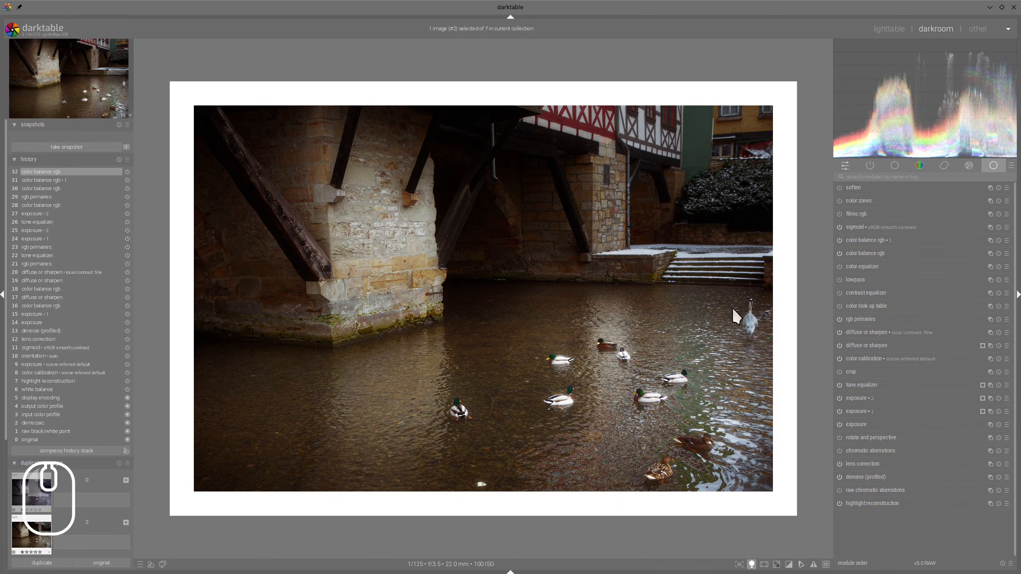
click(752, 564)
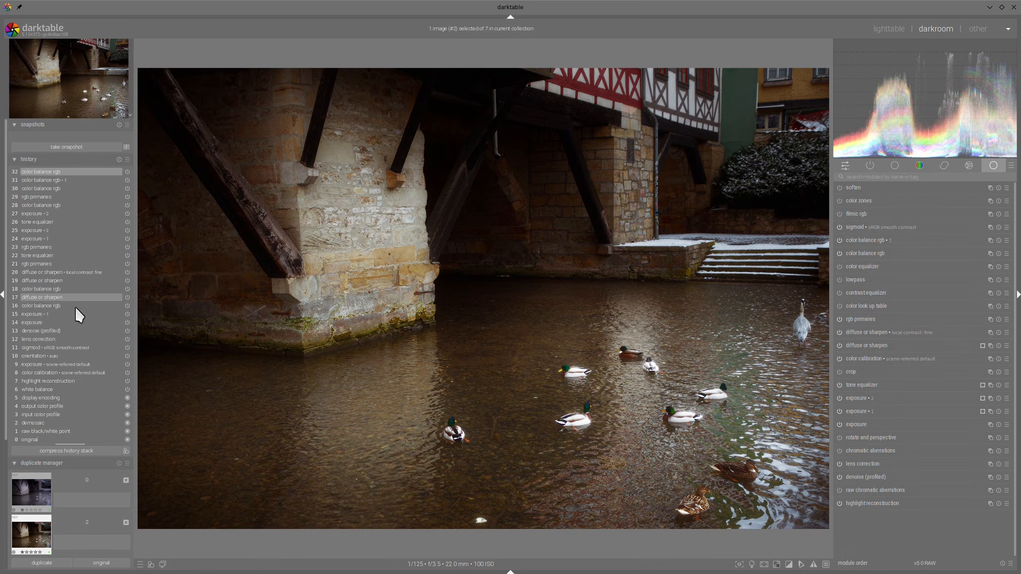
Step: Take a snapshot of the denoise (profiled) history state, return to the latest edit and wipe the comparison line across the photo
click(30, 332)
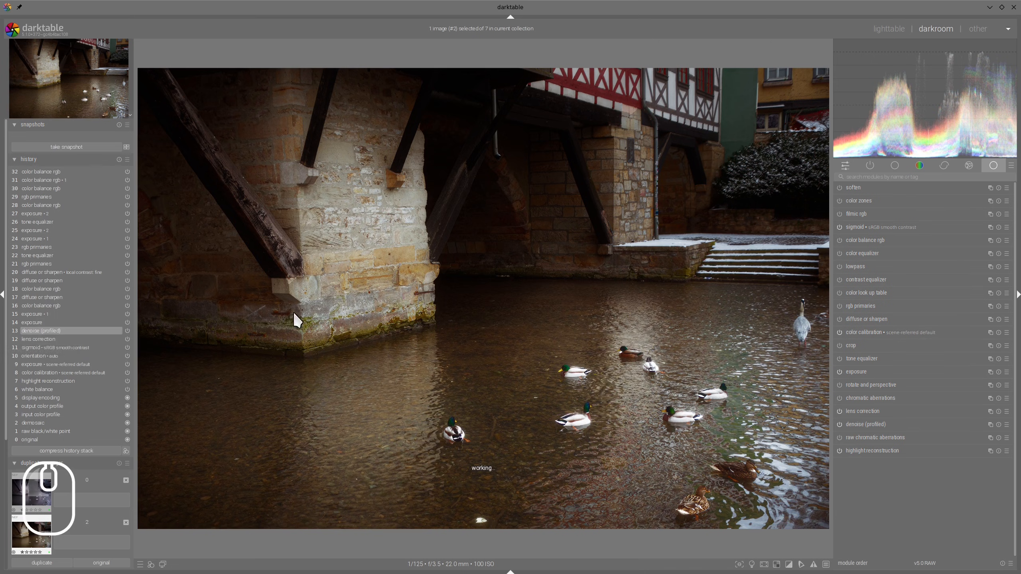
click(44, 146)
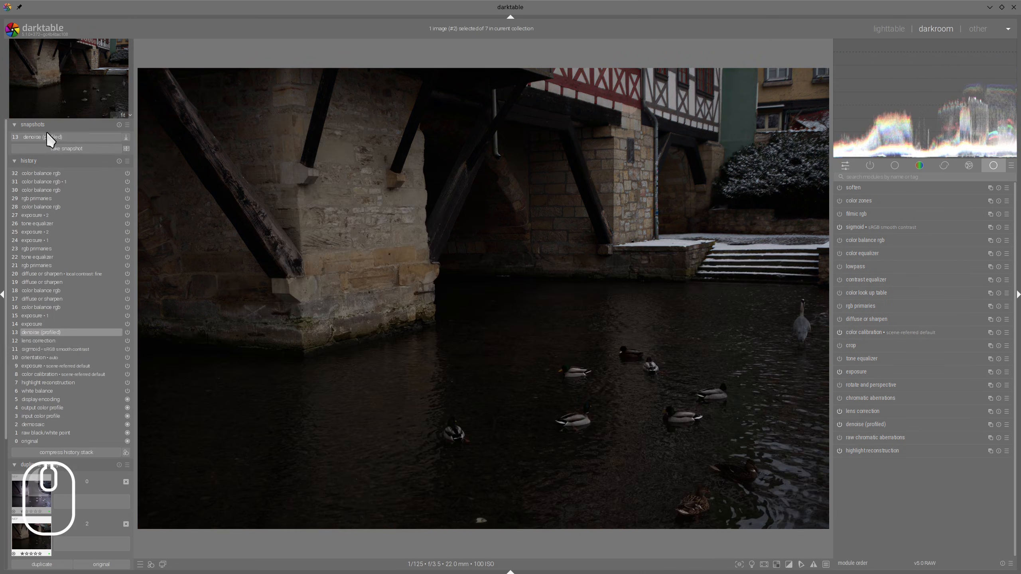
click(40, 173)
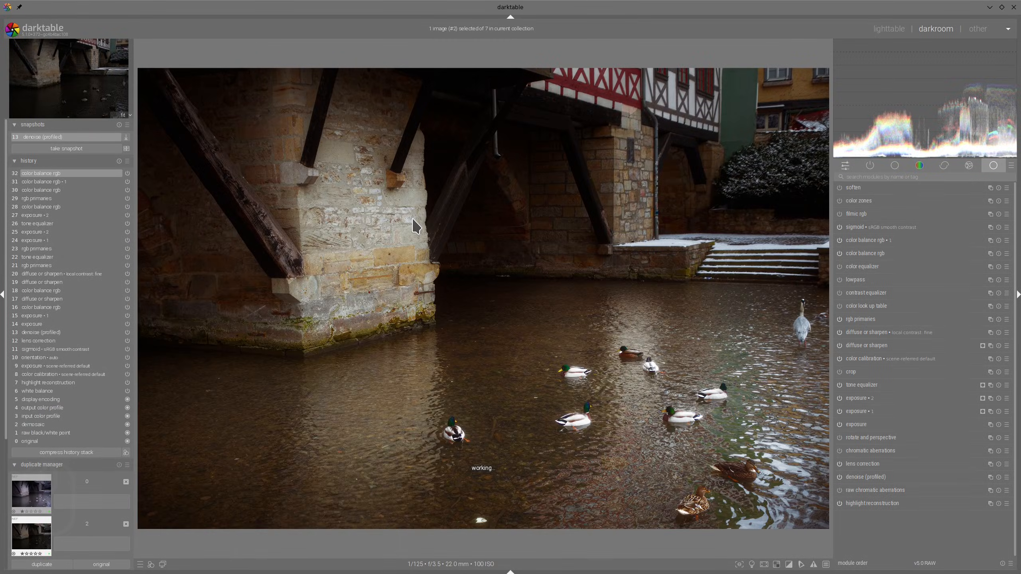
drag(233, 233, 135, 117)
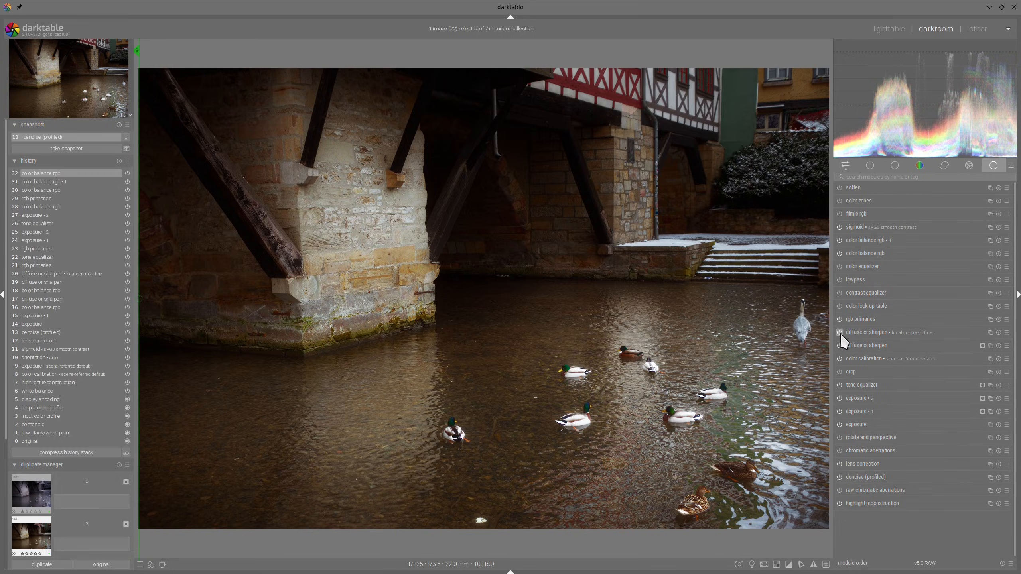
Step: Review the settings of the local contrast and the masked diffuse or sharpen instances
click(869, 332)
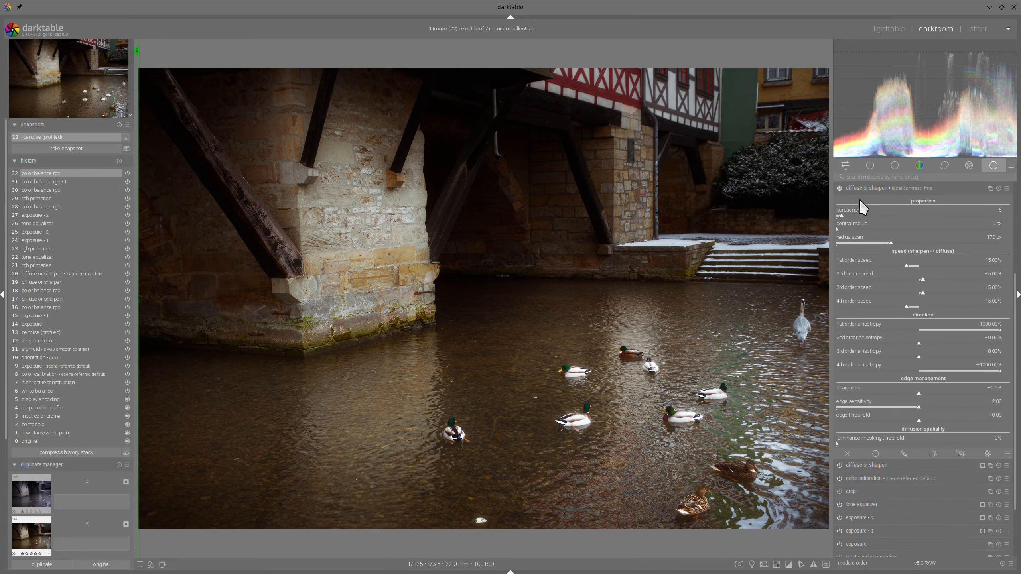
click(867, 188)
click(863, 345)
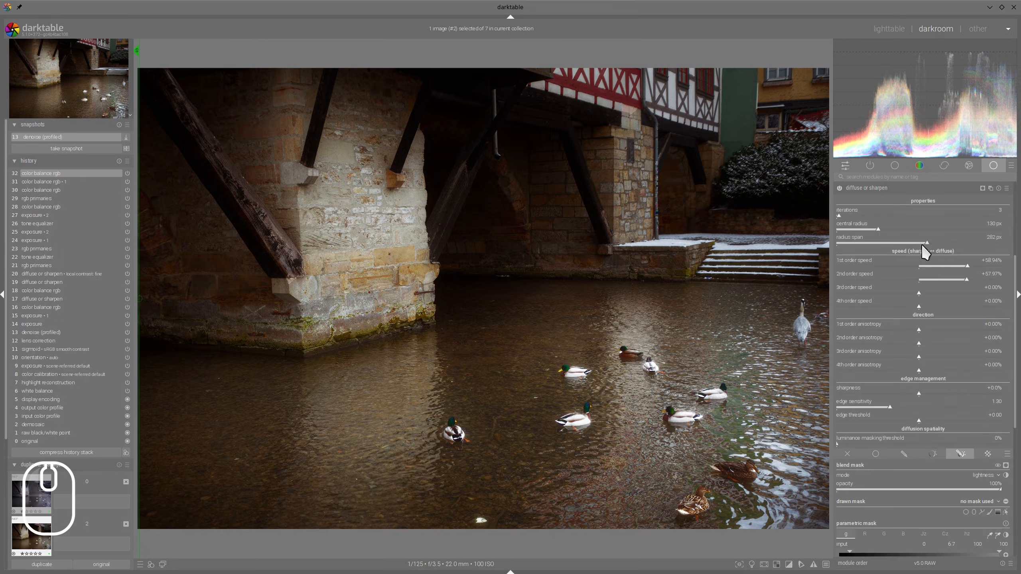
scroll(880, 188, down, 5)
click(877, 189)
Step: Compare the edit with the snowy village reference photo, viewing the edit with and without color assessment
key(alt+Tab)
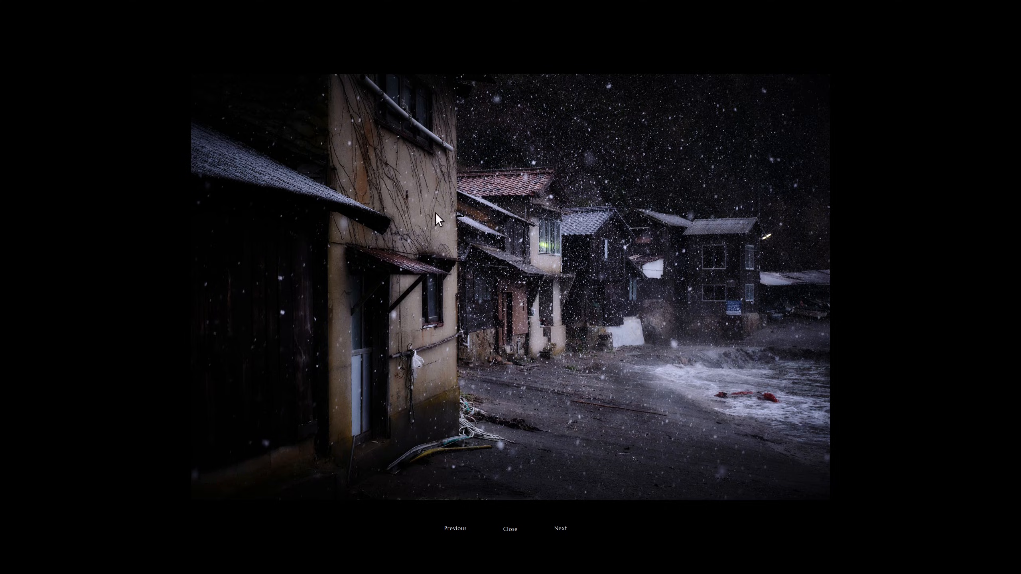
key(alt+Tab)
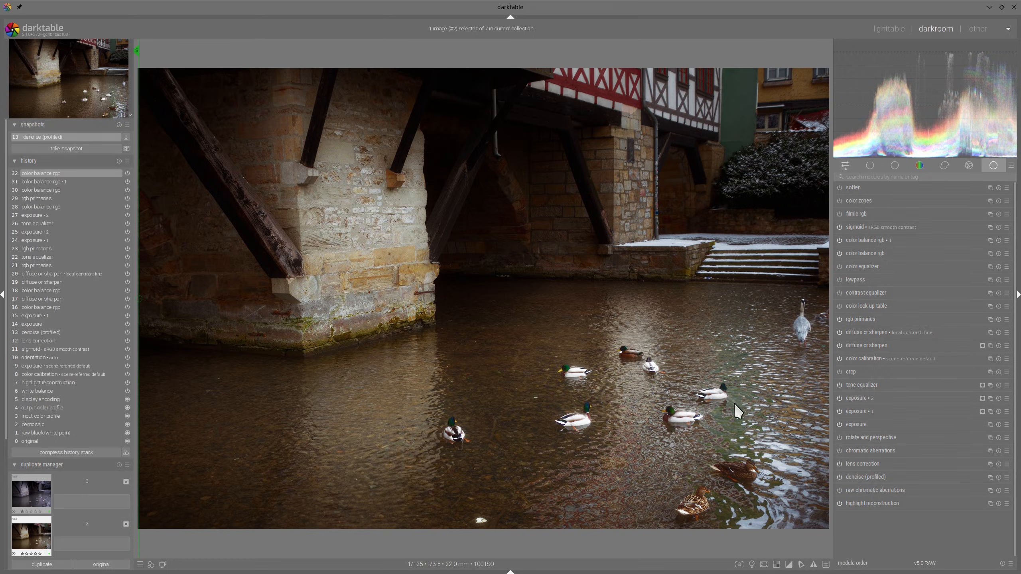
click(751, 565)
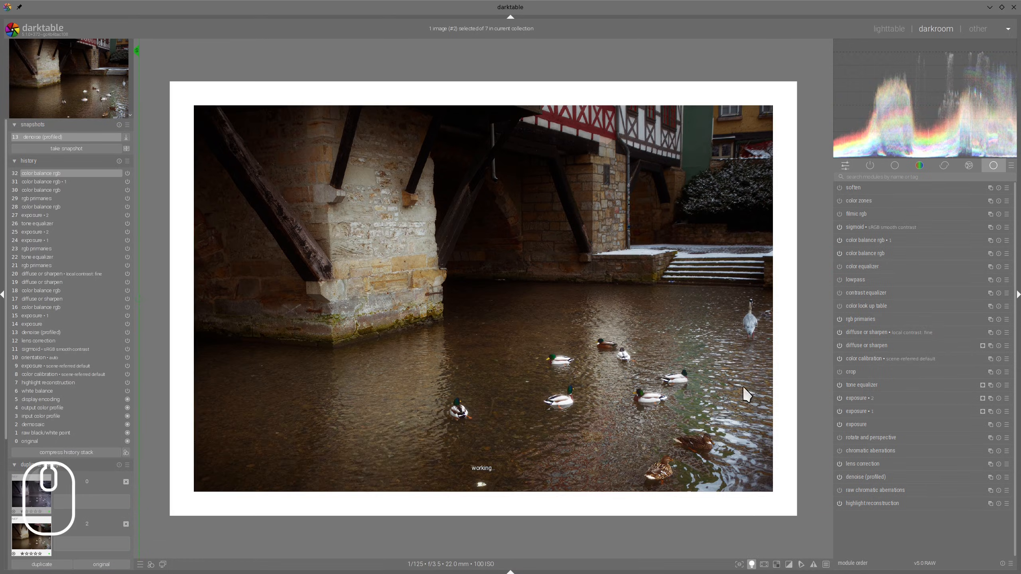
click(752, 564)
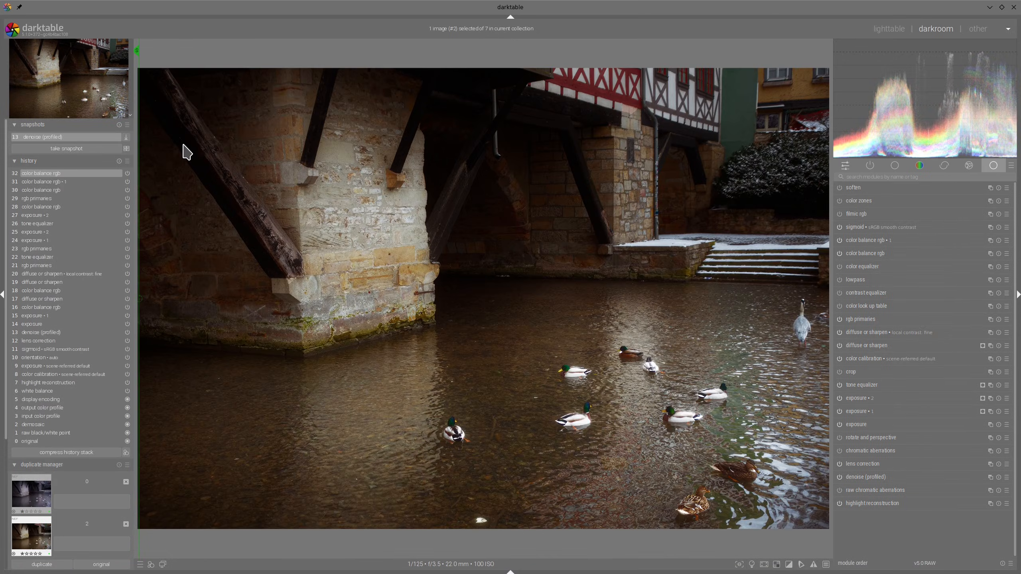
Step: Compare the snapshot and the finished edit side by side in full screen, and return to the normal view
click(125, 149)
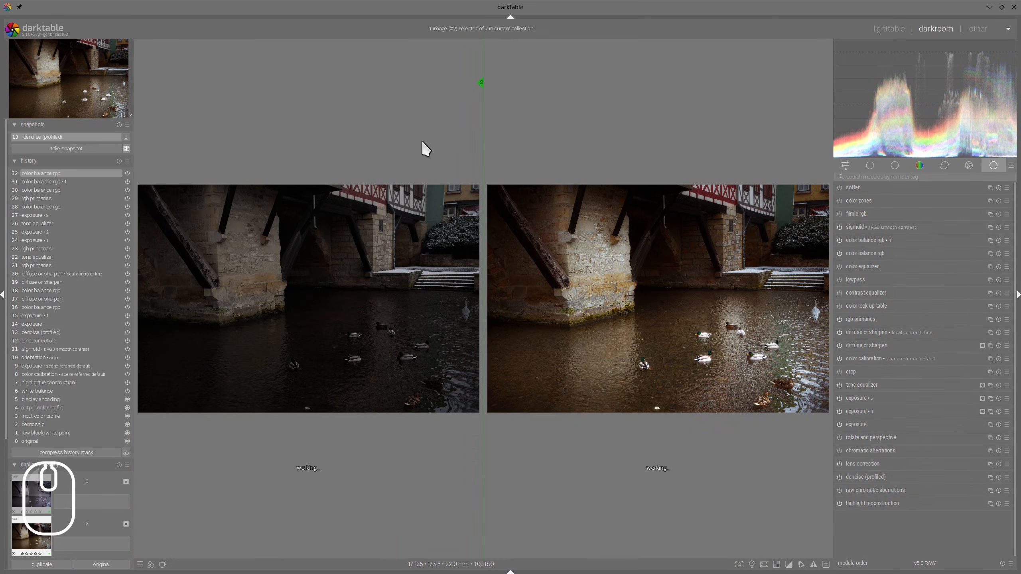
key(Tab)
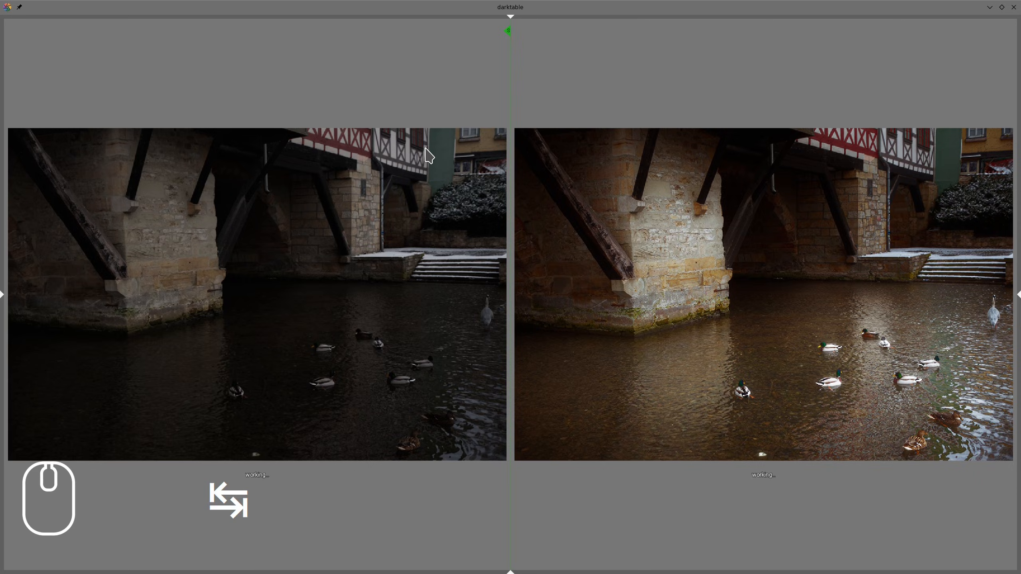
key(F11)
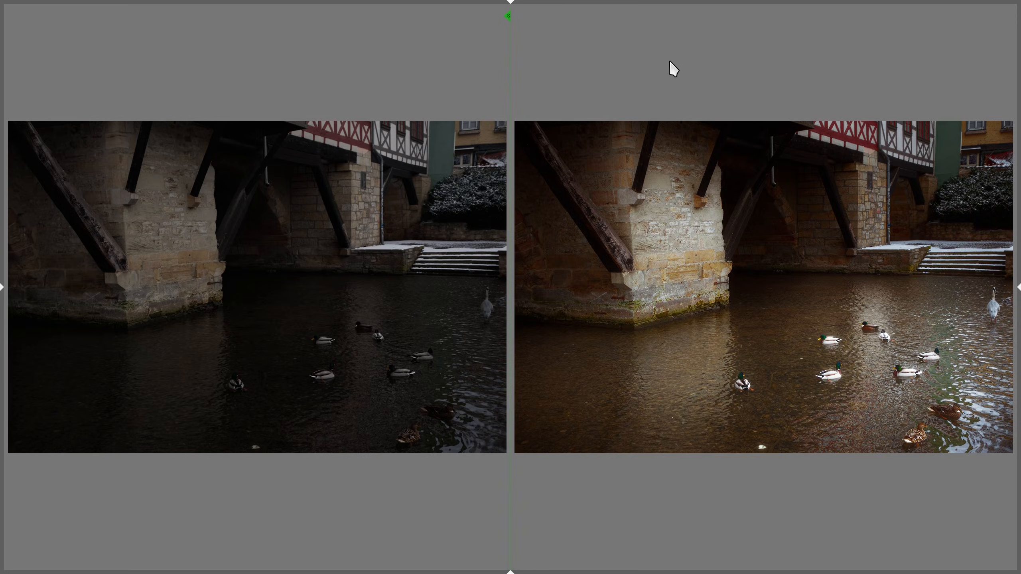
key(F11)
key(Tab)
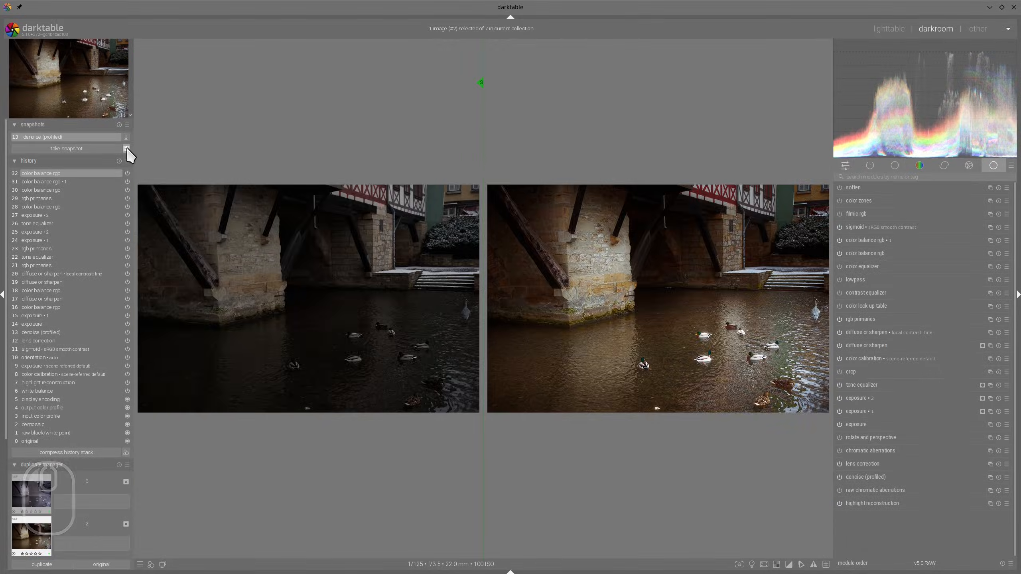
click(126, 148)
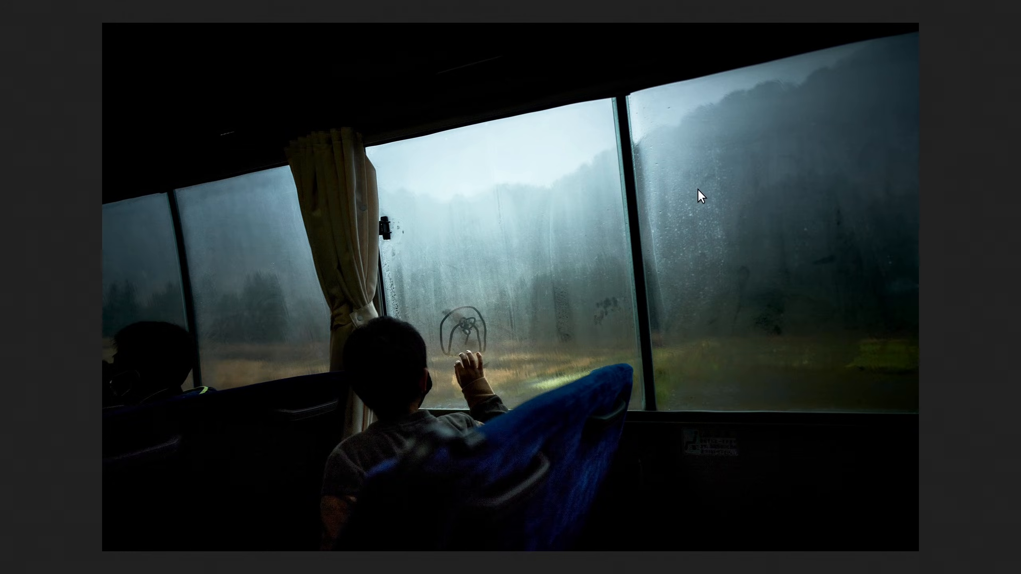
Step: Switch from the bus window reference to darktable and enable lens correction and denoise (profiled) on the portrait by the window
key(alt+Tab)
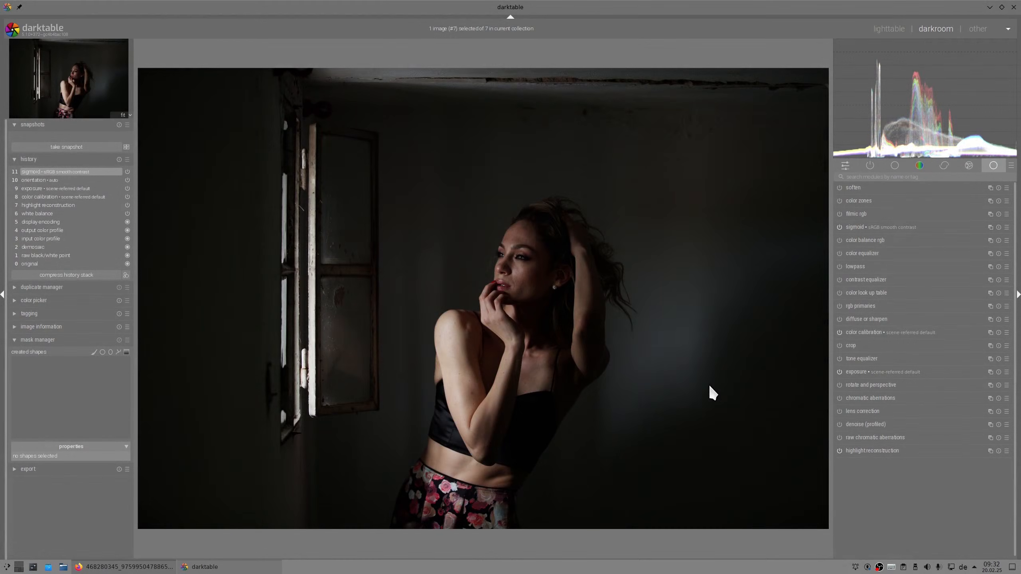
click(840, 411)
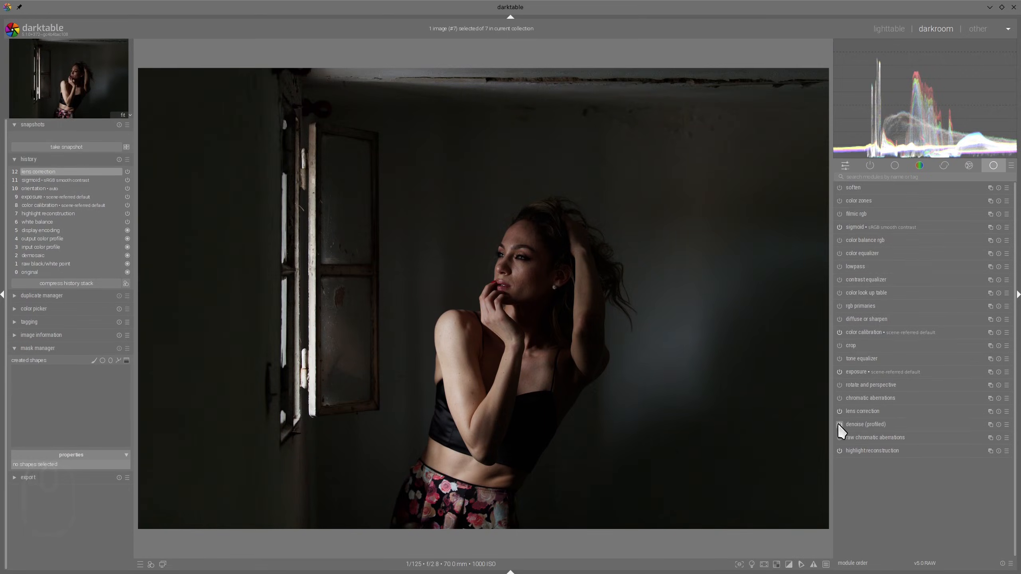
click(839, 424)
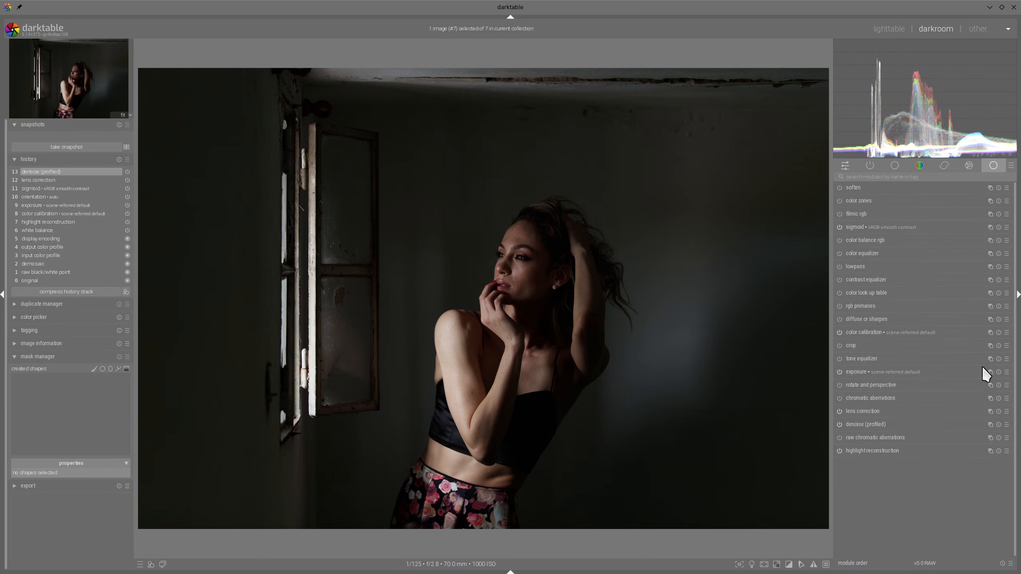
Step: Add a new exposure instance with a drawn and parametric mask, and draw a path mask around the woman's face
right_click(990, 372)
click(962, 443)
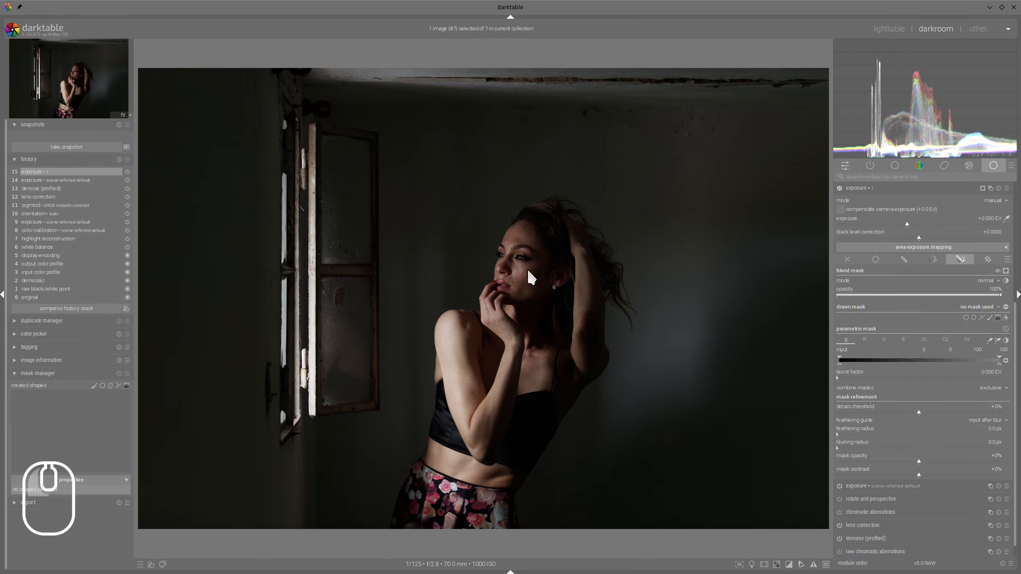
click(981, 318)
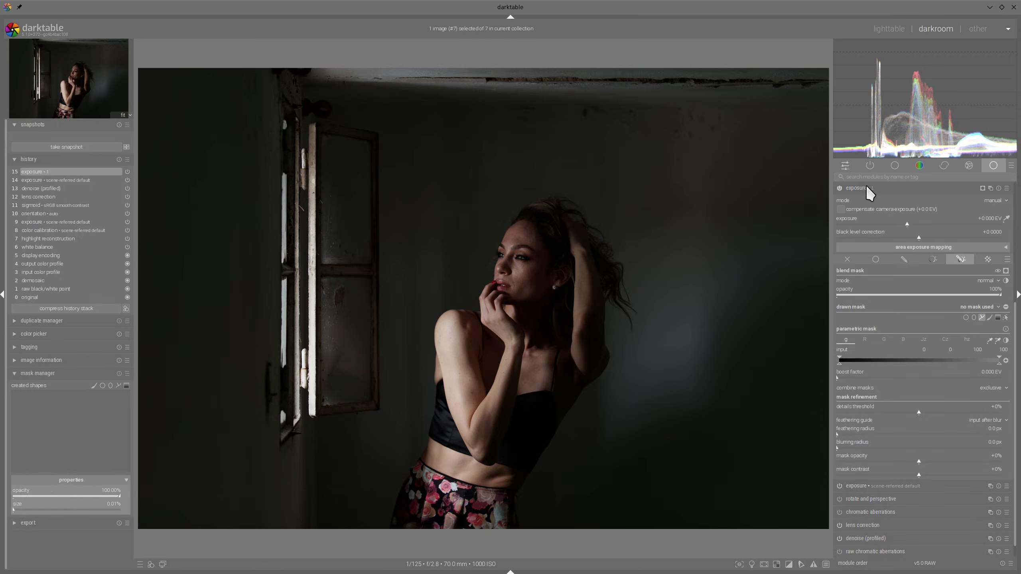
click(521, 238)
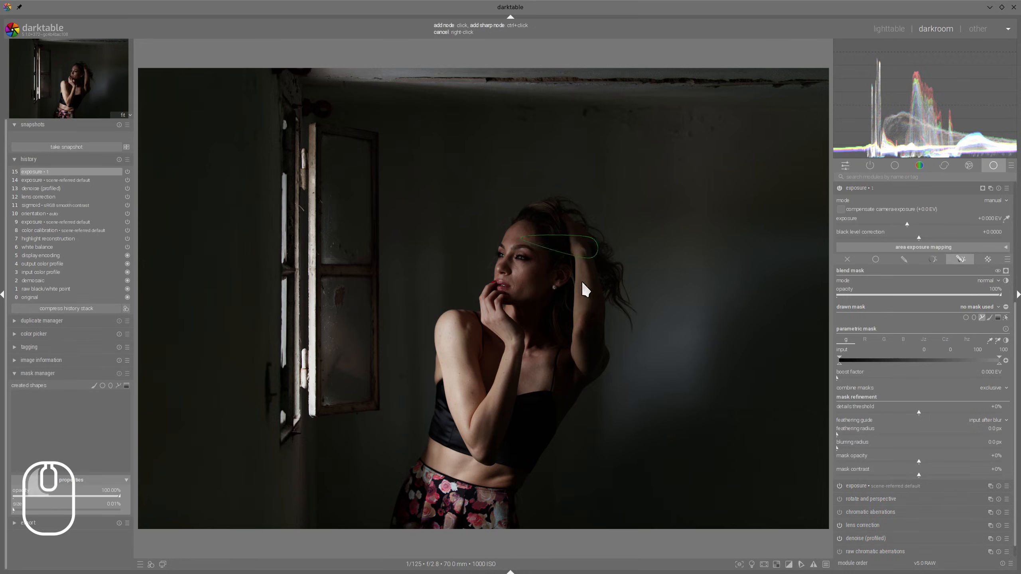
click(573, 292)
click(525, 287)
right_click(525, 287)
drag(549, 261, 542, 256)
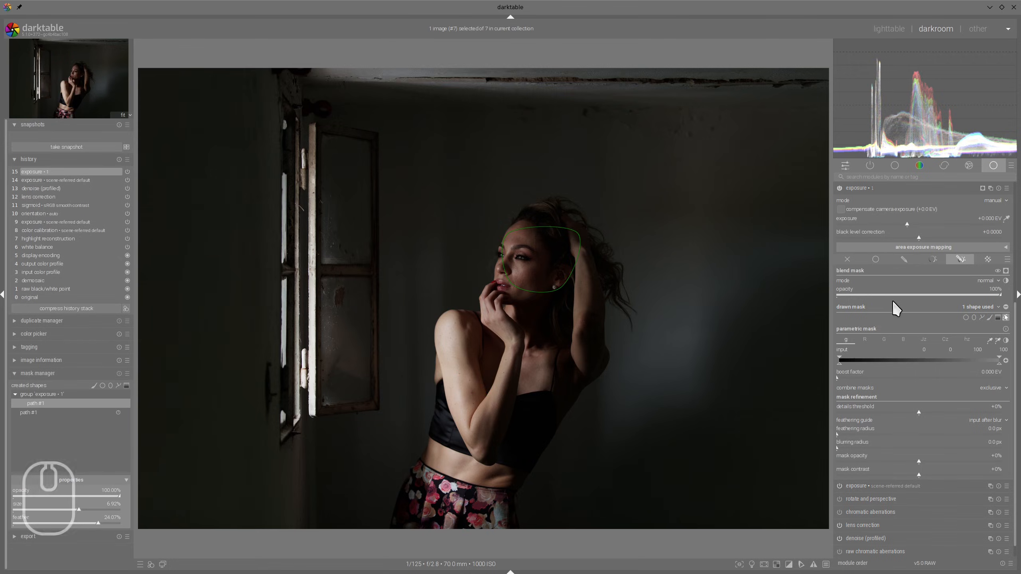
Step: Set the masked exposure to +1.345 EV with a feathering radius of 141.3 px, compare it on and off, and collapse it
drag(916, 225, 945, 222)
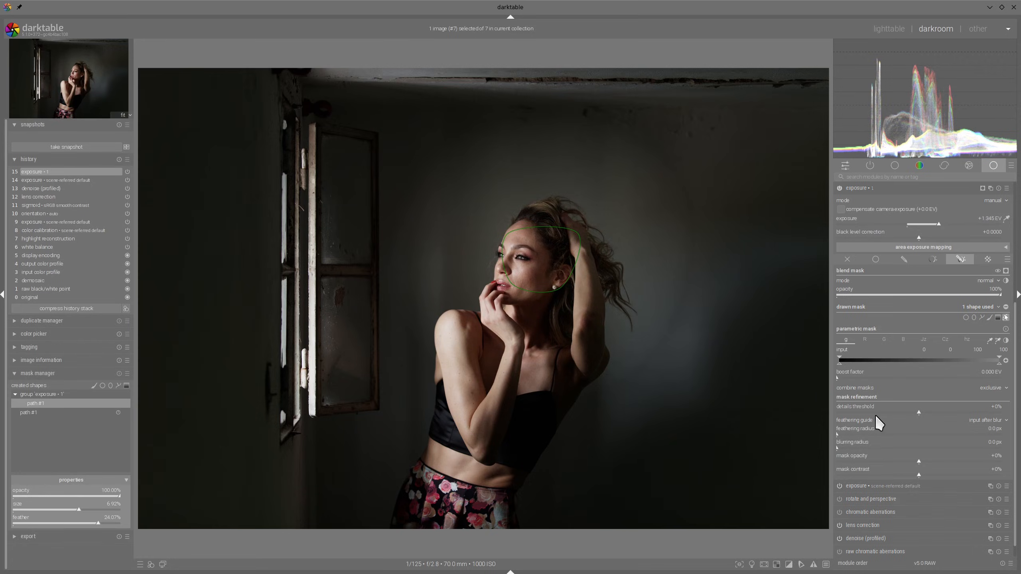
drag(878, 434, 930, 436)
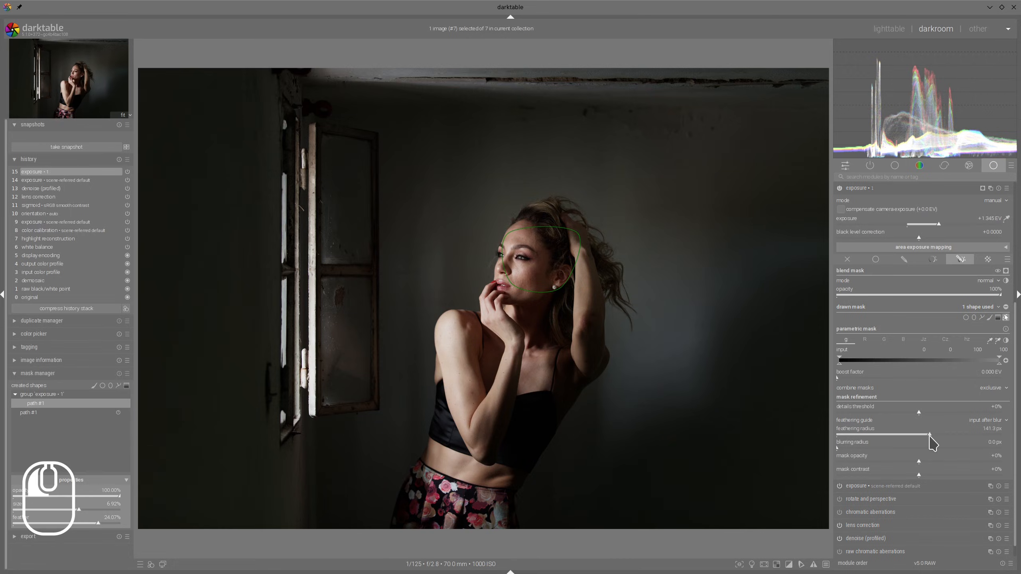
scroll(908, 334, up, 3)
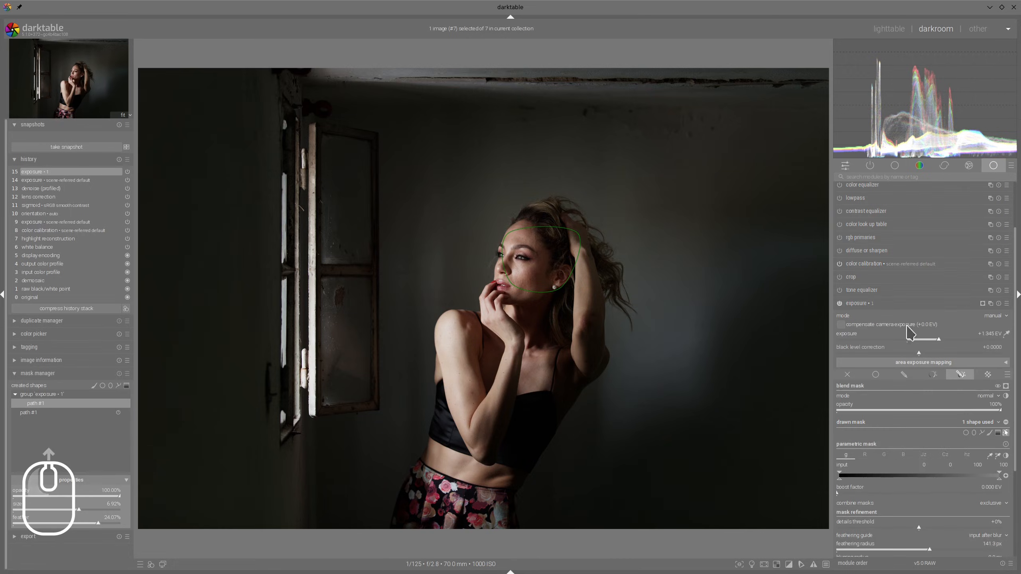
click(839, 303)
click(839, 304)
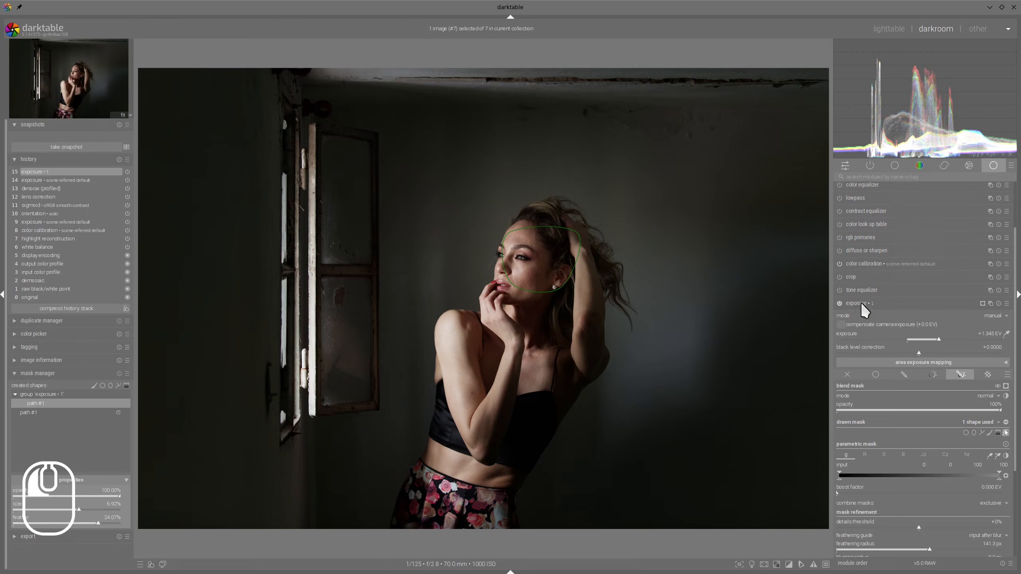
click(863, 304)
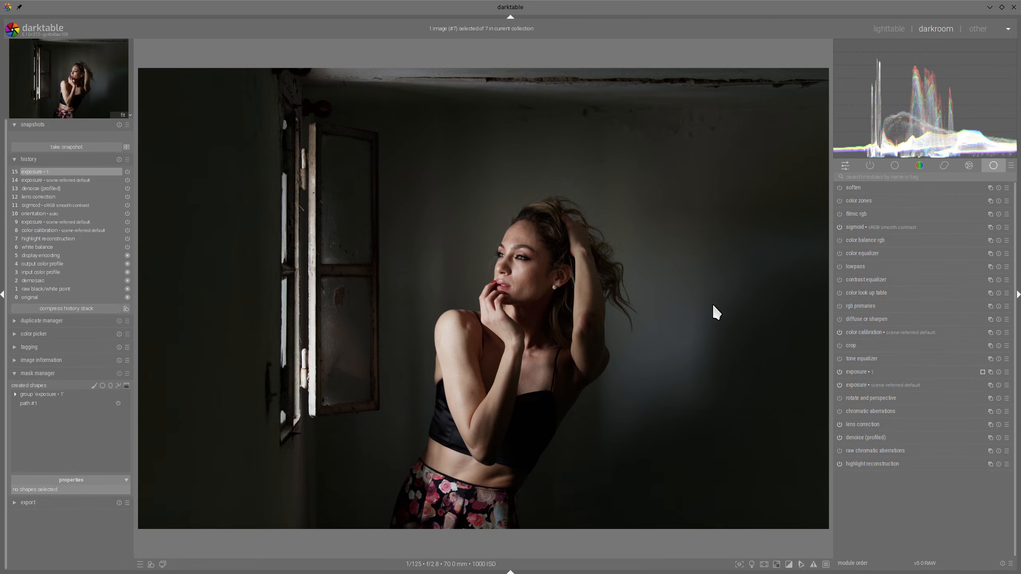
Step: Enable color balance rgb and set the perceptual brilliance to -16.43% for shadows and +36.71% for highlights
click(838, 238)
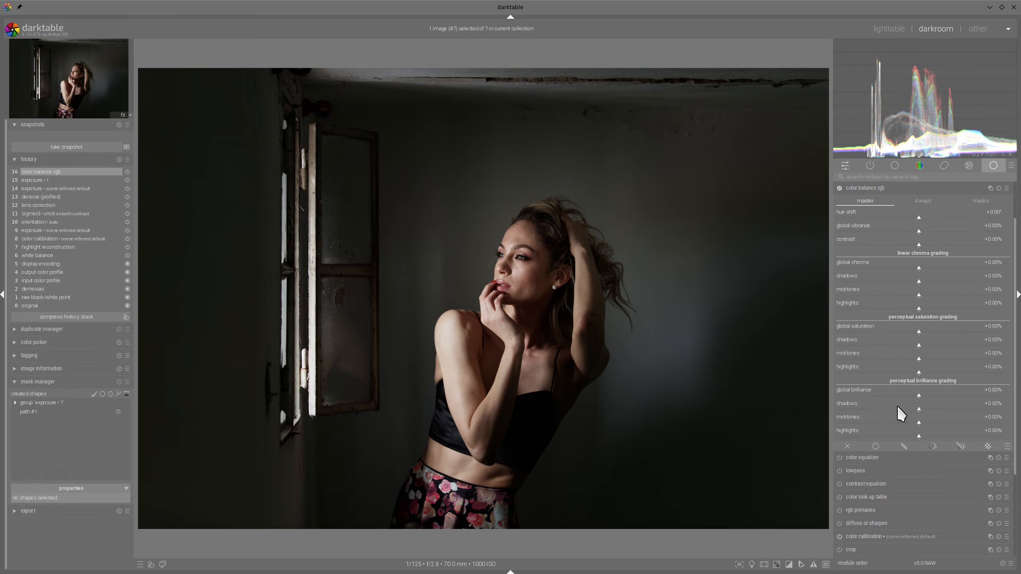
click(897, 405)
click(940, 432)
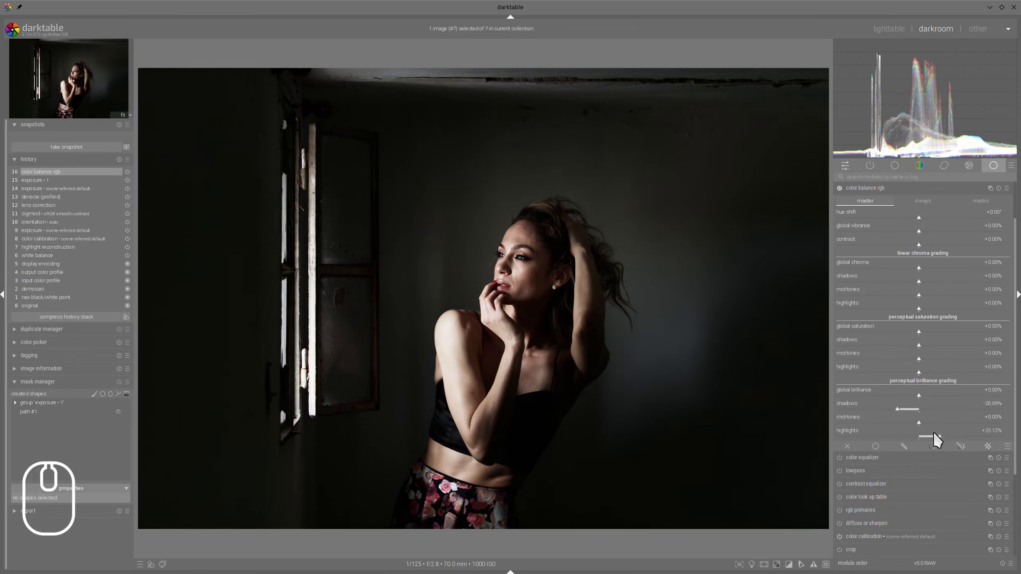
click(906, 410)
click(949, 436)
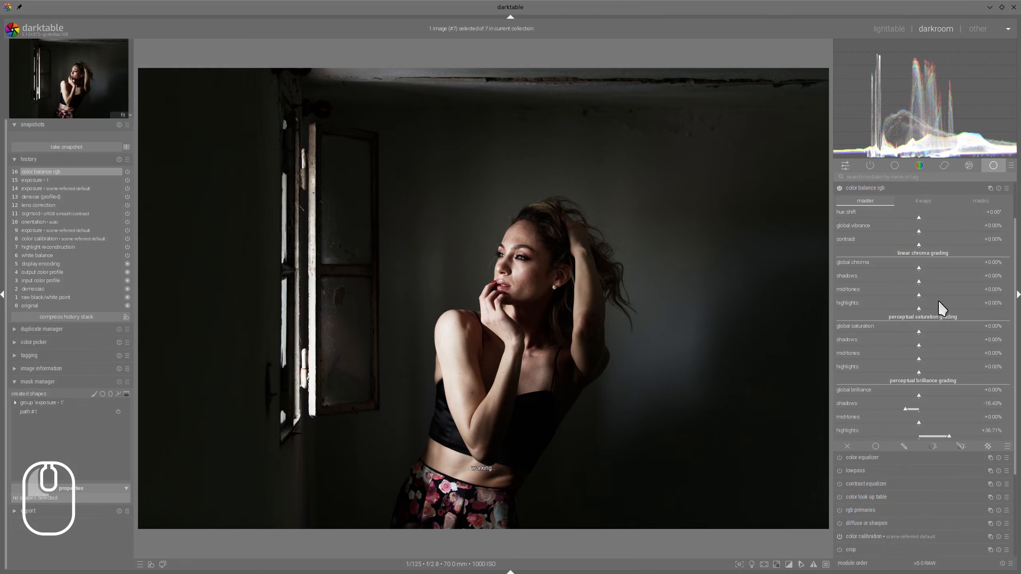
Step: Set color balance rgb's power luminance to +2.54%, its shadows fall-off to 131.58%, mask middle-gray fulcrum to 22.22% and highlights fall-off to 129.71%
click(923, 200)
click(927, 376)
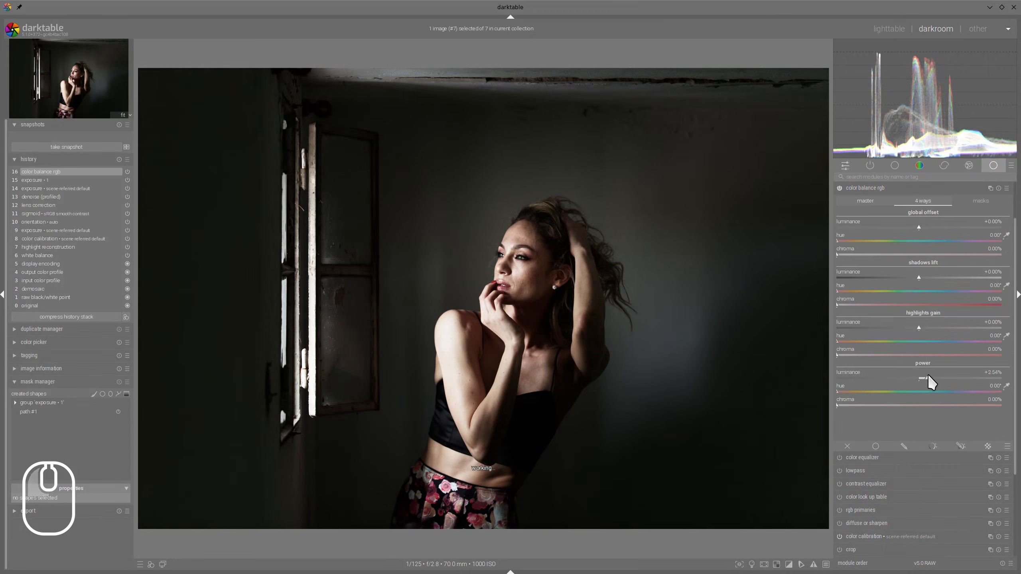
click(973, 202)
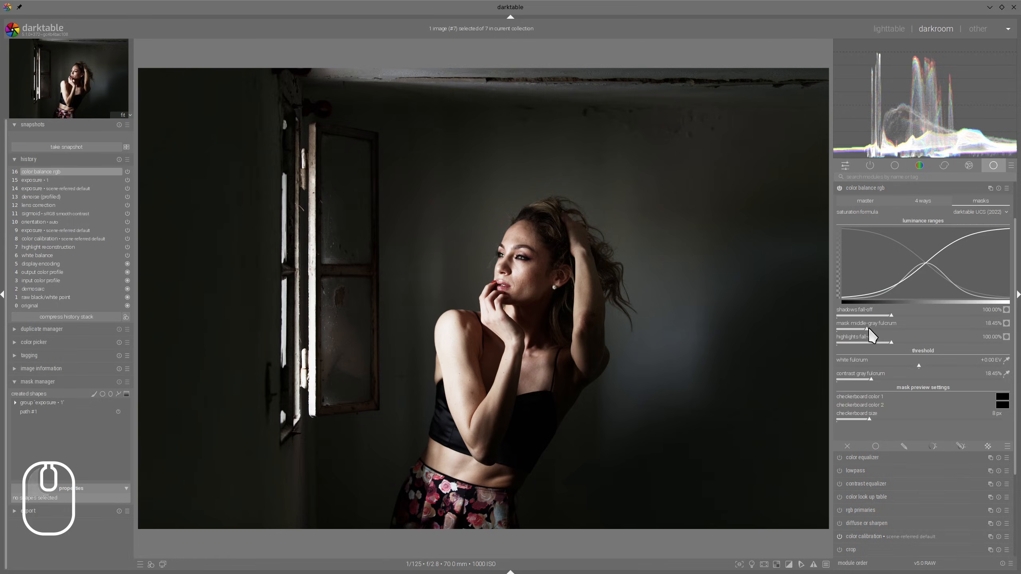
drag(868, 329, 908, 344)
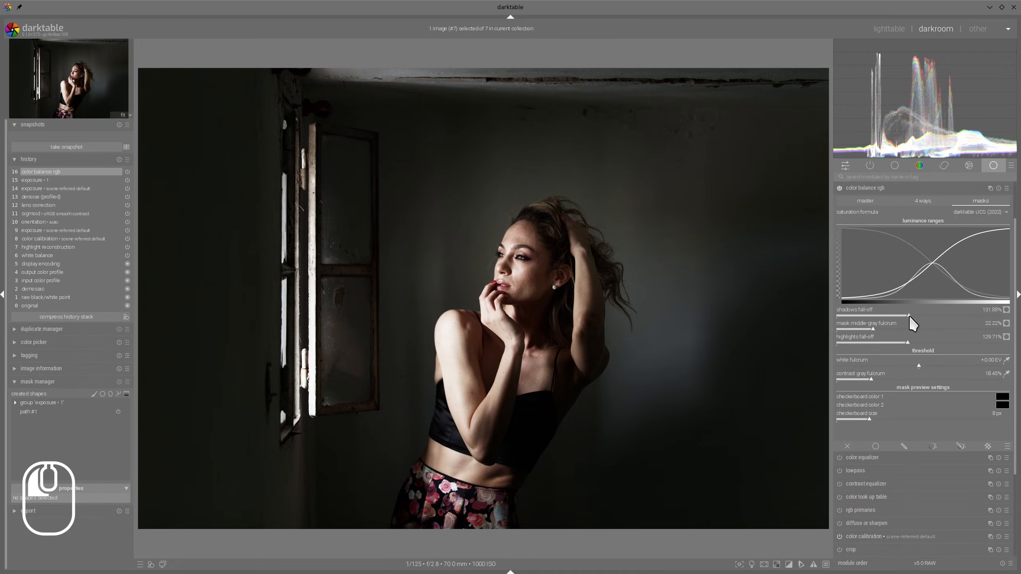
click(866, 186)
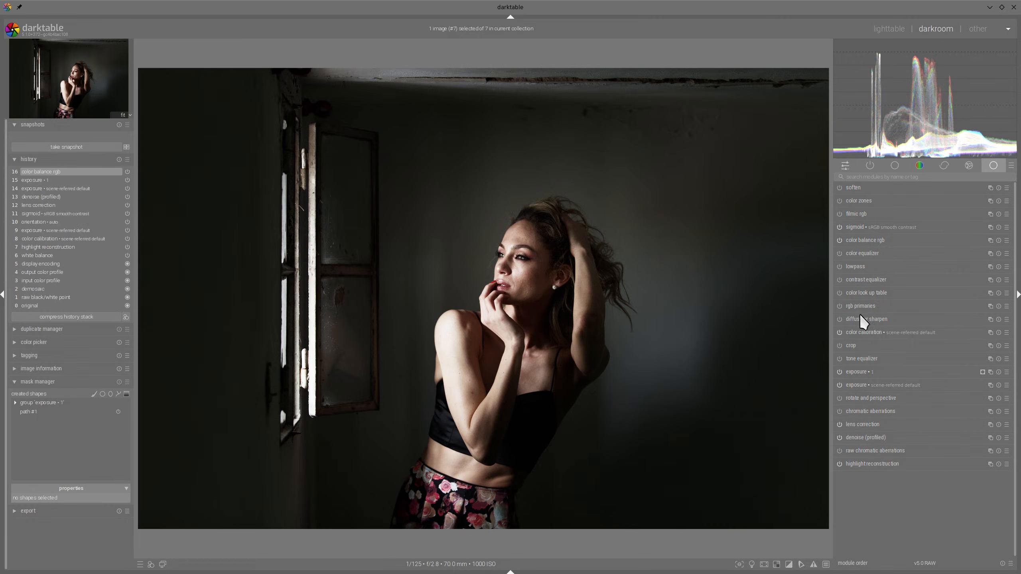
Step: Enable diffuse or sharpen with 3 iterations, a radius span of 259 px, 1st order speed of +66.18% and 2nd order speed of +66.67%
click(839, 319)
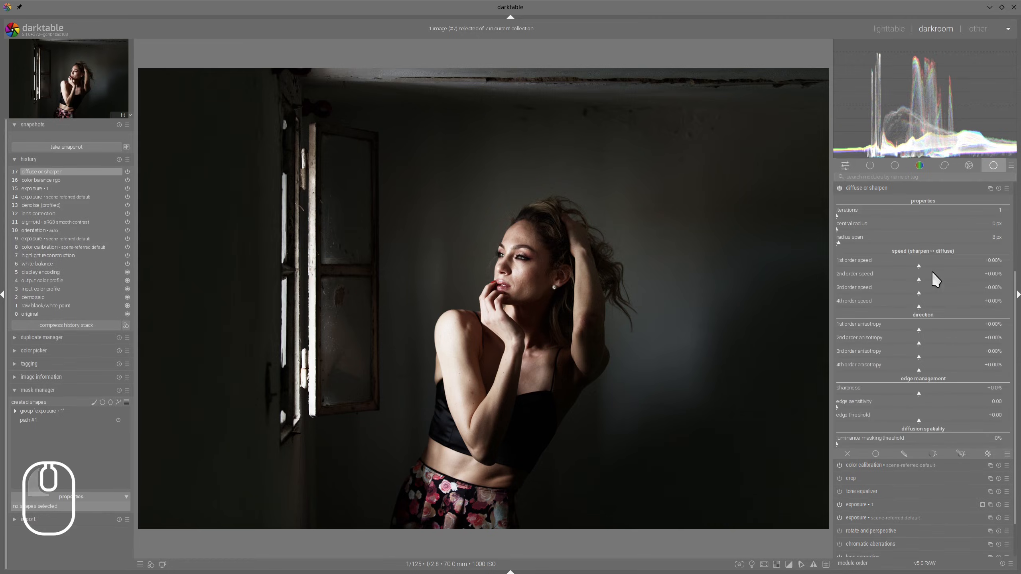
drag(932, 272, 974, 266)
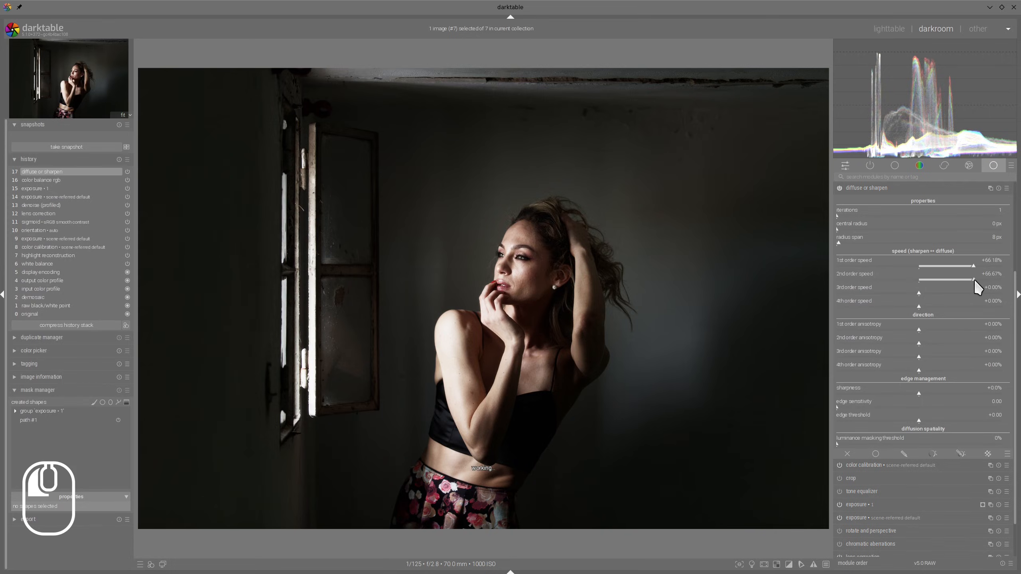
drag(893, 243, 921, 243)
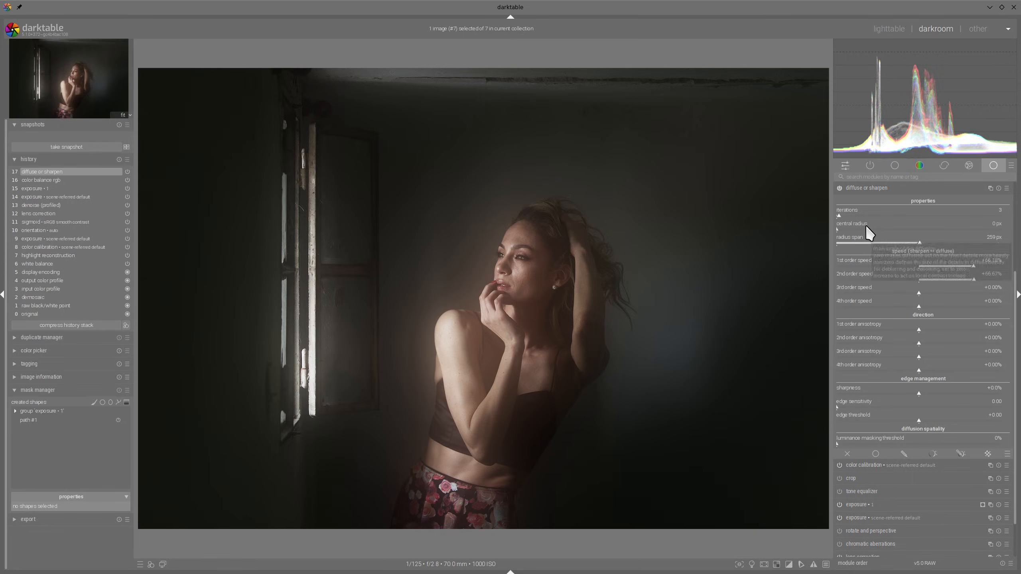
Step: Compare the portrait with diffuse or sharpen on and off, and set its central radius to 61 px
click(752, 564)
click(752, 564)
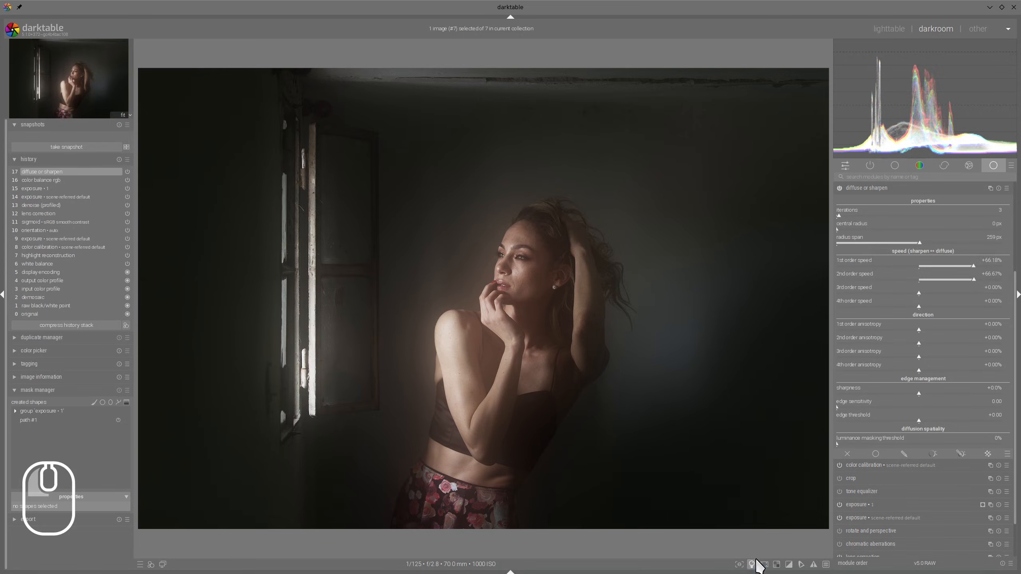
click(840, 188)
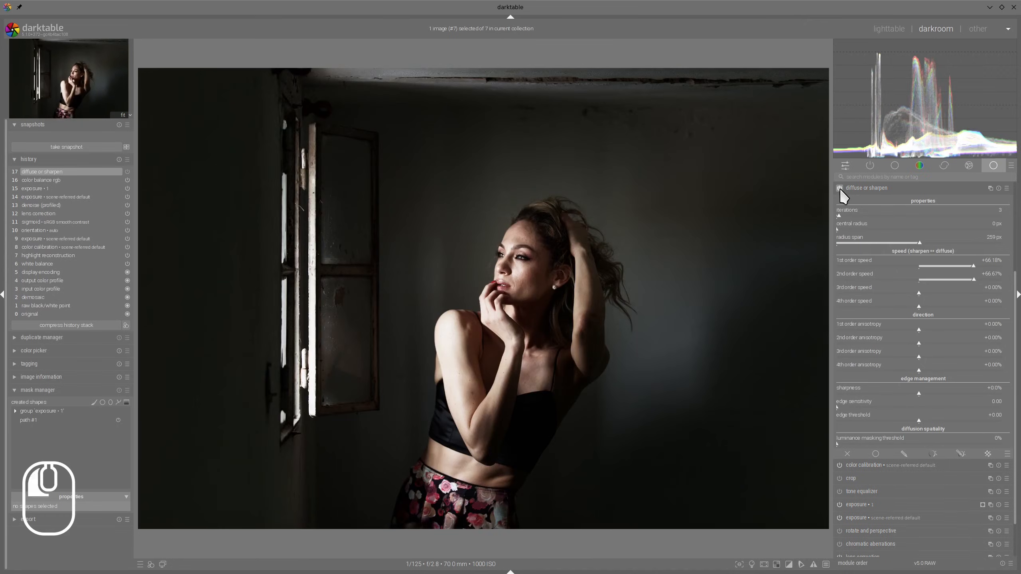
click(839, 188)
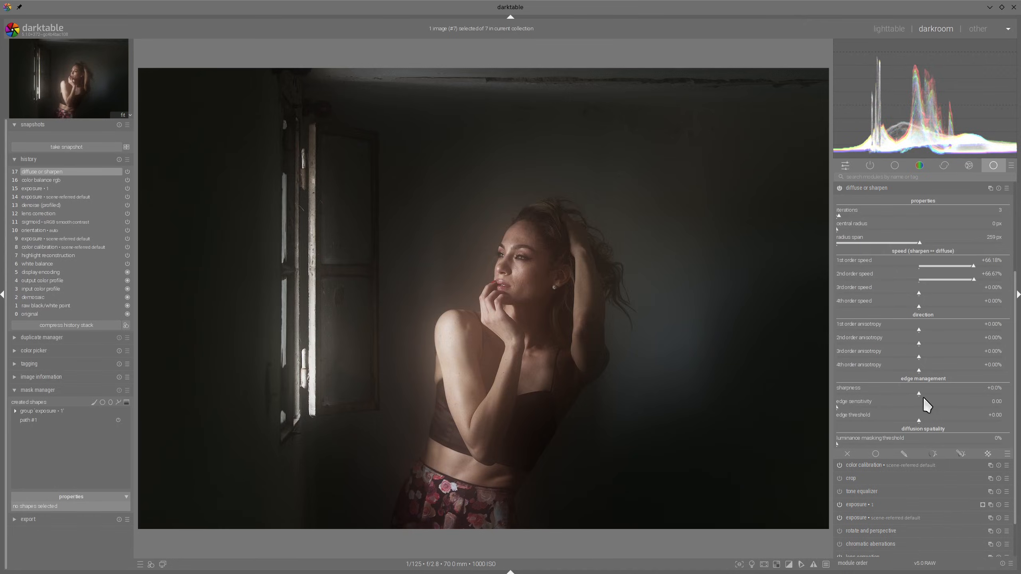
drag(841, 228, 859, 238)
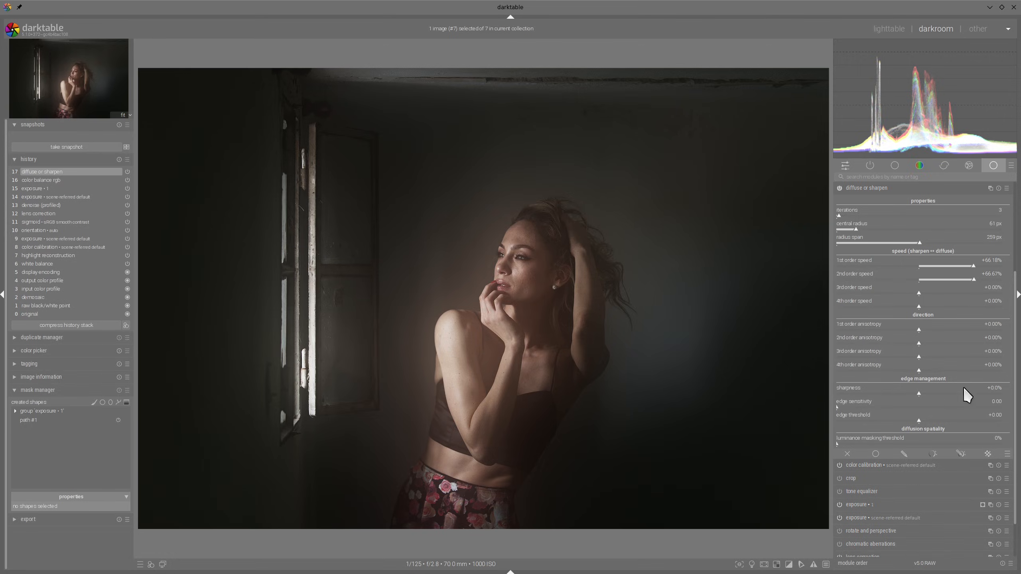
Step: Add a drawn and parametric mask to diffuse or sharpen that fades out the darkest tones up to 8.6, with a feathering radius of 67.6 px
click(961, 454)
scroll(920, 278, down, 3)
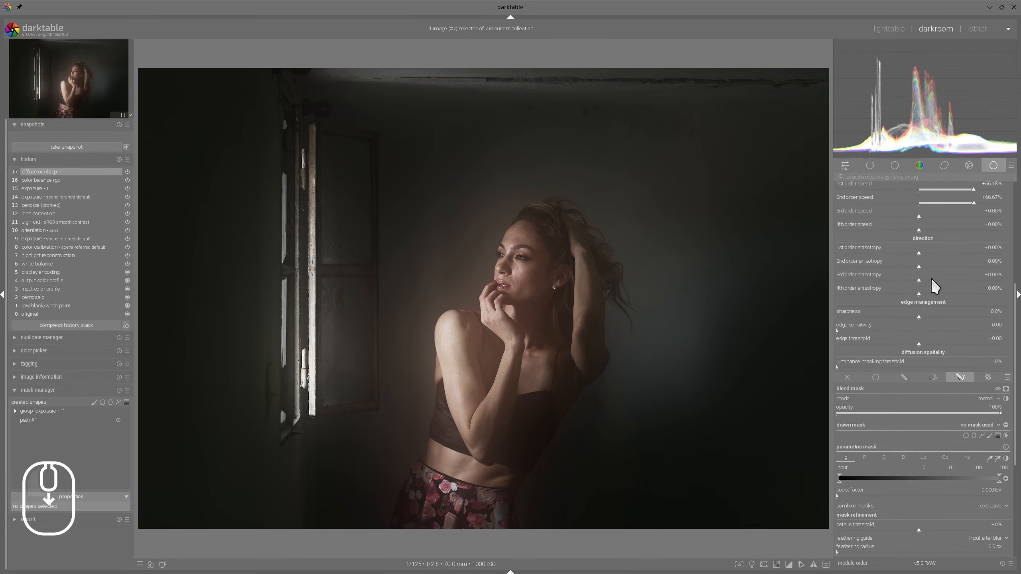
drag(840, 476, 855, 476)
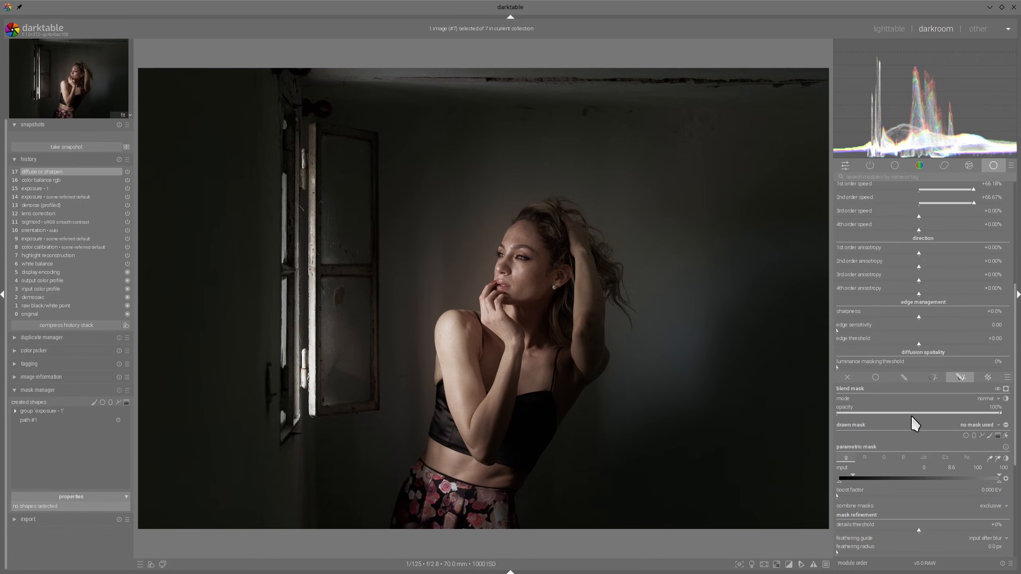
scroll(912, 416, down, 1)
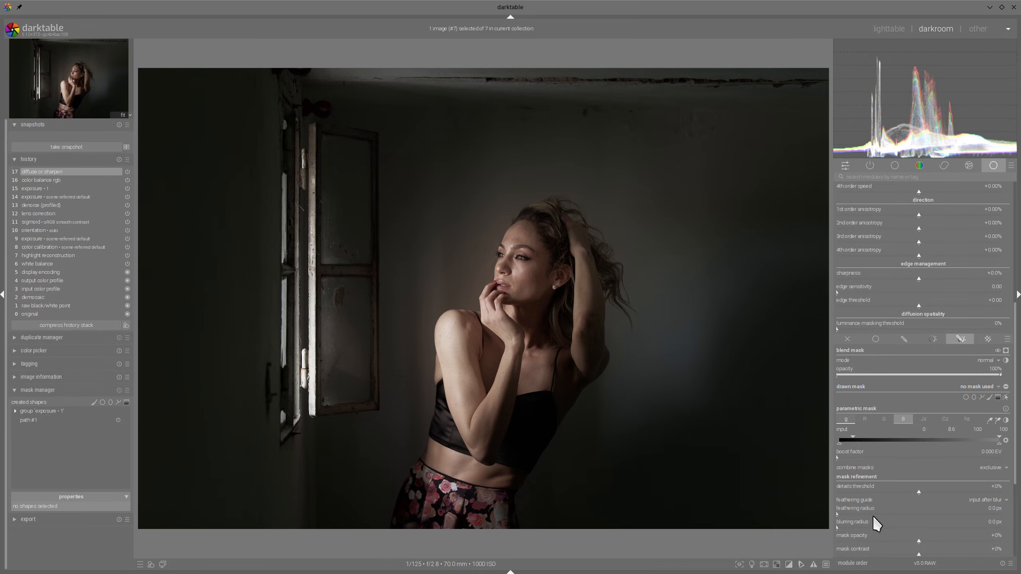
drag(873, 516, 881, 514)
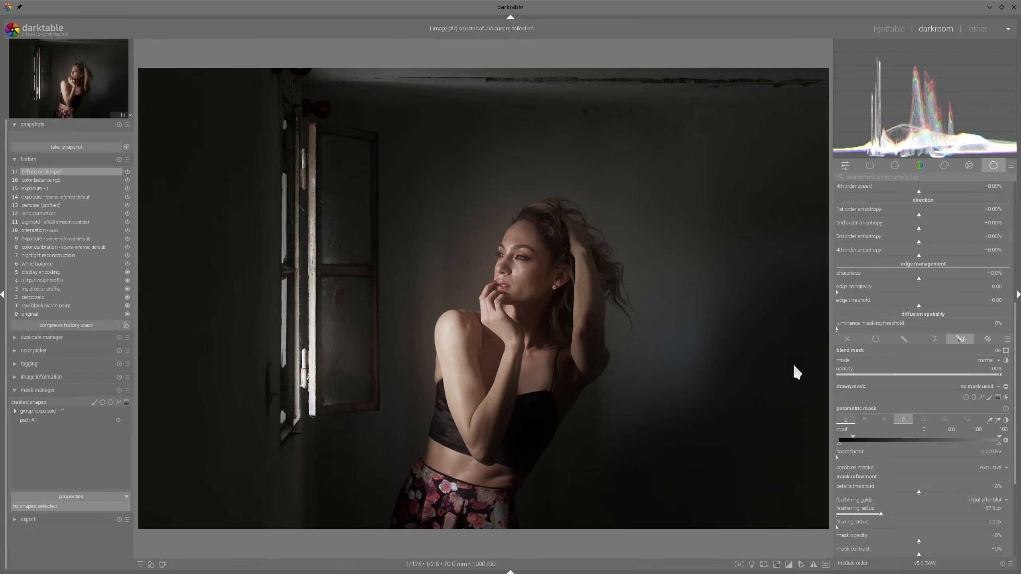
Step: Change the diffuse or sharpen blend mode to lightness and compare the module on and off
click(990, 361)
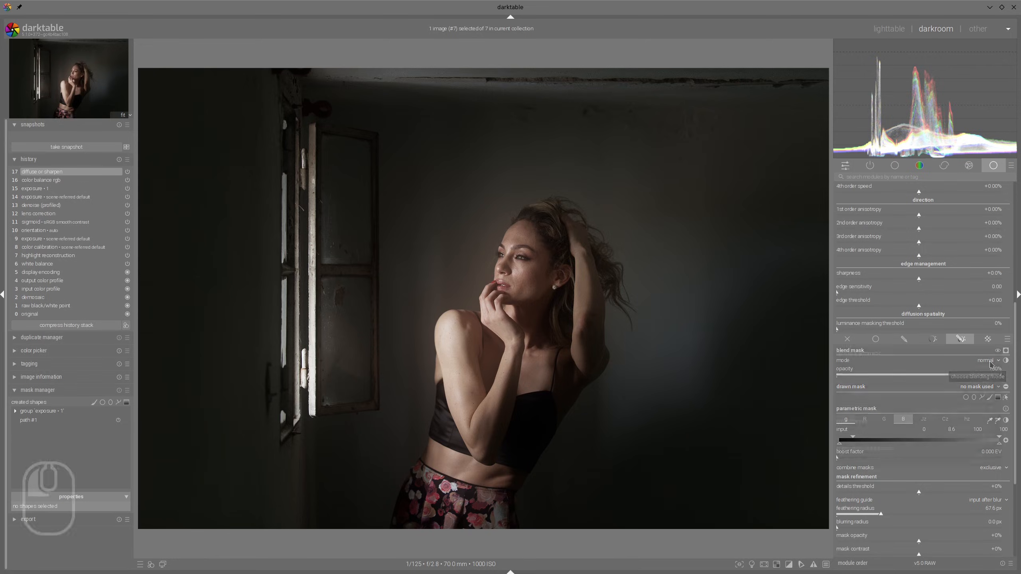
click(981, 455)
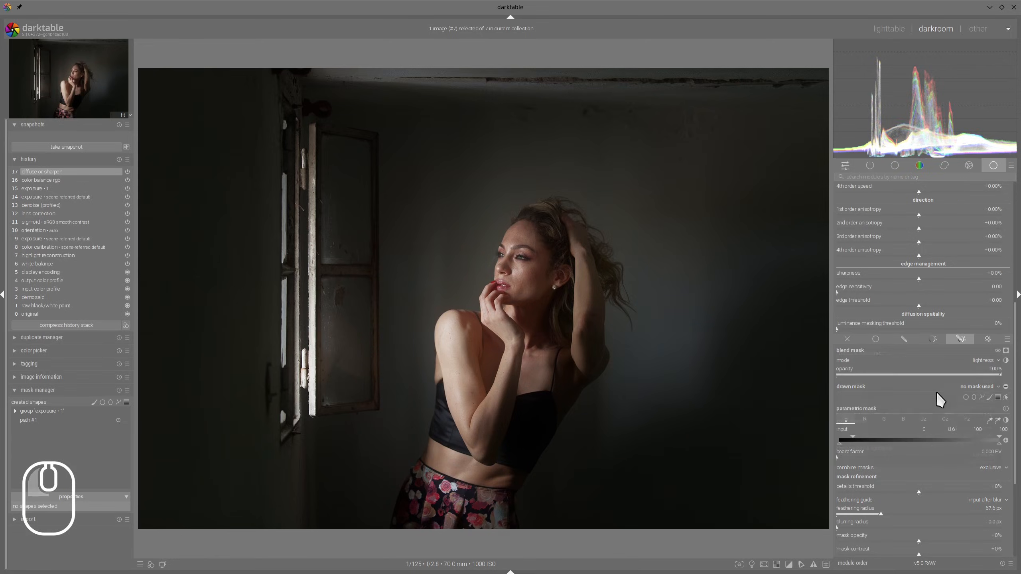
scroll(856, 283, up, 4)
click(840, 227)
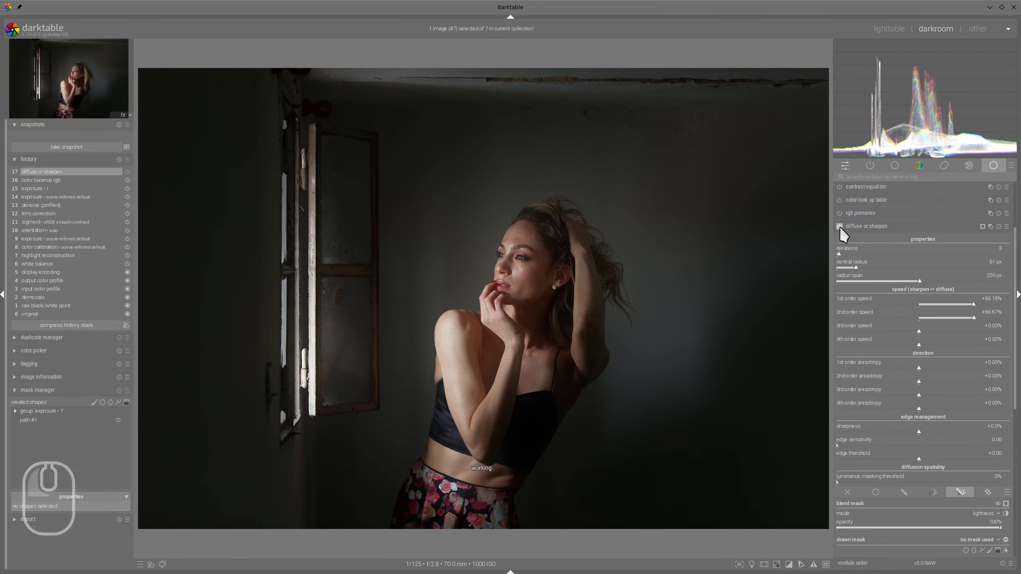
click(840, 227)
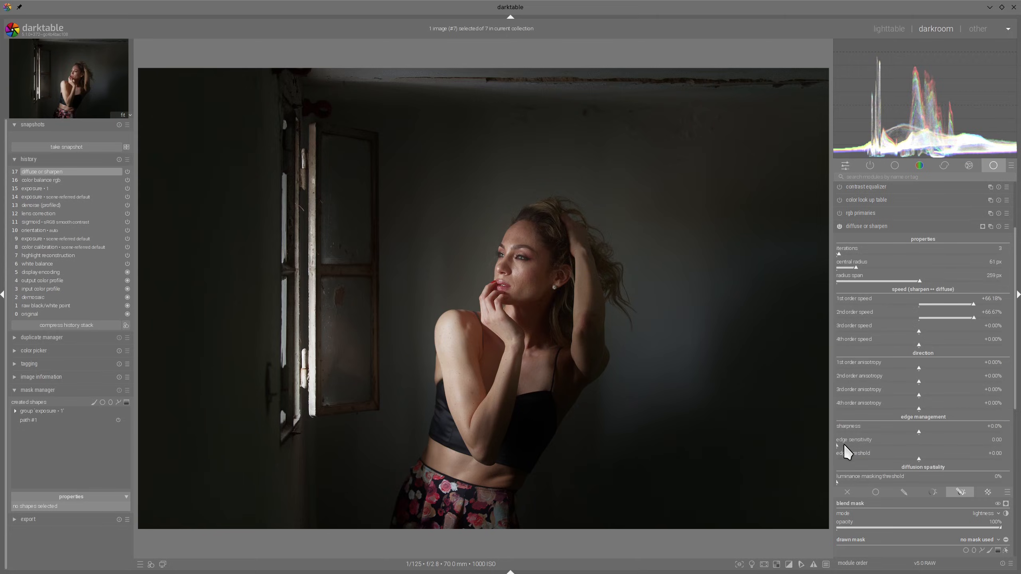
Step: Set the diffuse or sharpen edge sensitivity to 0.11, review its mask settings and collapse the module
drag(846, 444, 843, 448)
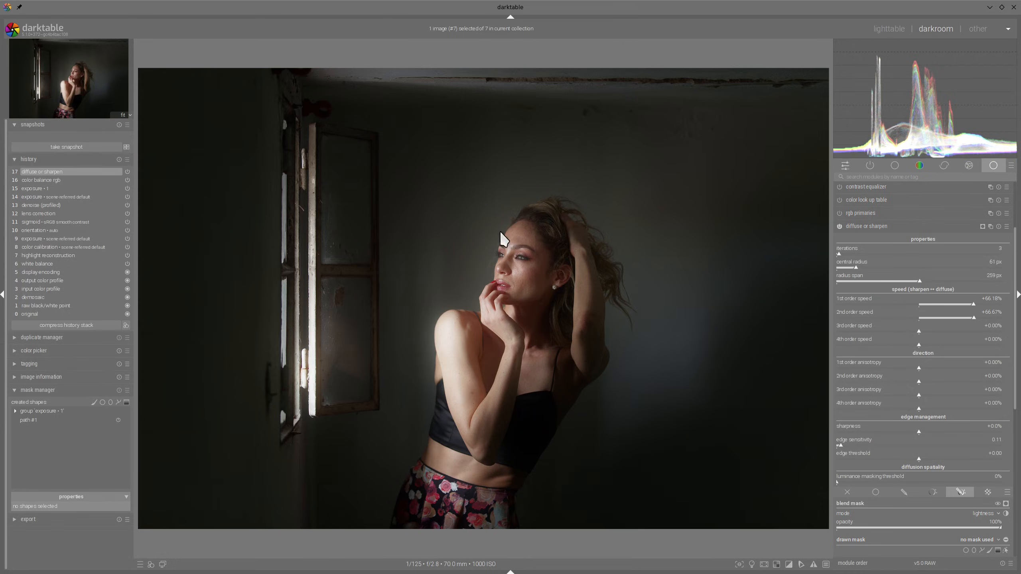
click(839, 226)
scroll(846, 231, down, 5)
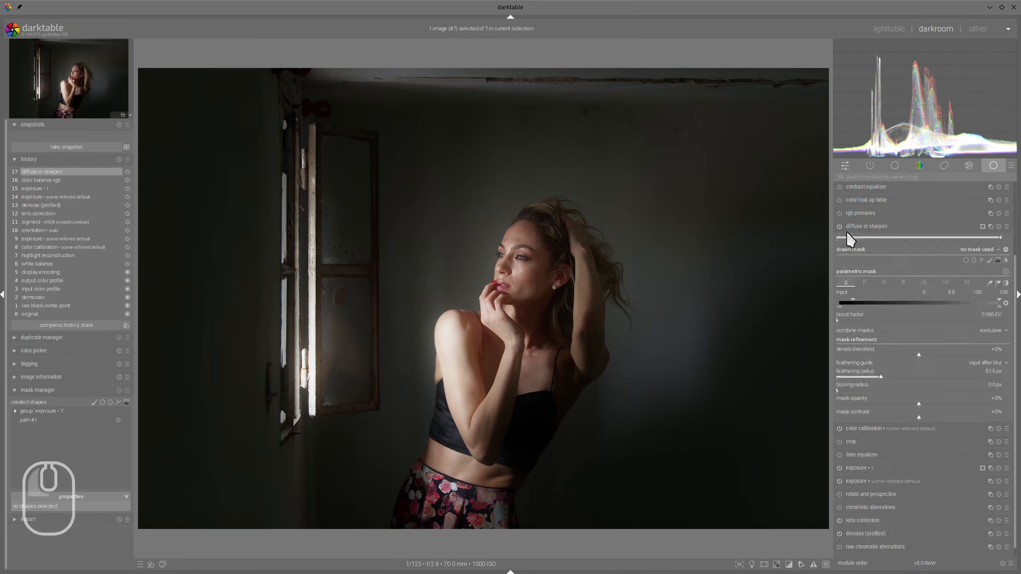
scroll(431, 375, up, 2)
scroll(433, 374, down, 2)
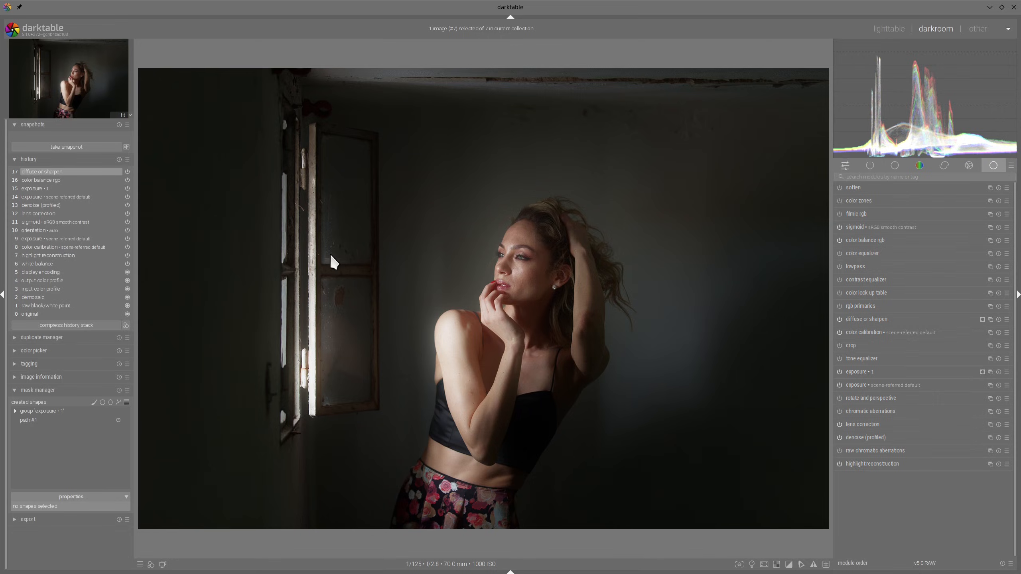
mouse_move(289, 213)
mouse_down()
mouse_move(275, 307)
mouse_move(337, 370)
mouse_move(295, 205)
mouse_up()
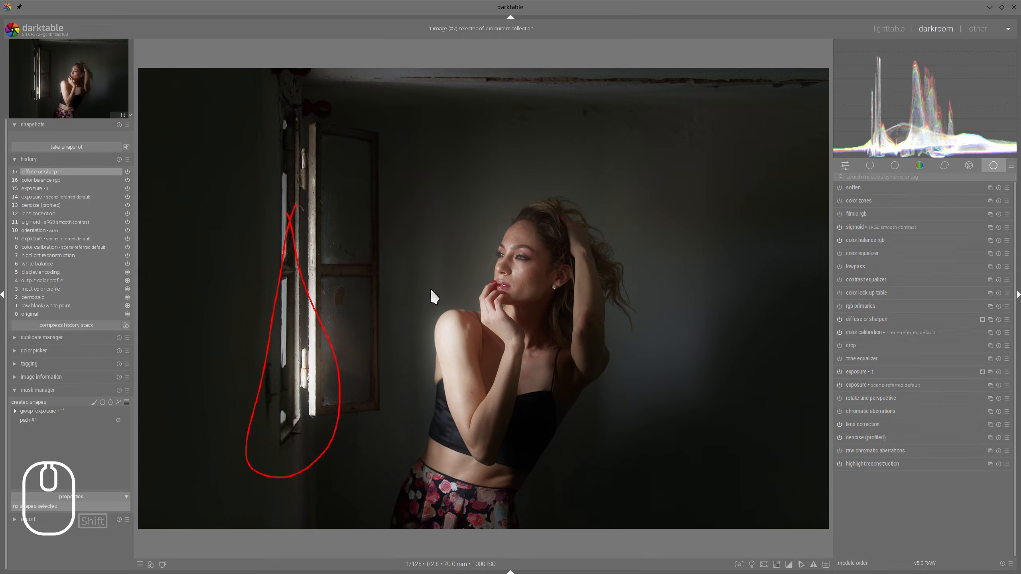
drag(431, 290, 434, 286)
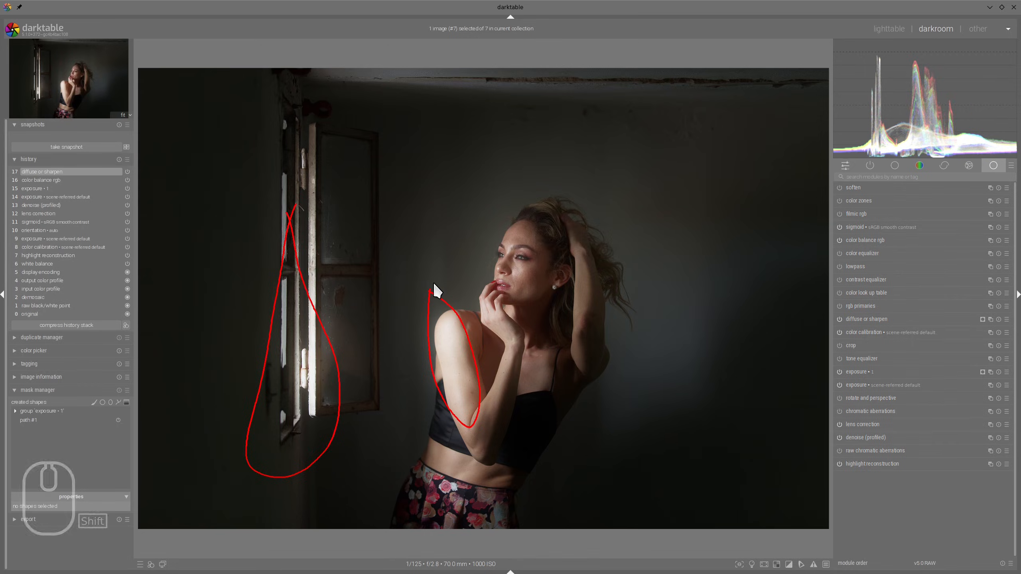
key(alt+F11)
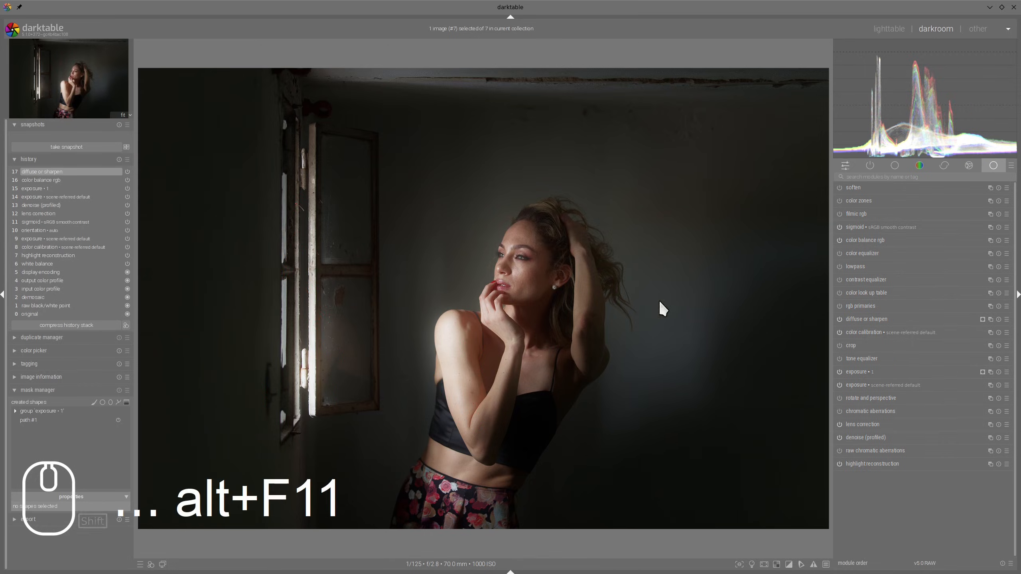
Step: Enable tone equalizer and pull the brightest end of its advanced curve down to about -1.3 EV
click(839, 359)
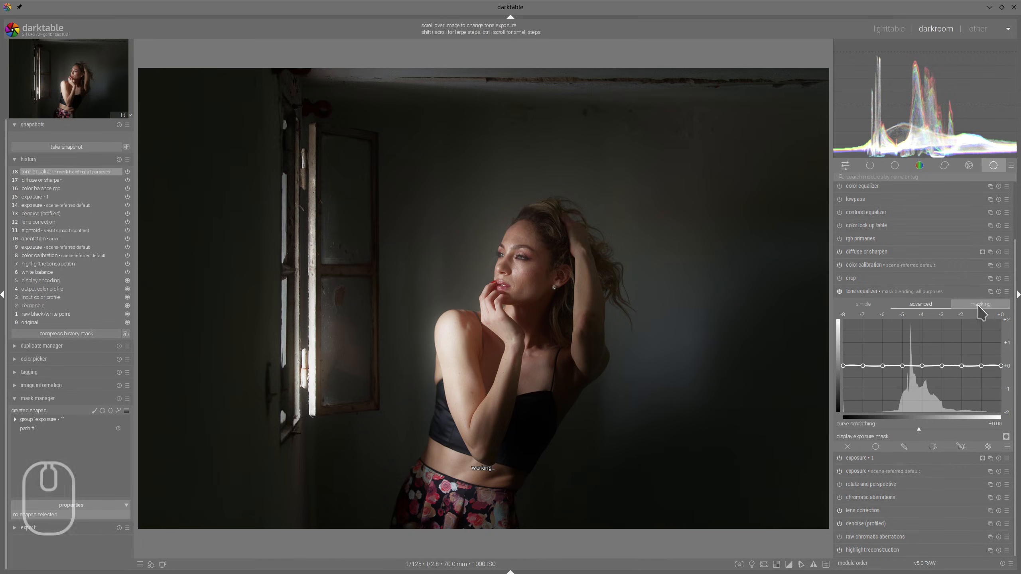
drag(1002, 345, 1003, 363)
scroll(1004, 365, down, 3)
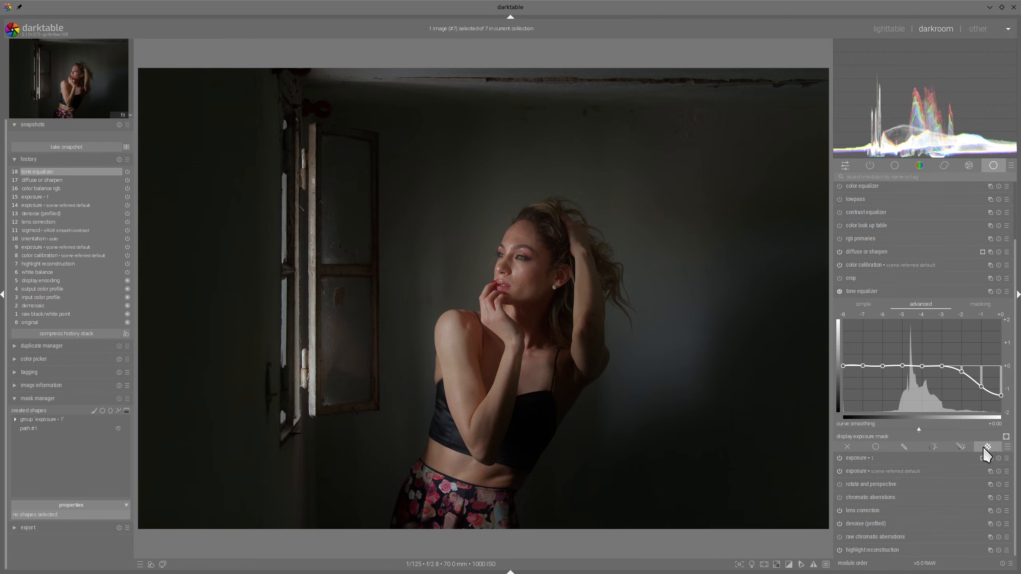
Step: Add a drawn and parametric mask to tone equalizer, draw a path around the bright window edge, reduce its feather to 11.24% and shift it down
click(960, 446)
click(981, 402)
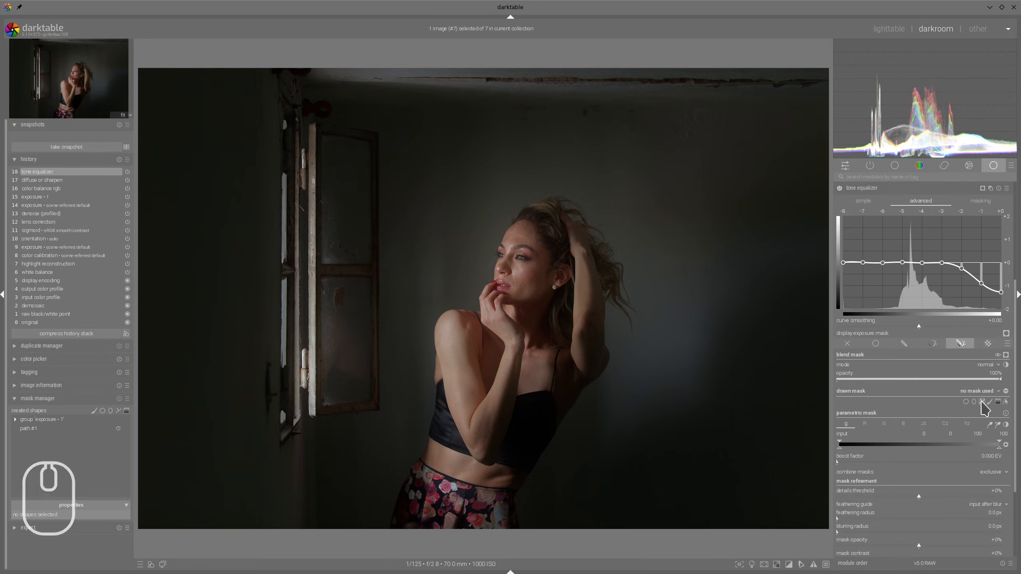
click(277, 377)
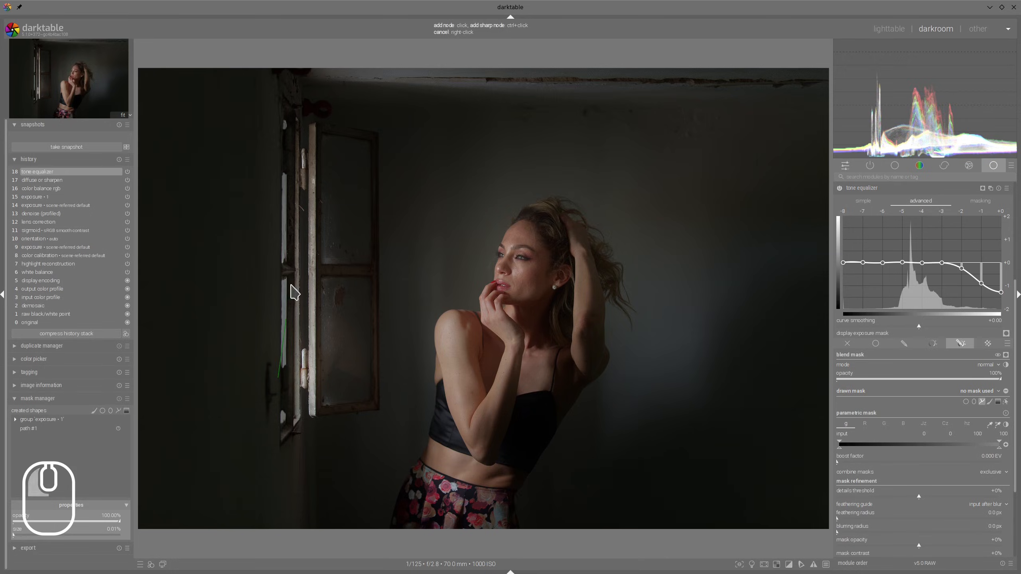
click(308, 189)
click(335, 435)
right_click(322, 424)
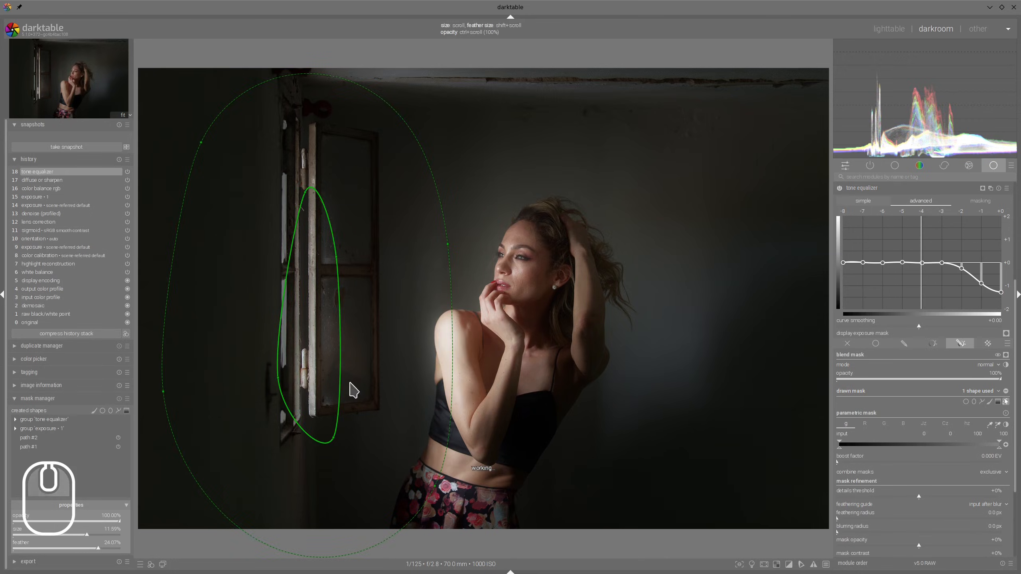
shift+scroll(351, 319, down, 10)
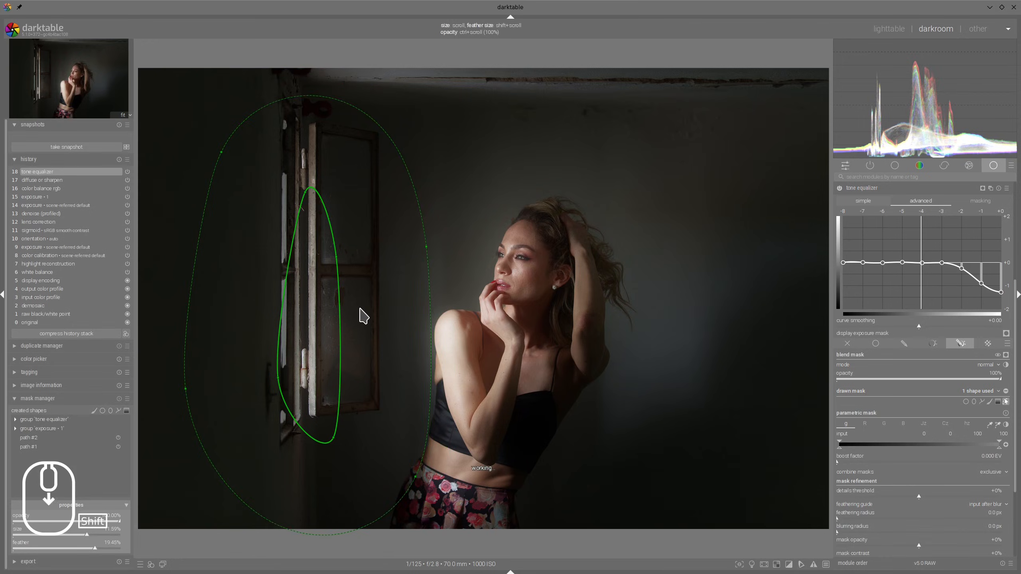
drag(318, 338, 322, 358)
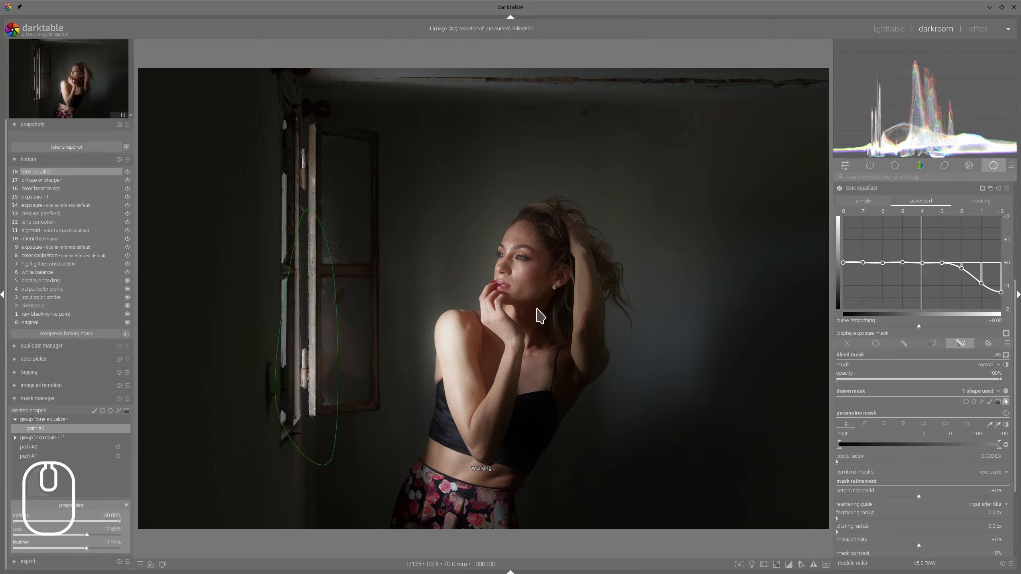
Step: Add a second path mask to tone equalizer around the woman's brightly lit shoulder and upper arm, and adjust its position
click(982, 401)
click(419, 396)
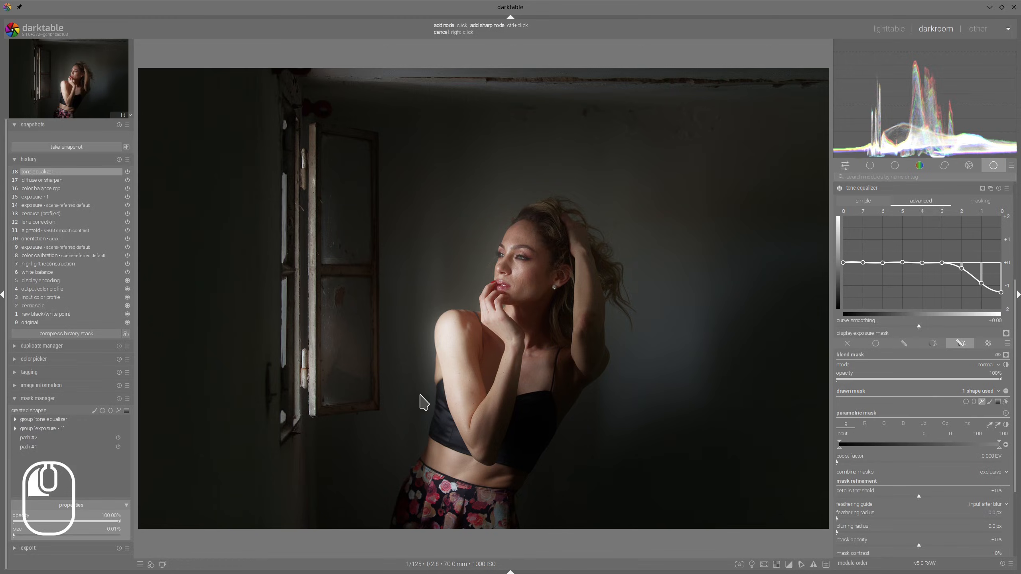
click(438, 310)
click(463, 331)
click(477, 387)
click(465, 400)
right_click(466, 404)
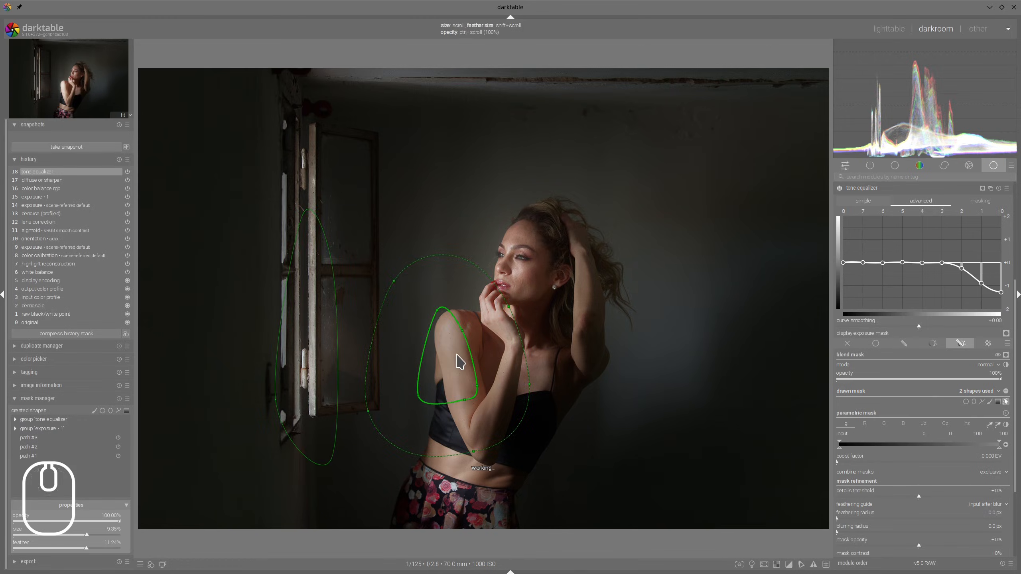
drag(461, 362, 463, 364)
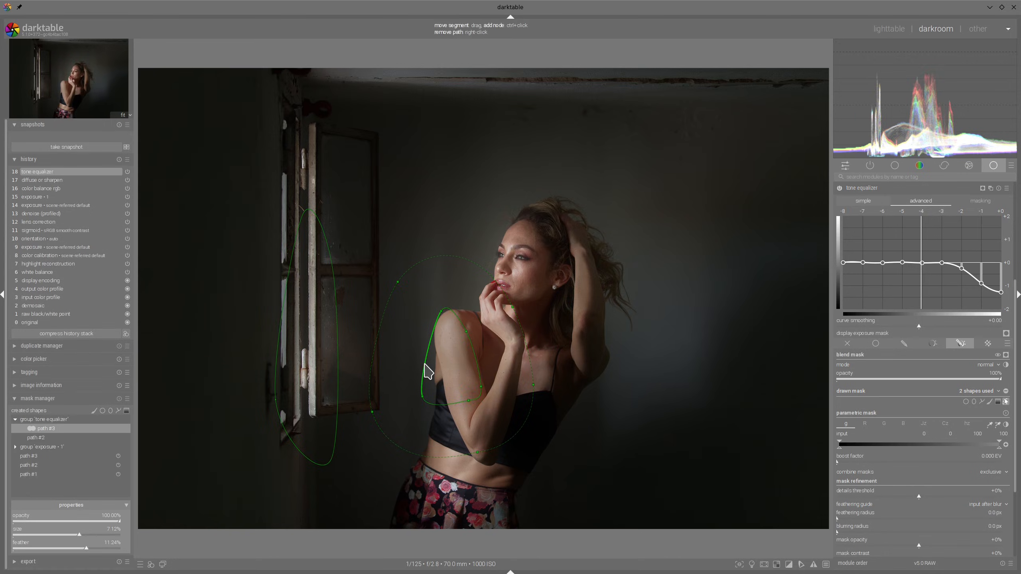
Step: Set the arm path's feather to about 10.9% and opacity to 80%, and lower the tone equalizer curve's brightest end to about -1.6 EV
scroll(444, 365, down, 1)
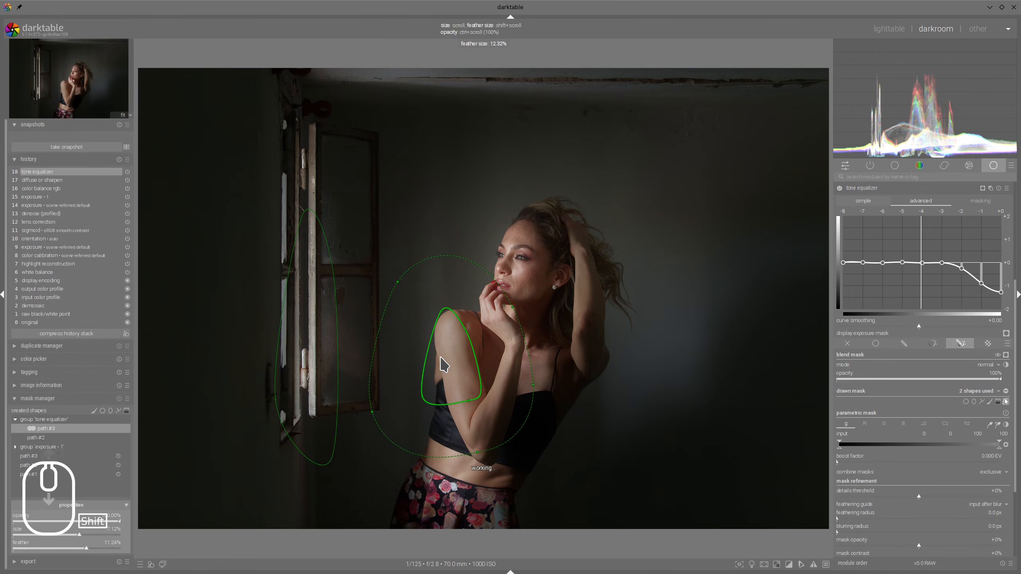
shift+scroll(444, 365, down, 1)
ctrl+scroll(444, 365, down, 2)
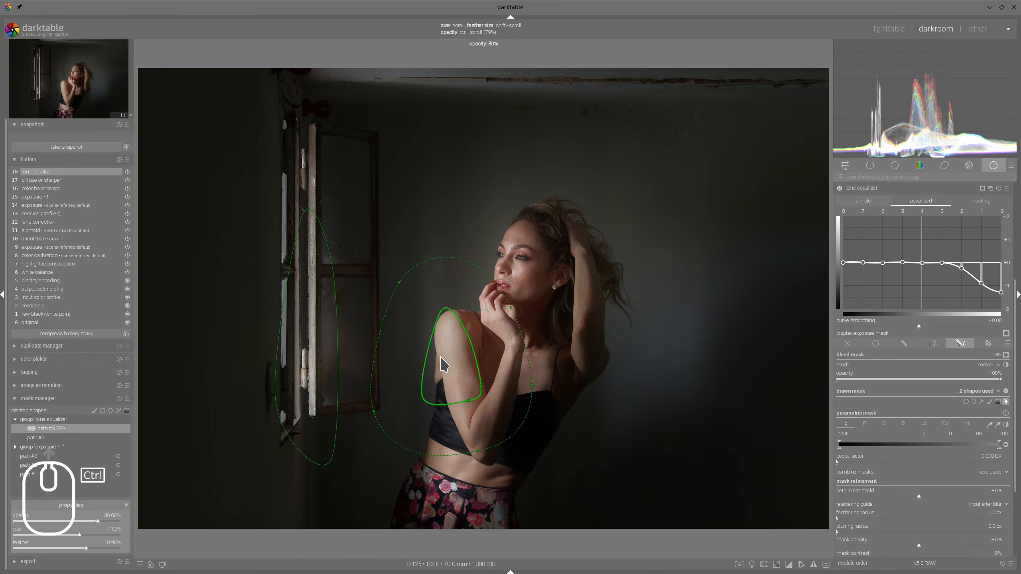
drag(995, 279, 998, 287)
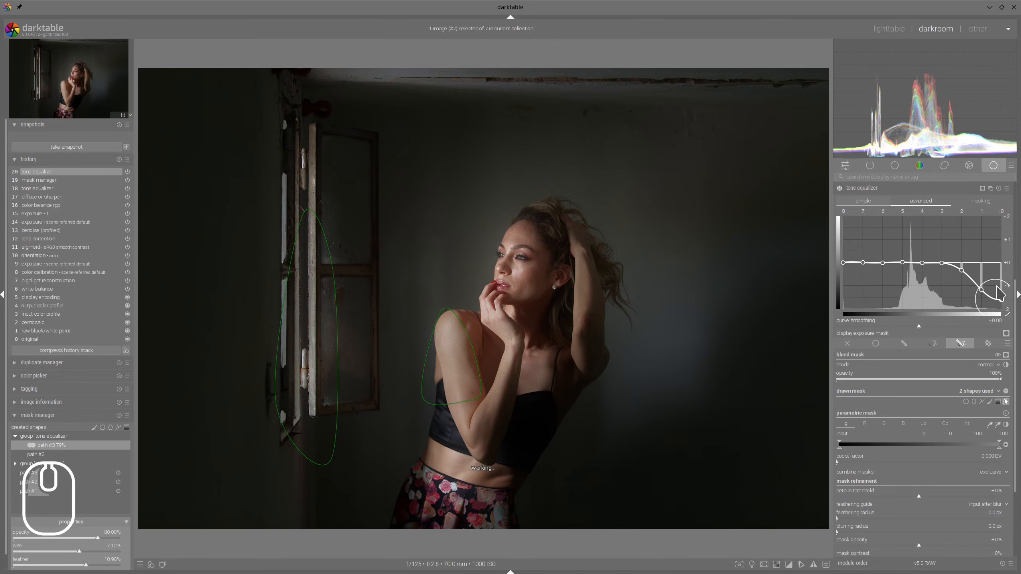
Step: Set the arm path's opacity to 60% in the tone equalizer mask and collapse the module
scroll(461, 363, up, 1)
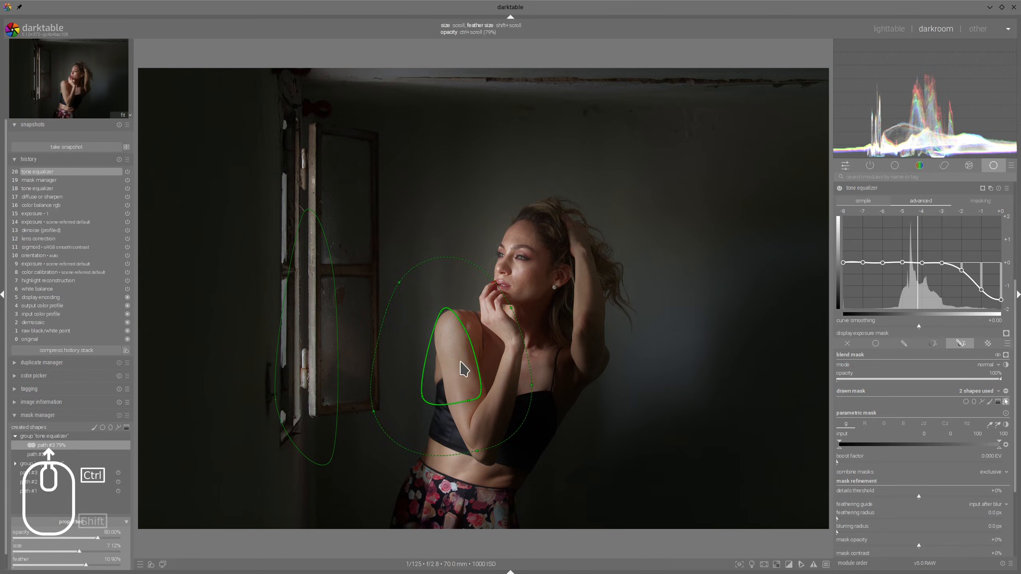
scroll(464, 368, up, 3)
scroll(467, 368, down, 1)
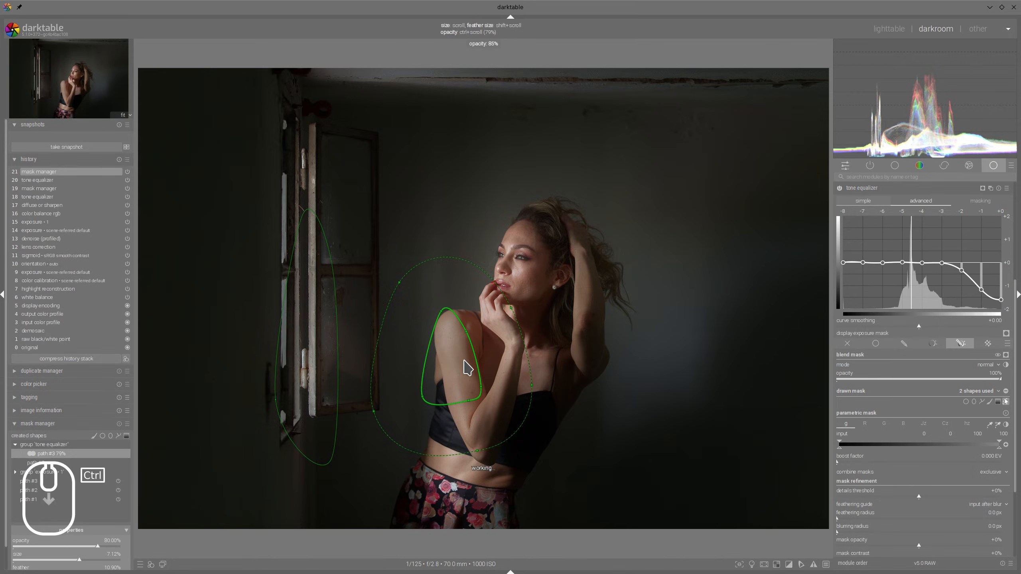
scroll(468, 368, down, 2)
scroll(468, 368, down, 1)
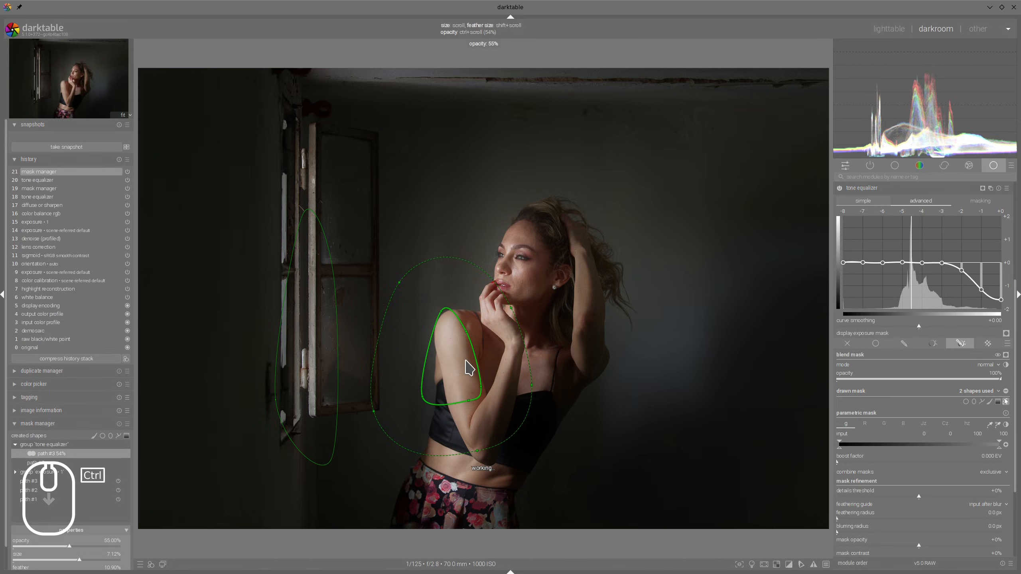
scroll(468, 368, up, 1)
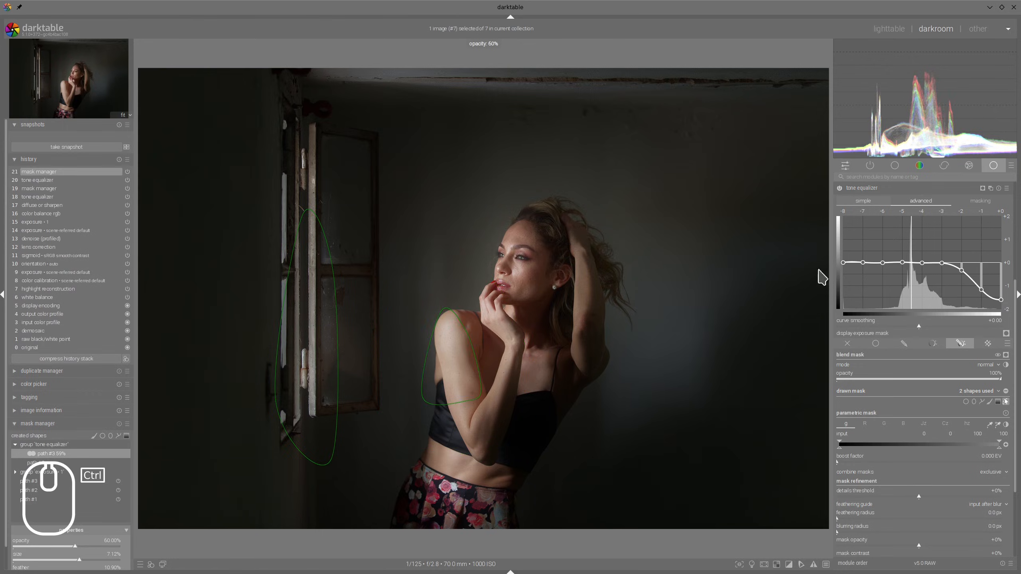
click(883, 189)
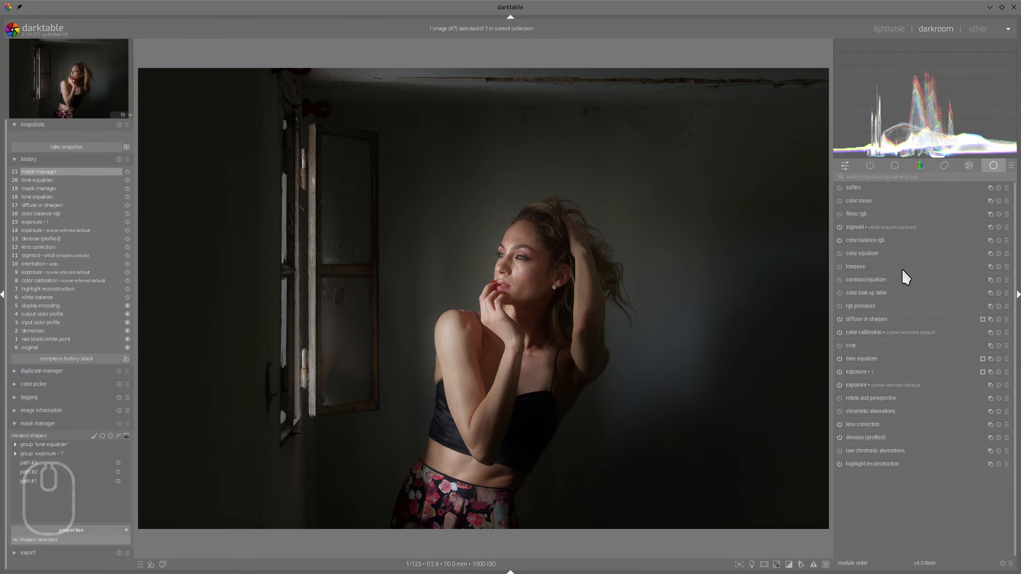
Step: Raise the highlights brilliance in color balance rgb to +57%
click(853, 239)
click(865, 201)
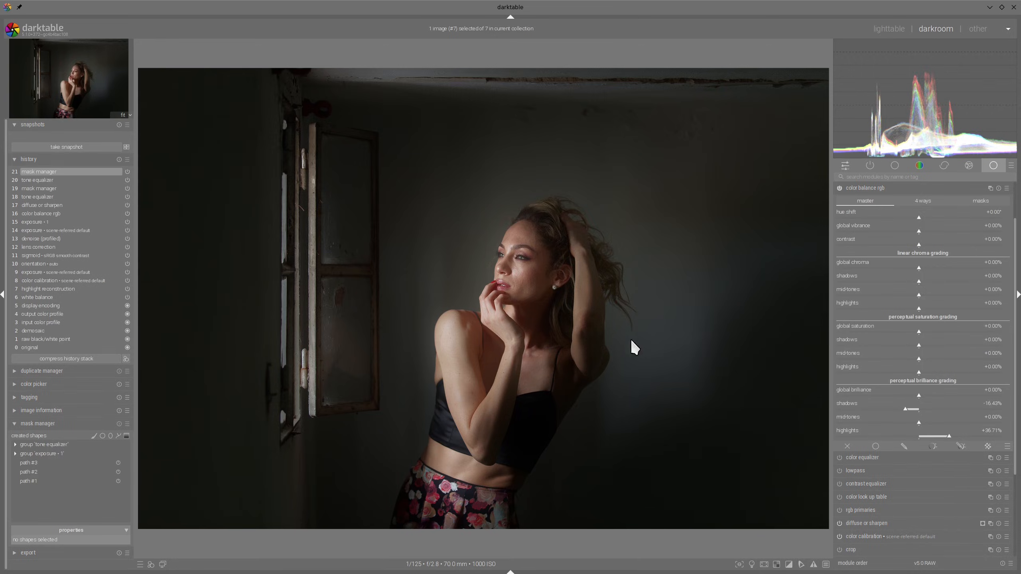
click(966, 432)
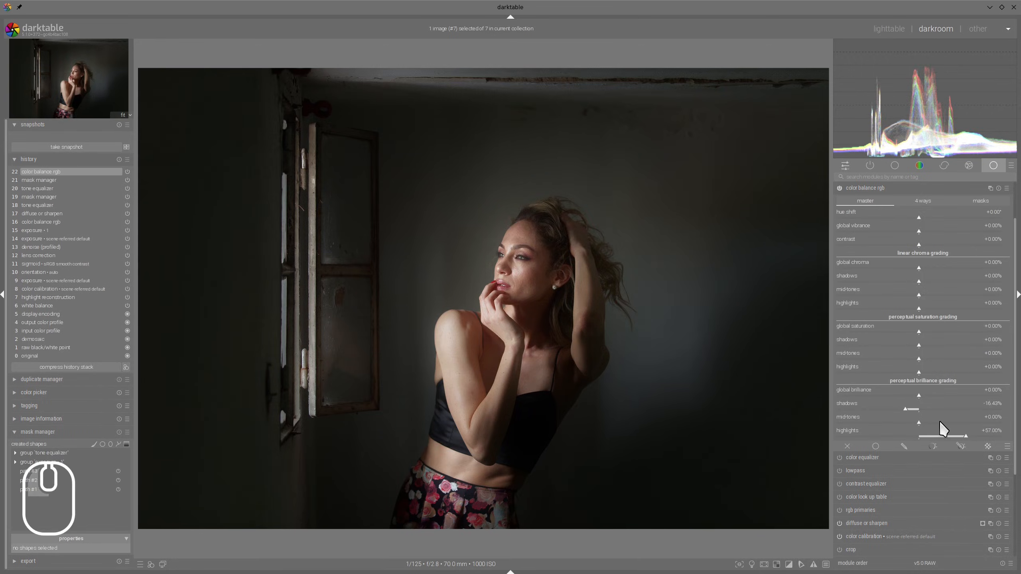
Step: Set the color balance rgb mask middle-gray fulcrum to 18.12%, shadows fall-off to about 212% and highlights fall-off to about 182%
click(925, 200)
click(985, 199)
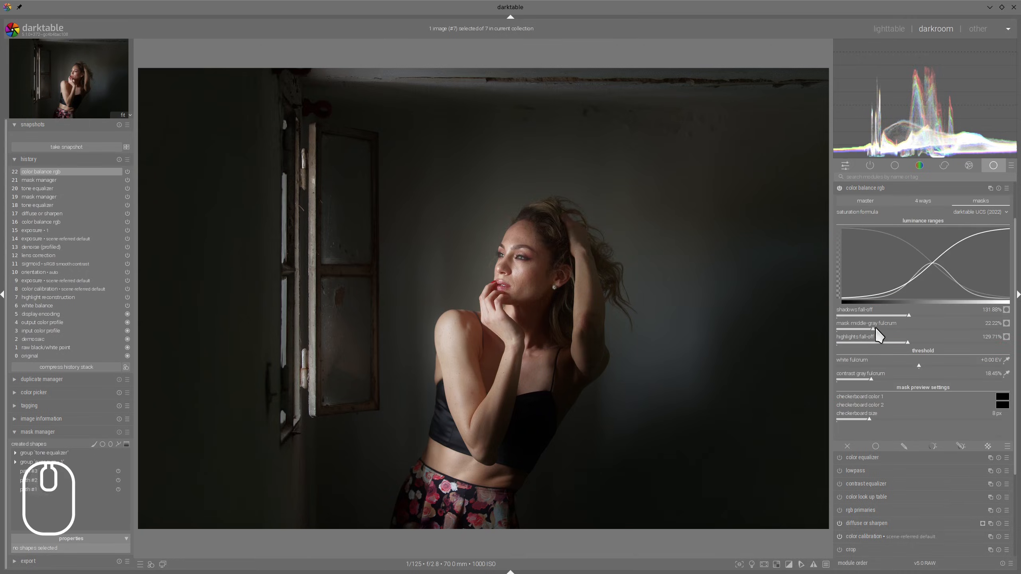
drag(876, 329, 870, 329)
drag(867, 333, 923, 349)
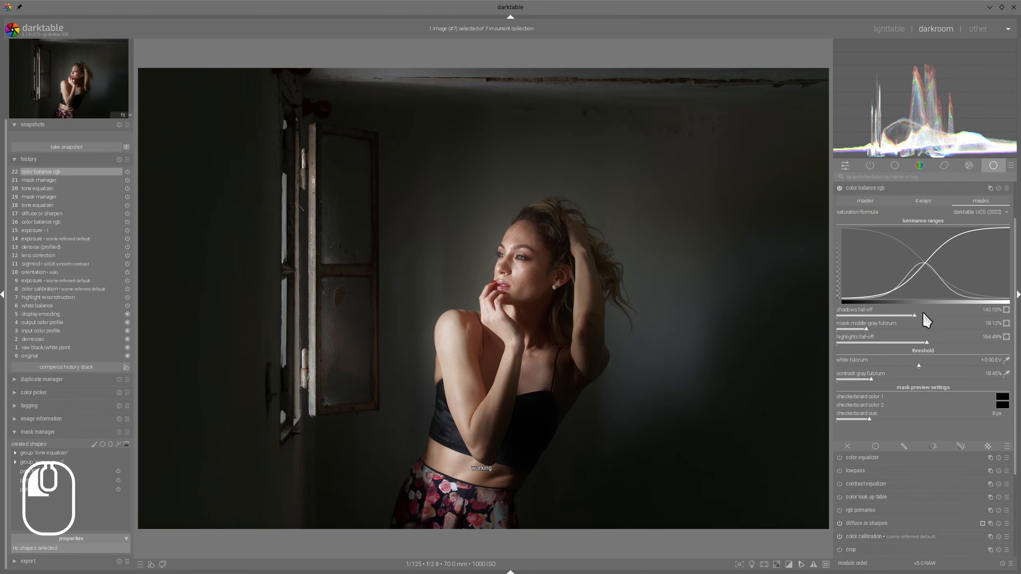
drag(923, 312, 938, 340)
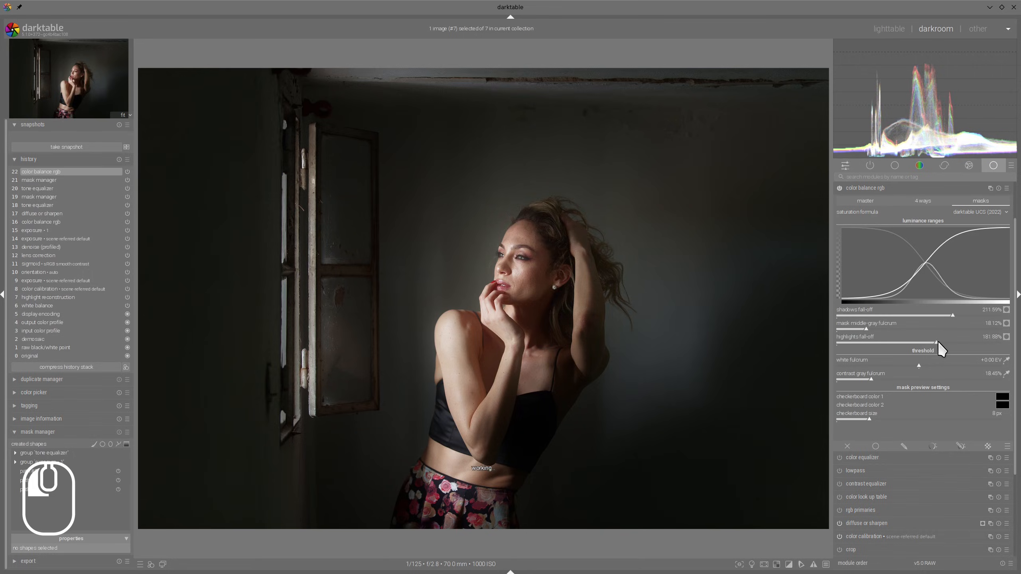
Step: Lower the shadows brilliance in color balance rgb to about -29%
click(870, 199)
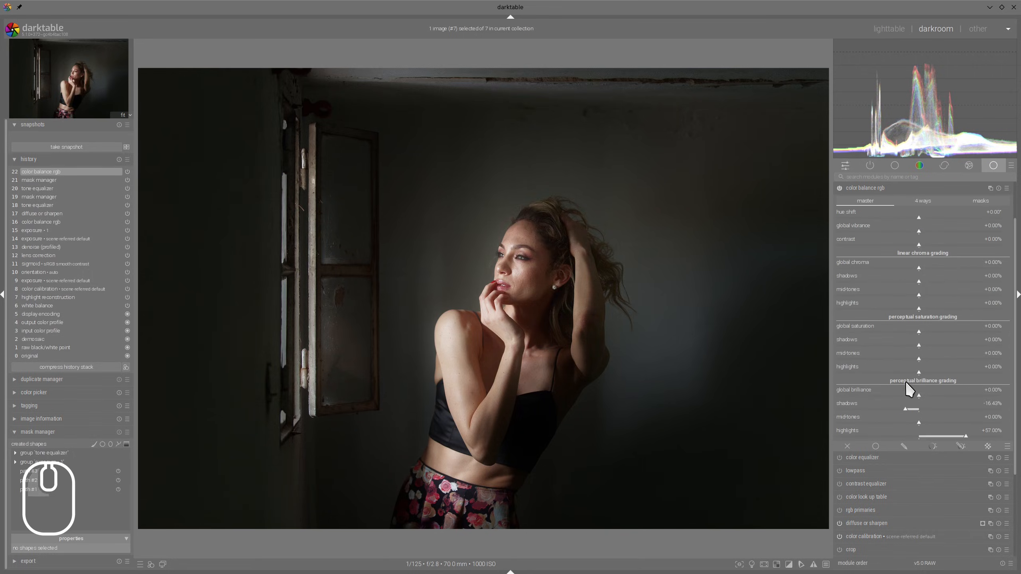
scroll(898, 405, down, 3)
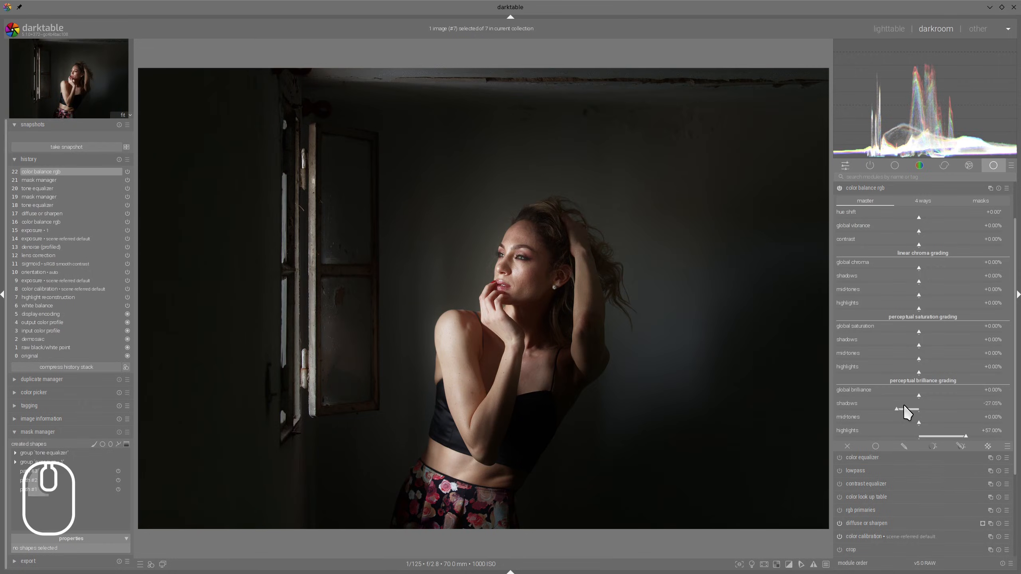
scroll(896, 407, down, 1)
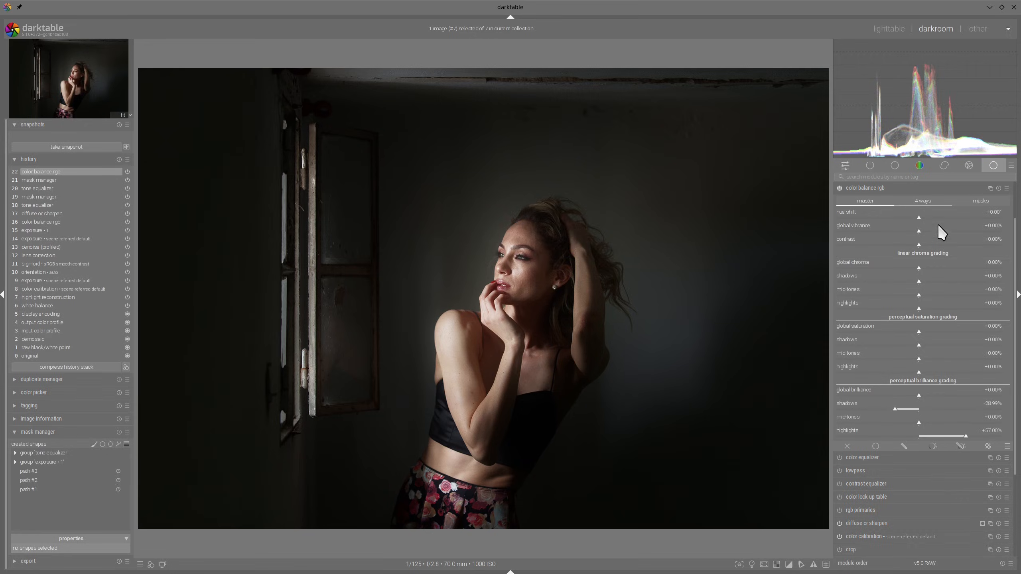
Step: Set the color balance rgb power luminance to +7.61% and collapse the module
click(937, 199)
scroll(942, 380, up, 3)
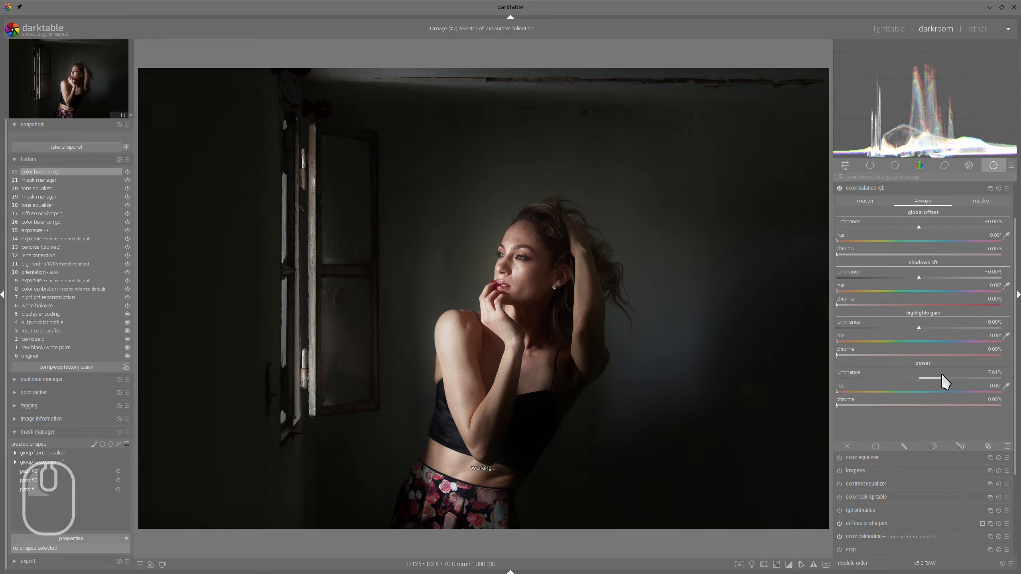
scroll(868, 197, down, 5)
click(873, 194)
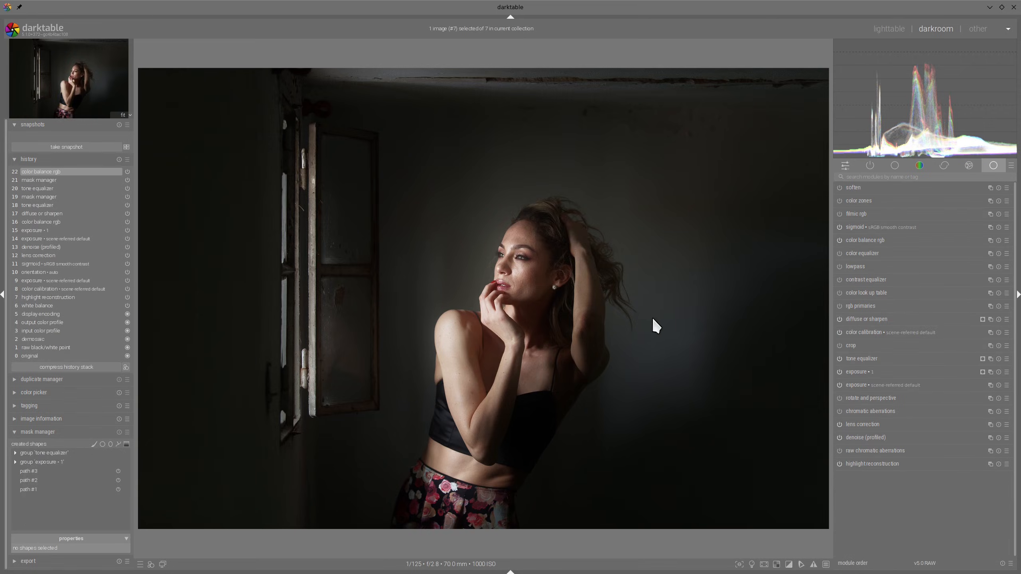
Step: Switch to the bus window reference photo, study its dark tones and soft light, and return to darktable
key(alt+Tab)
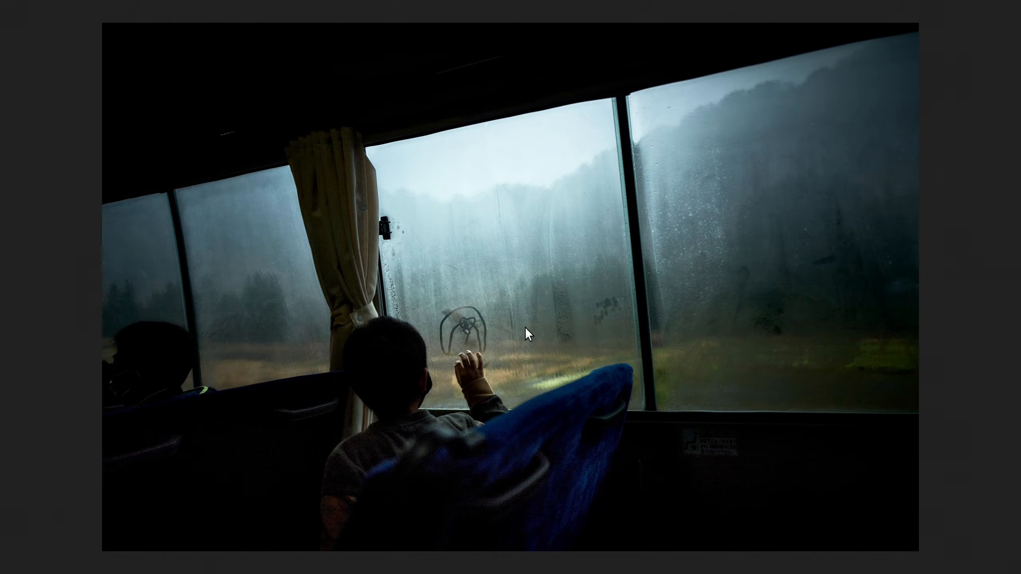
key(alt+Tab)
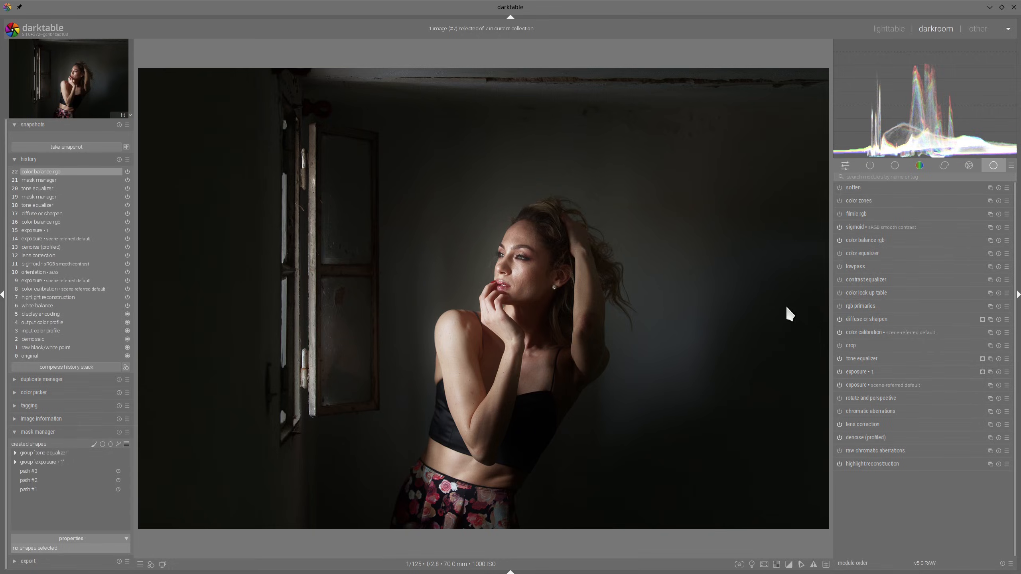
Step: Enable contrast equalizer and lower its luma contrast curve slightly below neutral across the detail scales
click(840, 279)
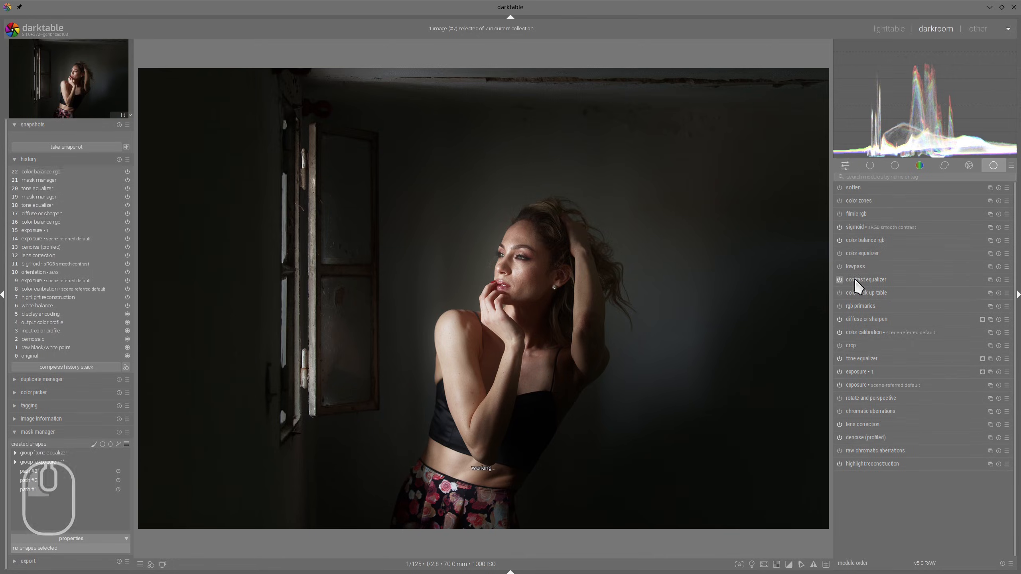
scroll(908, 262, down, 4)
scroll(908, 261, down, 14)
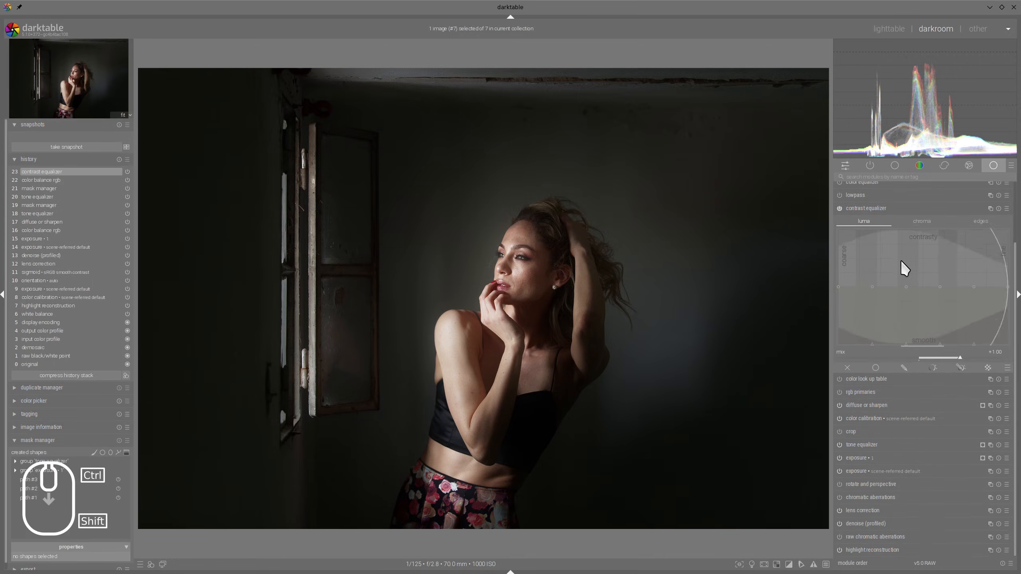
drag(905, 257, 889, 269)
scroll(995, 273, up, 2)
scroll(993, 274, up, 3)
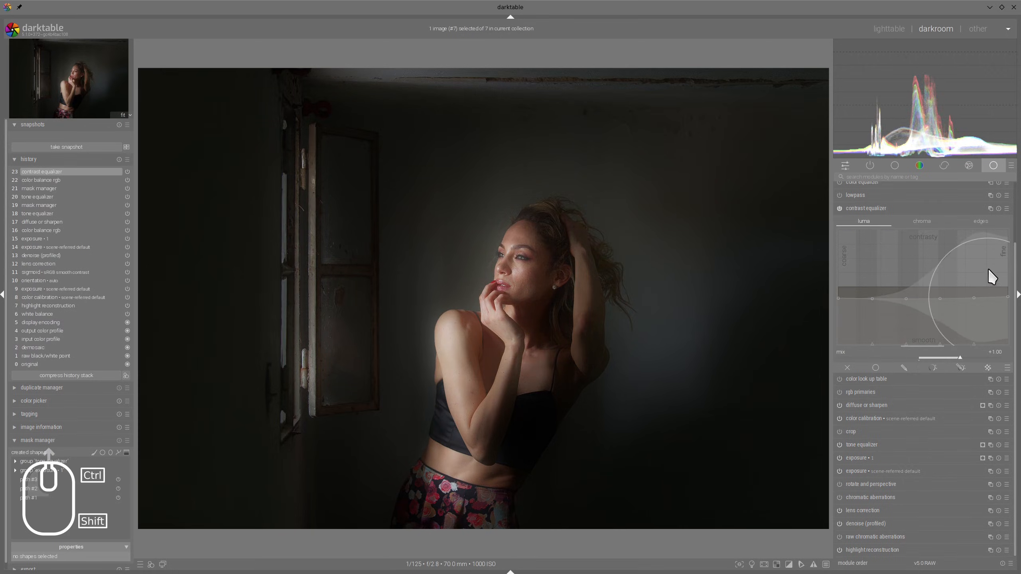
drag(988, 268, 947, 270)
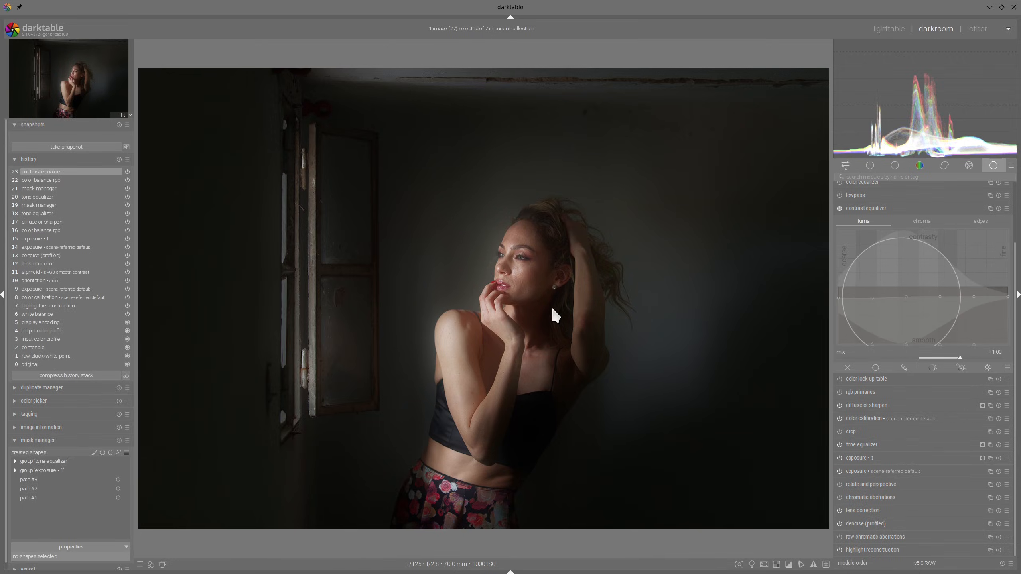
Step: Add a drawn and parametric mask to contrast equalizer, draw a path around the woman's face and torso, and widen its feather to 17.22%
click(961, 368)
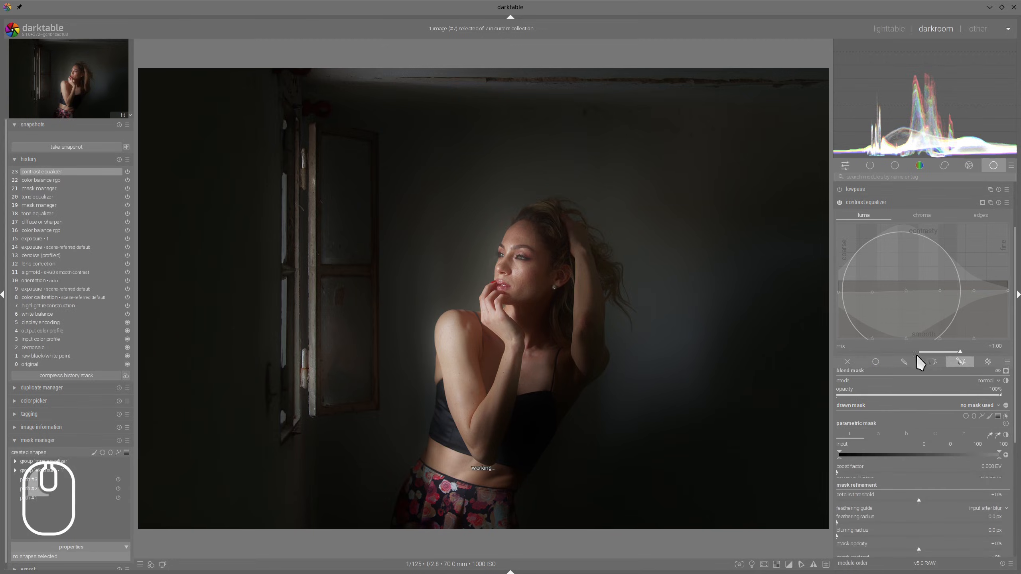
click(982, 406)
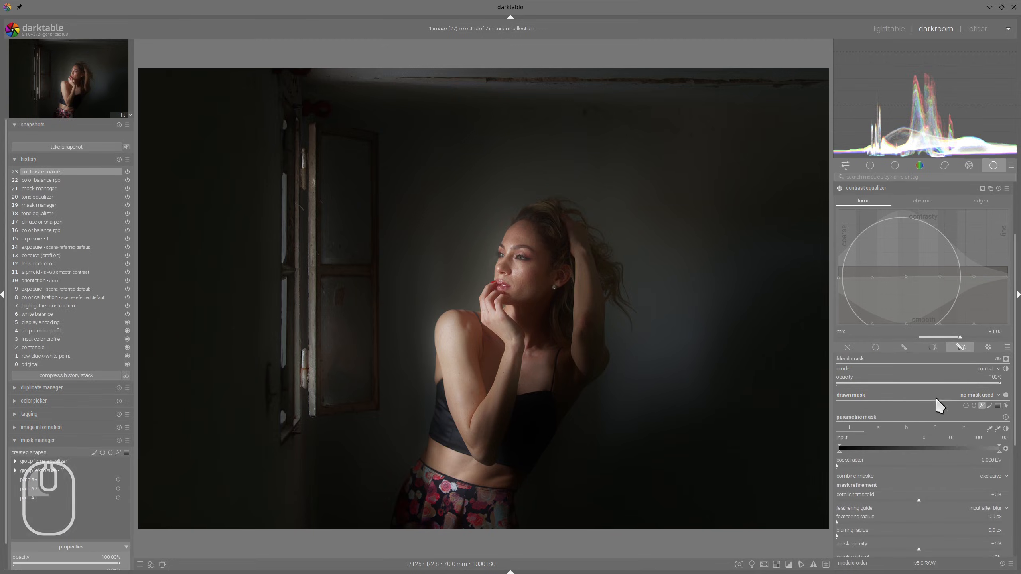
click(437, 378)
click(545, 217)
click(569, 338)
click(505, 447)
right_click(505, 447)
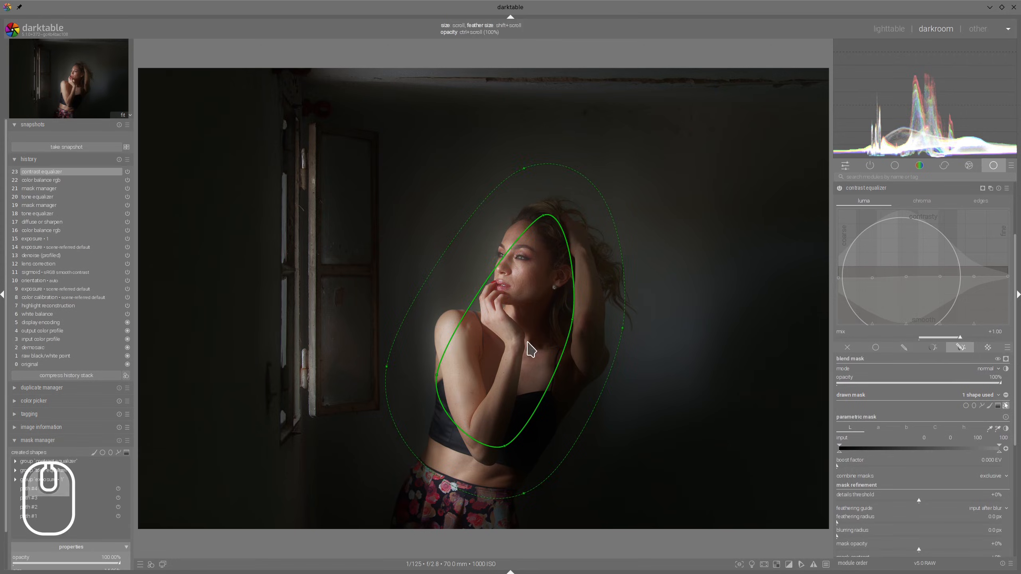
shift+scroll(522, 334, up, 8)
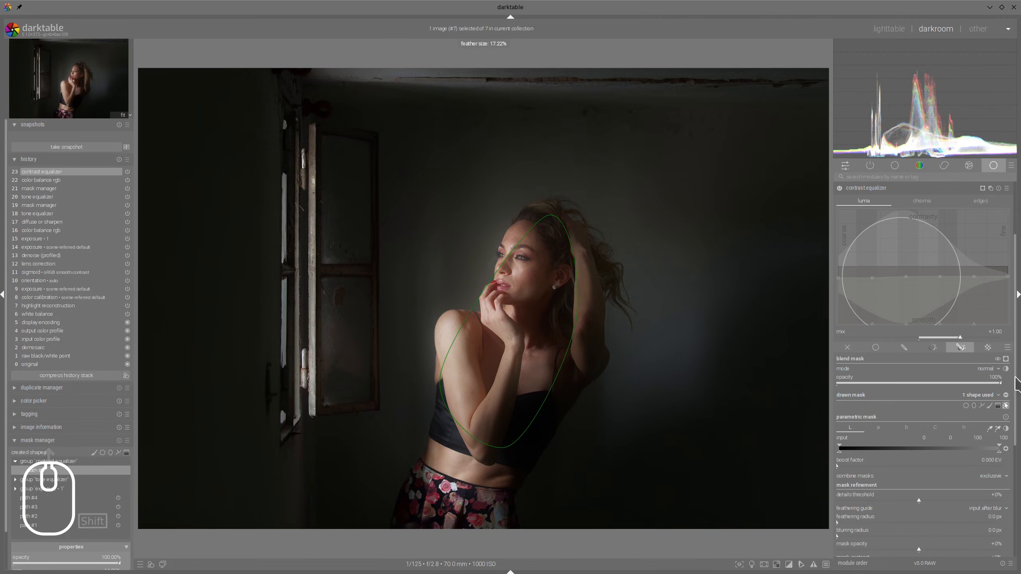
Step: Invert the contrast equalizer's drawn mask, collapse the module and toggle it off and on to compare its effect
click(1006, 395)
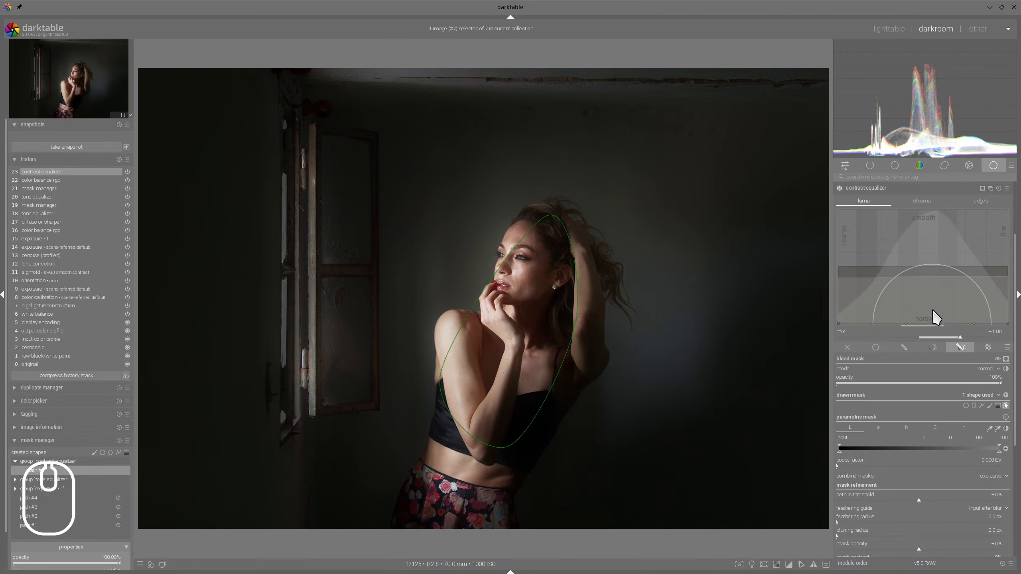
click(871, 188)
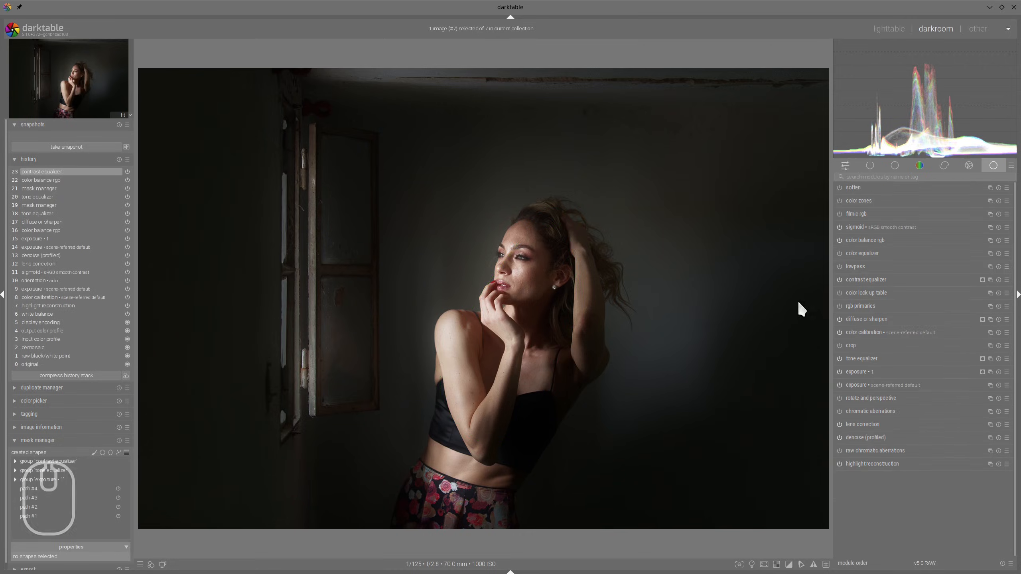
click(839, 281)
click(840, 280)
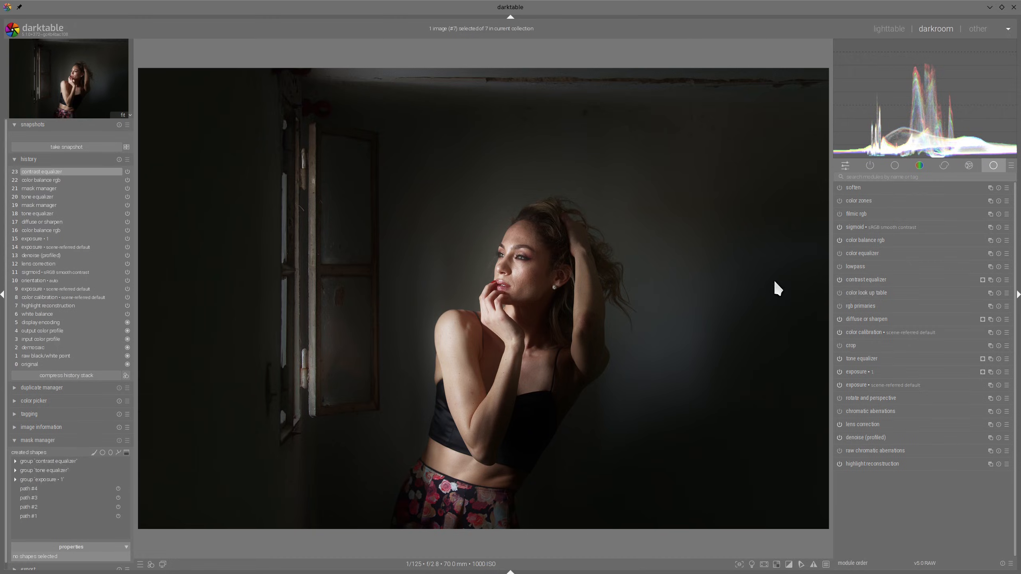
Step: Set the color balance rgb shadows brilliance to about -36.7%, raise the highlights brilliance slightly and collapse the module
click(862, 240)
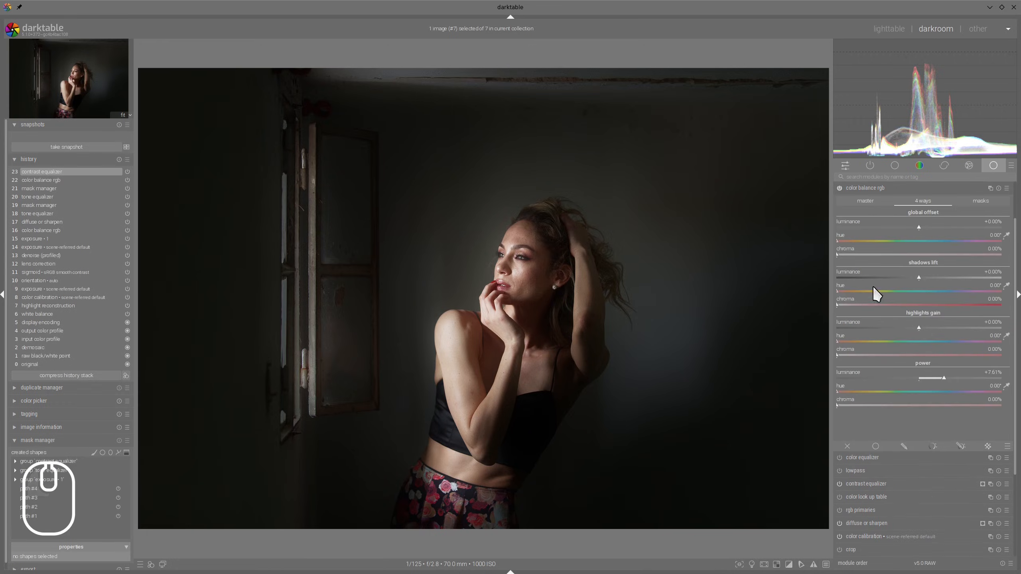
click(864, 201)
click(880, 409)
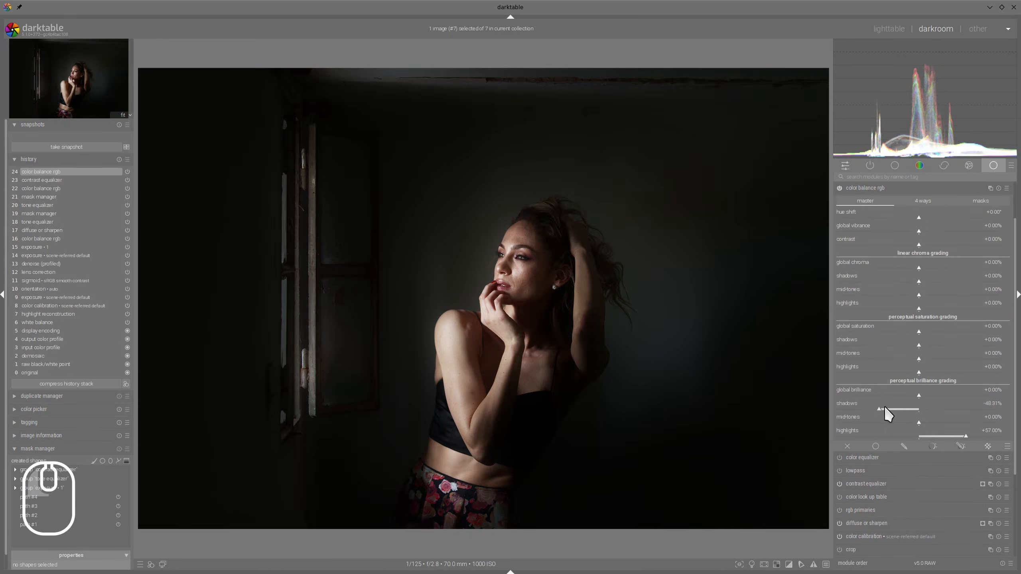
drag(885, 409, 888, 406)
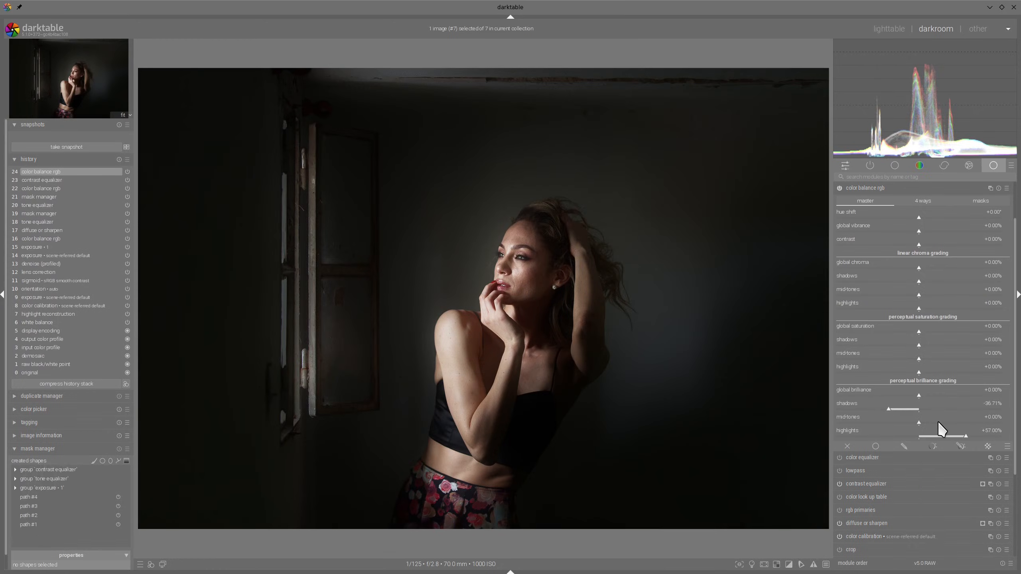
drag(973, 435, 977, 436)
click(870, 188)
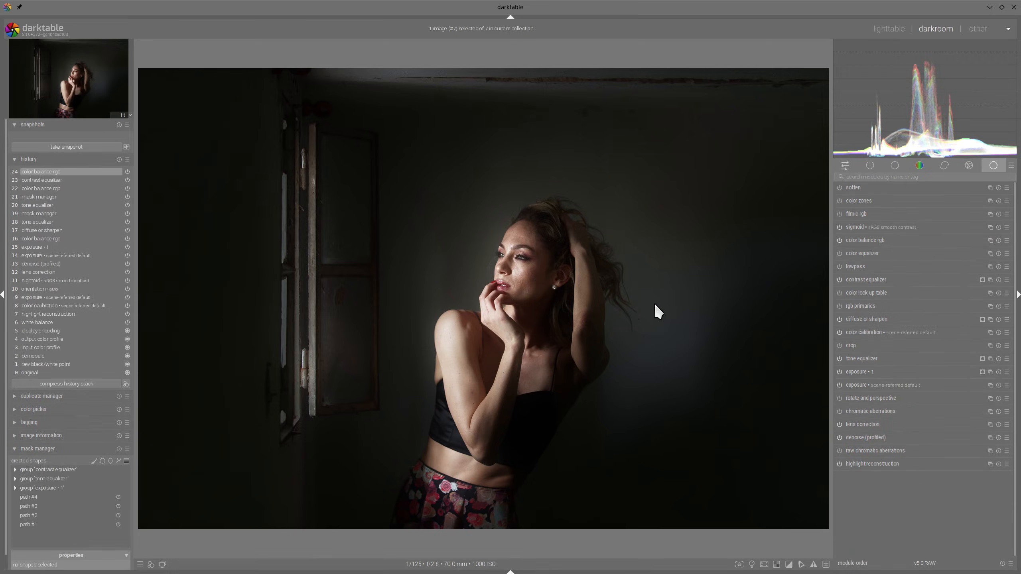
Step: Compare with the bus window reference, enable rgb primaries, and shift its tint hue and purity to give the portrait a slight cool tint
key(alt+Tab)
key(alt+Tab)
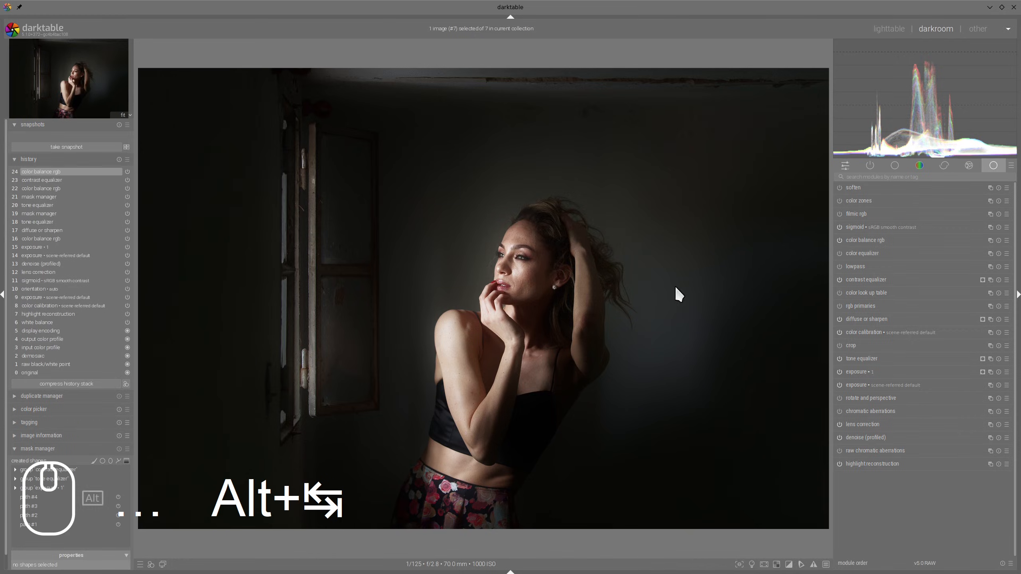
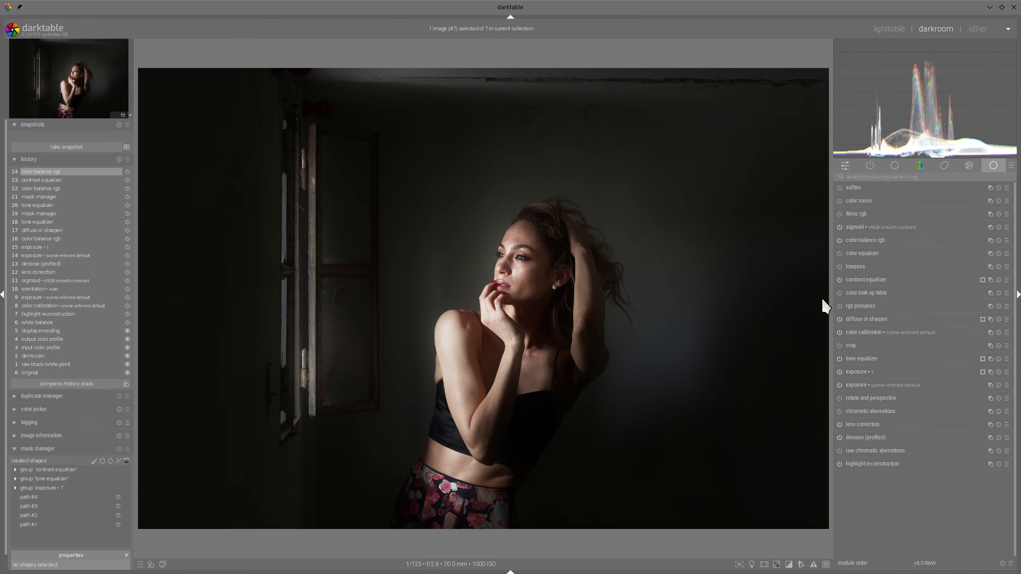
click(839, 306)
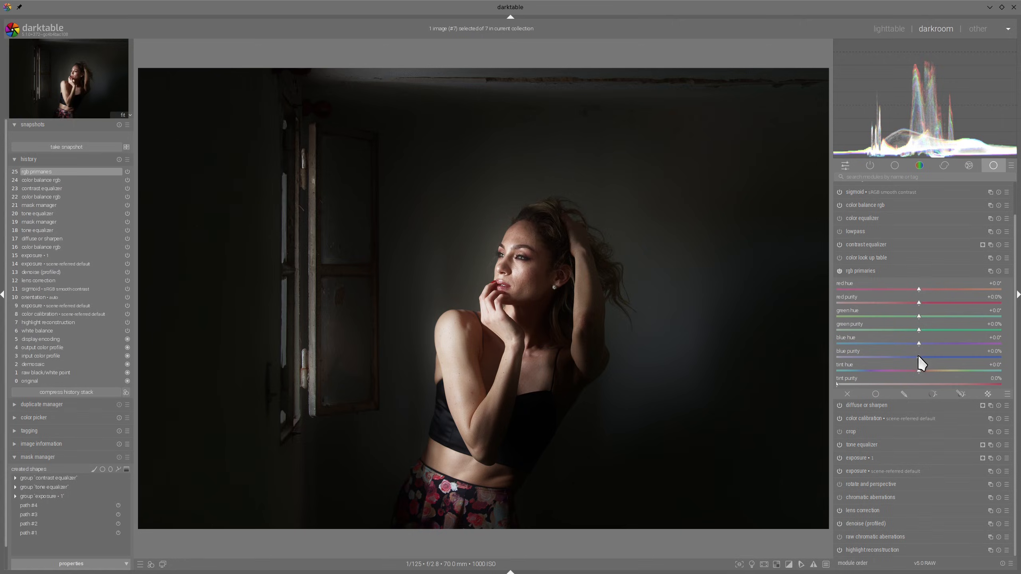
drag(918, 369, 893, 383)
click(847, 369)
click(873, 271)
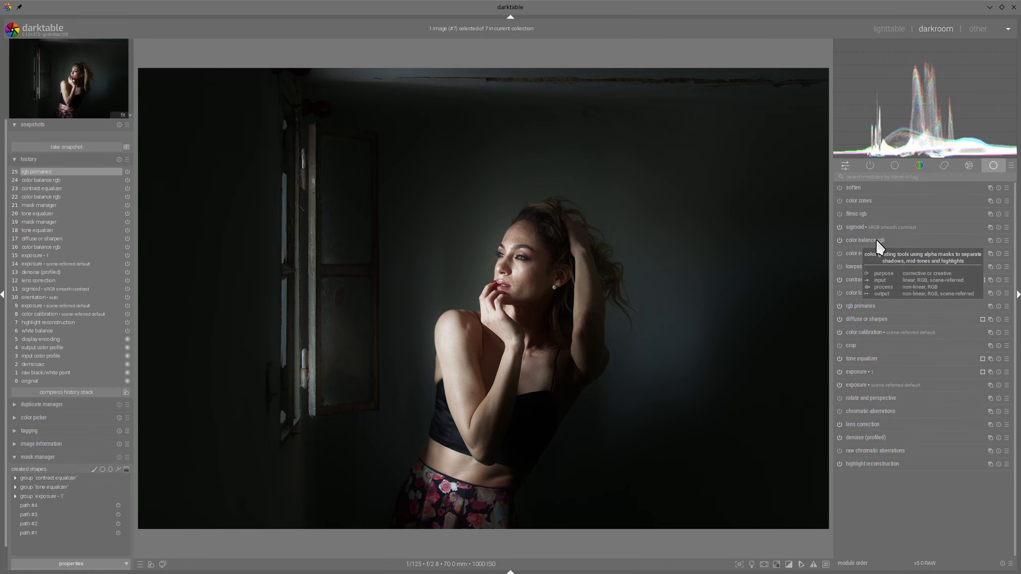
Step: Add a second color balance rgb instance, set shadows lift to hue 220° and chroma 4.59%, and compare with the reference photo
right_click(990, 240)
click(930, 201)
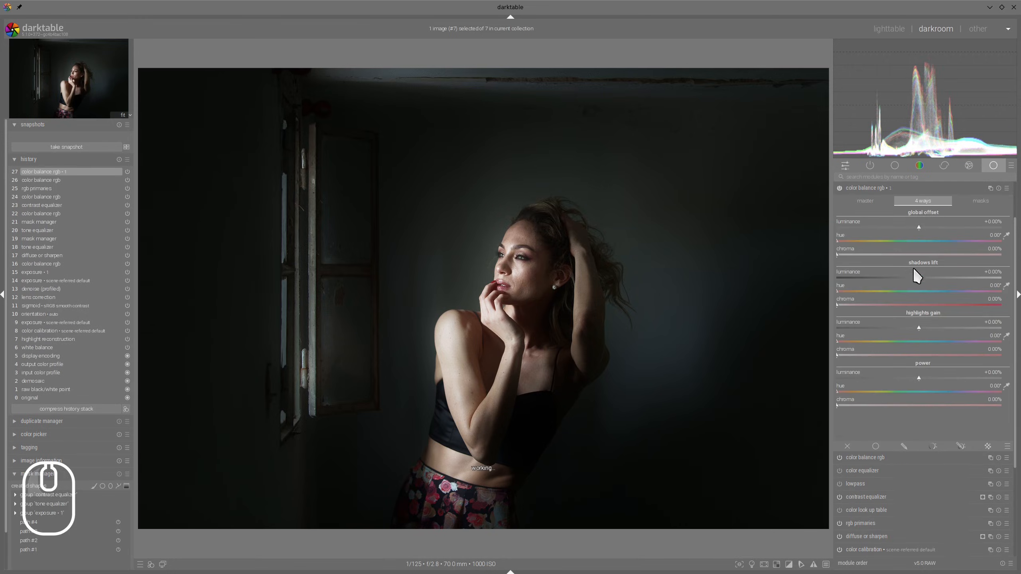
drag(932, 292, 939, 290)
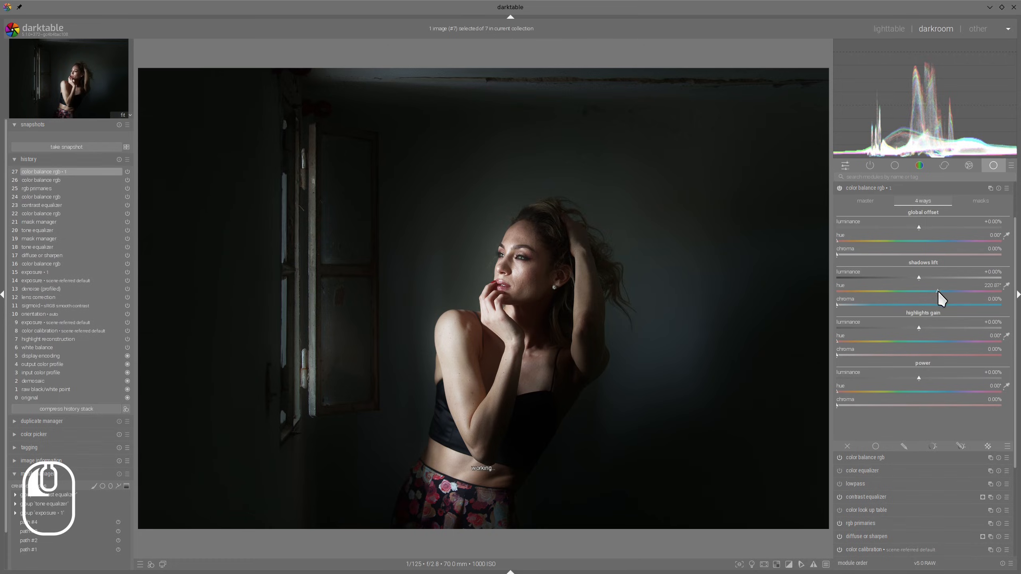
click(852, 304)
click(853, 304)
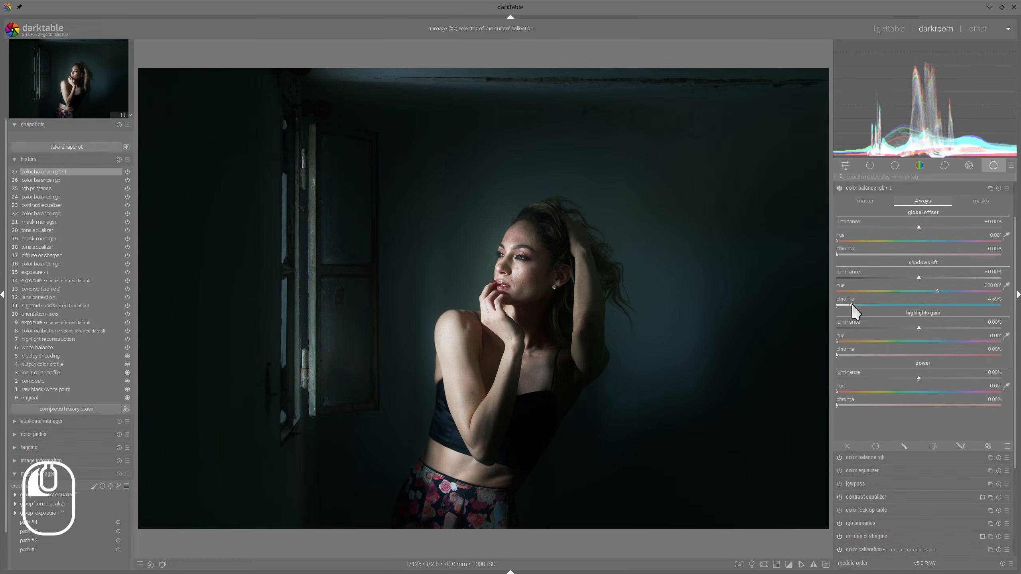
key(alt+Tab)
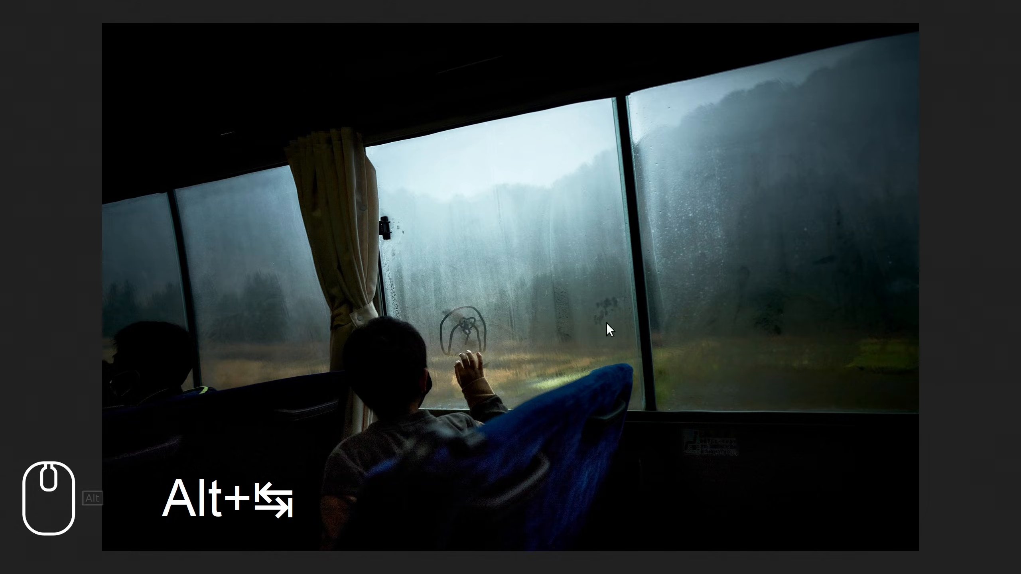
key(alt+Tab)
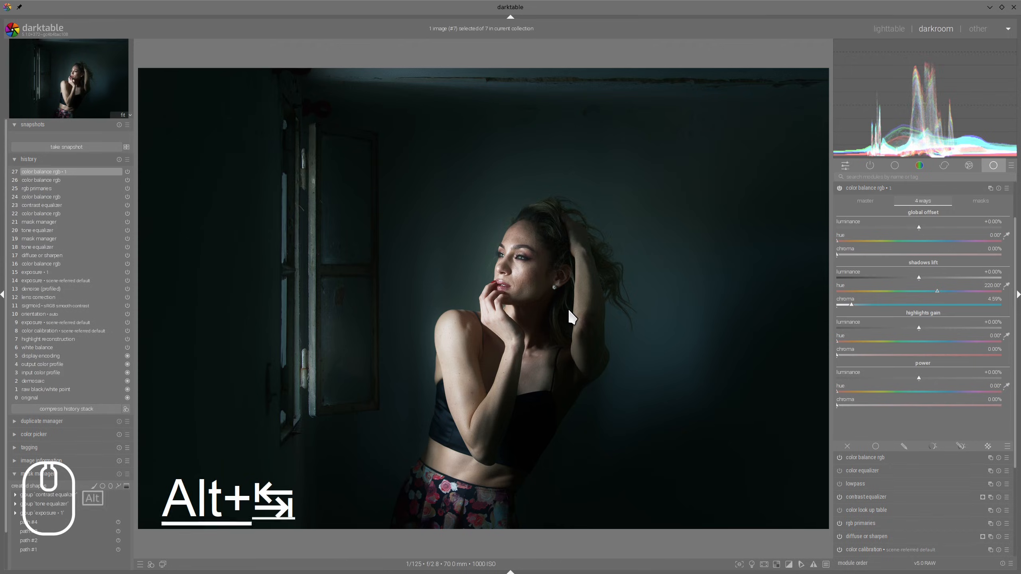
key(alt+Tab)
key(alt+Tab)
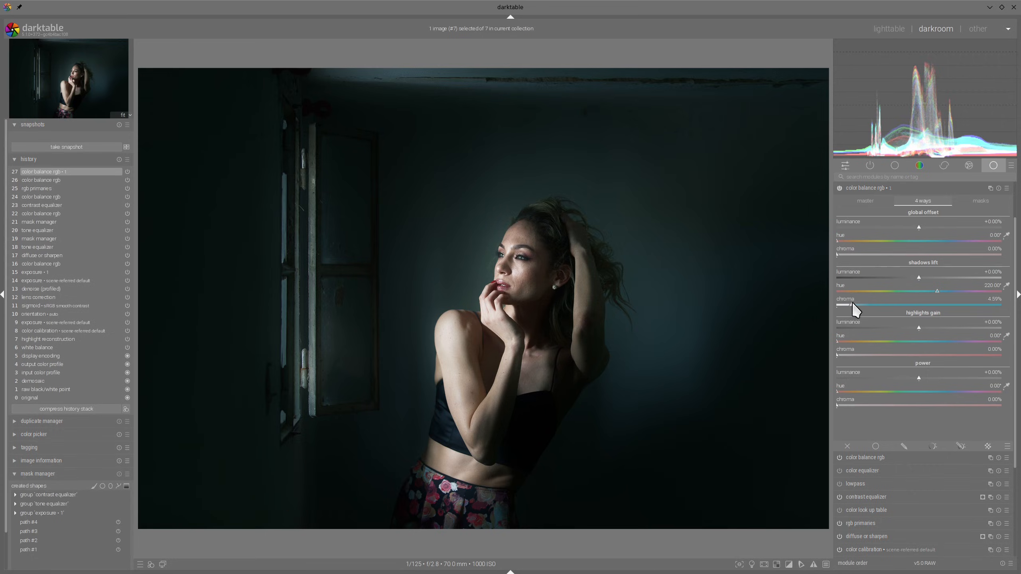
Step: In the new color balance rgb instance, raise shadows saturation to about 55%, midtones saturation to about 33% and global vibrance to 19.08%
click(857, 202)
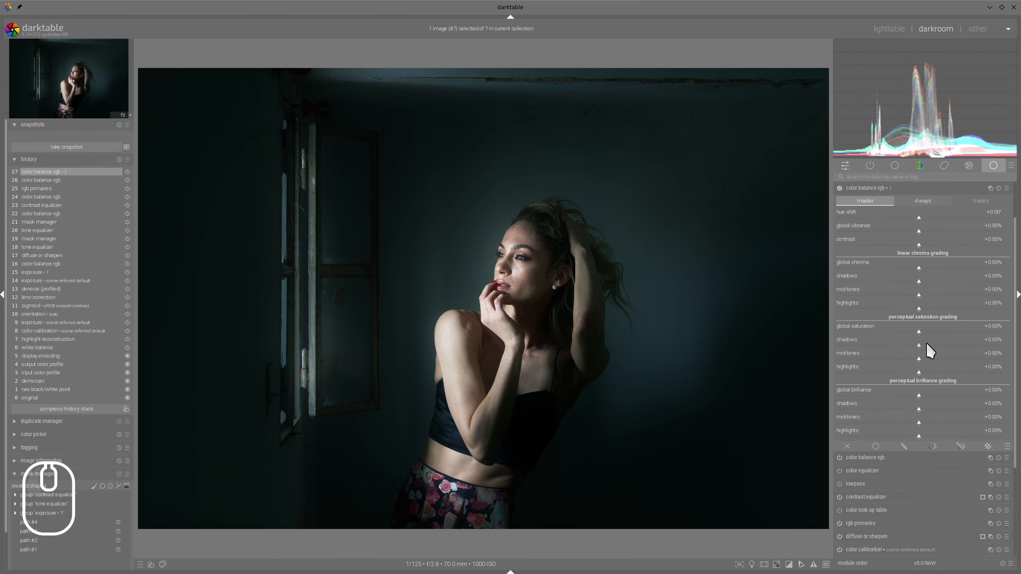
drag(926, 342, 946, 358)
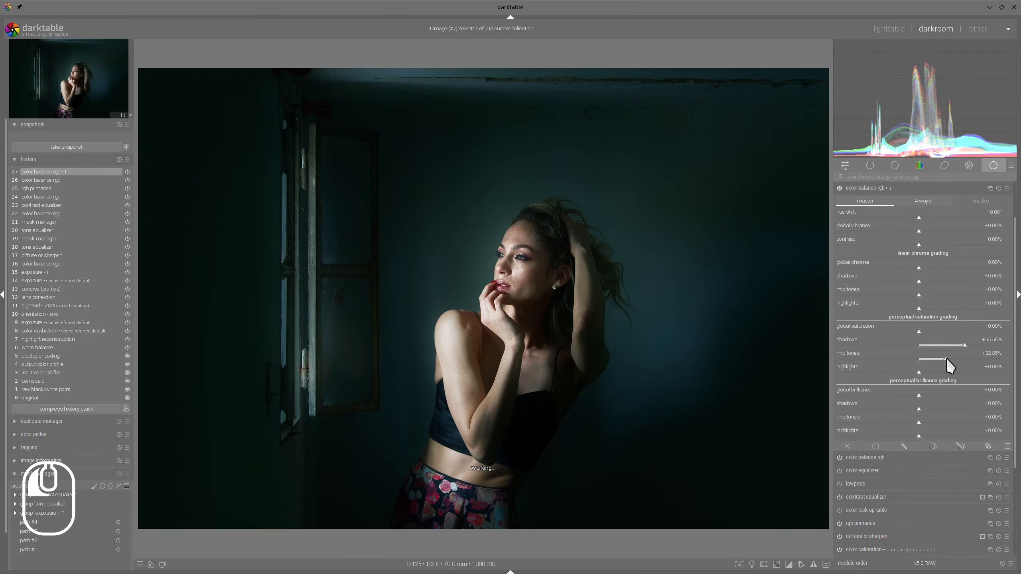
drag(938, 230, 950, 231)
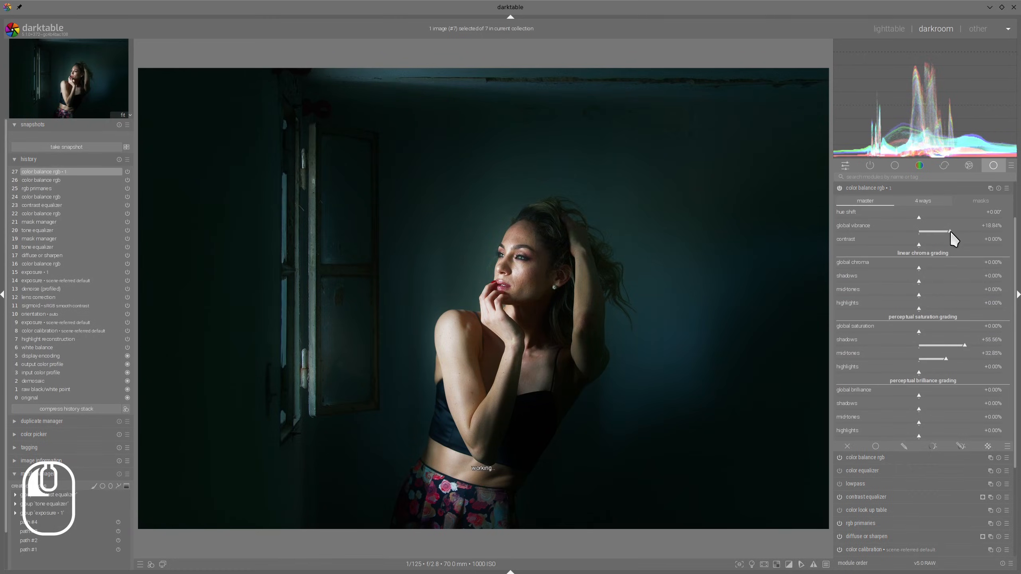
click(894, 187)
key(alt+Tab)
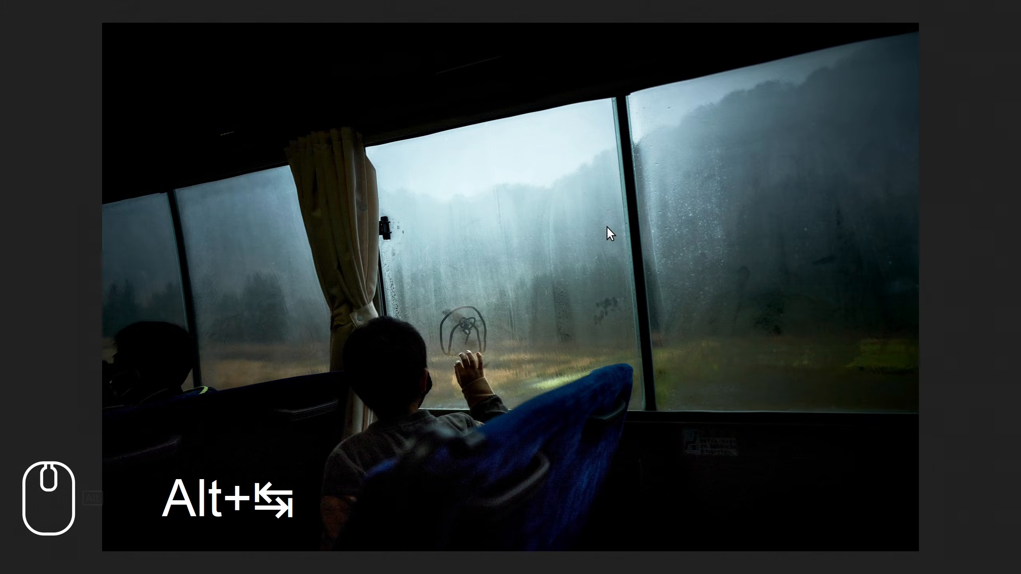
key(alt+Tab)
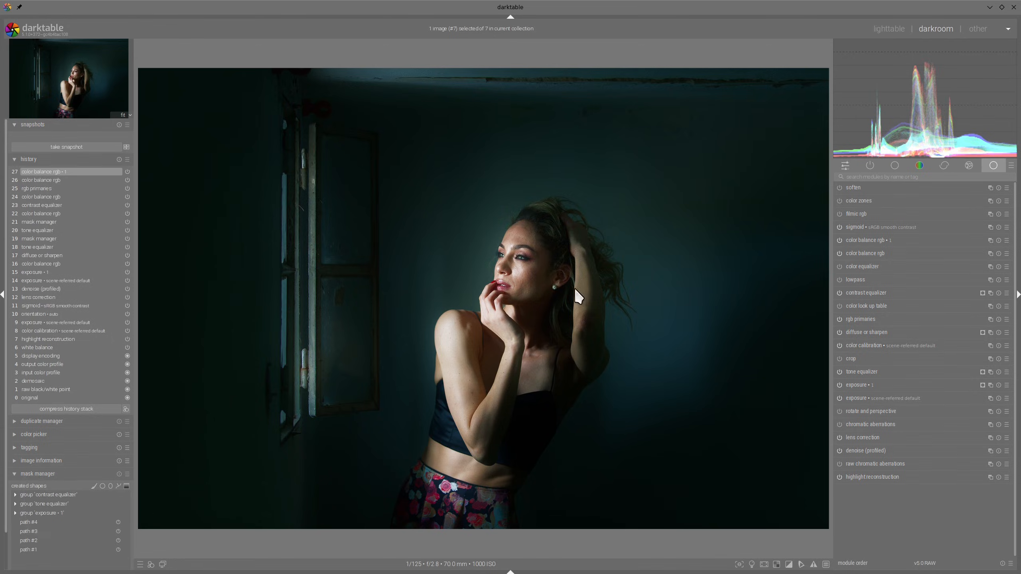
Step: Set the second color balance rgb's saturation to -21.74% highlights, +47.83% midtones and +13.04% shadows, checking against the reference
click(873, 241)
click(906, 373)
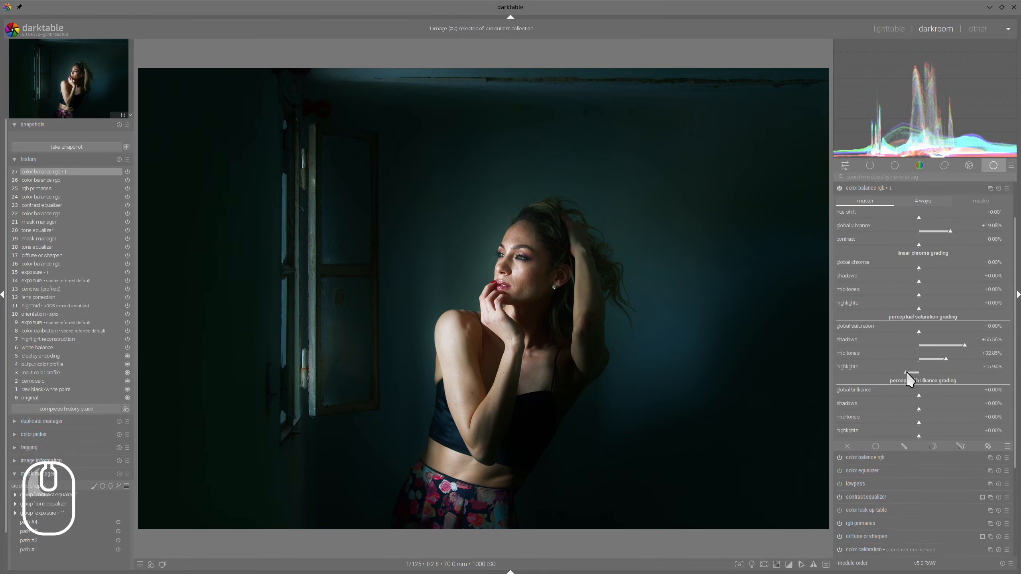
drag(906, 372, 930, 348)
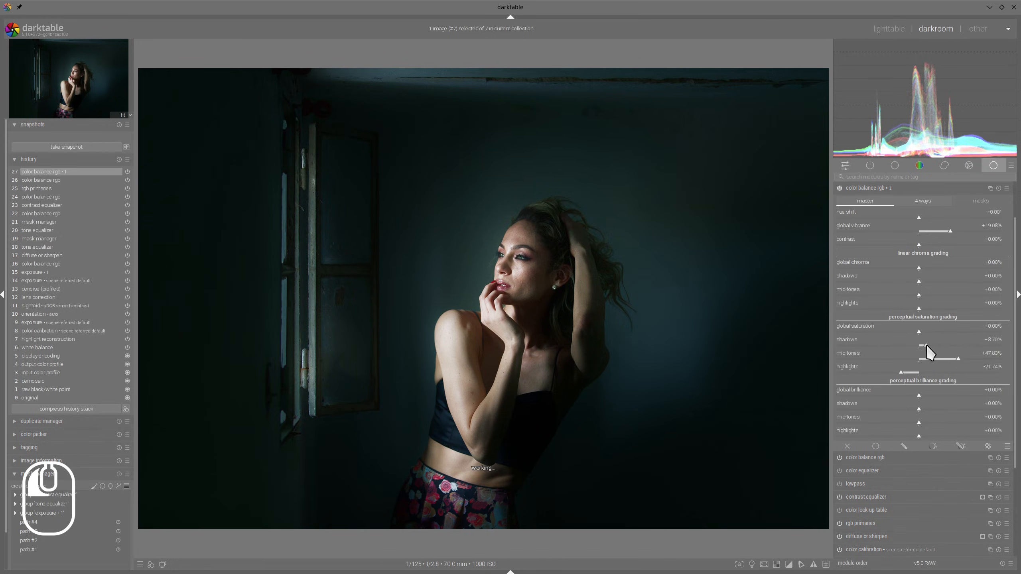
key(alt)
key(alt+Tab)
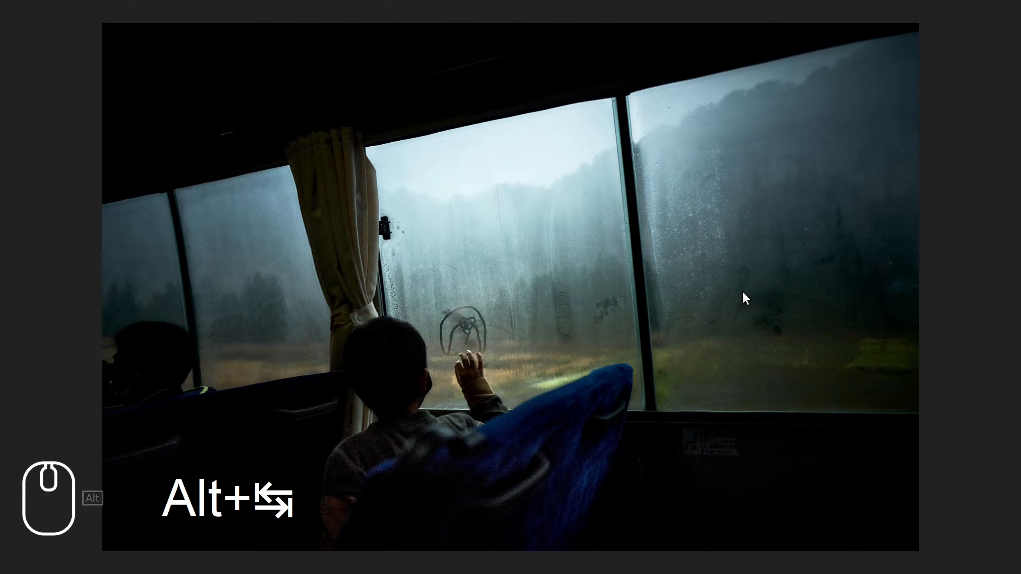
key(alt+Tab)
click(870, 188)
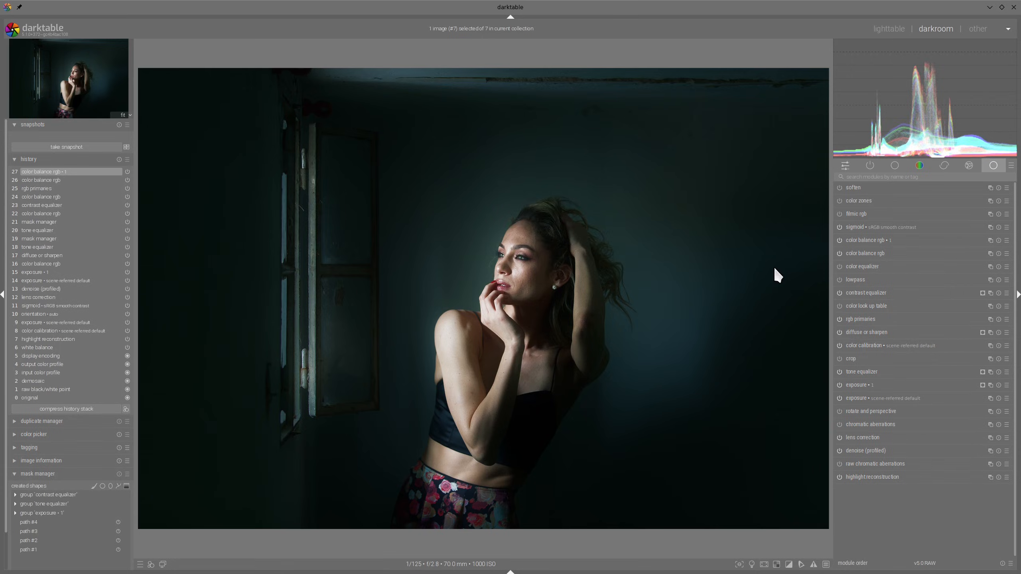
Step: Raise the sigmoid target black to about 0.064% and collapse the module
click(859, 225)
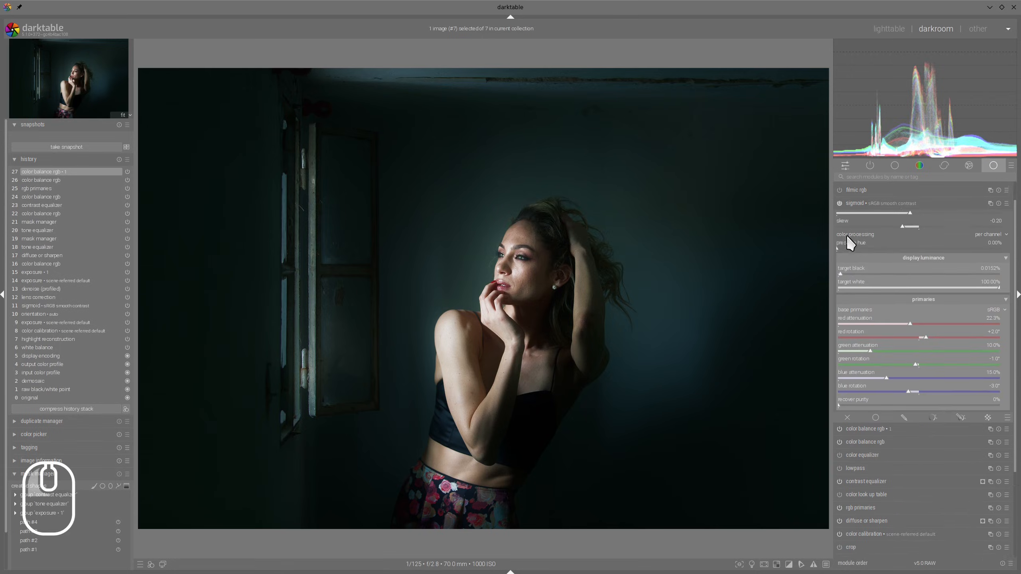
click(849, 267)
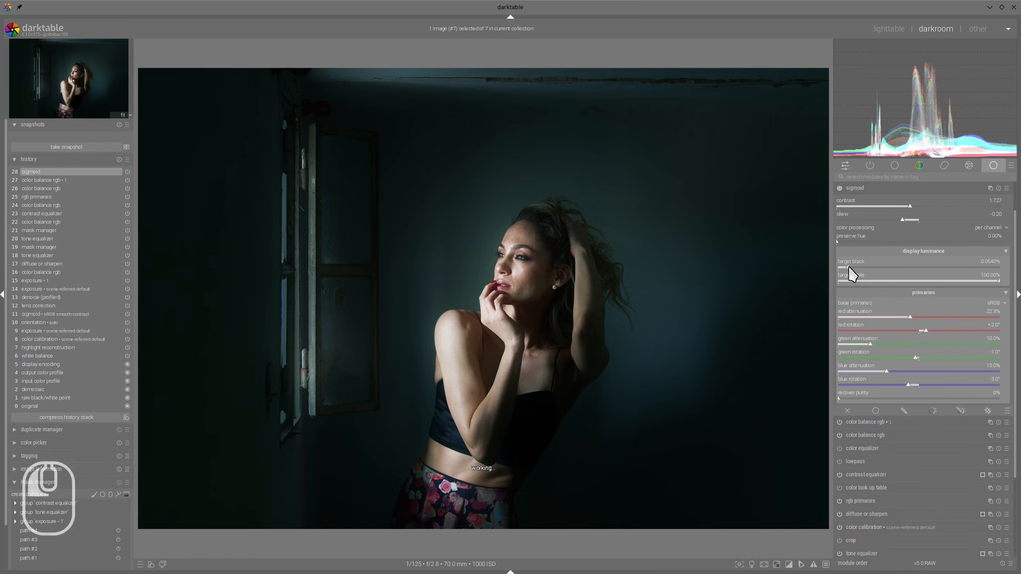
click(859, 189)
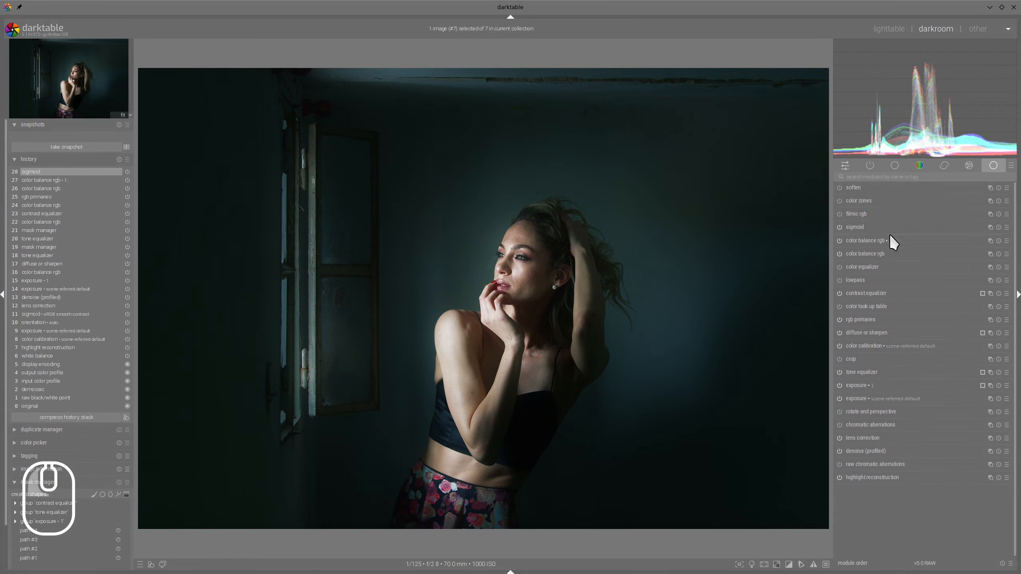
Step: Set the second color balance rgb's hue shift to about -2.61° and its global offset luminance to -0.48%
click(856, 239)
drag(919, 219, 907, 220)
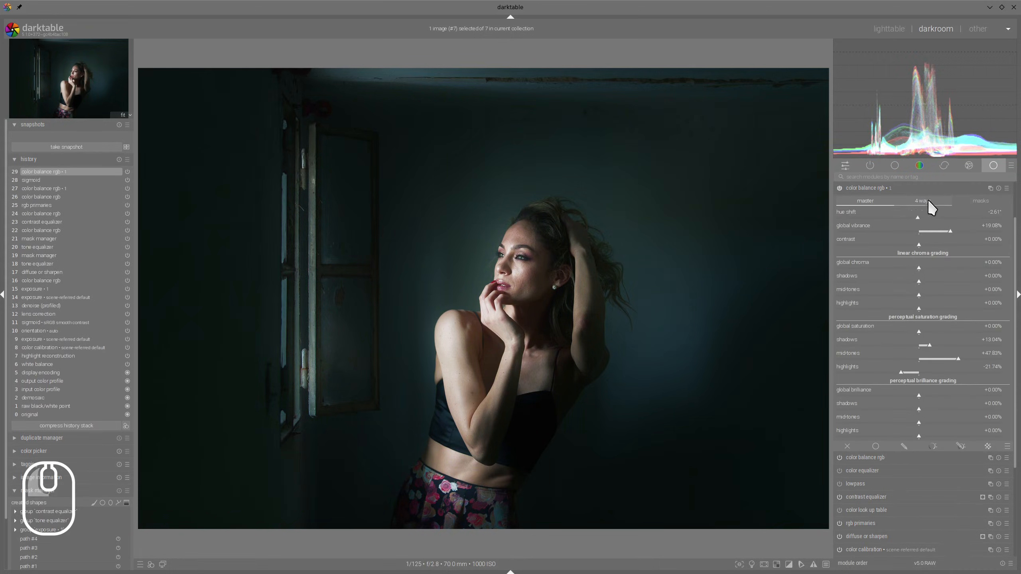
click(925, 200)
click(912, 228)
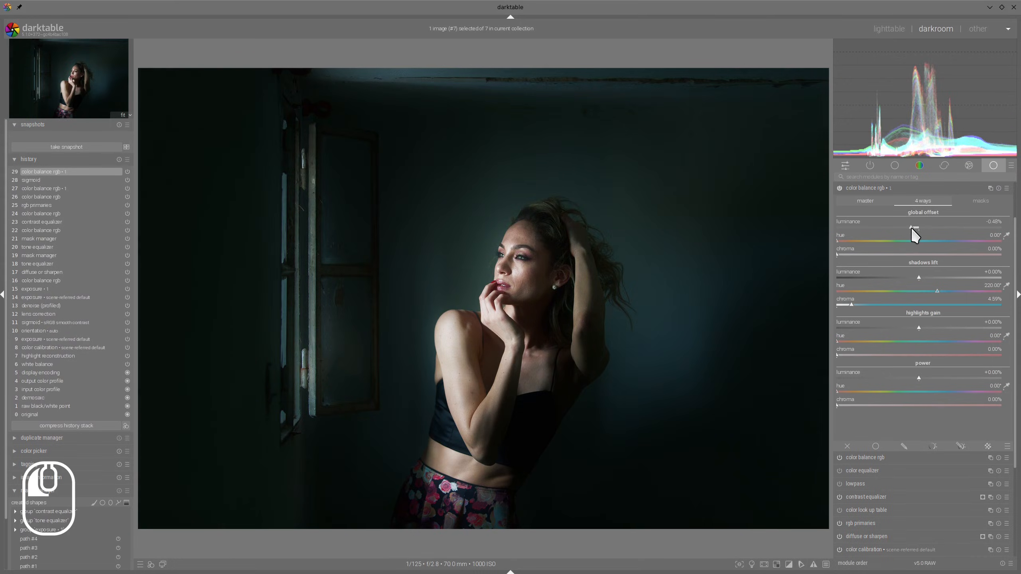
click(886, 186)
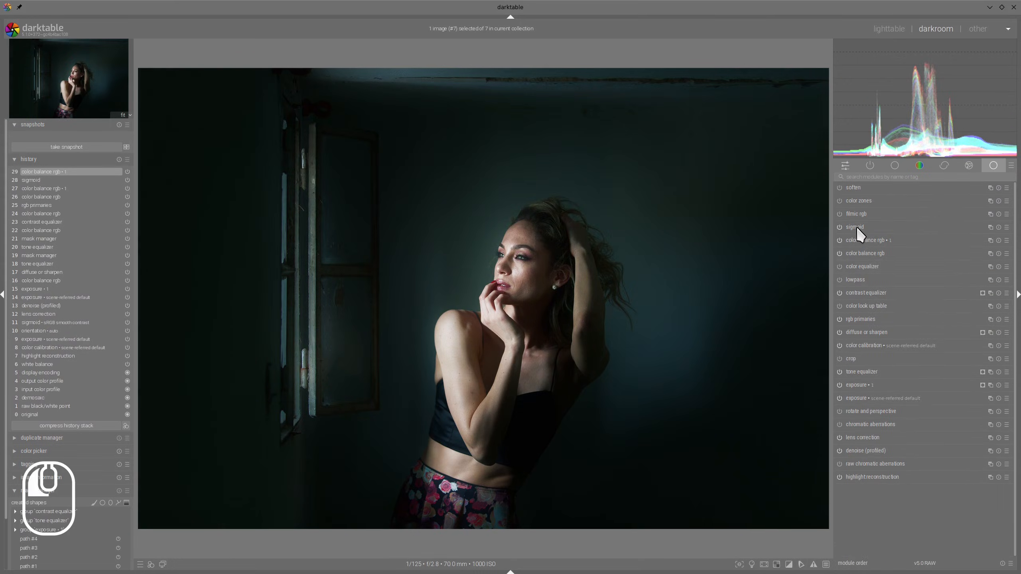
Step: Set the sigmoid target black to about 0.187%, collapse the module and compare the portrait with the reference photo
click(857, 227)
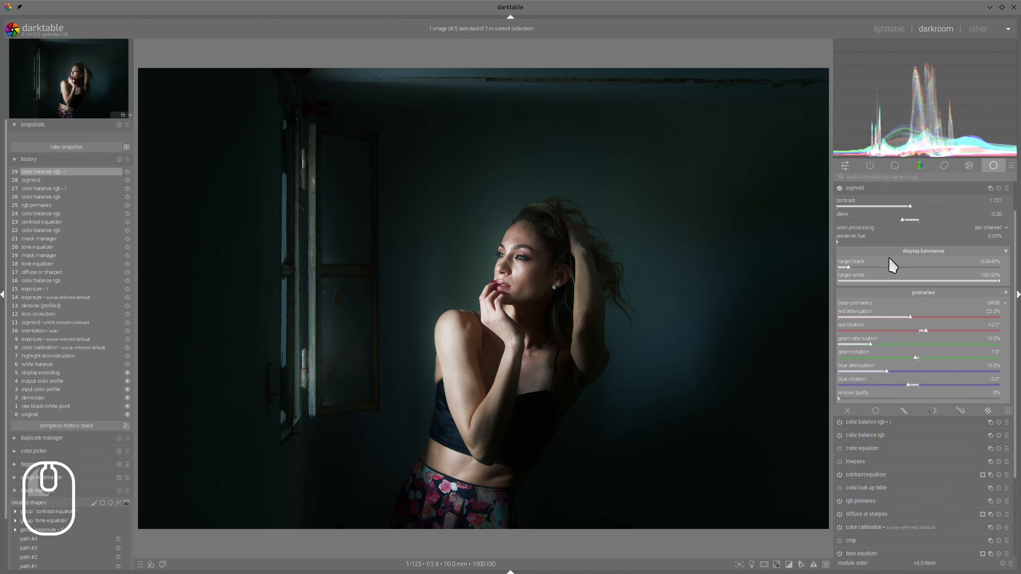
click(862, 267)
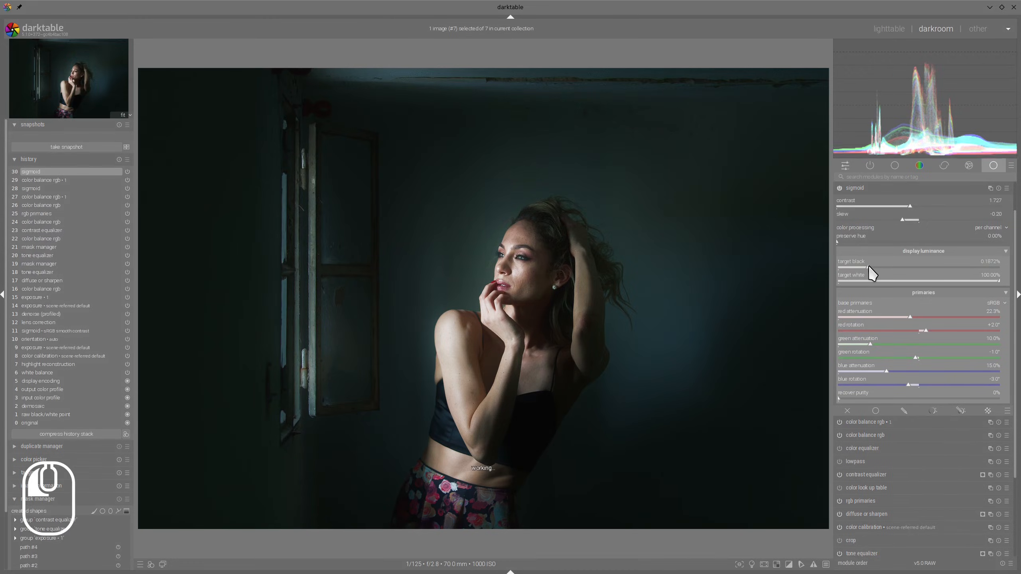
click(874, 189)
key(alt+Tab)
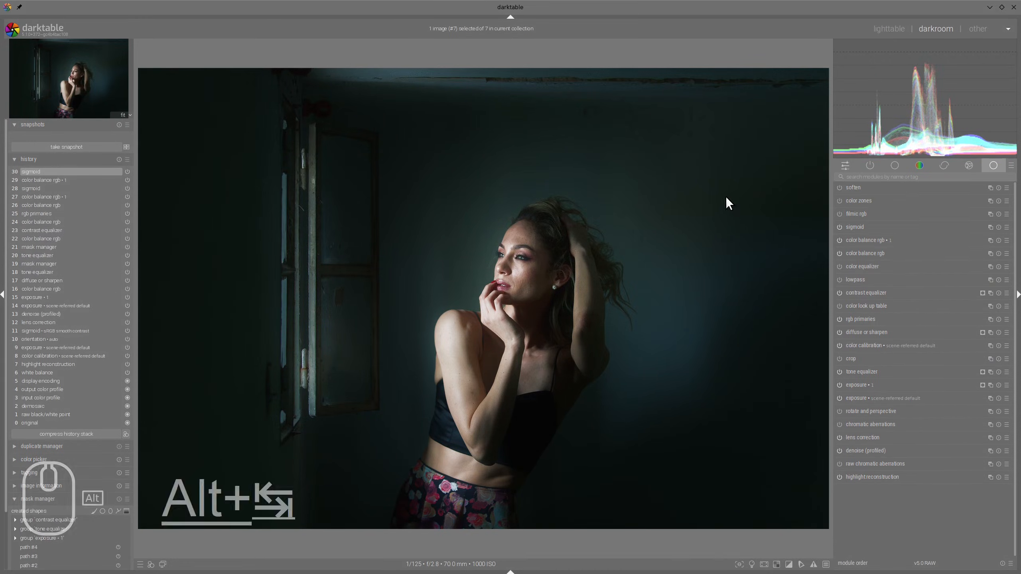
key(alt+Tab)
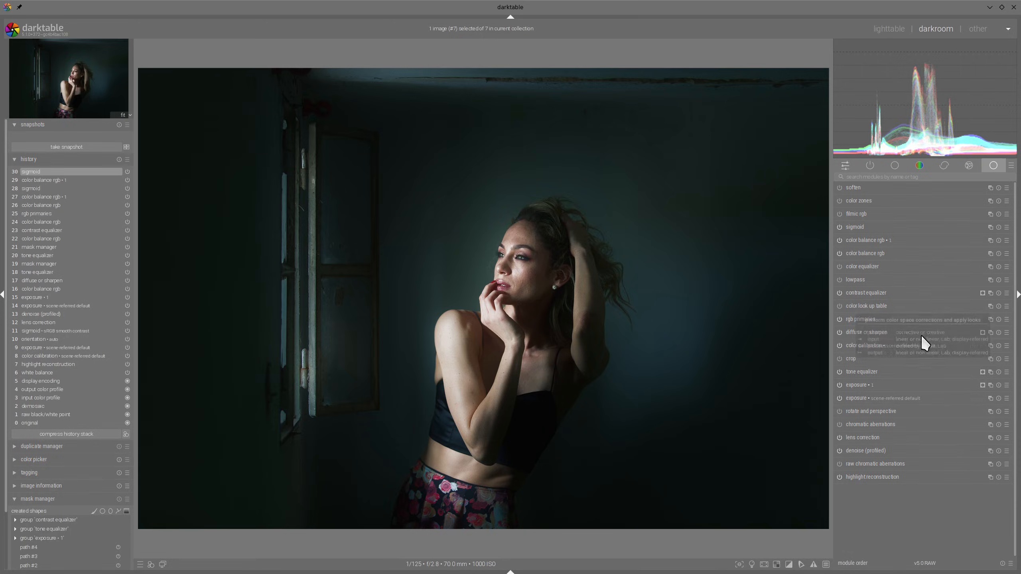
Step: Add a new diffuse or sharpen instance with the sharpen AA filter preset, inspect the woman's face up close and collapse the module
scroll(539, 281, up, 2)
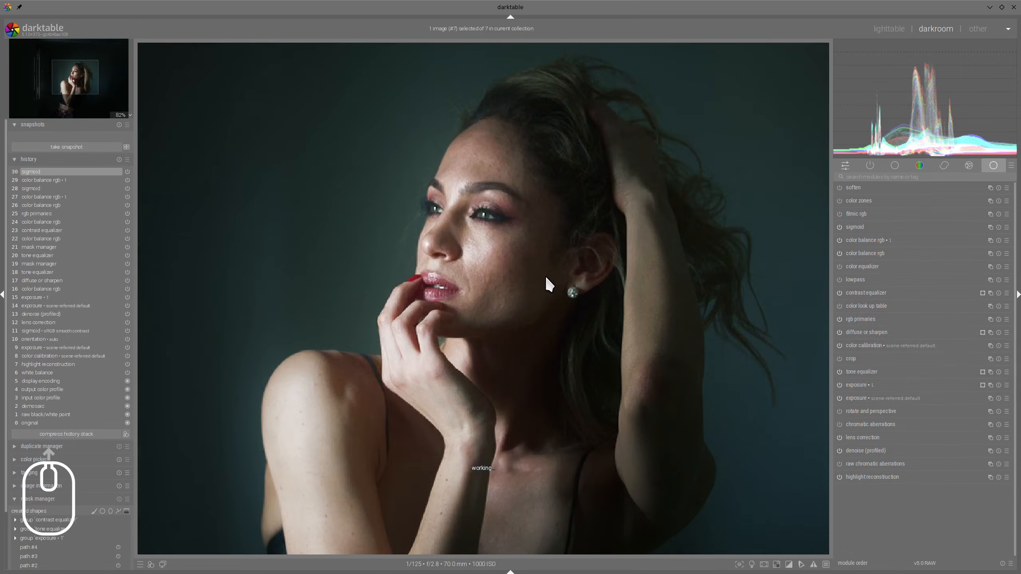
scroll(545, 278, down, 2)
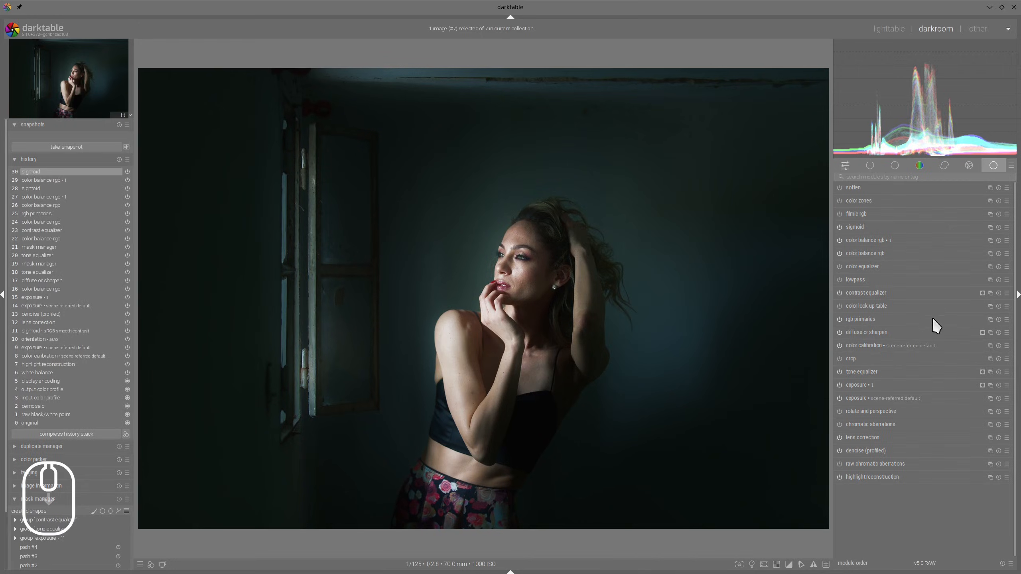
click(989, 334)
click(1007, 188)
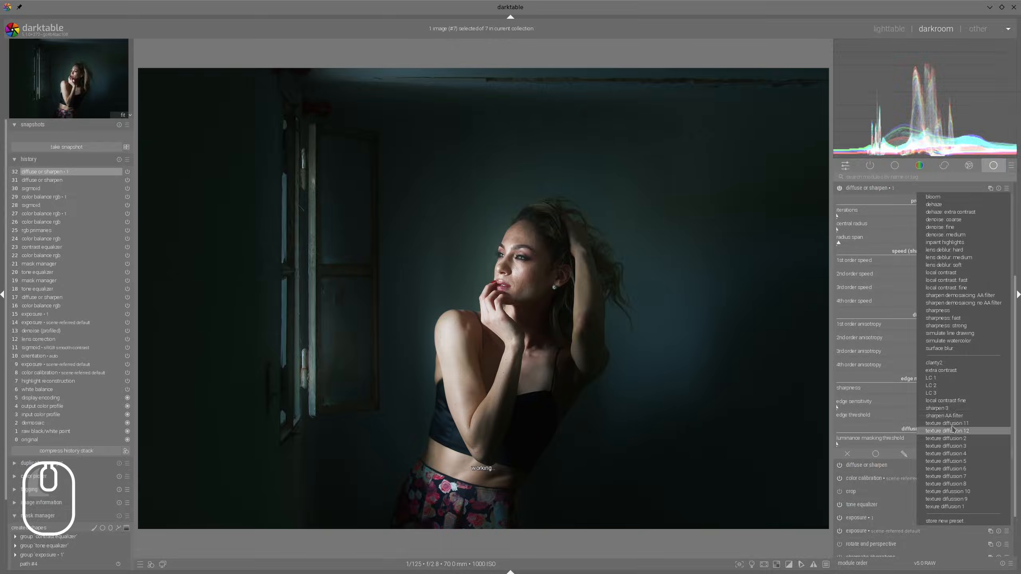
click(944, 415)
scroll(515, 277, up, 1)
scroll(516, 276, up, 2)
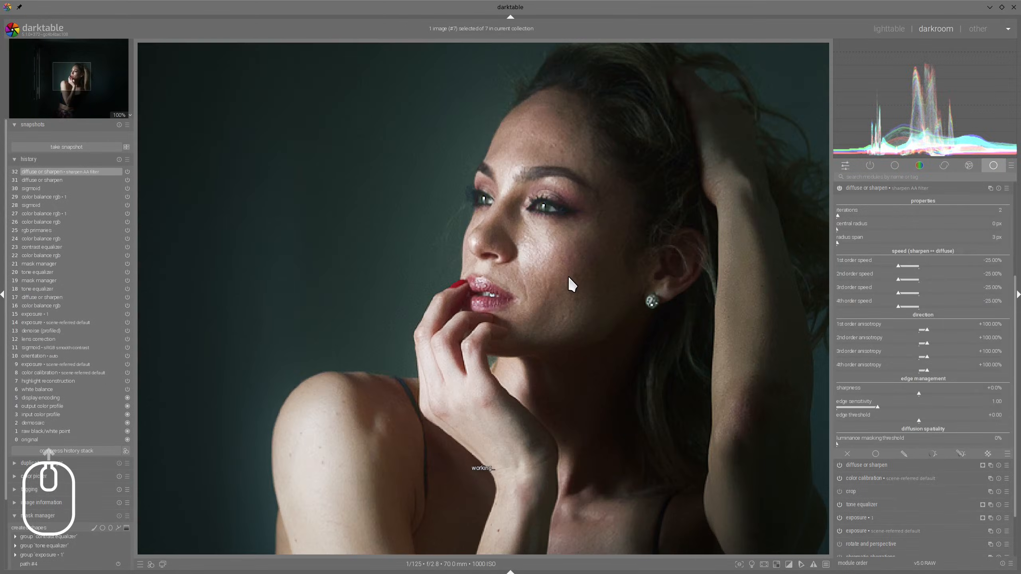
scroll(568, 276, down, 2)
scroll(568, 275, down, 1)
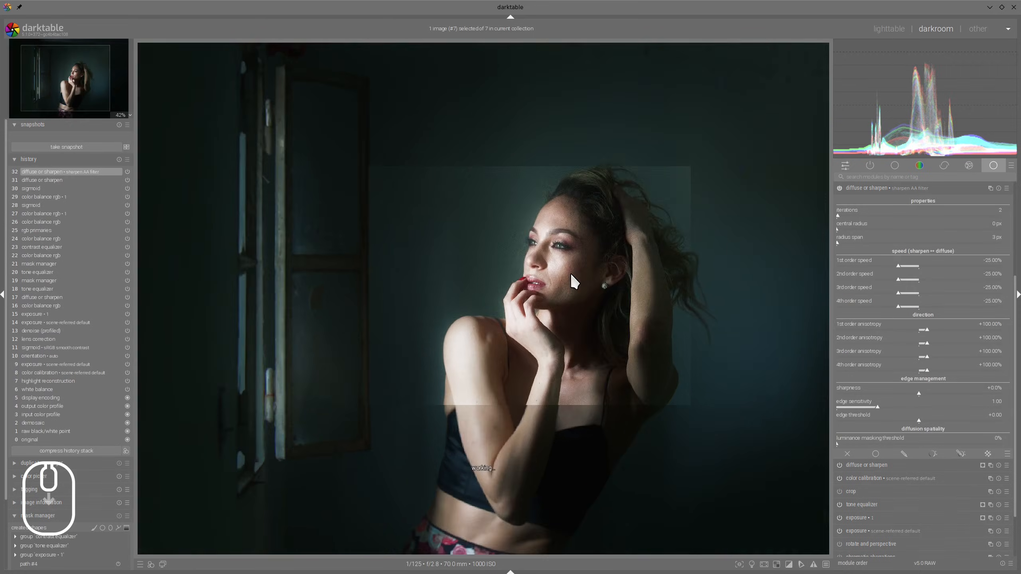
click(885, 187)
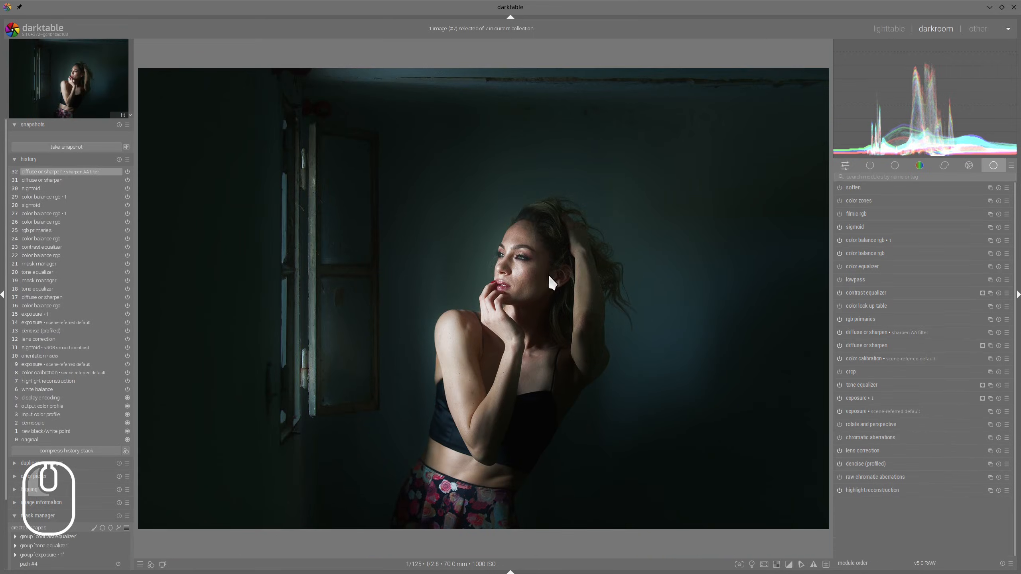
Step: Show the portrait in color assessment conditions with a white frame and compare it with the bus window reference photo
click(752, 564)
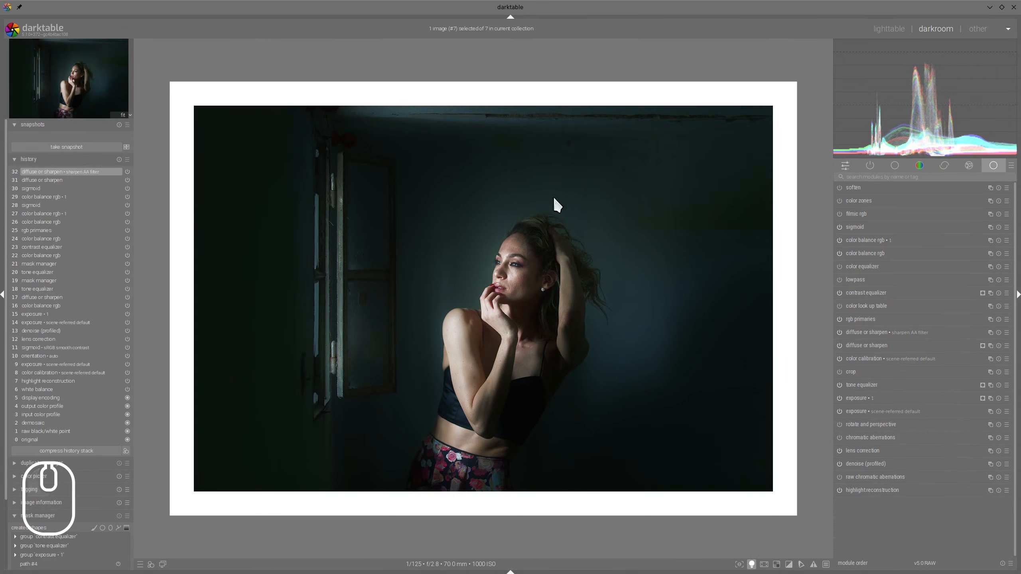
key(alt+Tab)
key(alt+Tab)
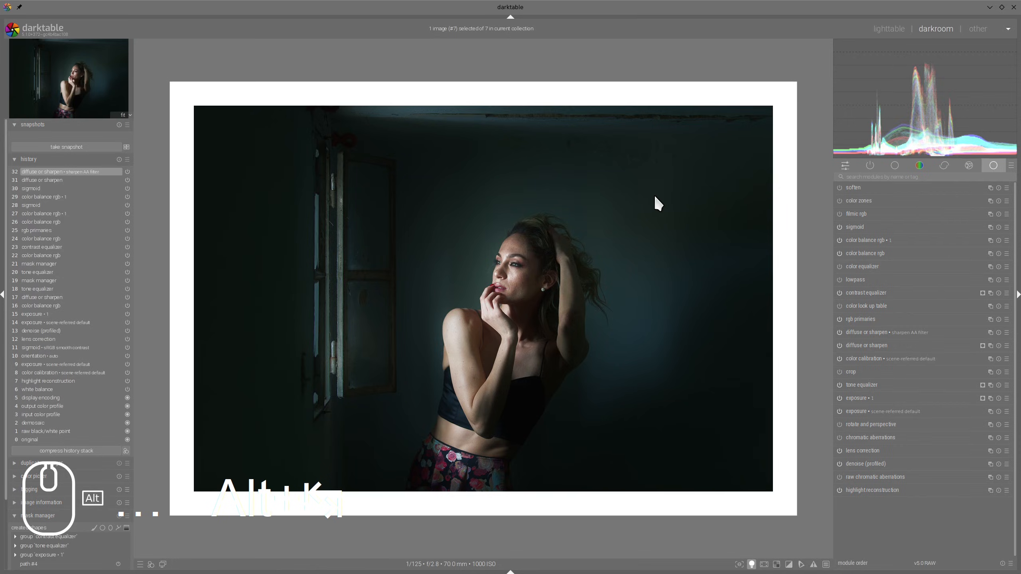
key(alt+Tab)
key(alt+Tab)
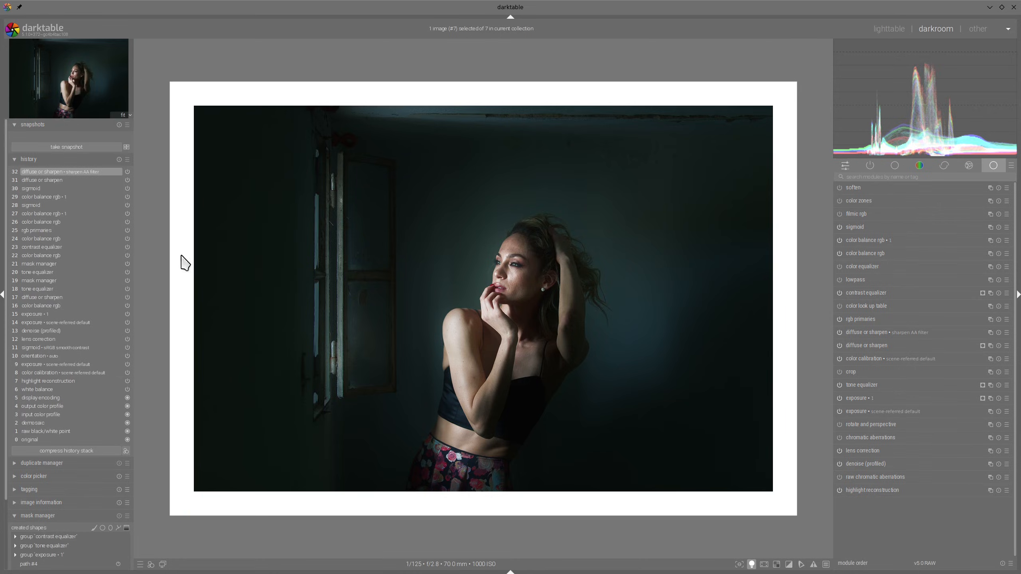
Step: Take a snapshot of the lens correction history state, turn off color assessment and return to the latest edit
click(29, 339)
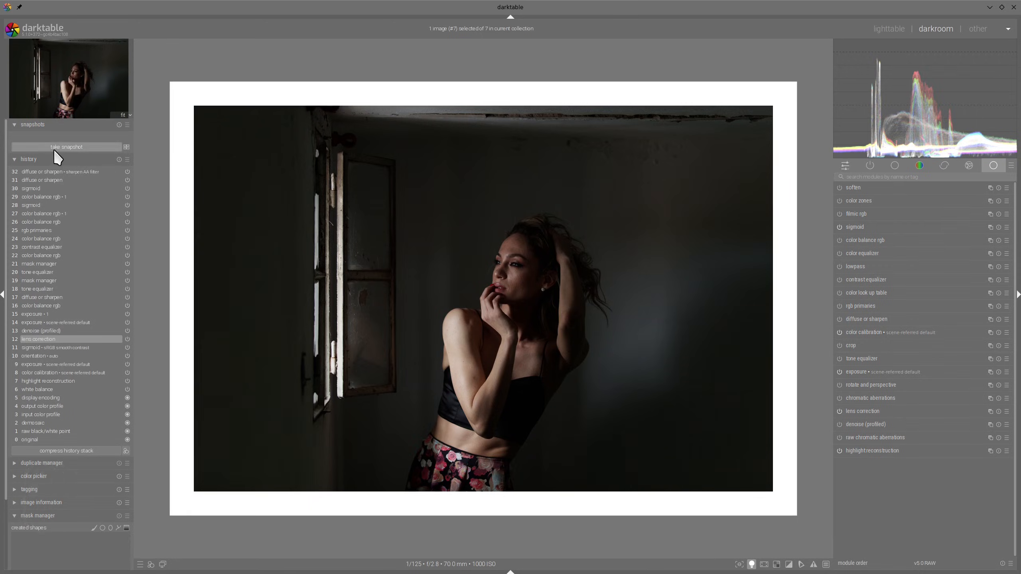
click(55, 147)
click(53, 135)
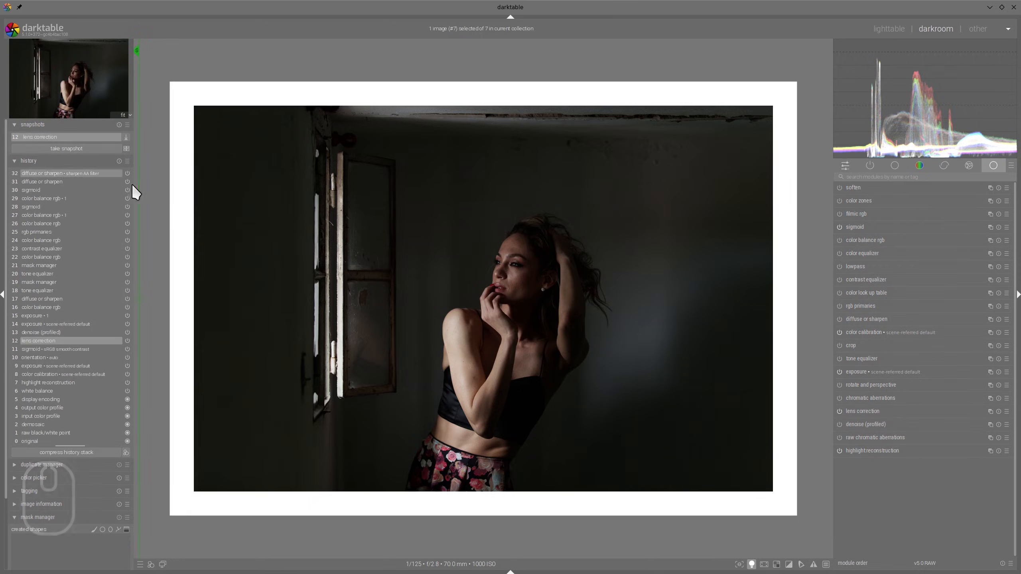
click(752, 565)
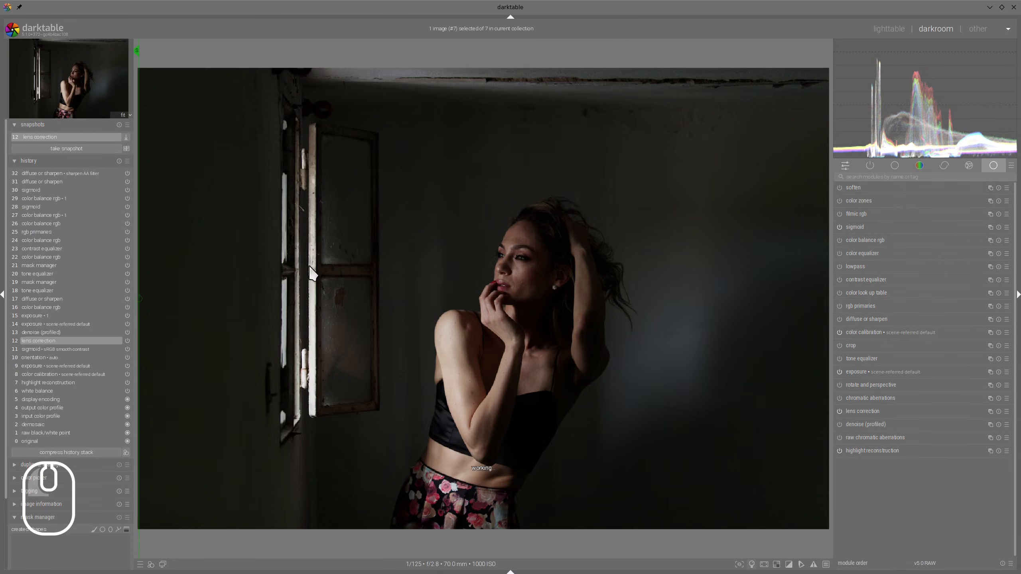
drag(171, 200, 399, 251)
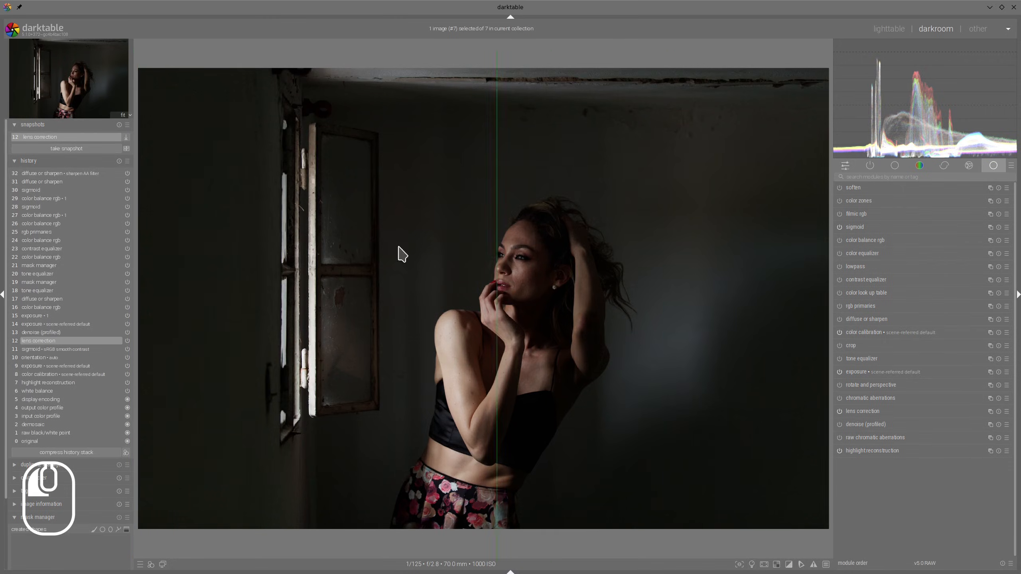
click(69, 174)
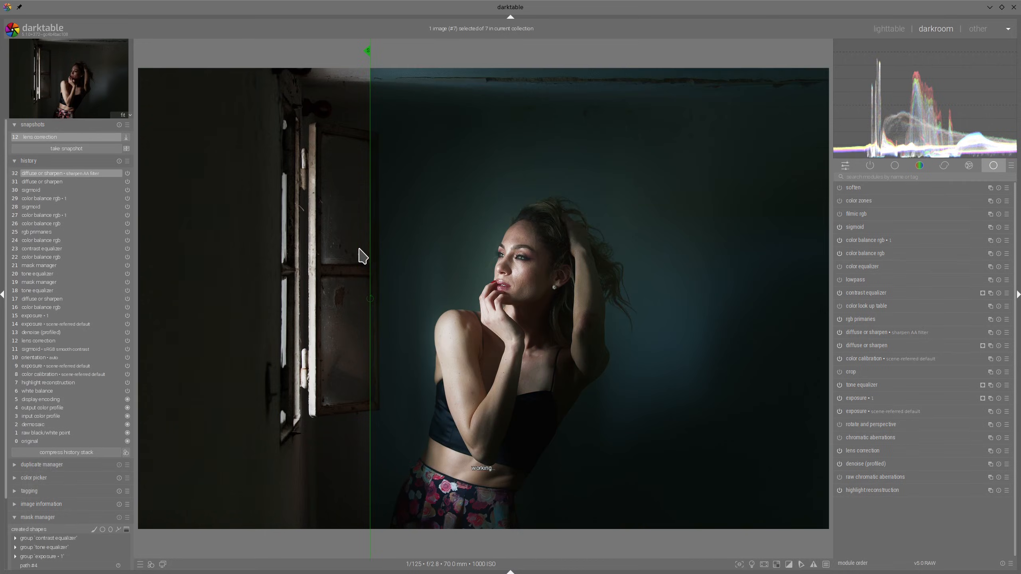
Step: Compare the snapshot and the graded portrait full-screen by sweeping the split line across the whole image, then restore the panels
drag(357, 255, 133, 243)
key(Tab)
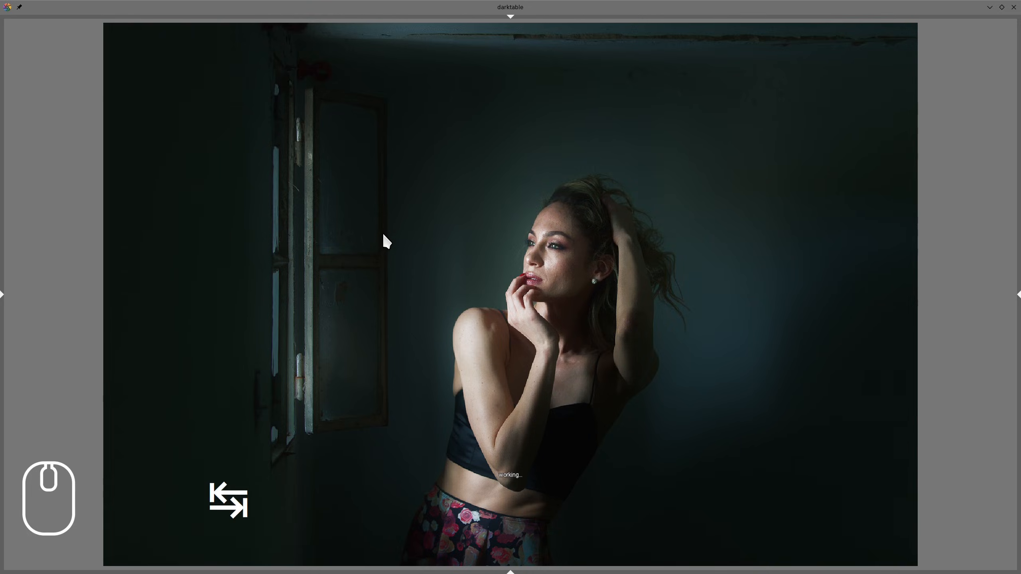
key(F11)
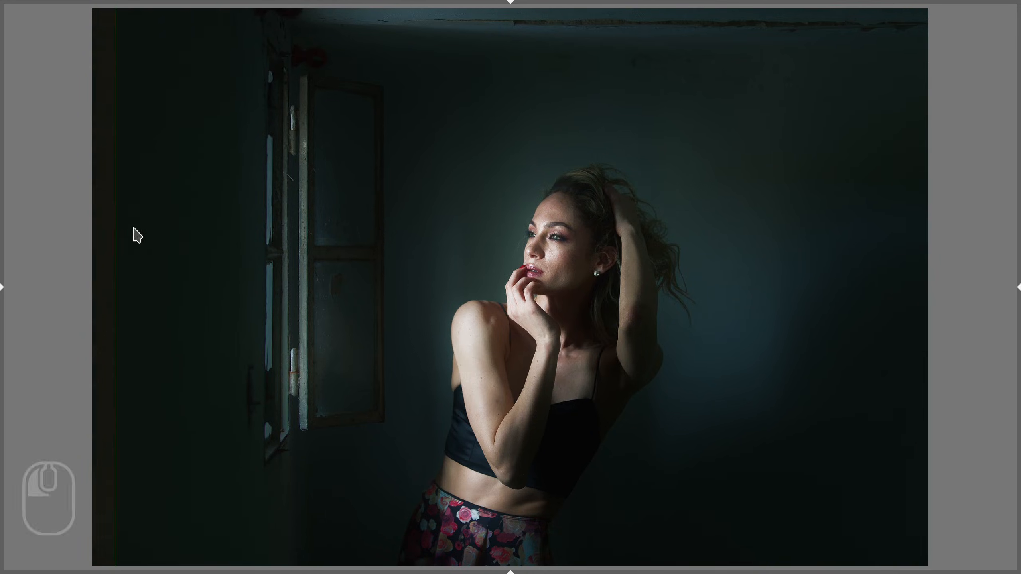
drag(133, 228, 895, 309)
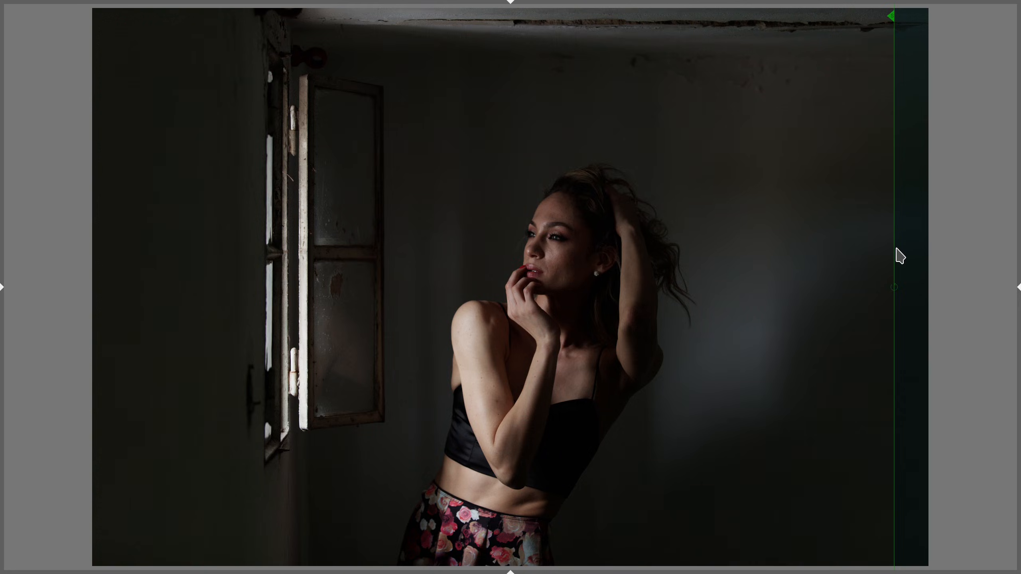
drag(899, 256, 144, 185)
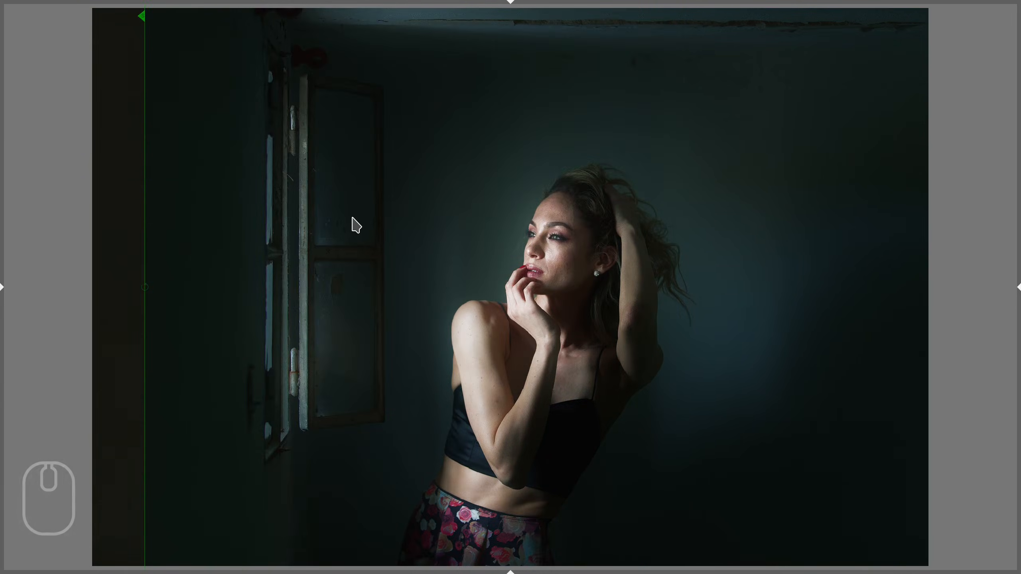
key(Tab)
key(Tab)
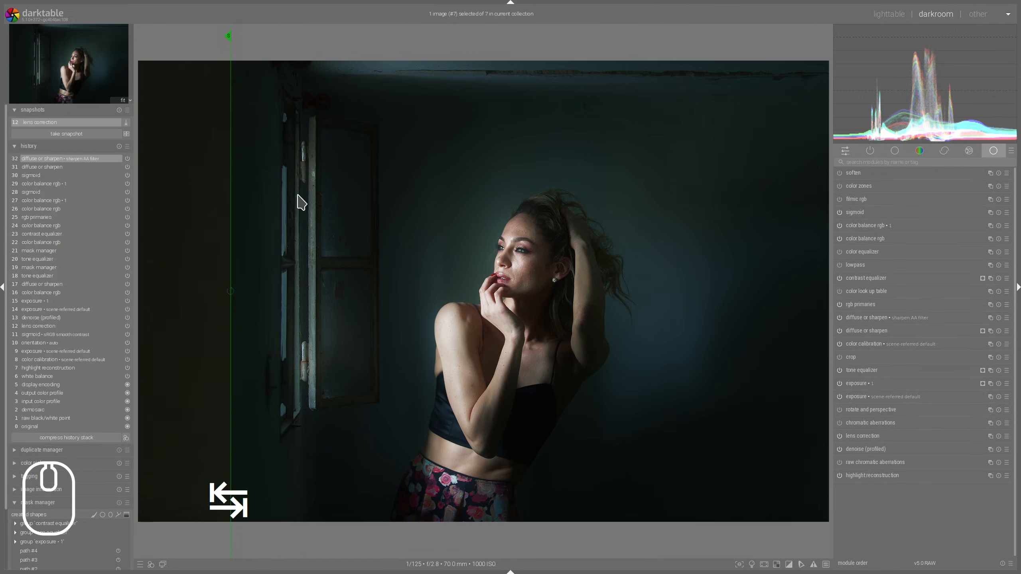
Step: View the snapshot and graded portrait side by side, check them against the bus window reference and hide the snapshot
click(126, 133)
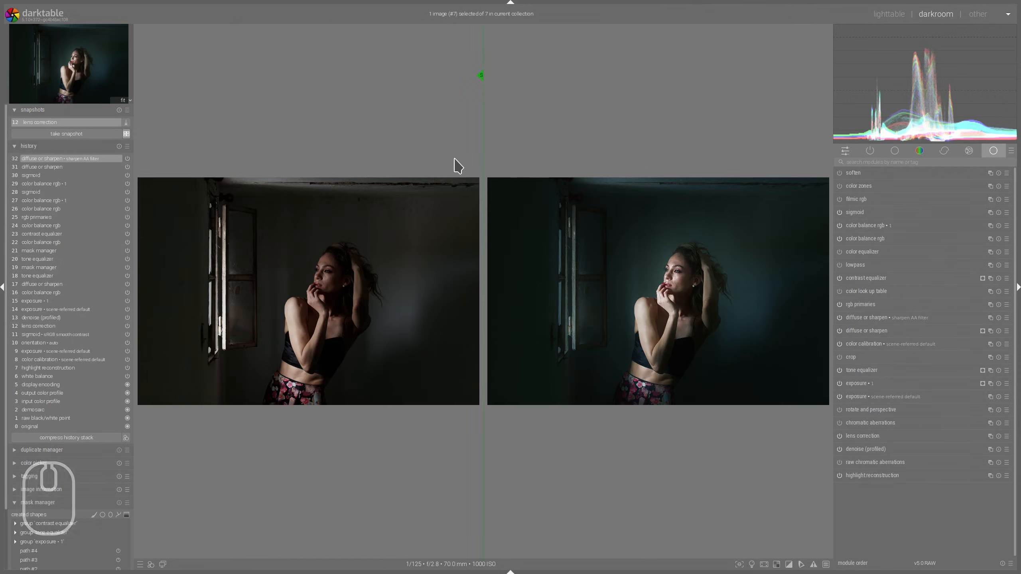
key(Tab)
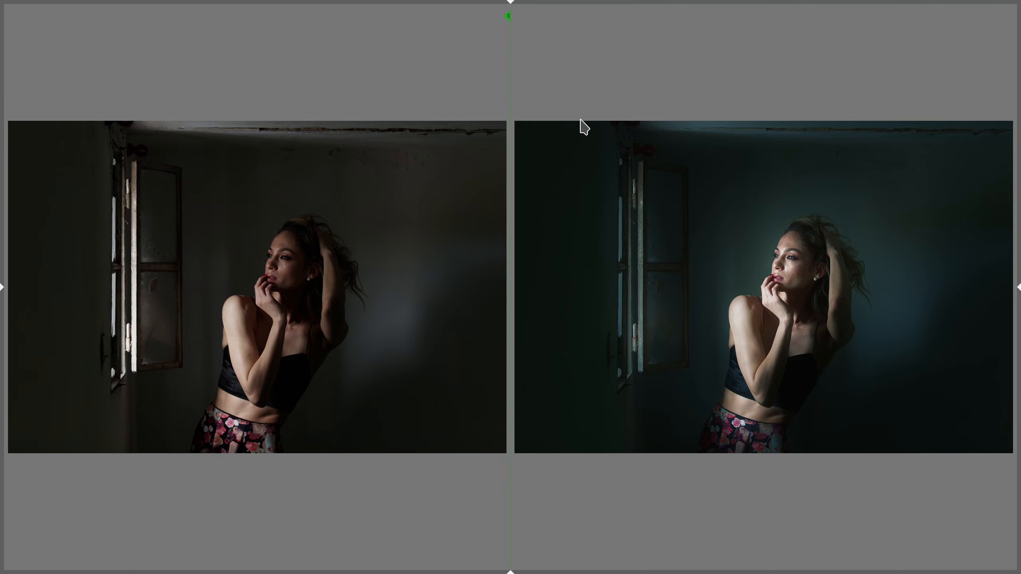
key(alt+Tab)
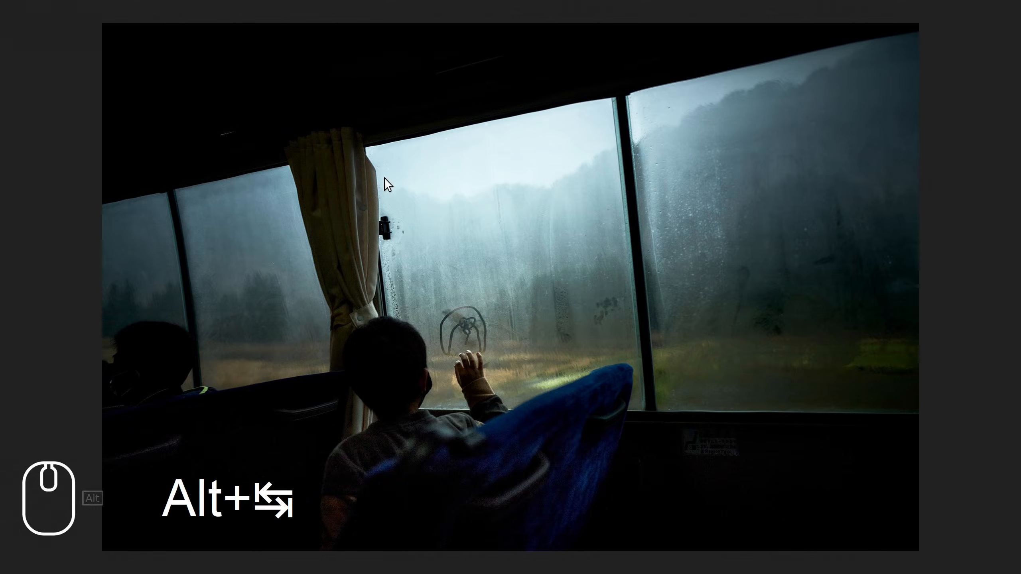
key(alt+Tab)
key(Tab)
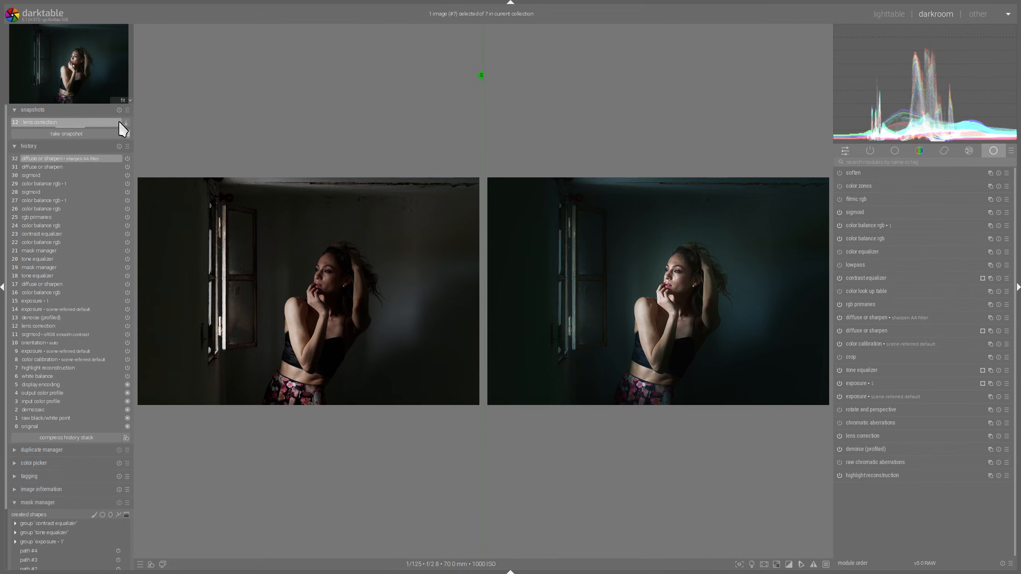
click(88, 122)
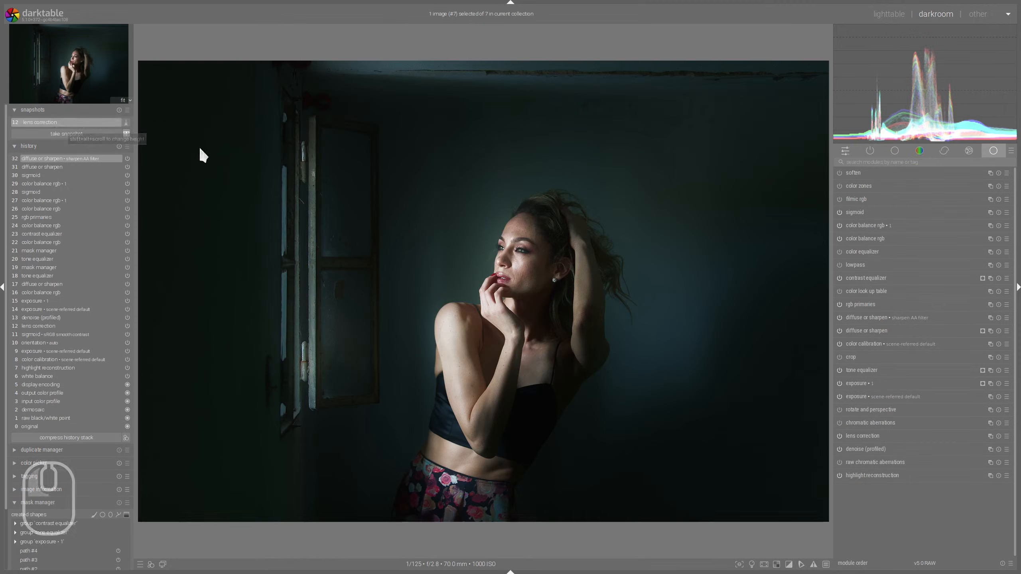
Step: In the first color balance rgb, set the perceptual brilliance shadows to about -56% and mid-tones to about +12.6%
click(870, 241)
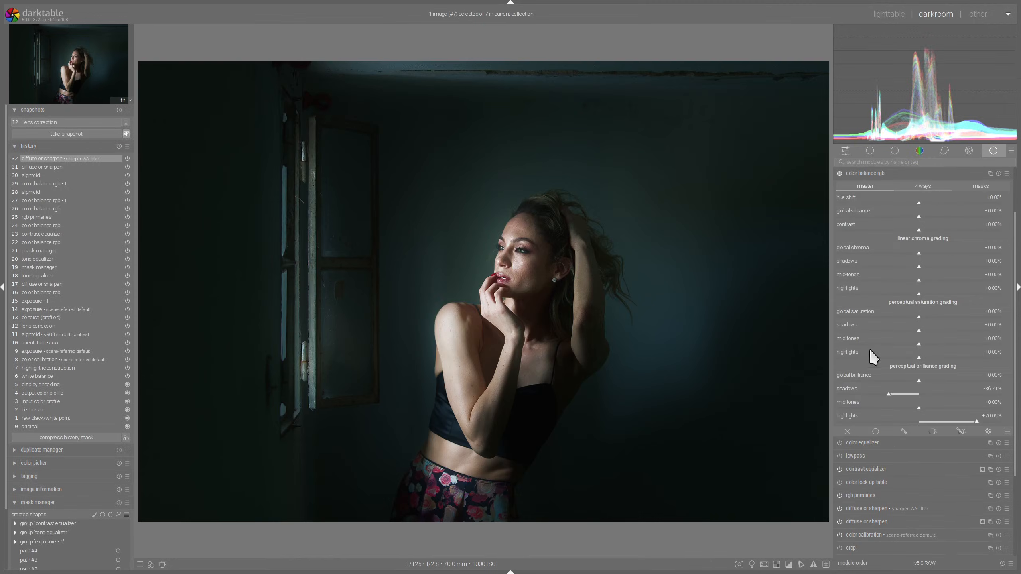
scroll(872, 391, down, 10)
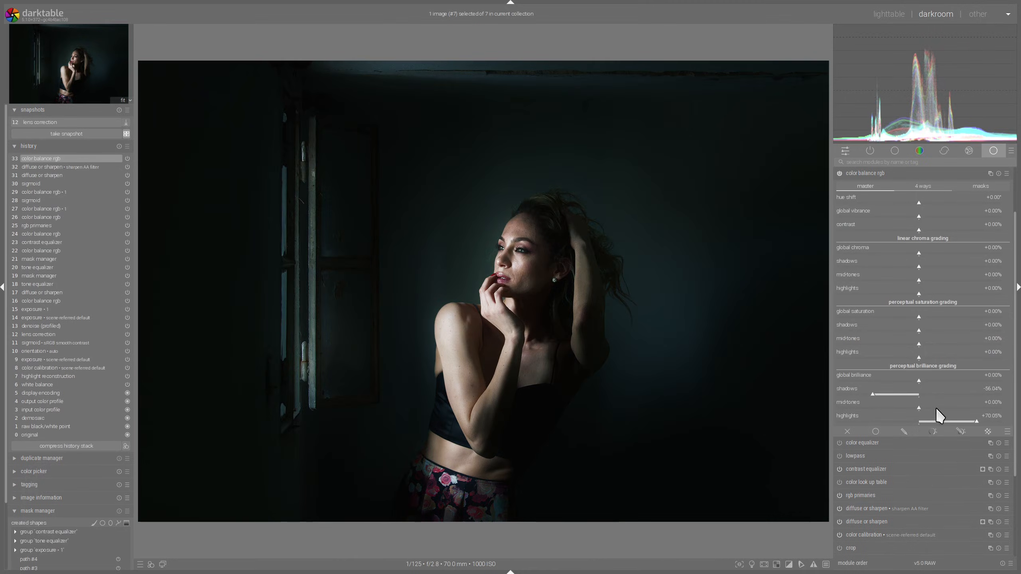
scroll(936, 405, up, 6)
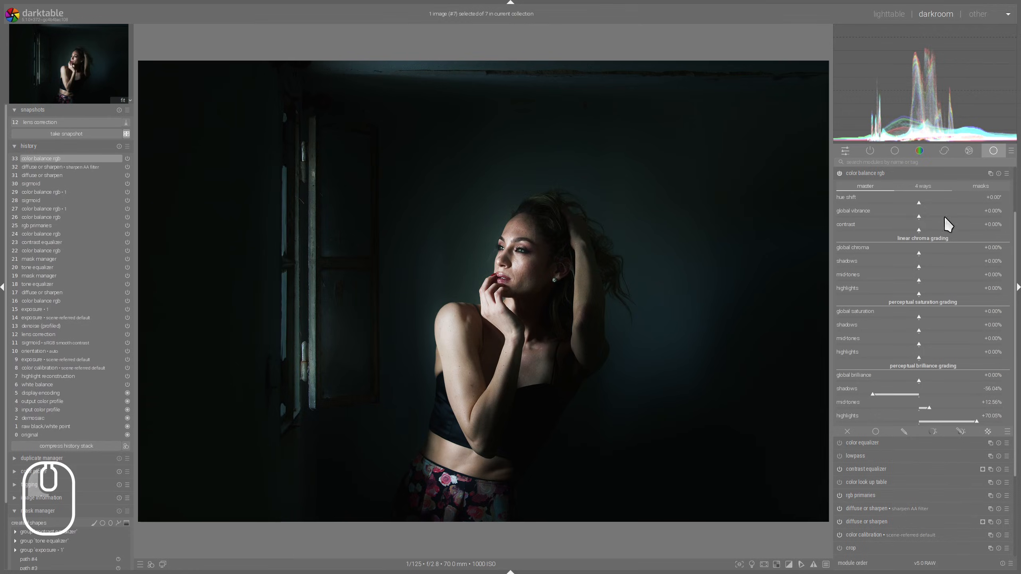
Step: Set the color balance rgb mask's shadows fall-off to about 135.5% and middle-gray fulcrum to about 18%, and collapse the module
click(936, 188)
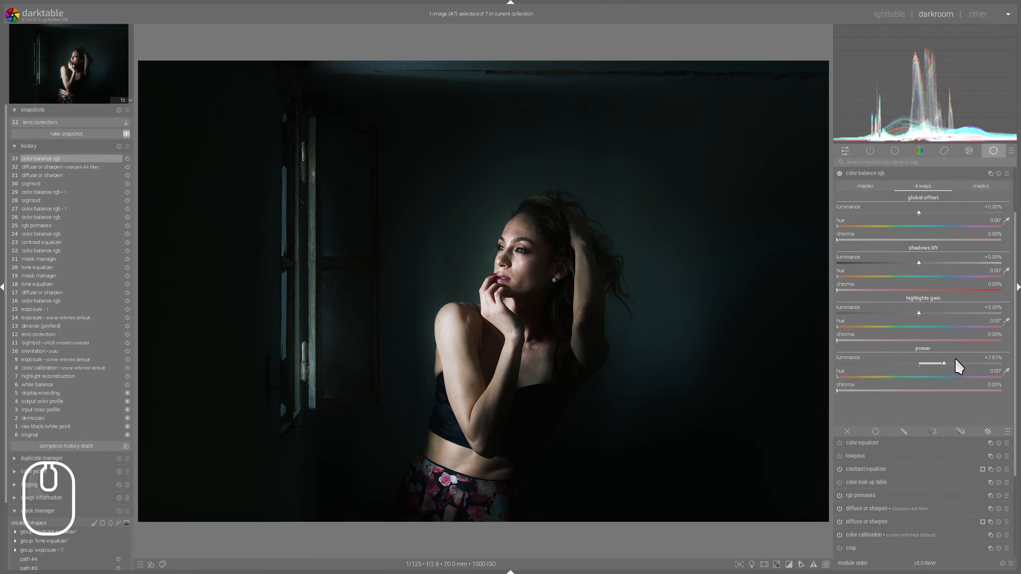
click(974, 187)
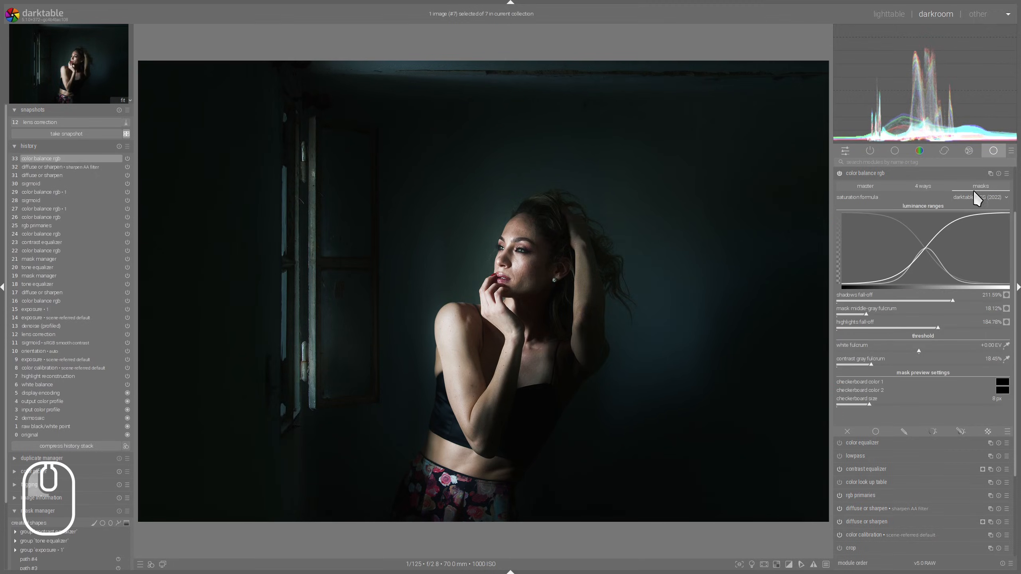
click(863, 316)
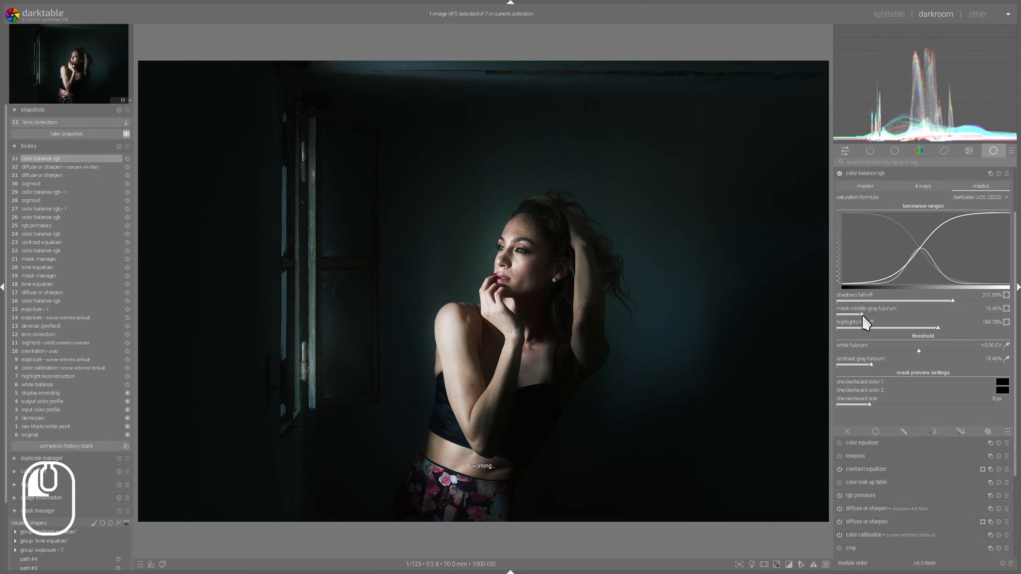
drag(863, 316, 880, 315)
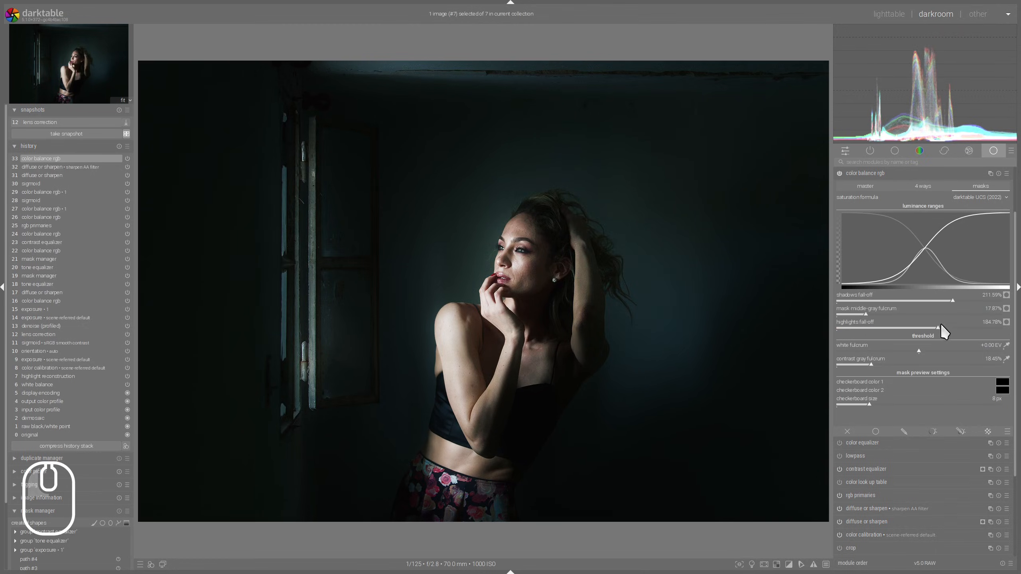
drag(950, 302, 911, 300)
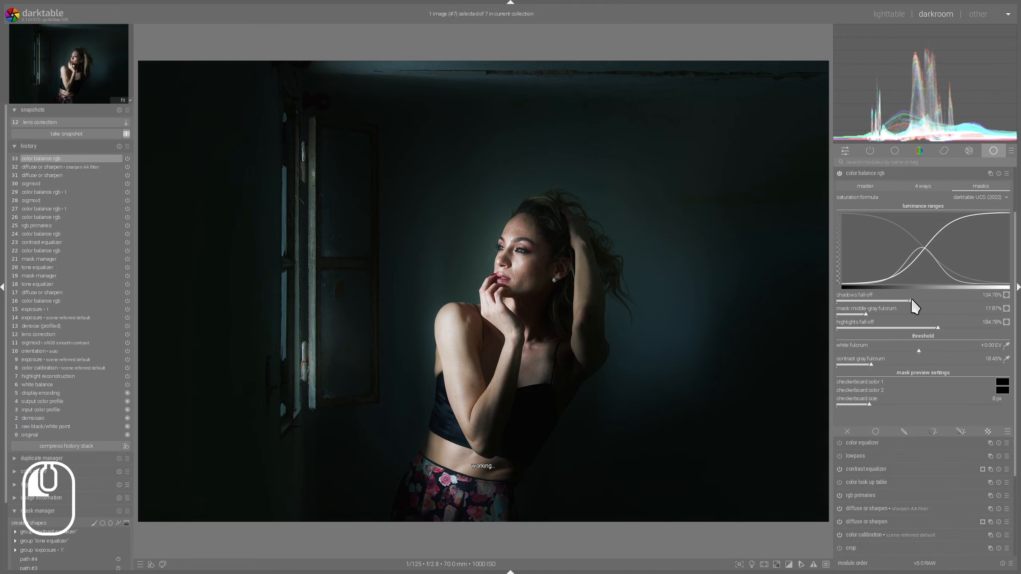
click(868, 316)
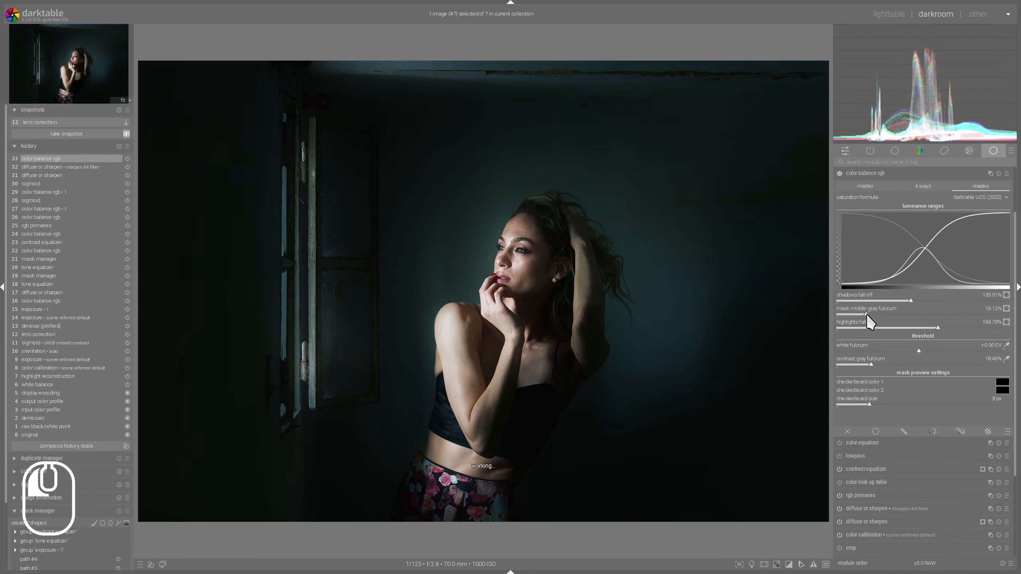
click(870, 176)
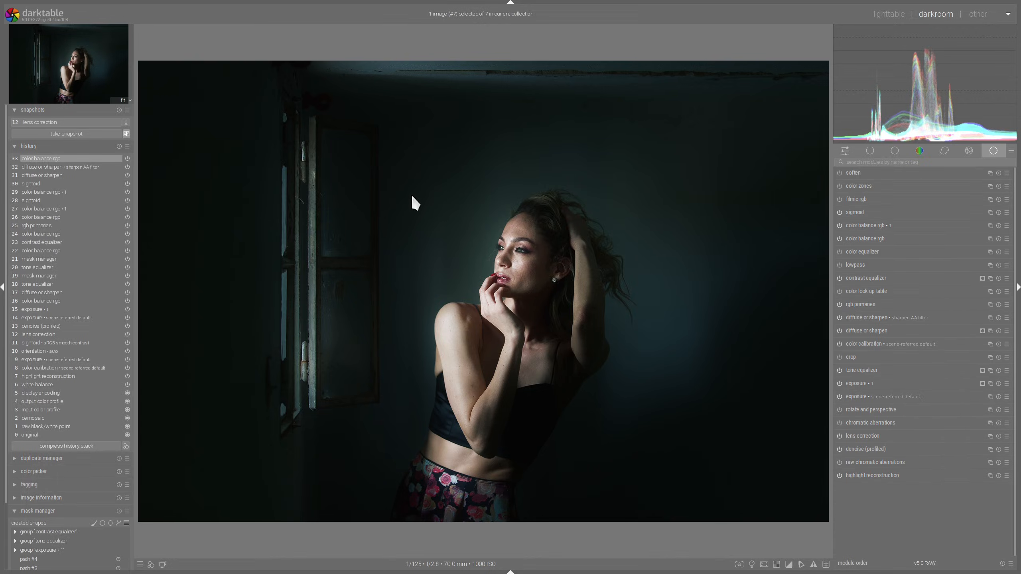
Step: Show the lens correction snapshot as a split overlay instead of side by side and view the comparison without panels
click(73, 122)
click(127, 135)
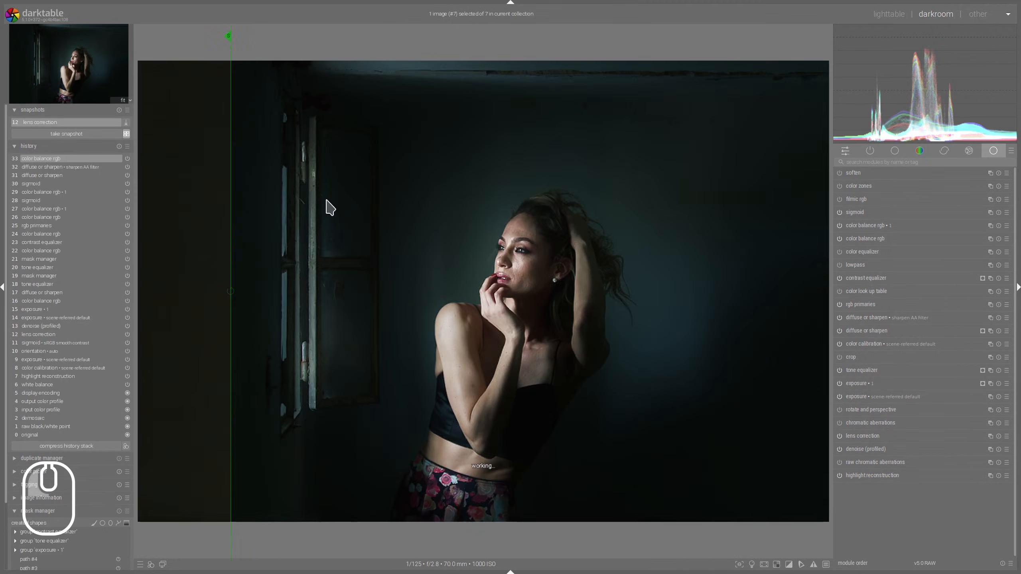
key(Tab)
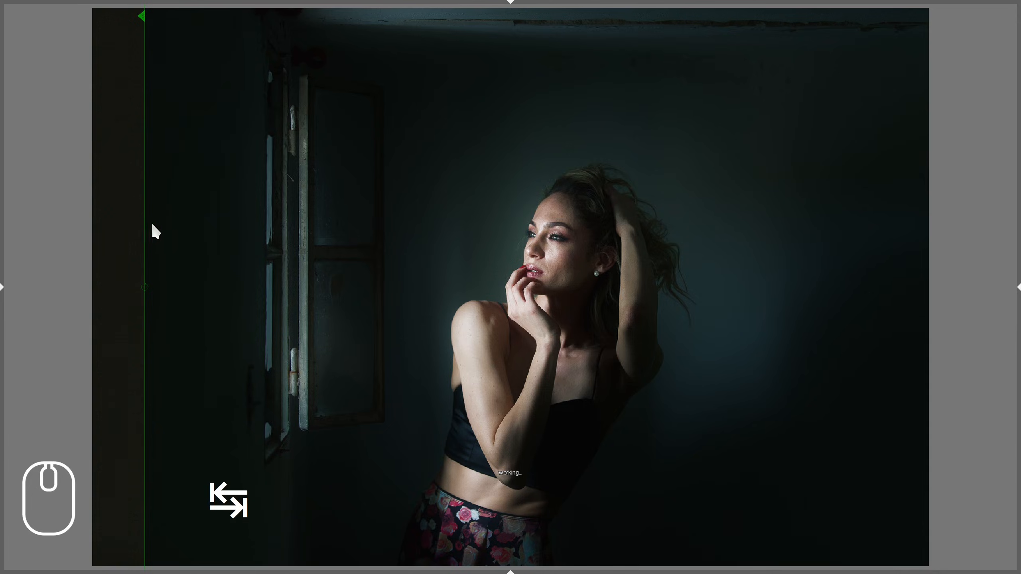
drag(156, 232, 111, 189)
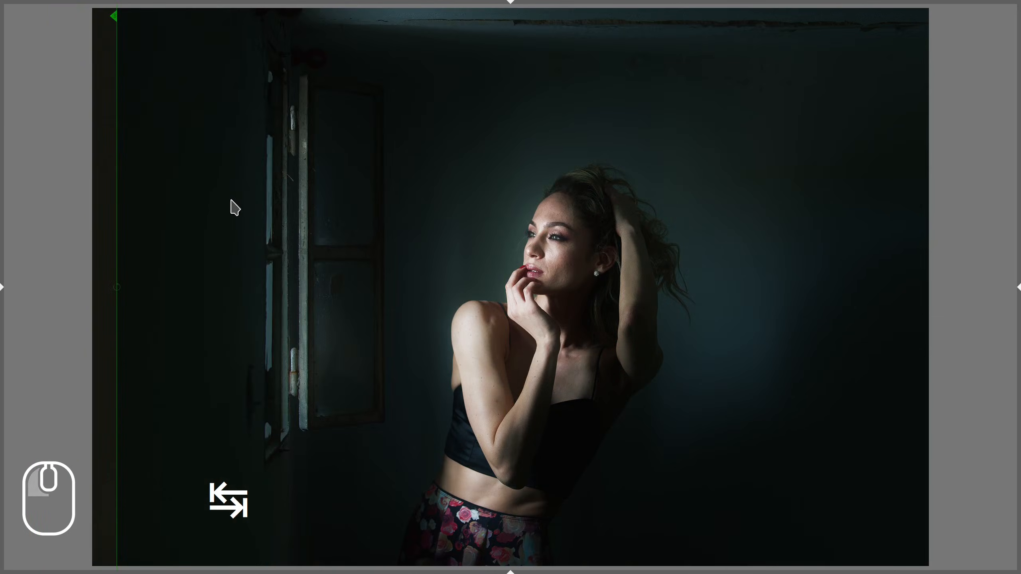
Step: Switch back and forth between the graded portrait and the bus window reference to compare their tones
key(alt+Tab)
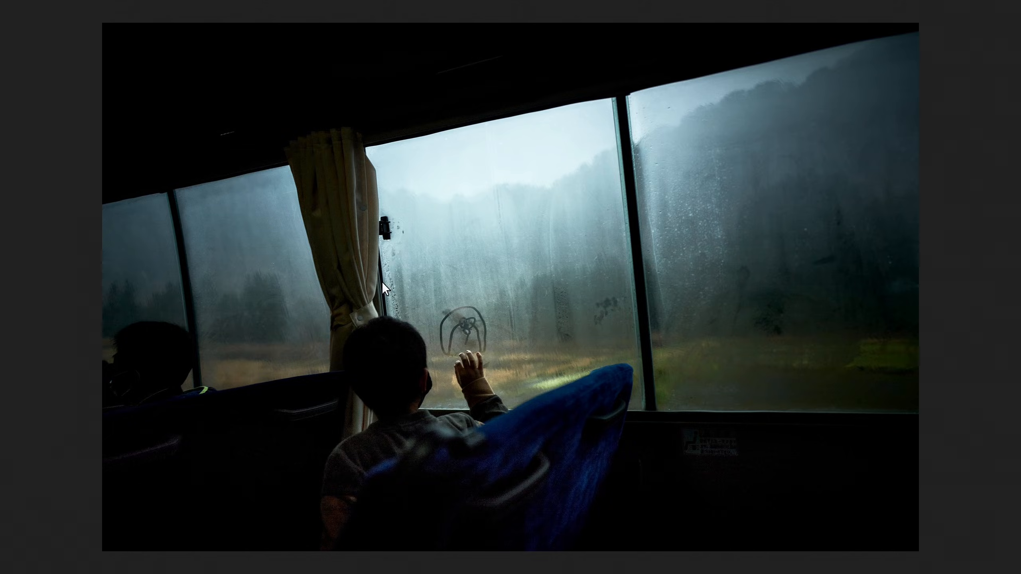
key(alt+Tab)
key(alt+Tab)
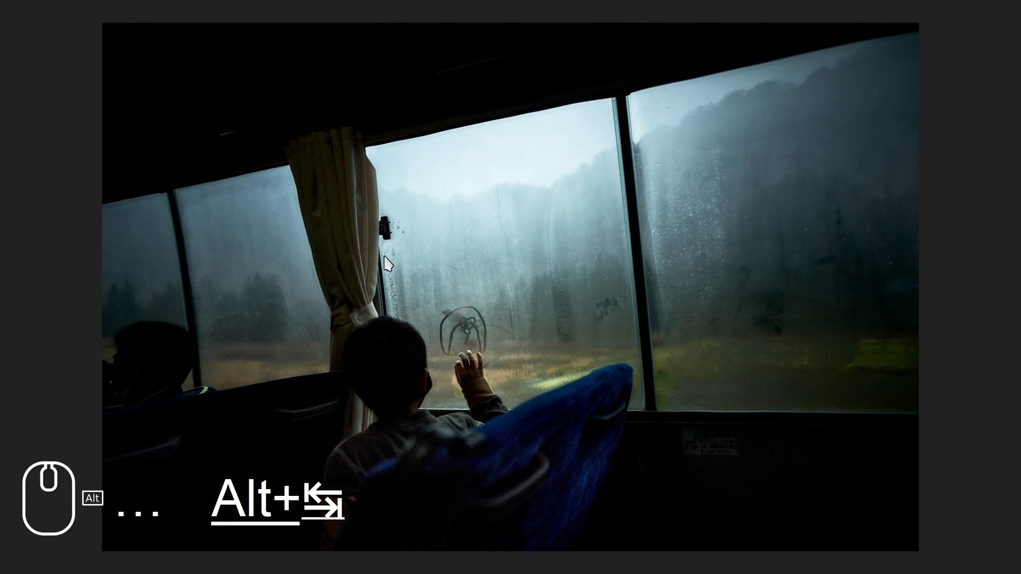
key(alt+Tab)
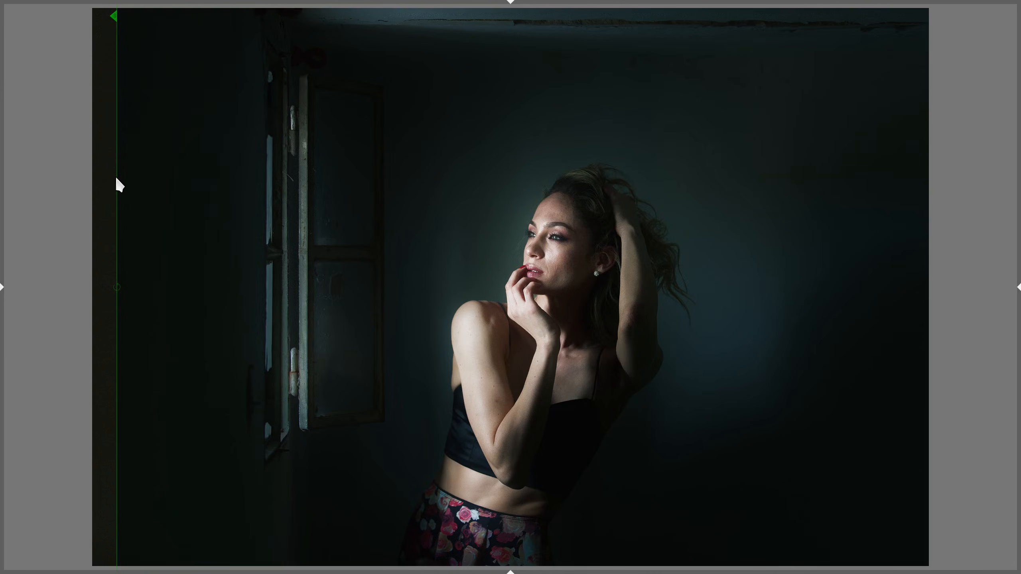
Step: Move the split line to the photo's left edge, clear all snapshots and view the graded portrait without panels
drag(116, 180, 92, 194)
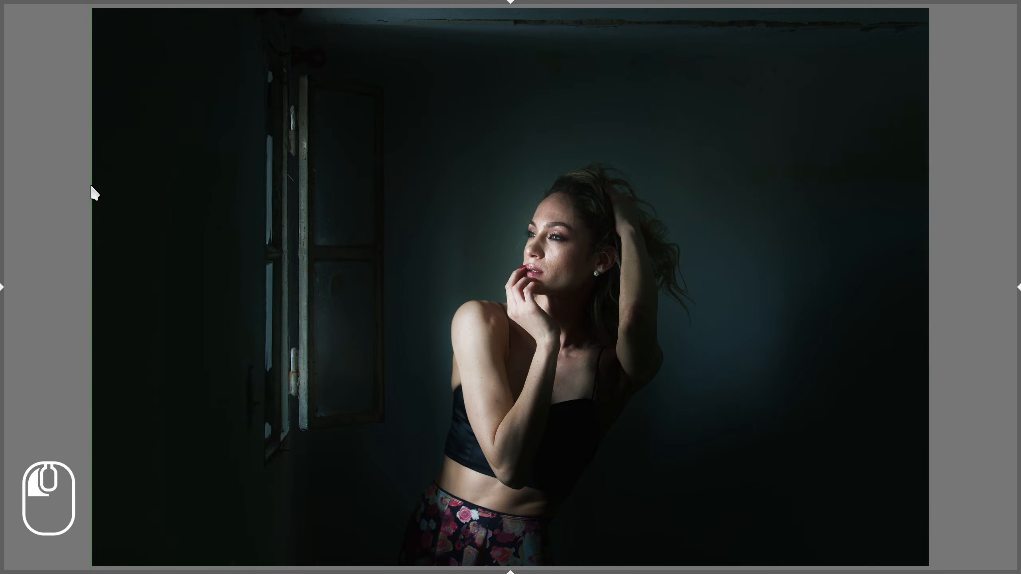
key(Tab)
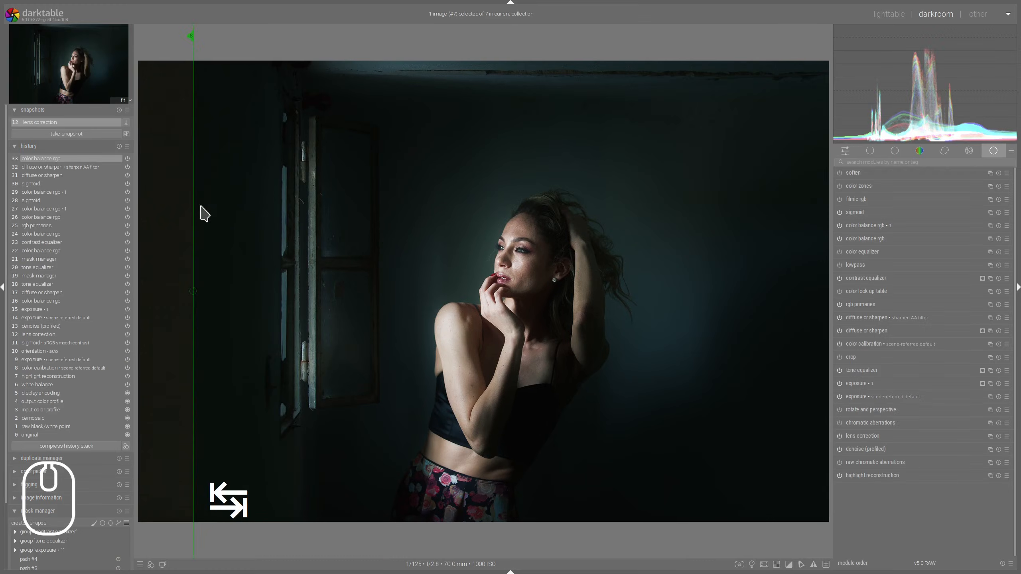
click(119, 109)
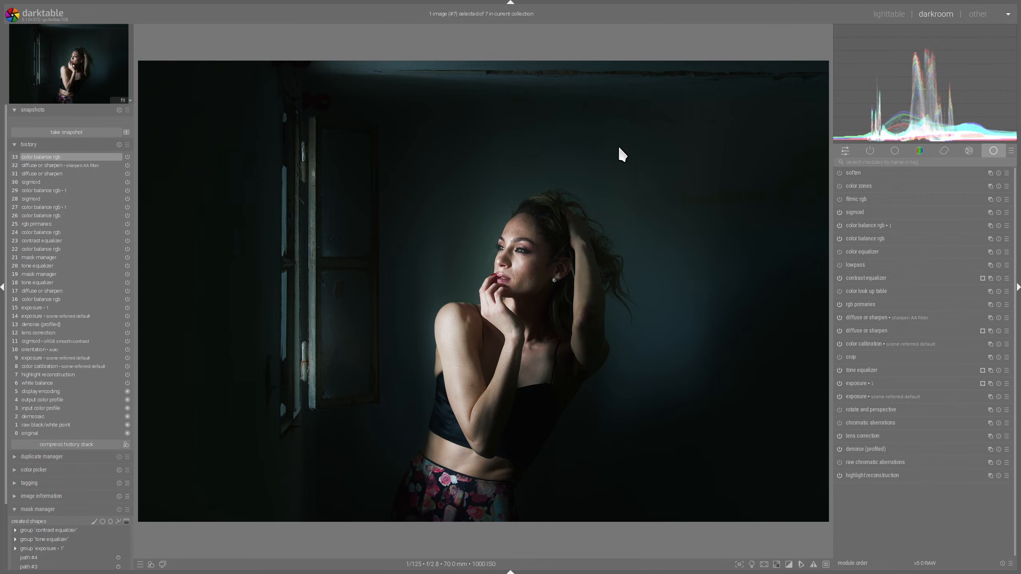
key(Tab)
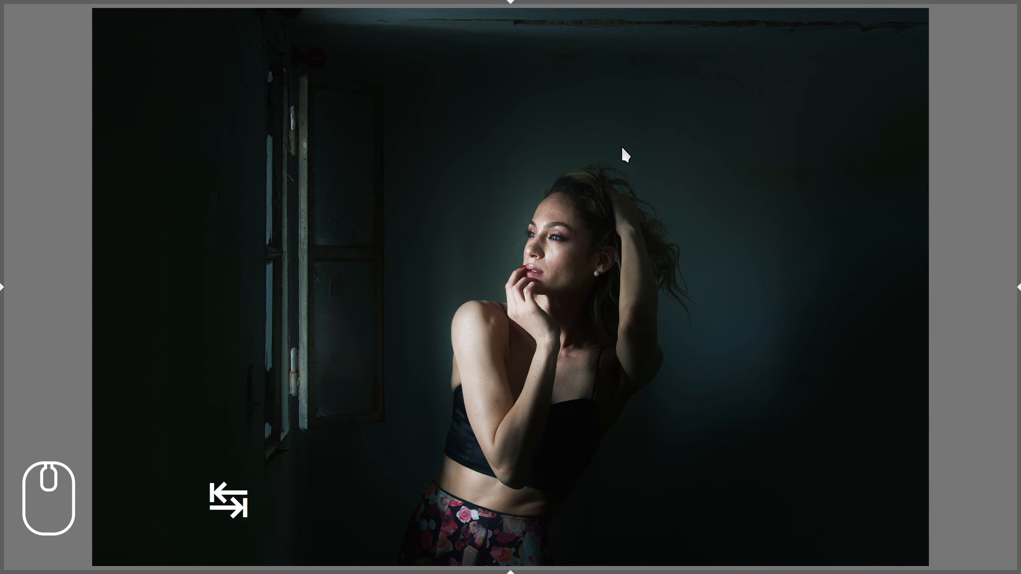